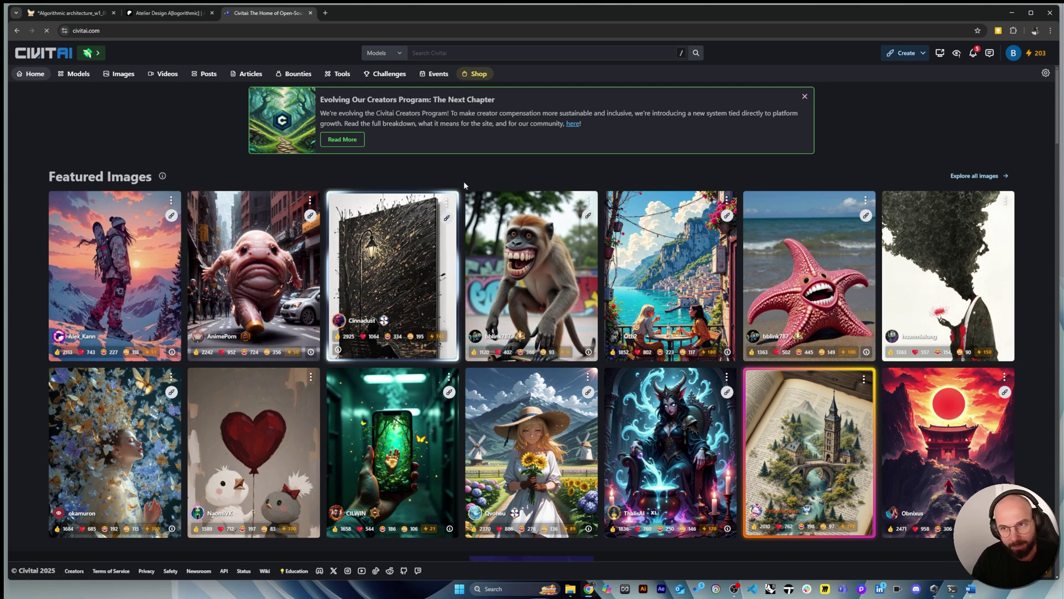
# Search the Civitai models for "architecture"
pyautogui.click(446, 53)
pyautogui.write('a')
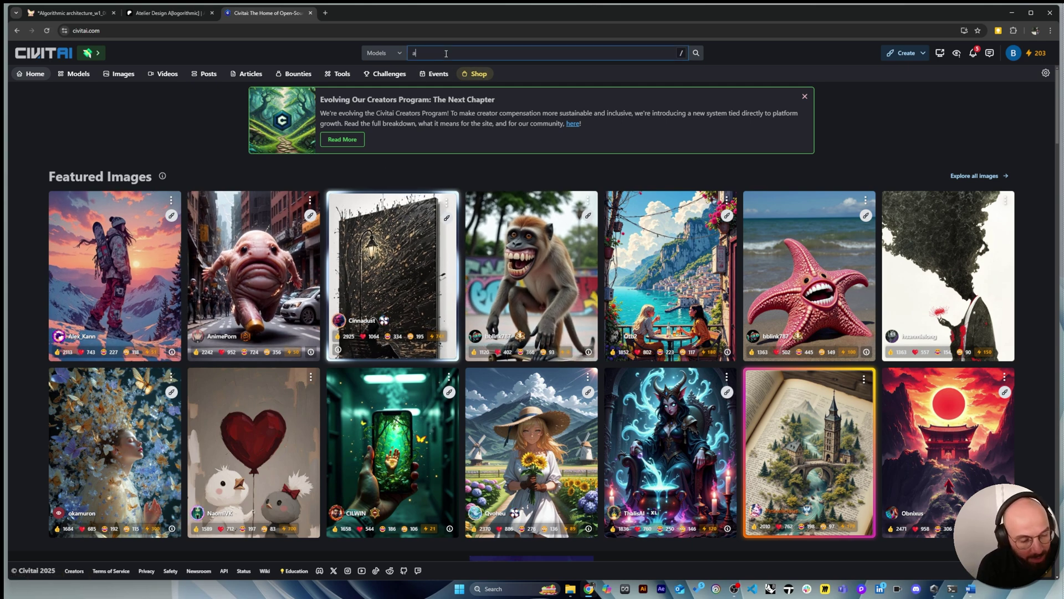
pyautogui.write('rchitec')
pyautogui.press('BackSpace')
pyautogui.press('BackSpace')
pyautogui.write('chitecture')
pyautogui.press('Return')
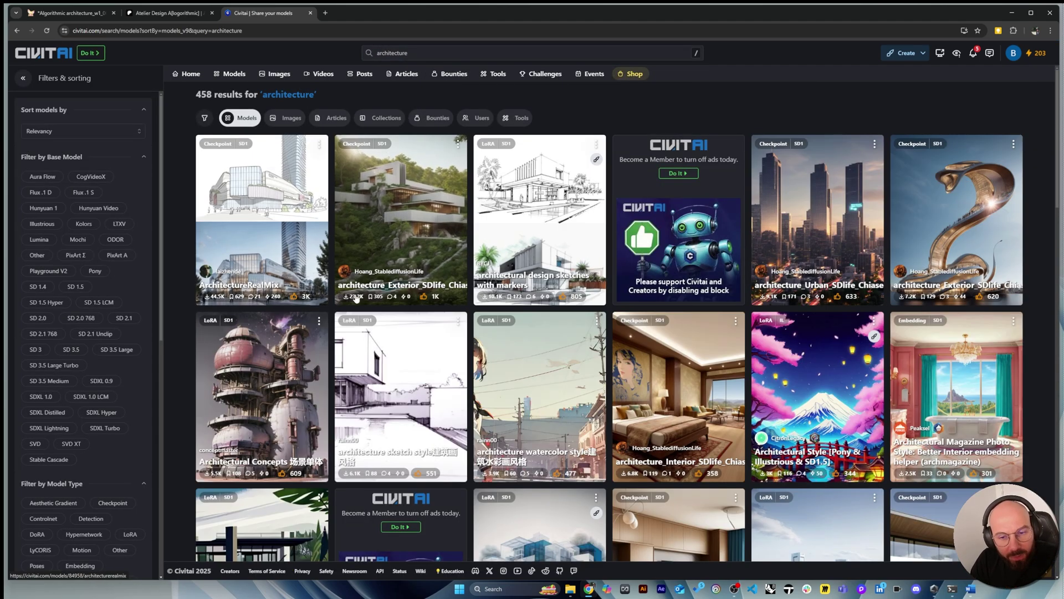
# Browse the architecture models and filter them by the SDXL 1.0 base model
pyautogui.scroll(-5, 472, 350)
pyautogui.scroll(-6, 473, 349)
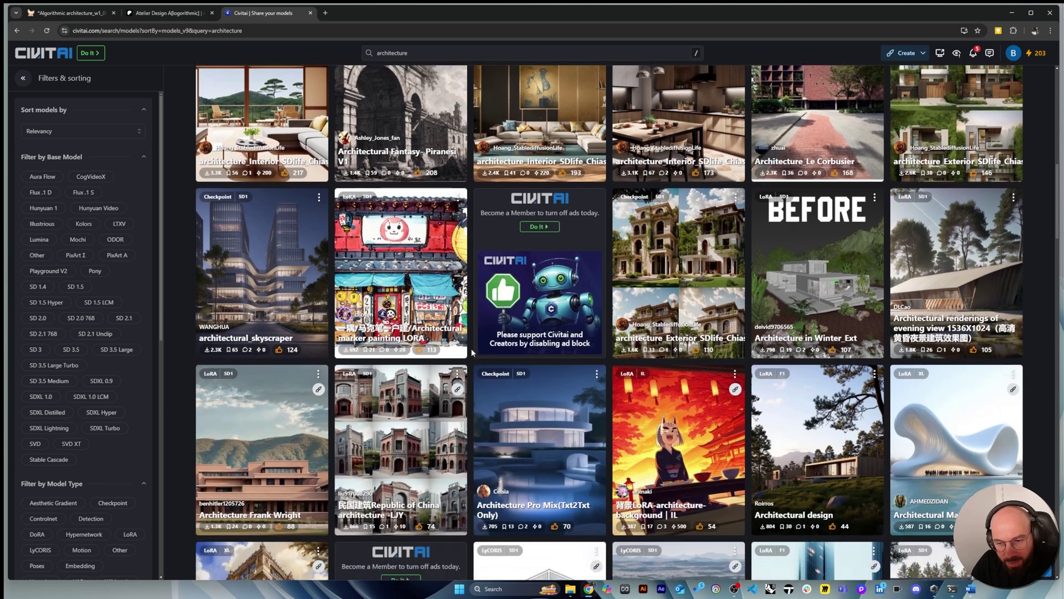
pyautogui.scroll(-2, 502, 362)
pyautogui.scroll(-11, 388, 415)
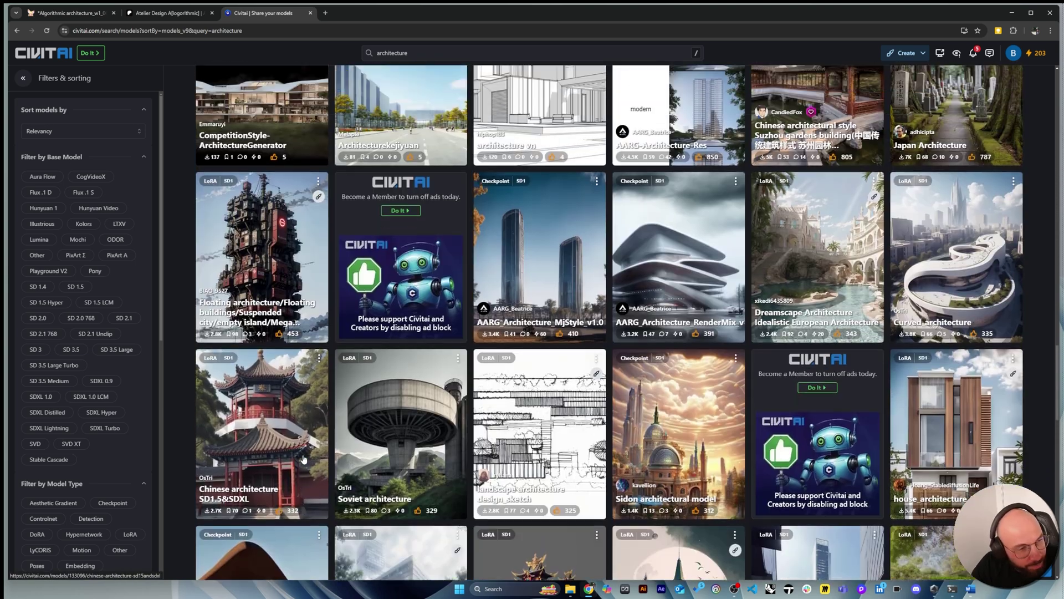
pyautogui.scroll(3, 292, 455)
pyautogui.scroll(1, 293, 455)
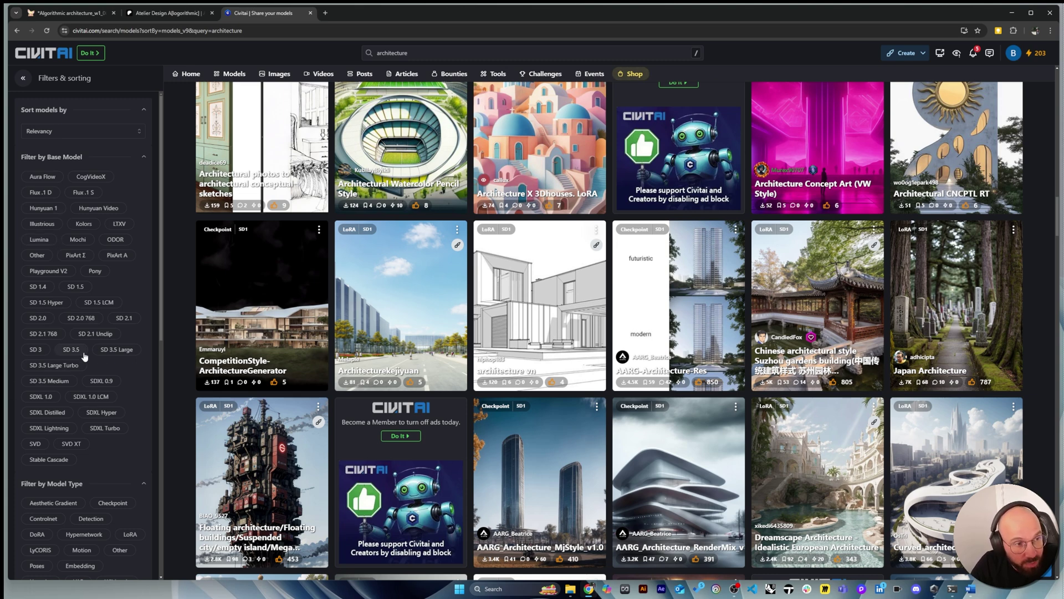
pyautogui.click(44, 397)
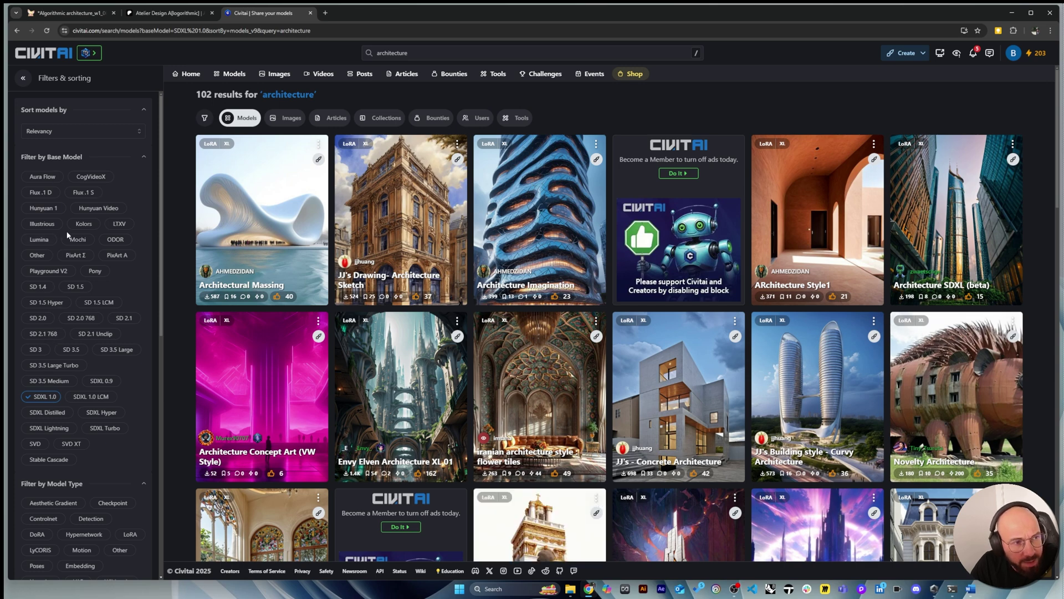
# Replace the SDXL 1.0 base model filter with Flux .1 D and limit the model type to LoRA
pyautogui.click(45, 194)
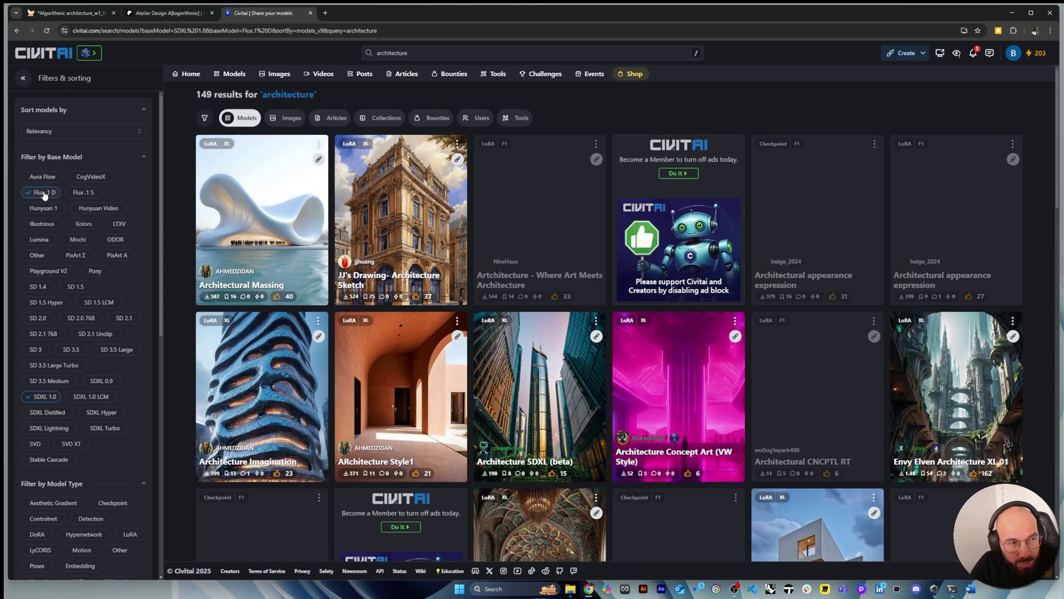
pyautogui.click(41, 396)
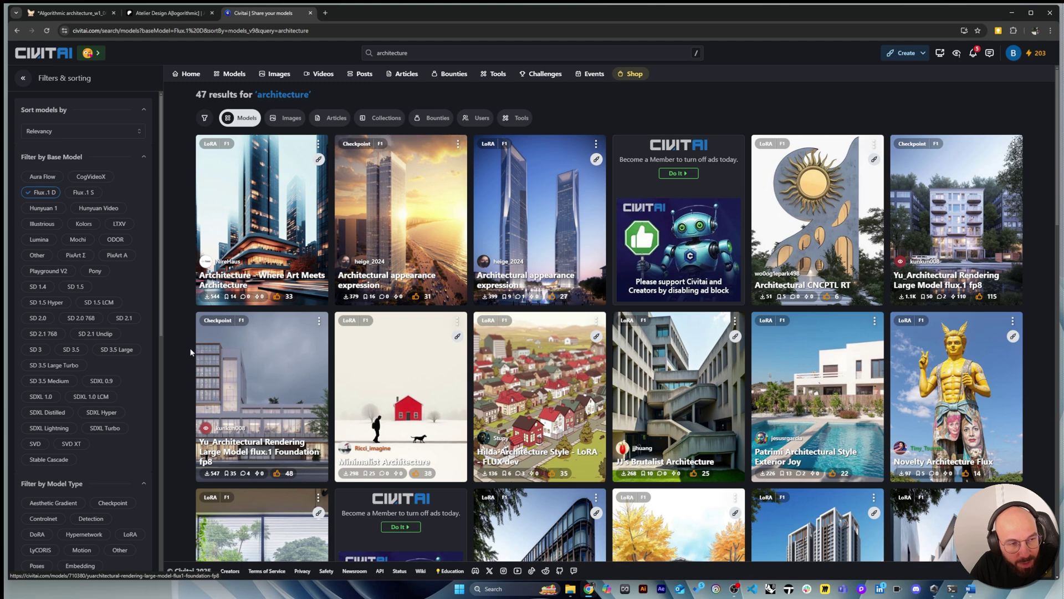
pyautogui.scroll(-2, 83, 342)
pyautogui.scroll(-1, 109, 454)
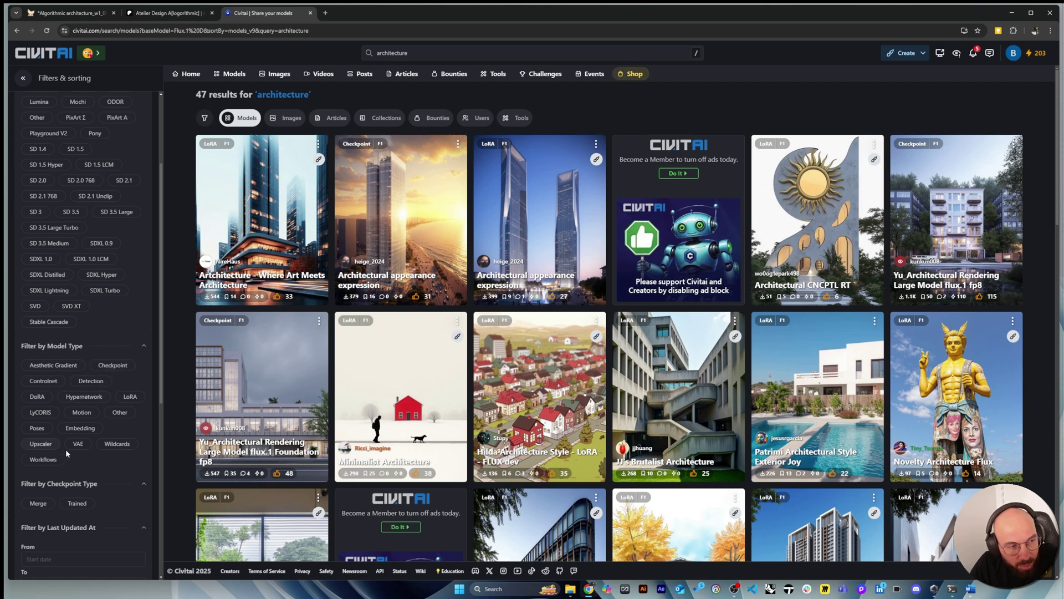
pyautogui.click(132, 398)
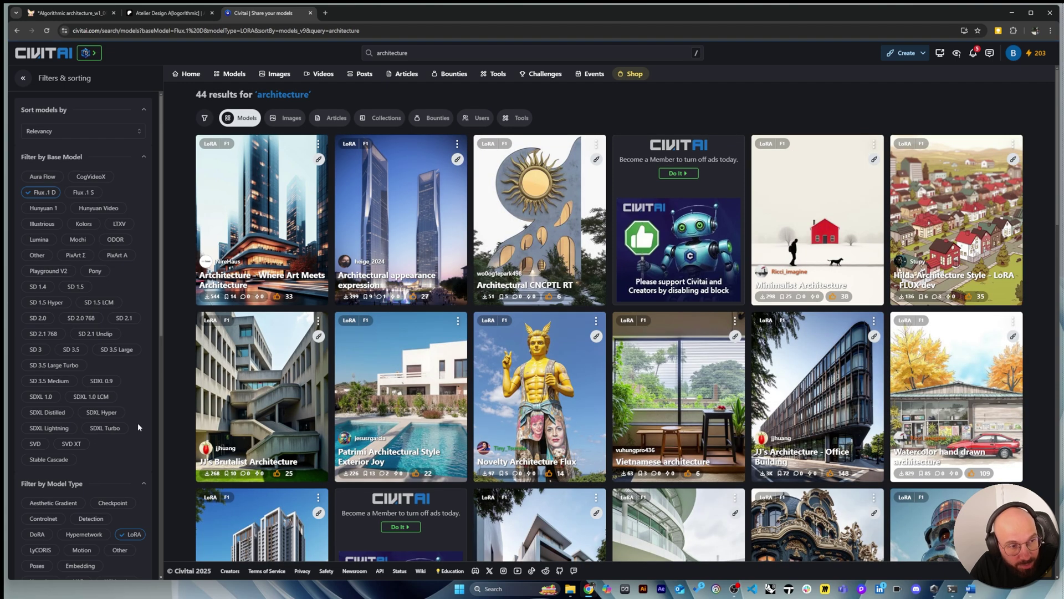
# Look through the remaining filter groups and the list of Flux architecture LoRAs
pyautogui.scroll(-5, 102, 450)
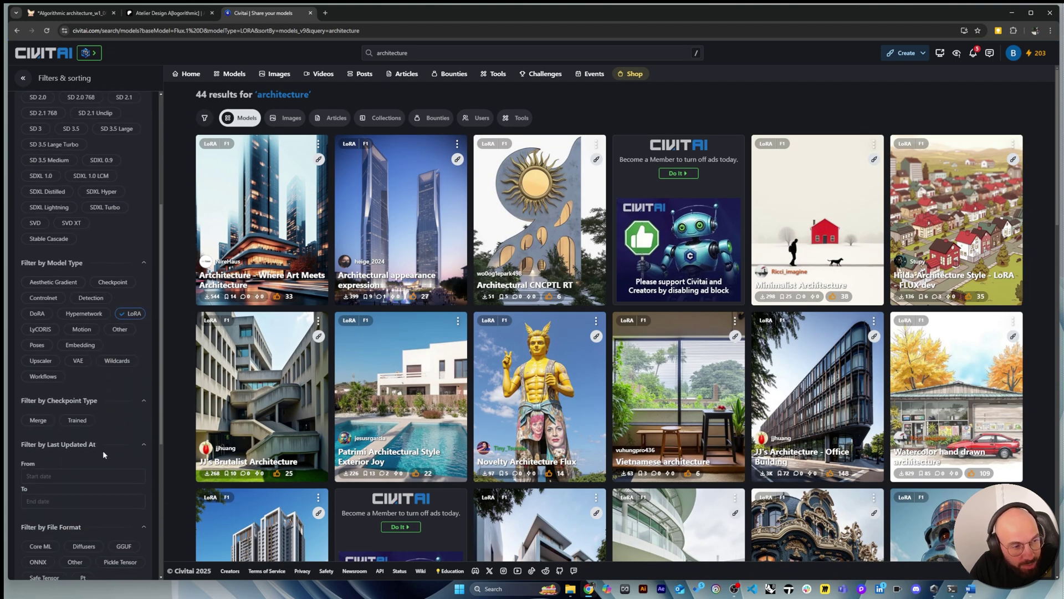
pyautogui.scroll(-1, 102, 451)
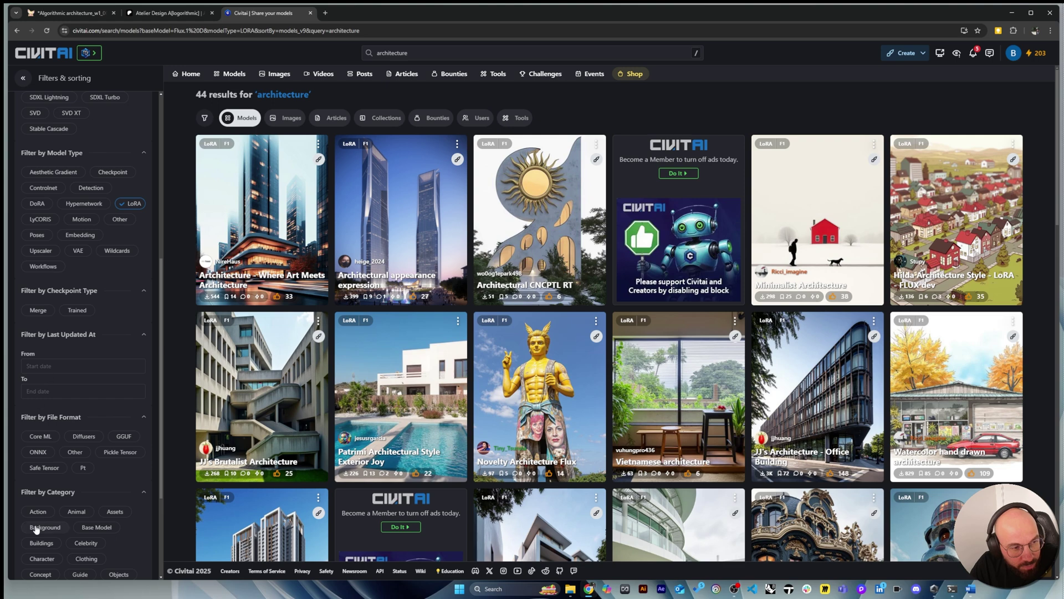
pyautogui.scroll(-2, 35, 527)
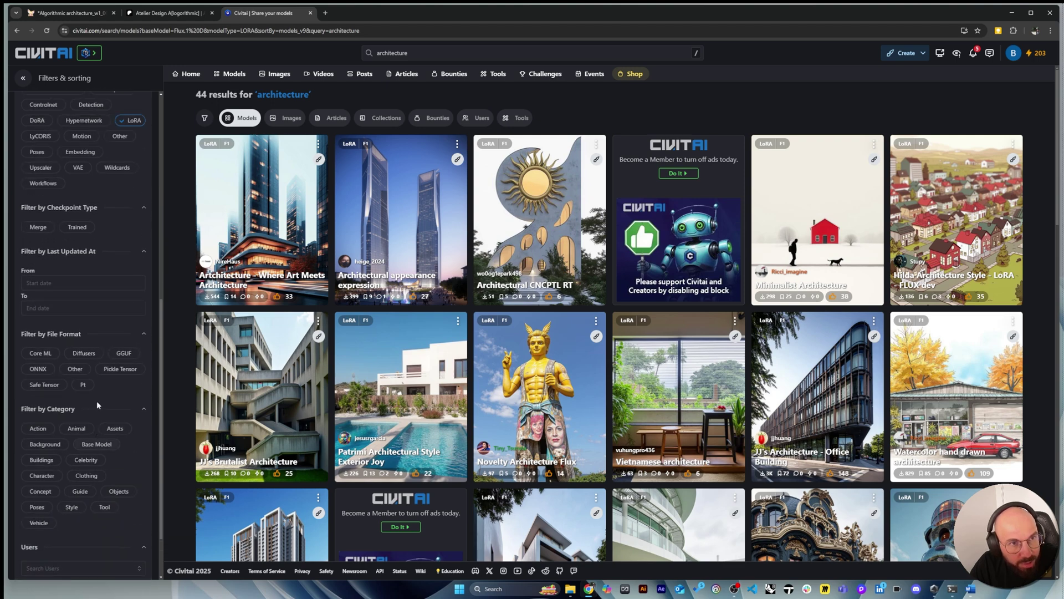
pyautogui.scroll(1, 84, 408)
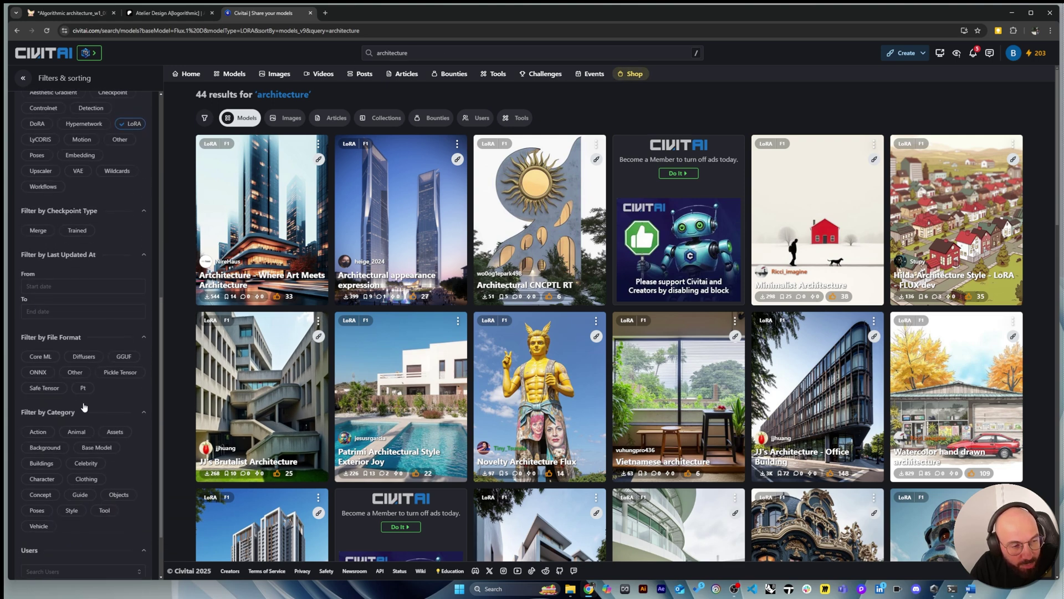
pyautogui.scroll(-1, 84, 407)
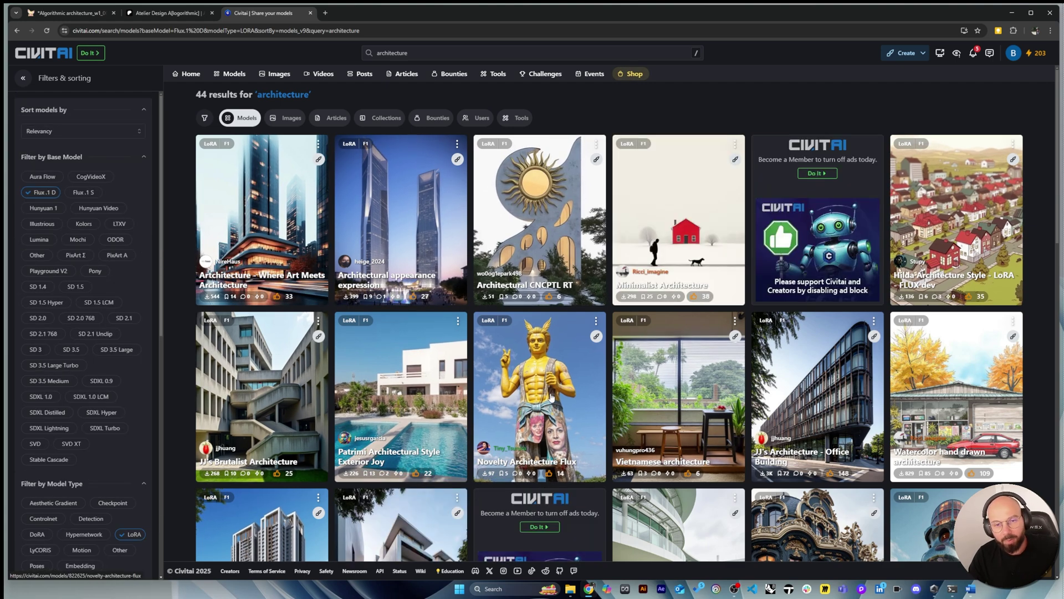
pyautogui.scroll(-1, 552, 396)
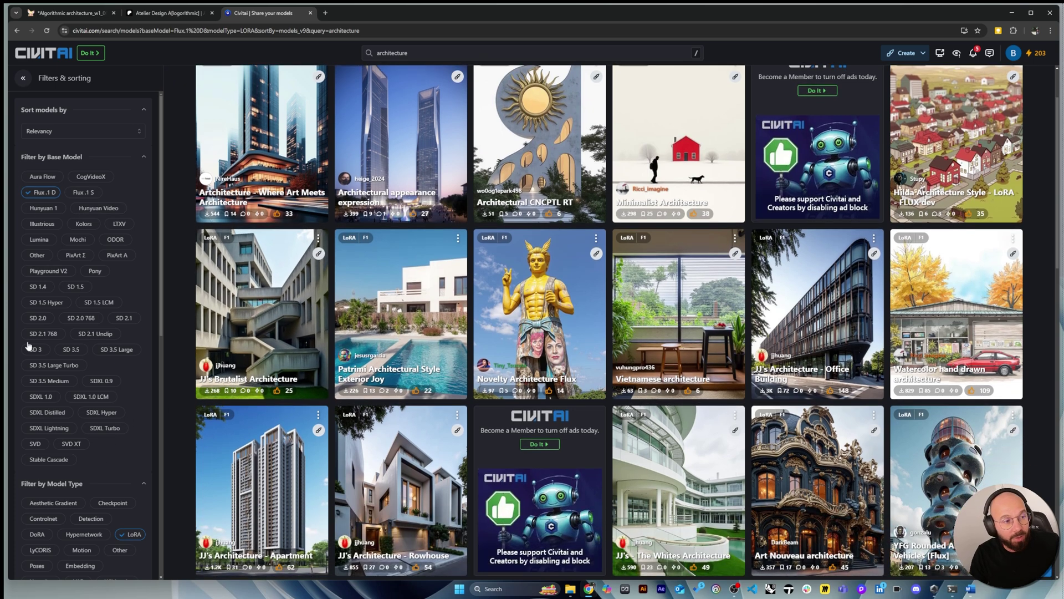
# Try the SD 3.5 and SD 3 base model filters in place of Flux .1 D, ending with no base model selected
pyautogui.click(71, 351)
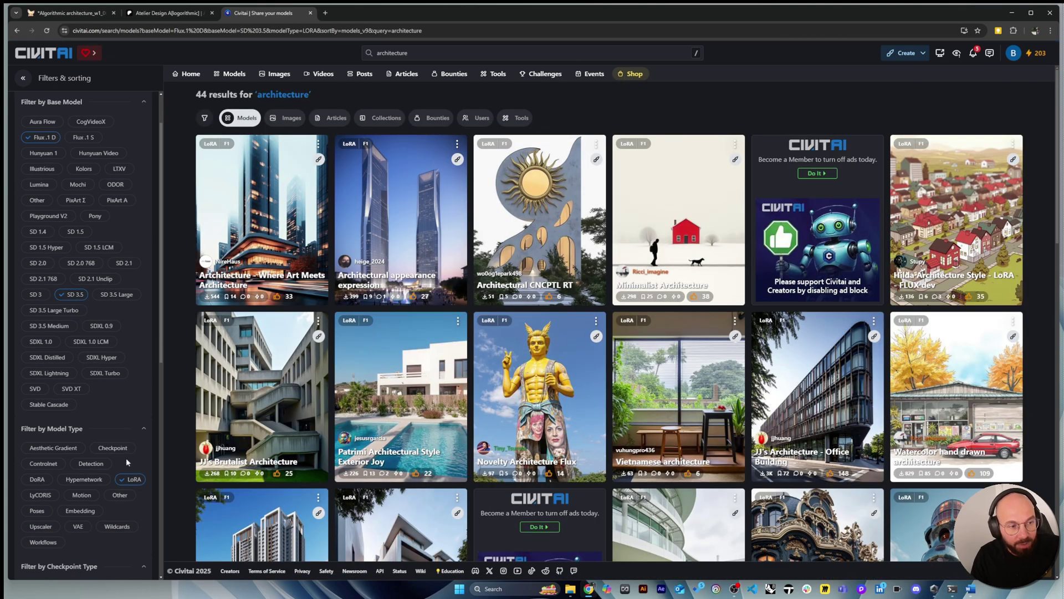
pyautogui.click(39, 137)
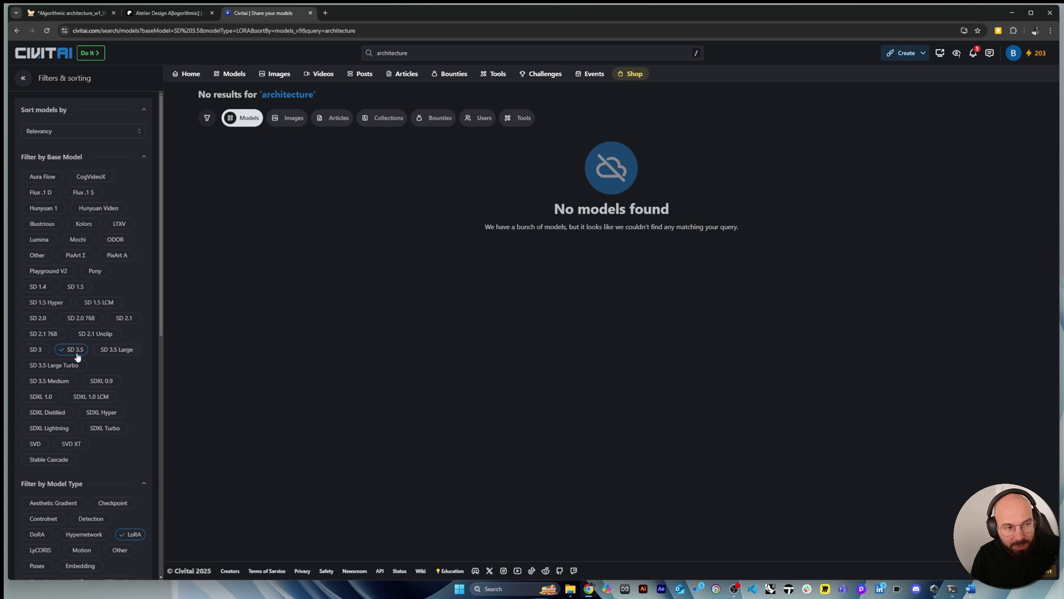
pyautogui.click(38, 349)
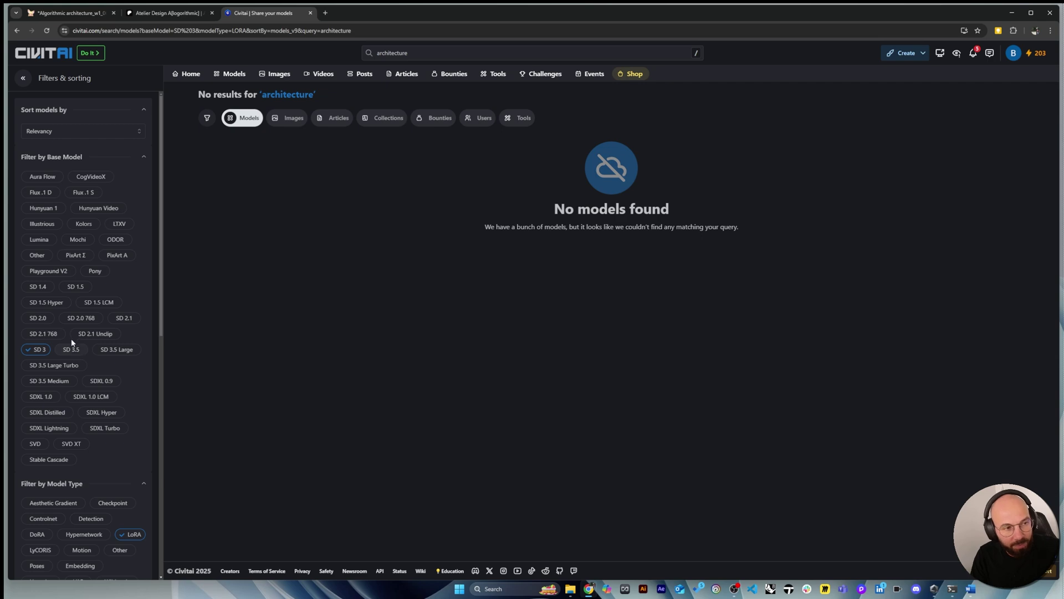
pyautogui.click(40, 350)
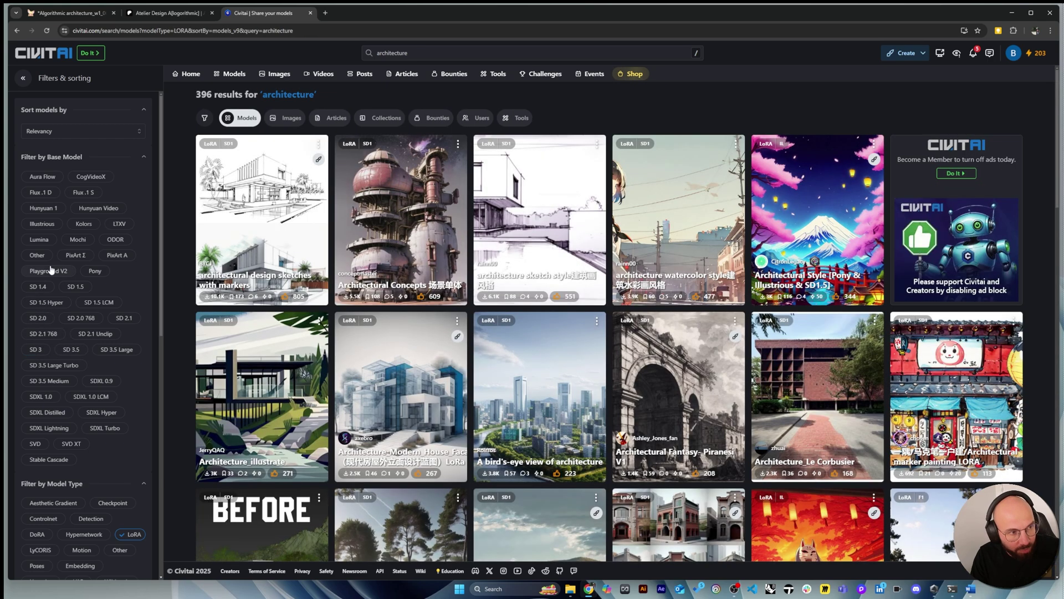
# Browse the architecture LoRAs for SDXL 1.0 and switch the base model filter back to Flux .1 D
pyautogui.click(40, 397)
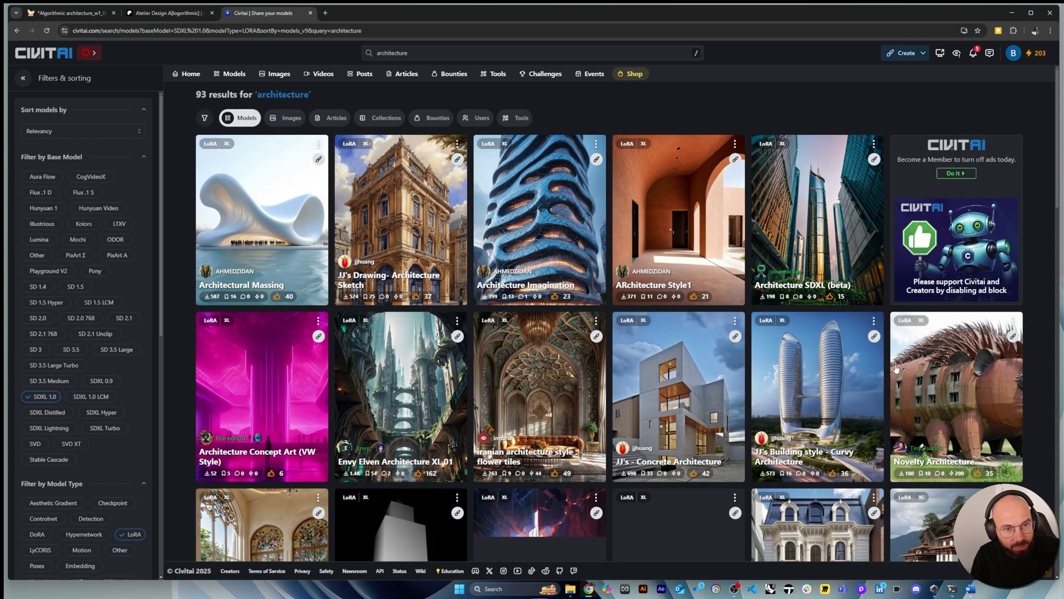
pyautogui.scroll(-2, 395, 385)
pyautogui.scroll(-2, 395, 384)
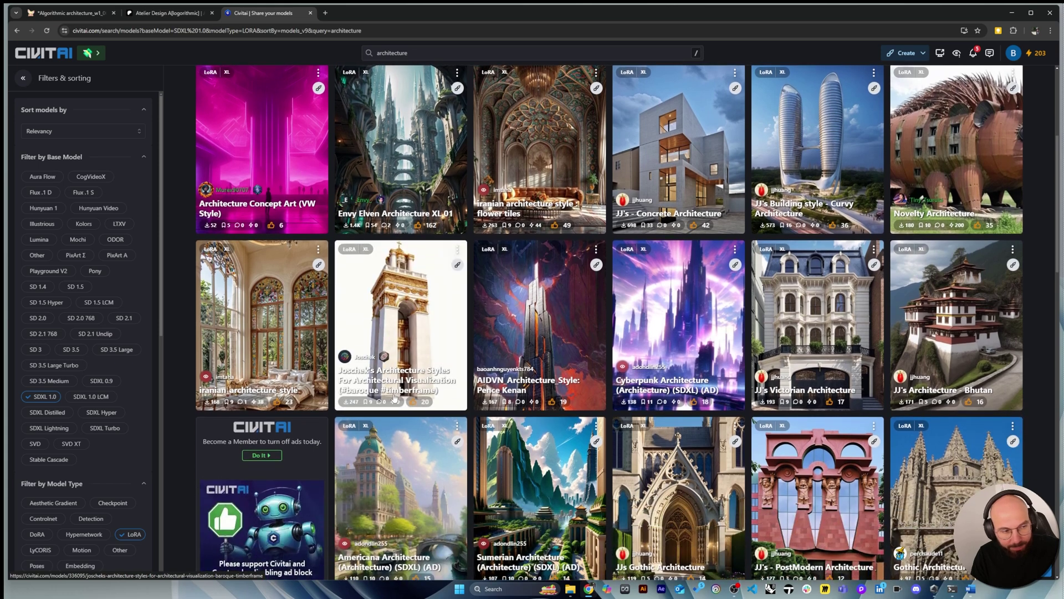
pyautogui.click(43, 193)
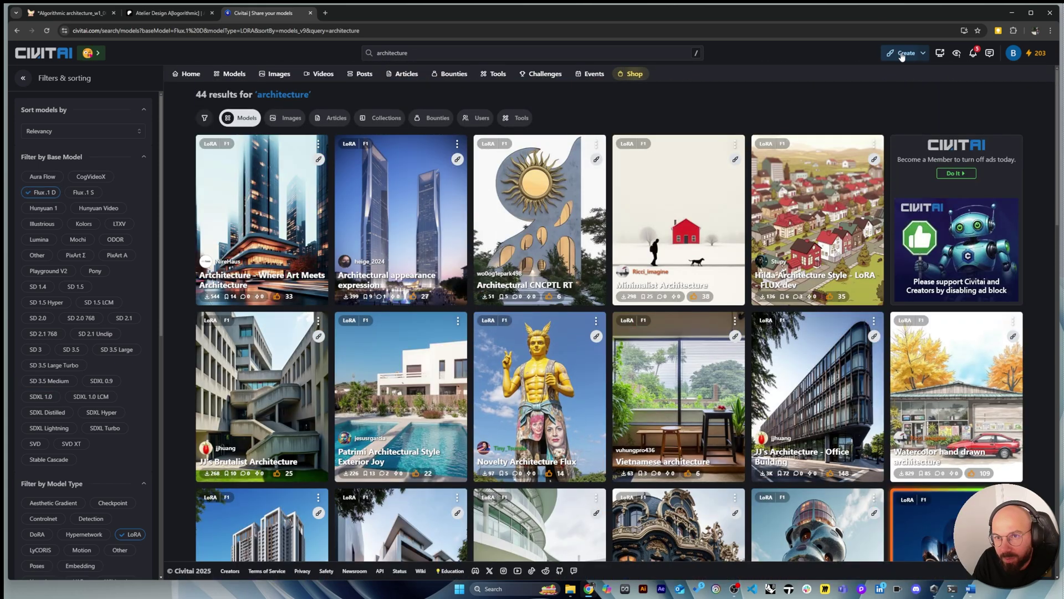
# Open the account's list of followed creators and go to the designinput profile
pyautogui.click(589, 51)
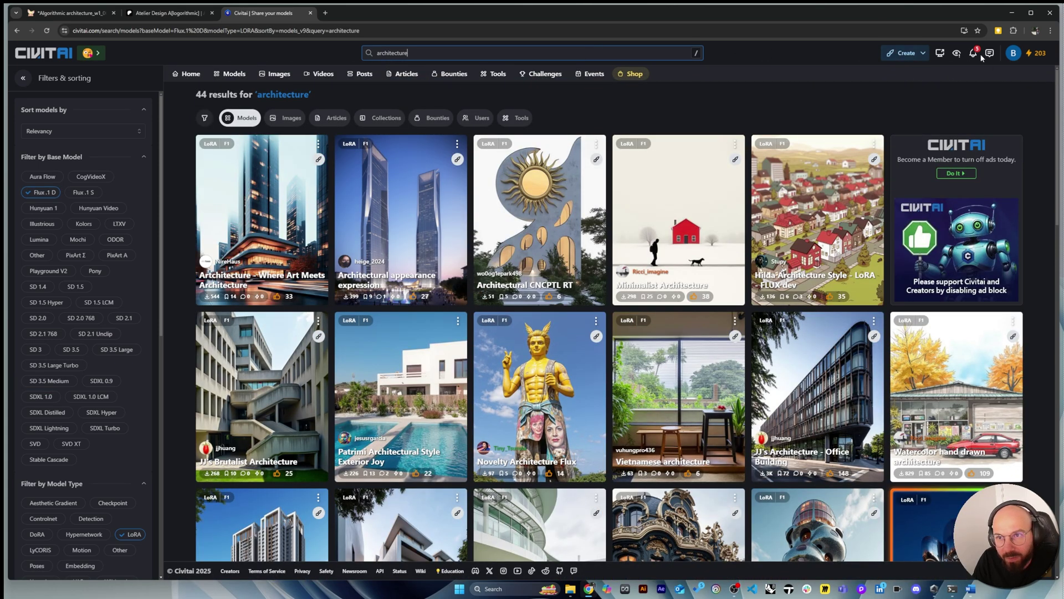
pyautogui.click(1013, 52)
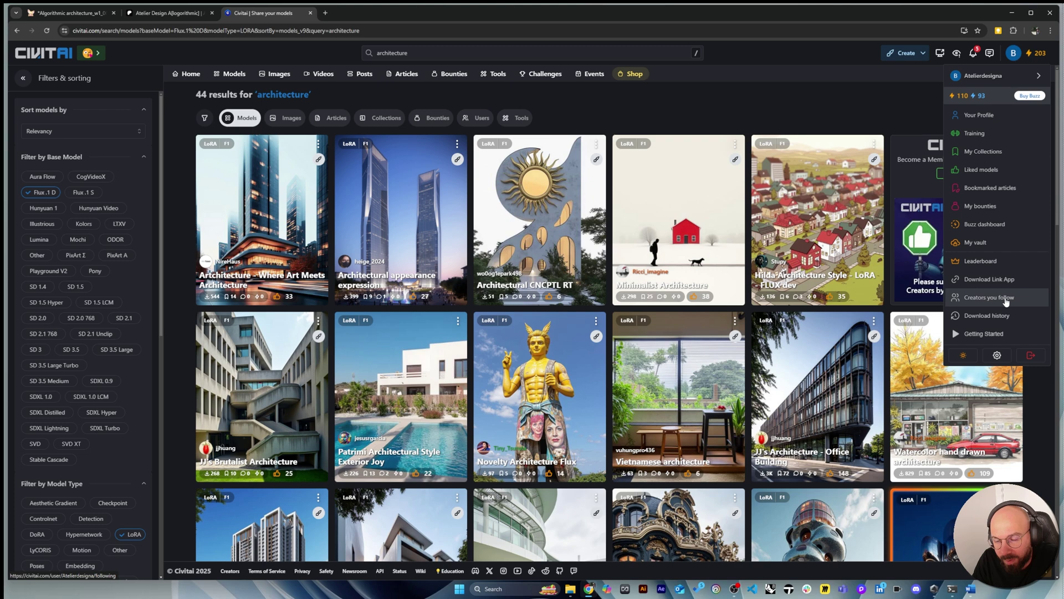
pyautogui.click(1007, 300)
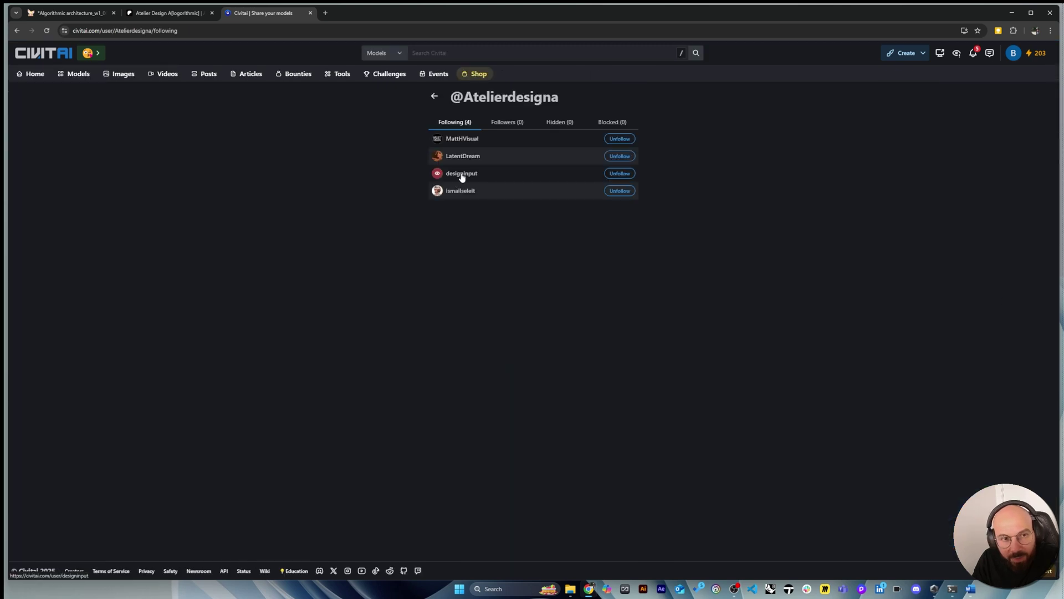
pyautogui.click(462, 174)
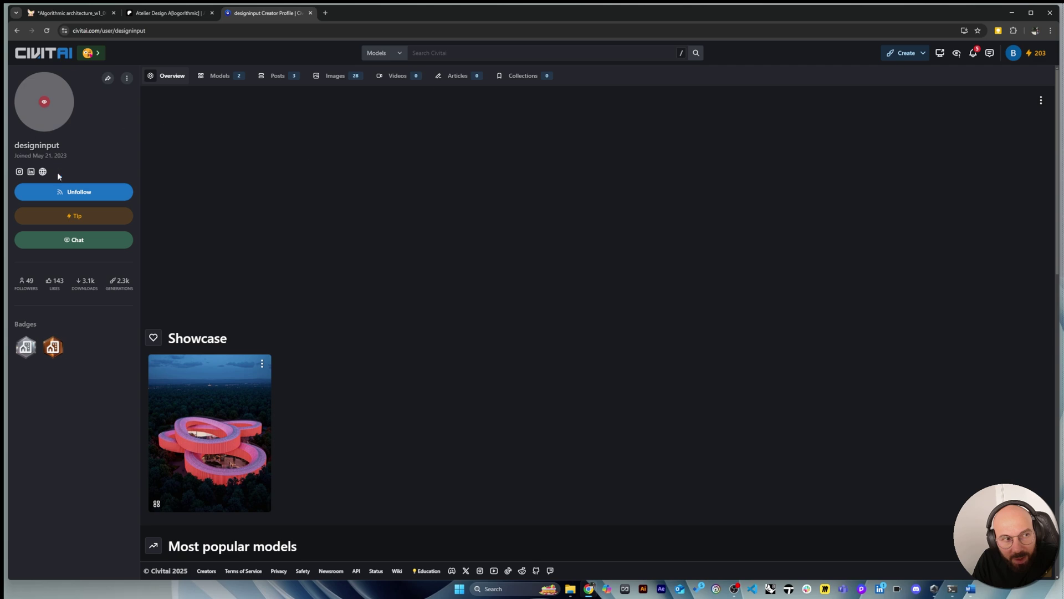
# Open the Flux LoRA "design input - archviz" from the creator's models and download it
pyautogui.moveTo(61, 146); pyautogui.dragTo(15, 148)
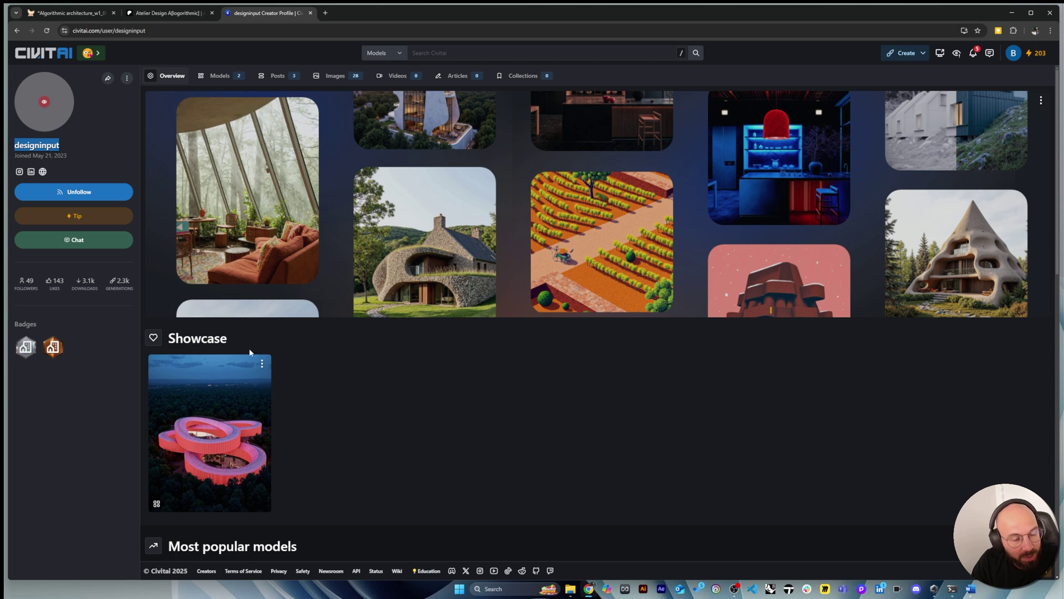
pyautogui.click(381, 410)
pyautogui.scroll(-5, 388, 396)
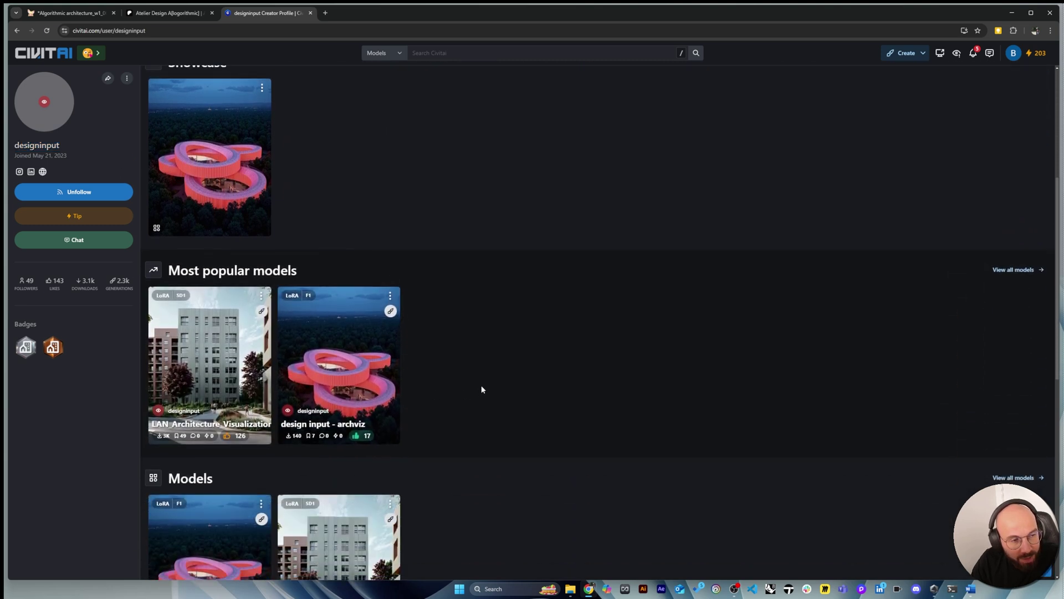
pyautogui.scroll(-3, 482, 389)
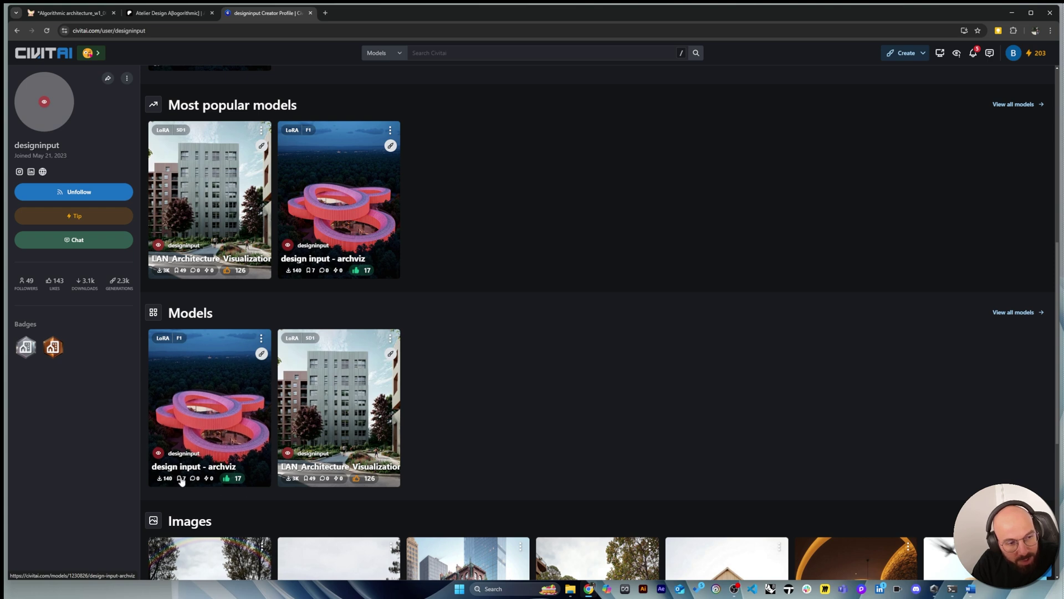
pyautogui.click(186, 412)
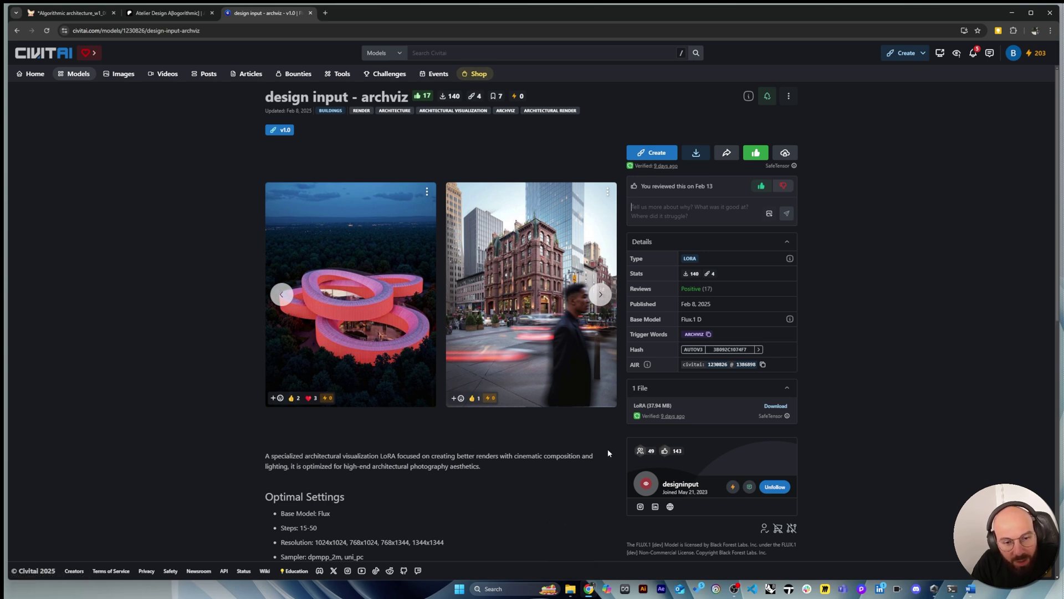
pyautogui.click(696, 154)
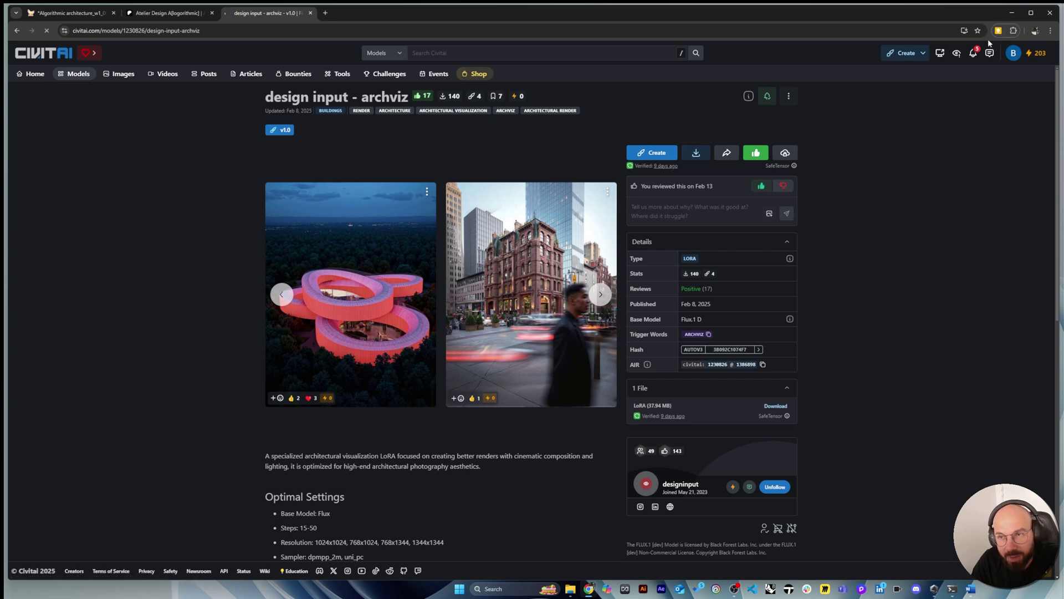
# Return to the followed creators, open the last listed creator's profile and look over the published models
pyautogui.scroll(-1, 527, 386)
pyautogui.click(973, 53)
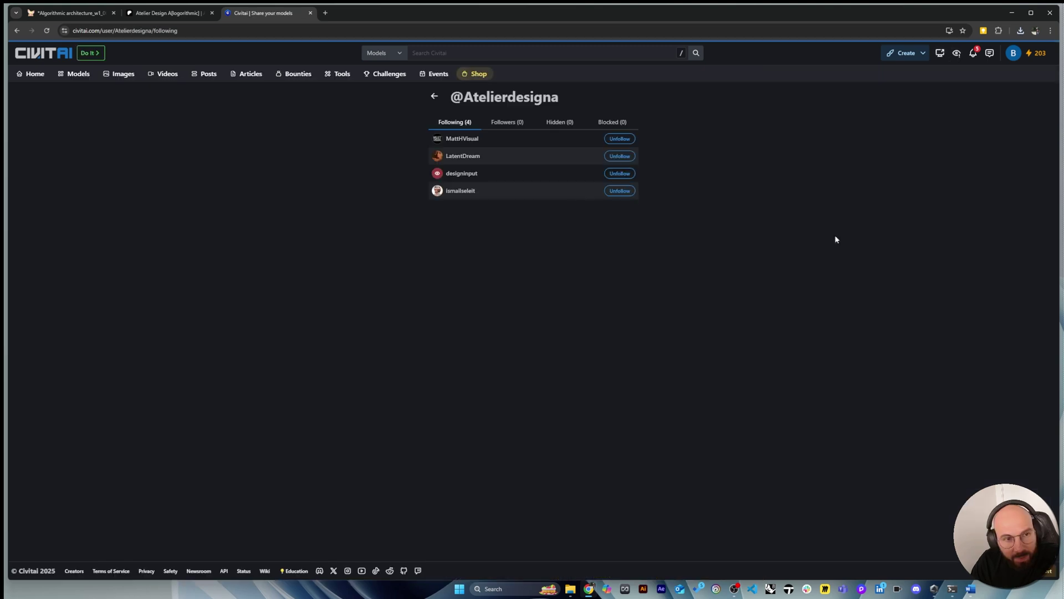
pyautogui.click(471, 193)
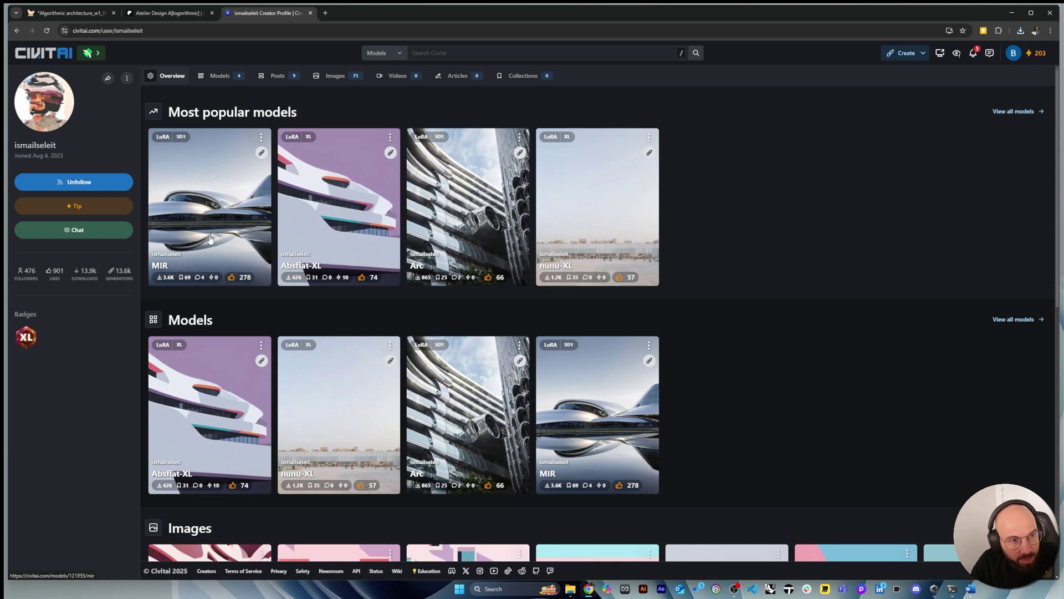
pyautogui.scroll(-4, 343, 388)
pyautogui.scroll(4, 335, 409)
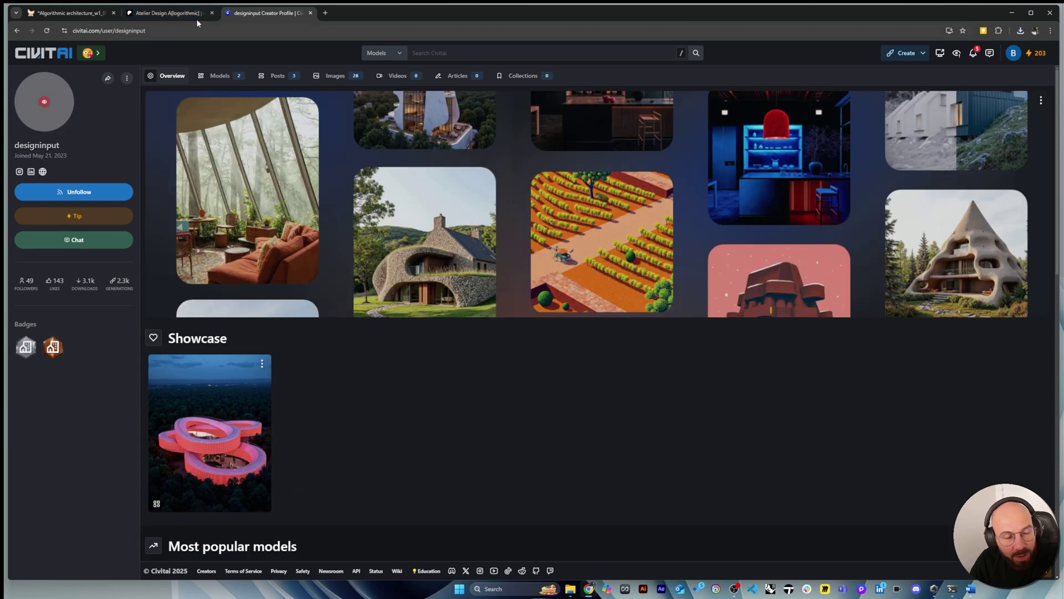
# Switch to the creator's Patreon page, expand the Master Algorithmic & AI Builder tier and read through the membership tiers' benefits
pyautogui.click(167, 13)
pyautogui.scroll(-5, 298, 311)
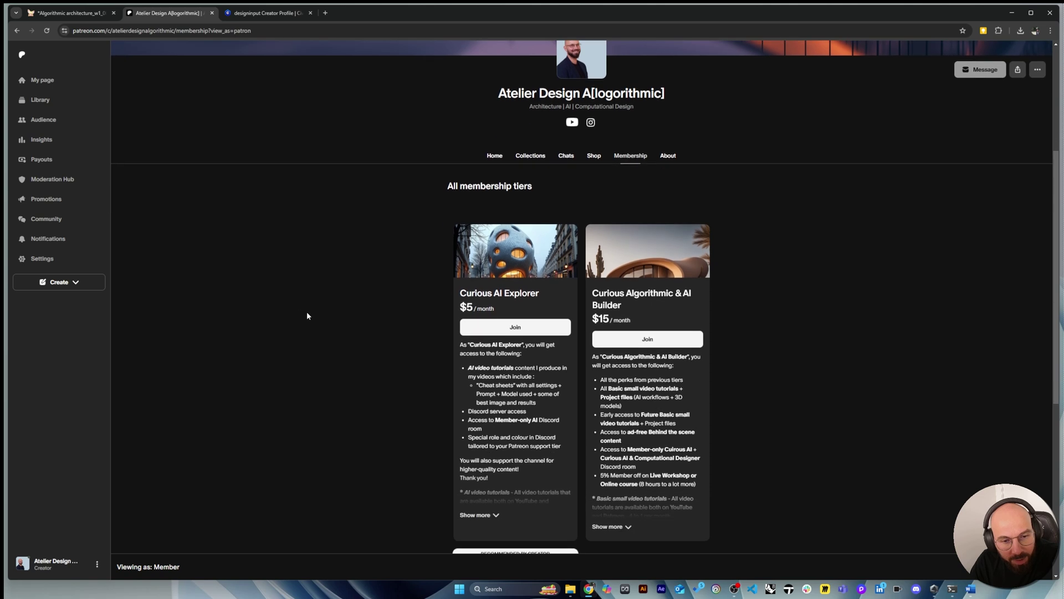
pyautogui.scroll(-3, 457, 334)
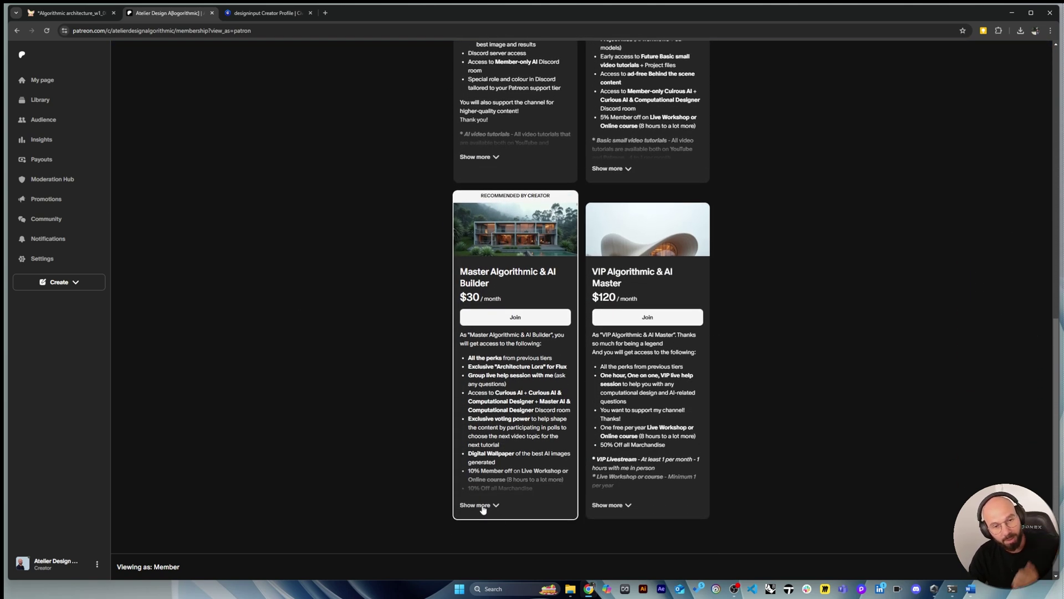
pyautogui.click(478, 505)
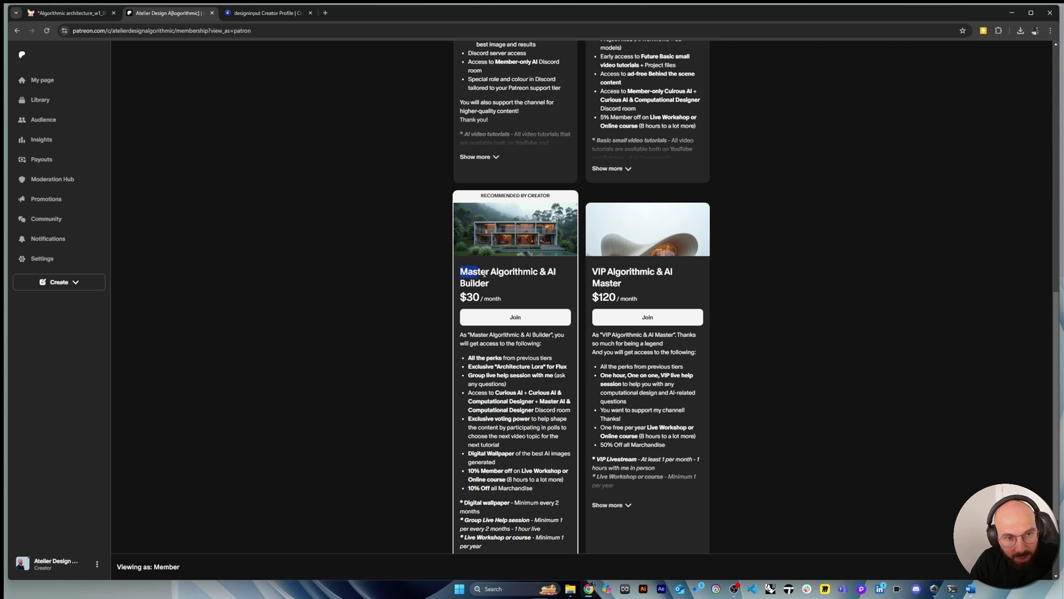
pyautogui.moveTo(485, 274); pyautogui.dragTo(544, 287)
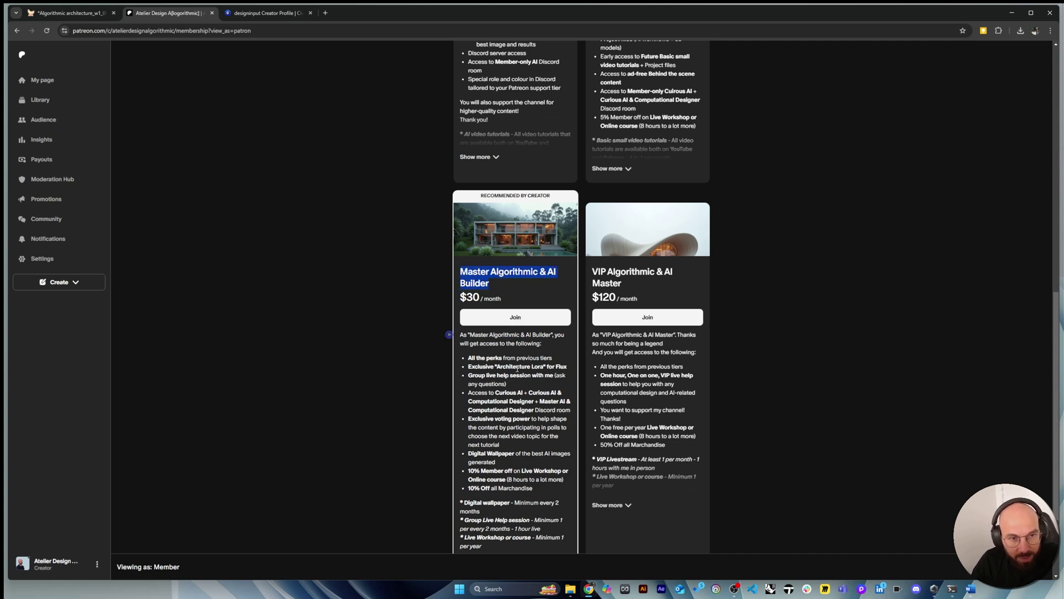
pyautogui.scroll(5, 523, 390)
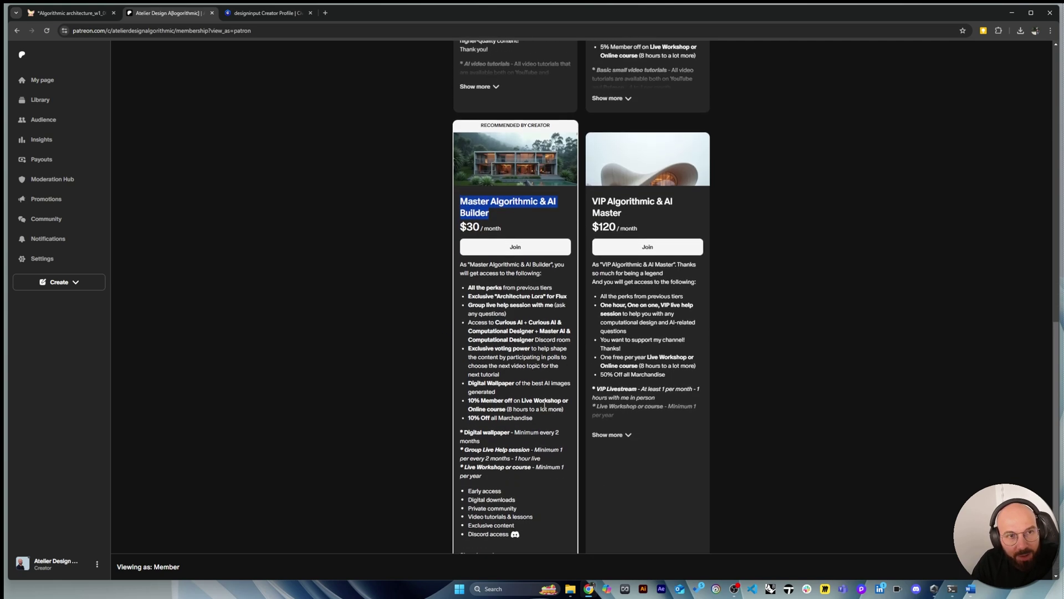
pyautogui.scroll(3, 523, 379)
pyautogui.scroll(-10, 516, 381)
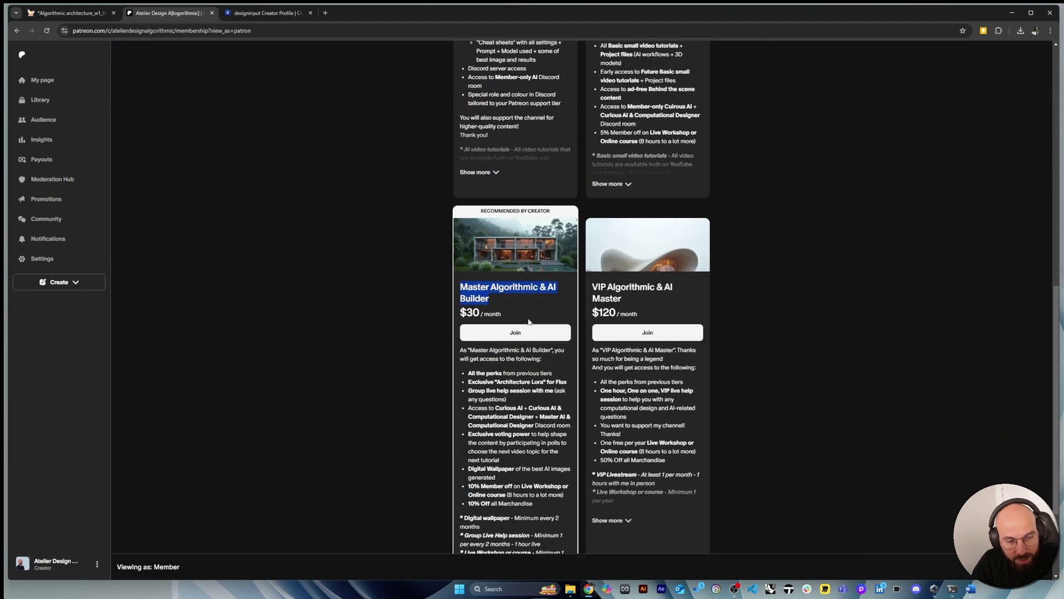
pyautogui.moveTo(467, 269); pyautogui.dragTo(568, 270)
pyautogui.scroll(3, 533, 381)
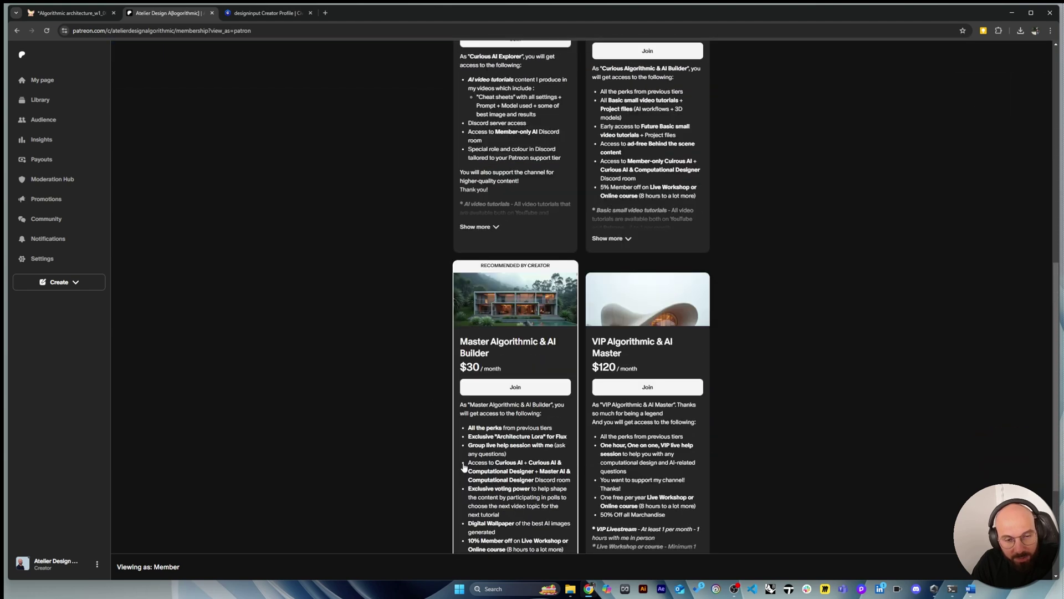
pyautogui.click(487, 470)
pyautogui.scroll(5, 488, 471)
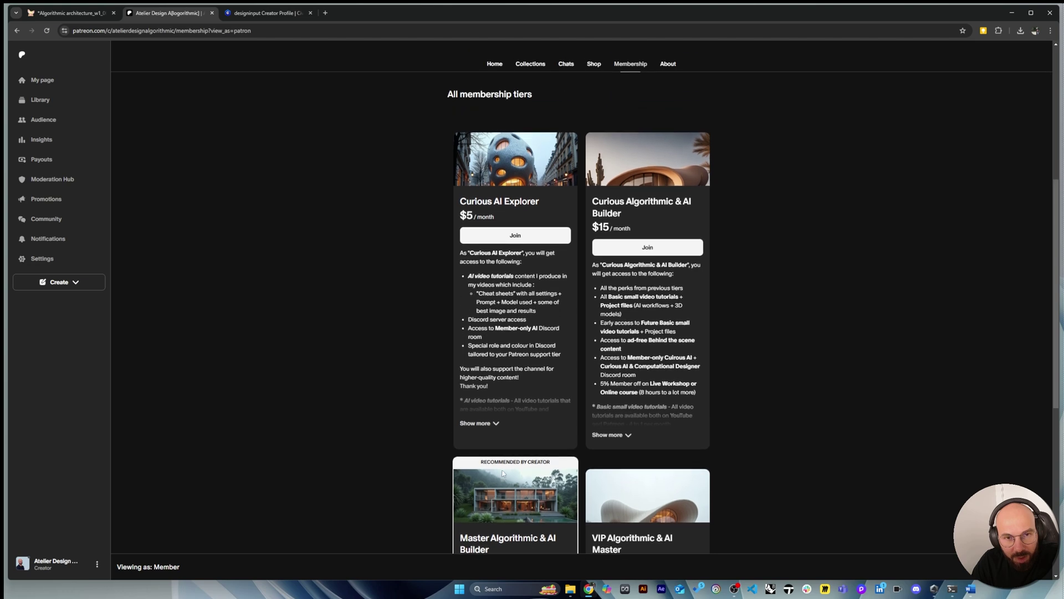
# Look over the products in the creator's Patreon shop and return to the membership tiers
pyautogui.click(594, 115)
pyautogui.scroll(-8, 594, 137)
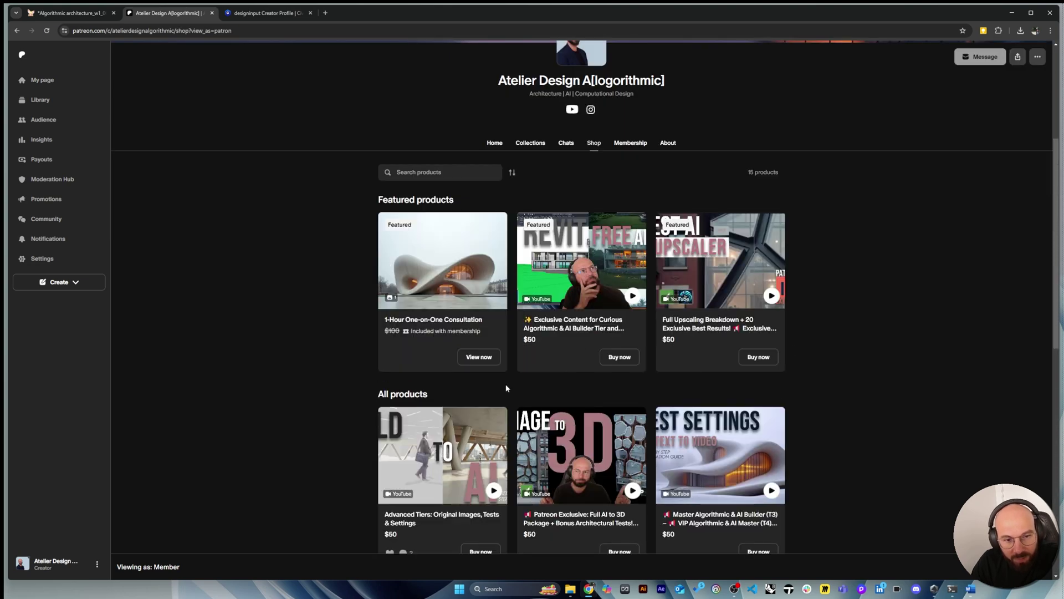
pyautogui.click(625, 143)
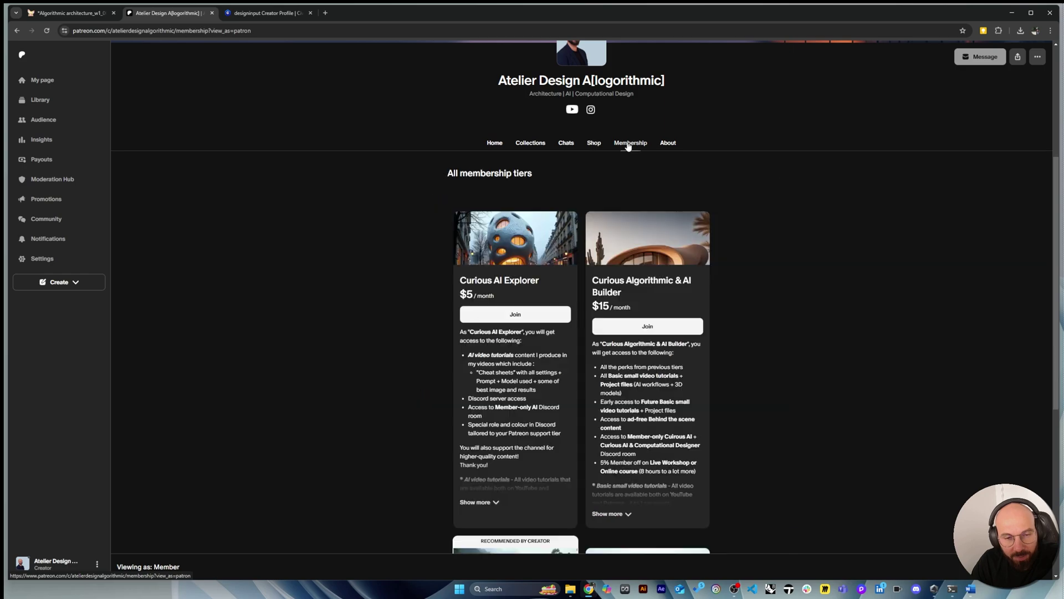
pyautogui.hotkey('alt', 'Left')
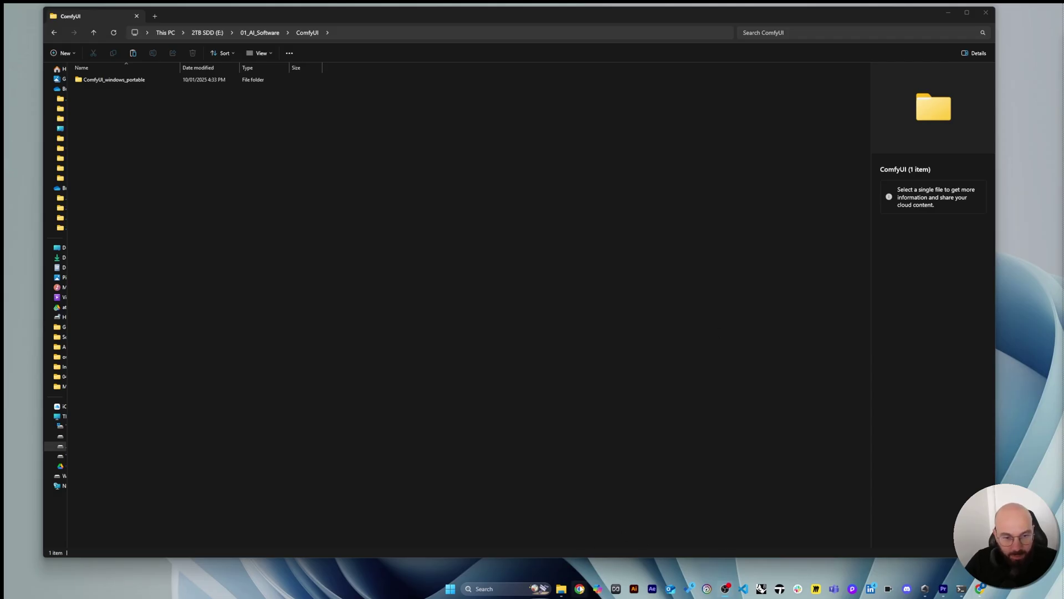
# In File Explorer, go to ComfyUI_windows_portable > ComfyUI > models > loras, then narrow and reposition the window
pyautogui.doubleClick(144, 82)
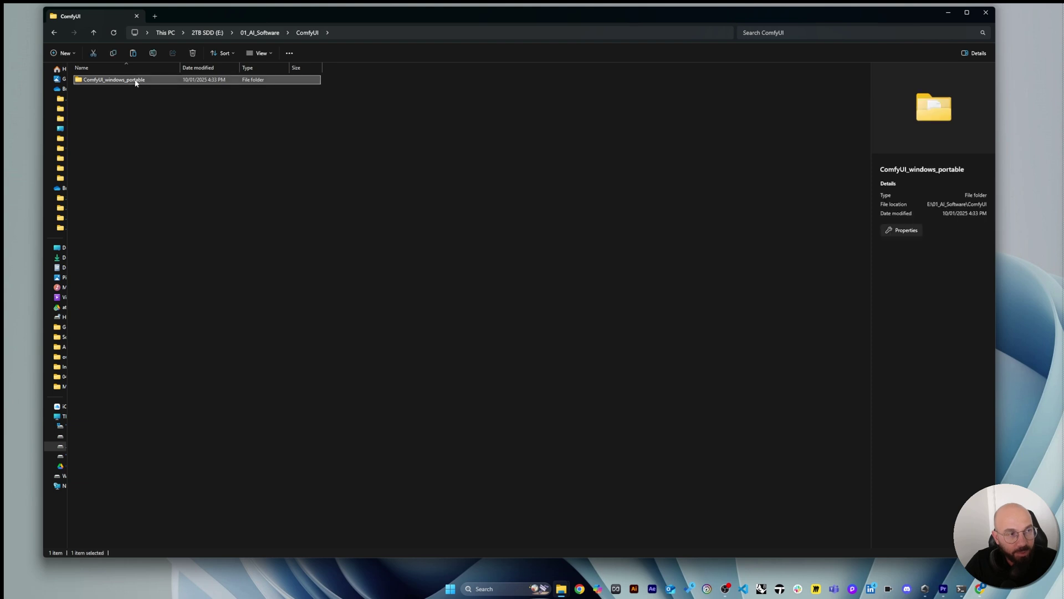
pyautogui.doubleClick(106, 79)
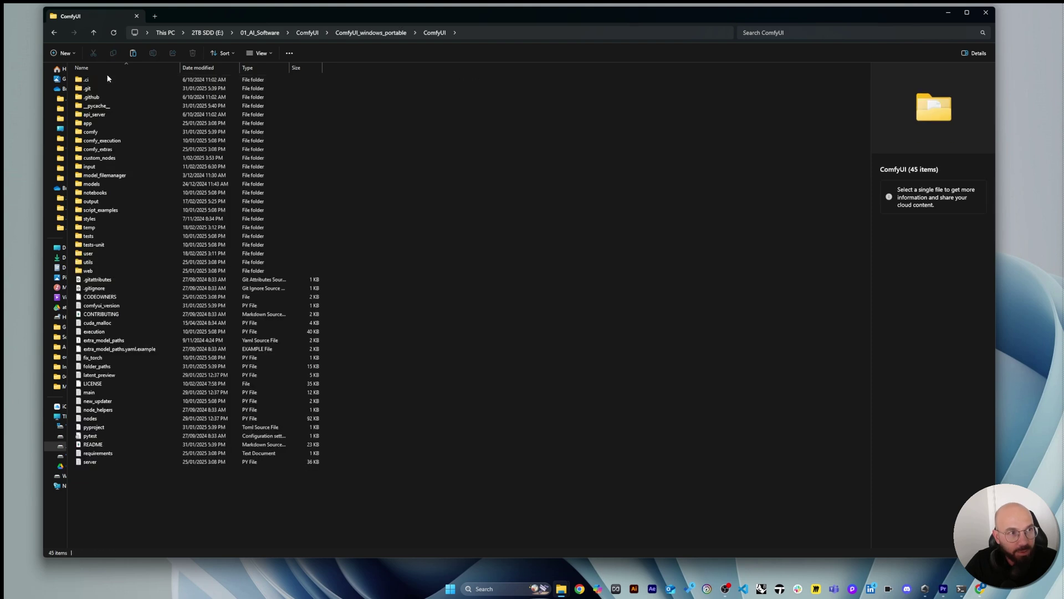
pyautogui.moveTo(308, 18); pyautogui.dragTo(343, 18)
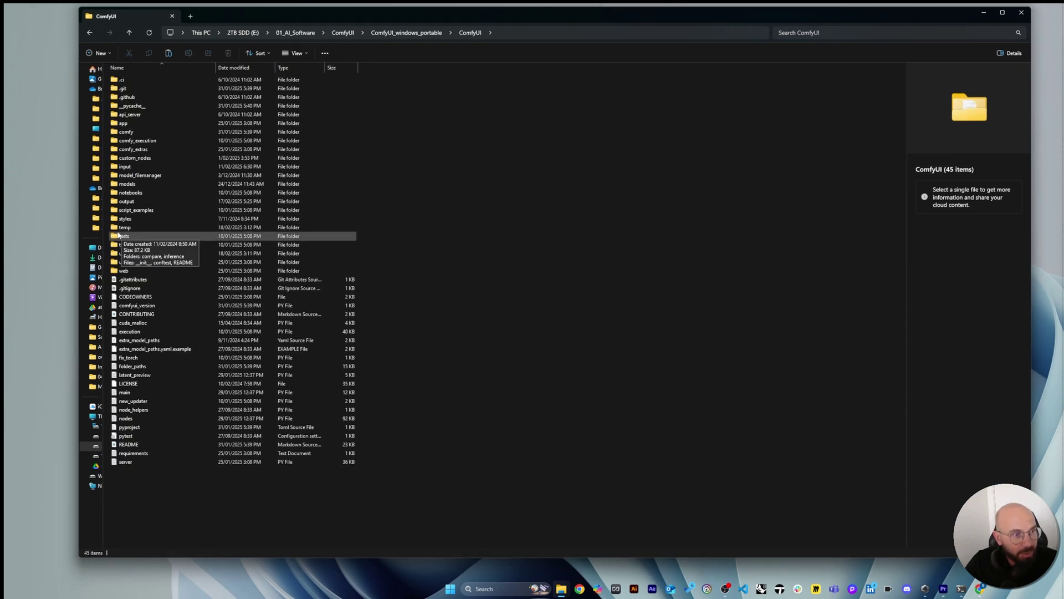
pyautogui.doubleClick(122, 184)
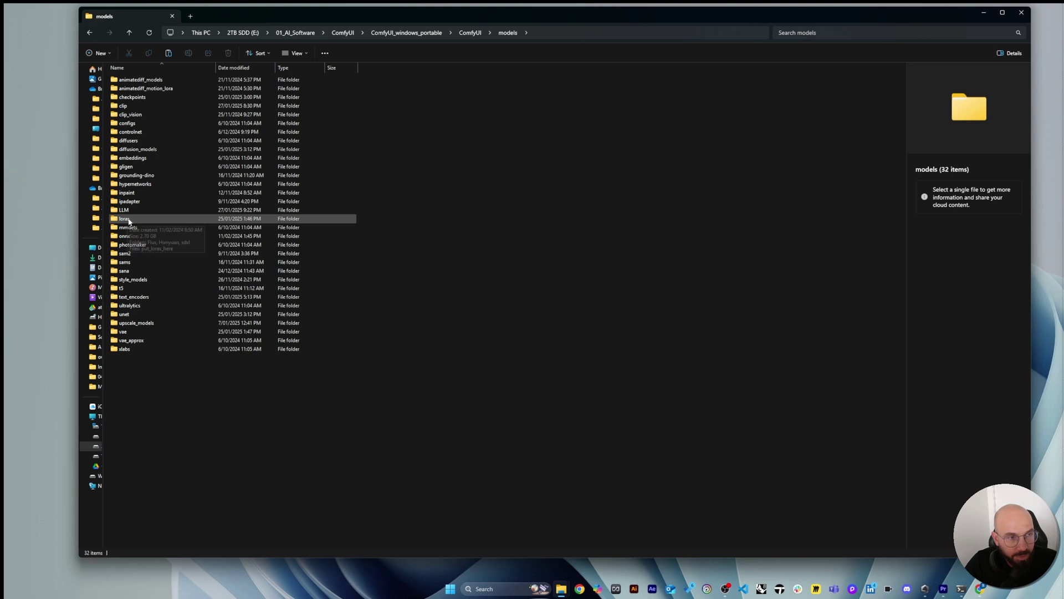
pyautogui.doubleClick(136, 221)
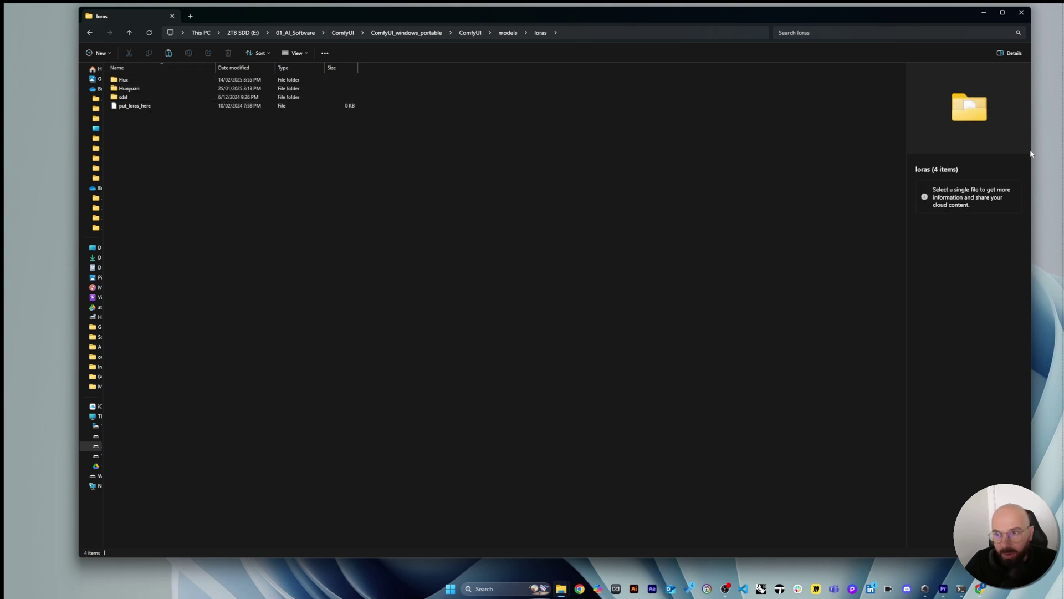
pyautogui.moveTo(1034, 150); pyautogui.dragTo(827, 150)
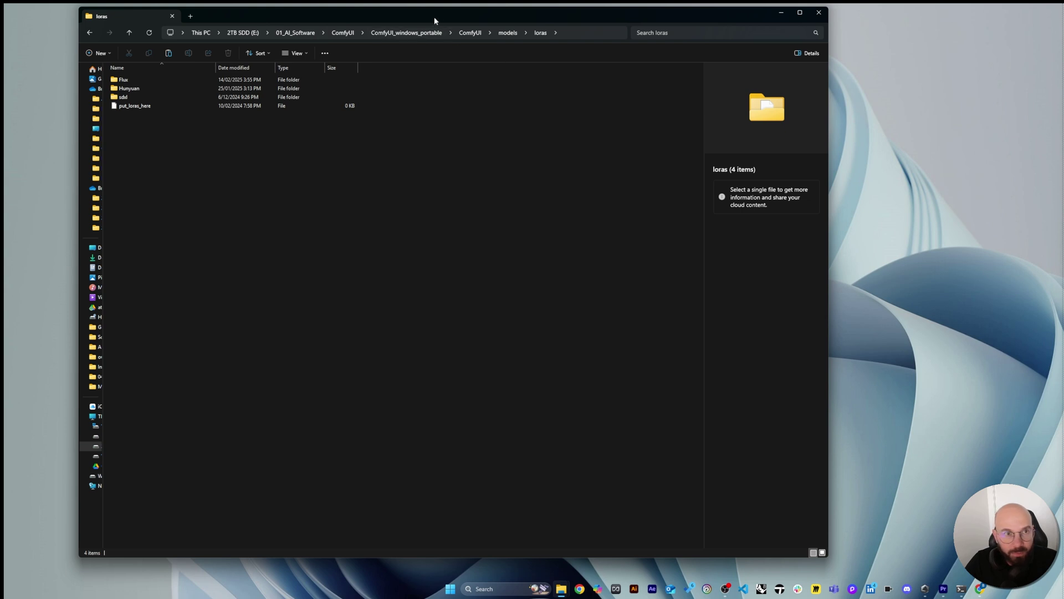
pyautogui.moveTo(434, 19); pyautogui.dragTo(542, 33)
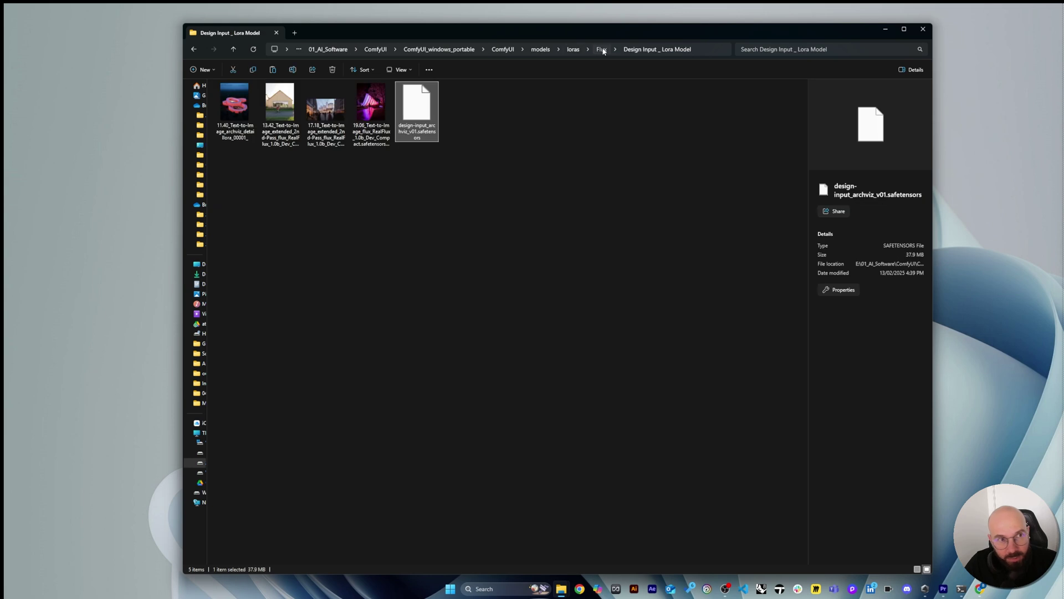
# From the Flux folder, inspect the safetensors file in Atelier Designa's Models > Model Making > Atelier_Designa_ArchiModel Lens, then return to Atelier Designa's Models
pyautogui.click(601, 49)
pyautogui.doubleClick(266, 97)
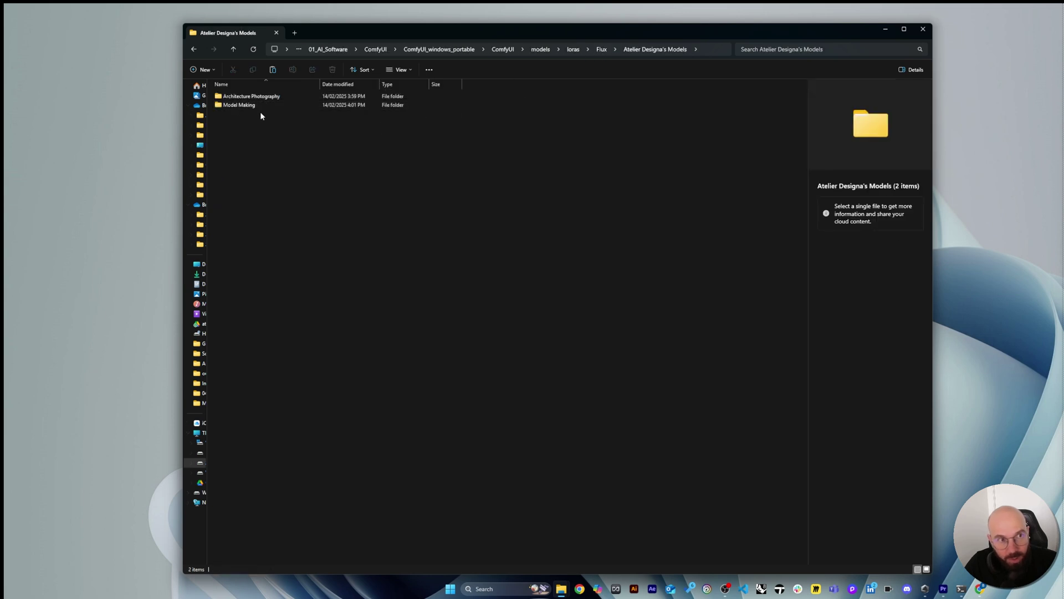
pyautogui.doubleClick(250, 106)
pyautogui.doubleClick(260, 98)
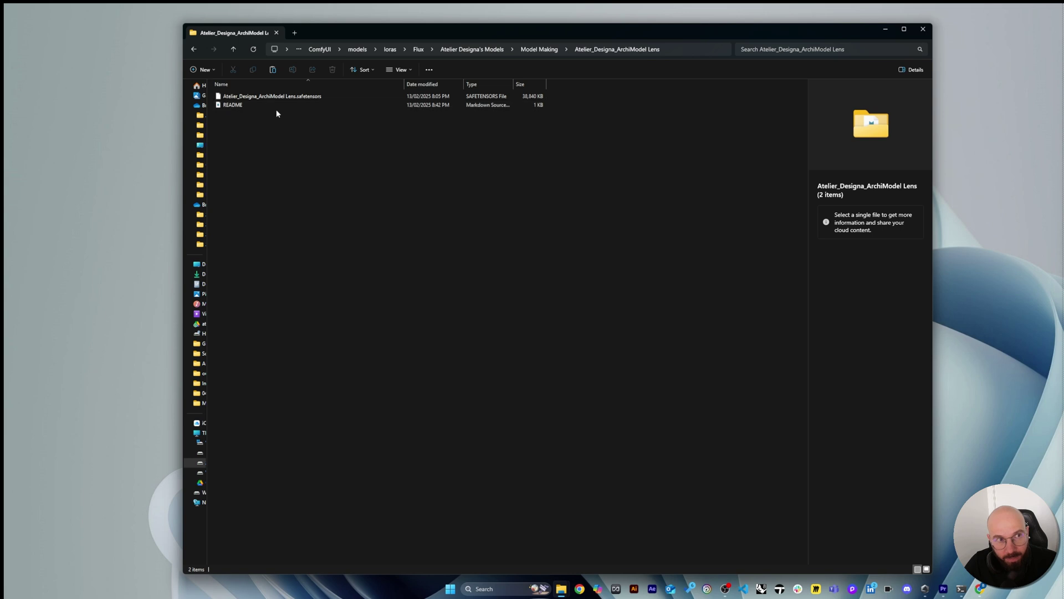
pyautogui.click(297, 98)
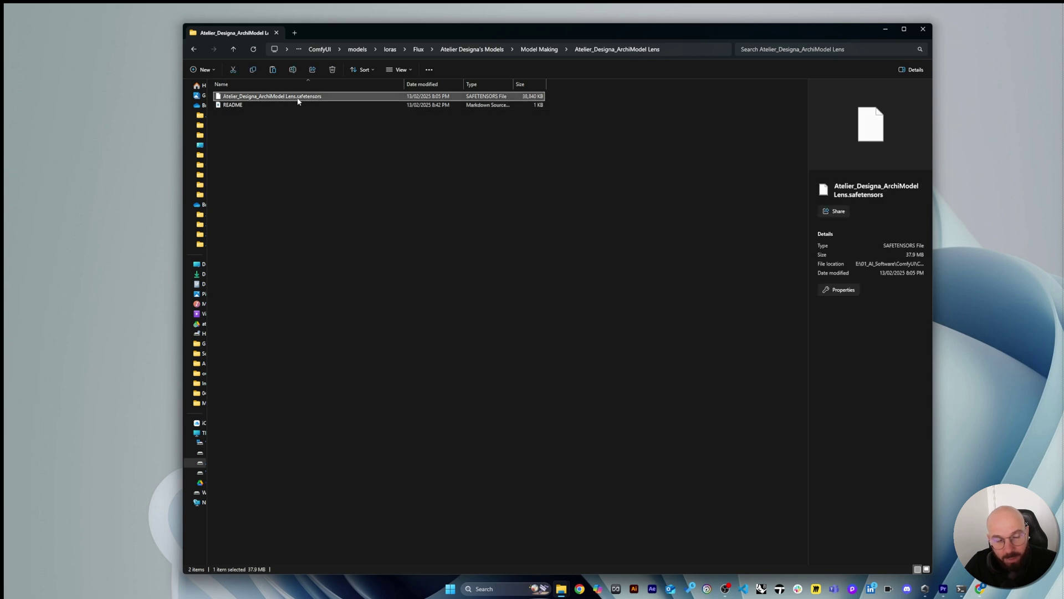
pyautogui.click(538, 49)
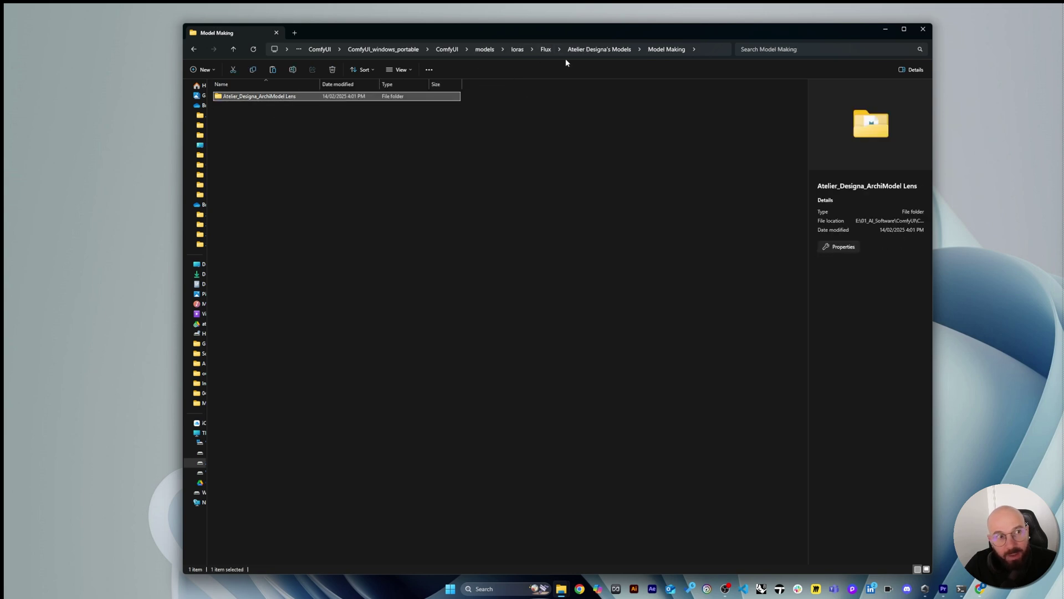
pyautogui.click(597, 49)
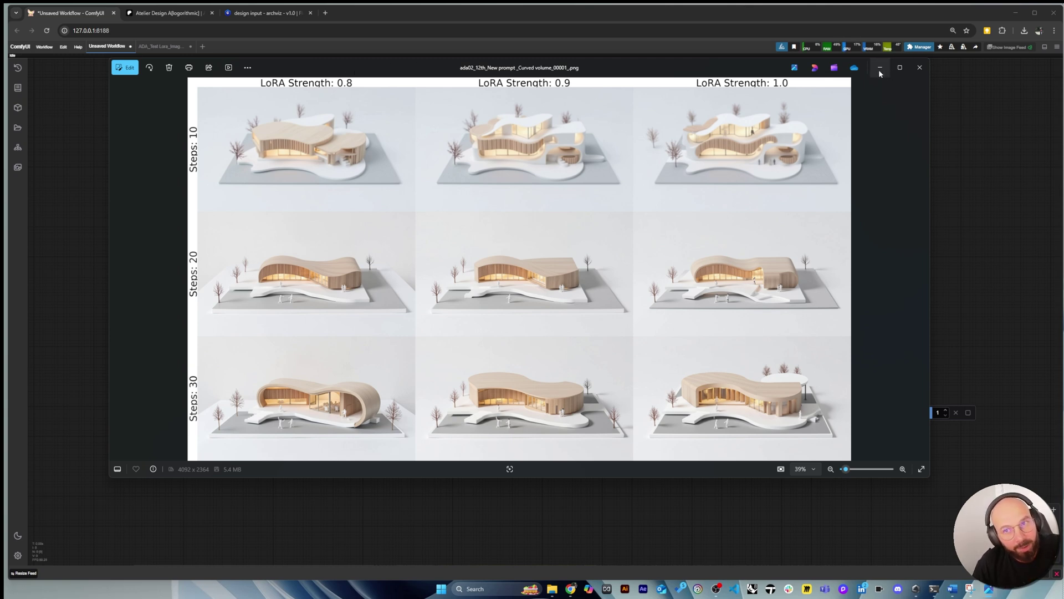
# Compare the test grids of LoRA strength against steps, examine ADA2_12th_00002_.png up close, and close the image viewer
pyautogui.click(922, 270)
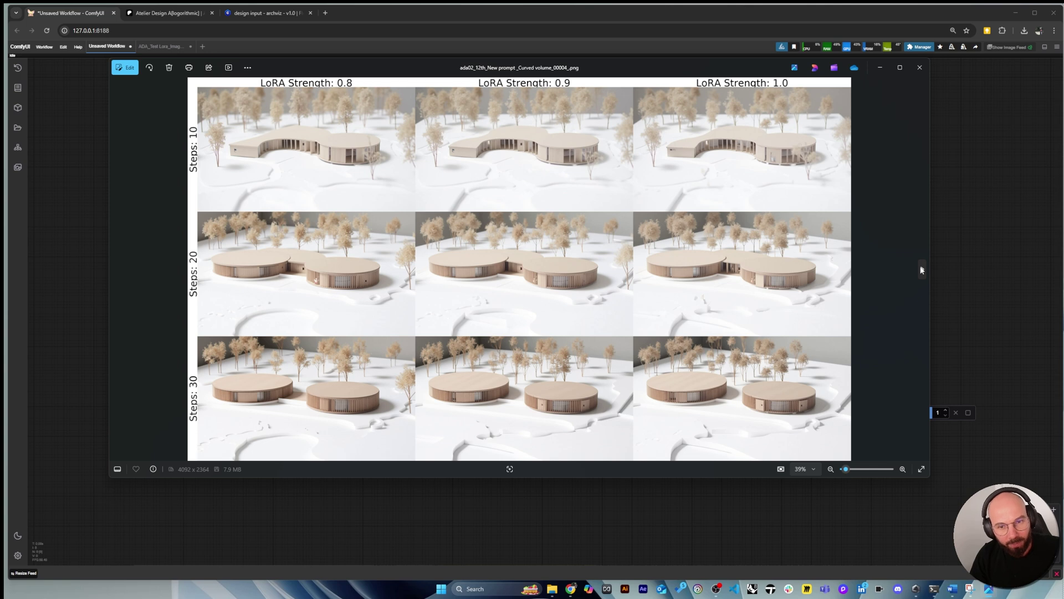
pyautogui.click(921, 269)
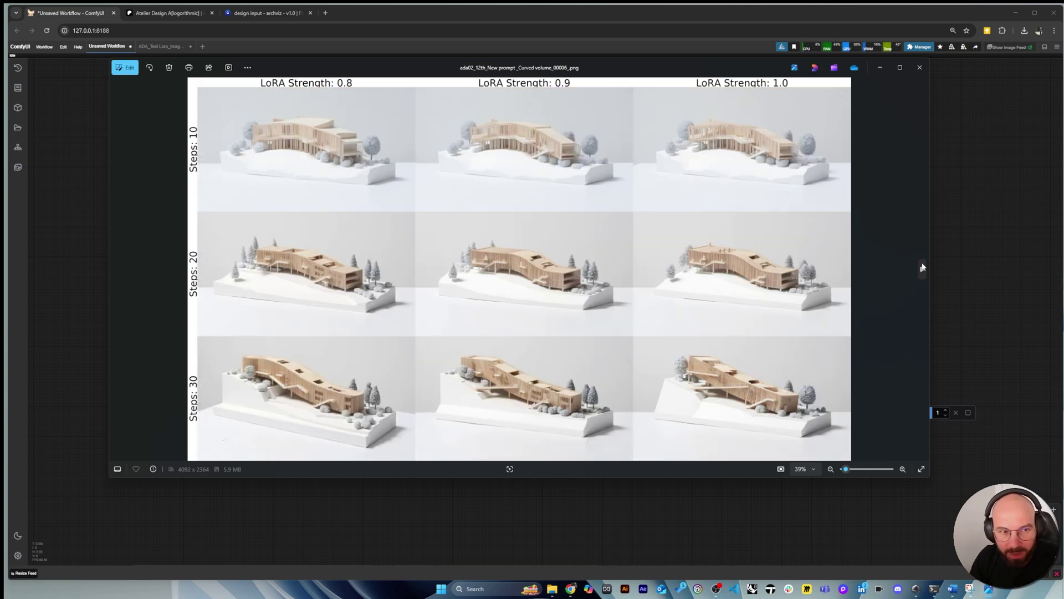
pyautogui.click(922, 268)
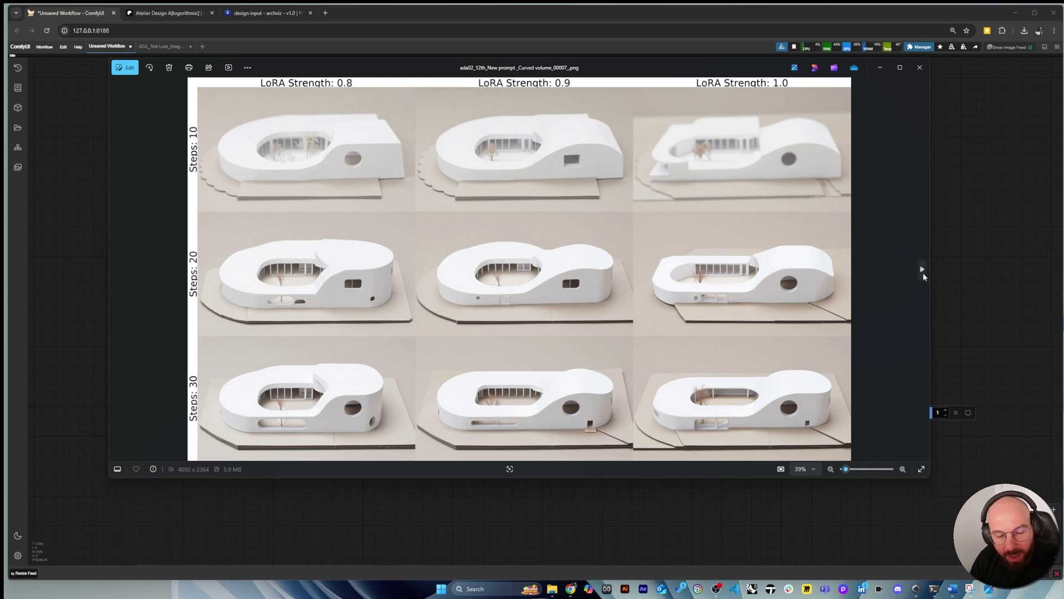
pyautogui.click(923, 270)
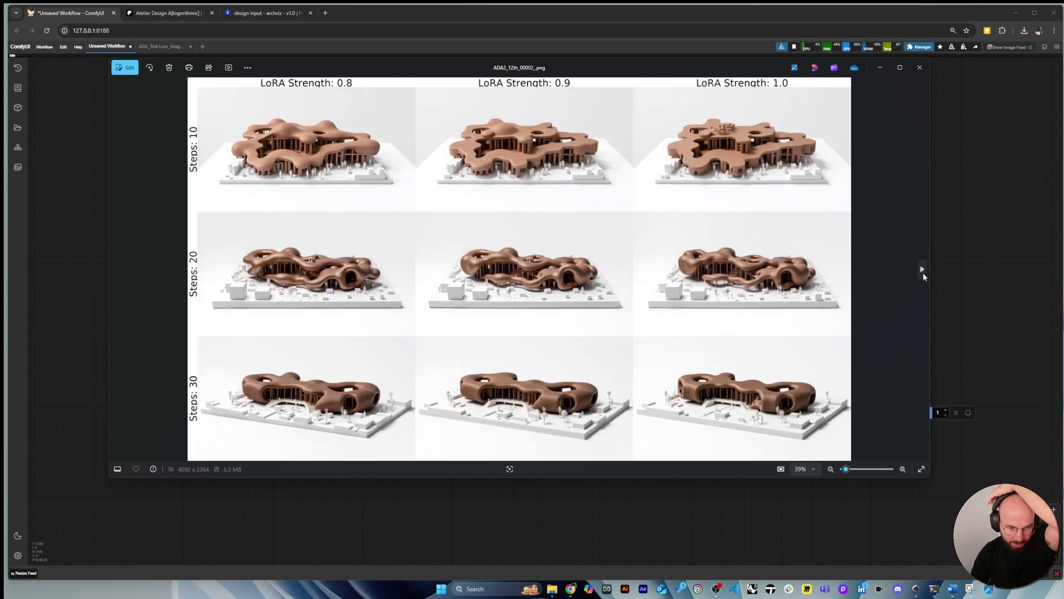
pyautogui.scroll(5, 632, 424)
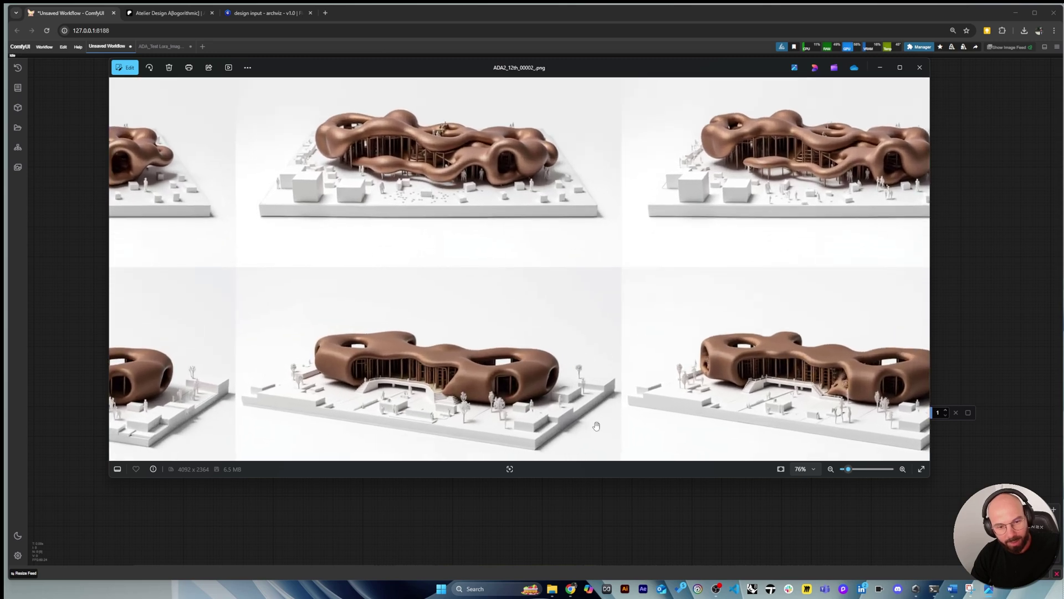
pyautogui.scroll(-5, 594, 404)
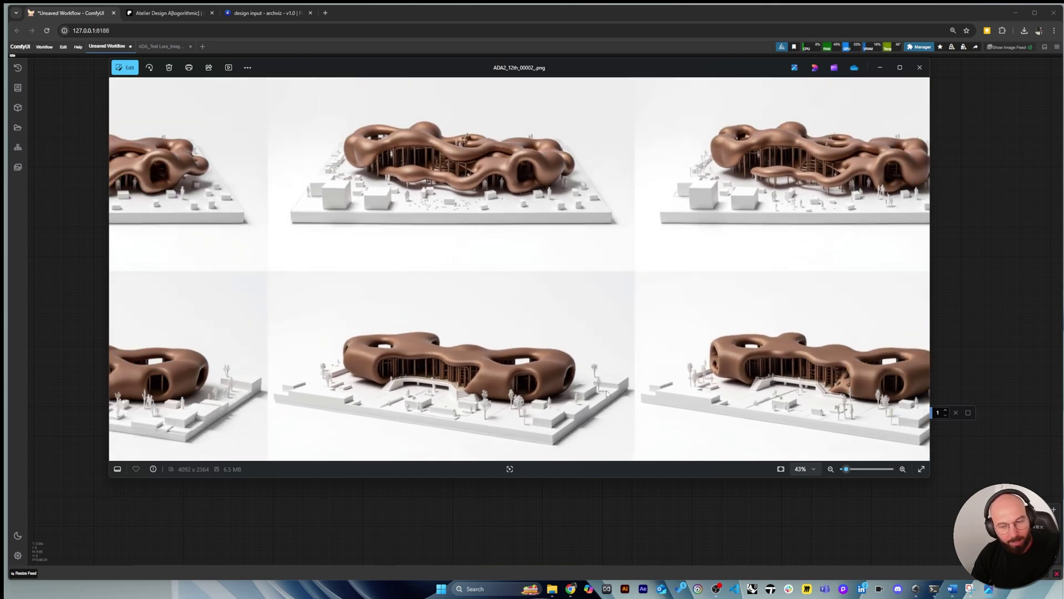
pyautogui.scroll(4, 326, 436)
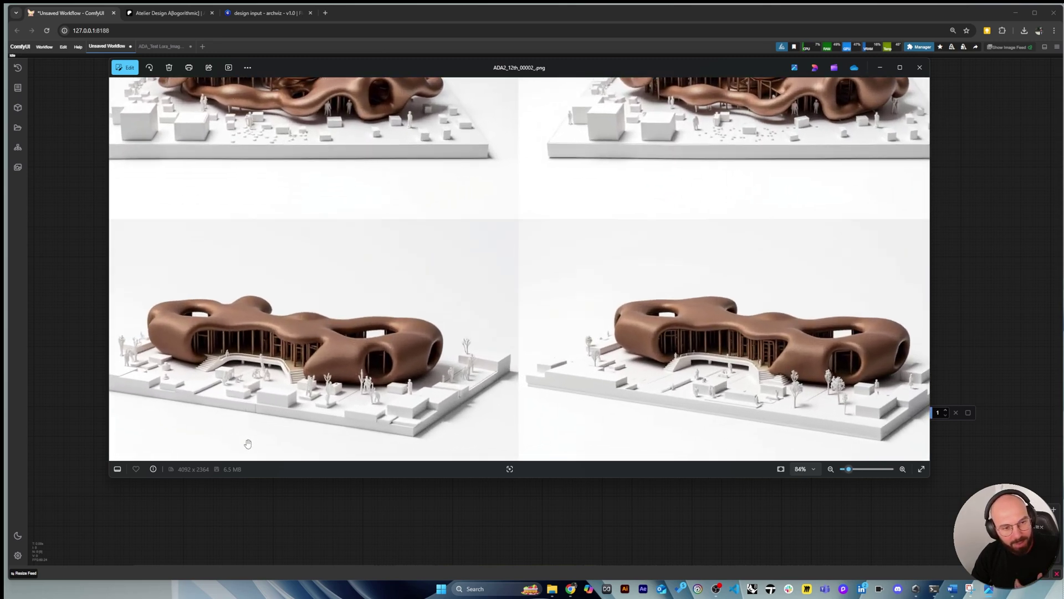
pyautogui.scroll(-4, 322, 407)
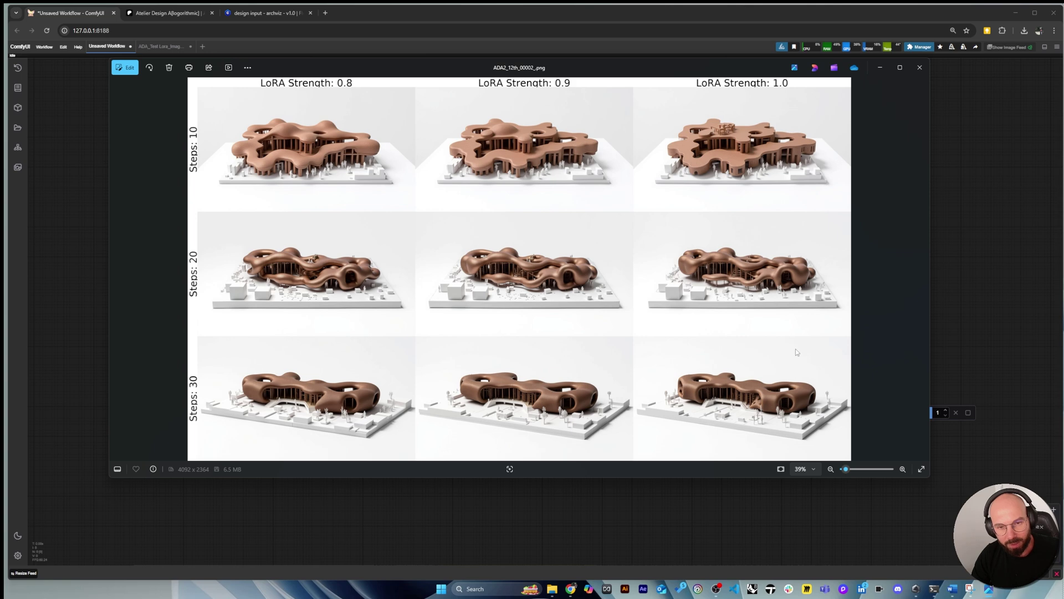
pyautogui.hotkey('alt', 'F4')
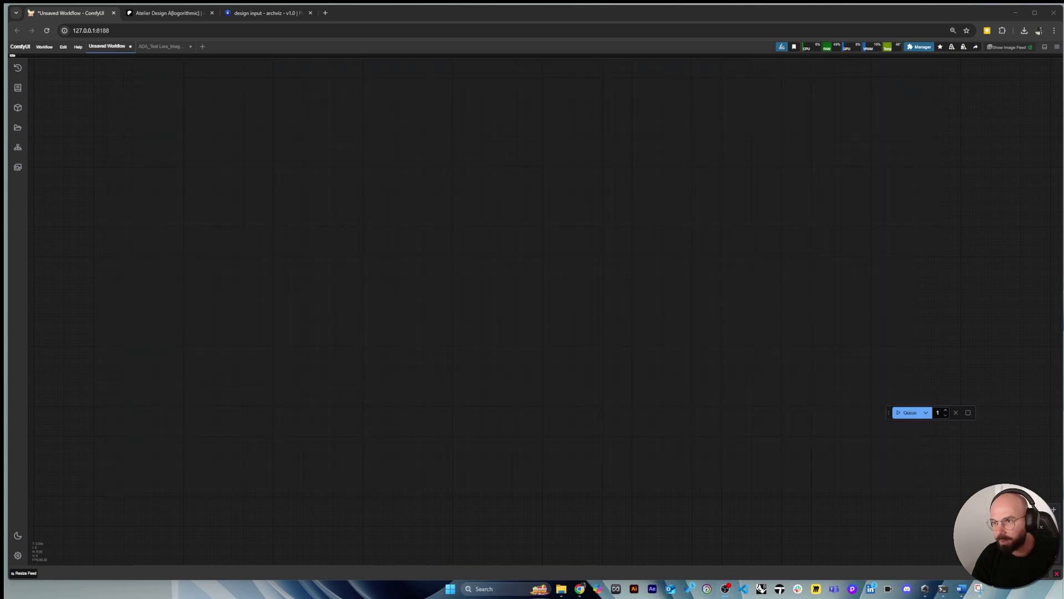
# Add a Float Range (Inspire) node to the empty workflow canvas
pyautogui.doubleClick(316, 235)
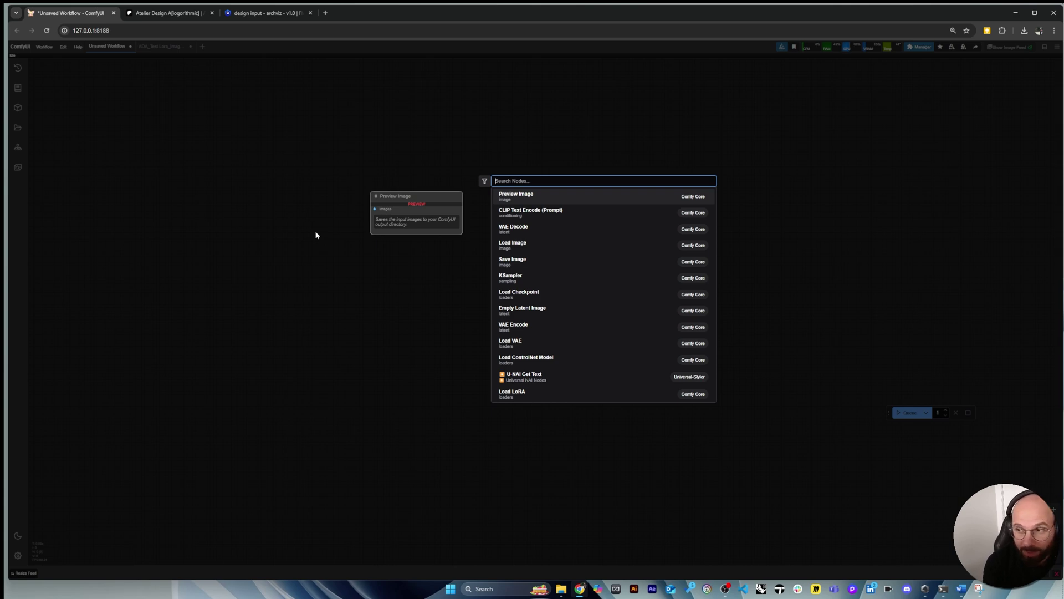
pyautogui.write('Float')
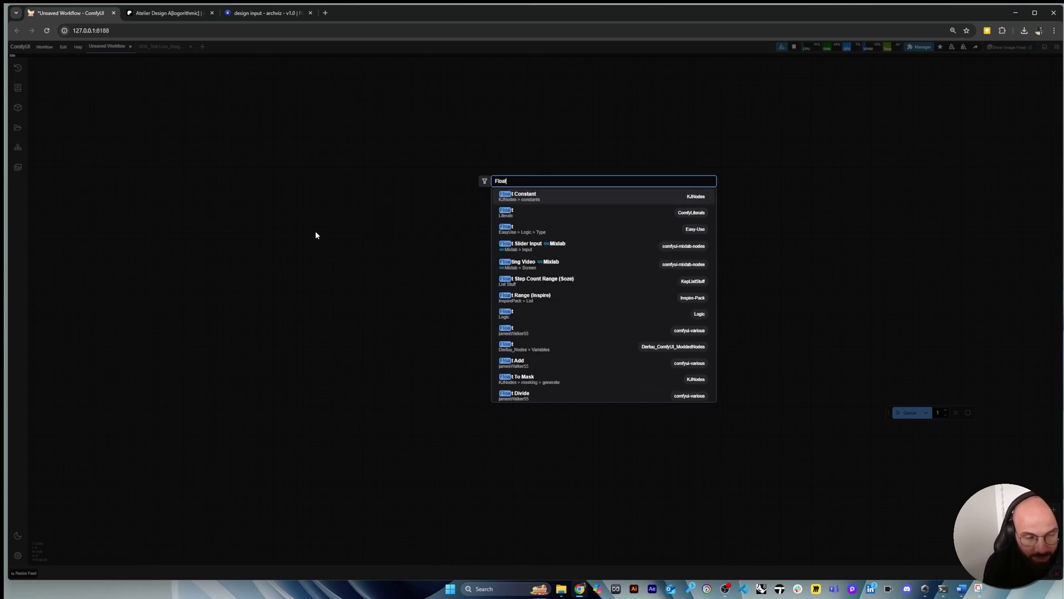
pyautogui.write(' ra')
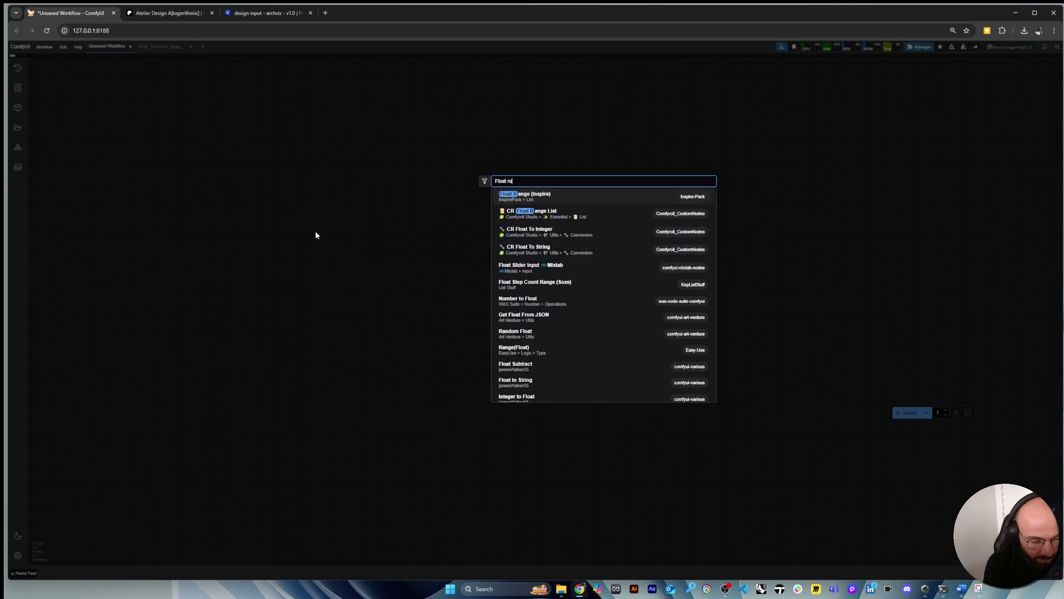
pyautogui.write('nge')
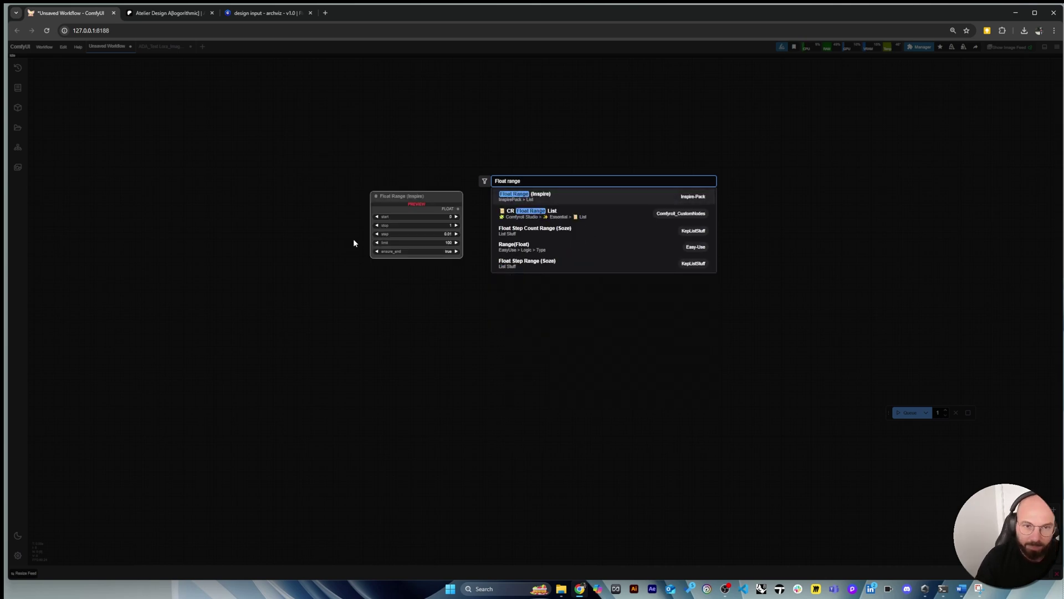
pyautogui.click(577, 202)
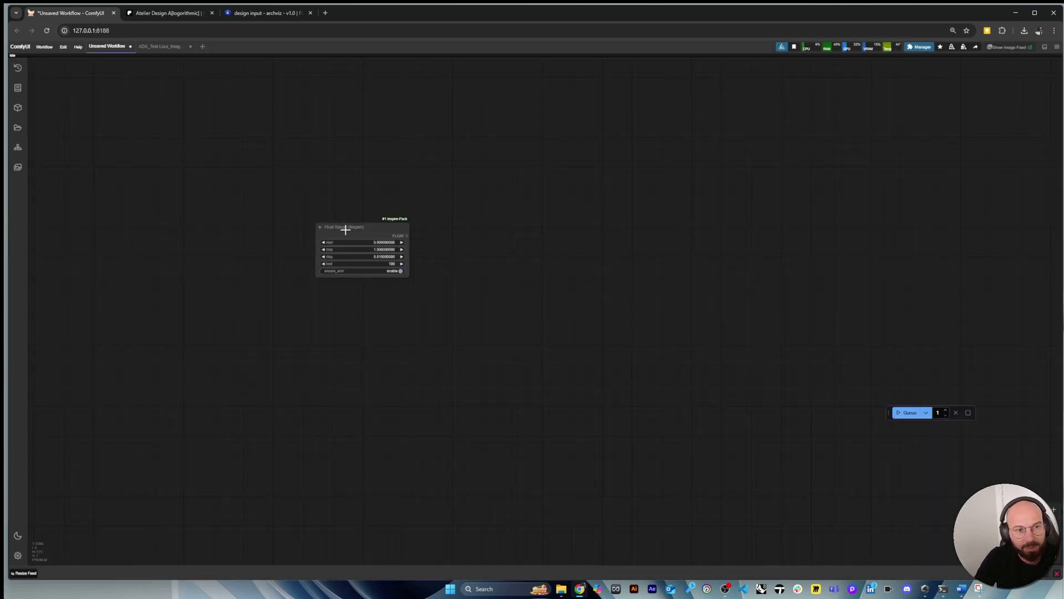
# Set the Float Range node's start to 0.6 and step to 0.1, with ensure_end enabled
pyautogui.scroll(8, 338, 227)
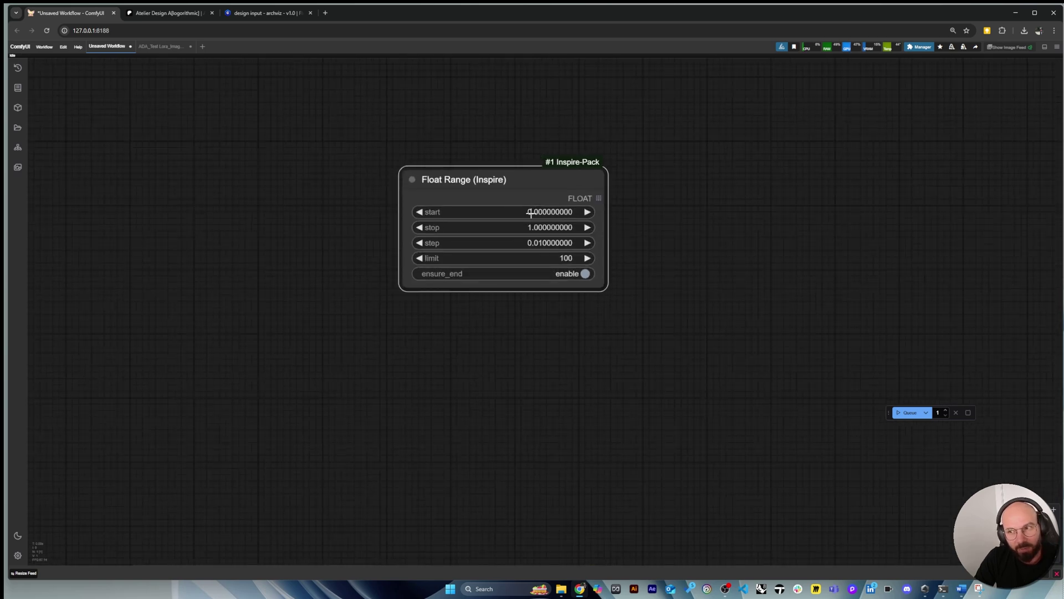
pyautogui.click(539, 212)
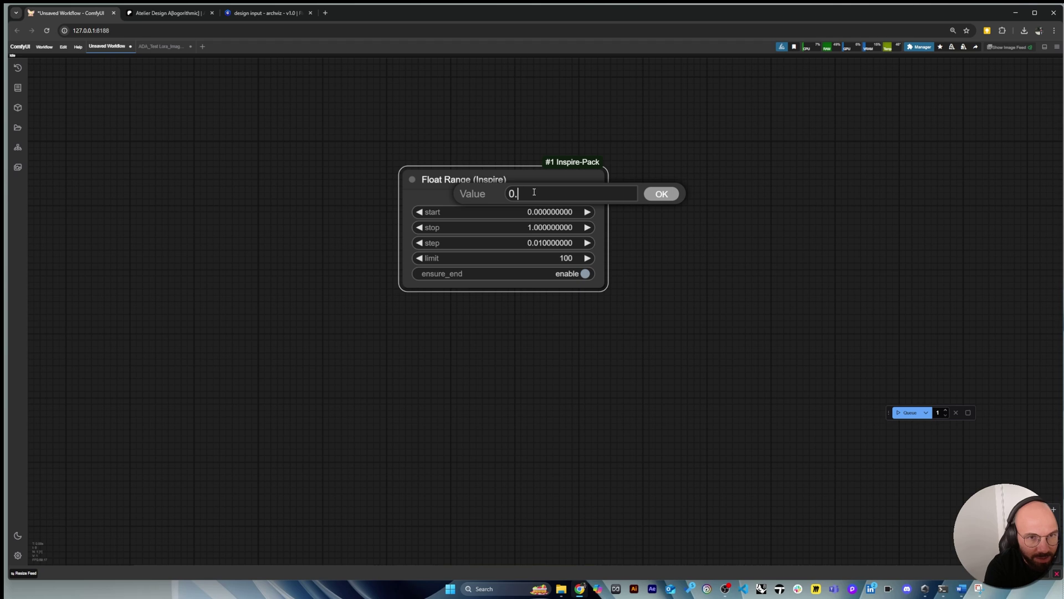
pyautogui.write('.6')
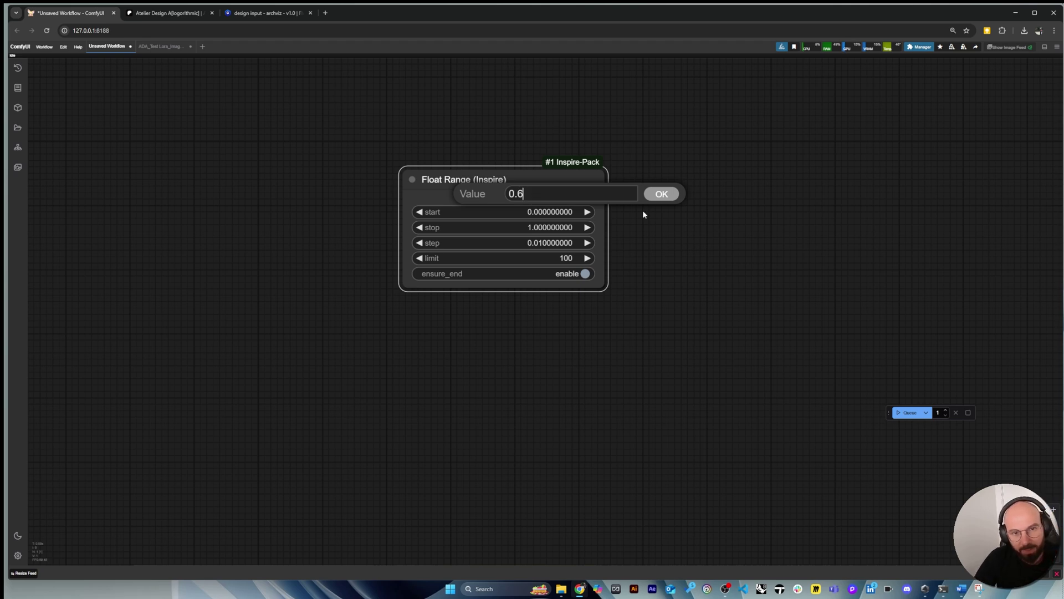
pyautogui.click(660, 194)
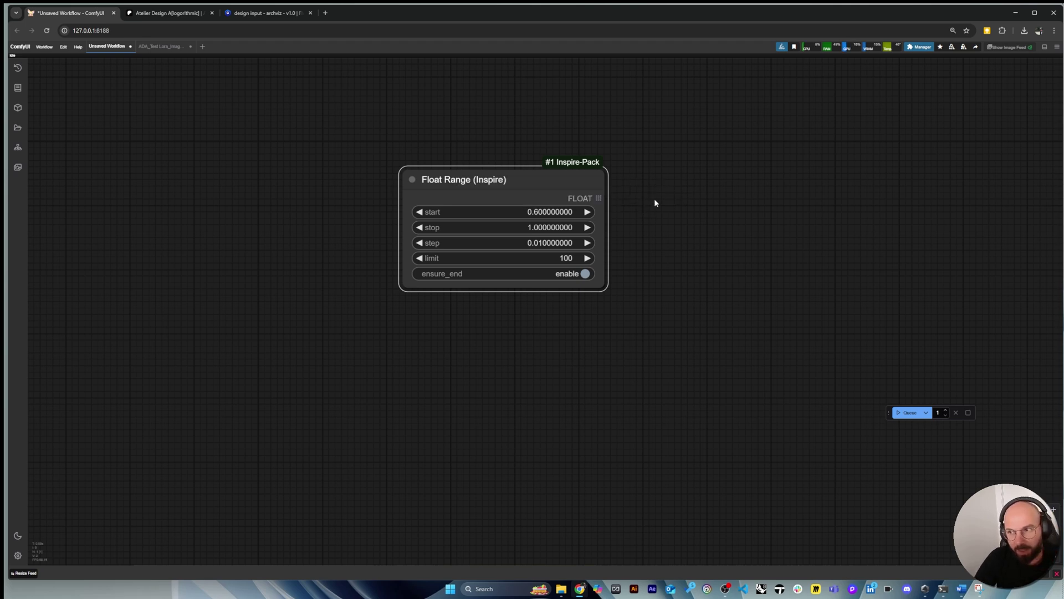
pyautogui.click(543, 242)
pyautogui.moveTo(533, 223); pyautogui.dragTo(522, 223)
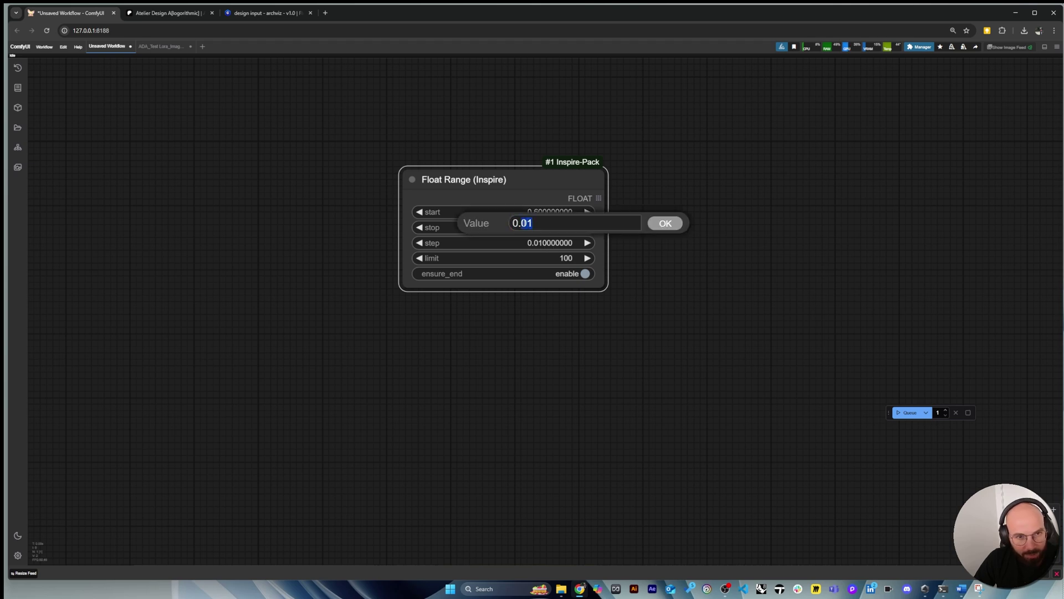
pyautogui.write('1')
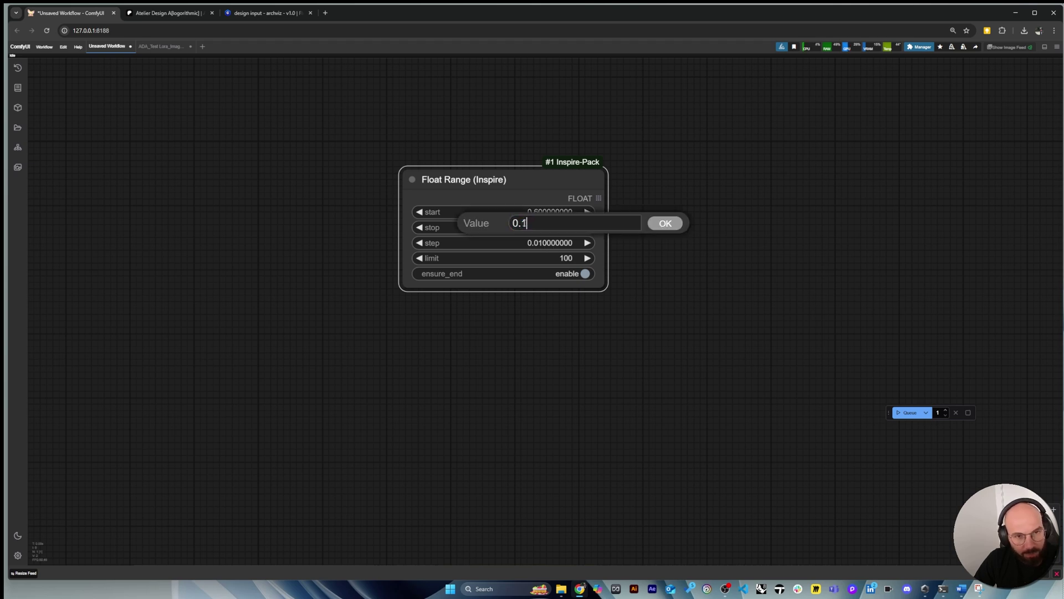
pyautogui.click(668, 225)
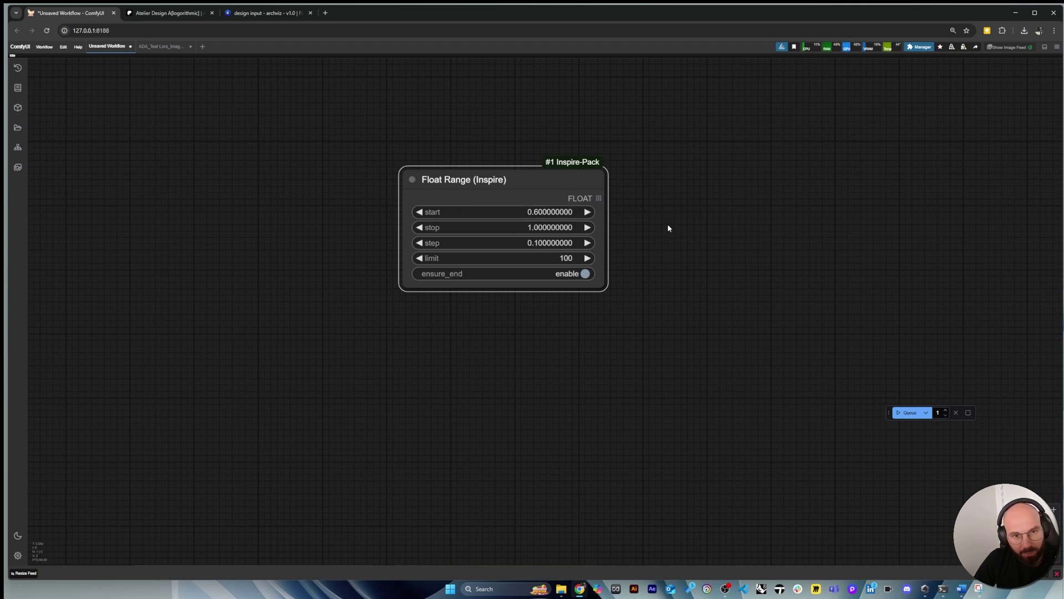
pyautogui.click(578, 277)
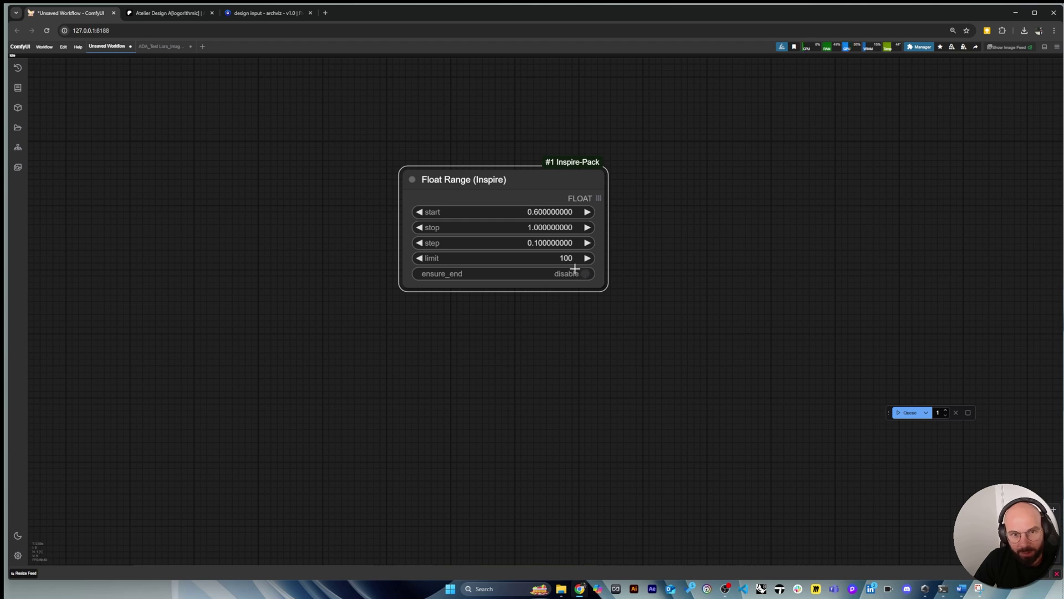
pyautogui.click(577, 273)
pyautogui.scroll(-2, 468, 297)
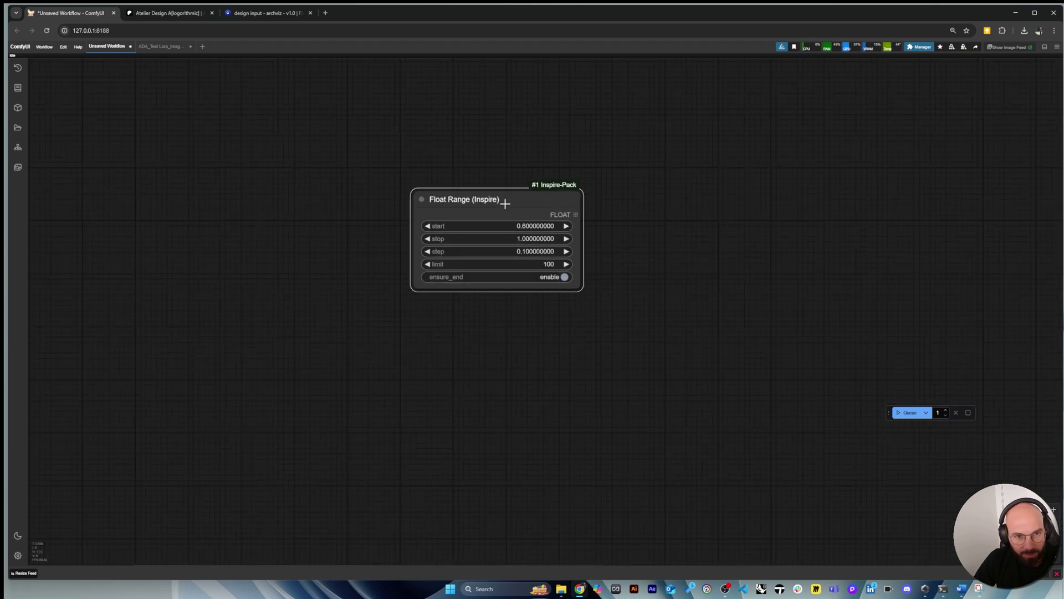
pyautogui.moveTo(505, 204); pyautogui.dragTo(502, 195)
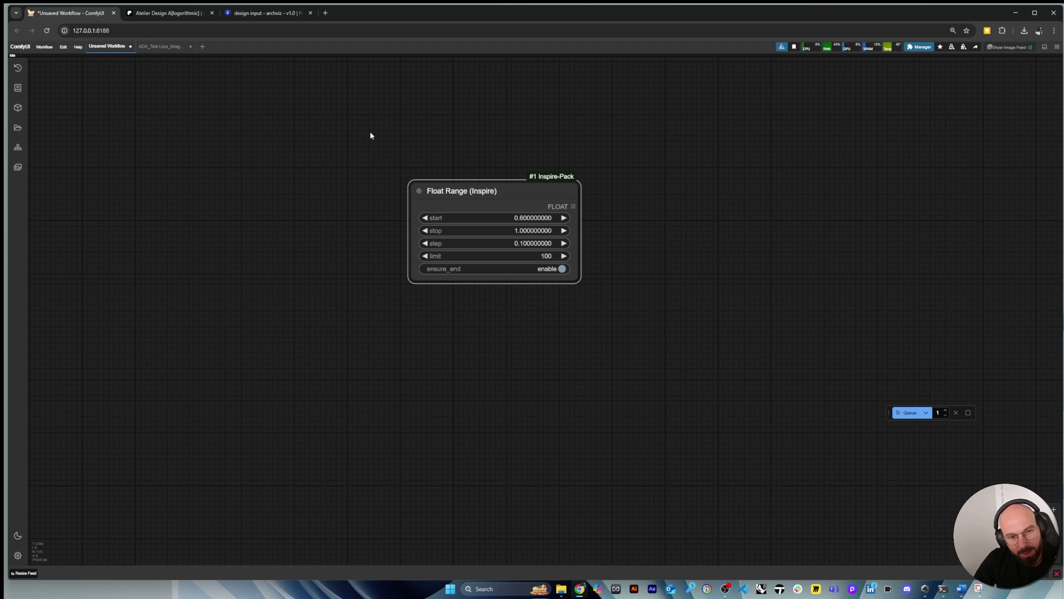
# Add an Int Step Range (Soze) node and place it below the Float Range node
pyautogui.scroll(-2, 377, 158)
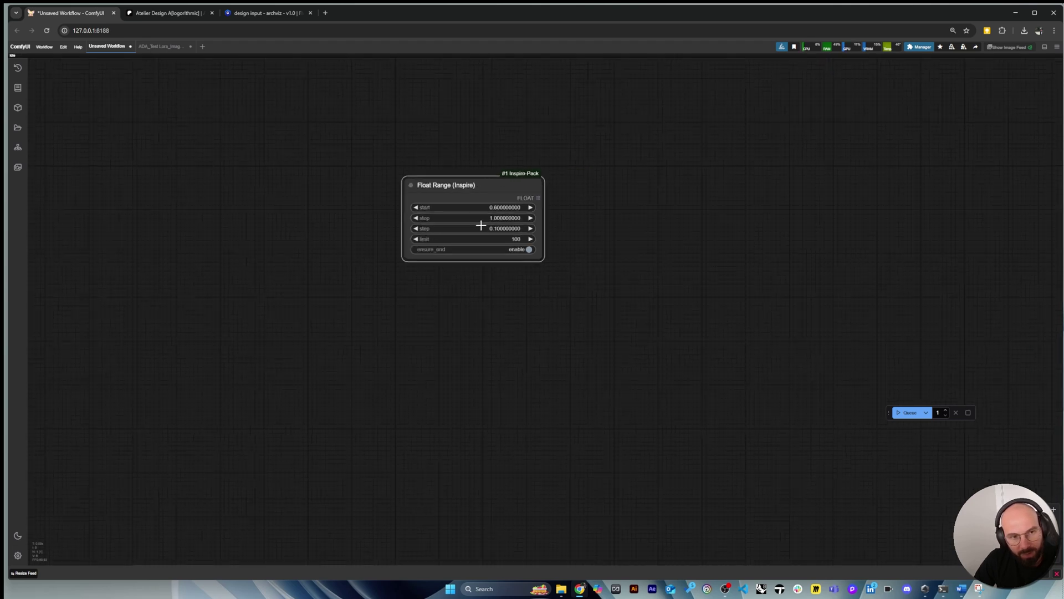
pyautogui.scroll(1, 499, 216)
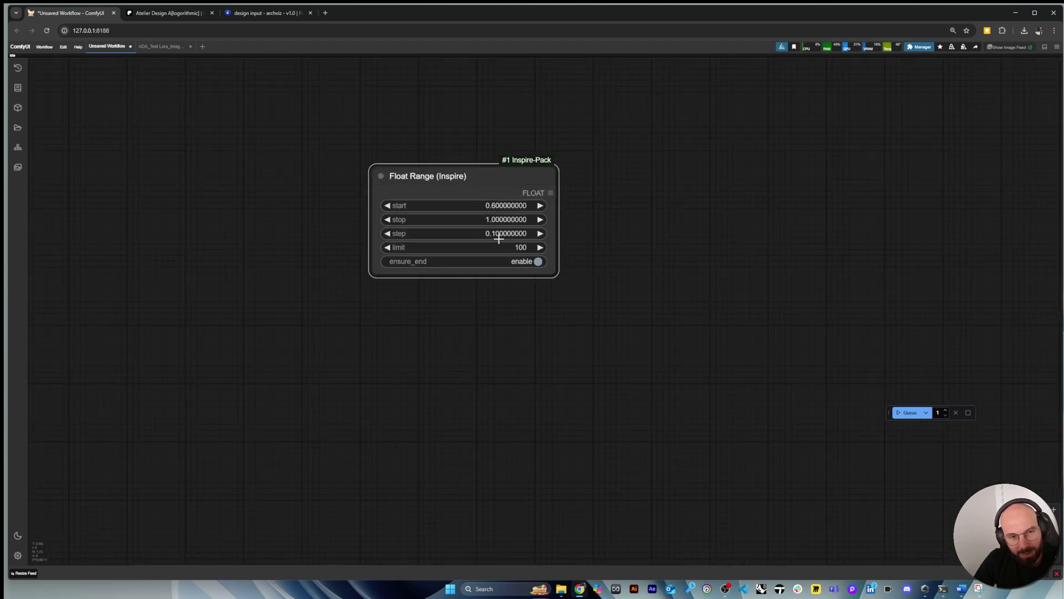
pyautogui.scroll(-1, 476, 169)
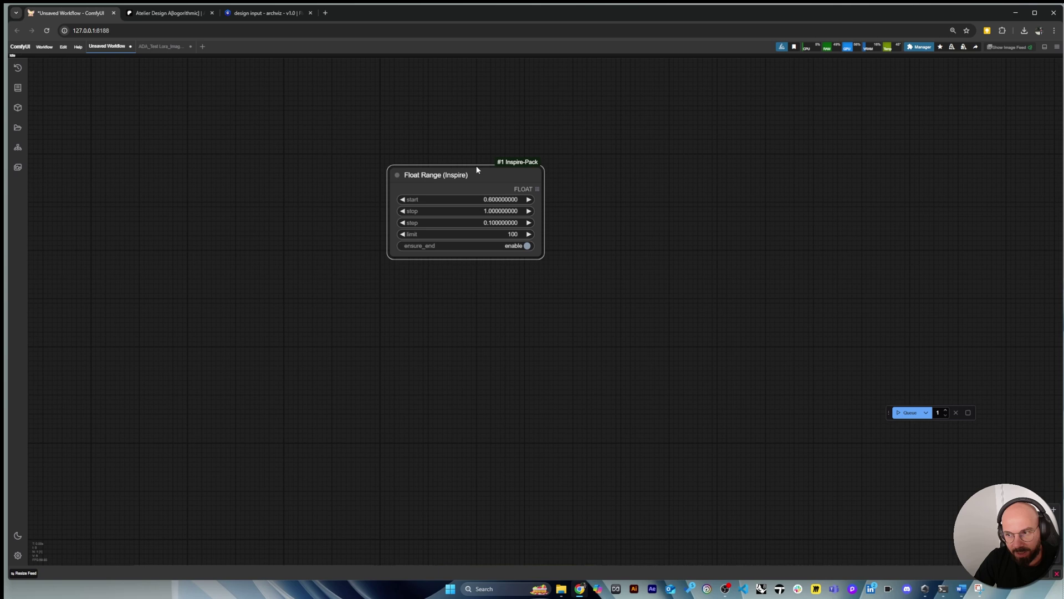
pyautogui.click(474, 364)
pyautogui.doubleClick(465, 364)
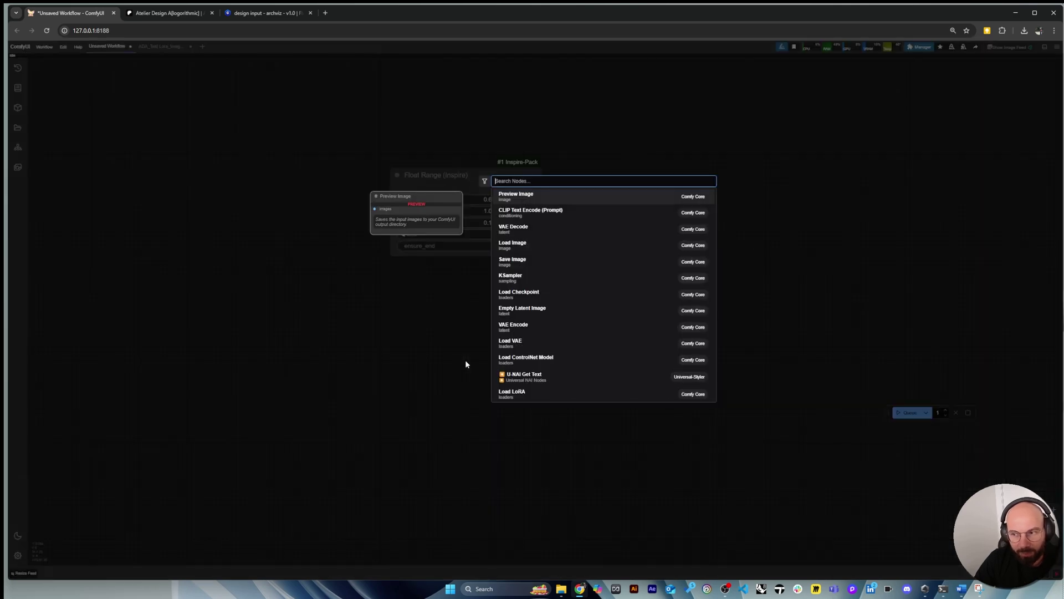
pyautogui.write('int')
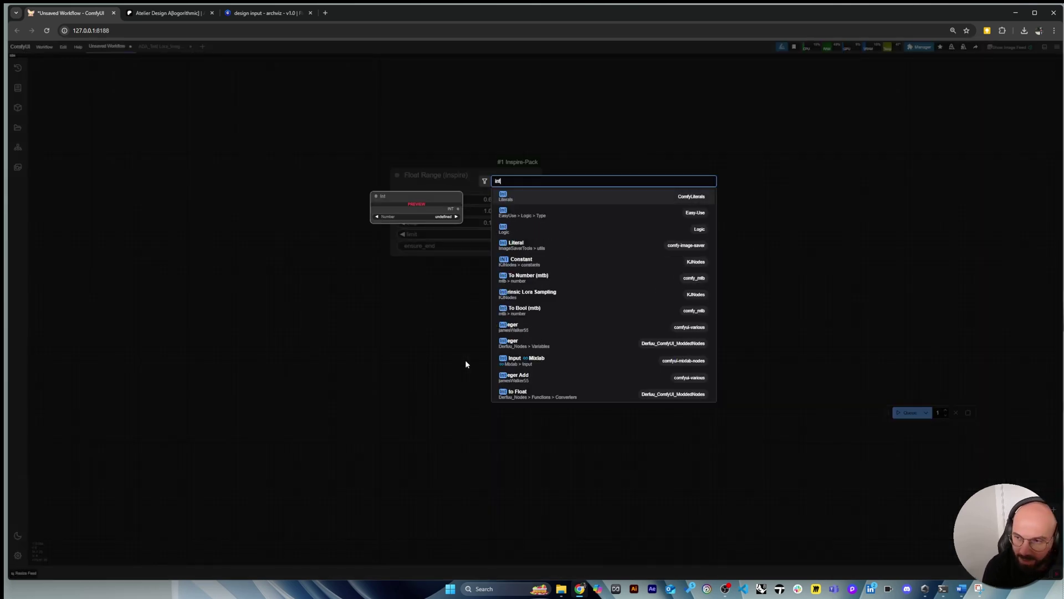
pyautogui.write(' ste')
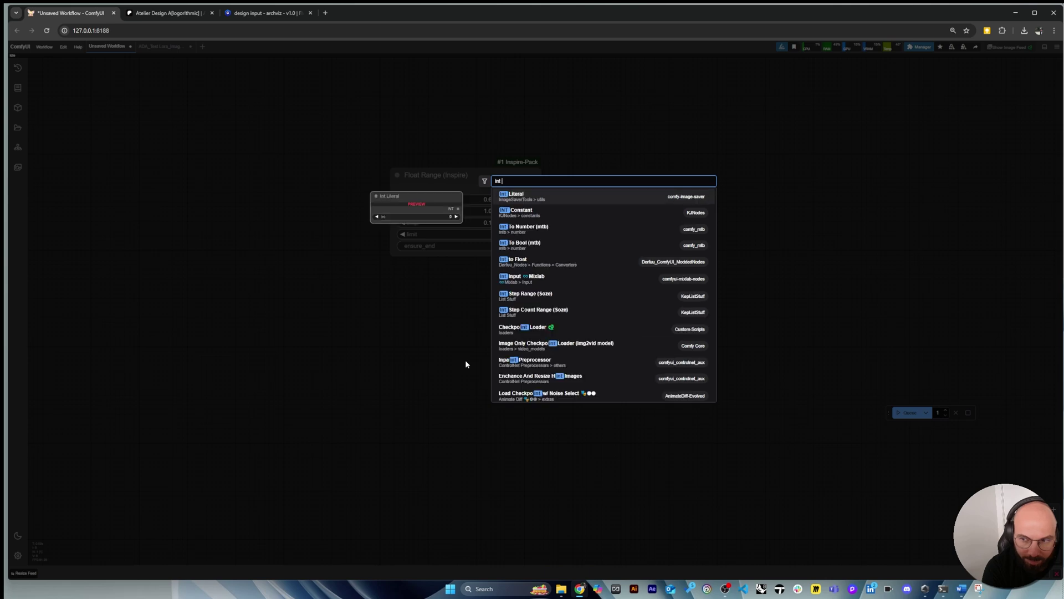
pyautogui.write('p range')
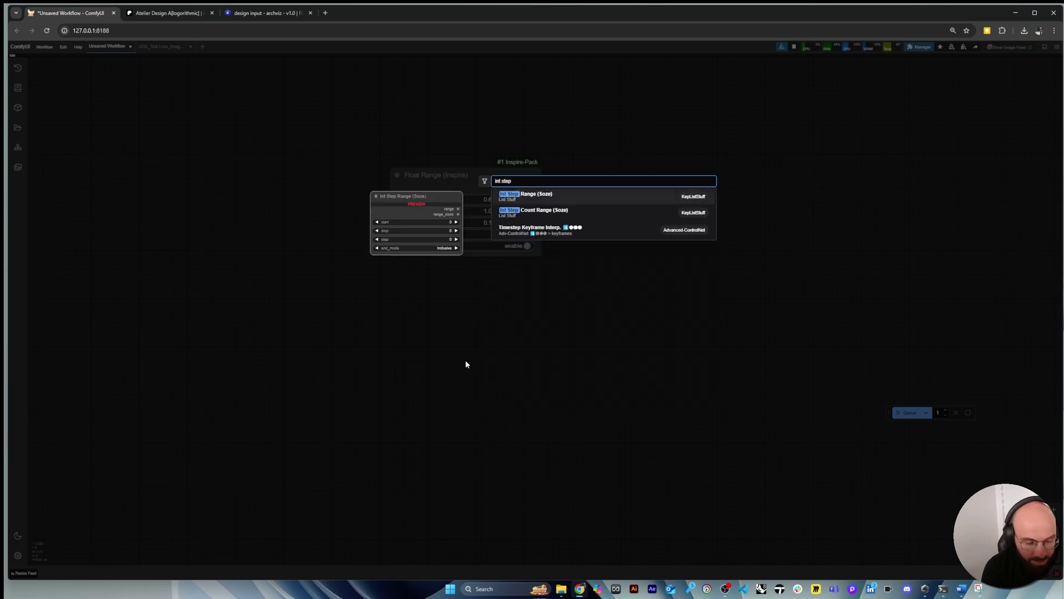
pyautogui.click(565, 194)
pyautogui.moveTo(565, 347); pyautogui.dragTo(479, 332)
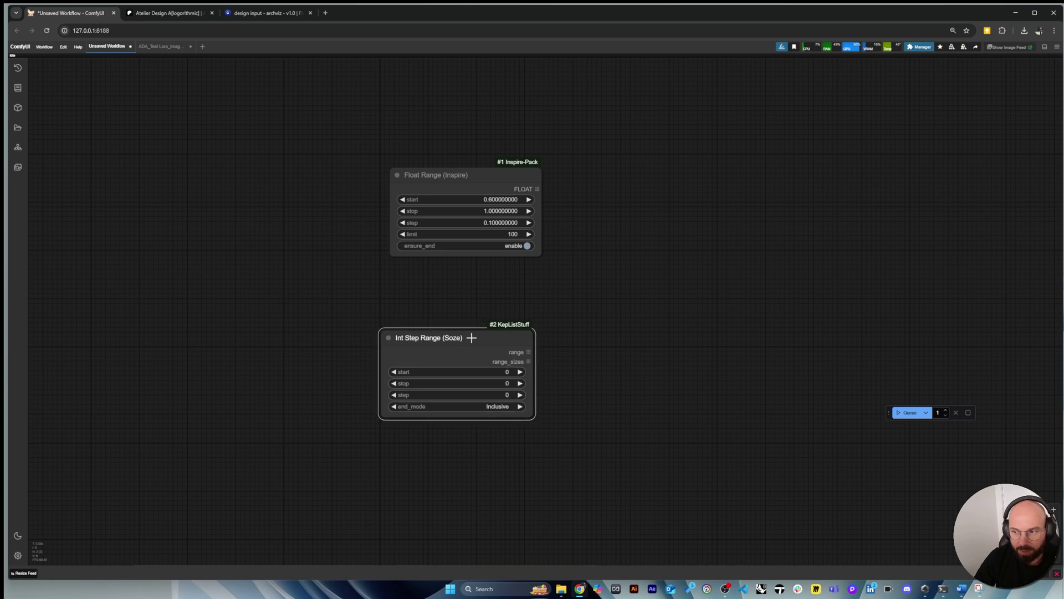
# Set the Int Step Range node's start to 20
pyautogui.click(507, 373)
pyautogui.write('19')
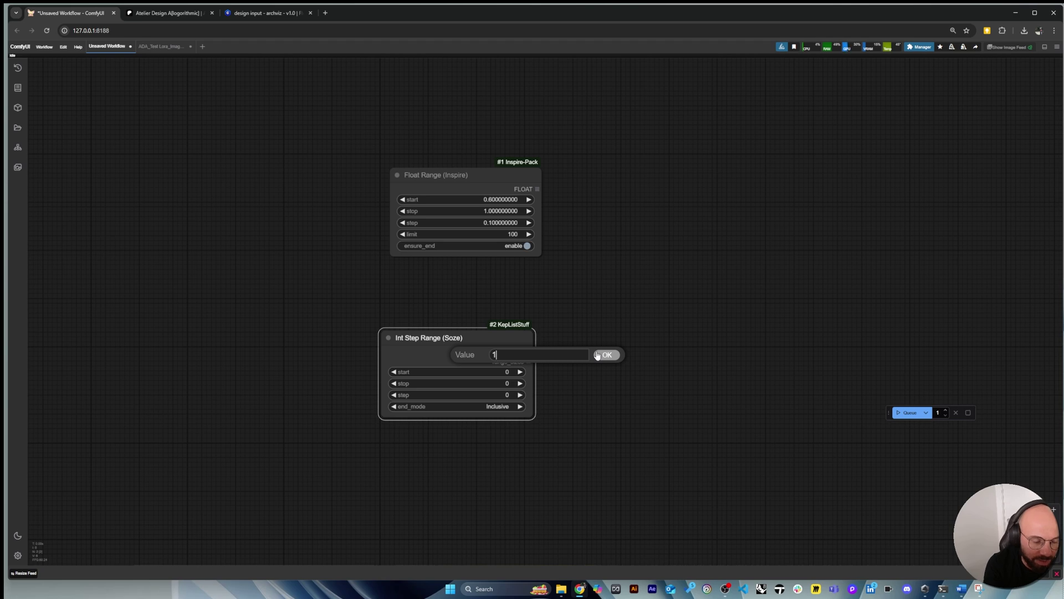
pyautogui.write('2')
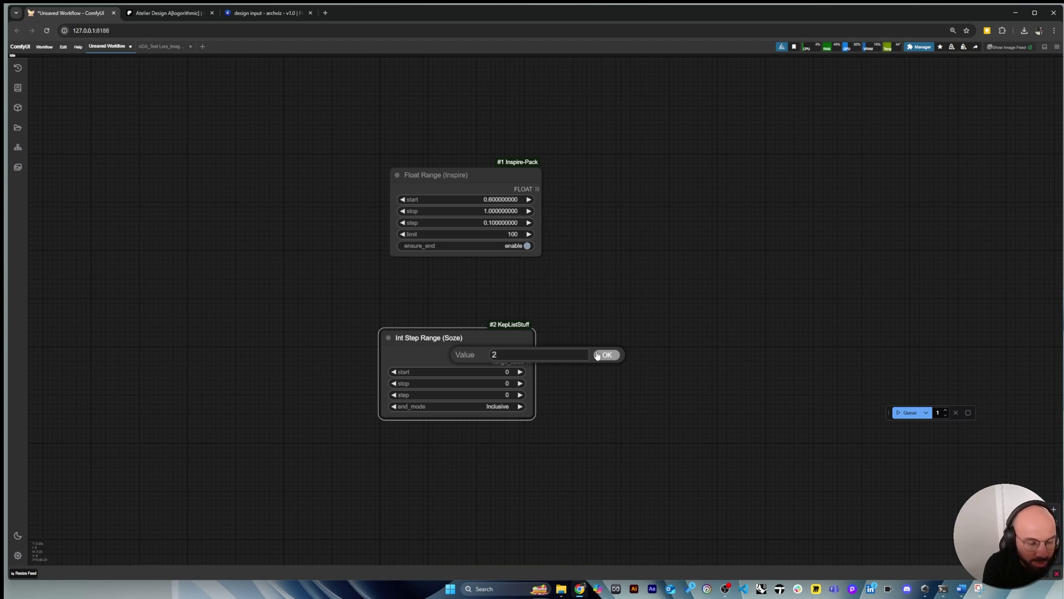
pyautogui.write('0')
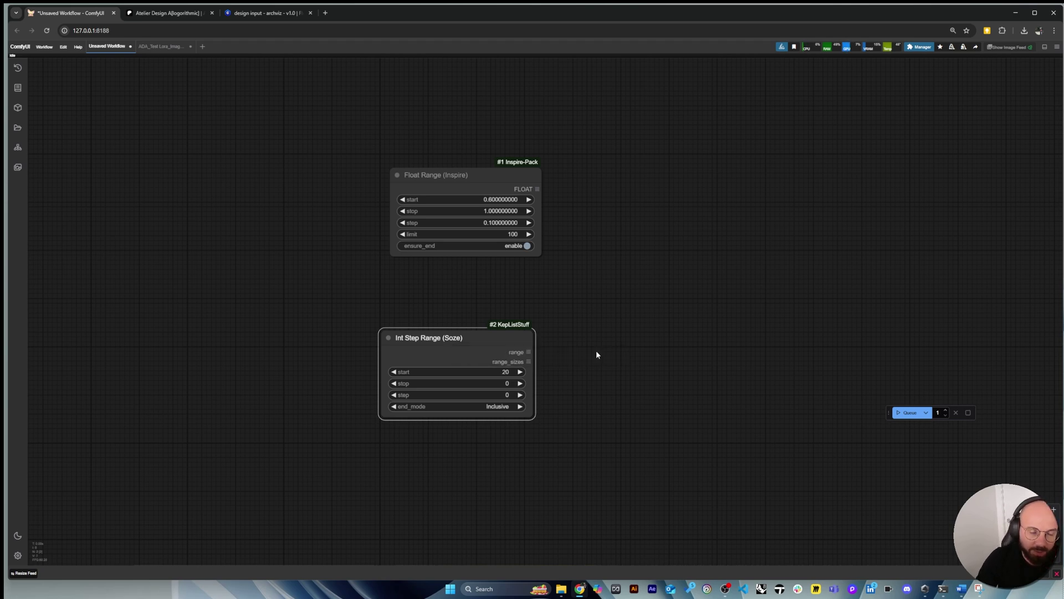
# Set the Int Step Range node's start to 15 and stop to 30
pyautogui.click(505, 372)
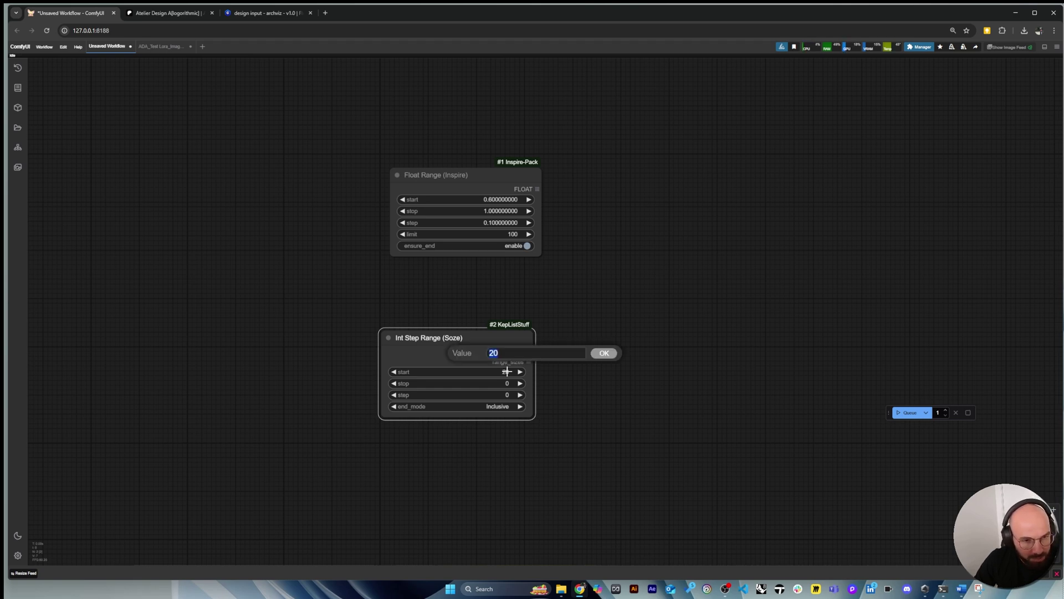
pyautogui.write('15')
pyautogui.click(598, 354)
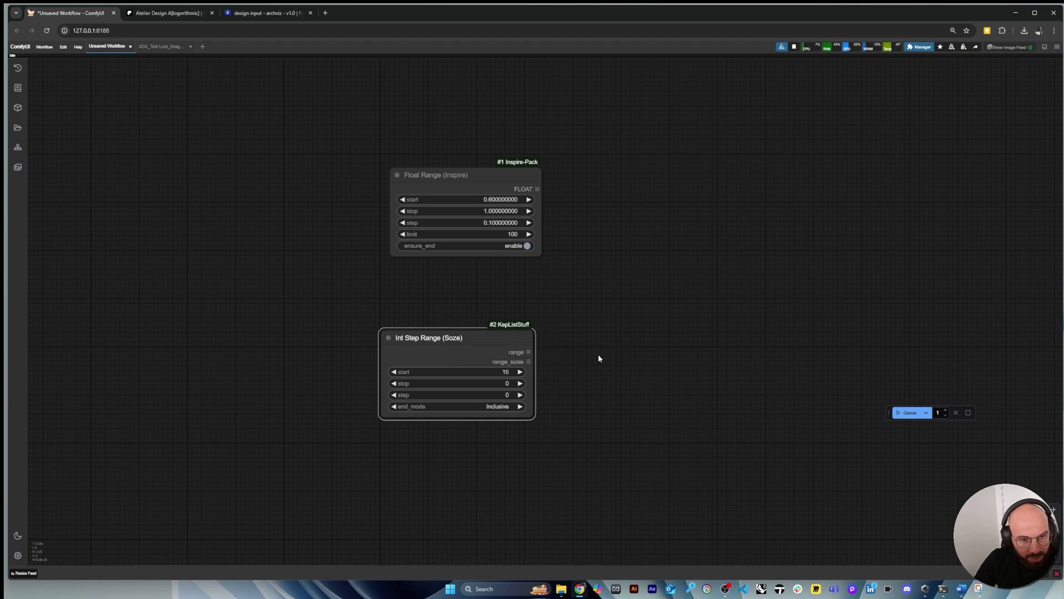
pyautogui.click(504, 391)
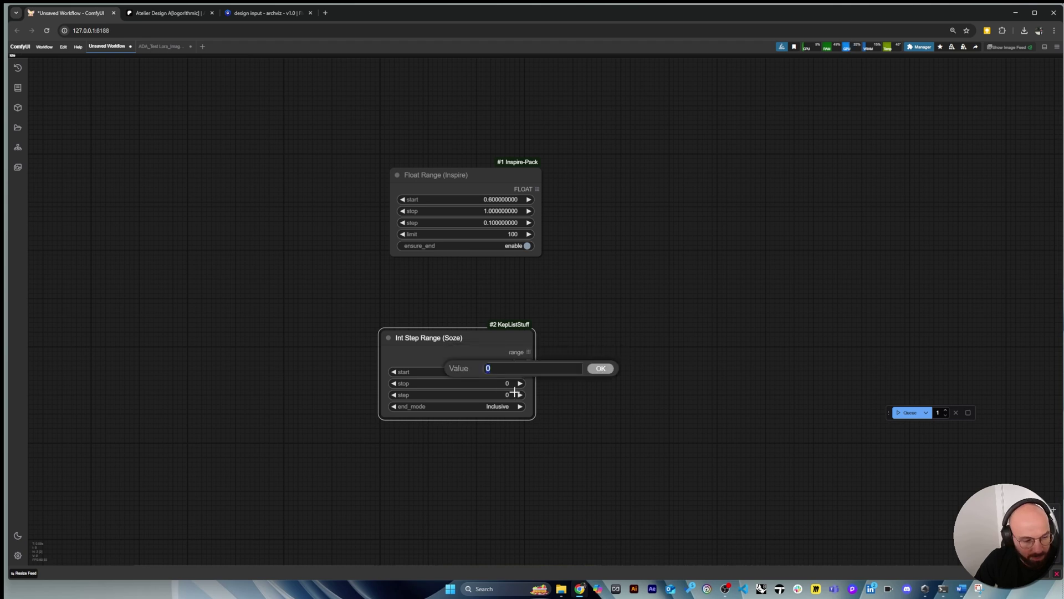
pyautogui.write('30')
pyautogui.click(605, 369)
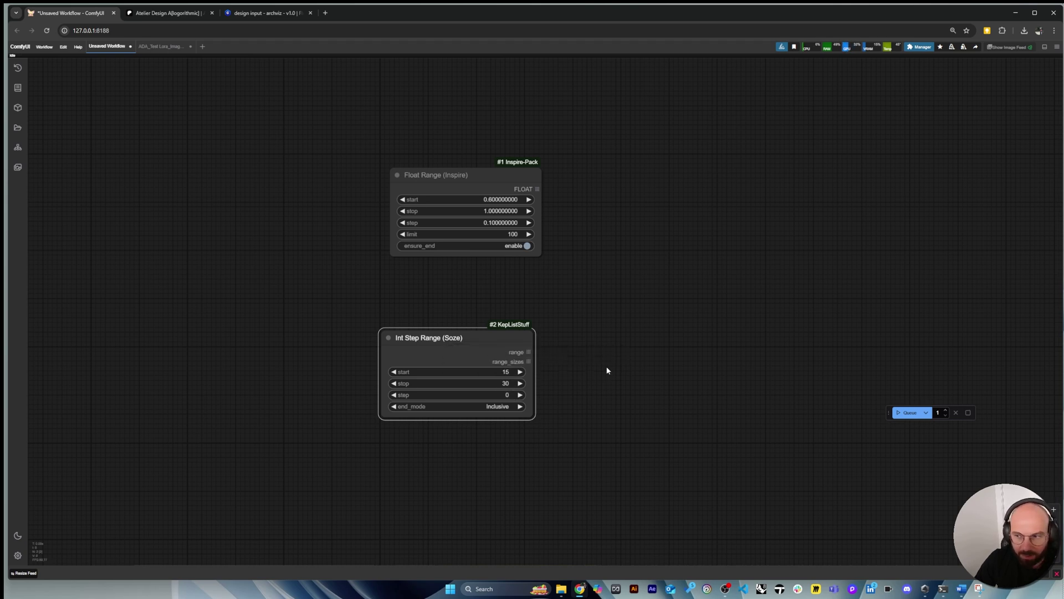
# Set the Int Step Range node's stop to 35 and its step to 10
pyautogui.click(501, 396)
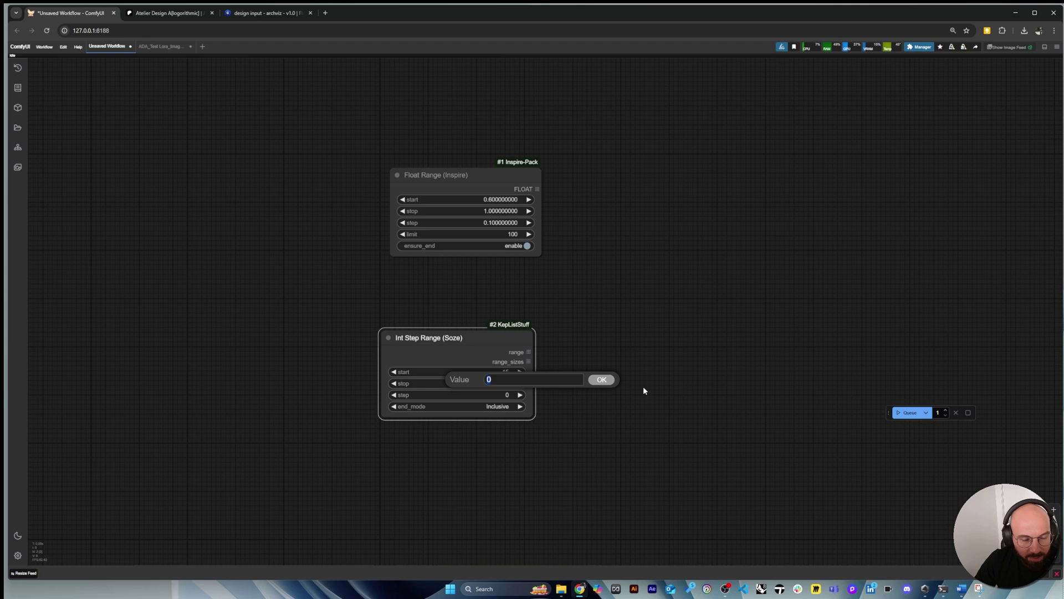
pyautogui.click(618, 412)
pyautogui.scroll(3, 501, 408)
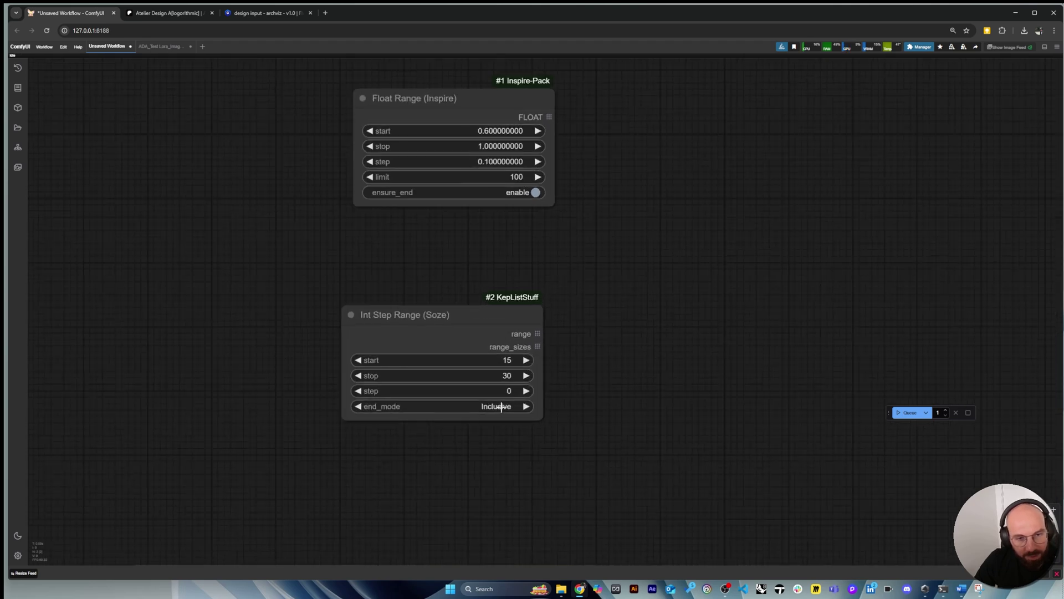
pyautogui.click(508, 376)
pyautogui.click(502, 361)
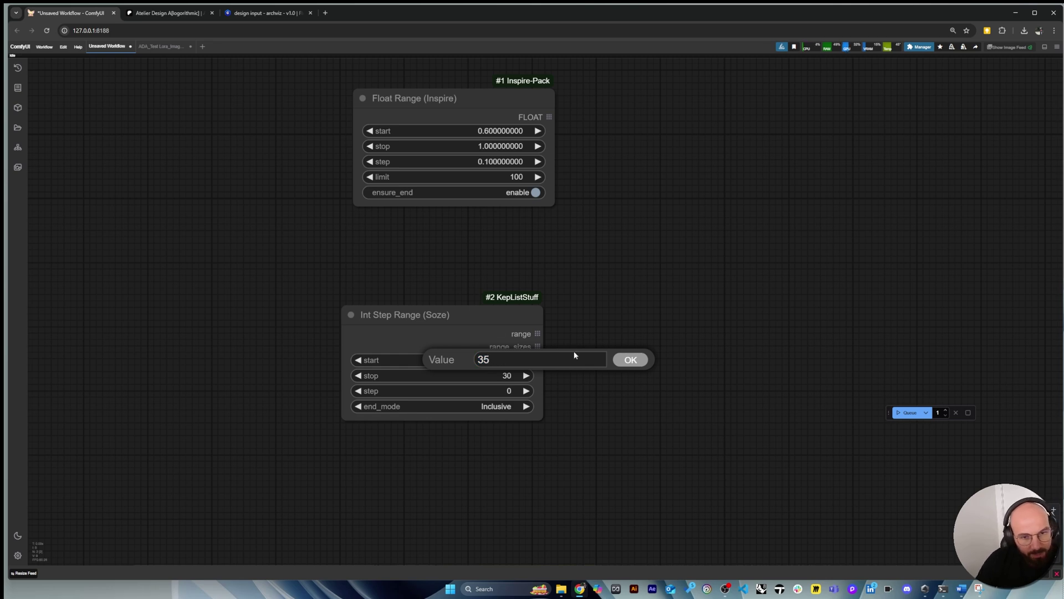
pyautogui.click(630, 359)
pyautogui.click(508, 391)
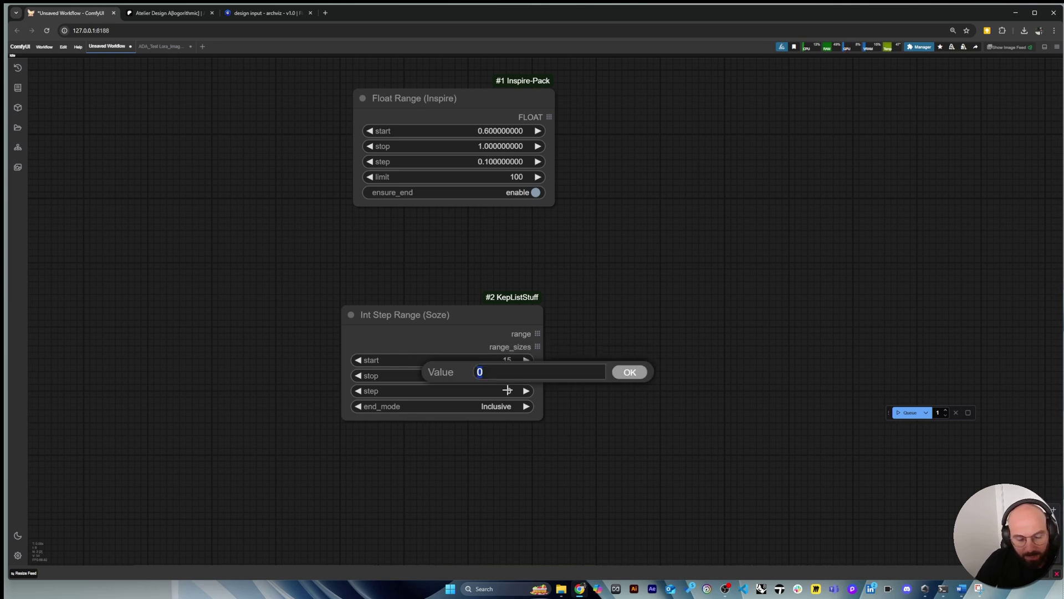
pyautogui.write('10')
pyautogui.click(631, 372)
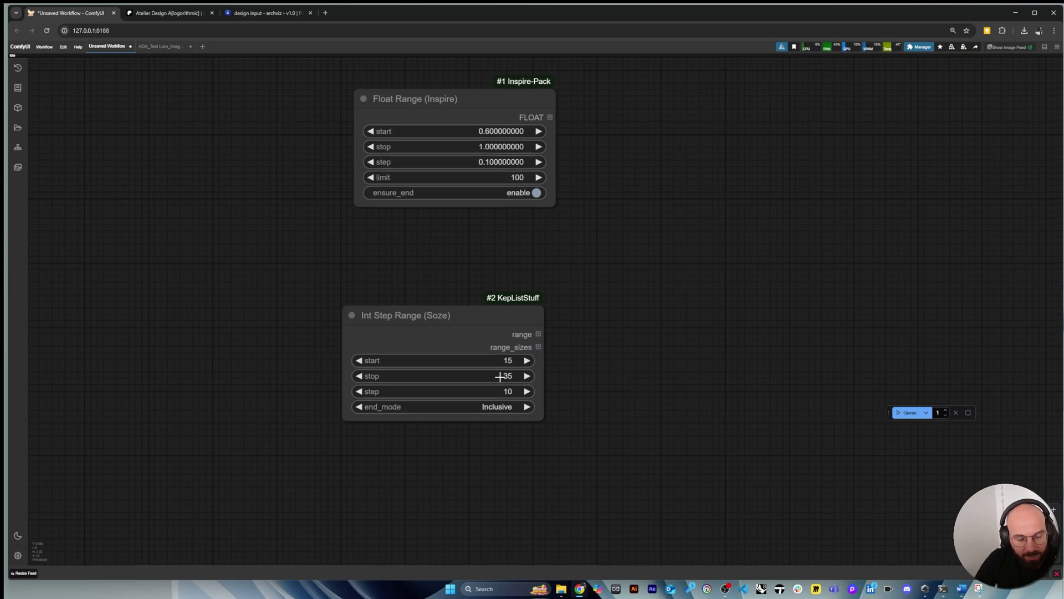
# Add the KepListStuff XYAny node and place it to the right of the two range nodes
pyautogui.scroll(-2, 494, 437)
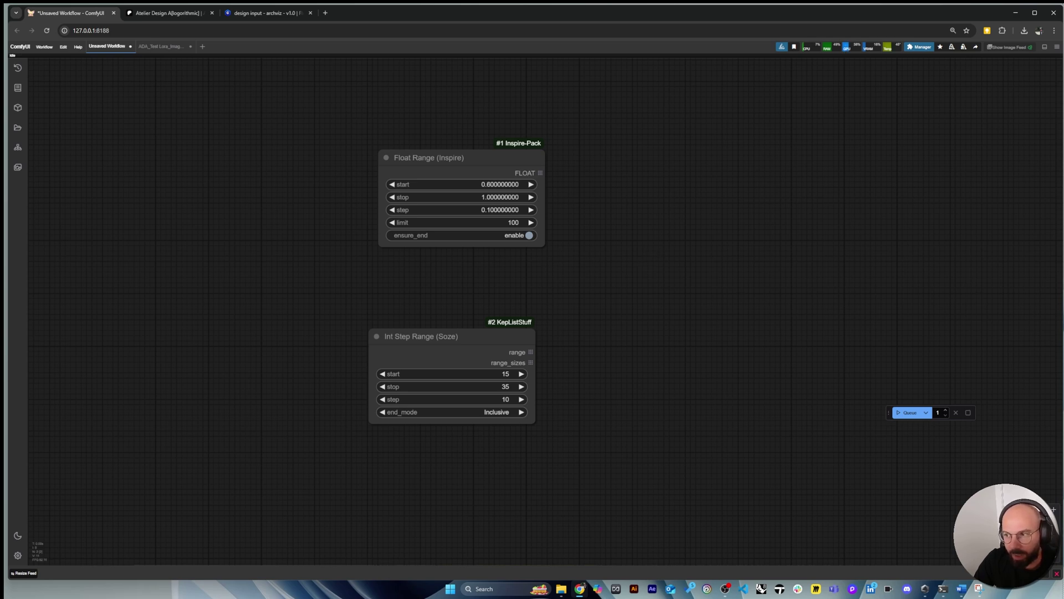
pyautogui.doubleClick(767, 193)
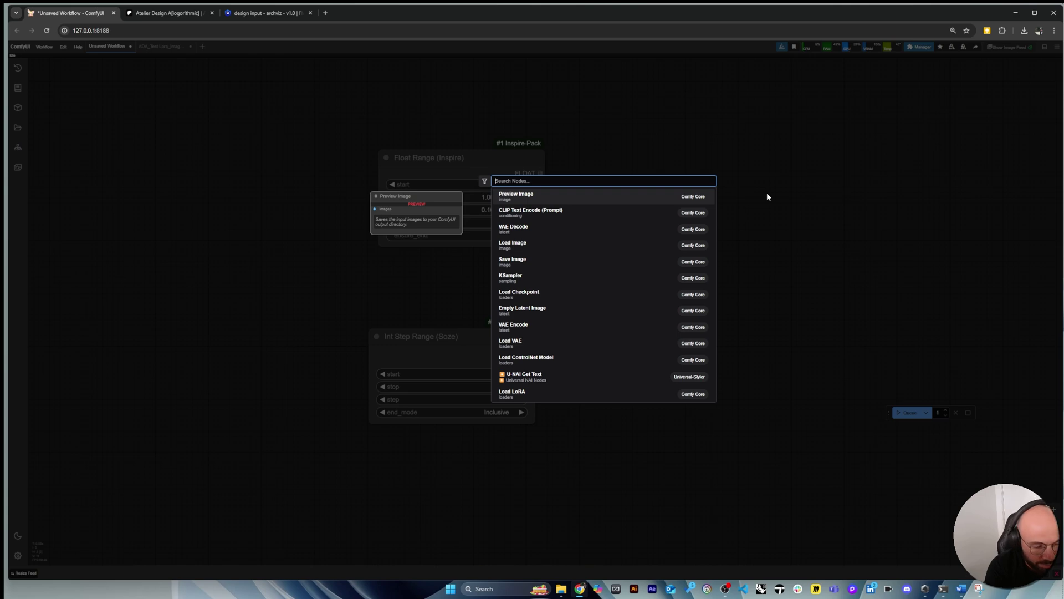
pyautogui.write('xy an')
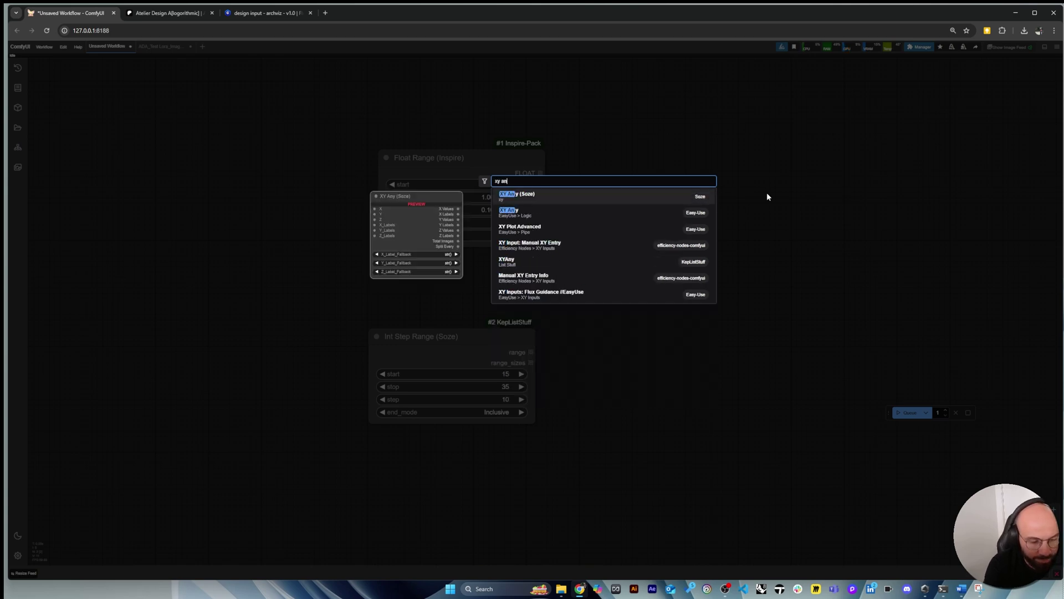
pyautogui.write('y')
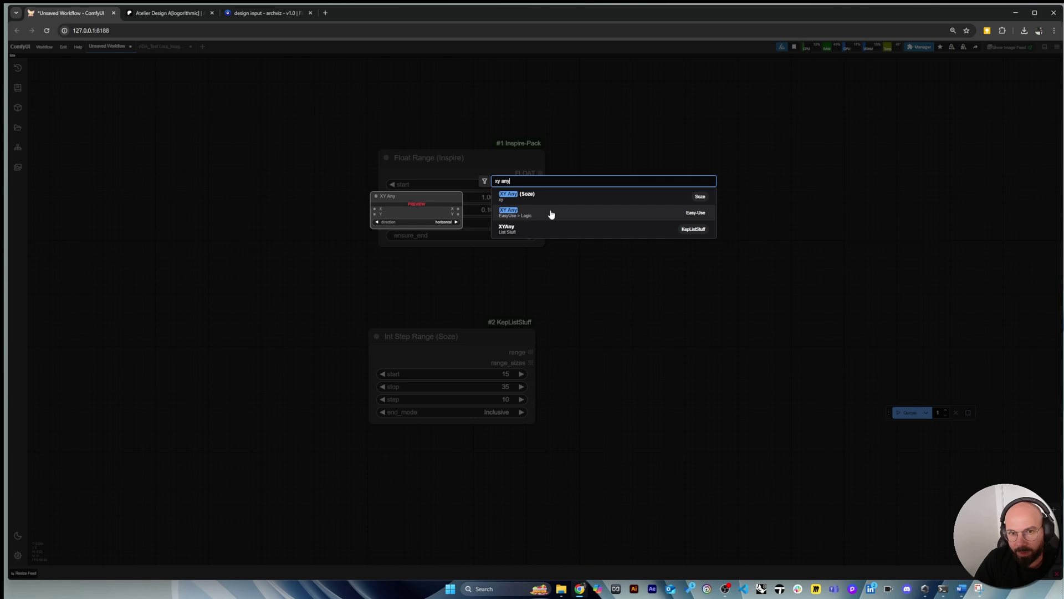
pyautogui.click(556, 229)
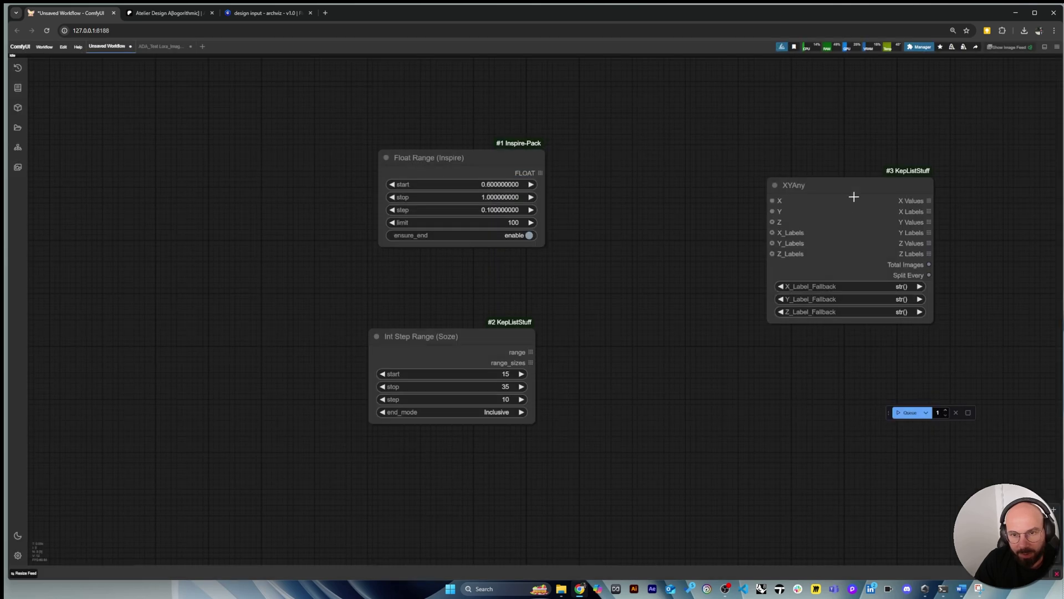
pyautogui.moveTo(867, 177); pyautogui.dragTo(887, 170)
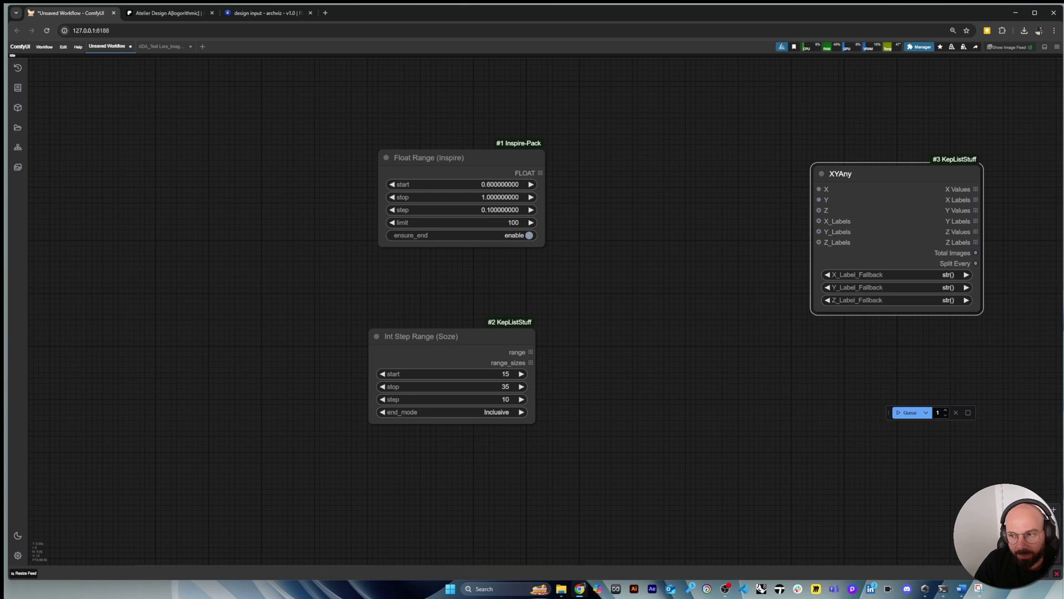
# Connect the Float Range's FLOAT output to XYAny's X input and the Int Step Range's range output to its Y input
pyautogui.moveTo(540, 172); pyautogui.dragTo(820, 191)
pyautogui.moveTo(912, 185); pyautogui.dragTo(930, 177)
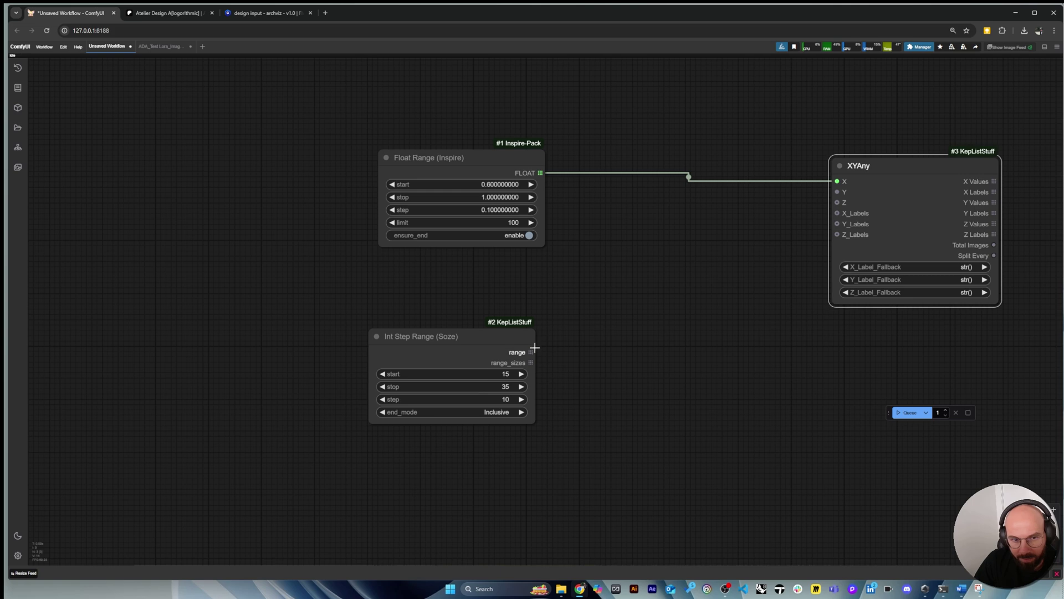
pyautogui.moveTo(530, 352); pyautogui.dragTo(839, 192)
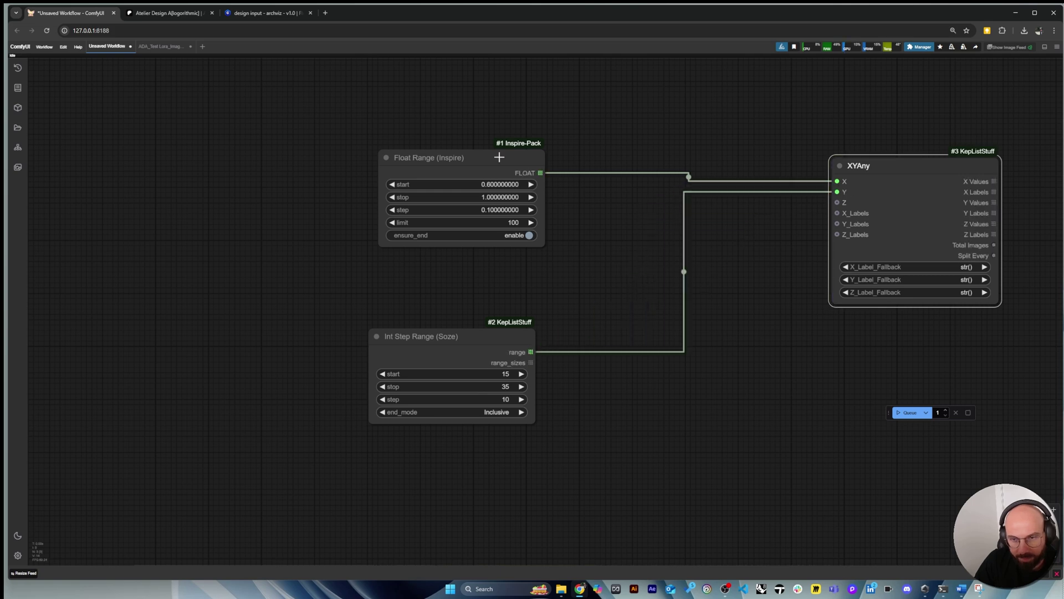
pyautogui.scroll(-3, 473, 161)
pyautogui.moveTo(781, 162); pyautogui.dragTo(858, 157)
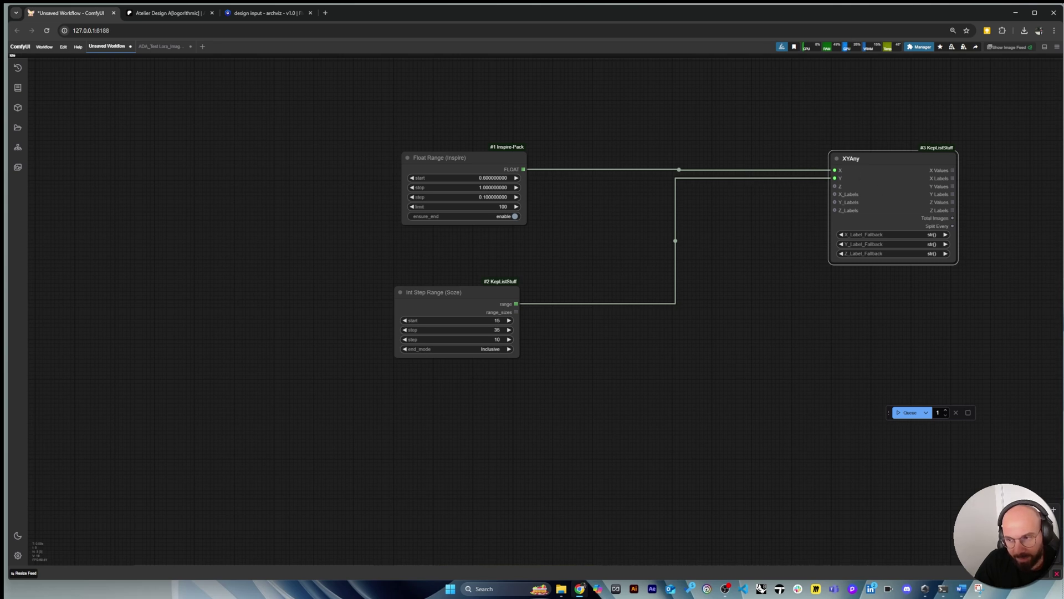
# Add an Evaluate Floats node and place it between the range nodes and XYAny
pyautogui.doubleClick(725, 356)
pyautogui.write('evaluate')
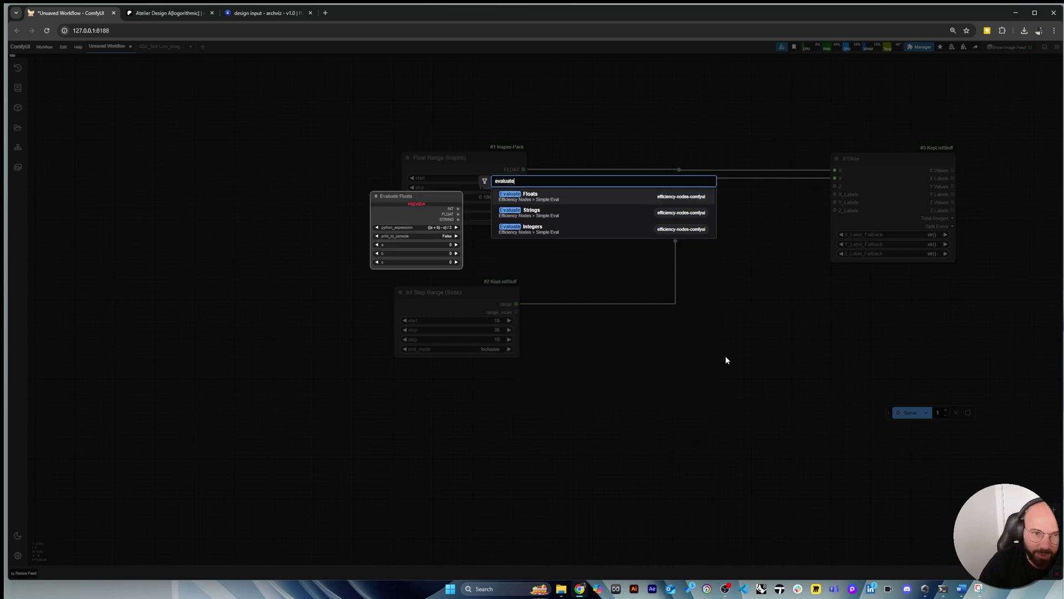
pyautogui.click(642, 198)
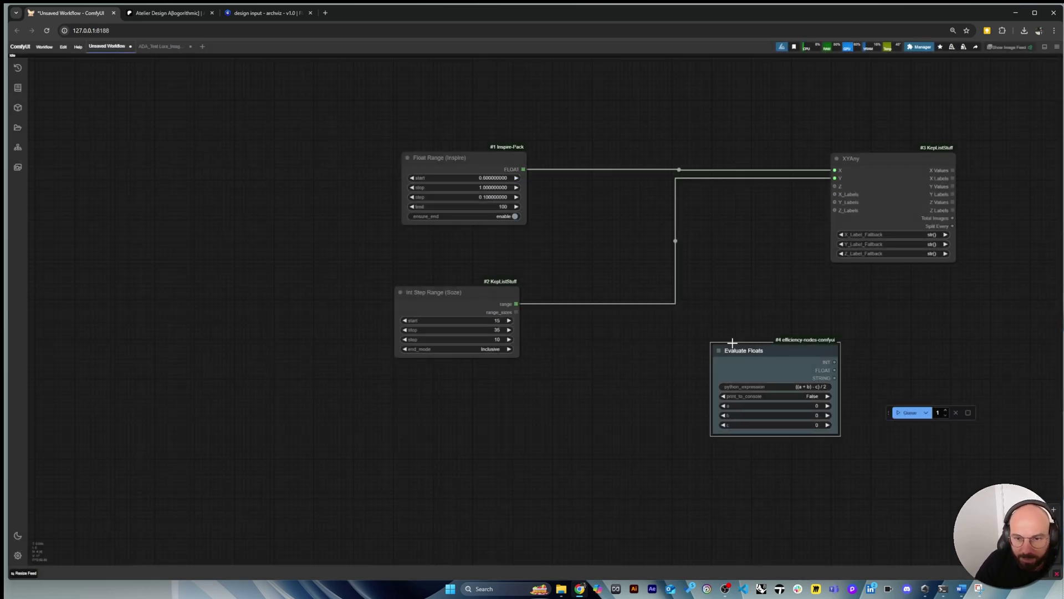
pyautogui.moveTo(762, 351); pyautogui.dragTo(604, 250)
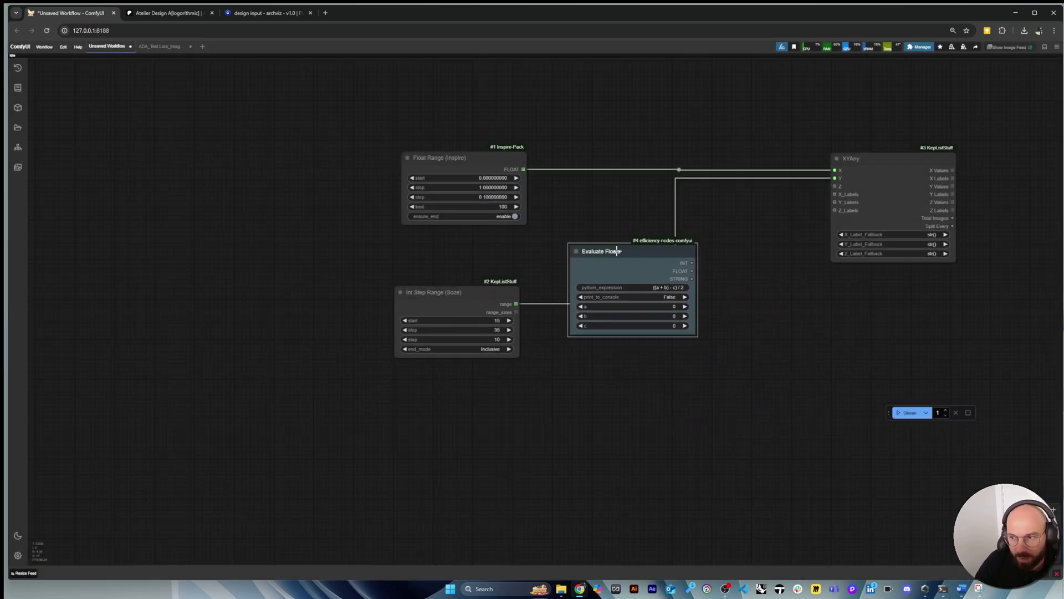
# Set the Evaluate Floats node's python_expression to a
pyautogui.click(671, 288)
pyautogui.write('a')
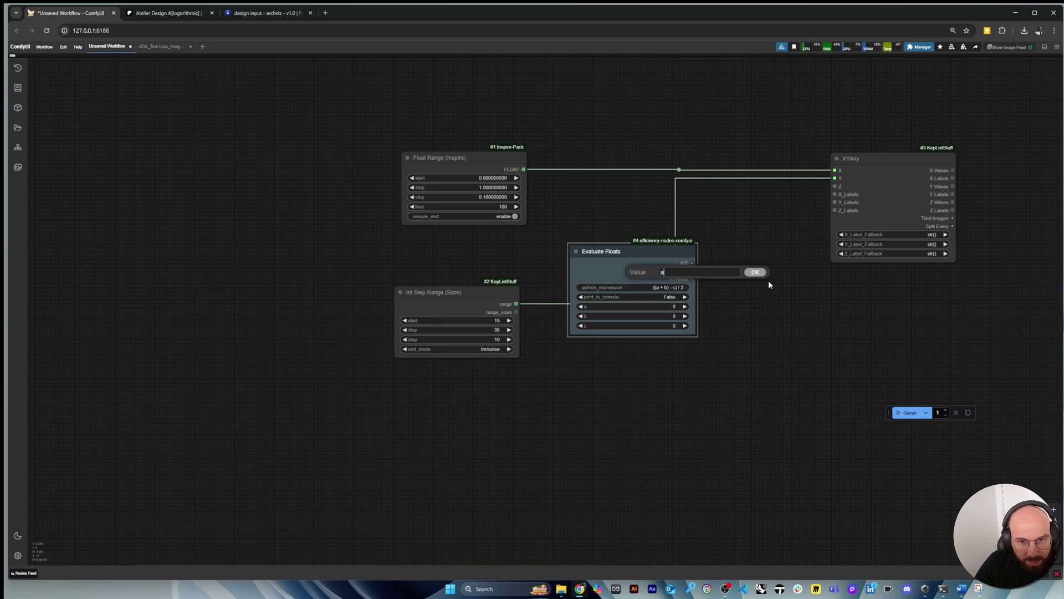
pyautogui.click(756, 272)
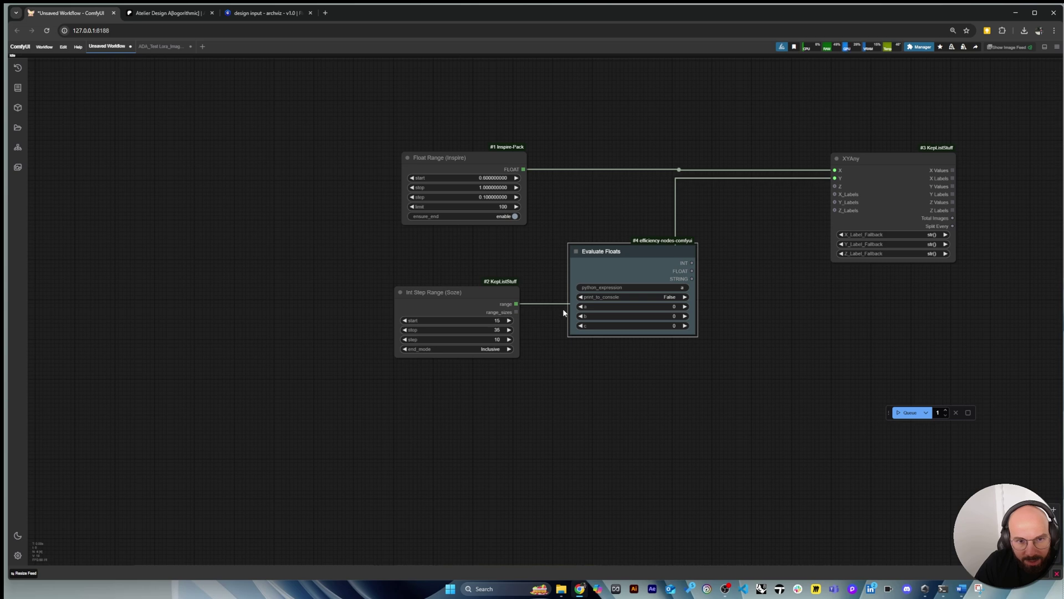
# Convert the Evaluate Floats node's a widget to an input and connect the Float Range's FLOAT output to it
pyautogui.rightClick(620, 266)
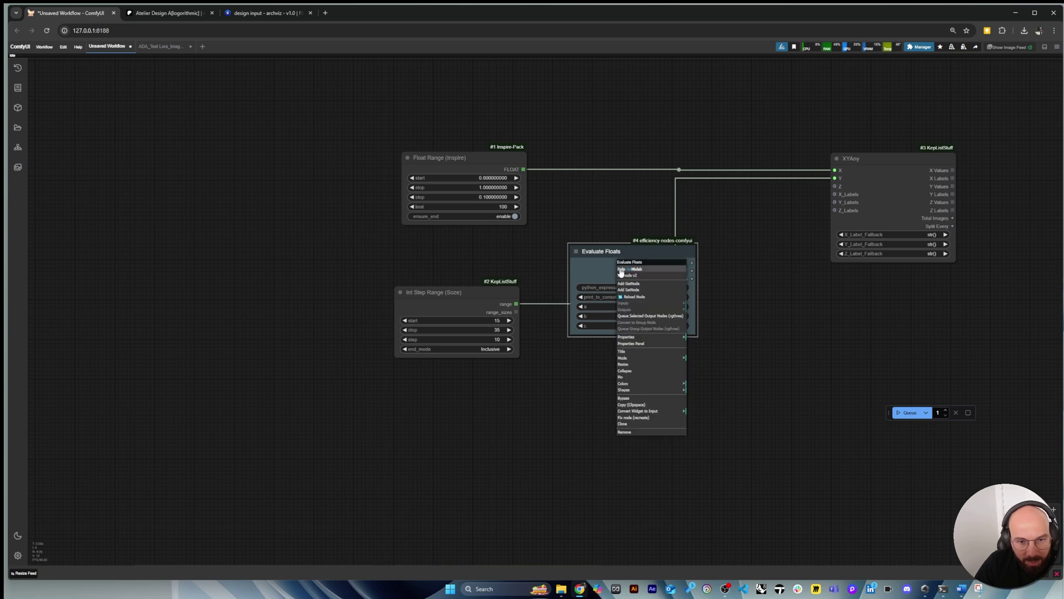
pyautogui.click(649, 411)
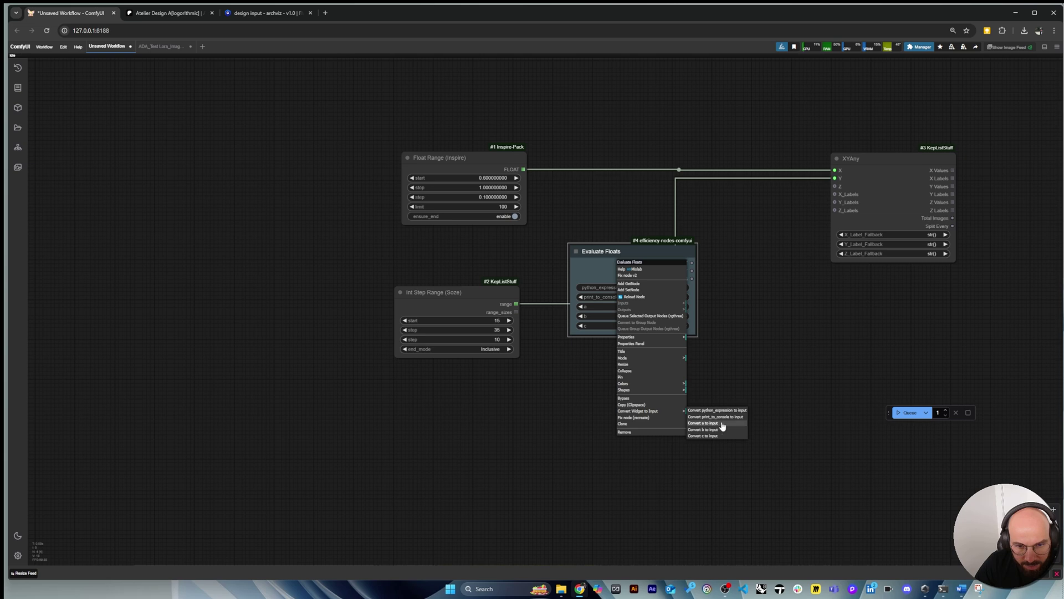
pyautogui.click(721, 424)
pyautogui.moveTo(524, 169); pyautogui.dragTo(619, 226)
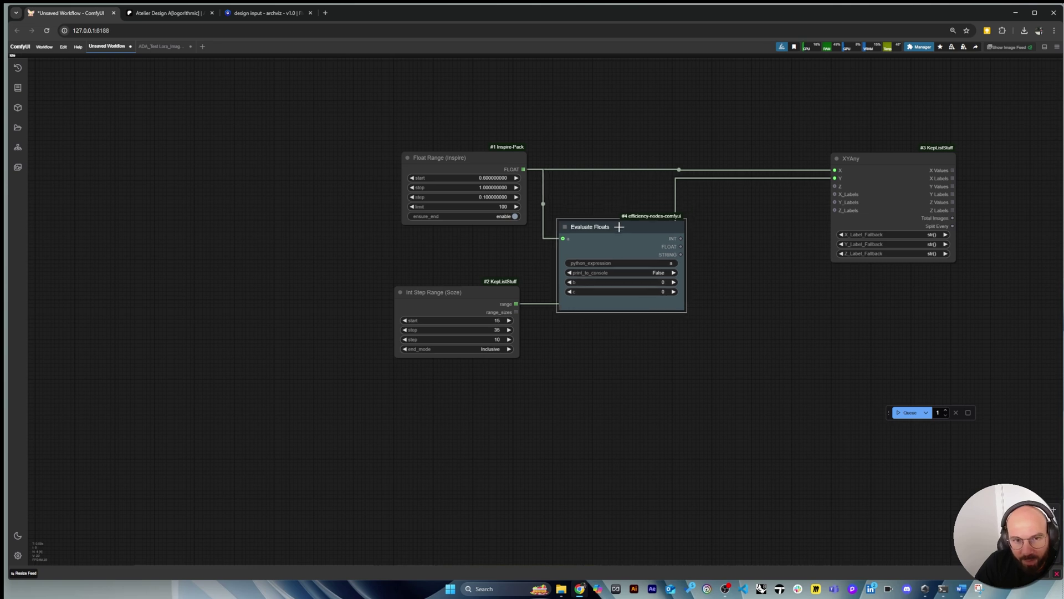
# Add an Evaluate Strings node and place it below and to the right of the Evaluate Floats node
pyautogui.doubleClick(716, 361)
pyautogui.write('eval')
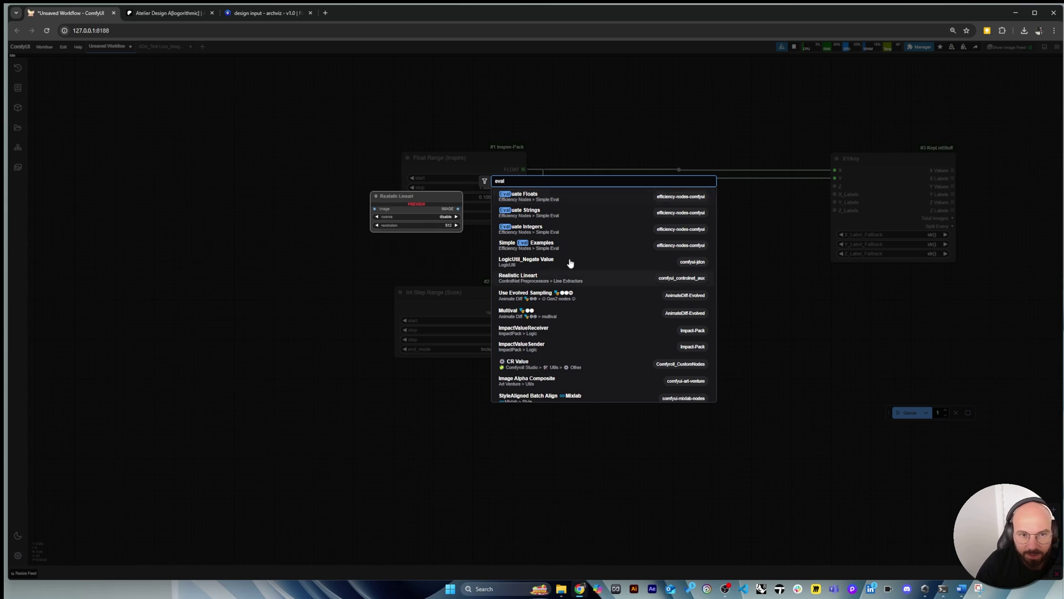
pyautogui.click(539, 213)
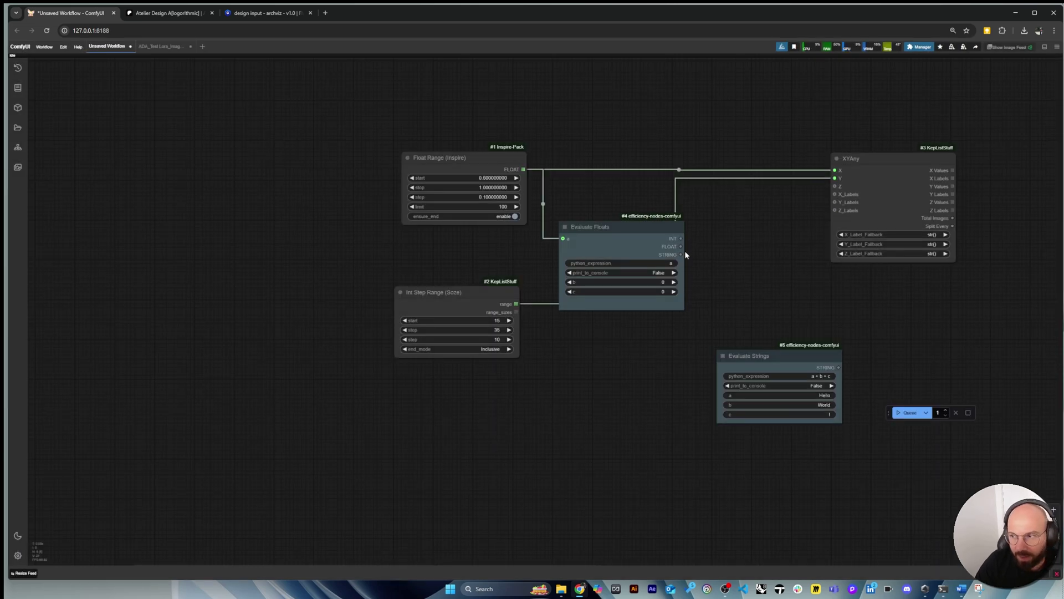
pyautogui.moveTo(681, 255); pyautogui.dragTo(683, 373)
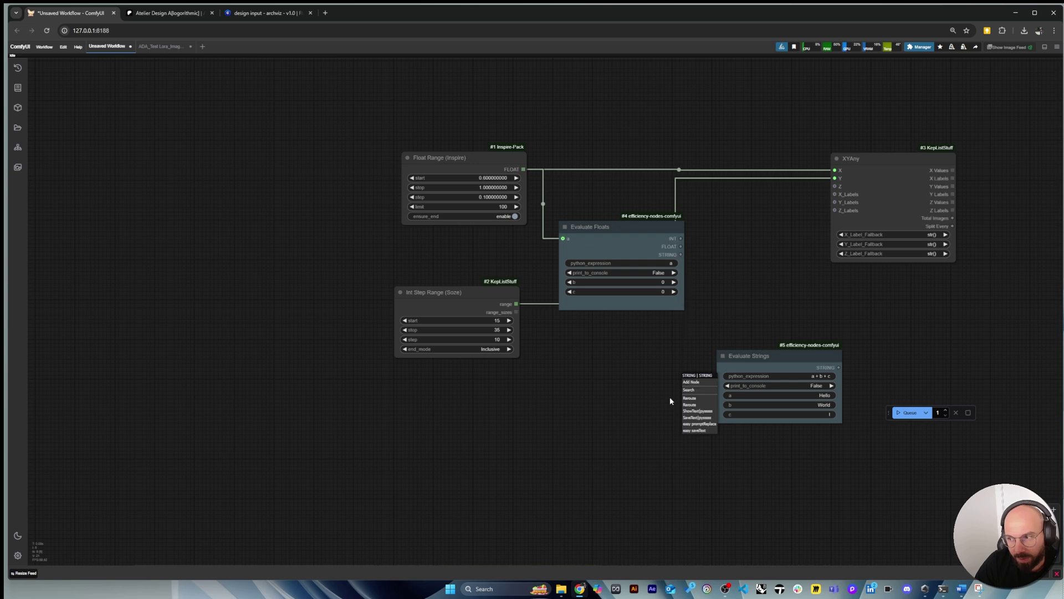
pyautogui.moveTo(772, 370); pyautogui.dragTo(773, 334)
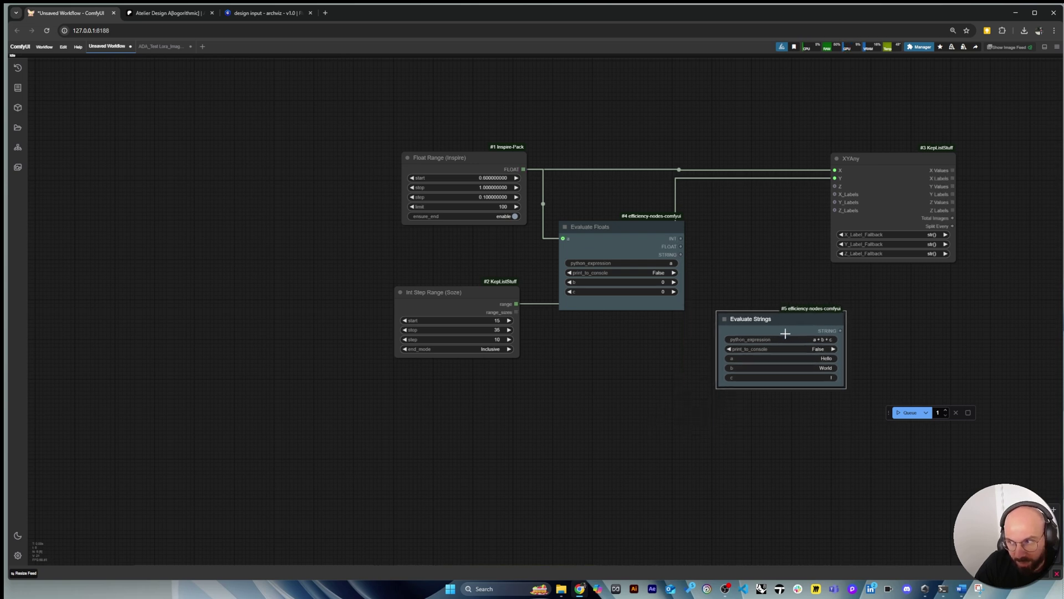
# Convert the Evaluate Strings node's b widget to an input and connect the Evaluate Floats node's STRING output to it
pyautogui.rightClick(783, 330)
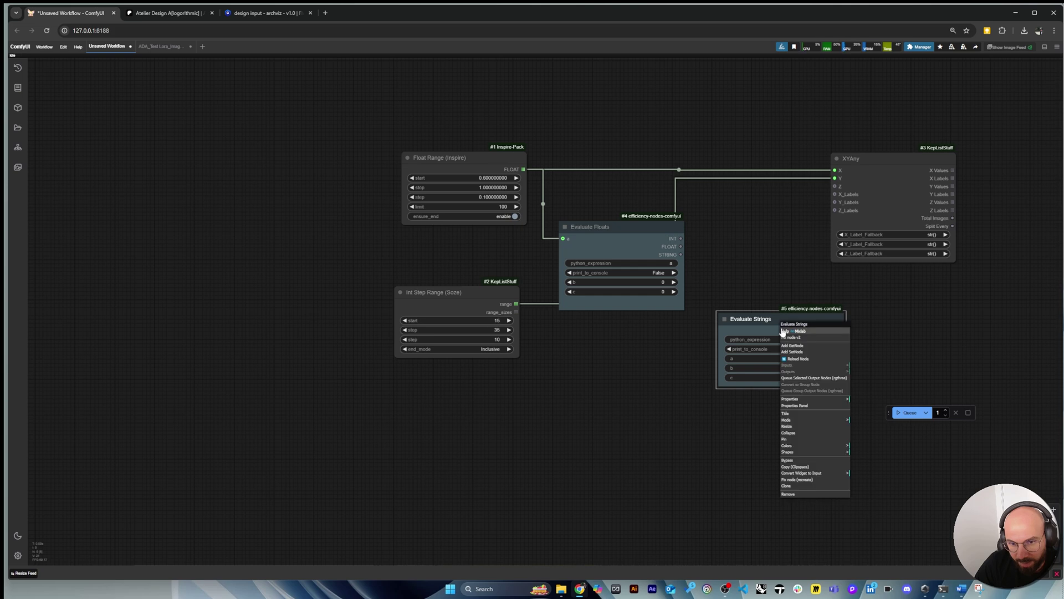
pyautogui.click(818, 474)
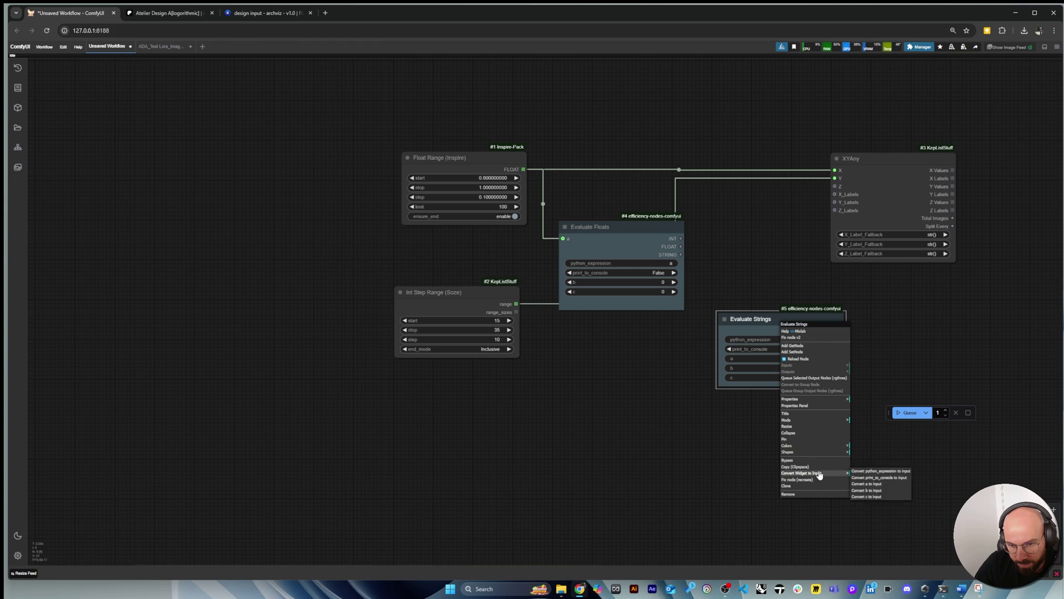
pyautogui.click(865, 490)
pyautogui.moveTo(681, 255); pyautogui.dragTo(690, 255)
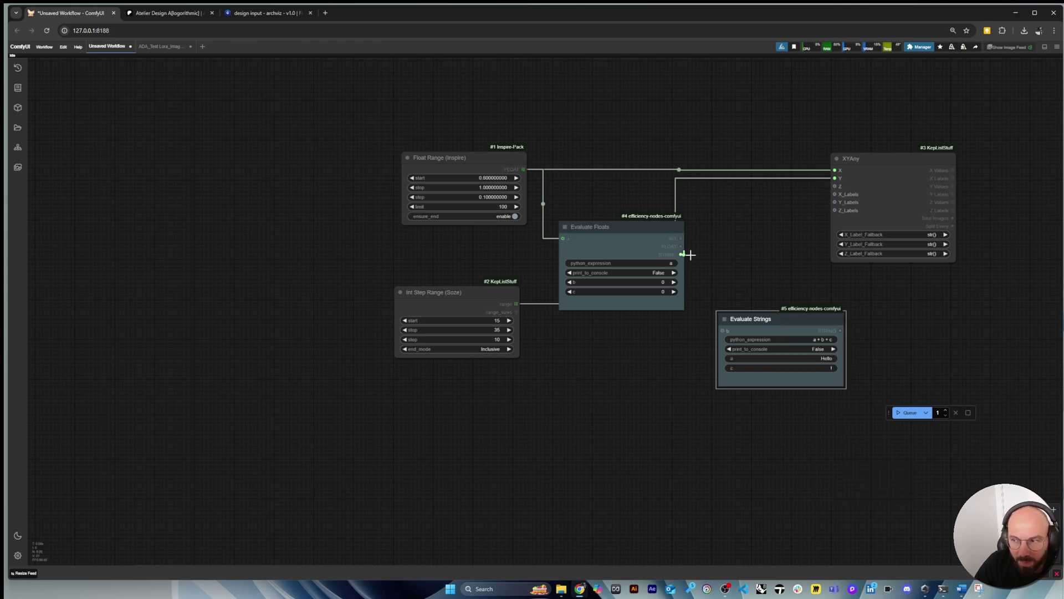
pyautogui.moveTo(724, 305); pyautogui.dragTo(755, 318)
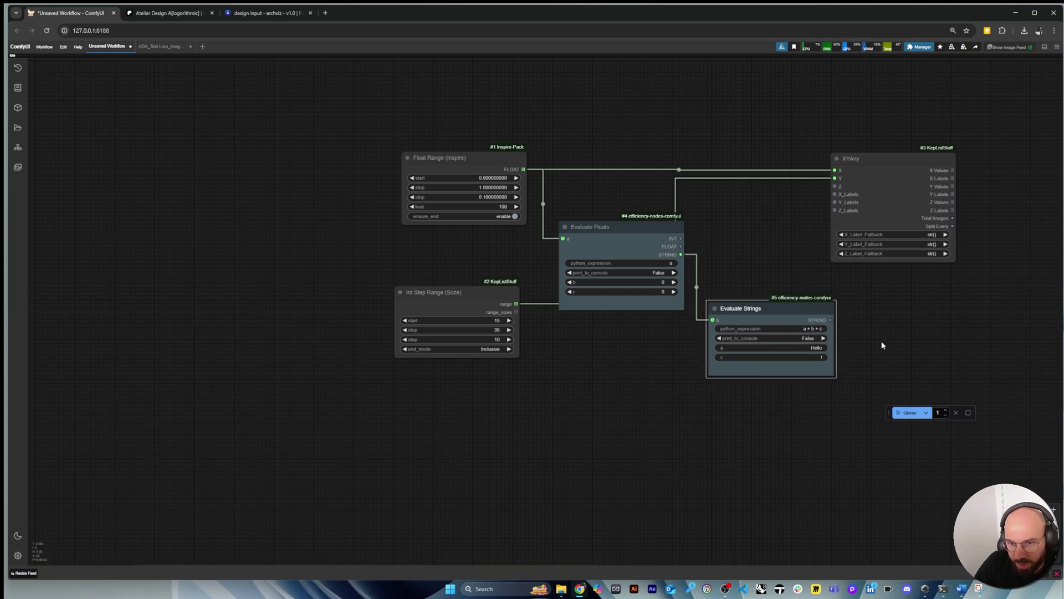
# Clear the c value of the Evaluate Strings node
pyautogui.click(822, 349)
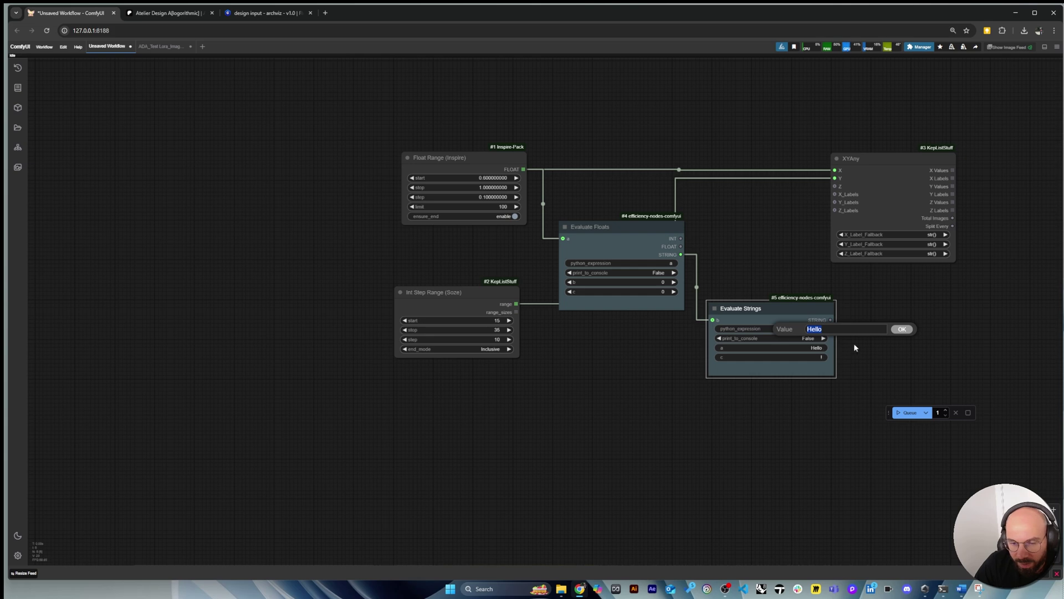
pyautogui.click(814, 358)
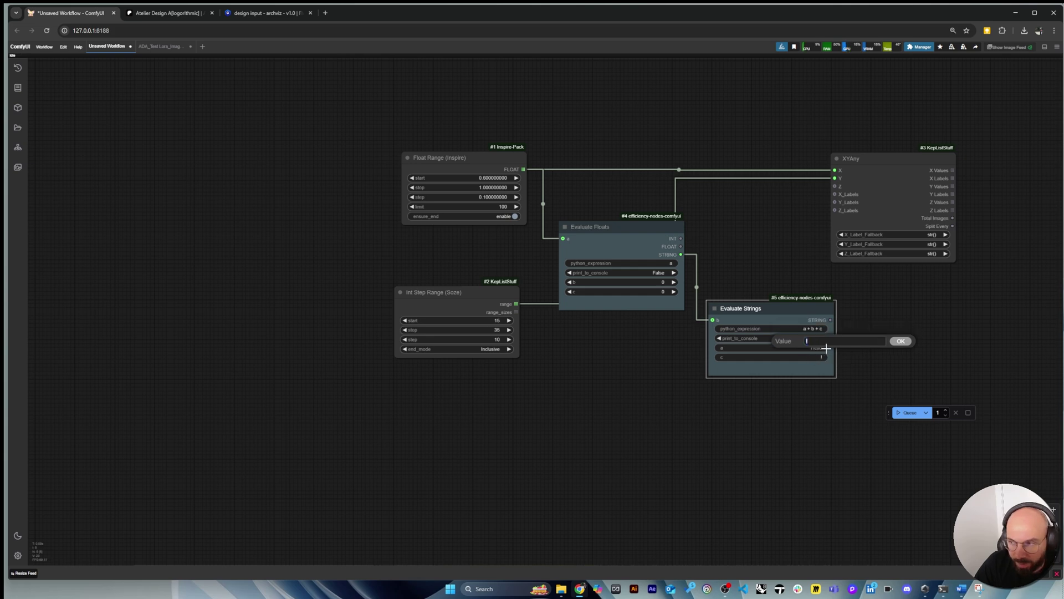
pyautogui.click(899, 341)
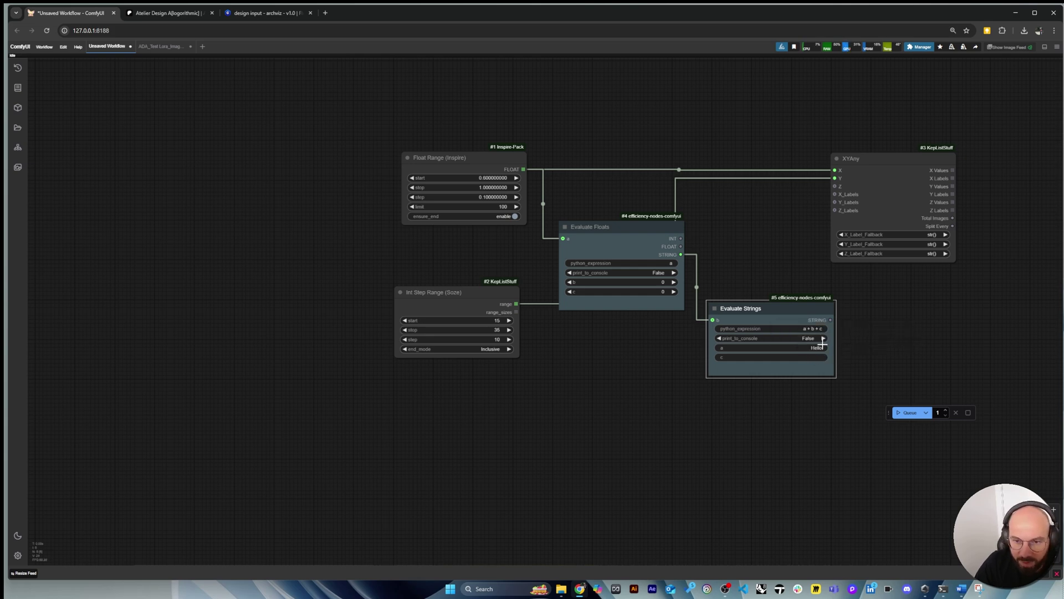
# Set the Evaluate Strings node's a value to "LoRA Strength:"
pyautogui.click(805, 349)
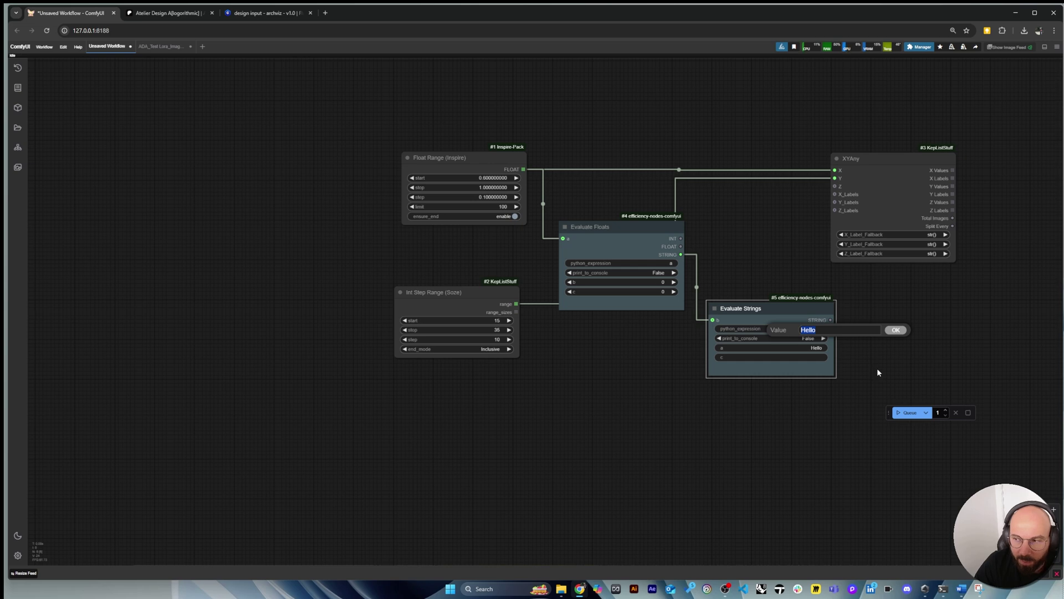
pyautogui.write('L')
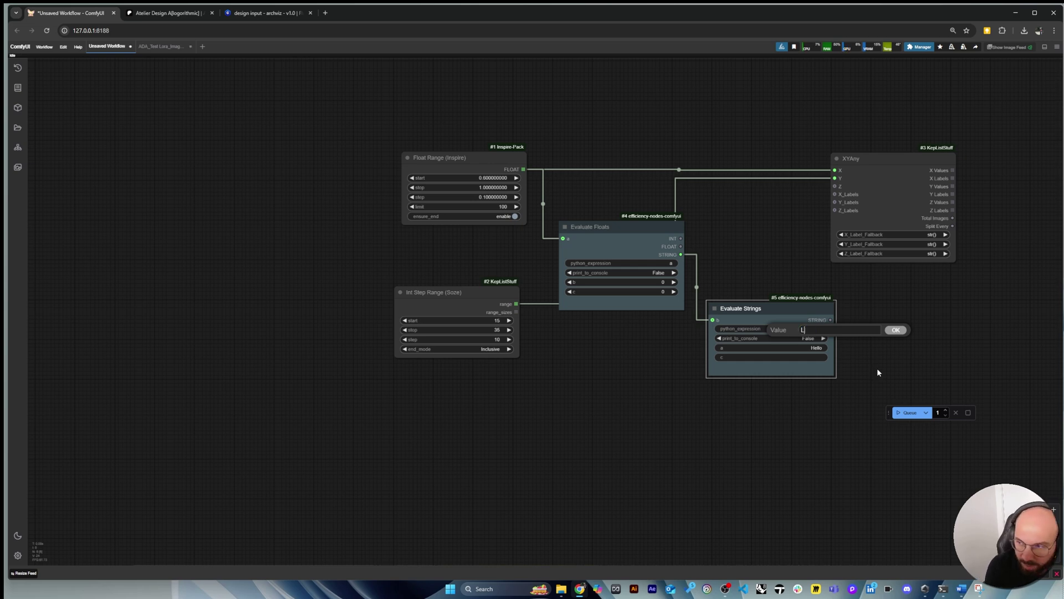
pyautogui.write('oRa')
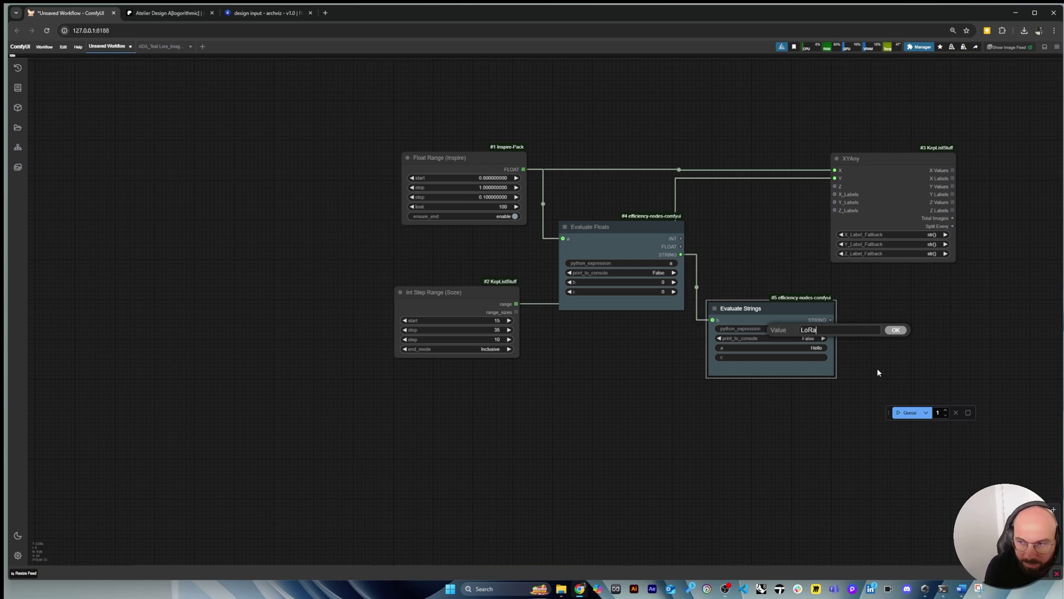
pyautogui.write('A')
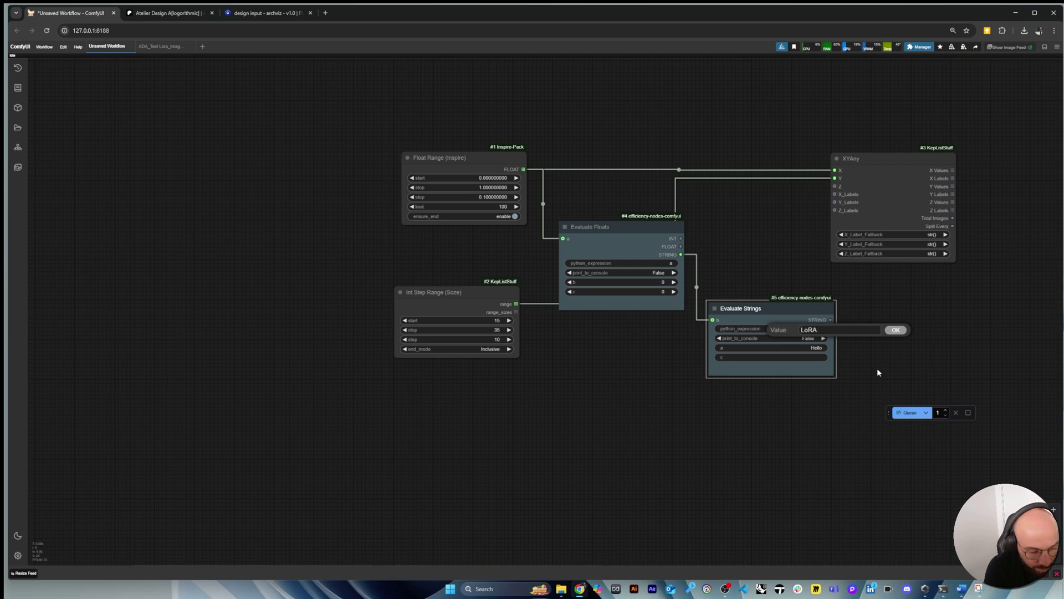
pyautogui.write(' Stren')
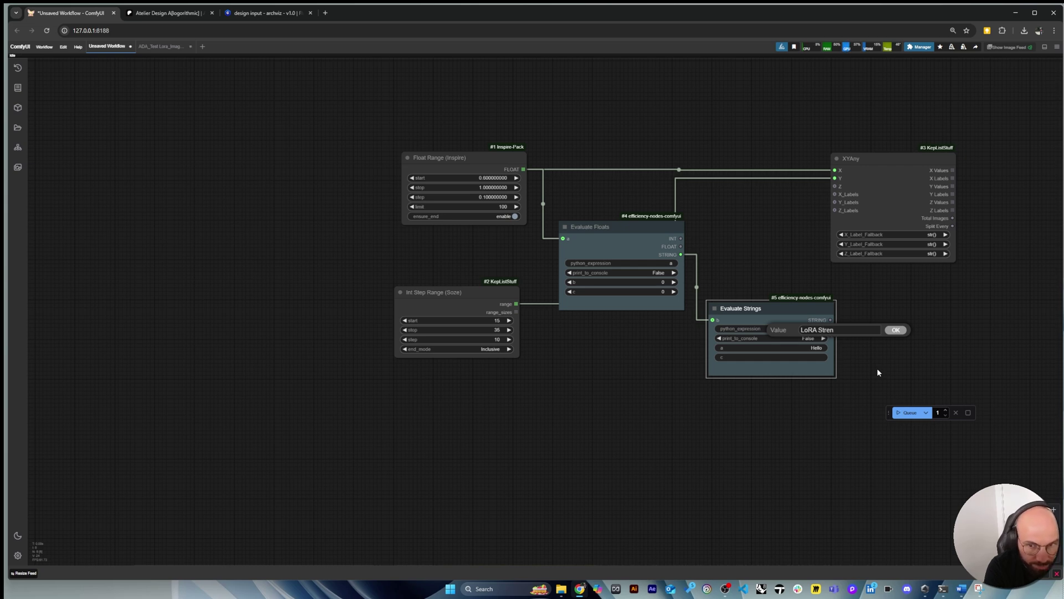
pyautogui.write('gth:')
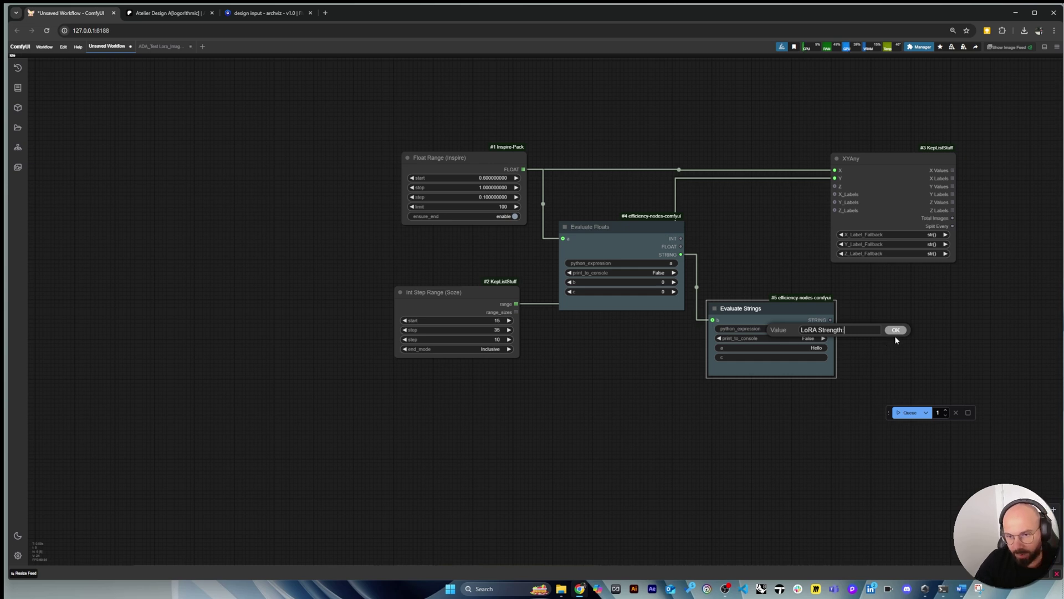
pyautogui.click(896, 330)
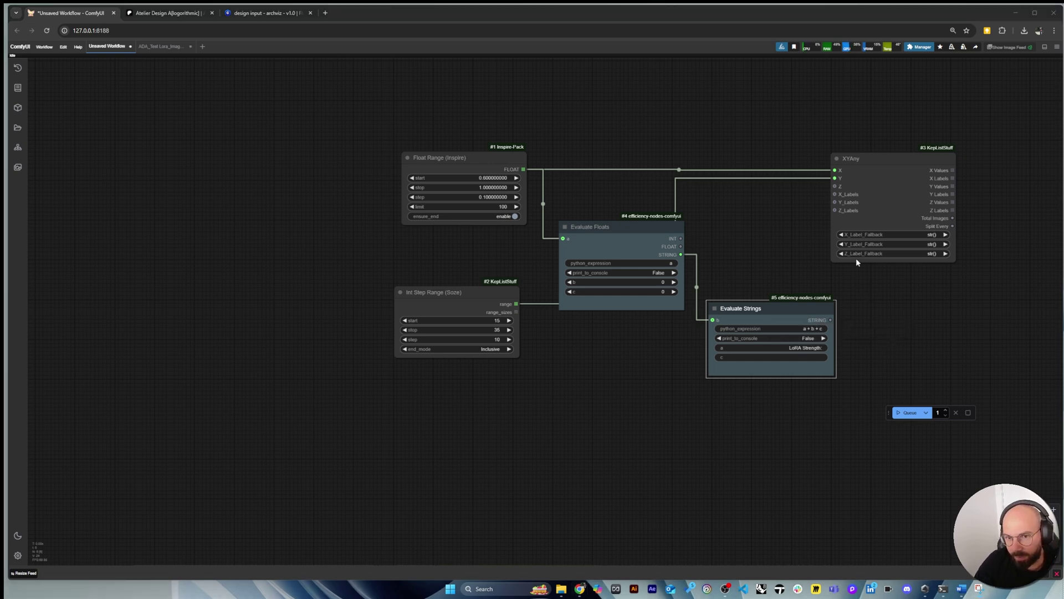
# Connect the Evaluate Strings node's STRING output to XYAny's X_Labels and spread the nodes out, lowering Int Step Range
pyautogui.moveTo(903, 159); pyautogui.dragTo(969, 142)
pyautogui.moveTo(831, 320); pyautogui.dragTo(901, 179)
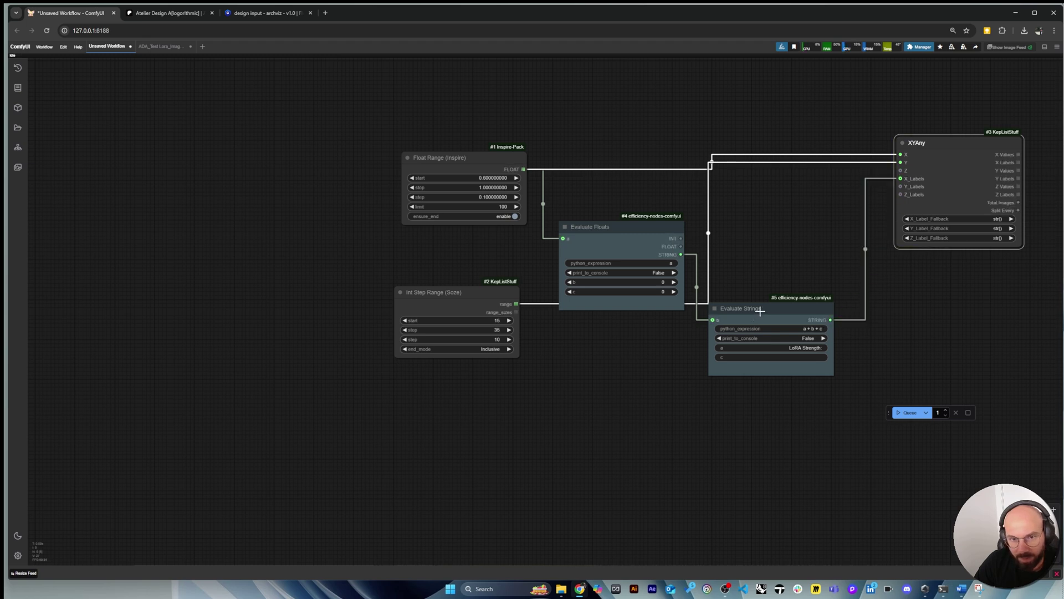
pyautogui.moveTo(759, 311); pyautogui.dragTo(776, 249)
pyautogui.moveTo(469, 297); pyautogui.dragTo(450, 424)
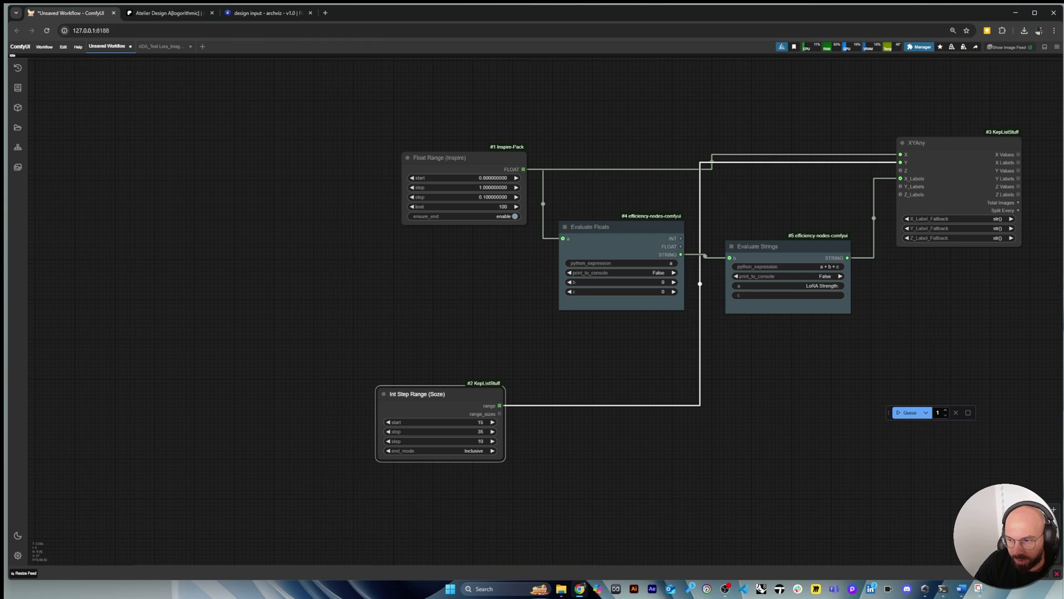
pyautogui.click(655, 414)
pyautogui.scroll(1, 587, 444)
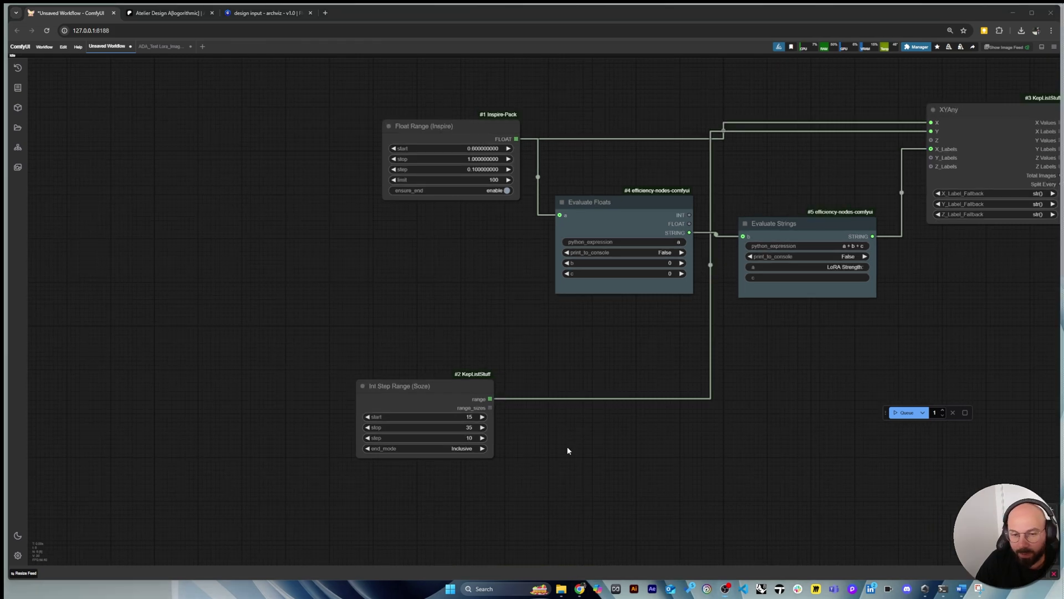
pyautogui.doubleClick(601, 461)
pyautogui.write('eval')
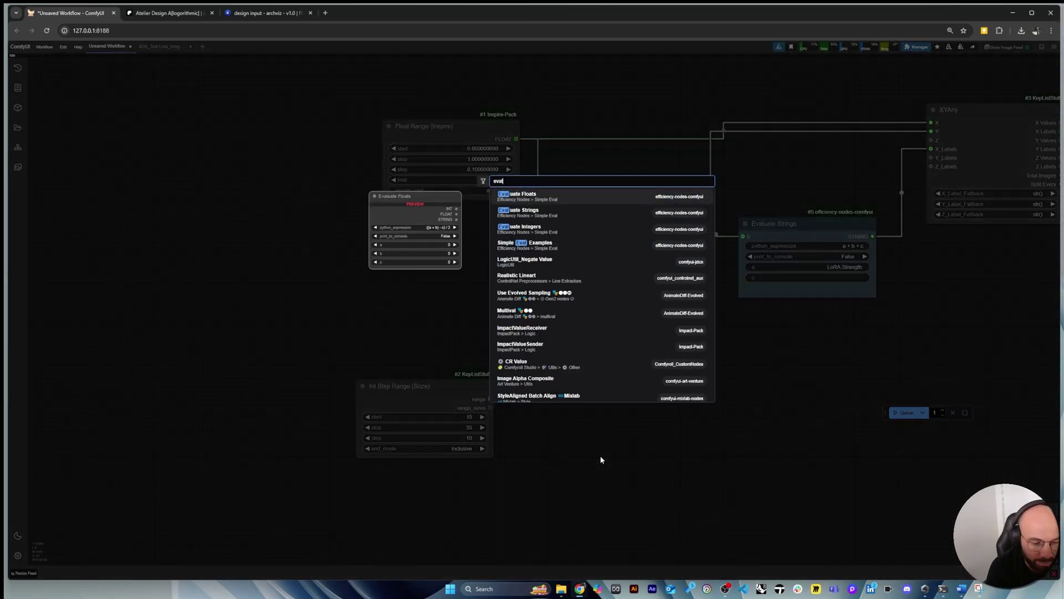
pyautogui.write('uate')
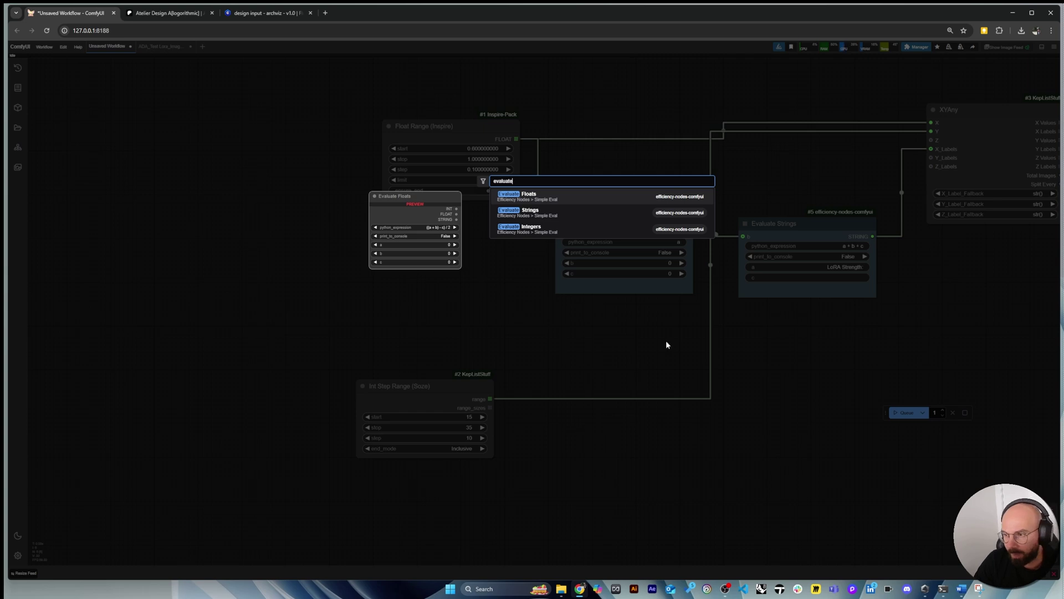
pyautogui.click(571, 214)
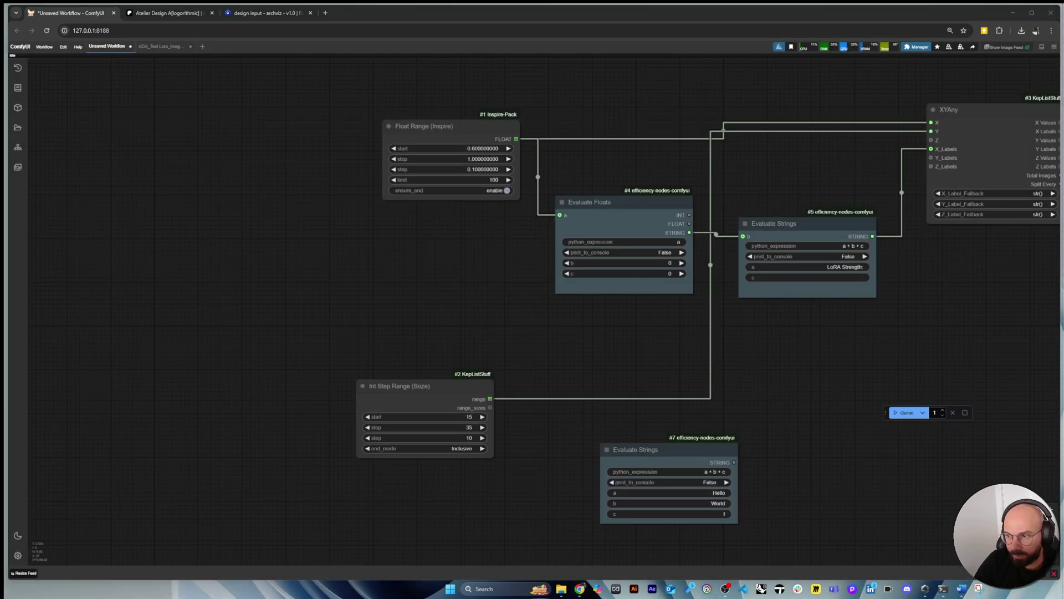
pyautogui.moveTo(668, 449); pyautogui.dragTo(634, 447)
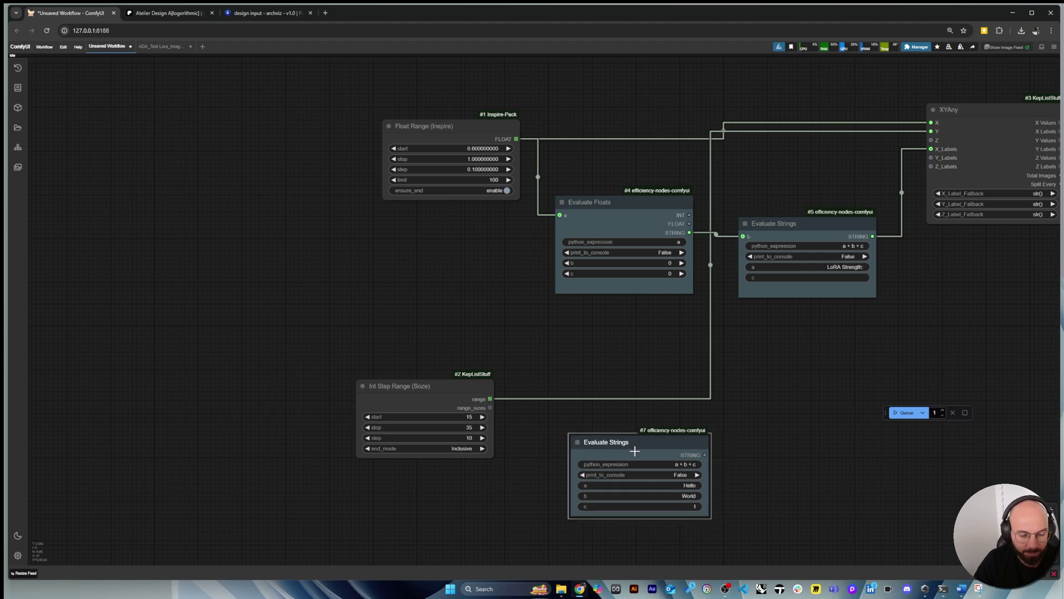
pyautogui.press('Delete')
# Add an Evaluate Integers node and place it to the right of the Int Step Range node
pyautogui.doubleClick(632, 452)
pyautogui.write('e')
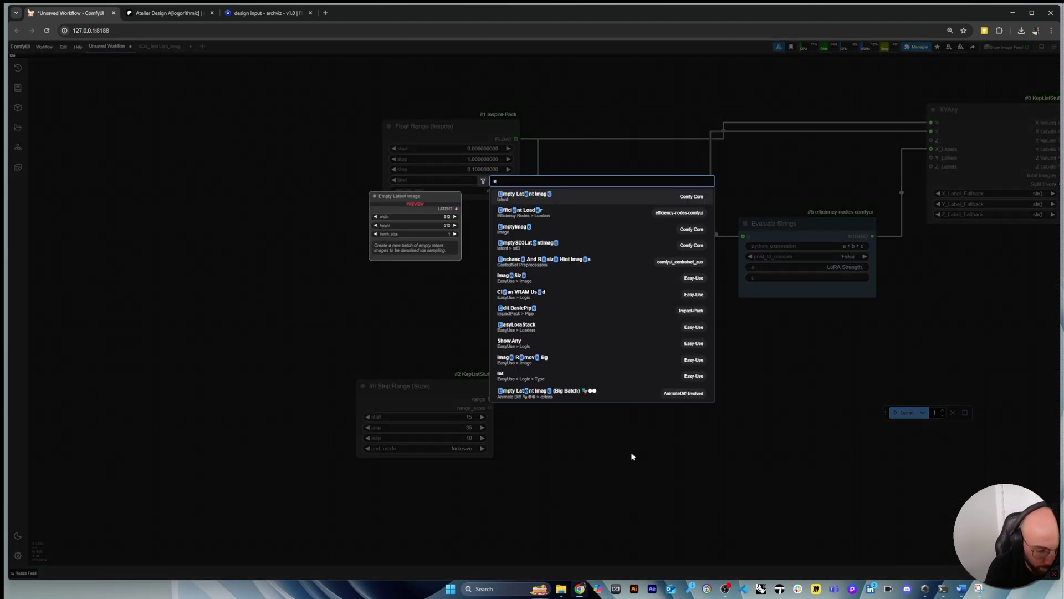
pyautogui.write('valuate')
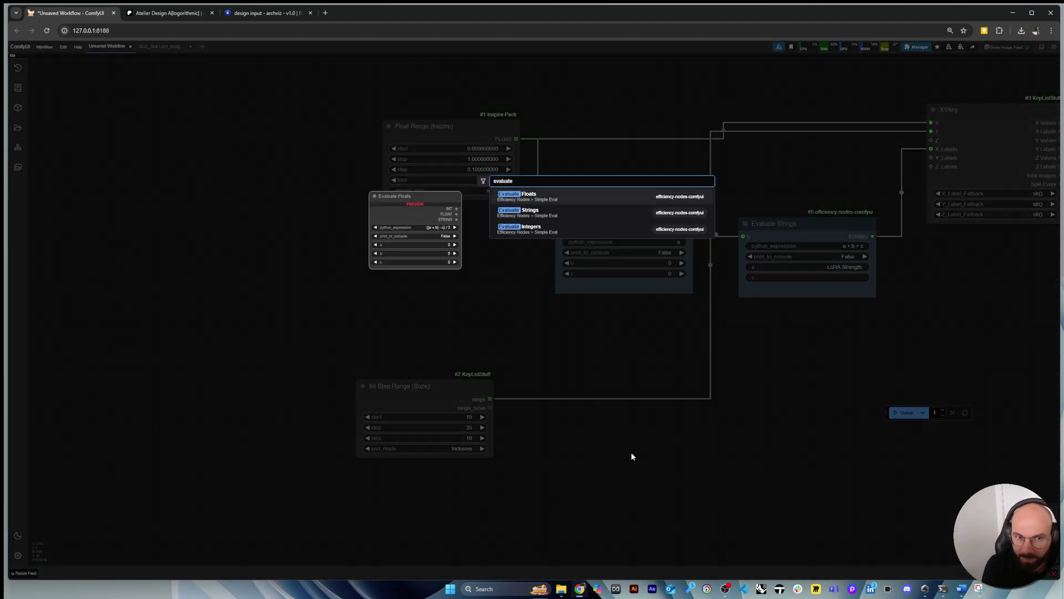
pyautogui.press('Down')
pyautogui.press('Down')
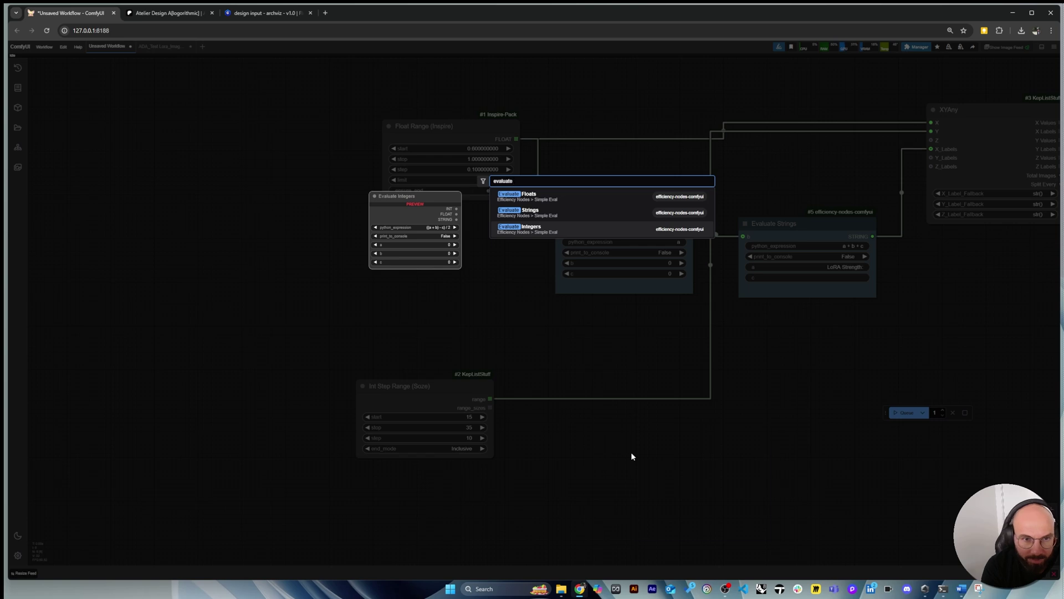
pyautogui.press('Return')
pyautogui.moveTo(681, 451); pyautogui.dragTo(640, 432)
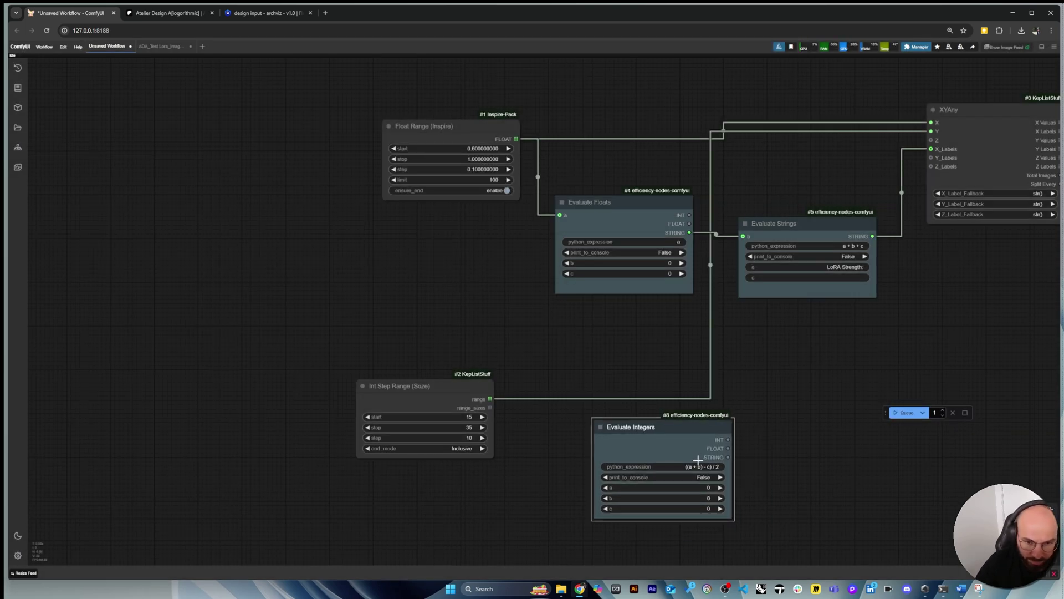
# Set the Evaluate Integers node's python_expression to "a" and move the node closer to Int Step Range
pyautogui.click(697, 467)
pyautogui.write('a')
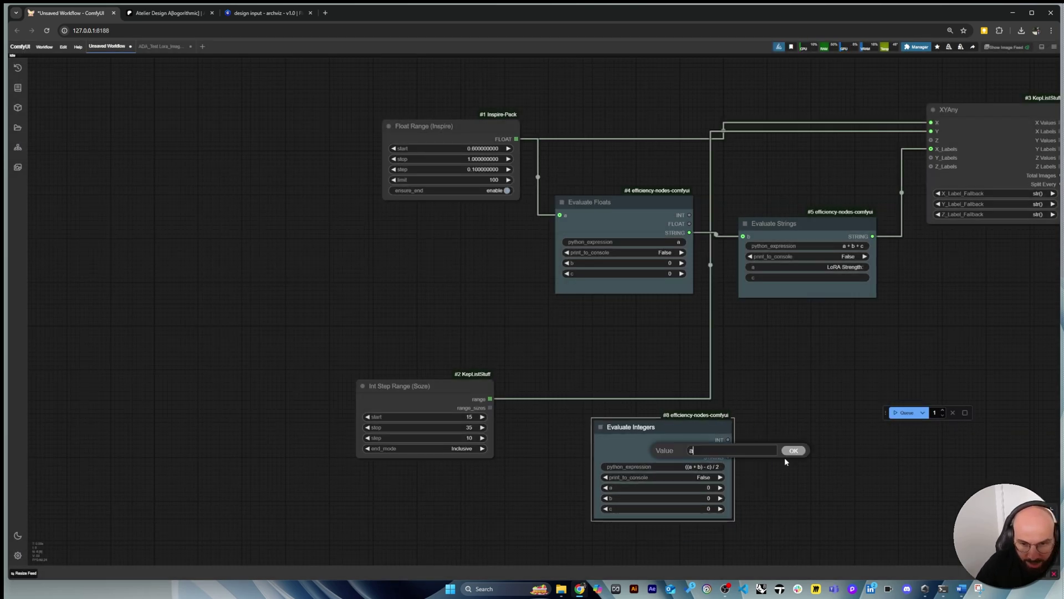
pyautogui.click(793, 451)
pyautogui.moveTo(700, 434); pyautogui.dragTo(660, 426)
# Convert the Evaluate Integers node's a widget to an input and connect Int Step Range's range output to it
pyautogui.rightClick(595, 448)
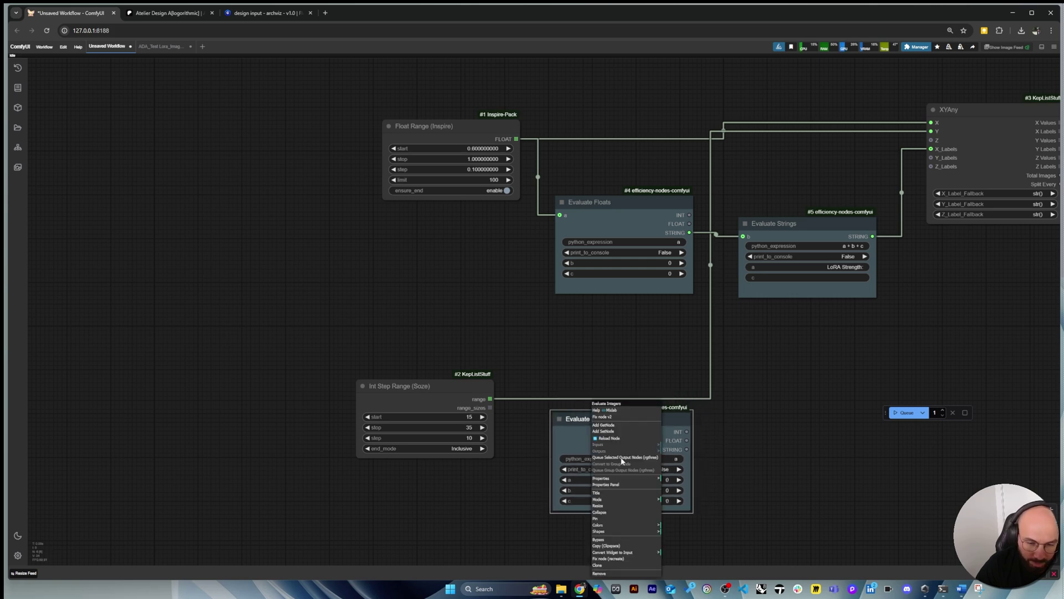
pyautogui.click(628, 552)
pyautogui.click(693, 552)
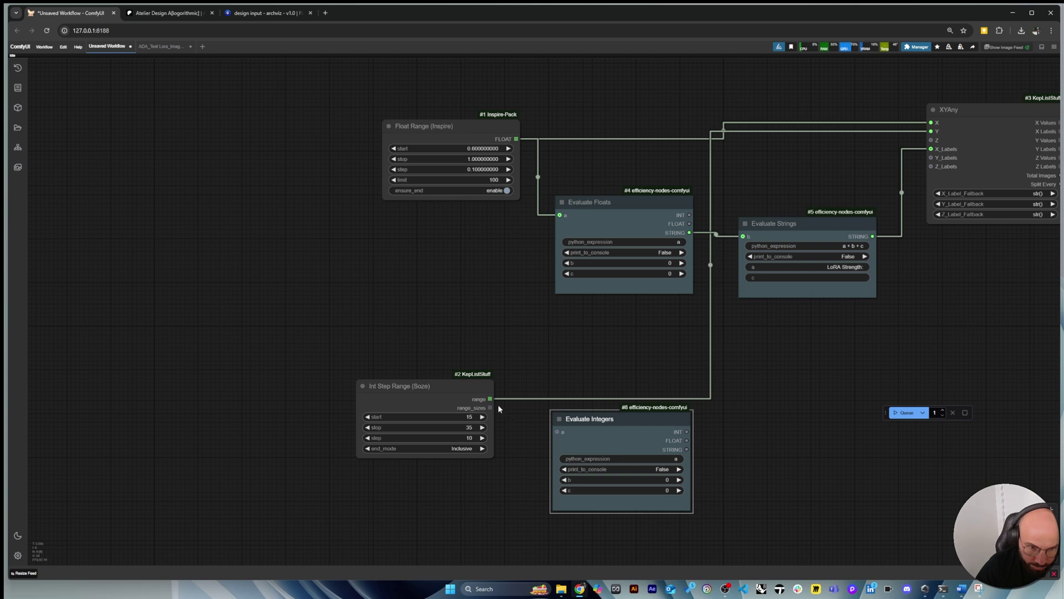
pyautogui.moveTo(490, 399); pyautogui.dragTo(562, 429)
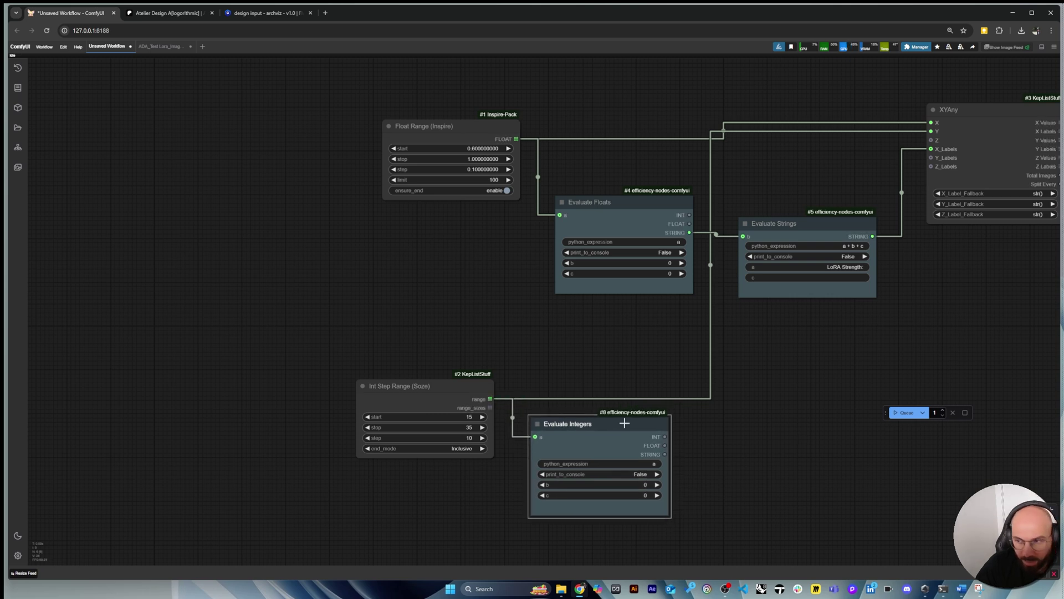
# Add a second Evaluate Strings node and place it to the right of the Evaluate Integers node
pyautogui.click(805, 435)
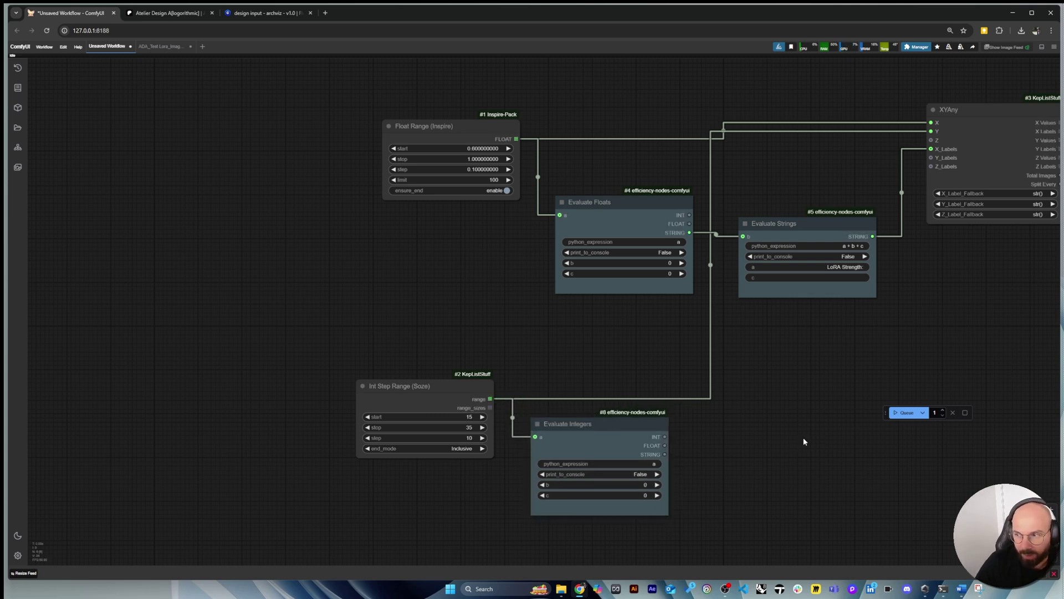
pyautogui.doubleClick(805, 441)
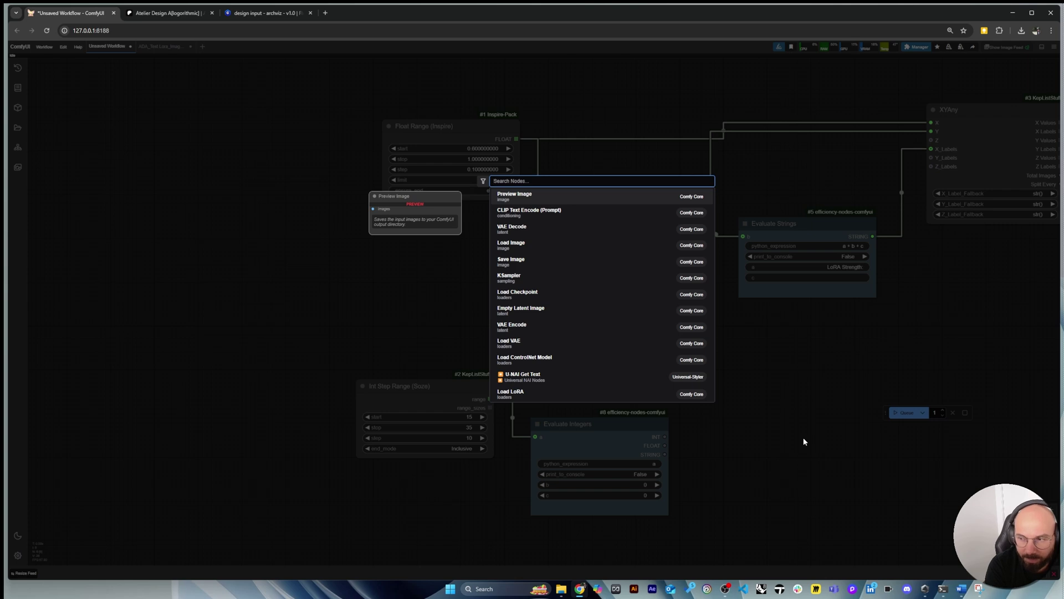
pyautogui.write('evaluat')
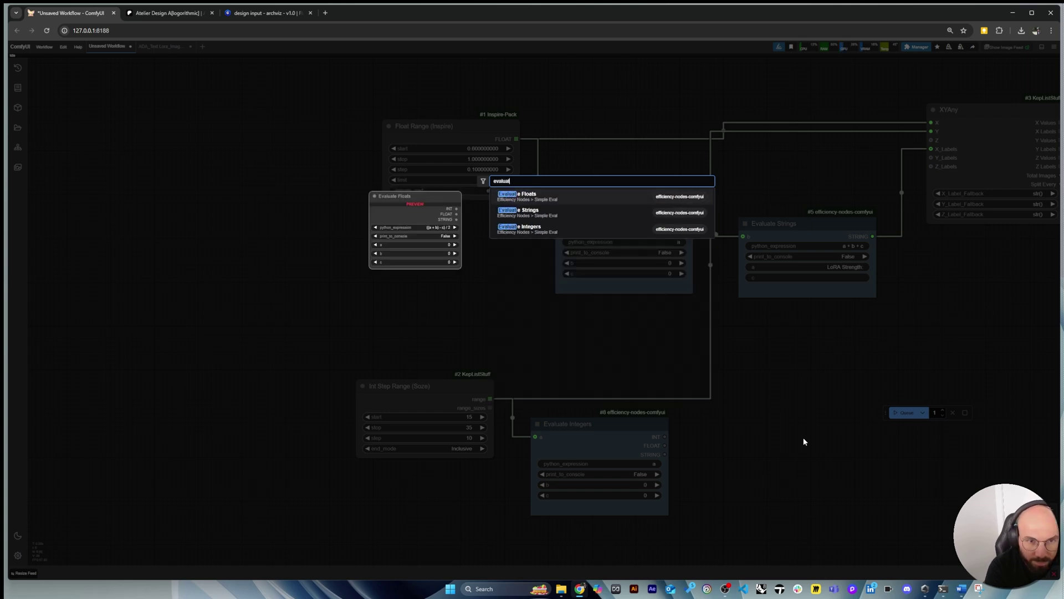
pyautogui.click(527, 212)
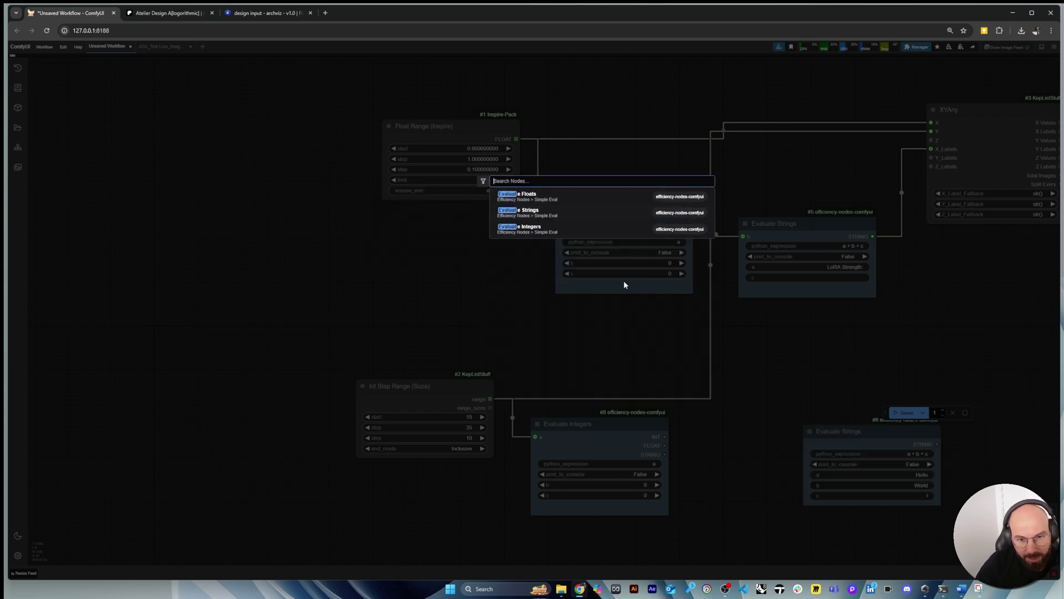
pyautogui.moveTo(838, 431); pyautogui.dragTo(751, 431)
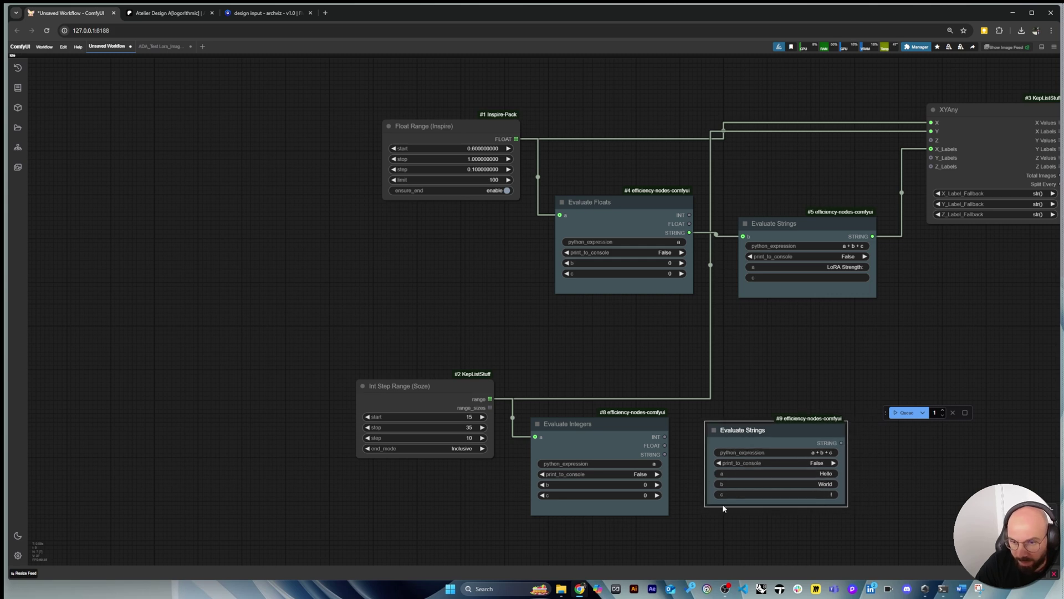
# Convert the second Evaluate Strings node's b widget to an input and wire the node between Evaluate Integers' STRING output and XYAny's Y_Labels
pyautogui.rightClick(755, 503)
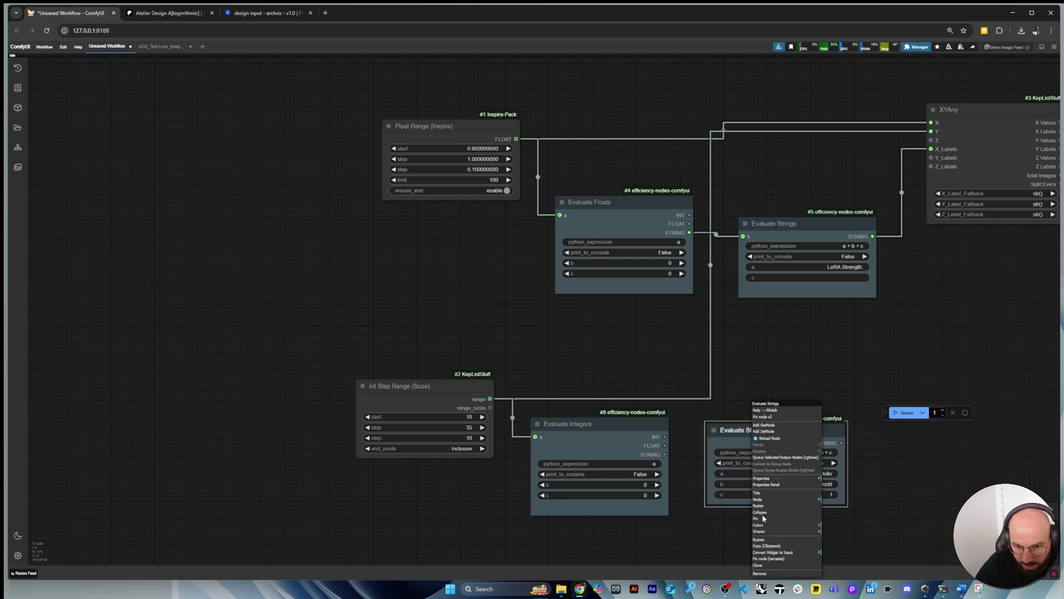
pyautogui.click(780, 552)
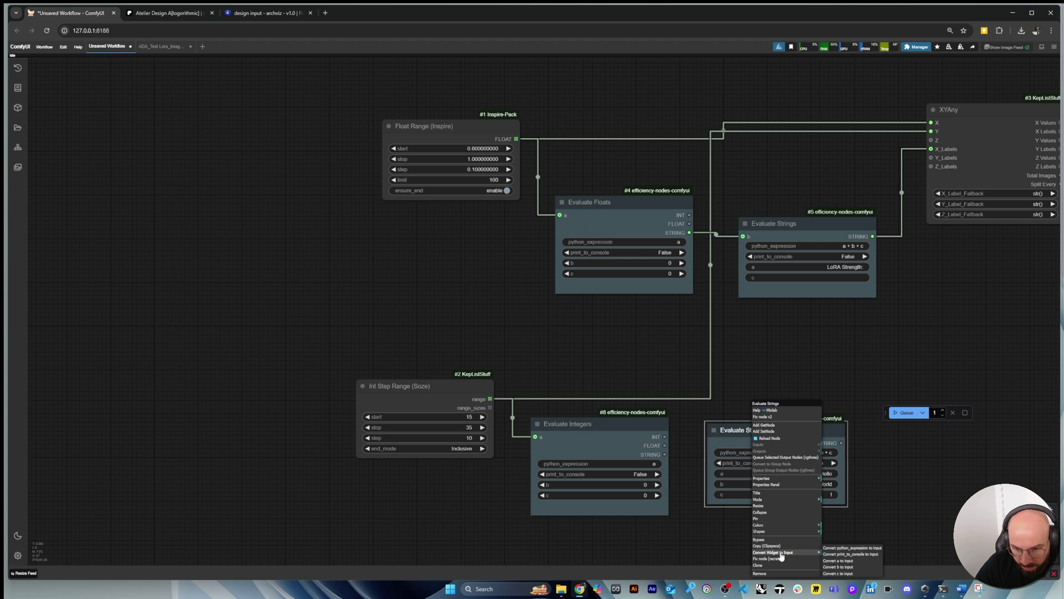
pyautogui.click(840, 567)
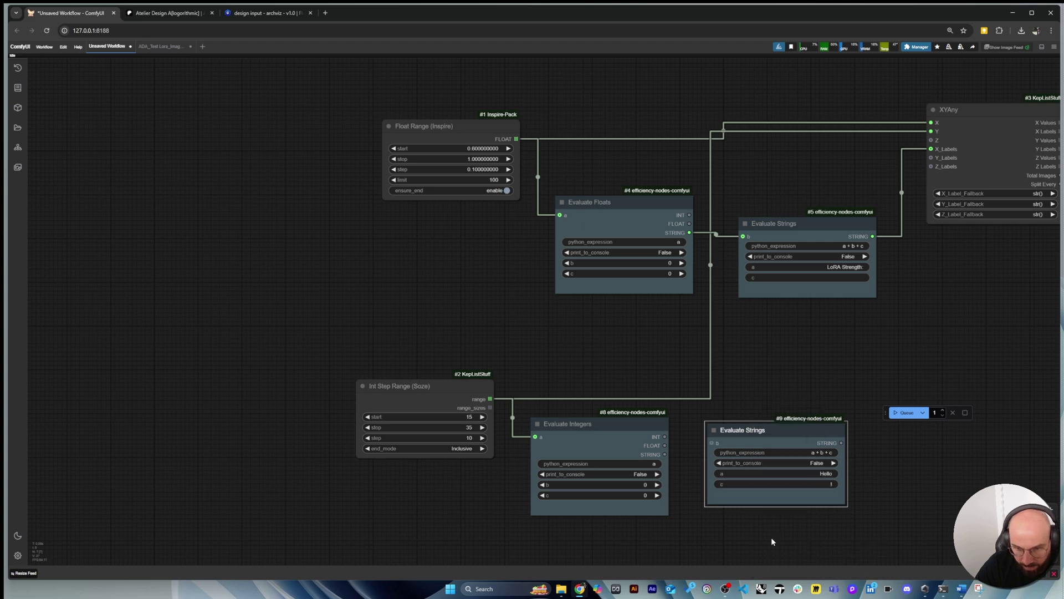
pyautogui.moveTo(665, 455); pyautogui.dragTo(713, 443)
pyautogui.moveTo(826, 448); pyautogui.dragTo(836, 459)
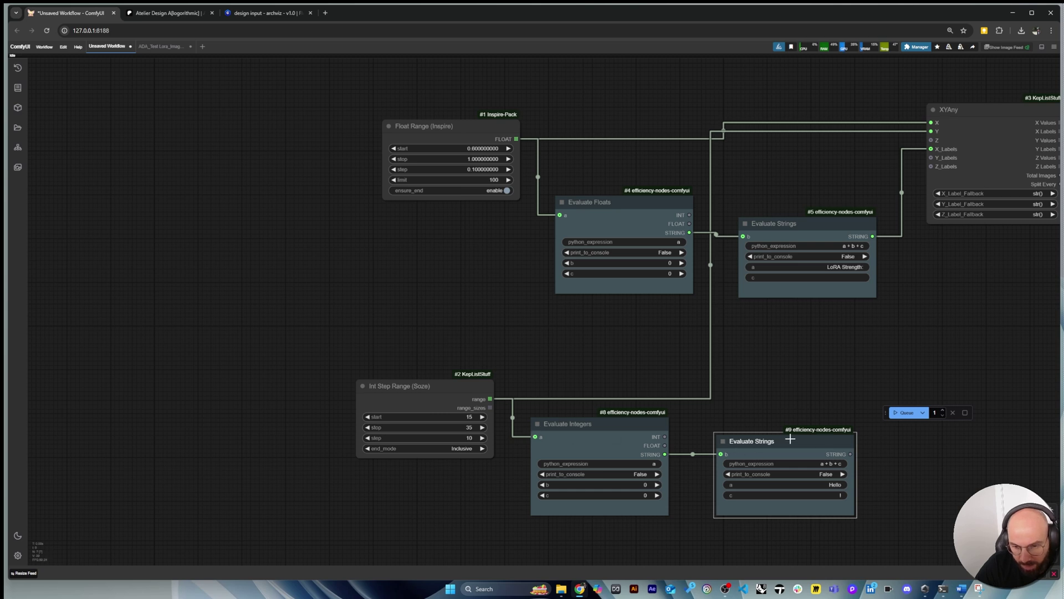
pyautogui.moveTo(790, 439); pyautogui.dragTo(782, 446)
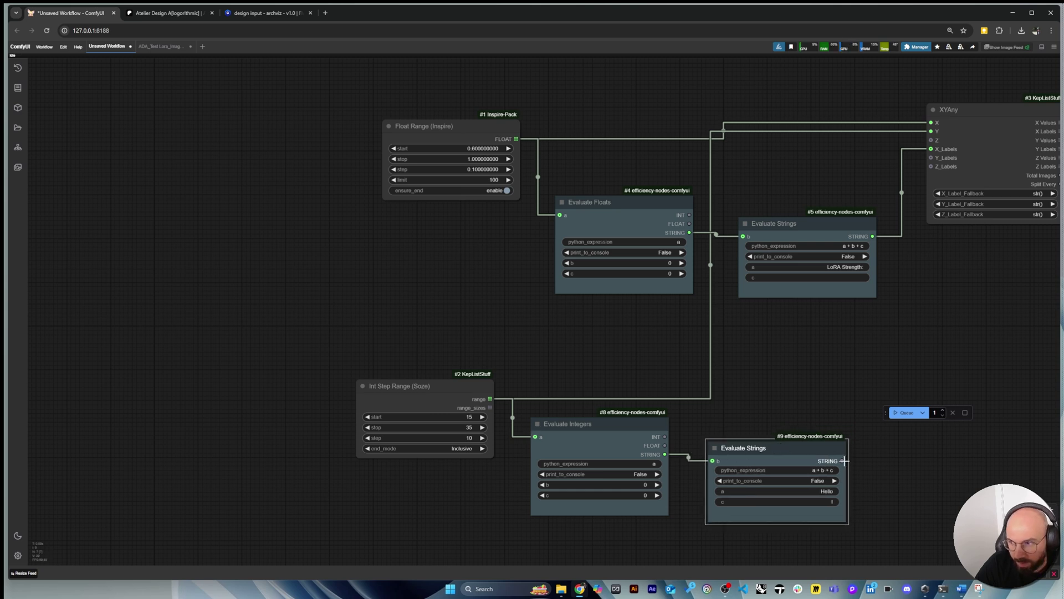
pyautogui.moveTo(843, 461); pyautogui.dragTo(933, 158)
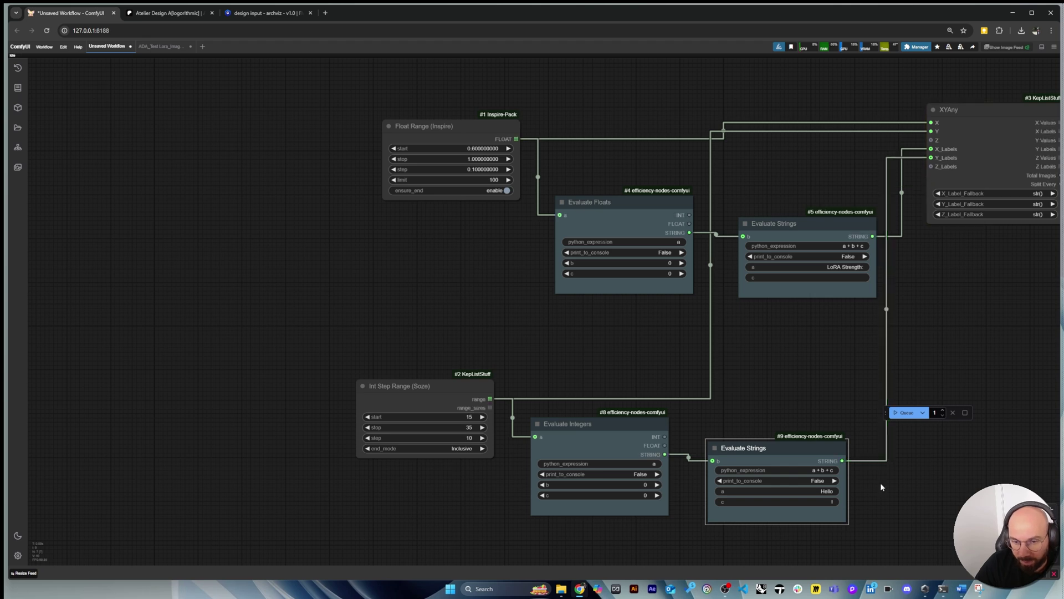
# Set the second Evaluate Strings node's a value to "Steps:", clear its c value and realign it beside Evaluate Integers
pyautogui.click(823, 491)
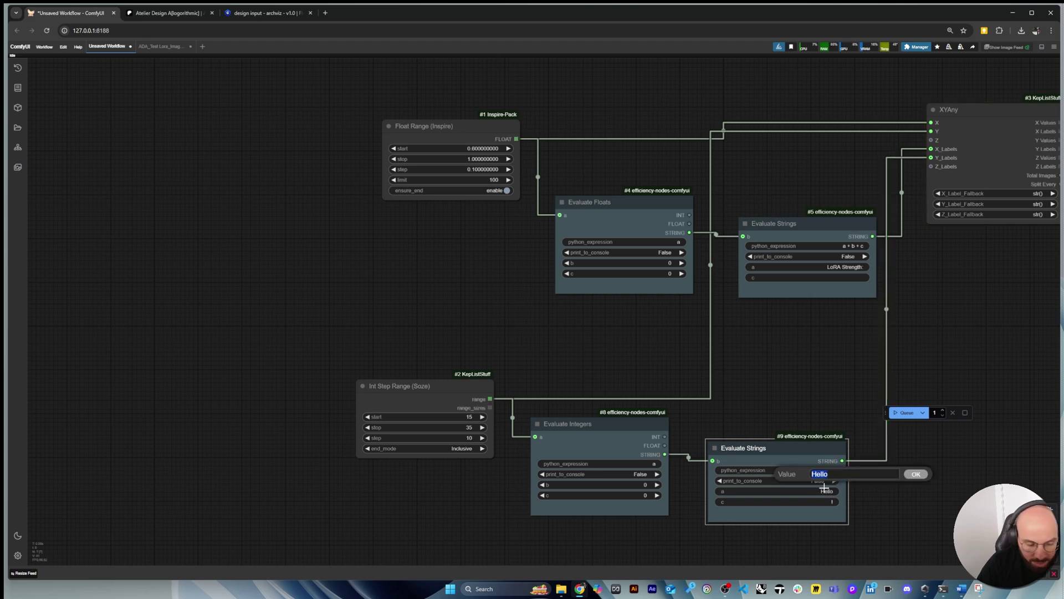
pyautogui.write('St')
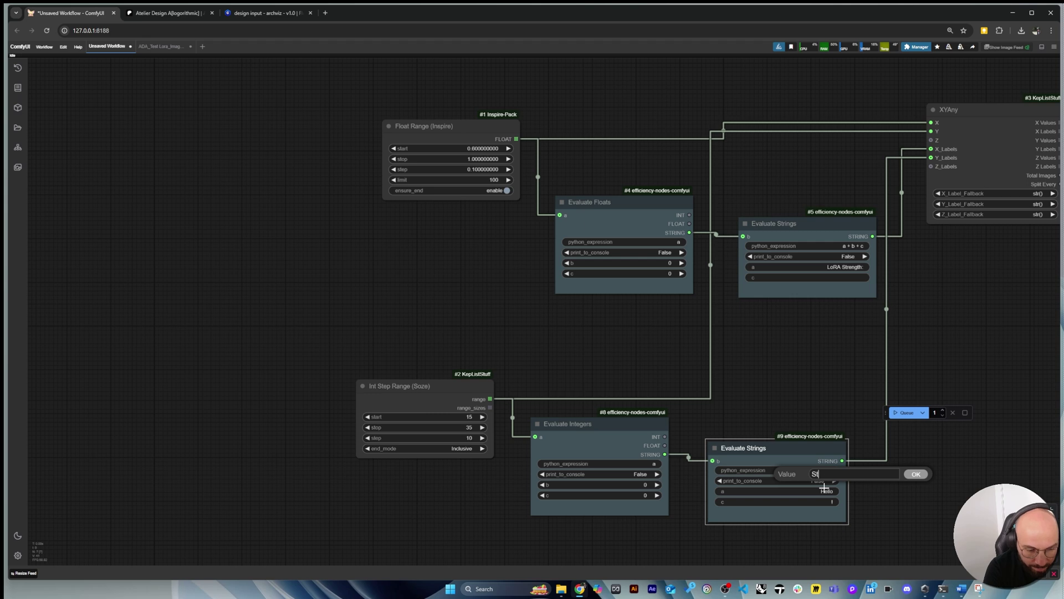
pyautogui.write('epx')
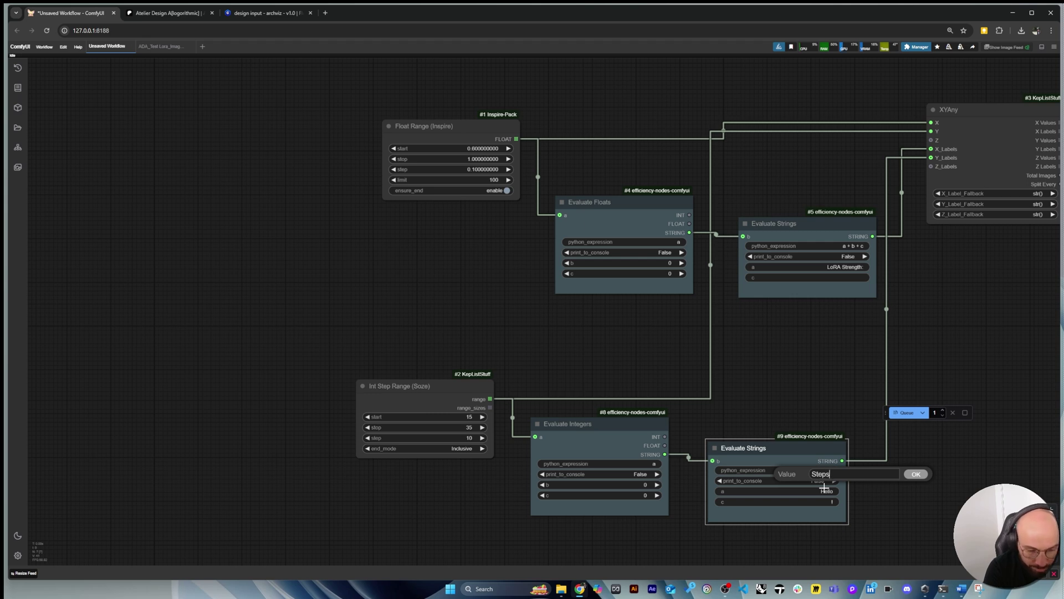
pyautogui.click(914, 475)
pyautogui.click(833, 503)
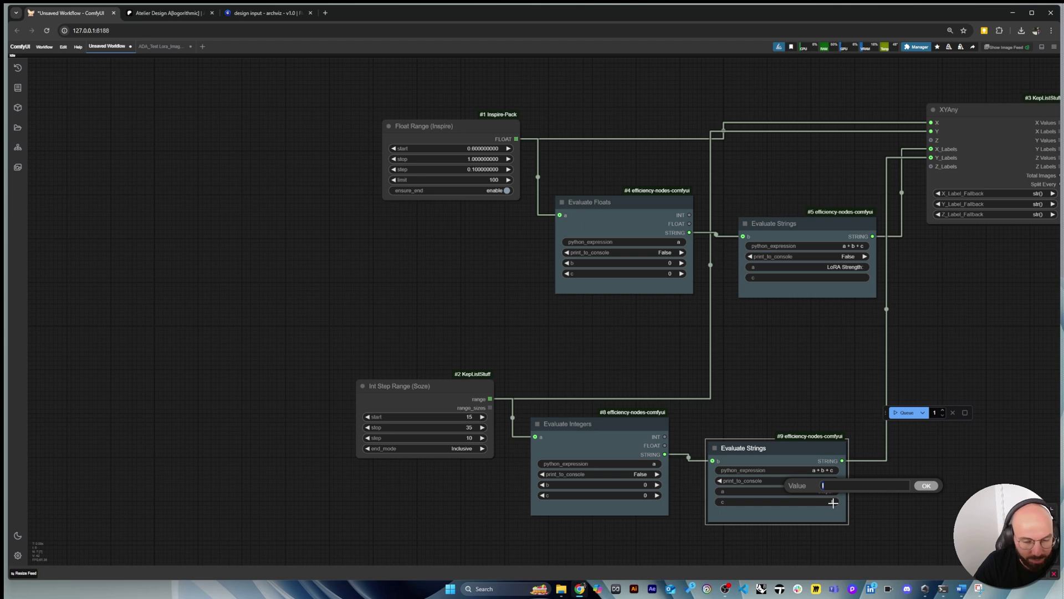
pyautogui.click(927, 486)
pyautogui.moveTo(755, 442); pyautogui.dragTo(769, 436)
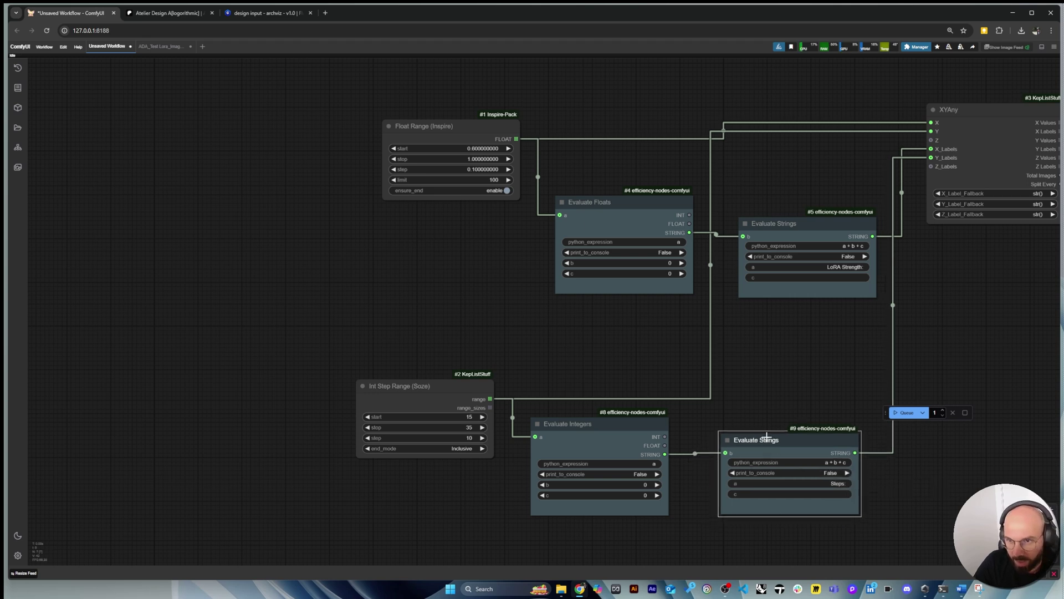
# Add a Lora Loader Stack (rgthree) node in the empty space to the right of the XYAny node
pyautogui.scroll(-1, 650, 342)
pyautogui.scroll(-3, 650, 342)
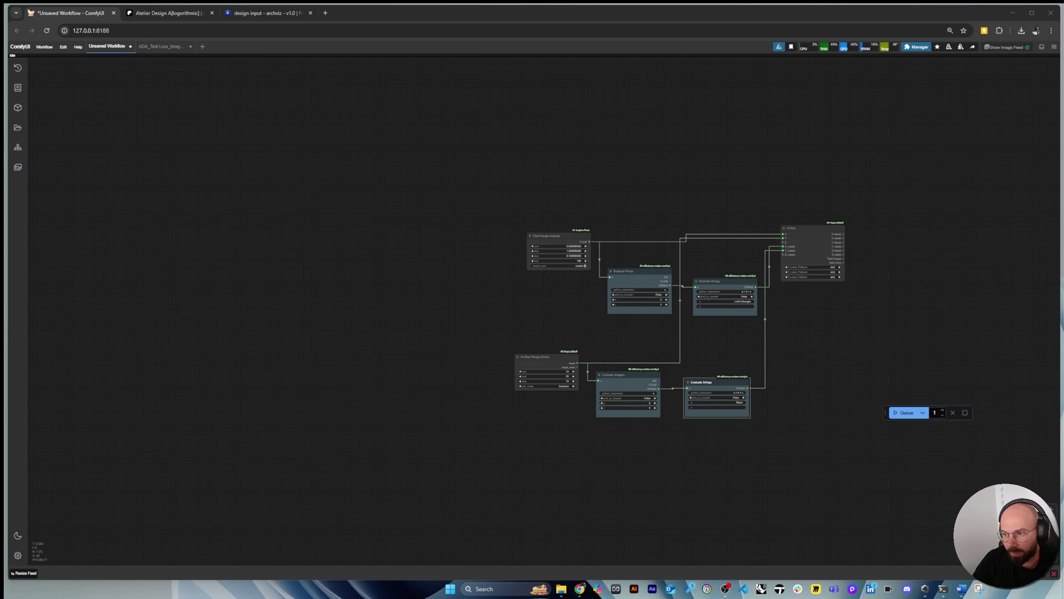
pyautogui.scroll(2, 938, 328)
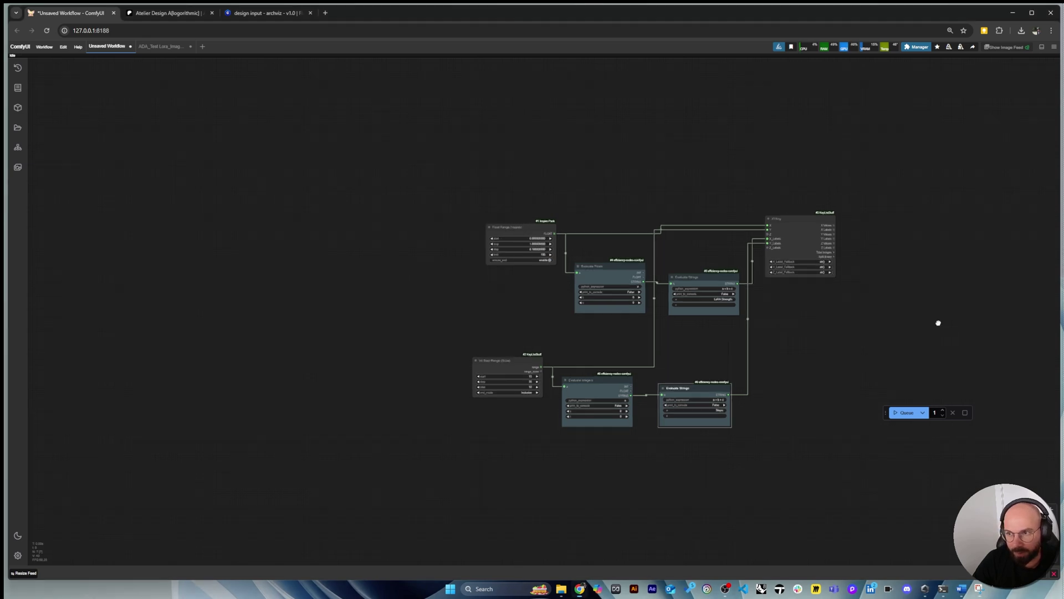
pyautogui.doubleClick(939, 326)
pyautogui.write('loa')
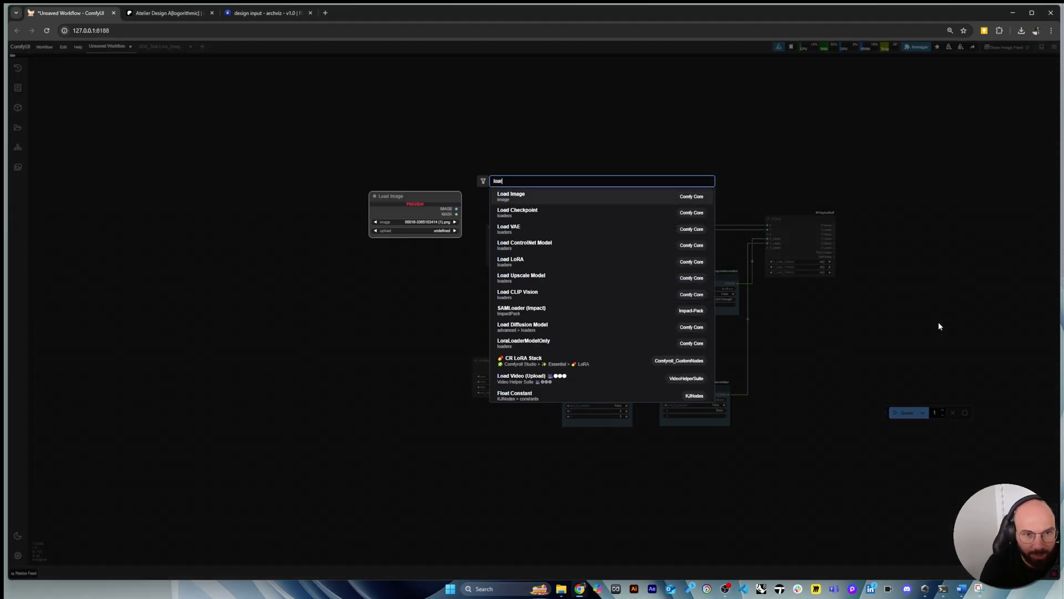
pyautogui.write('r')
pyautogui.press('BackSpace')
pyautogui.press('BackSpace')
pyautogui.write('ra ')
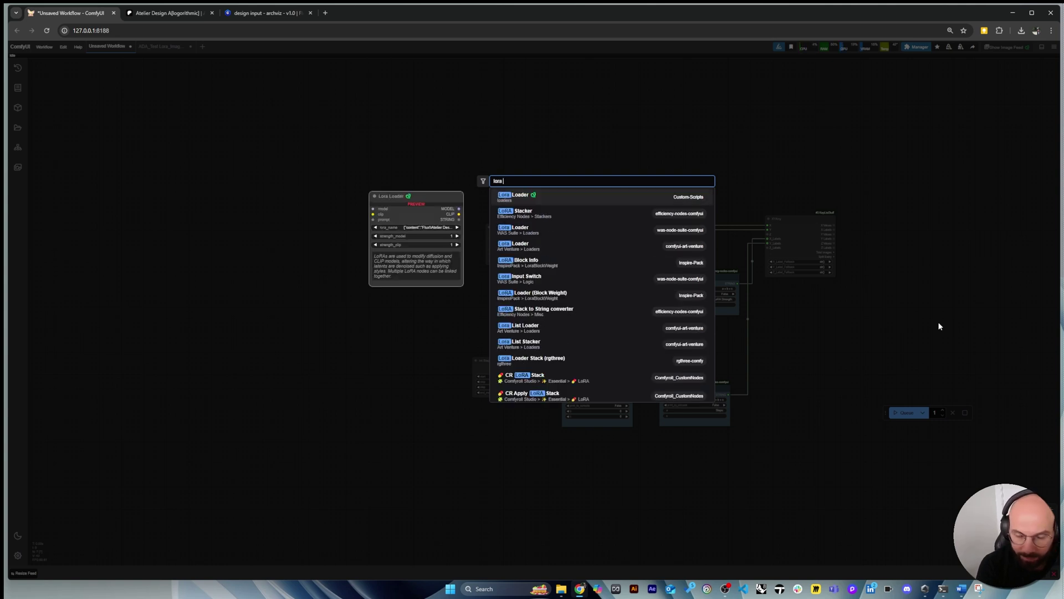
pyautogui.write('loa')
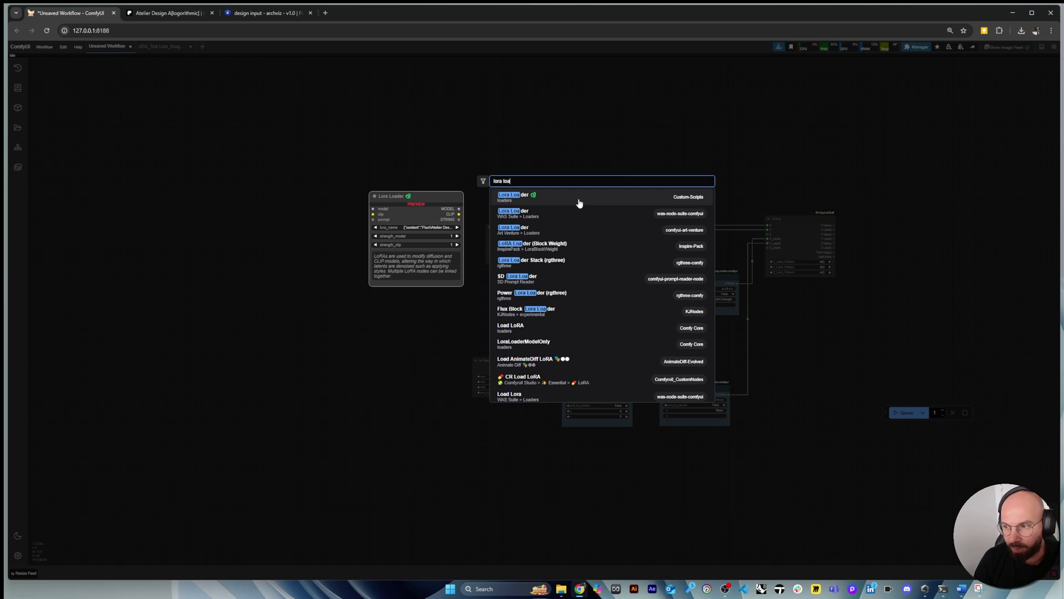
pyautogui.click(565, 268)
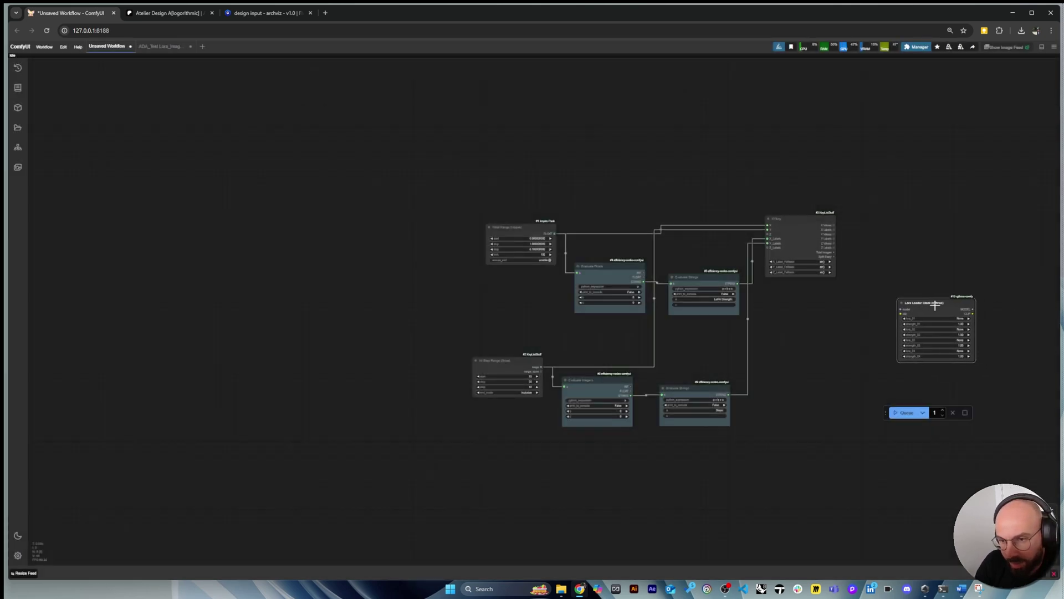
pyautogui.scroll(6, 968, 354)
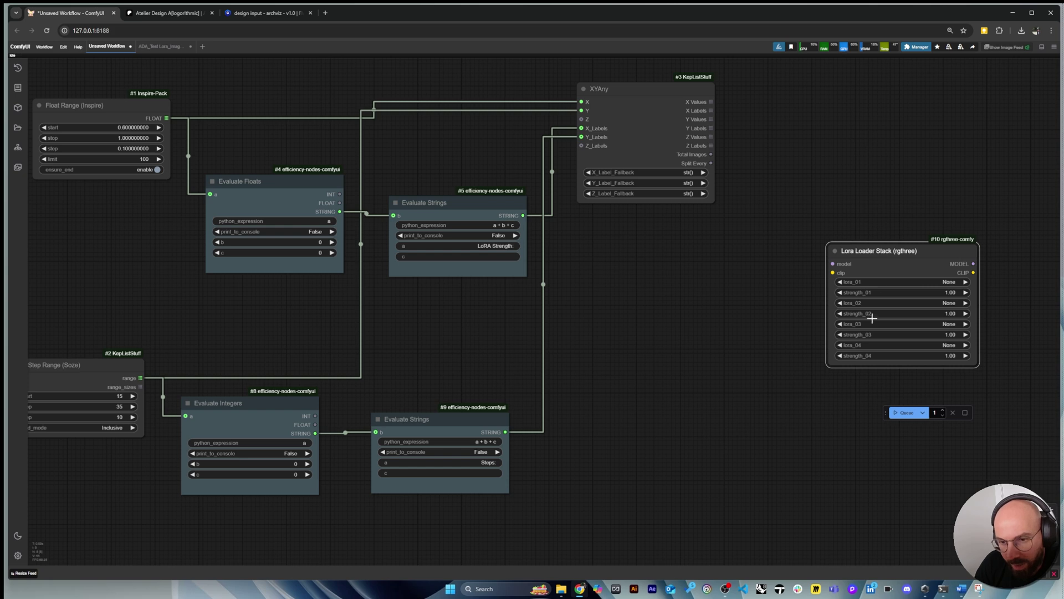
pyautogui.click(872, 284)
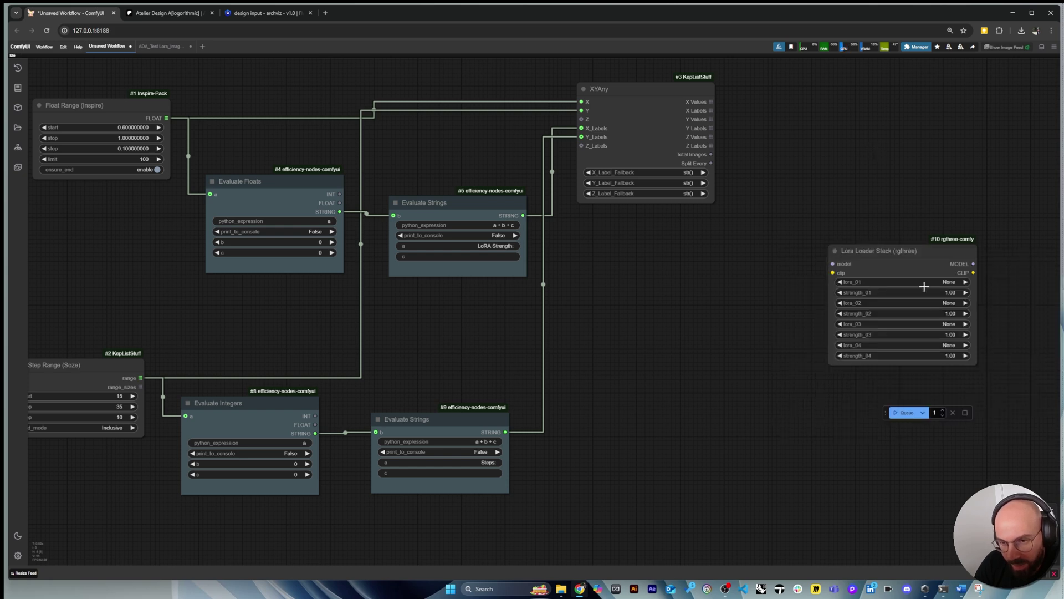
pyautogui.click(953, 303)
pyautogui.click(965, 177)
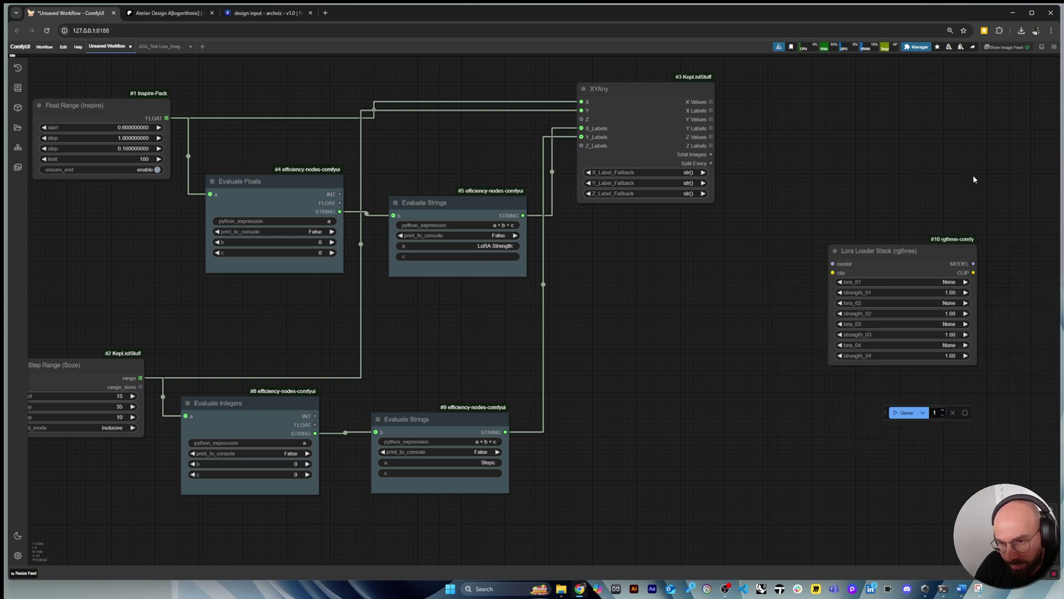
pyautogui.click(941, 323)
pyautogui.click(929, 182)
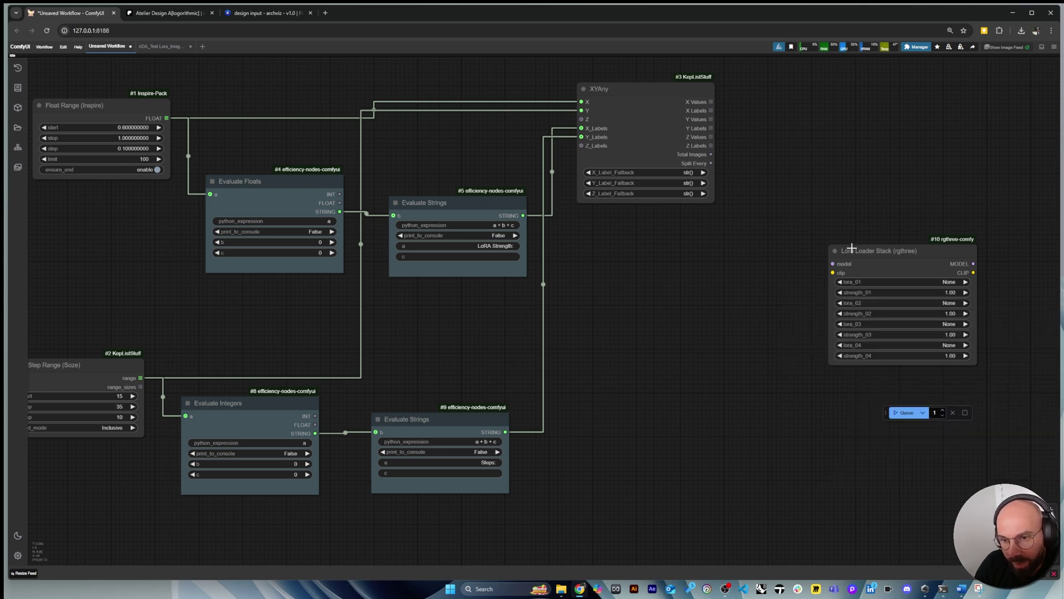
pyautogui.scroll(-1, 851, 248)
pyautogui.scroll(3, 898, 292)
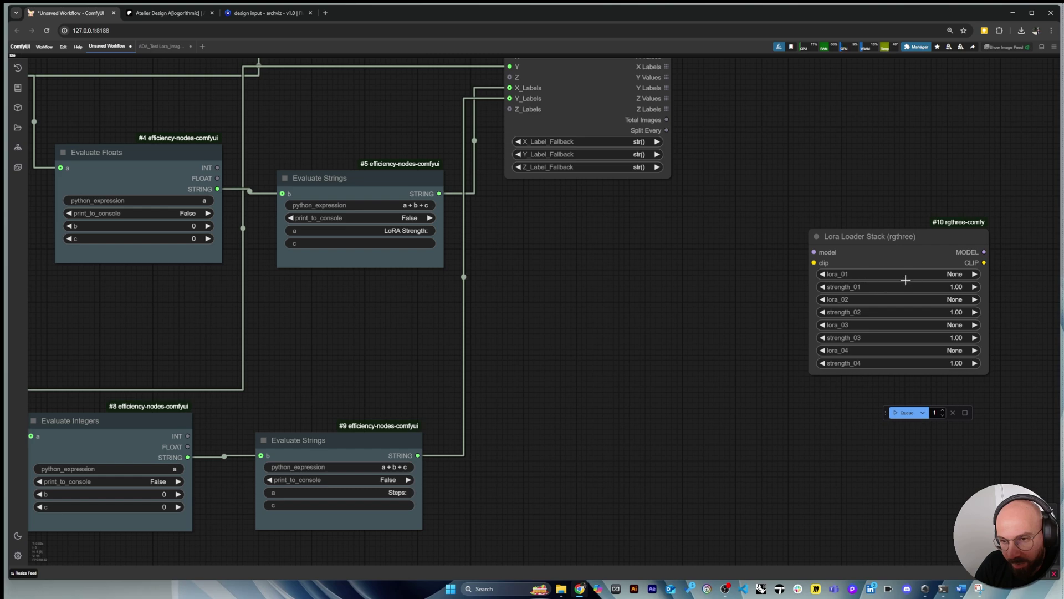
pyautogui.click(955, 275)
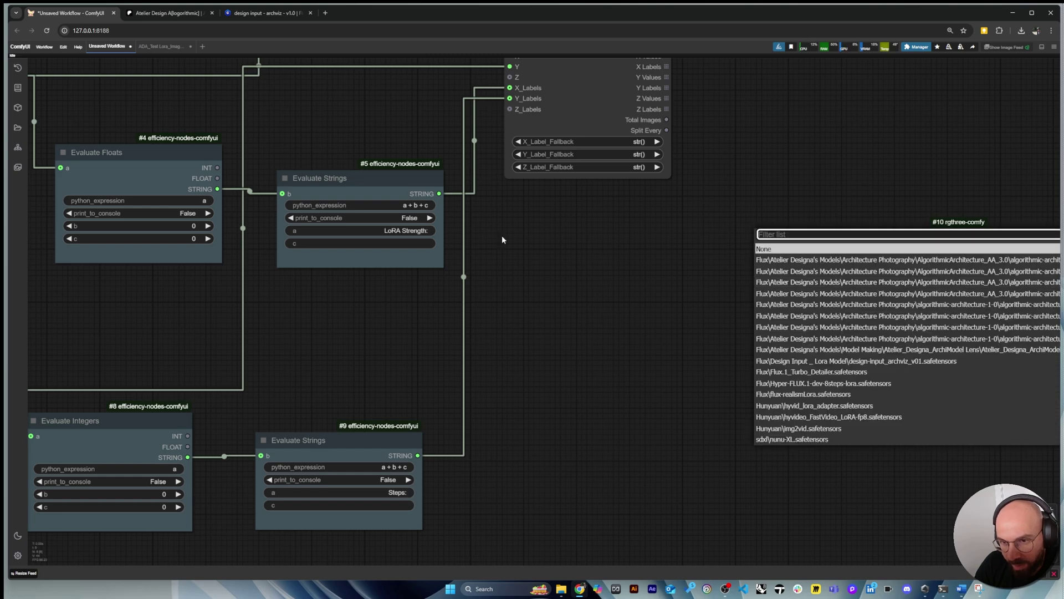
pyautogui.scroll(-5, 585, 280)
pyautogui.scroll(-3, 584, 280)
pyautogui.scroll(3, 872, 297)
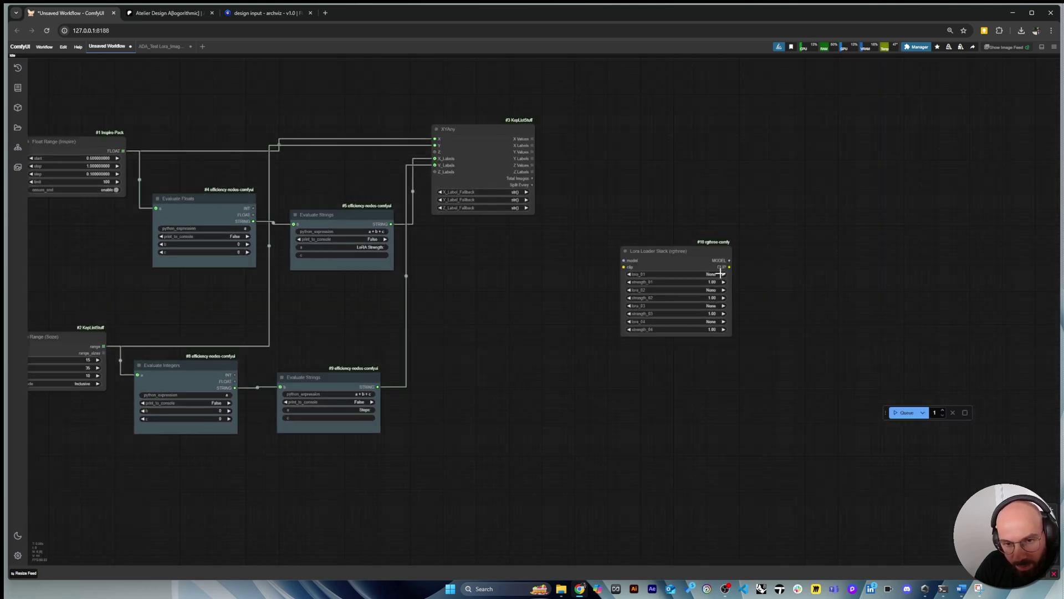
# Set the Lora Loader Stack's lora_01 to the Model Making LoRA Atelier_Designa_ArchiModel Lens.safetensors
pyautogui.click(714, 274)
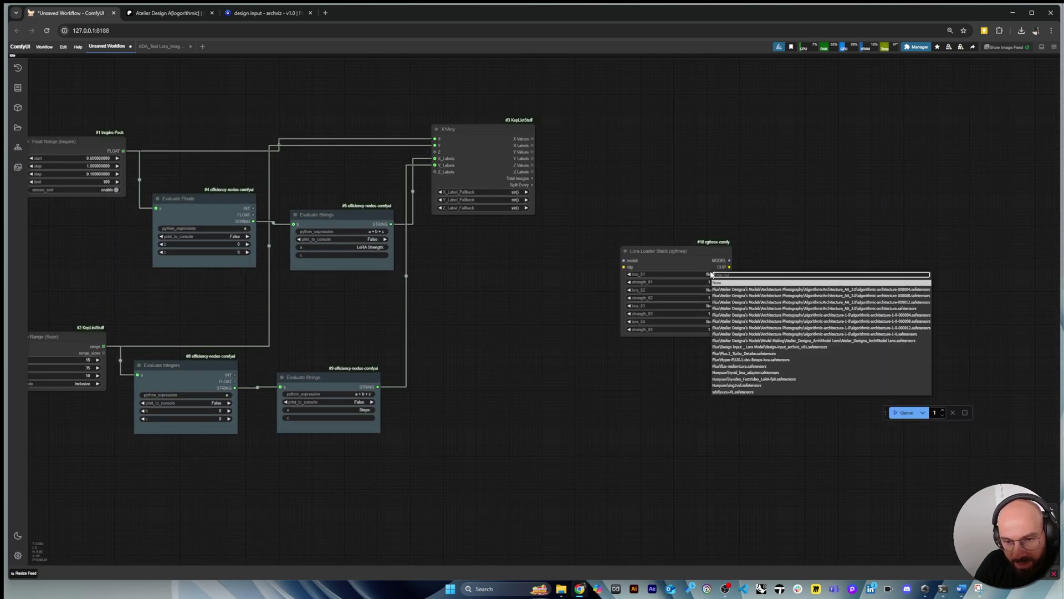
pyautogui.click(797, 348)
pyautogui.scroll(4, 634, 292)
pyautogui.click(736, 268)
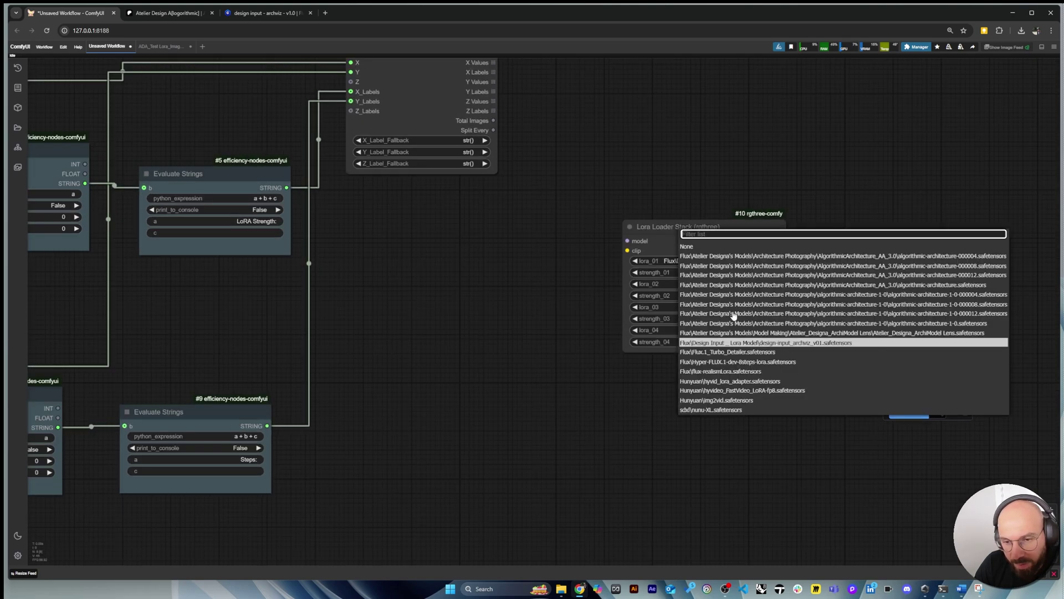
pyautogui.click(899, 334)
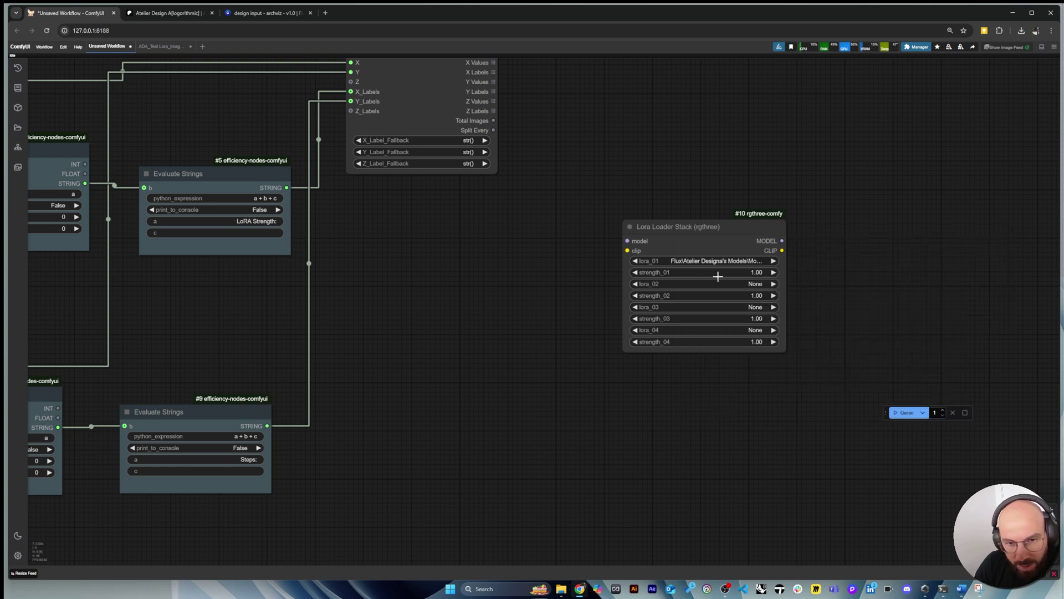
# Move the Float Range (Inspire) node up slightly so its output lines up with XYAny's X input
pyautogui.scroll(-1, 654, 363)
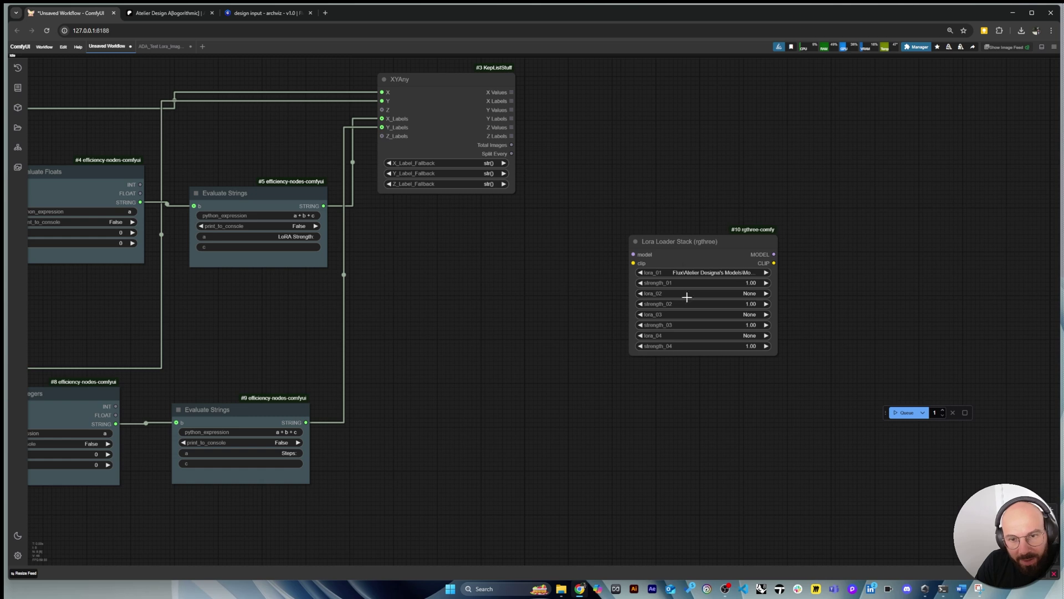
pyautogui.scroll(-3, 819, 278)
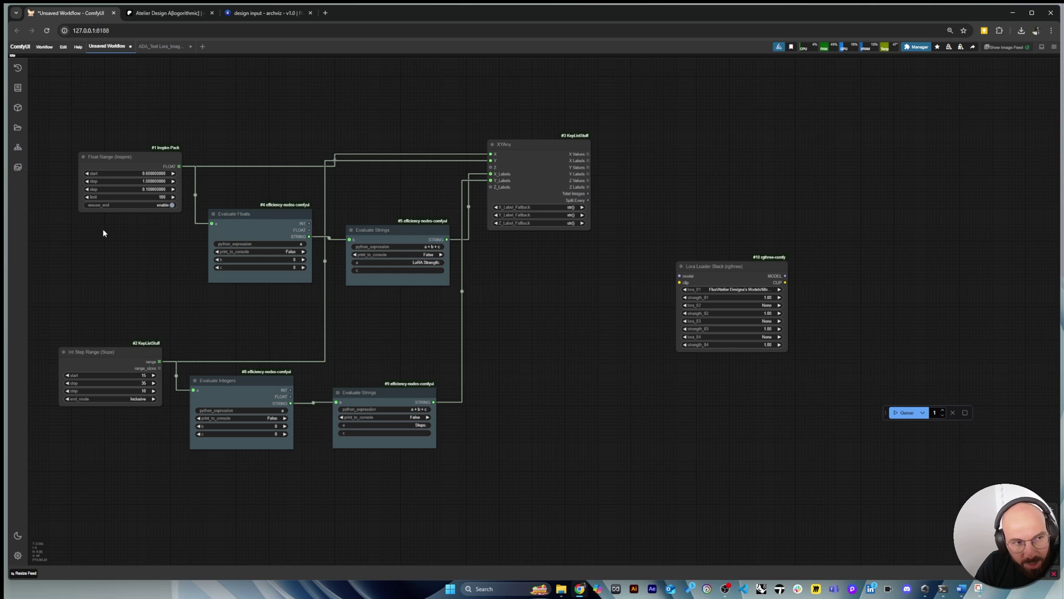
pyautogui.scroll(1, 588, 245)
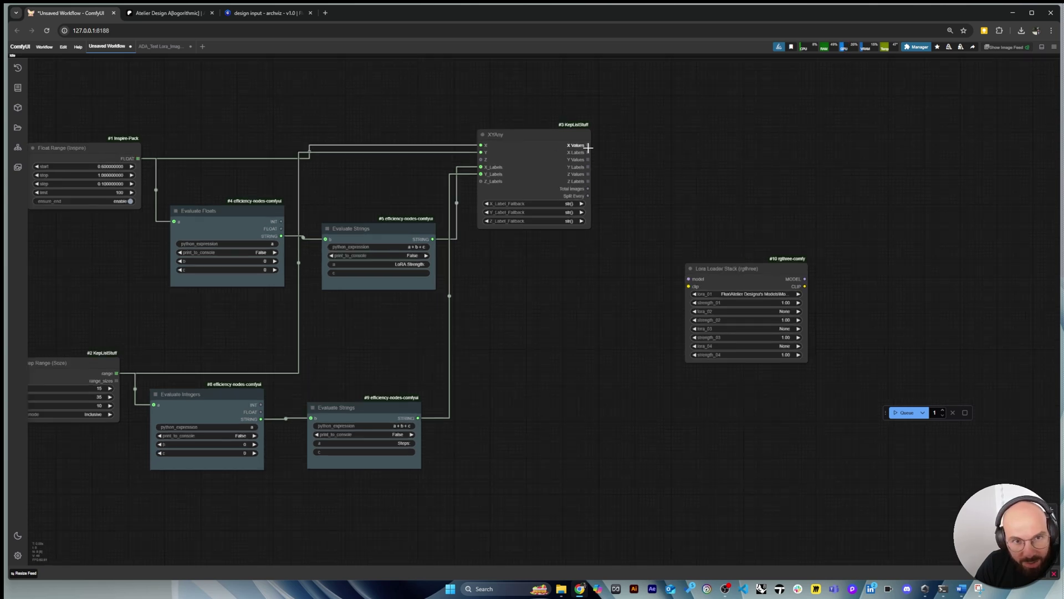
pyautogui.moveTo(111, 156); pyautogui.dragTo(109, 146)
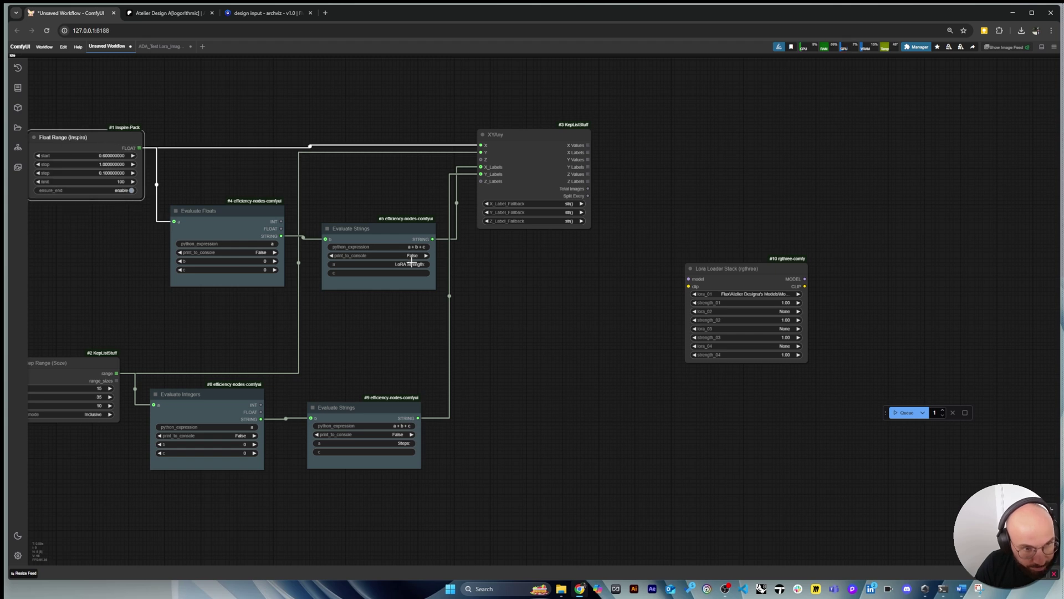
# Convert the Lora Loader Stack's strength_01 widget to an input and connect XYAny's X Values output to it
pyautogui.rightClick(728, 284)
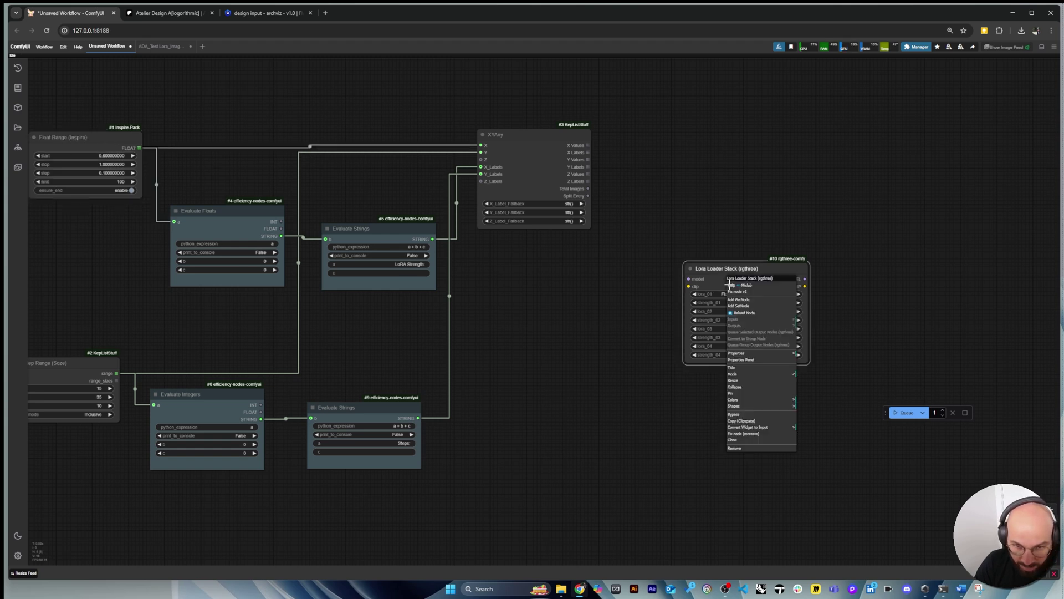
pyautogui.click(765, 428)
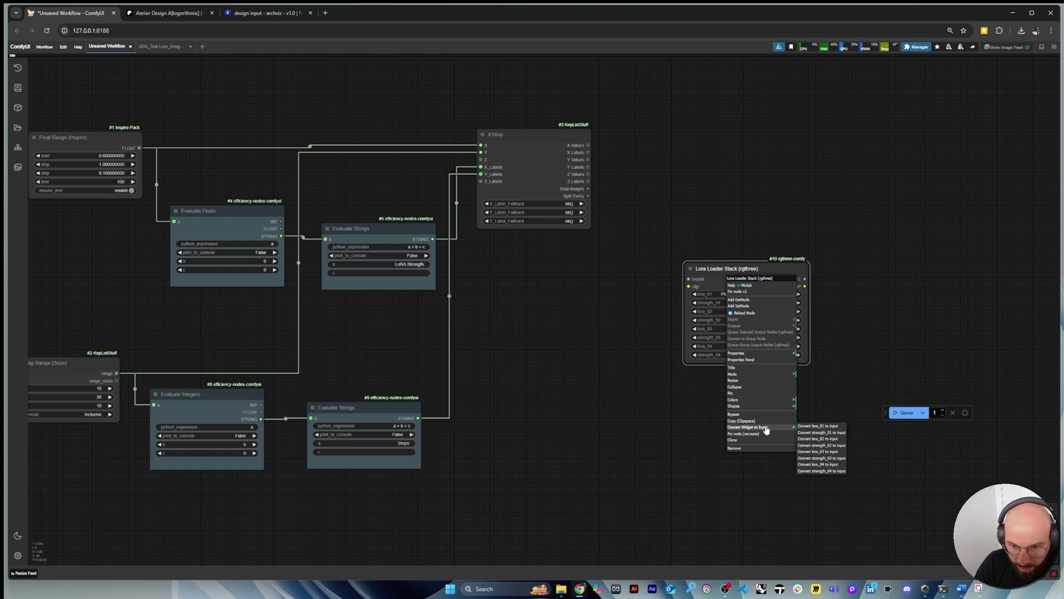
pyautogui.click(813, 432)
pyautogui.scroll(4, 723, 282)
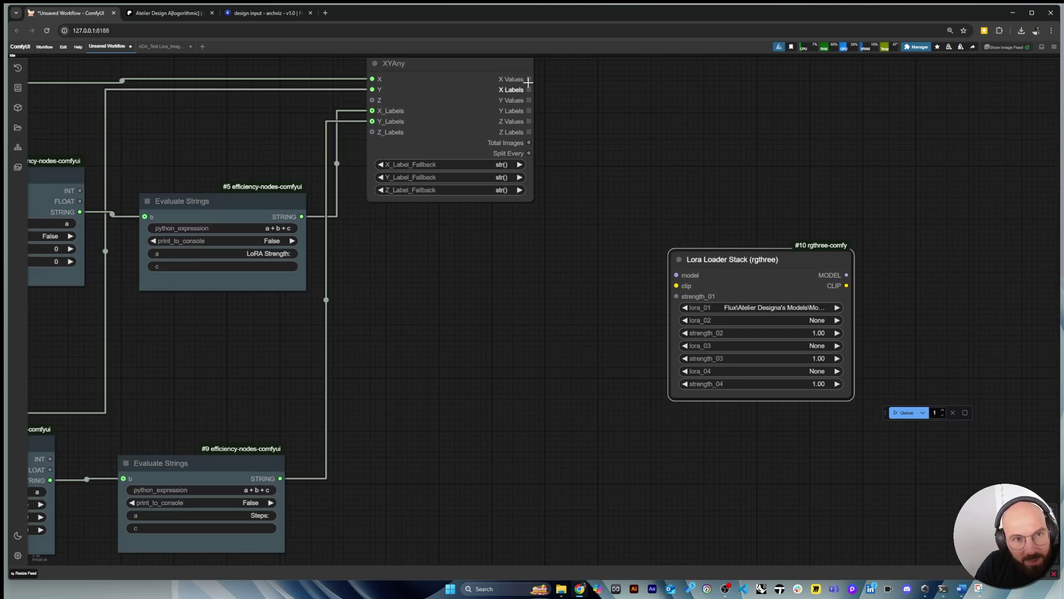
pyautogui.moveTo(529, 79); pyautogui.dragTo(676, 297)
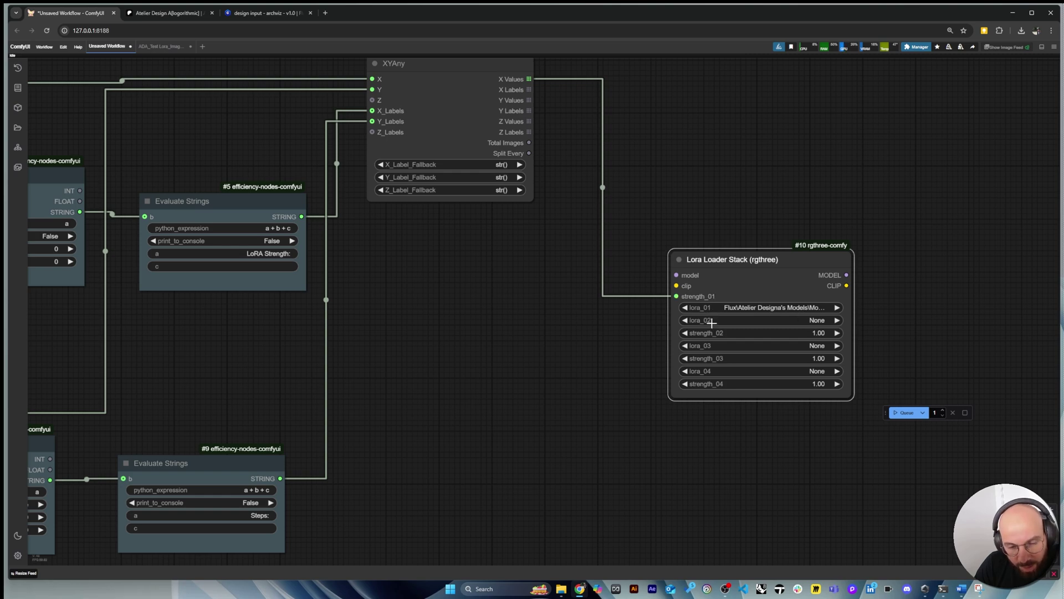
# Add a Unet Loader (GGUF) node and place it below XYAny, to the left of the Lora Loader Stack
pyautogui.scroll(3, 712, 326)
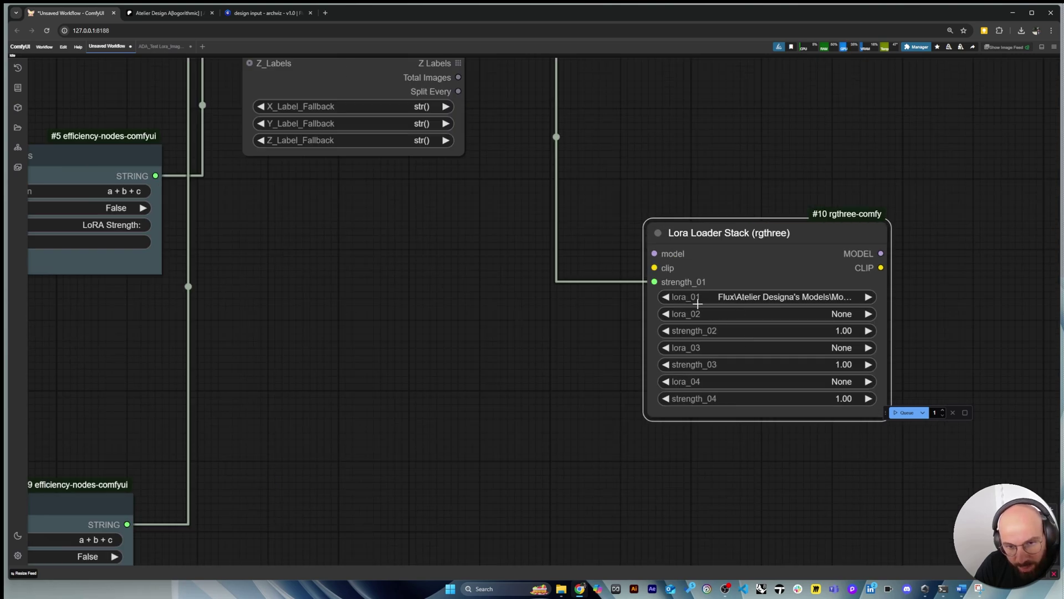
pyautogui.scroll(-3, 698, 304)
pyautogui.scroll(-2, 589, 106)
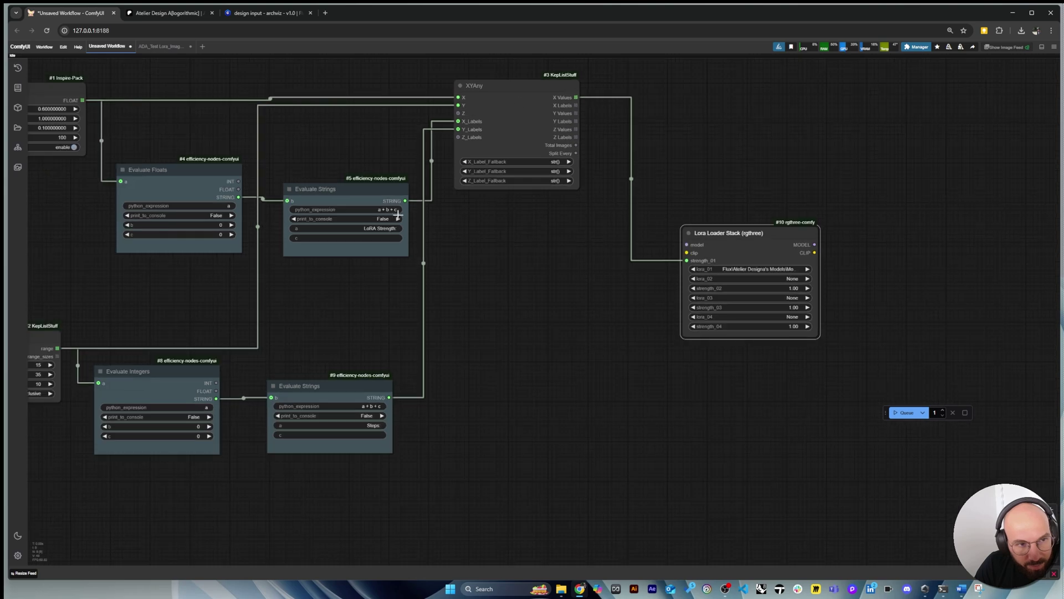
pyautogui.scroll(-4, 751, 176)
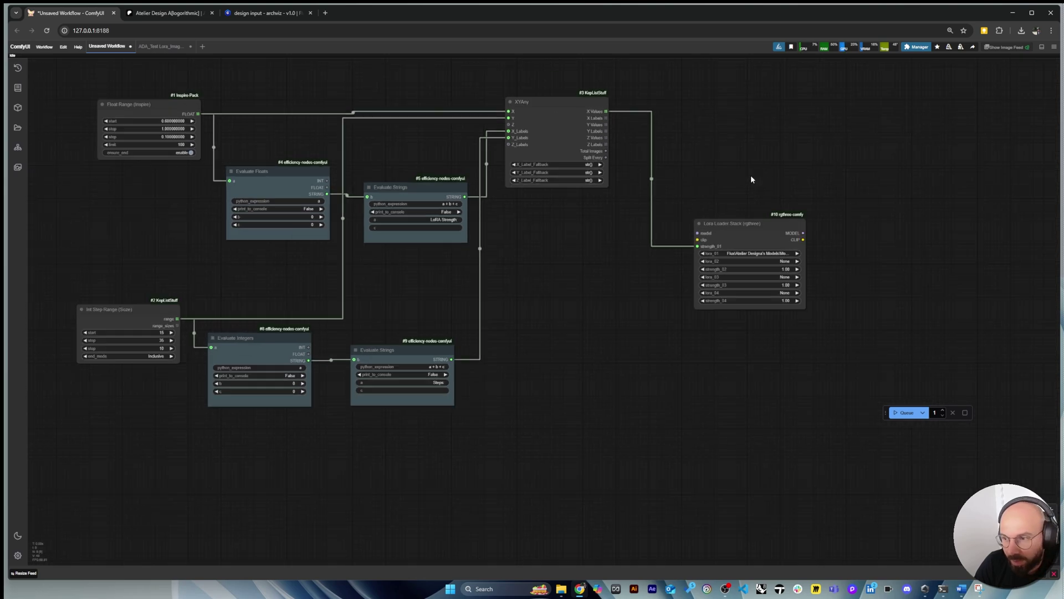
pyautogui.doubleClick(645, 415)
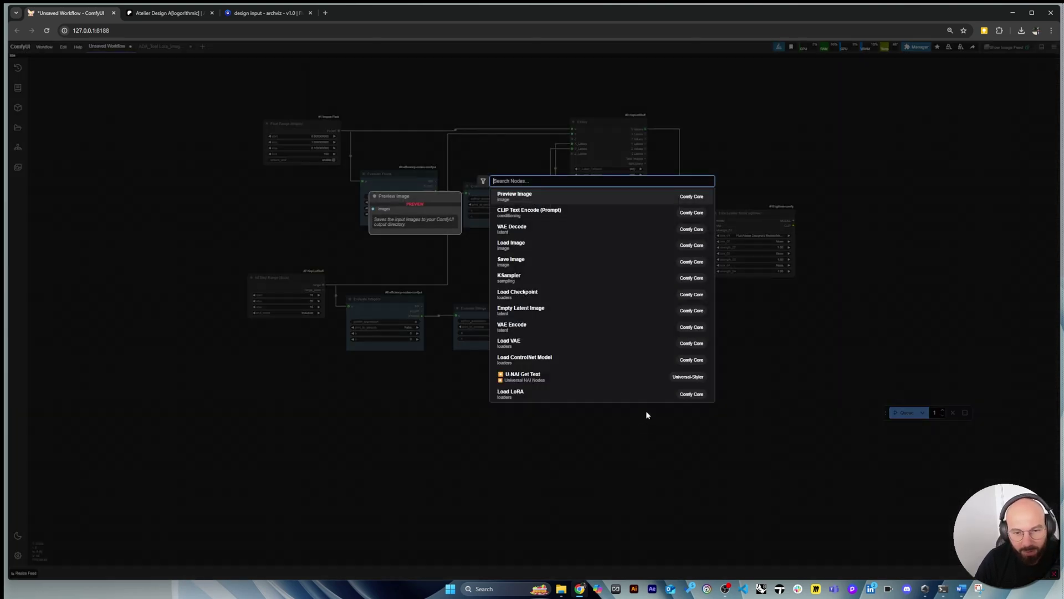
pyautogui.write('un')
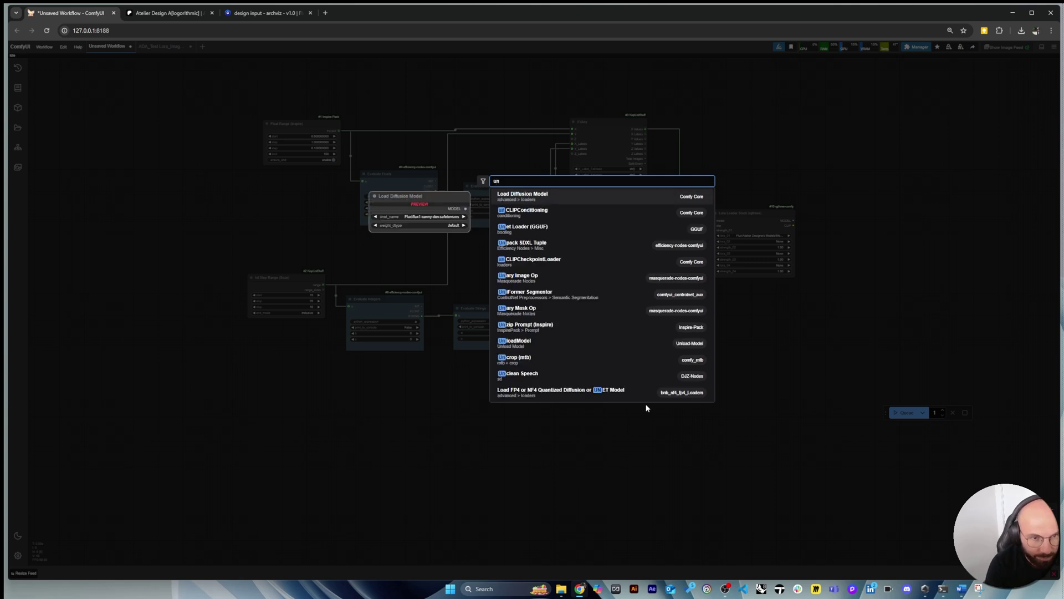
pyautogui.write('et')
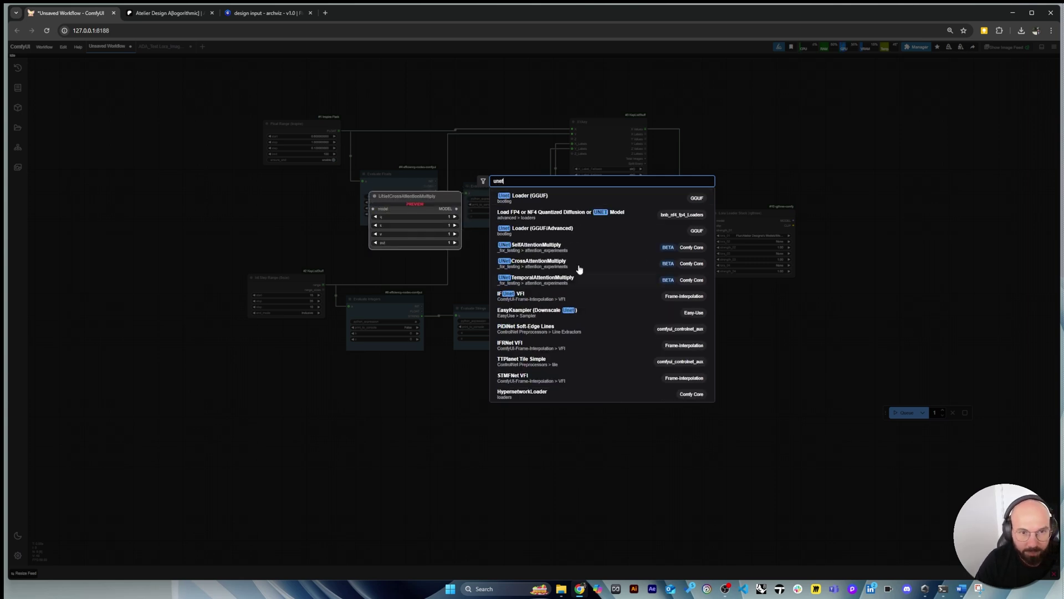
pyautogui.click(591, 213)
pyautogui.moveTo(688, 410); pyautogui.dragTo(623, 265)
# Set the Unet Loader's unet_name to Flux\flux1-dev-Q8_0.gguf, connect its MODEL output to the Lora Loader Stack's model input and align the node
pyautogui.scroll(4, 633, 260)
pyautogui.click(634, 284)
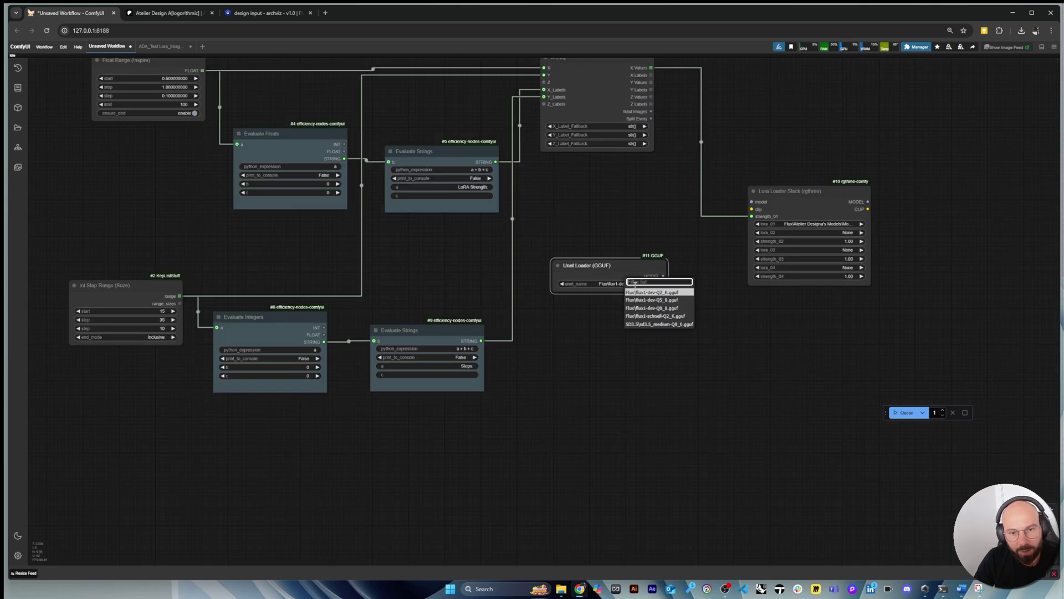
pyautogui.click(652, 307)
pyautogui.moveTo(637, 264); pyautogui.dragTo(752, 202)
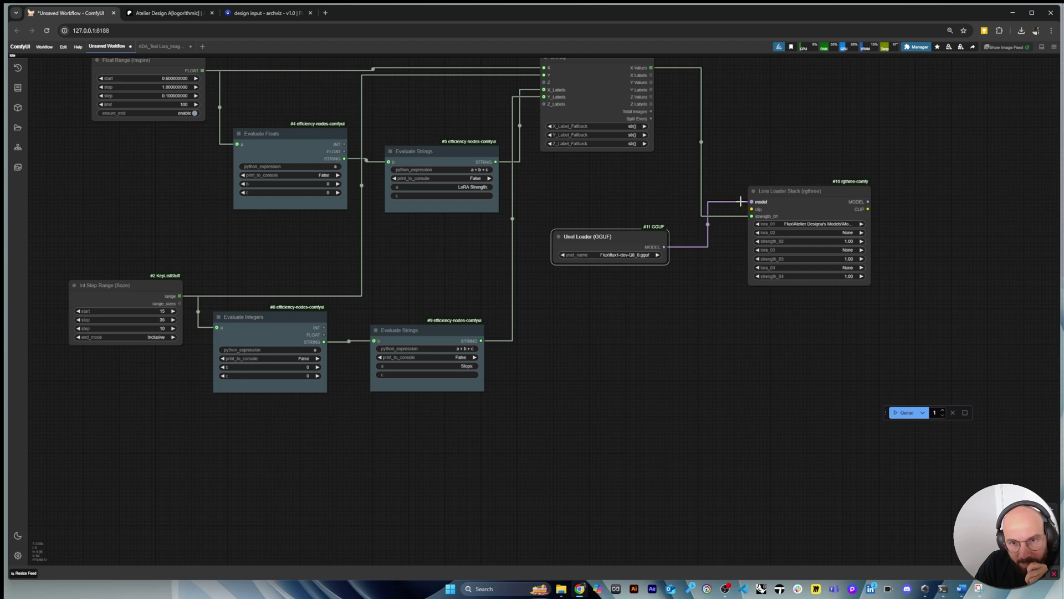
pyautogui.moveTo(641, 236); pyautogui.dragTo(641, 202)
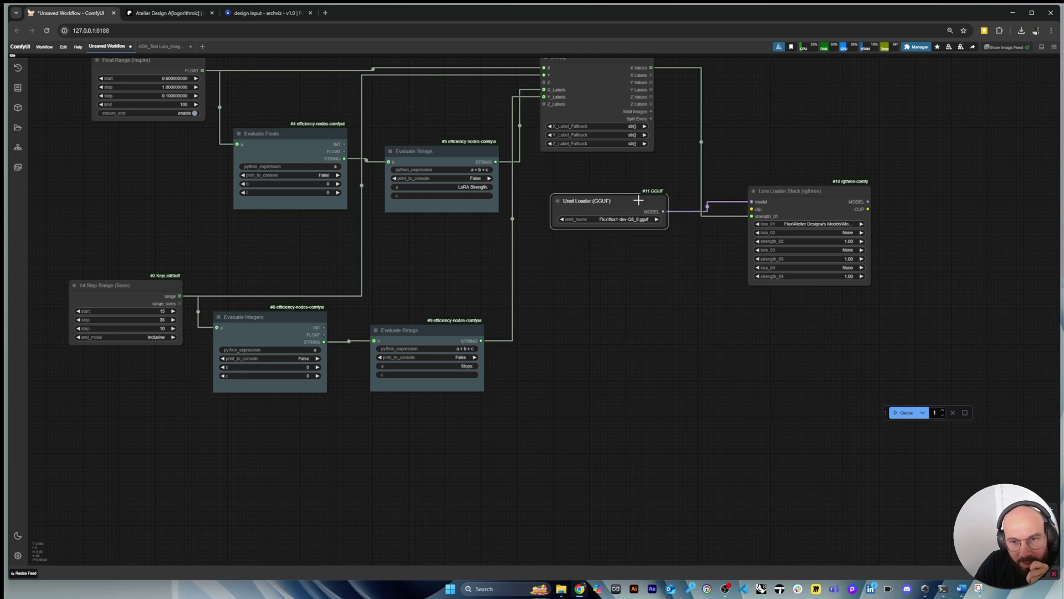
# Add a DualCLIPLoader (GGUF) node and place it directly below the Unet Loader (GGUF)
pyautogui.doubleClick(634, 294)
pyautogui.write('dual')
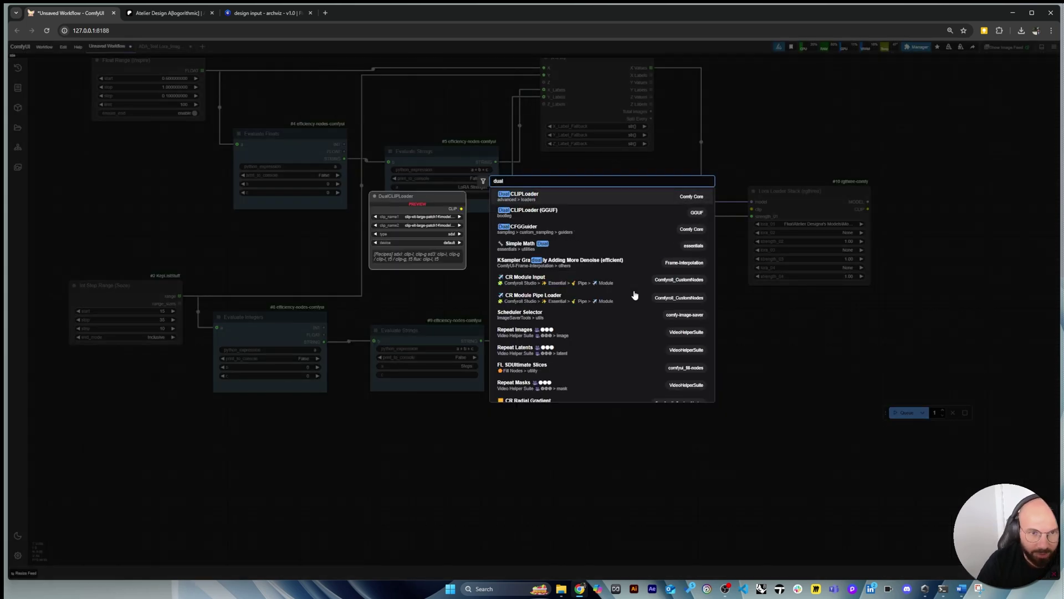
pyautogui.click(554, 212)
pyautogui.moveTo(665, 277); pyautogui.dragTo(598, 249)
# Set the DualCLIPLoader's clip_name1 to clip_l.safetensors, clip_name2 to t5xxl_fp8_e4m3fn.safetensors and type to flux
pyautogui.scroll(2, 598, 249)
pyautogui.click(616, 264)
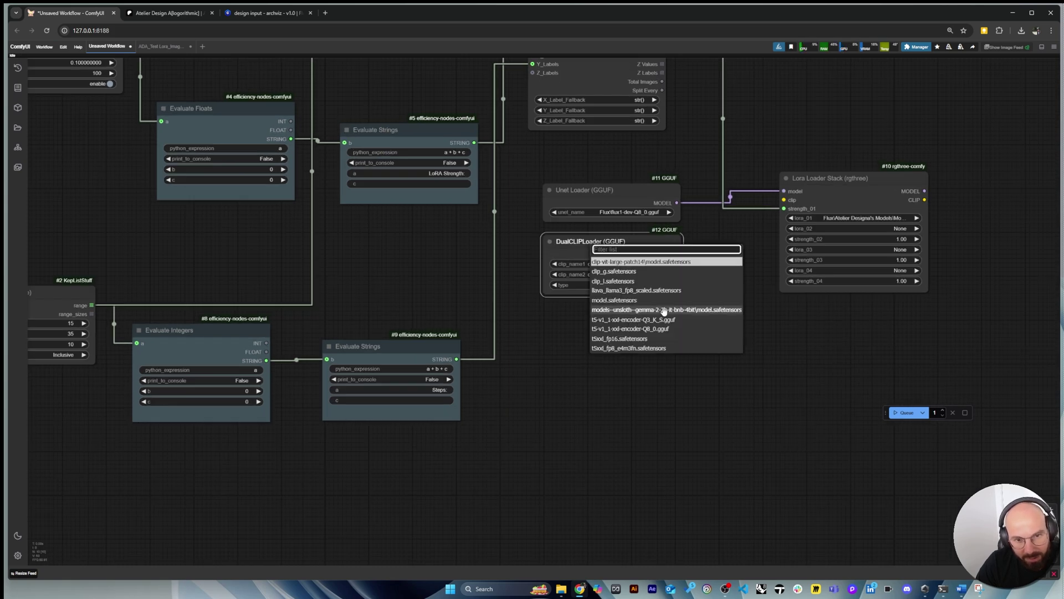
pyautogui.click(613, 281)
pyautogui.click(645, 275)
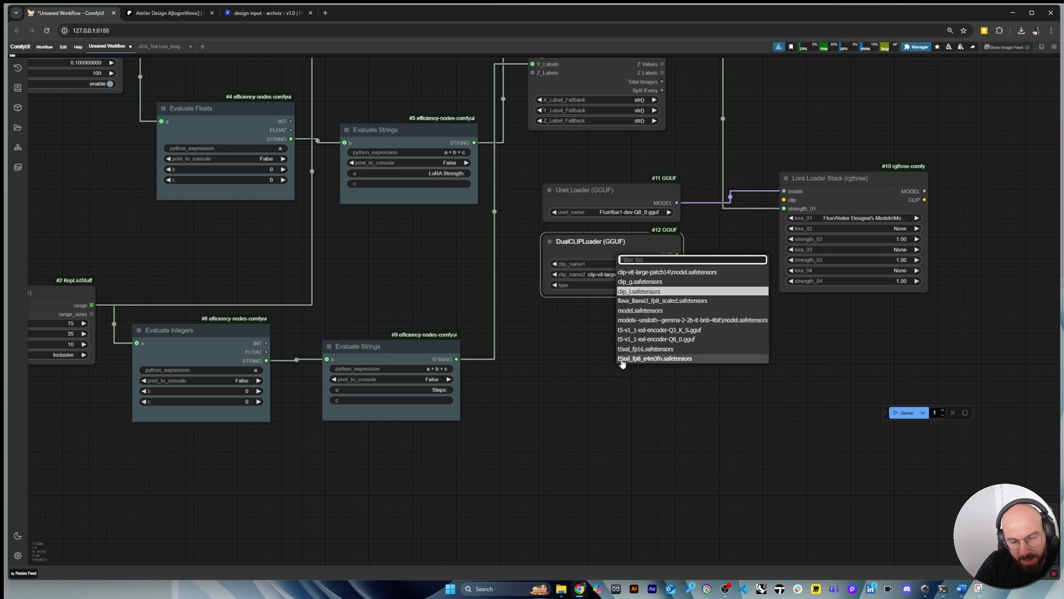
pyautogui.click(656, 358)
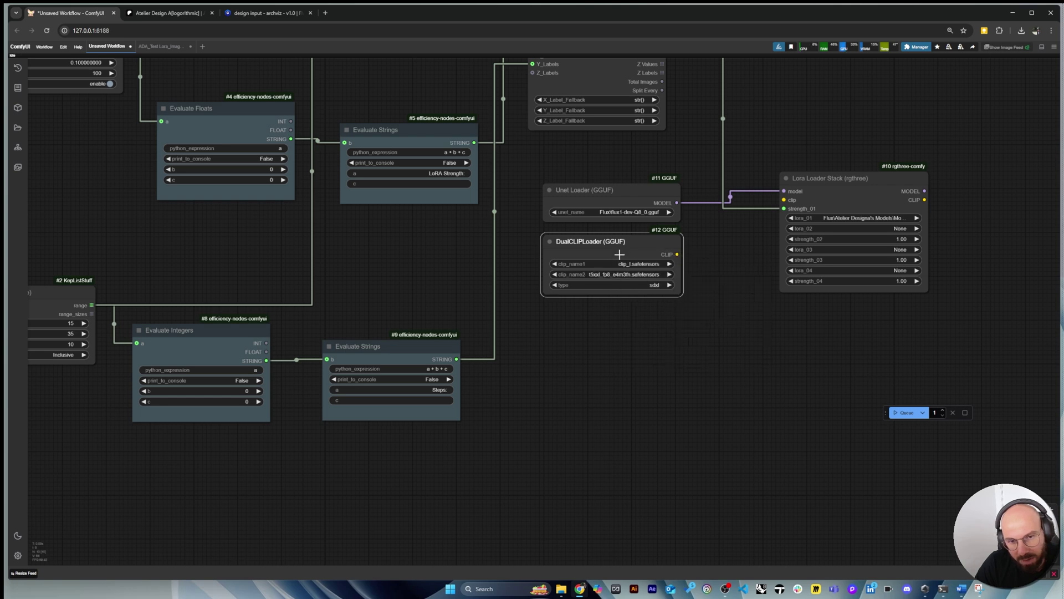
pyautogui.moveTo(619, 254); pyautogui.dragTo(625, 255)
pyautogui.click(662, 285)
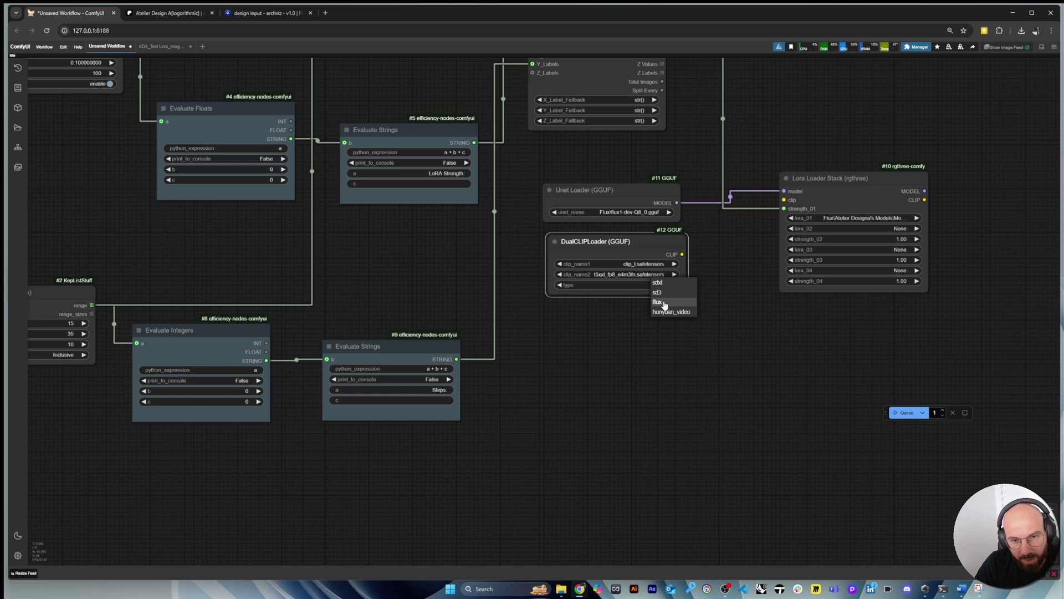
pyautogui.click(665, 306)
# Connect the DualCLIPLoader's CLIP output to the Lora Loader Stack's clip input and nudge the loader slightly down and right
pyautogui.moveTo(682, 255); pyautogui.dragTo(752, 244)
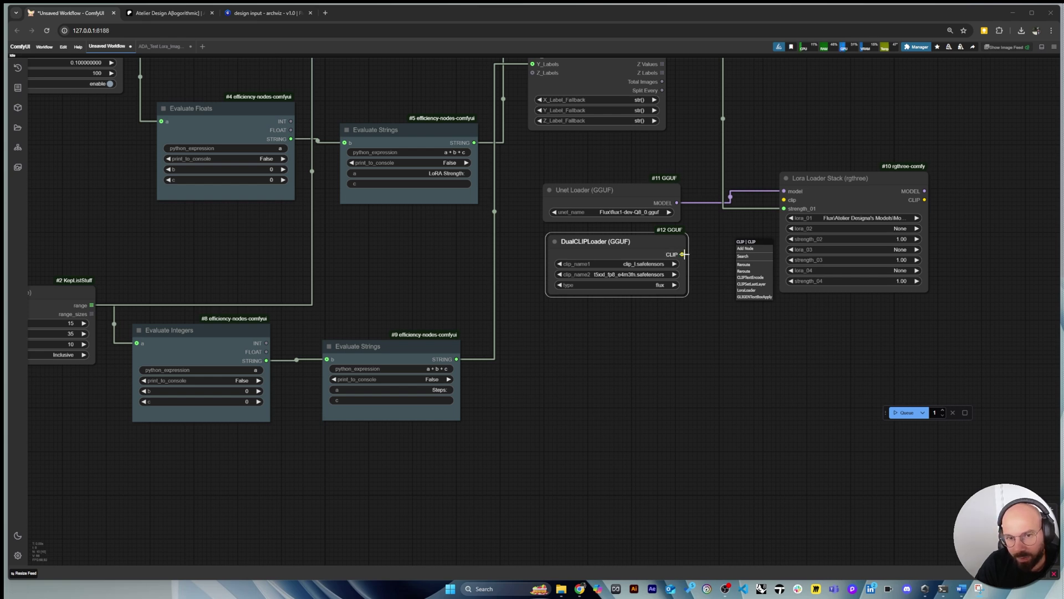
pyautogui.moveTo(682, 254); pyautogui.dragTo(784, 200)
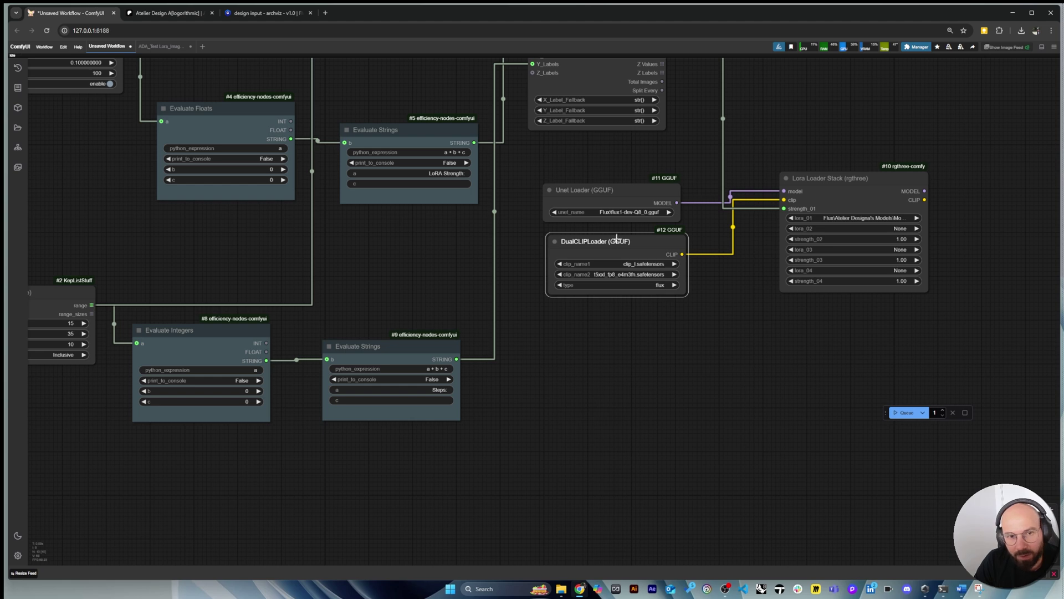
pyautogui.moveTo(617, 239); pyautogui.dragTo(626, 255)
# Move the Lora Loader Stack further right and shift the Unet Loader and DualCLIPLoader right to spread out the nodes
pyautogui.scroll(-4, 668, 231)
pyautogui.moveTo(782, 194); pyautogui.dragTo(907, 187)
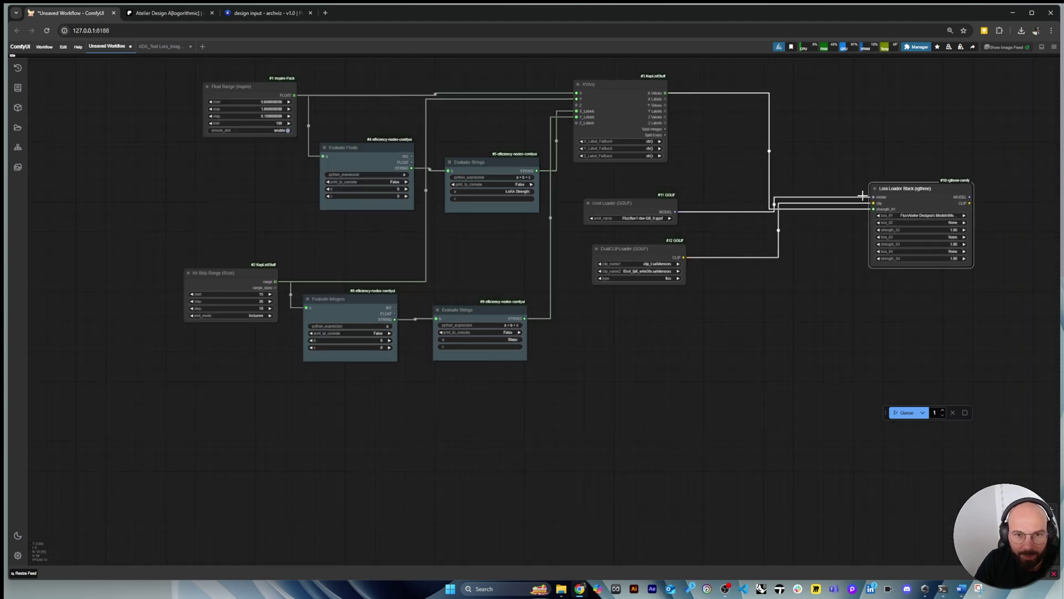
pyautogui.moveTo(610, 203); pyautogui.dragTo(649, 203)
pyautogui.moveTo(641, 262)
pyautogui.mouseDown()
pyautogui.moveTo(707, 285)
pyautogui.moveTo(654, 272)
pyautogui.mouseUp()
pyautogui.moveTo(679, 213); pyautogui.dragTo(698, 214)
pyautogui.click(683, 270)
pyautogui.moveTo(683, 269); pyautogui.dragTo(715, 265)
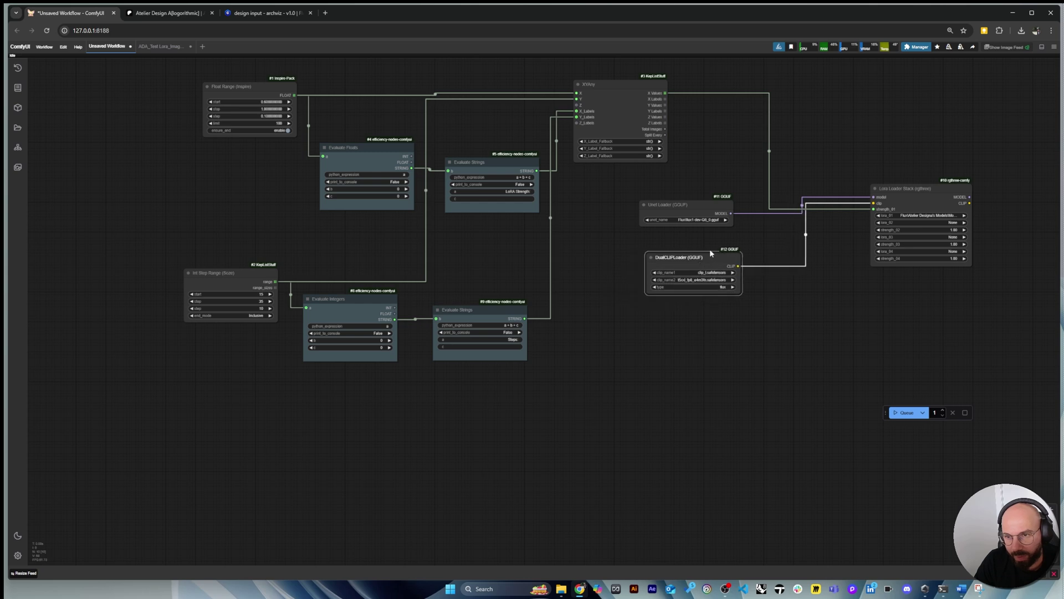
# Add a CLIP Text Encode (Prompt) node right of the Lora Loader Stack and connect the stack's CLIP output to its clip input
pyautogui.scroll(-5, 587, 268)
pyautogui.scroll(3, 756, 328)
pyautogui.scroll(1, 1032, 286)
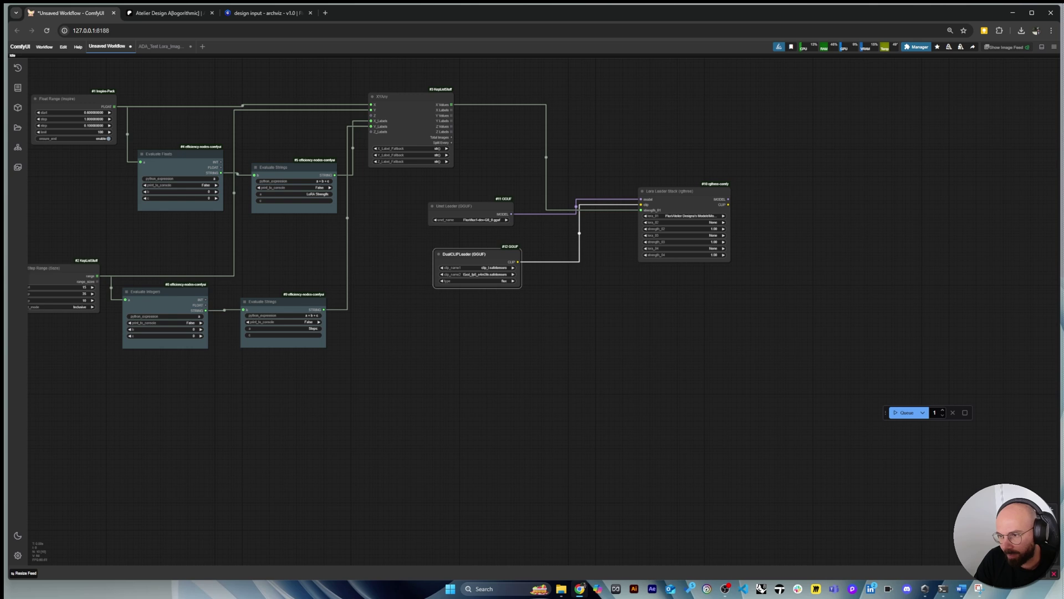
pyautogui.doubleClick(808, 291)
pyautogui.write('clip')
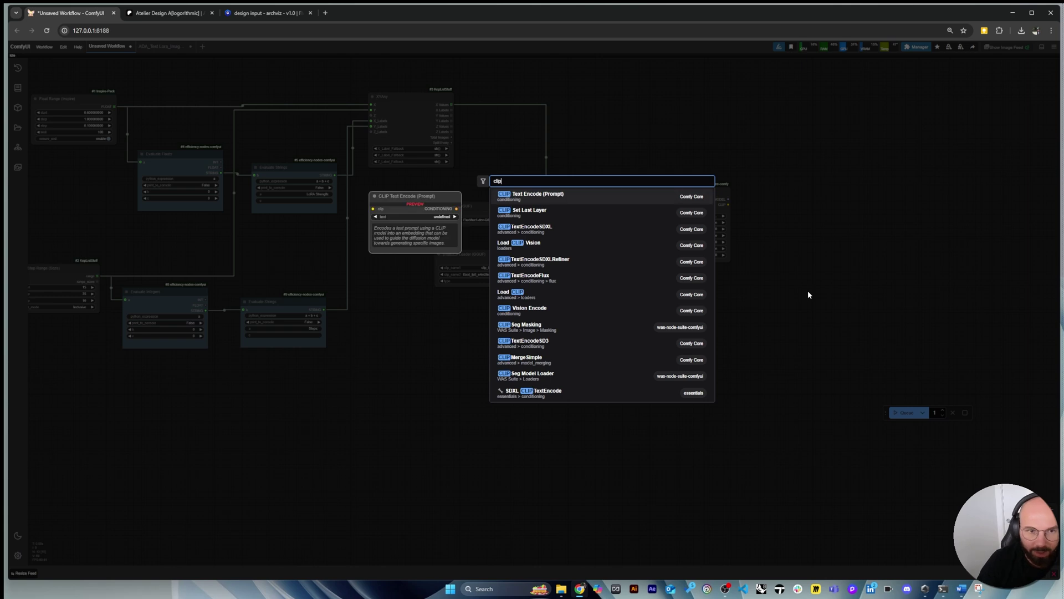
pyautogui.click(574, 201)
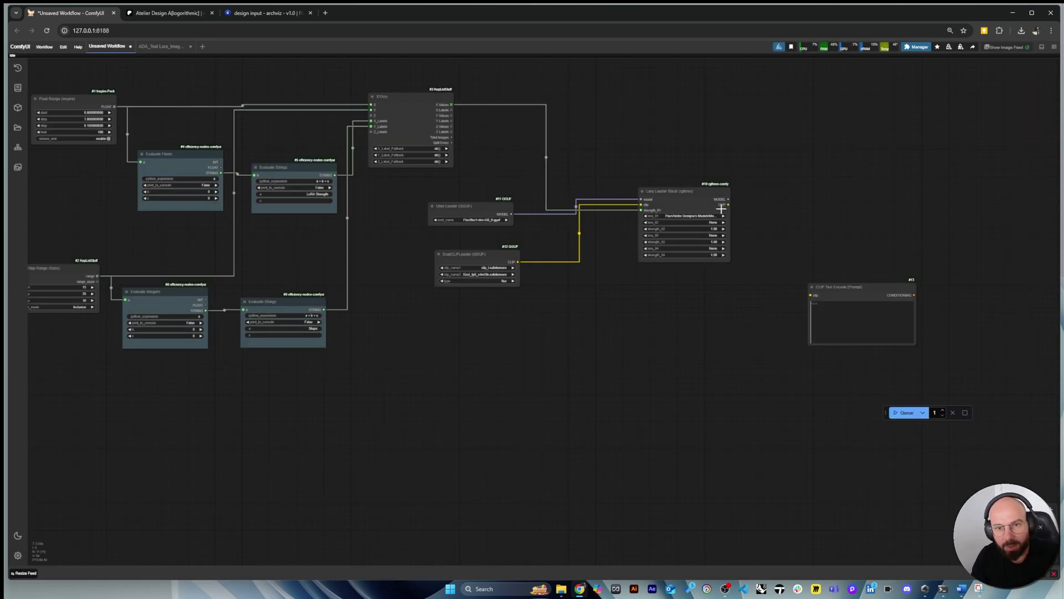
pyautogui.moveTo(731, 205); pyautogui.dragTo(816, 289)
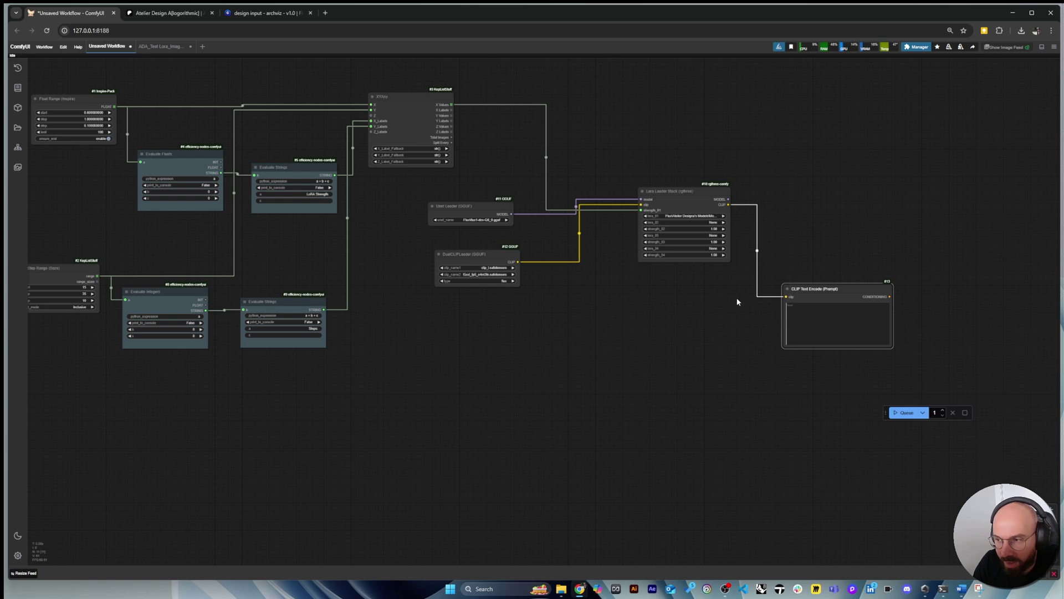
# Add a BasicScheduler node below CLIP Text Encode and connect the Lora Loader Stack's MODEL output to its model input
pyautogui.doubleClick(780, 405)
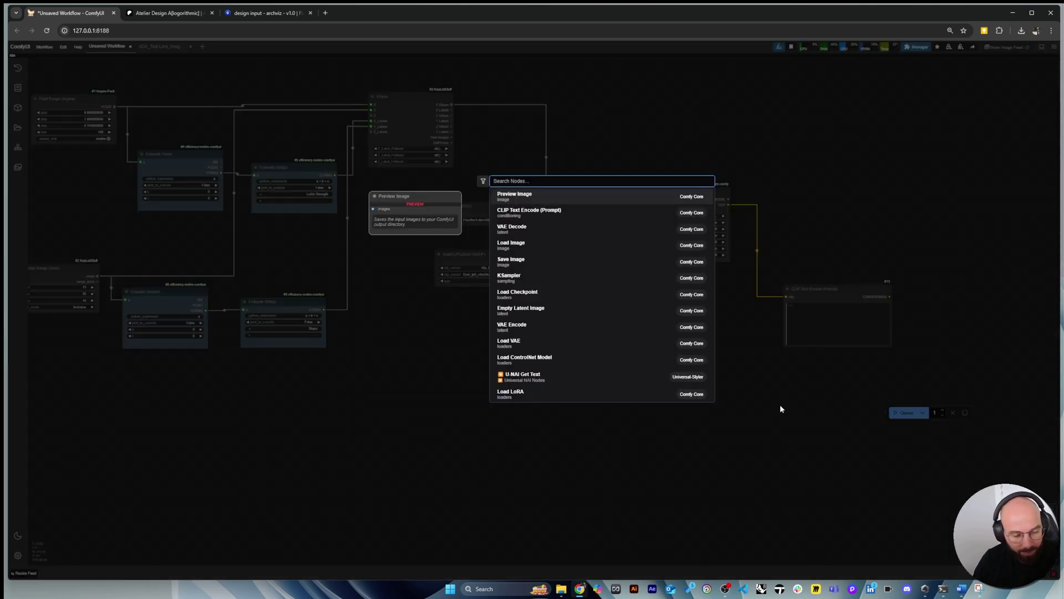
pyautogui.write('basic')
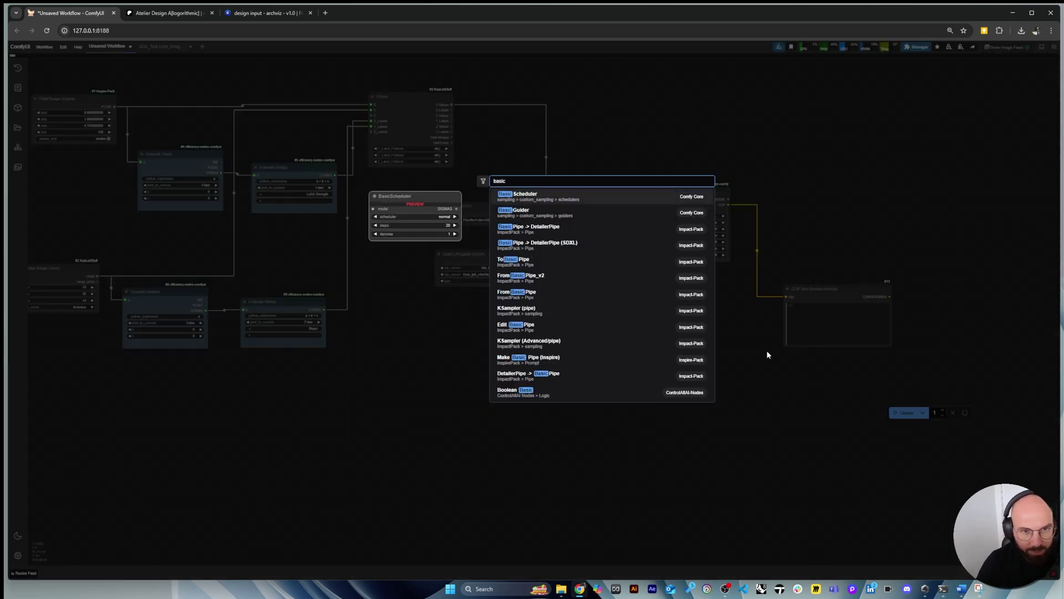
pyautogui.click(582, 204)
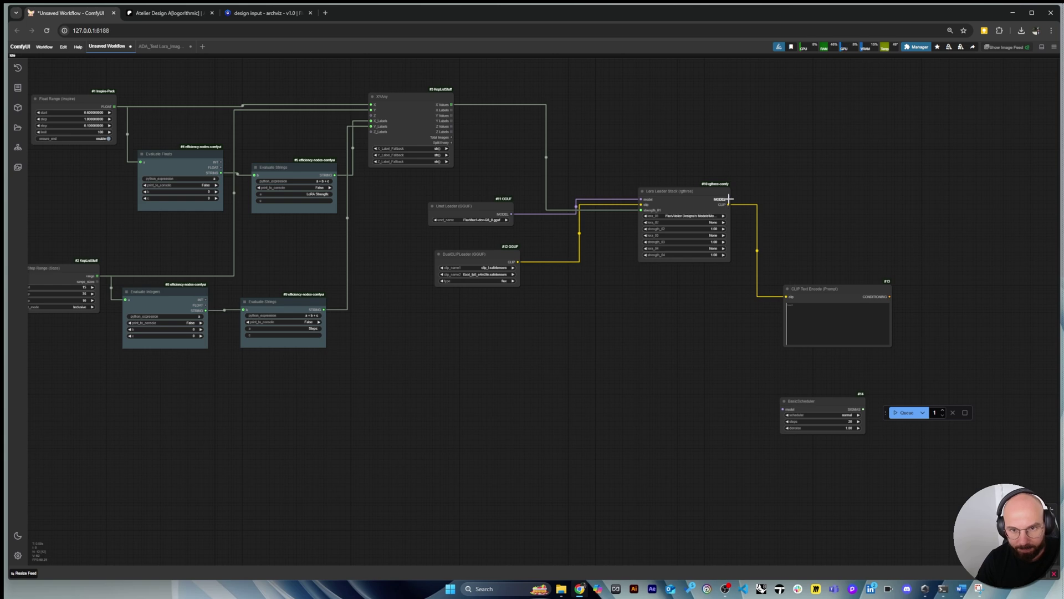
pyautogui.moveTo(728, 200); pyautogui.dragTo(809, 390)
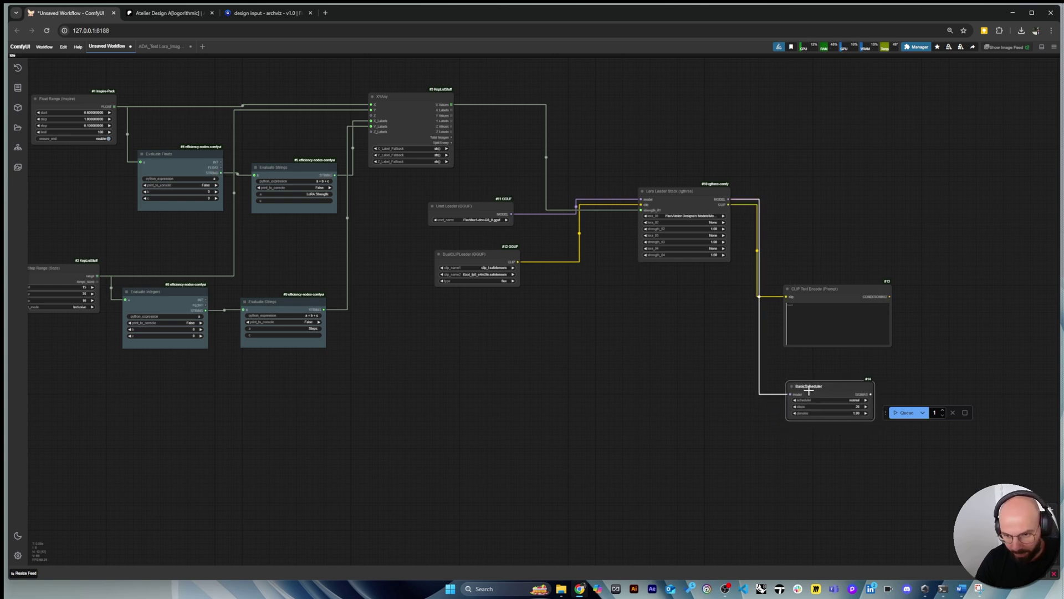
pyautogui.scroll(4, 852, 455)
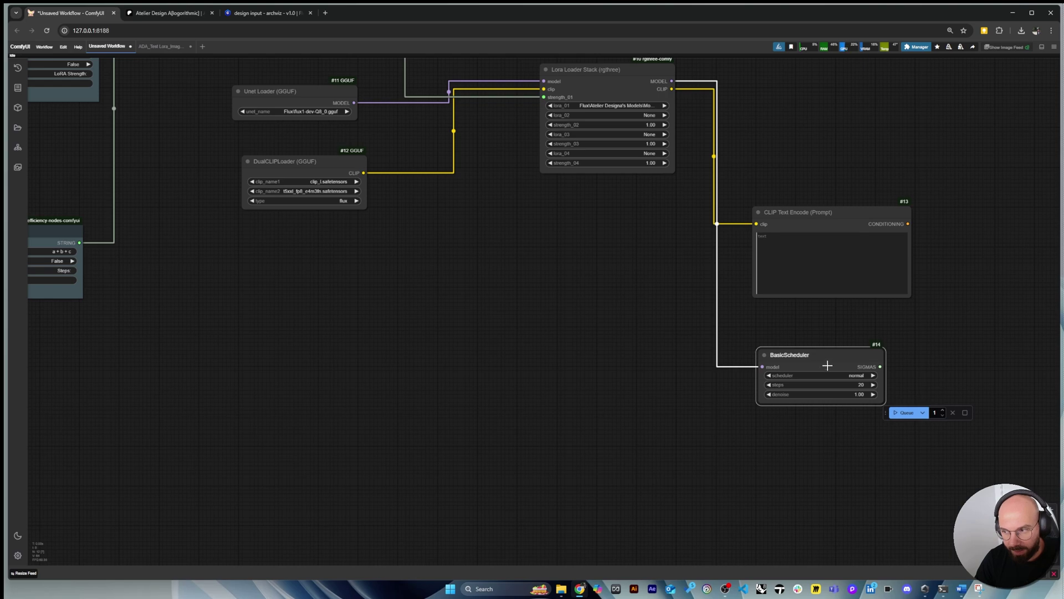
pyautogui.moveTo(834, 359); pyautogui.dragTo(804, 363)
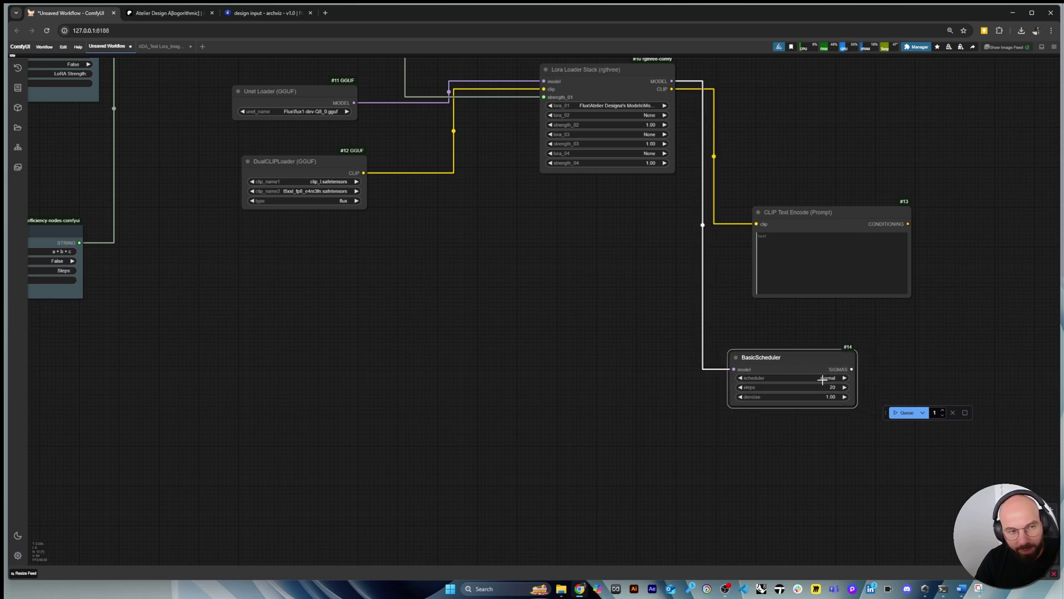
# Convert the BasicScheduler's steps widget to an input
pyautogui.scroll(-2, 820, 399)
pyautogui.scroll(3, 832, 389)
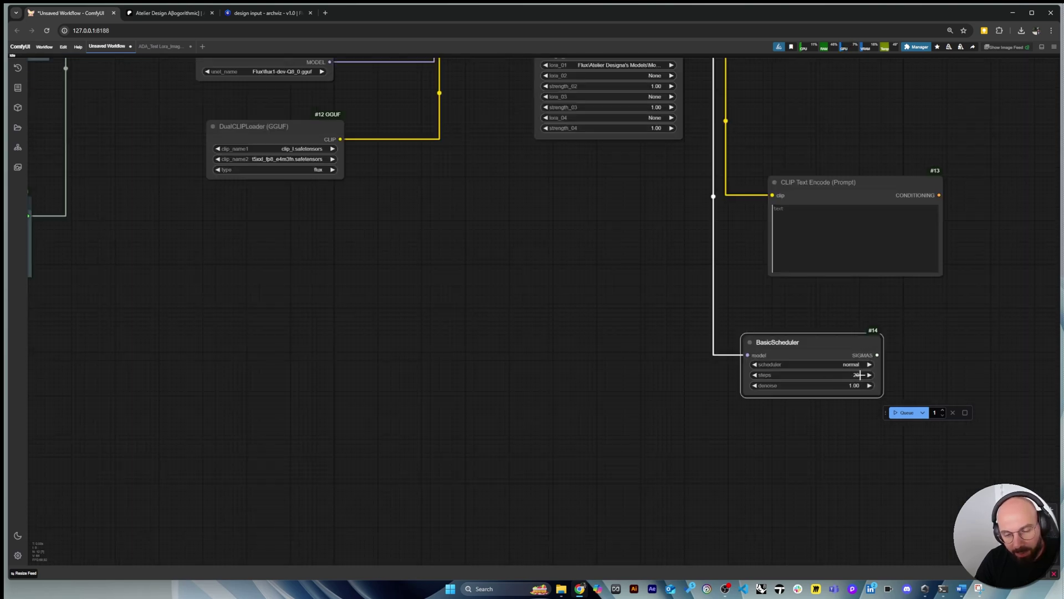
pyautogui.scroll(-5, 887, 374)
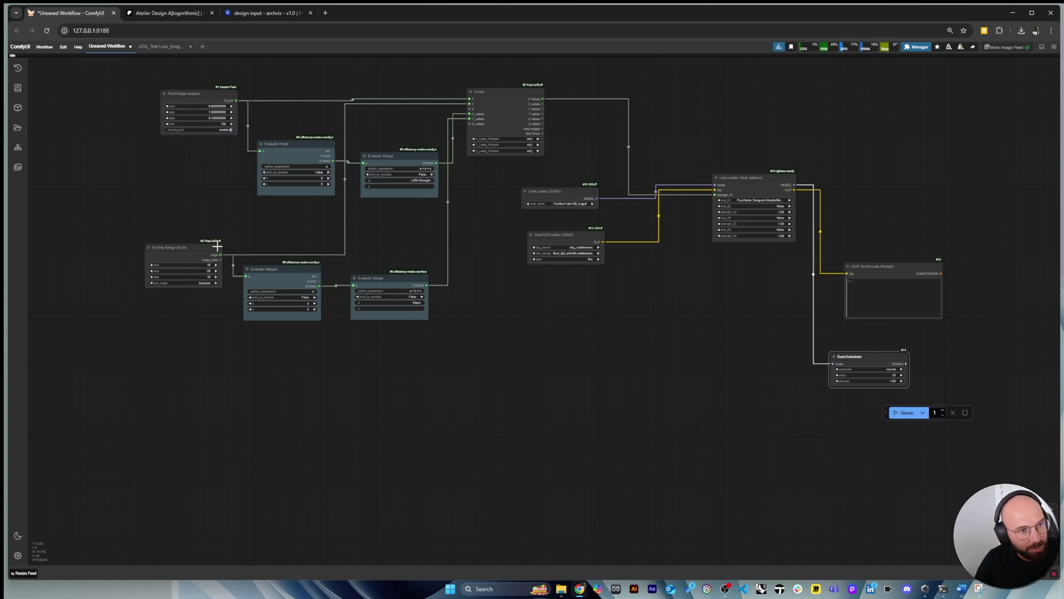
pyautogui.scroll(3, 185, 276)
pyautogui.scroll(-2, 194, 280)
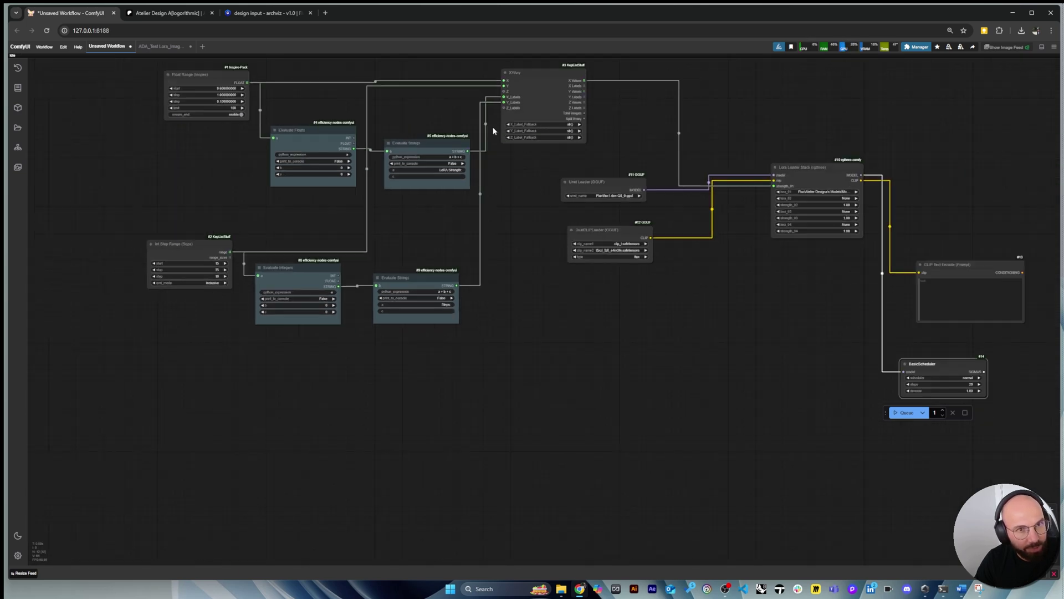
pyautogui.scroll(-3, 363, 101)
pyautogui.scroll(5, 864, 296)
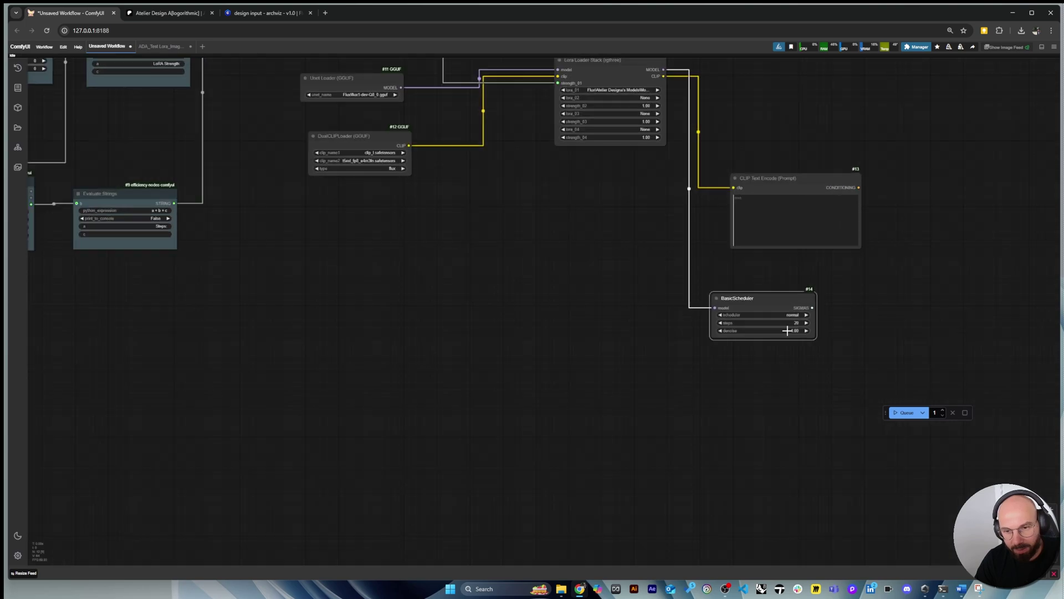
pyautogui.scroll(3, 761, 321)
pyautogui.scroll(4, 776, 319)
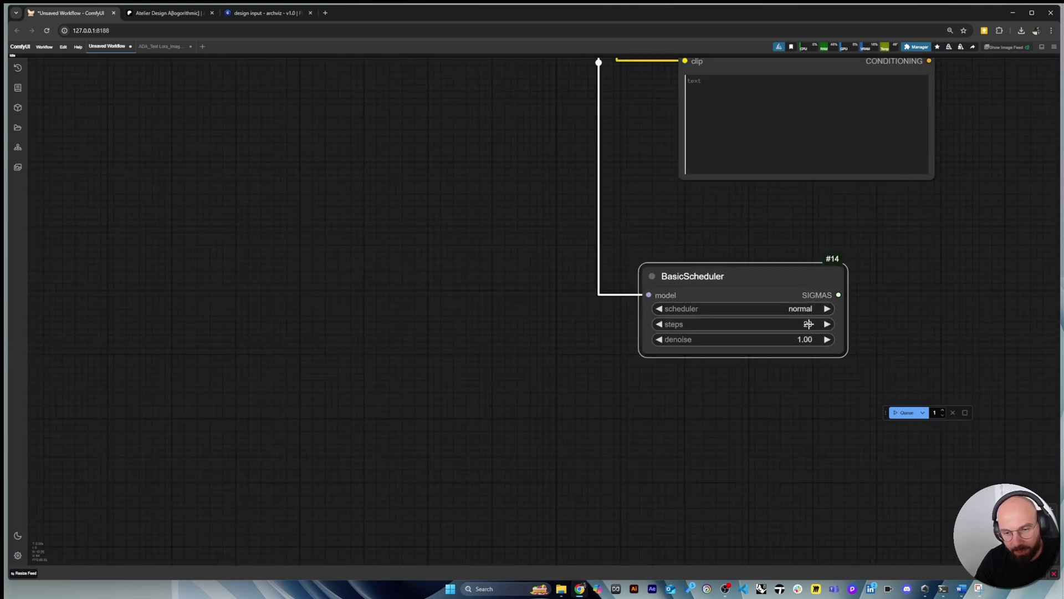
pyautogui.scroll(4, 788, 321)
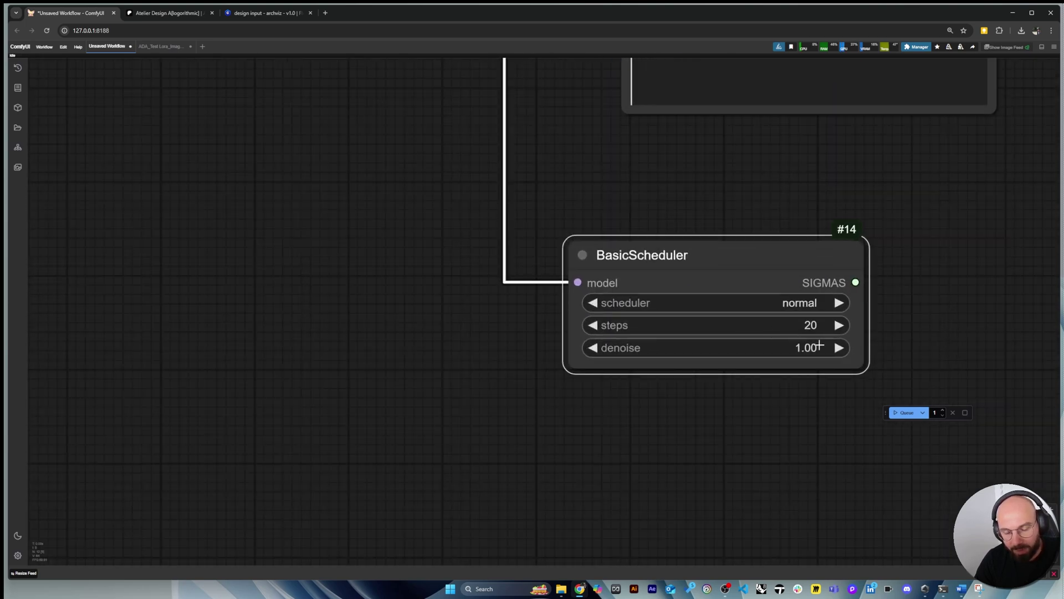
pyautogui.scroll(-4, 819, 344)
pyautogui.scroll(-1, 819, 344)
pyautogui.rightClick(768, 291)
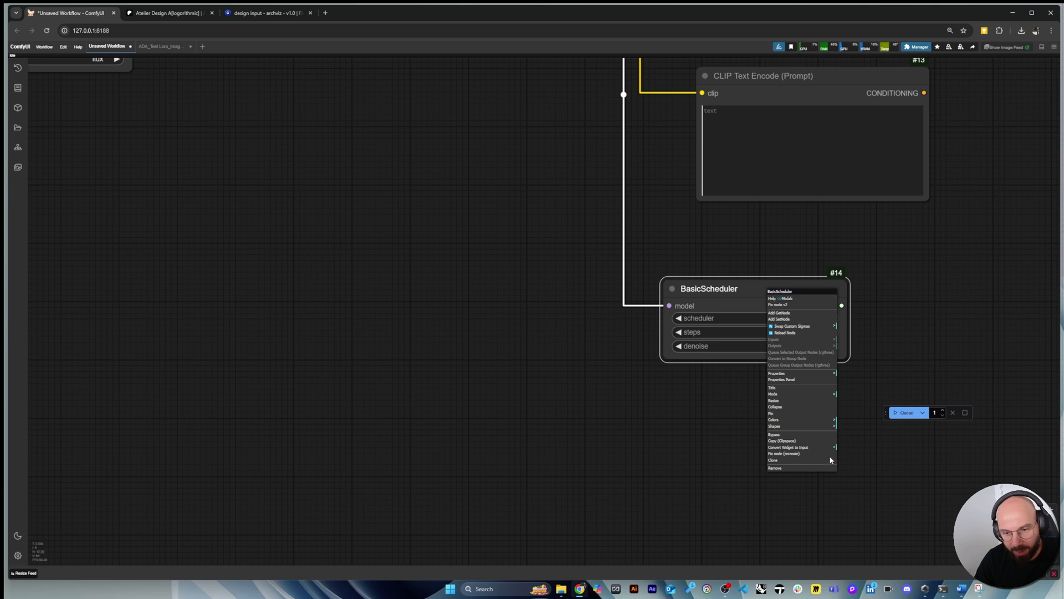
pyautogui.click(808, 448)
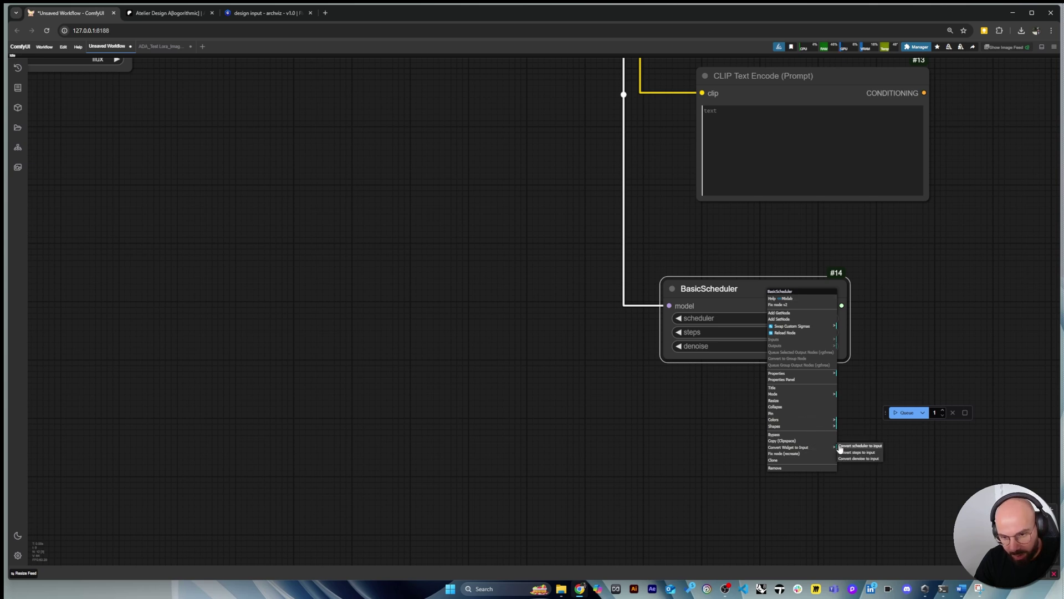
pyautogui.click(858, 453)
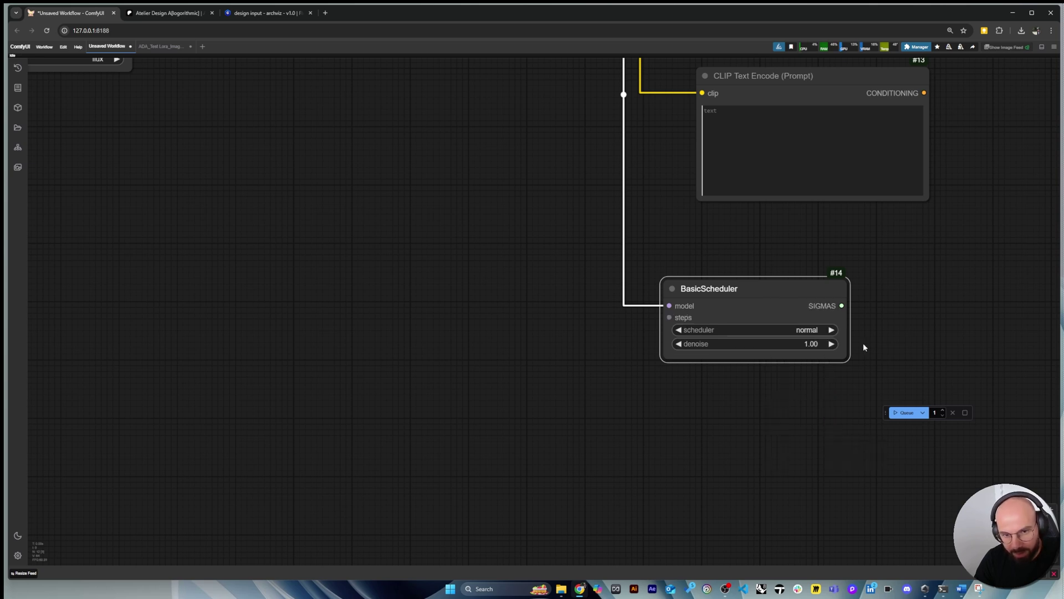
# Connect XYAny's Y Values output to the BasicScheduler's steps input
pyautogui.scroll(-3, 906, 328)
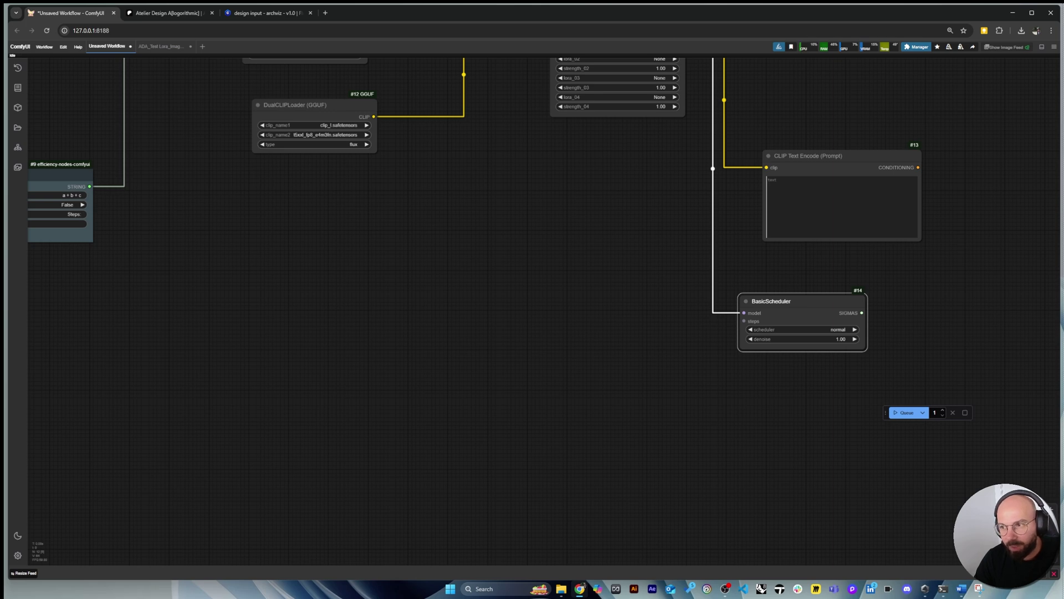
pyautogui.scroll(-6, 880, 363)
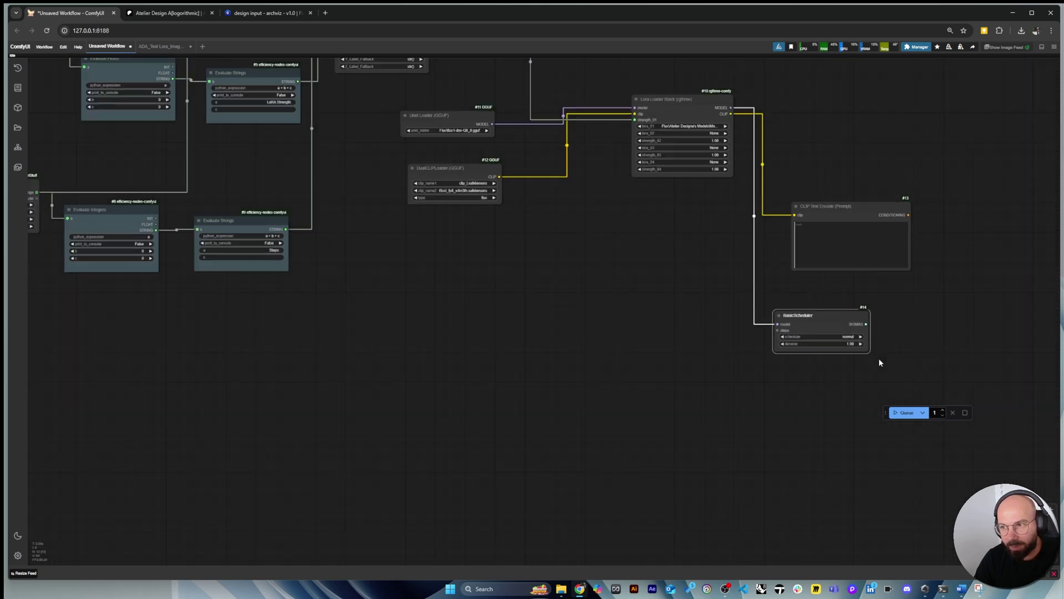
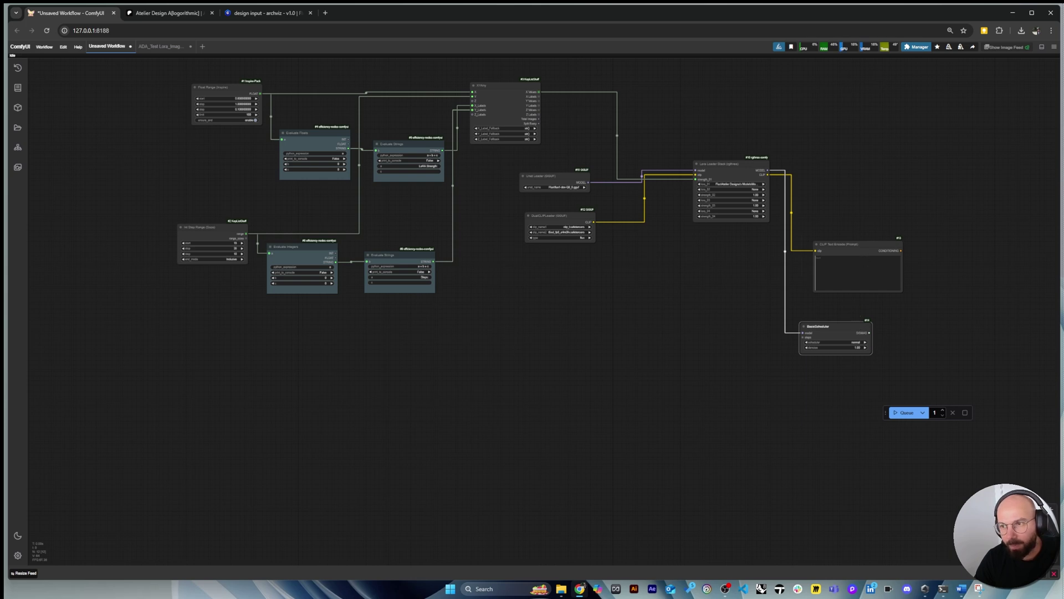
pyautogui.scroll(6, 555, 93)
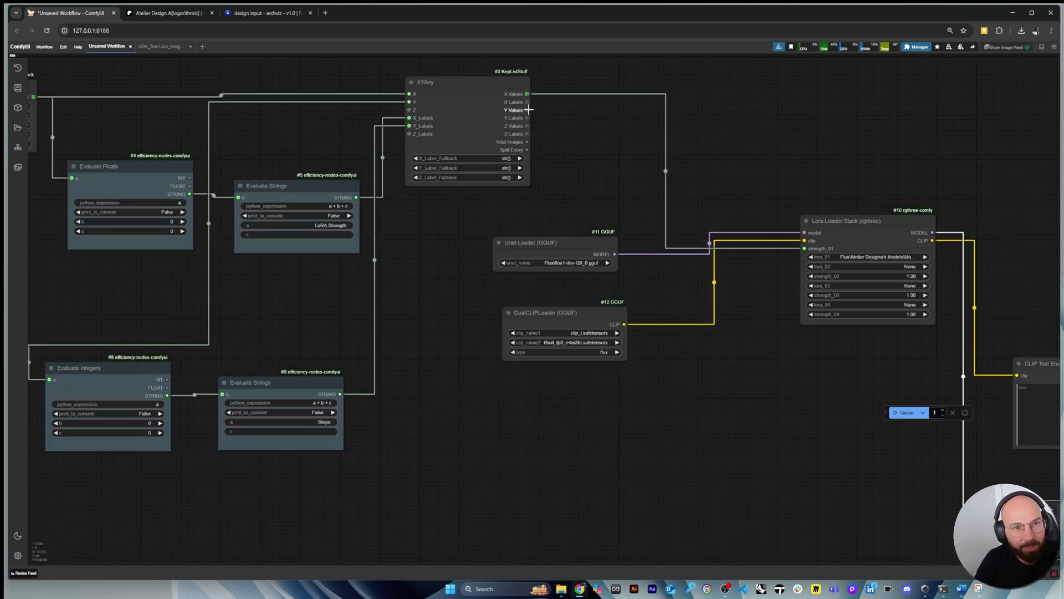
pyautogui.moveTo(529, 110); pyautogui.dragTo(820, 295)
pyautogui.scroll(-4, 577, 88)
pyautogui.scroll(2, 776, 362)
pyautogui.scroll(5, 824, 361)
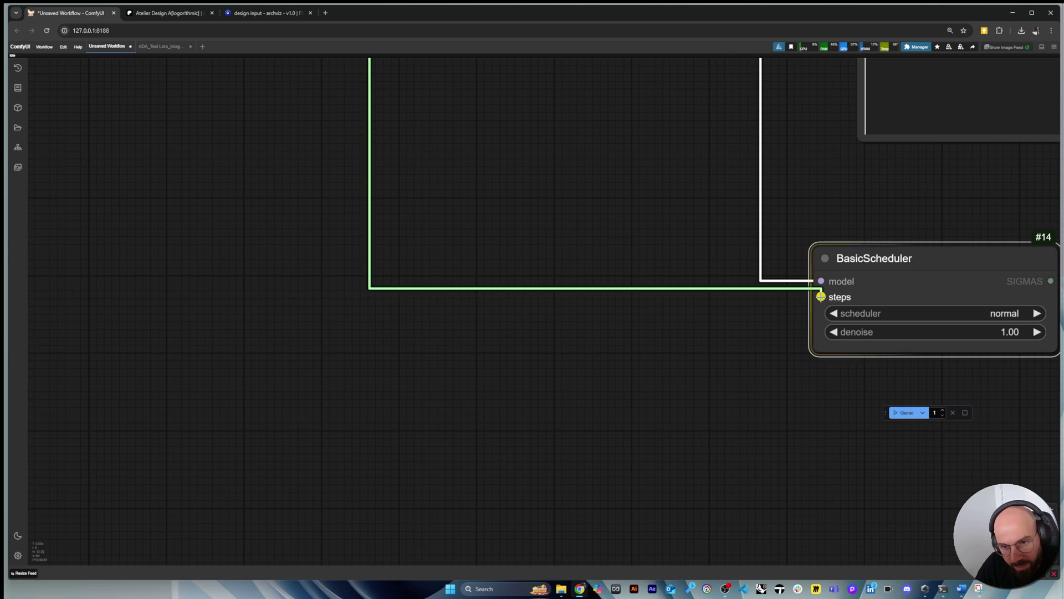
pyautogui.scroll(-3, 625, 340)
pyautogui.scroll(-8, 572, 346)
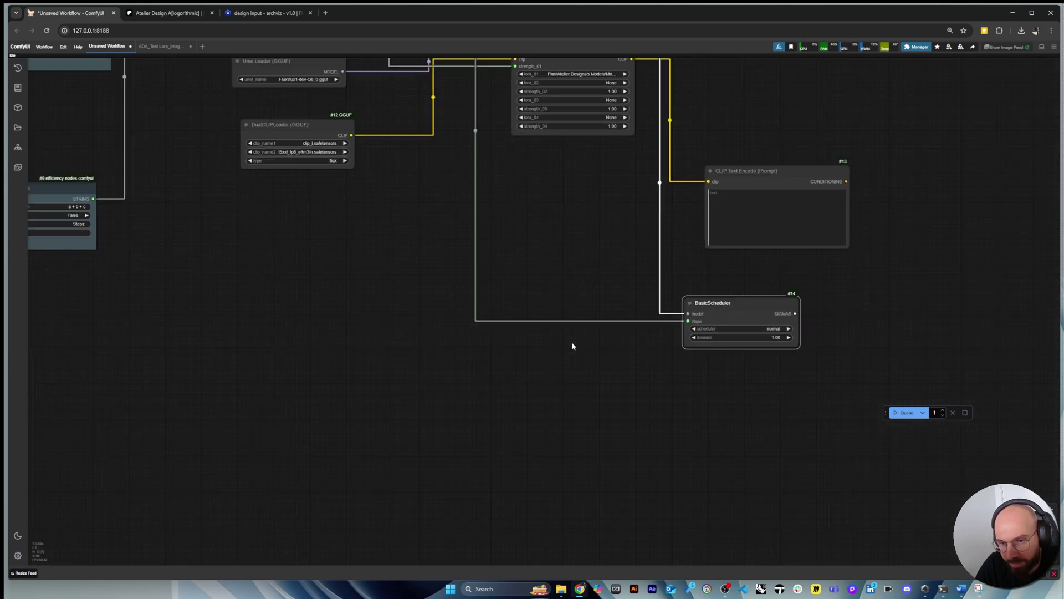
pyautogui.moveTo(702, 324)
pyautogui.mouseDown()
pyautogui.moveTo(724, 312)
pyautogui.moveTo(709, 321)
pyautogui.mouseUp()
pyautogui.scroll(4, 721, 355)
pyautogui.scroll(-7, 857, 334)
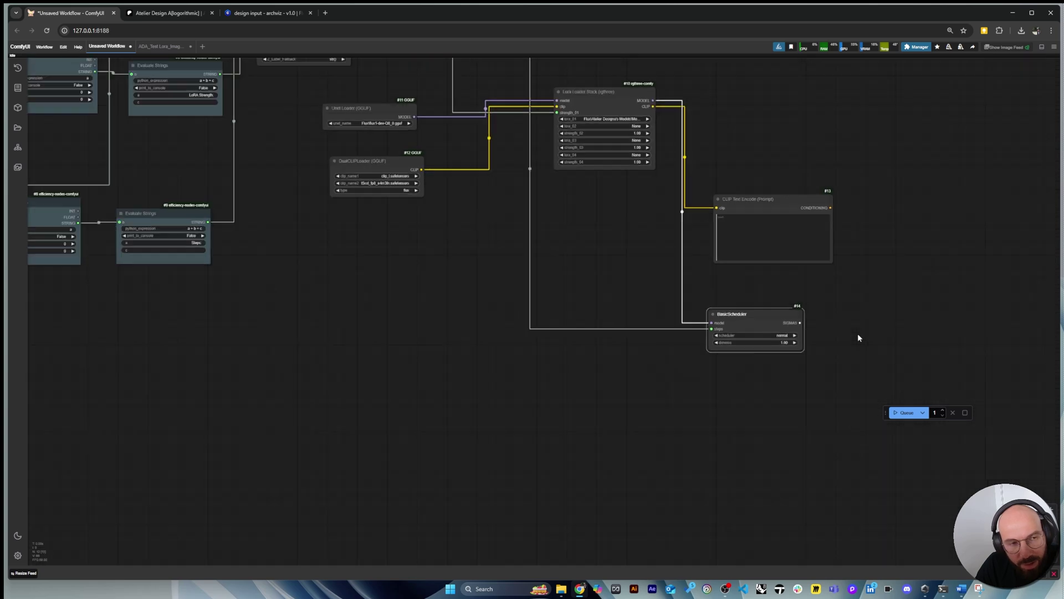
# Nudge the BasicScheduler node slightly up and left beneath the CLIP Text Encode node
pyautogui.scroll(3, 439, 122)
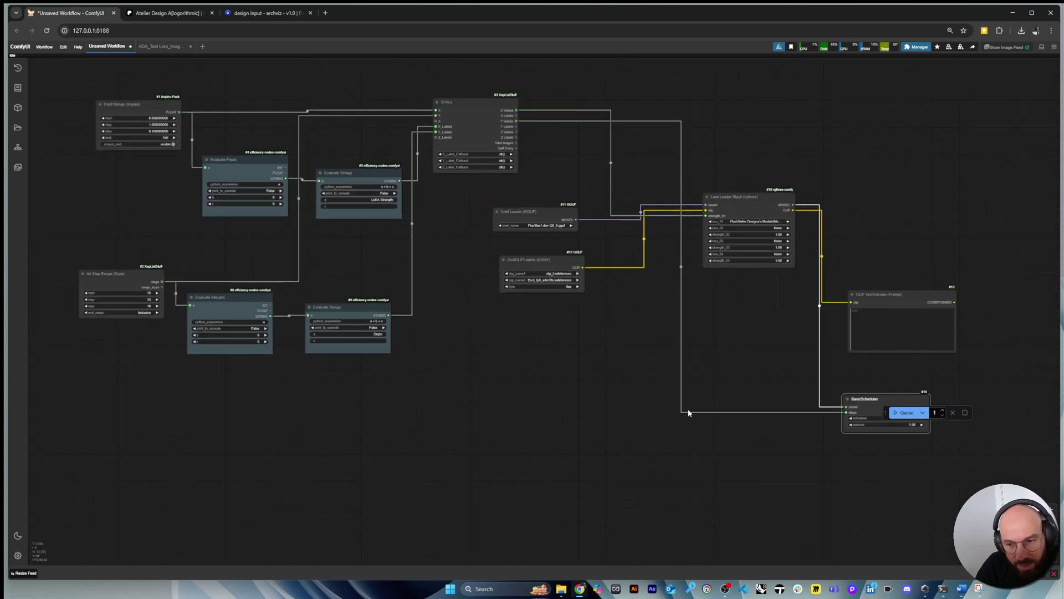
pyautogui.scroll(-2, 693, 416)
pyautogui.scroll(5, 887, 432)
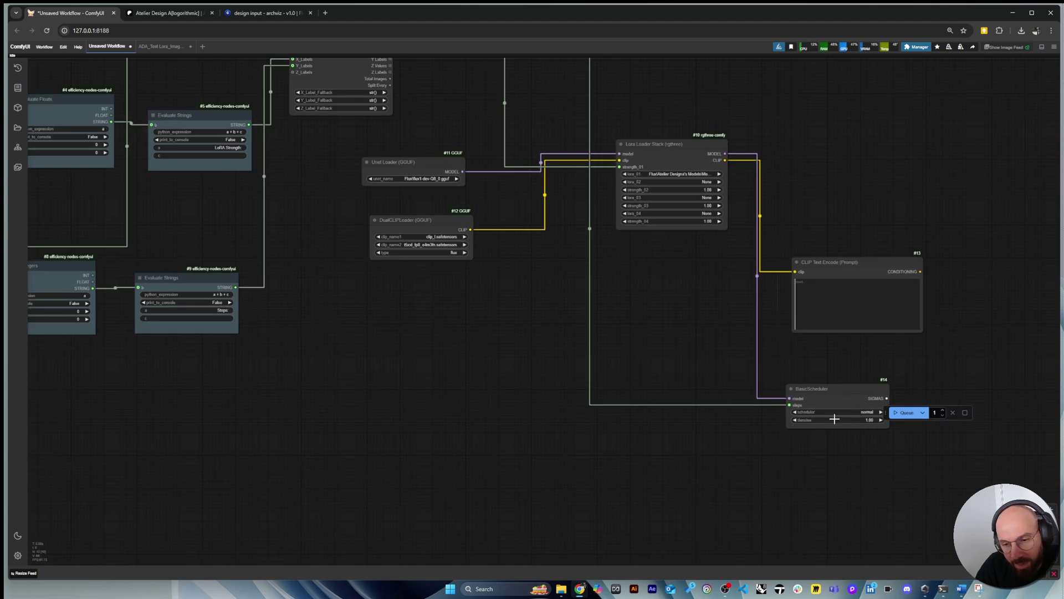
pyautogui.scroll(-1, 821, 444)
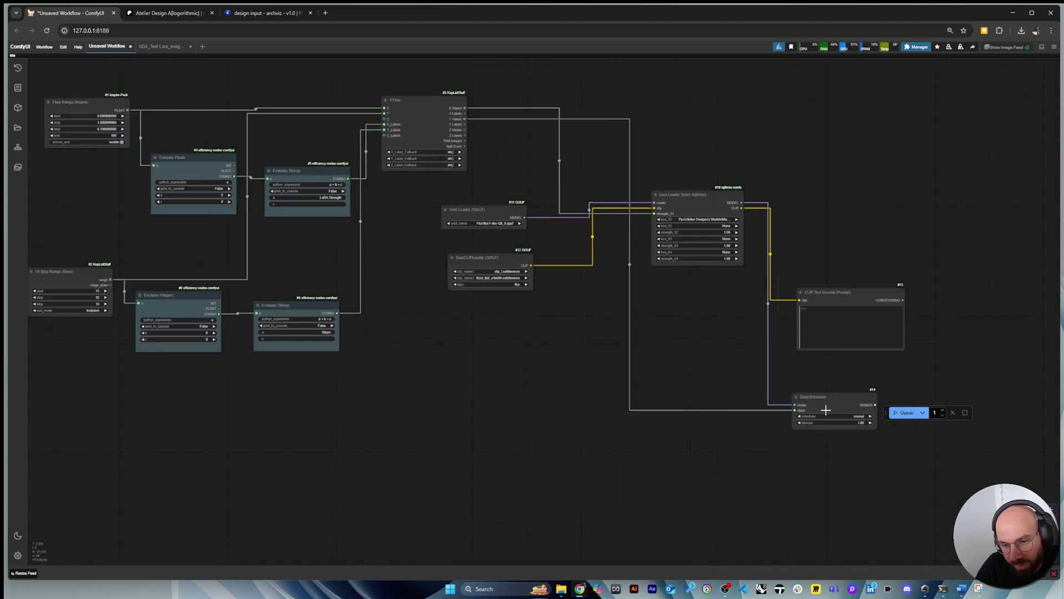
pyautogui.moveTo(826, 410); pyautogui.dragTo(819, 406)
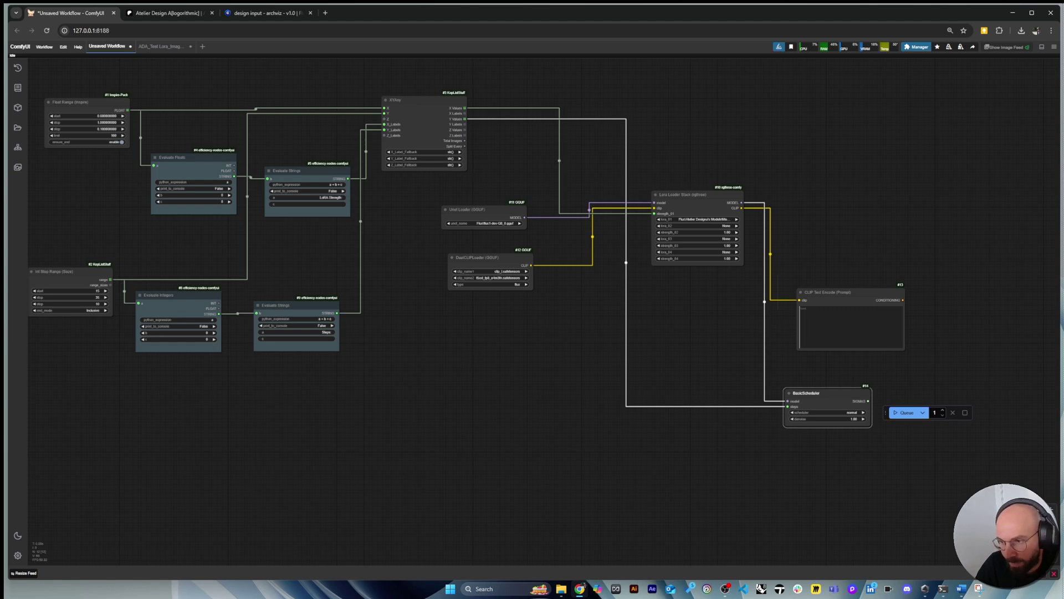
# Add a SamplerCustomAdvanced node well to the right of the CLIP Text Encode (Prompt) node
pyautogui.scroll(-3, 440, 330)
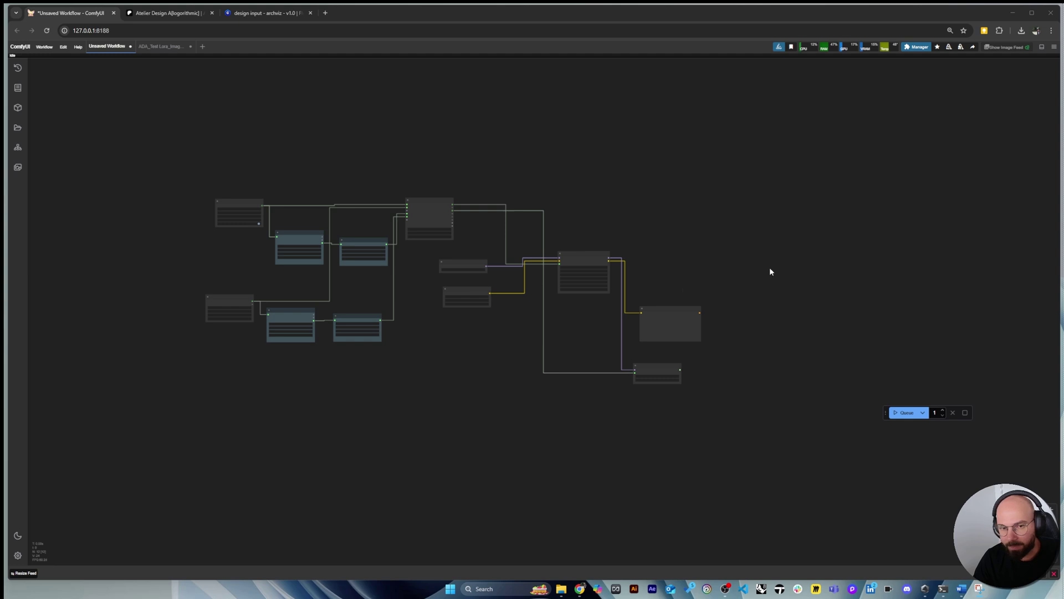
pyautogui.scroll(6, 749, 326)
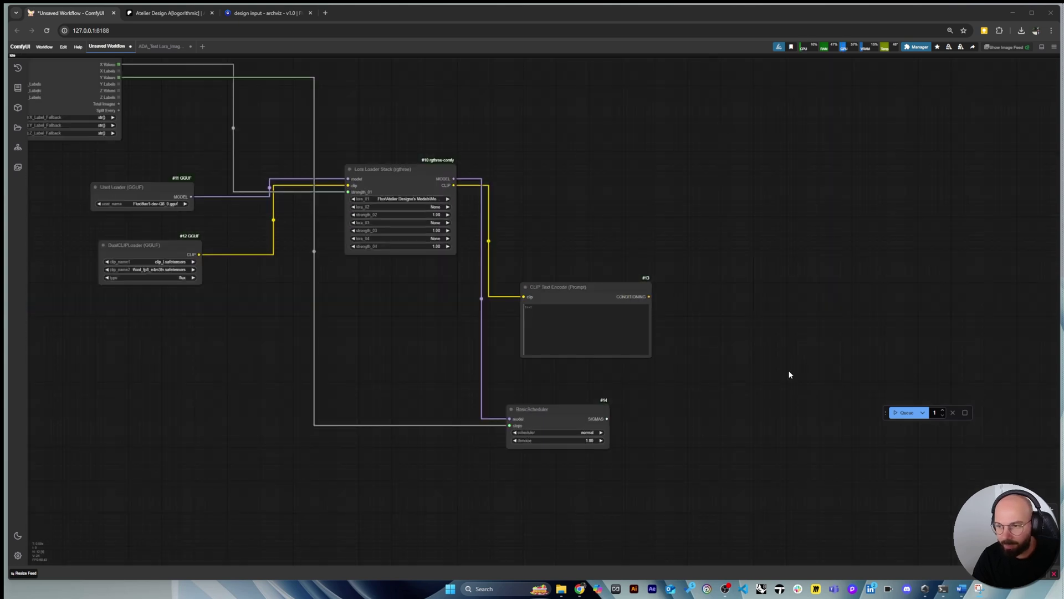
pyautogui.scroll(-3, 561, 374)
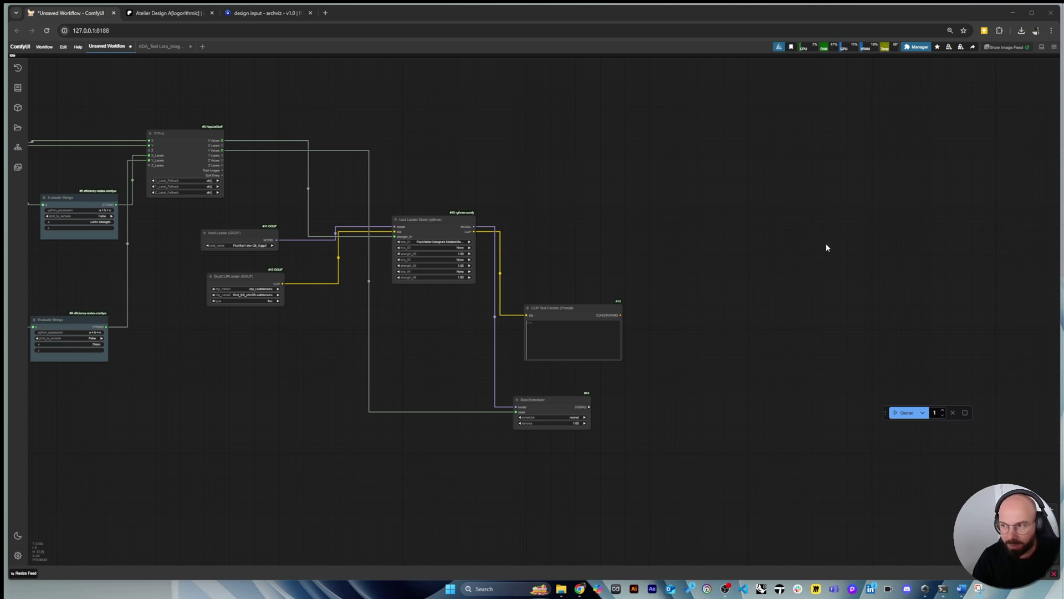
pyautogui.doubleClick(736, 279)
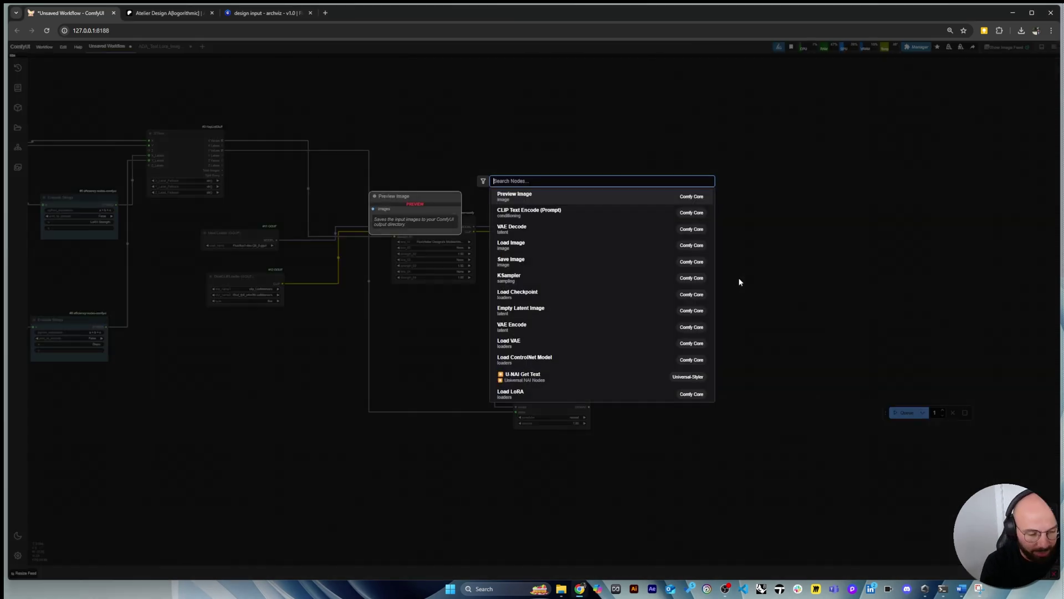
pyautogui.write('sampl')
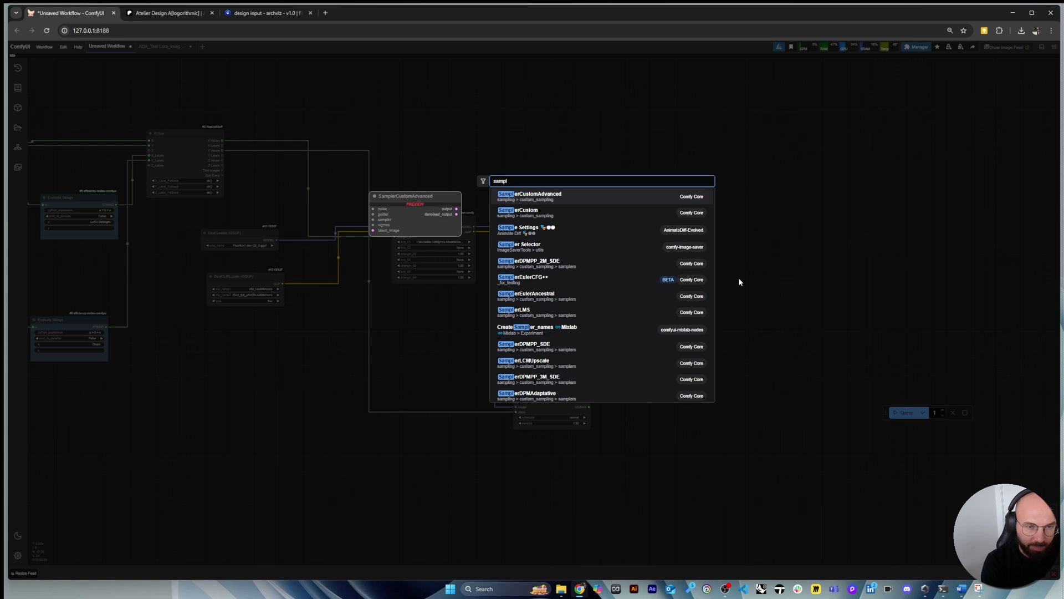
pyautogui.write('eCusto')
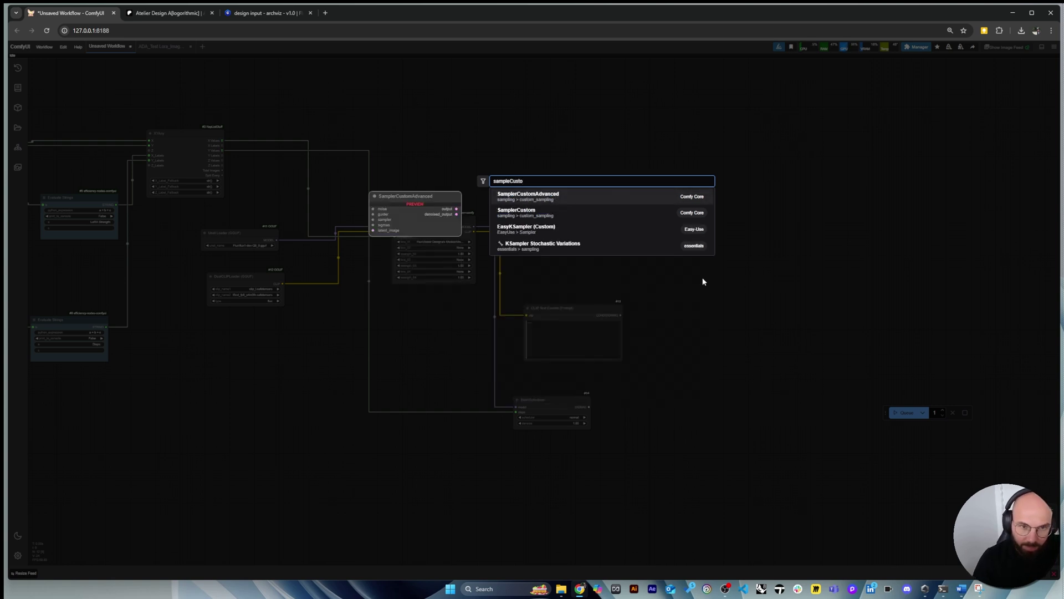
pyautogui.click(613, 196)
pyautogui.moveTo(763, 297); pyautogui.dragTo(795, 293)
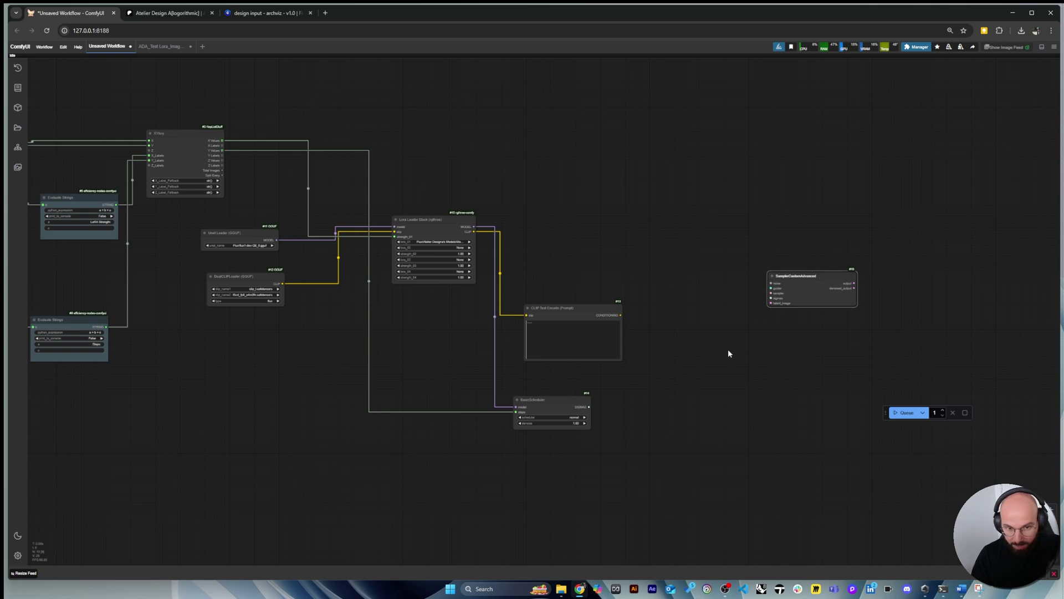
# Connect the BasicScheduler's SIGMAS output to SamplerCustomAdvanced's sigmas input and adjust the positions of the sampler and CLIP Text Encode nodes
pyautogui.scroll(2, 729, 352)
pyautogui.moveTo(521, 433); pyautogui.dragTo(791, 274)
pyautogui.moveTo(833, 238); pyautogui.dragTo(903, 276)
pyautogui.moveTo(481, 299); pyautogui.dragTo(487, 277)
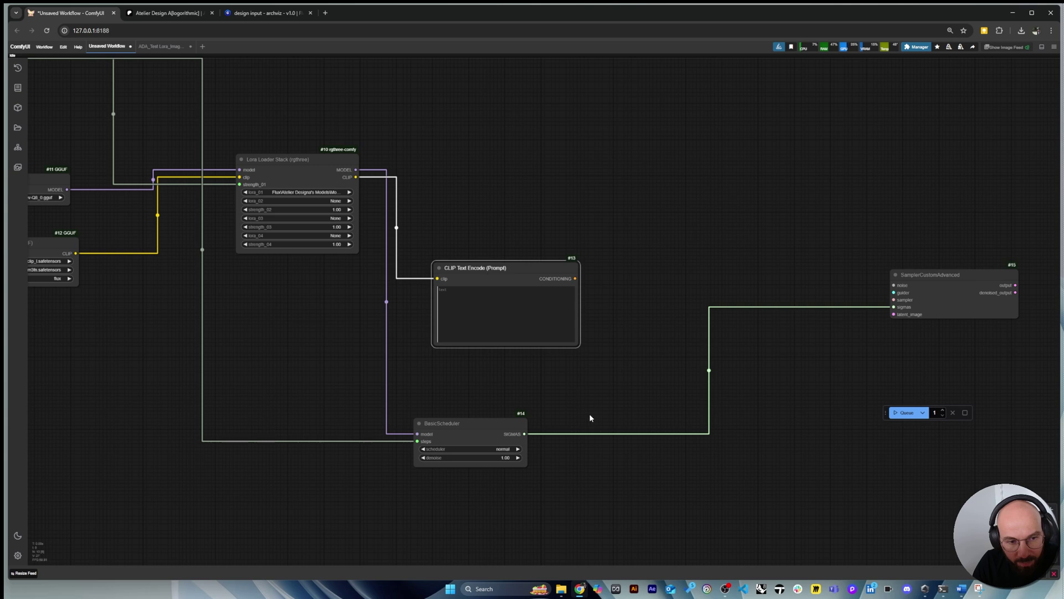
# Add a BasicGuider node, feed it the Lora Loader Stack's MODEL output, and connect its GUIDER output to SamplerCustomAdvanced's guider input
pyautogui.scroll(-1, 640, 372)
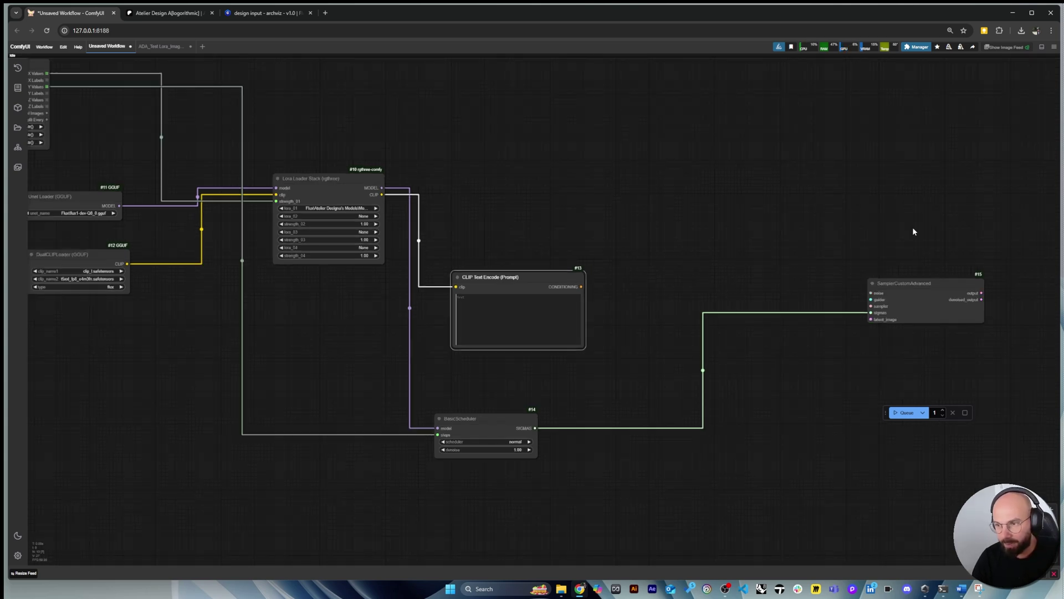
pyautogui.doubleClick(747, 204)
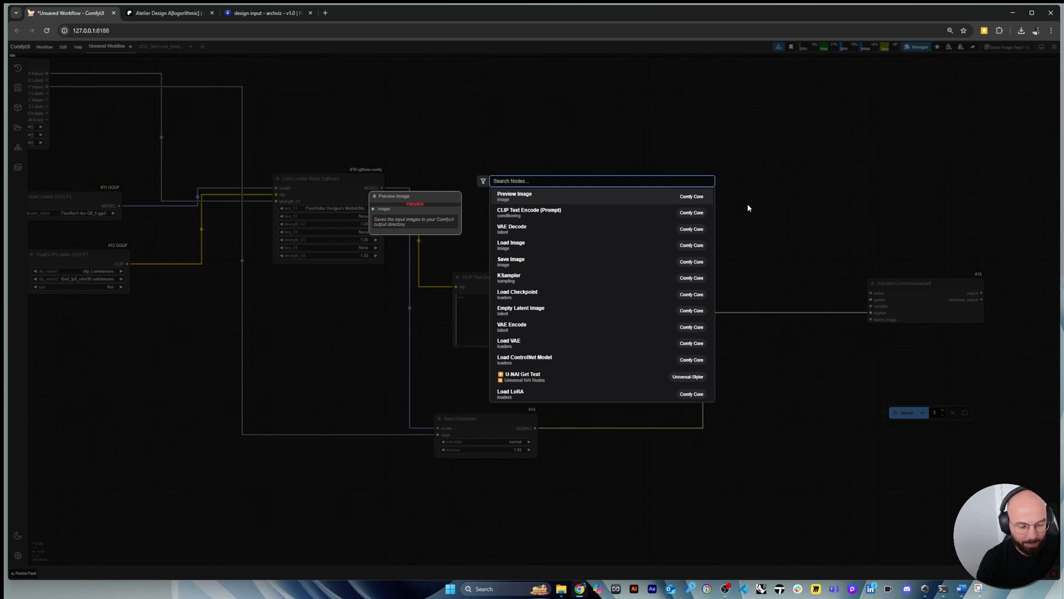
pyautogui.write('basic gui')
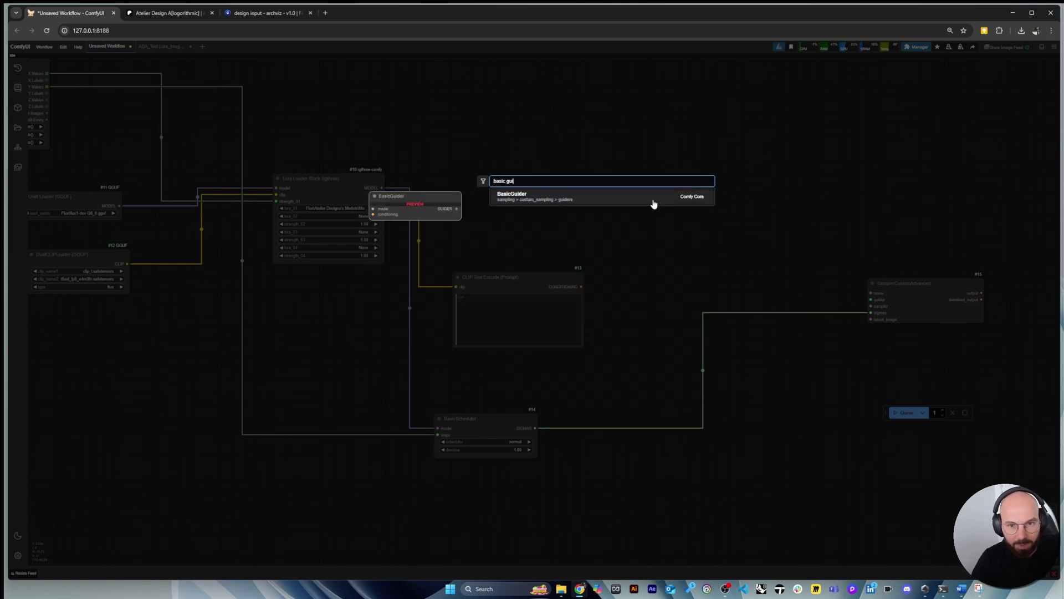
pyautogui.click(655, 204)
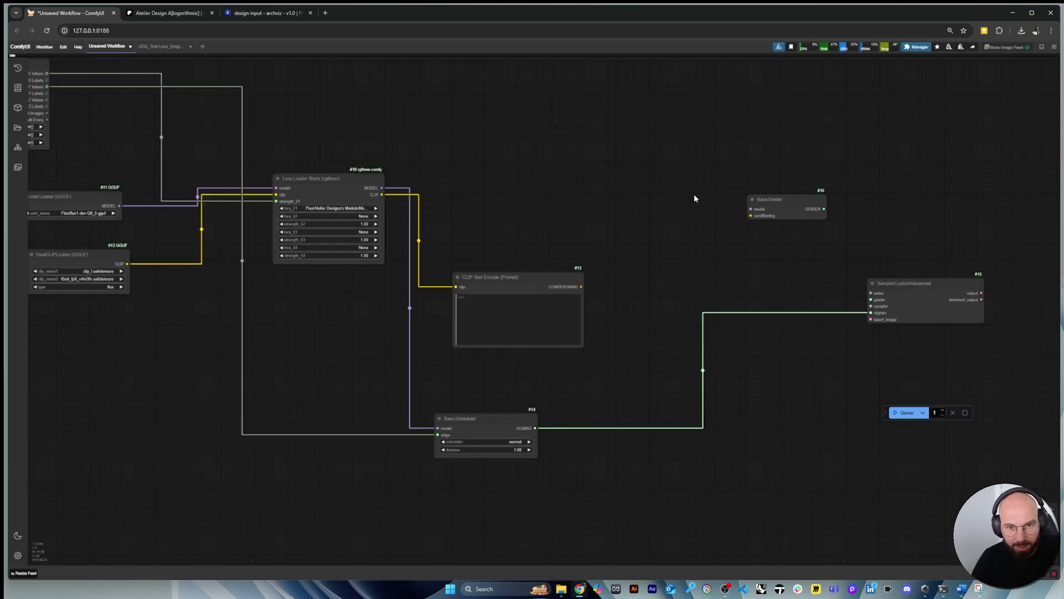
pyautogui.scroll(2, 685, 214)
pyautogui.moveTo(317, 182); pyautogui.dragTo(910, 317)
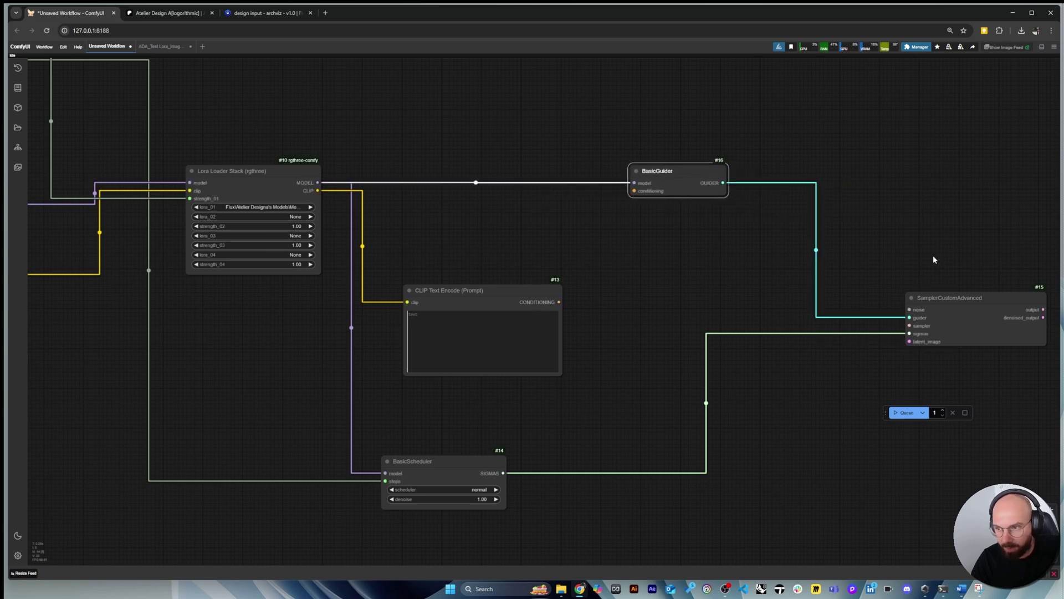
pyautogui.click(891, 195)
# Add a FluxGuidance node and connect it between CLIP Text Encode's CONDITIONING output and BasicGuider's conditioning input
pyautogui.scroll(-2, 891, 194)
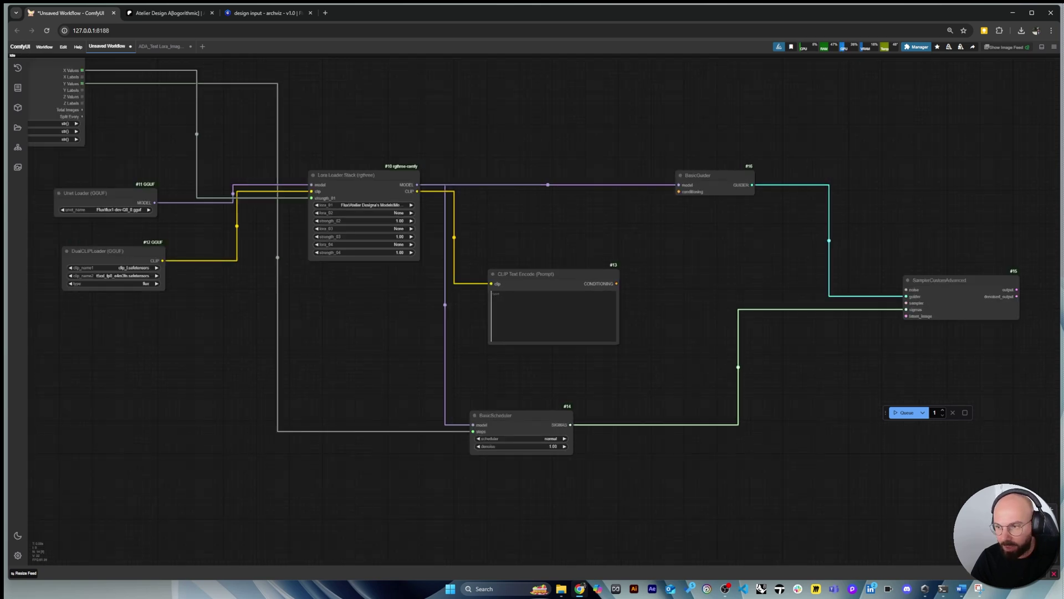
pyautogui.doubleClick(668, 302)
pyautogui.write('flu')
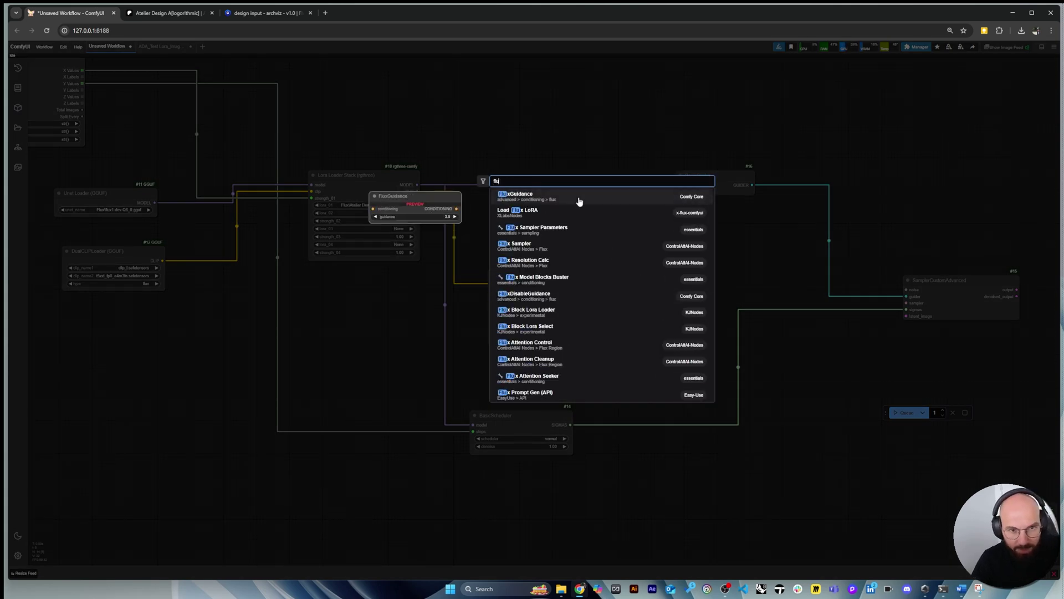
pyautogui.click(579, 201)
pyautogui.scroll(3, 648, 289)
pyautogui.moveTo(734, 301); pyautogui.dragTo(698, 287)
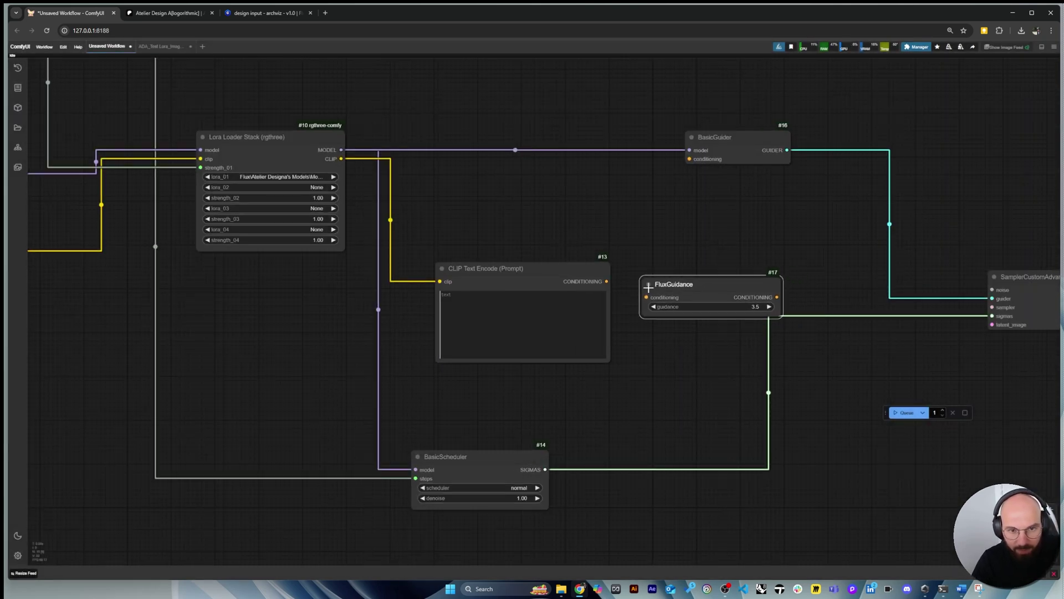
pyautogui.moveTo(606, 282); pyautogui.dragTo(671, 260)
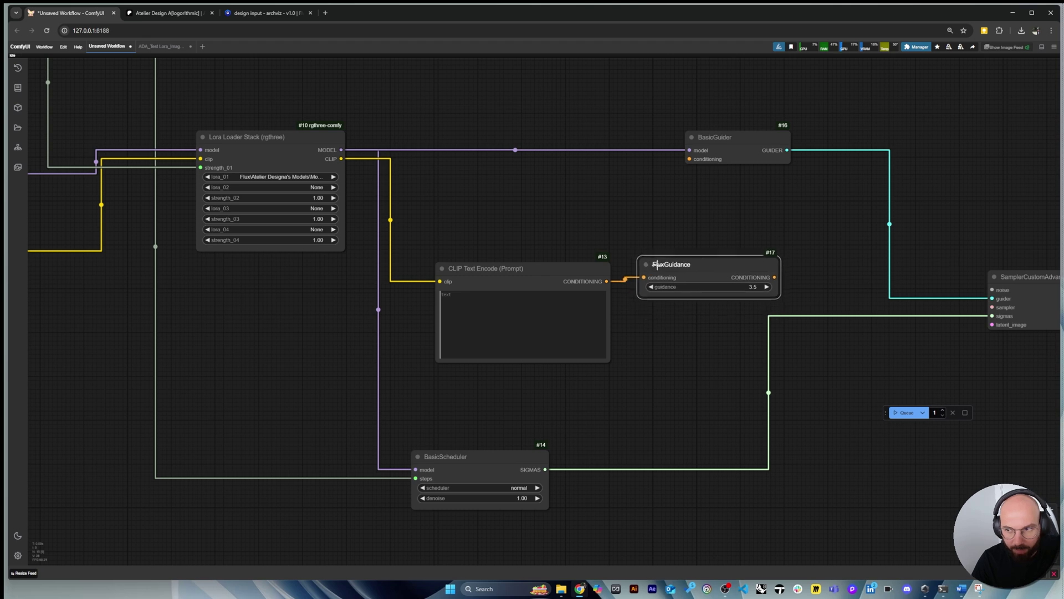
pyautogui.moveTo(775, 276); pyautogui.dragTo(835, 153)
pyautogui.click(940, 283)
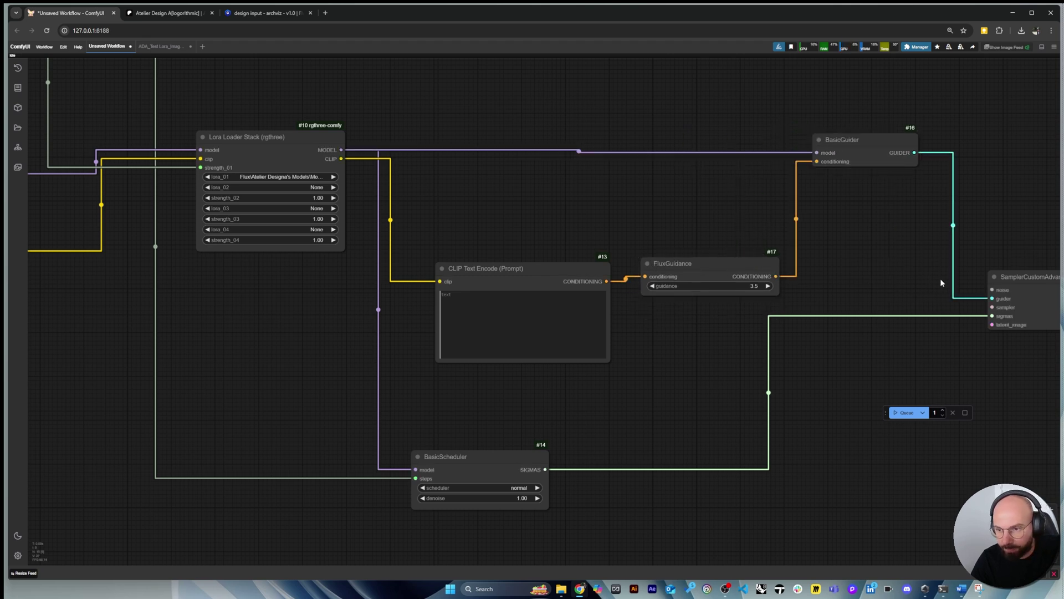
# Add a KSamplerSelect node below SamplerCustomAdvanced and connect its SAMPLER output to the sampler input
pyautogui.doubleClick(869, 376)
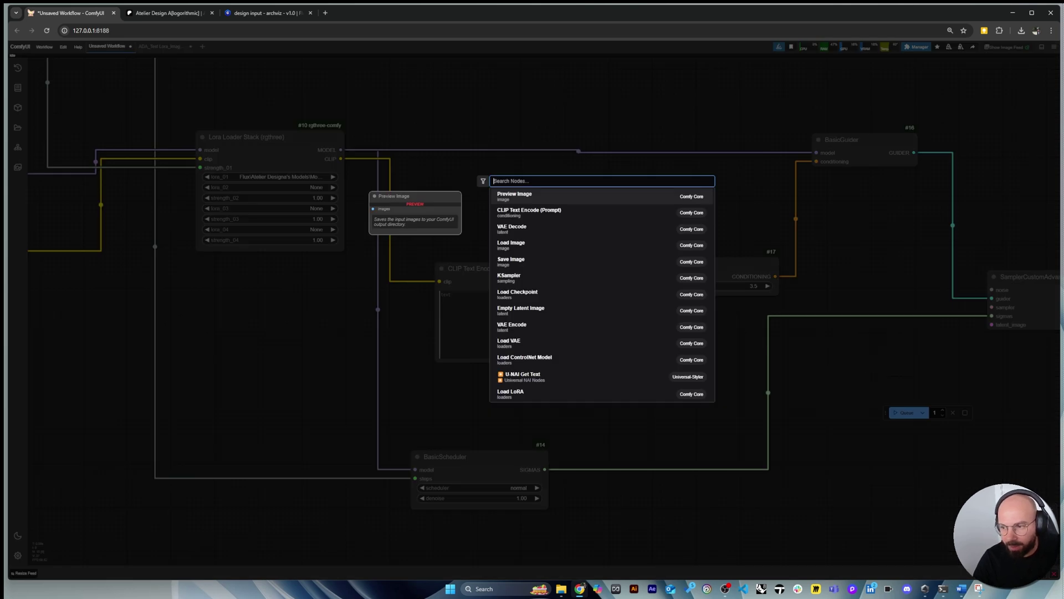
pyautogui.write('ksample')
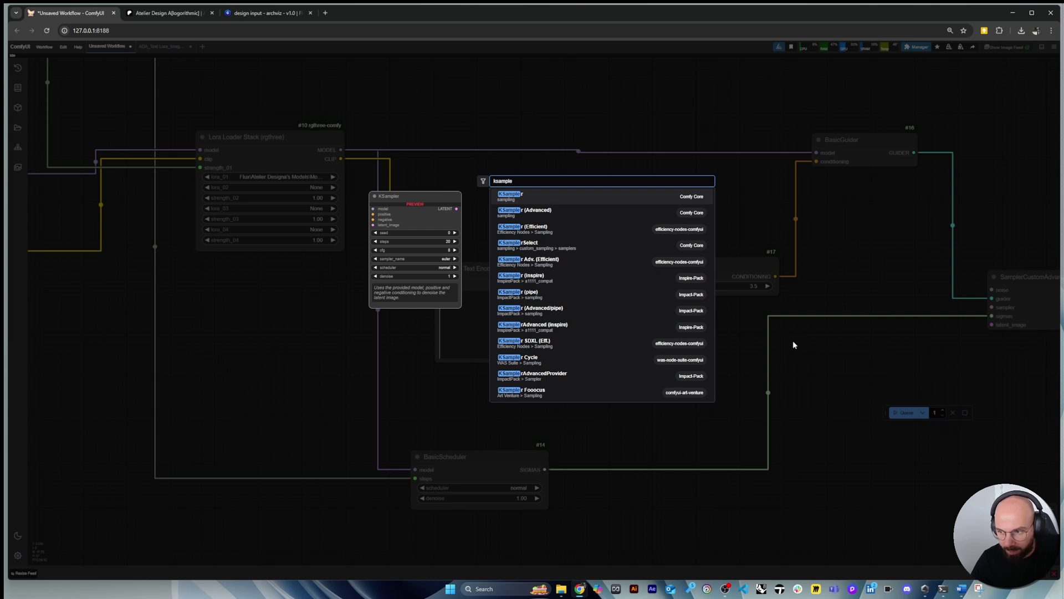
pyautogui.click(530, 248)
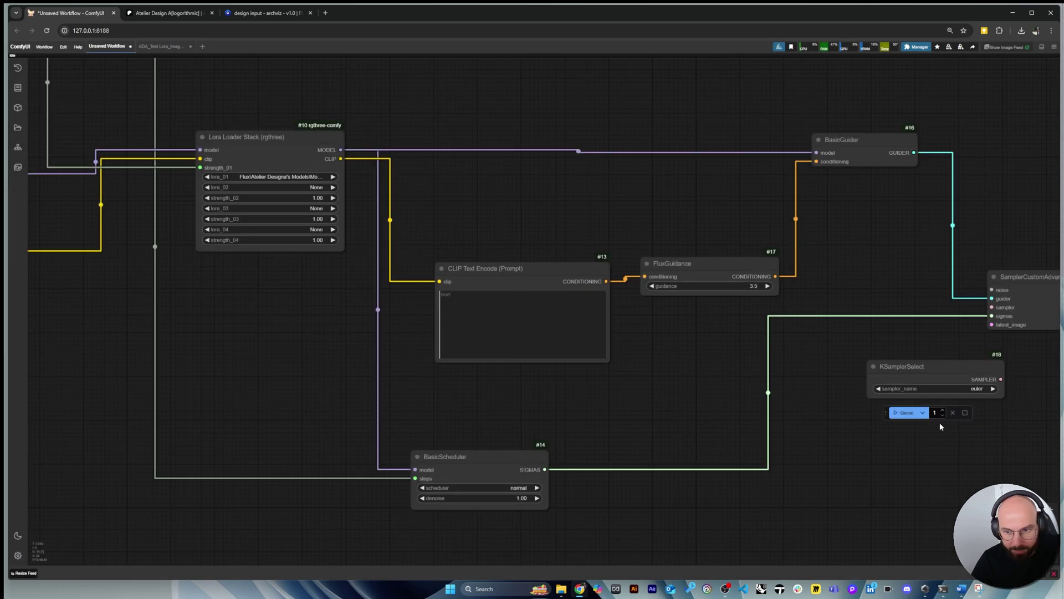
pyautogui.moveTo(960, 368); pyautogui.dragTo(967, 298)
pyautogui.scroll(-2, 982, 333)
pyautogui.scroll(2, 919, 368)
pyautogui.scroll(-2, 947, 206)
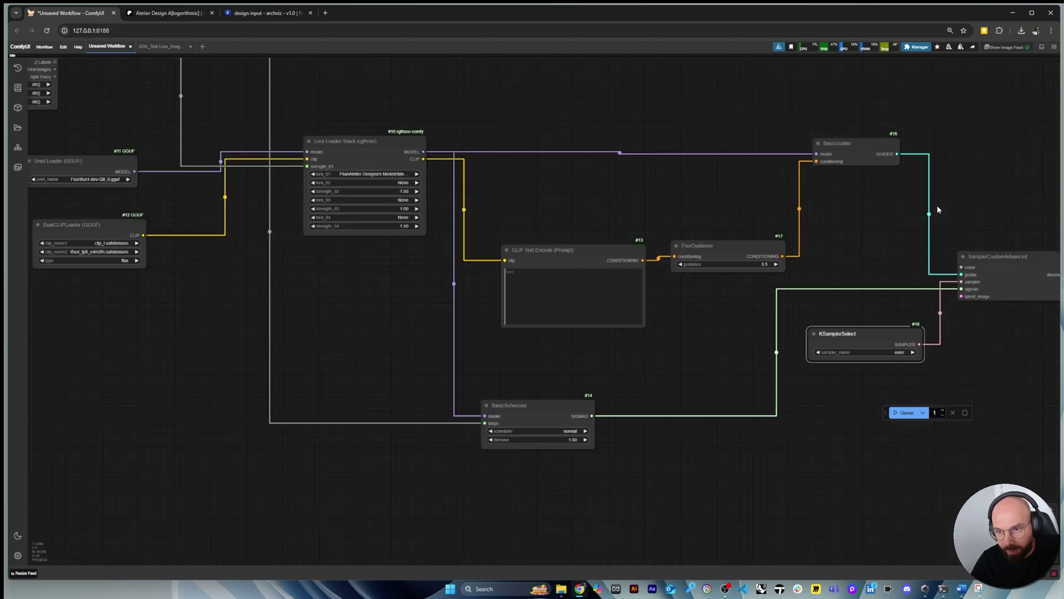
# Add a RandomNoise node above BasicGuider and connect its NOISE output to SamplerCustomAdvanced's noise input
pyautogui.doubleClick(910, 105)
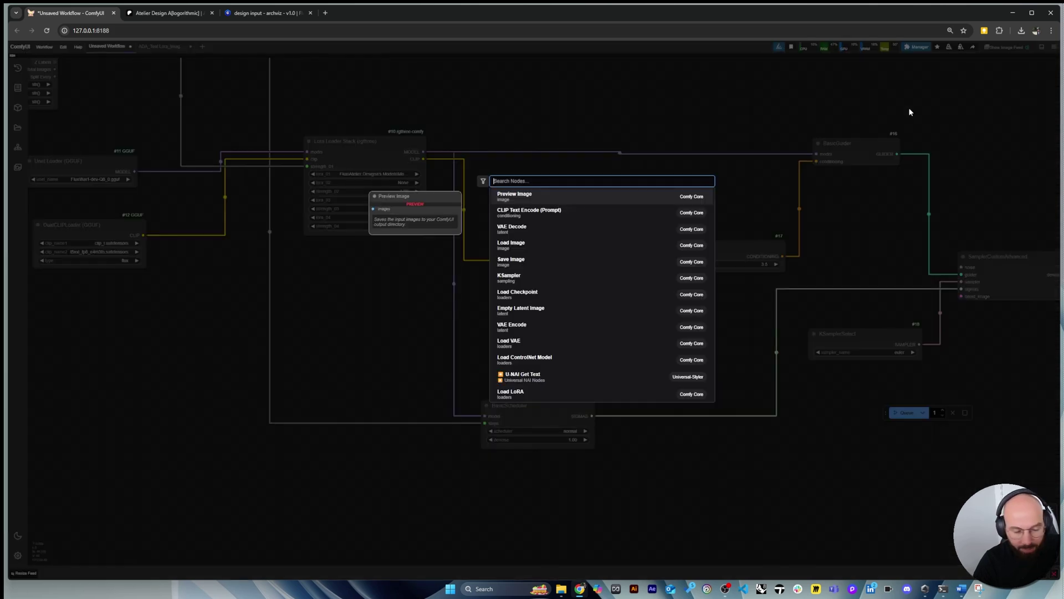
pyautogui.write('random')
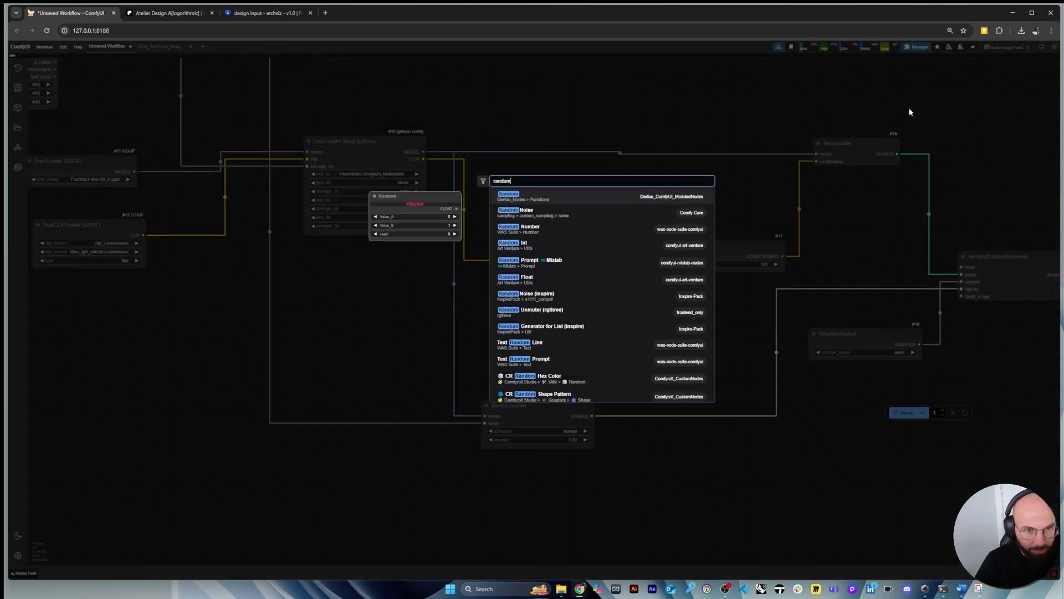
pyautogui.click(526, 211)
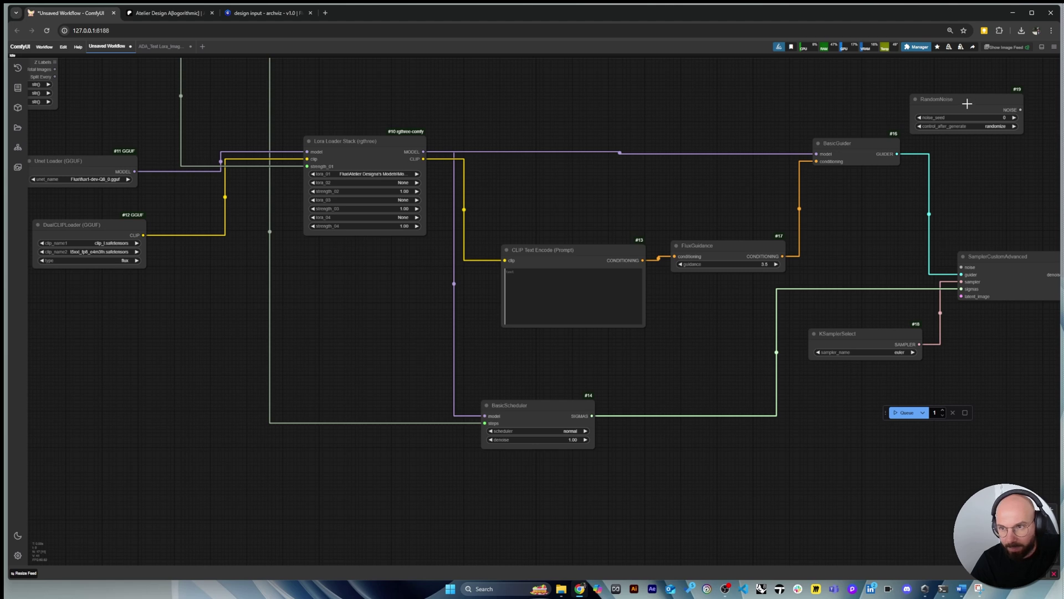
pyautogui.moveTo(935, 88); pyautogui.dragTo(962, 268)
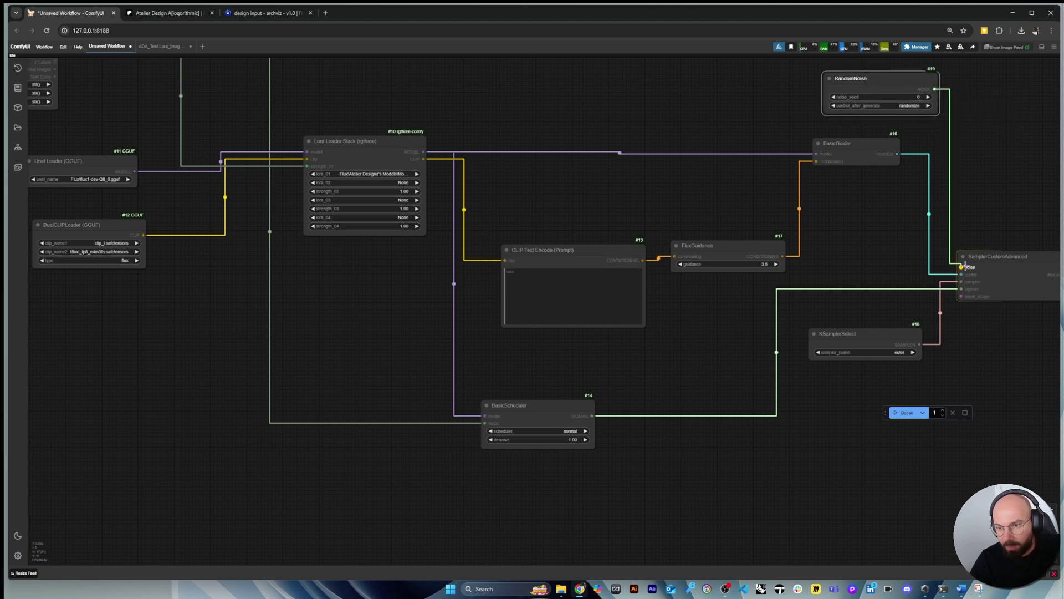
pyautogui.moveTo(898, 86); pyautogui.dragTo(877, 90)
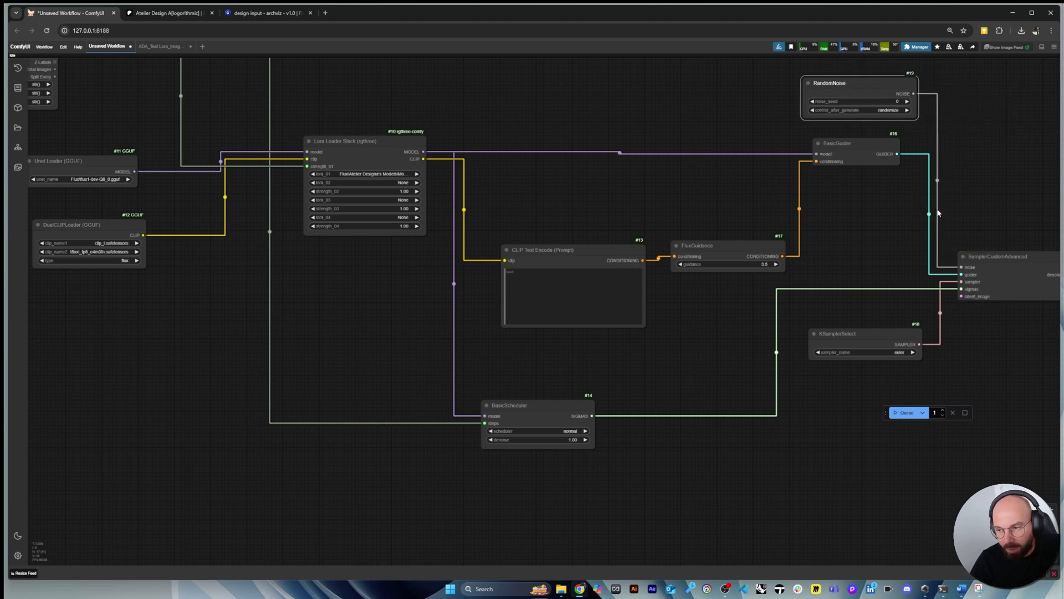
# Add an Empty Latent Image node below and to the right of the BasicScheduler
pyautogui.doubleClick(806, 470)
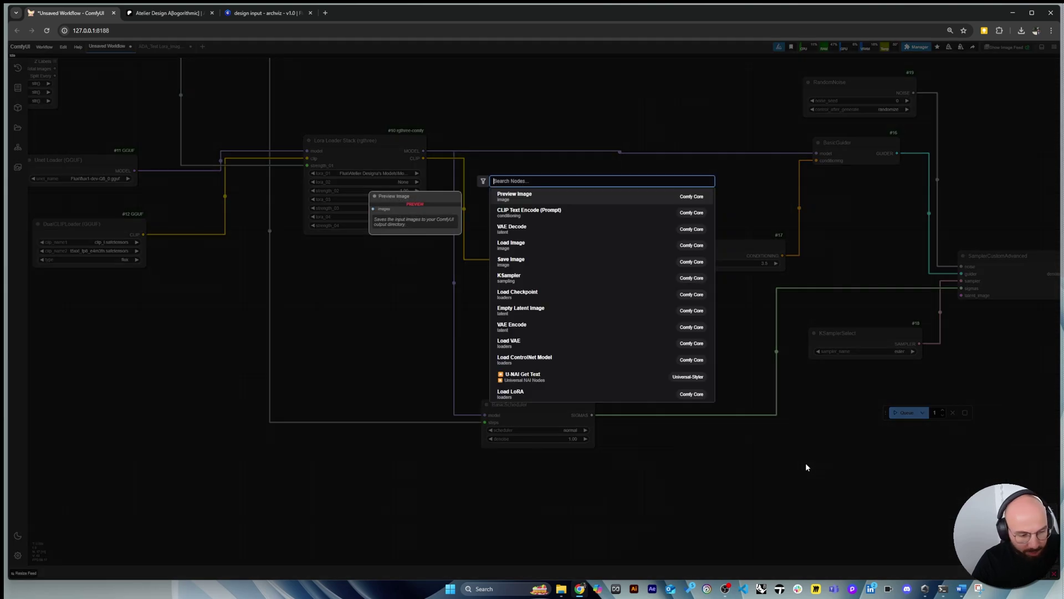
pyautogui.write('empl')
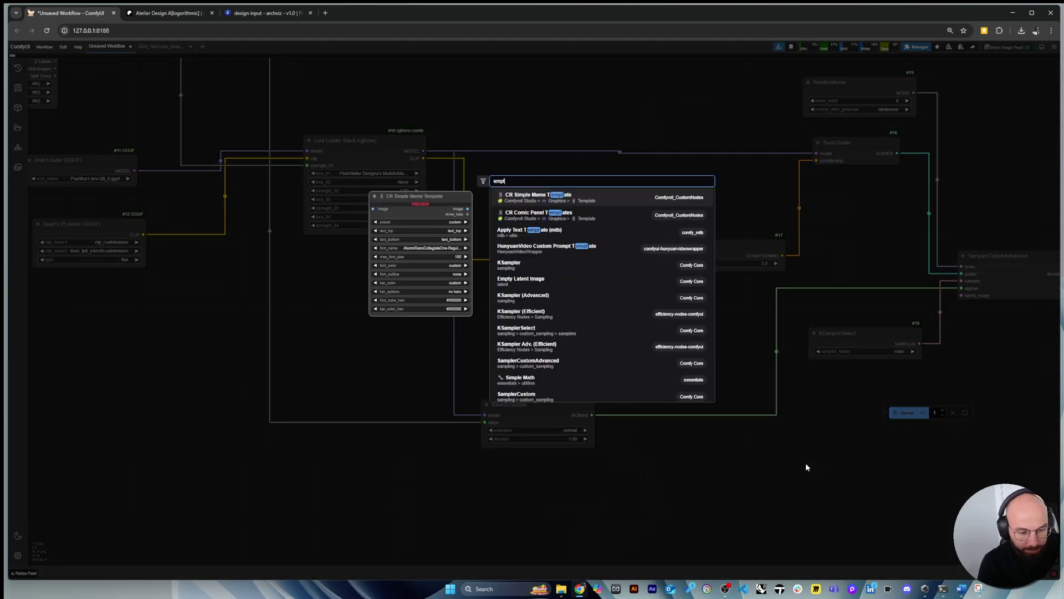
pyautogui.press('BackSpace')
pyautogui.press('BackSpace')
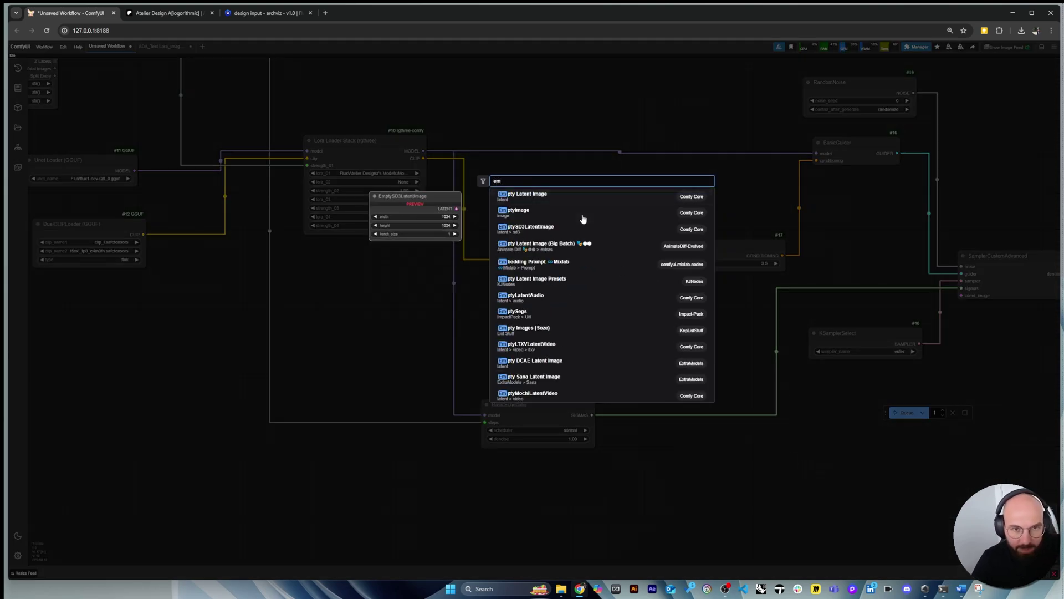
pyautogui.click(590, 197)
pyautogui.moveTo(858, 471); pyautogui.dragTo(692, 466)
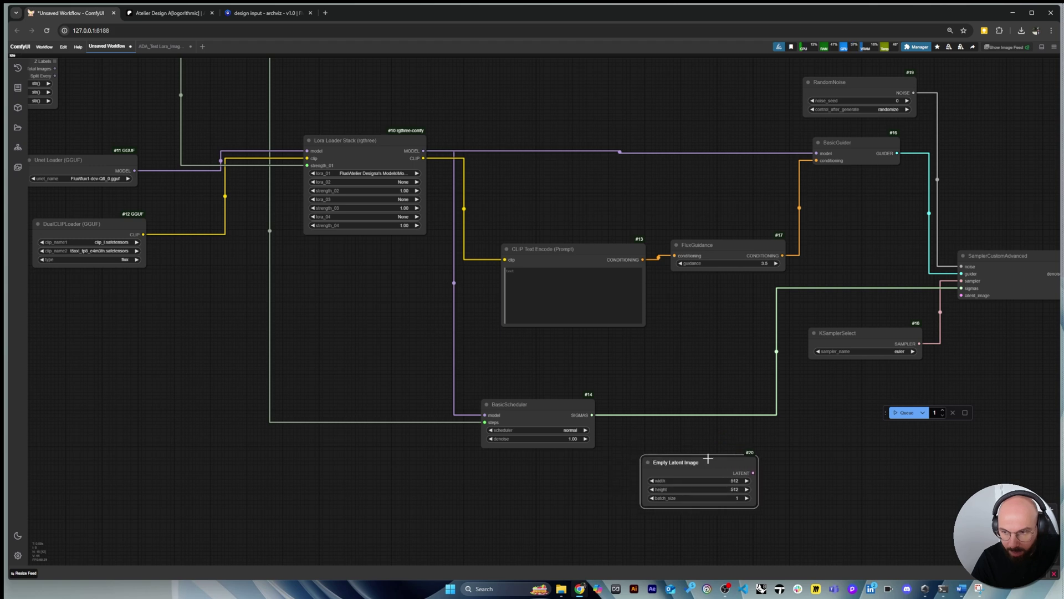
# Set the Empty Latent Image to 1344 wide by 768 high and connect its LATENT output to SamplerCustomAdvanced's latent_image input
pyautogui.click(737, 481)
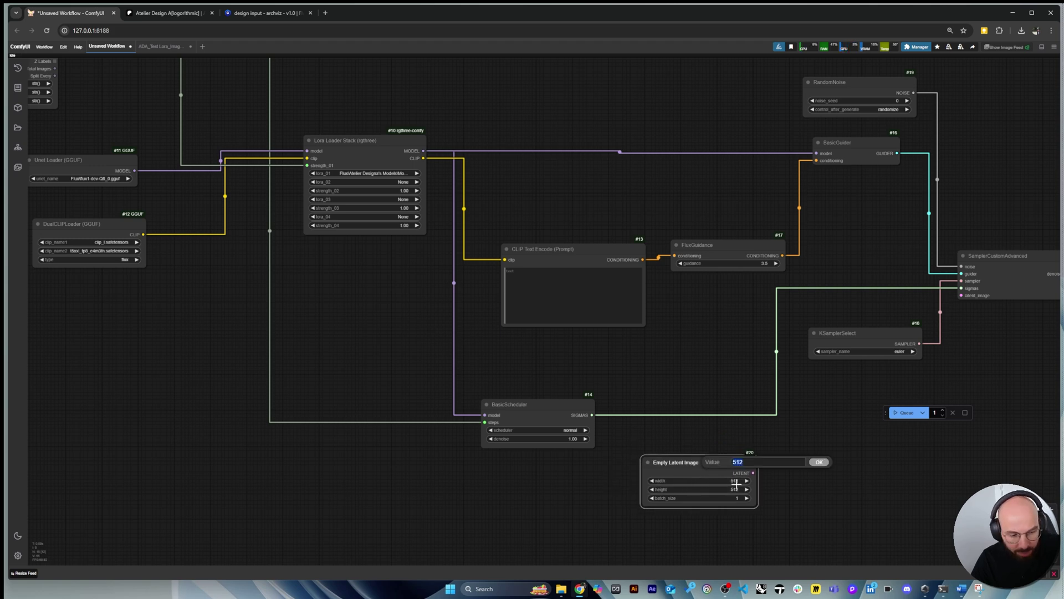
pyautogui.write('1344')
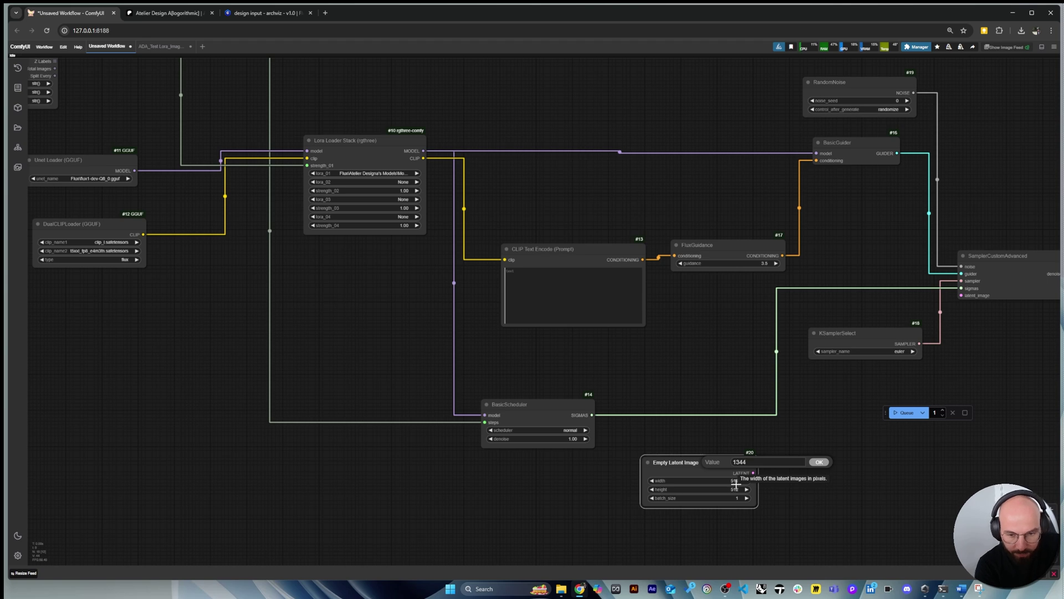
pyautogui.press('Return')
pyautogui.click(736, 489)
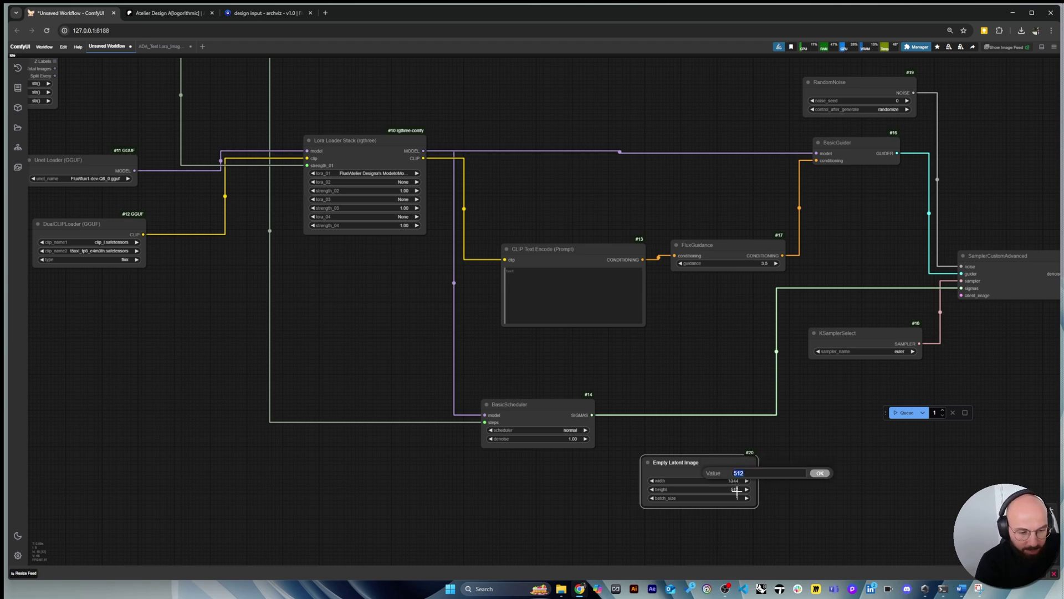
pyautogui.write('768')
pyautogui.press('Return')
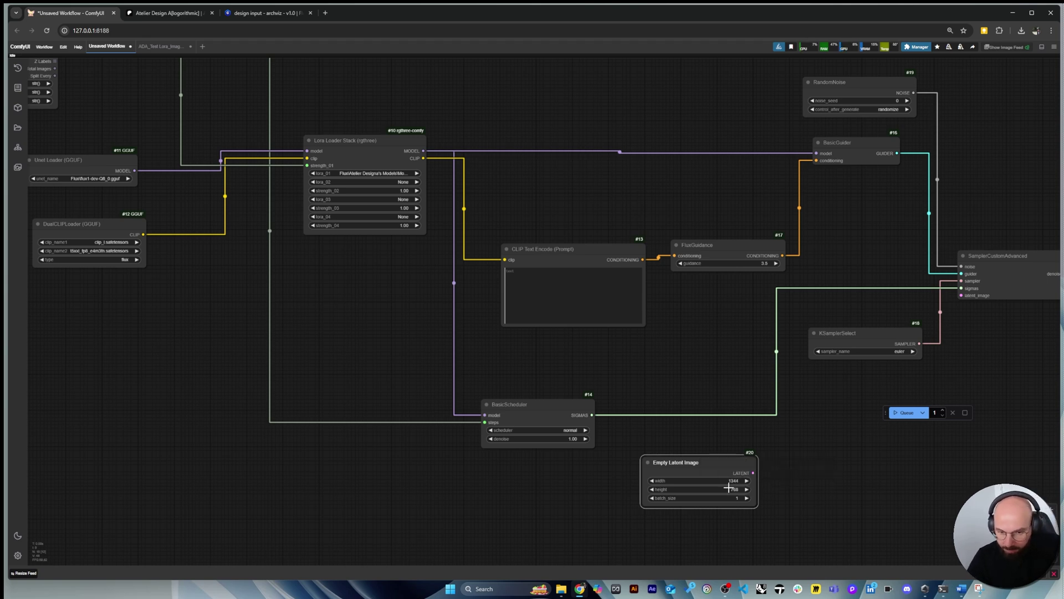
pyautogui.moveTo(758, 498); pyautogui.dragTo(790, 279)
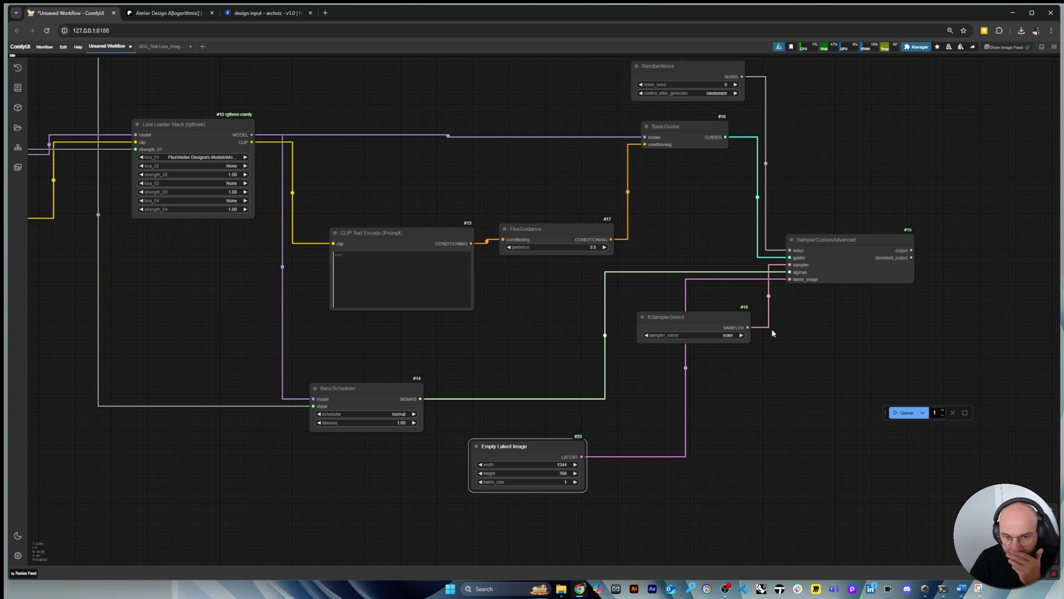
pyautogui.moveTo(705, 317); pyautogui.dragTo(710, 331)
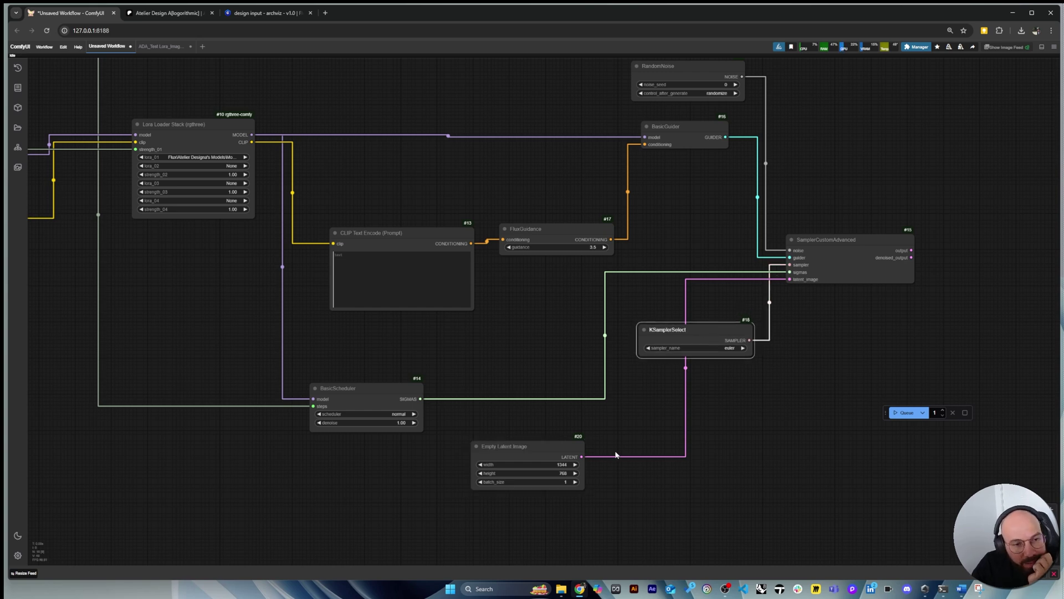
# Add a VAE Decode node after SamplerCustomAdvanced and feed its samples input from the sampler's output
pyautogui.scroll(-2, 621, 442)
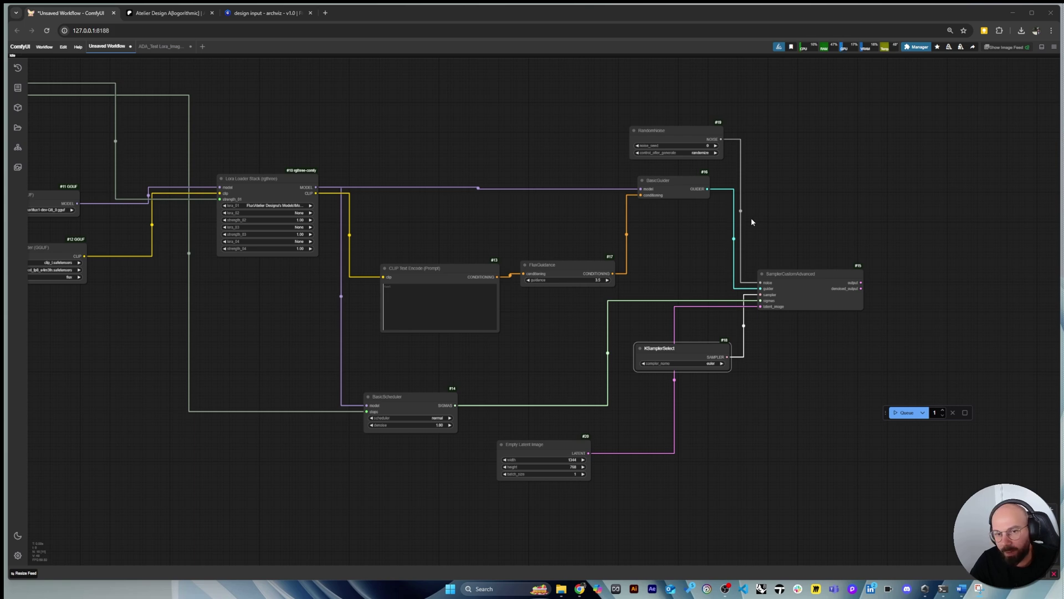
pyautogui.scroll(-3, 564, 233)
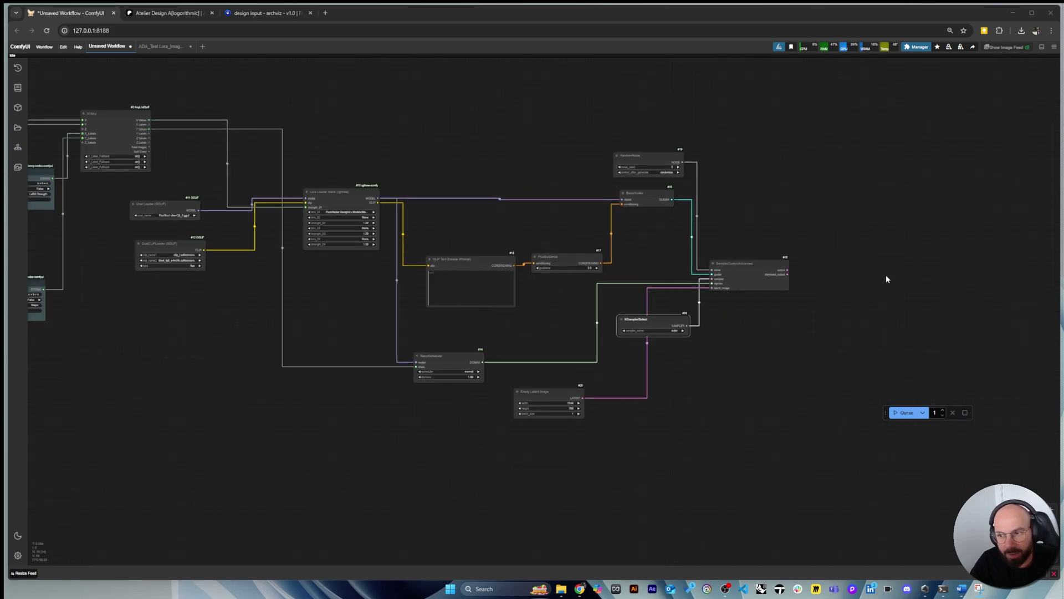
pyautogui.doubleClick(887, 275)
pyautogui.write('vo')
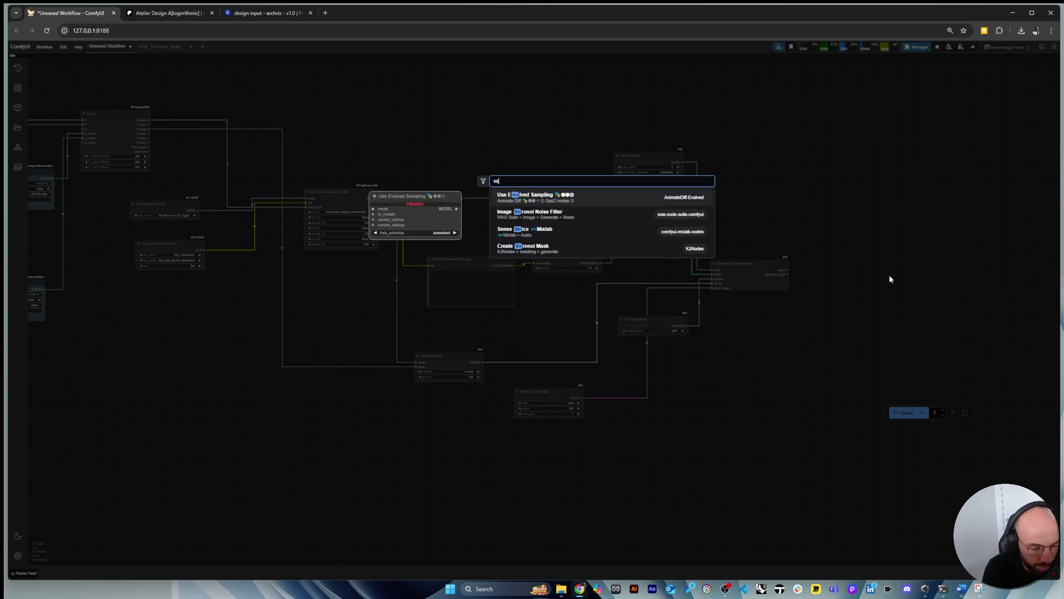
pyautogui.press('BackSpace')
pyautogui.write('ae')
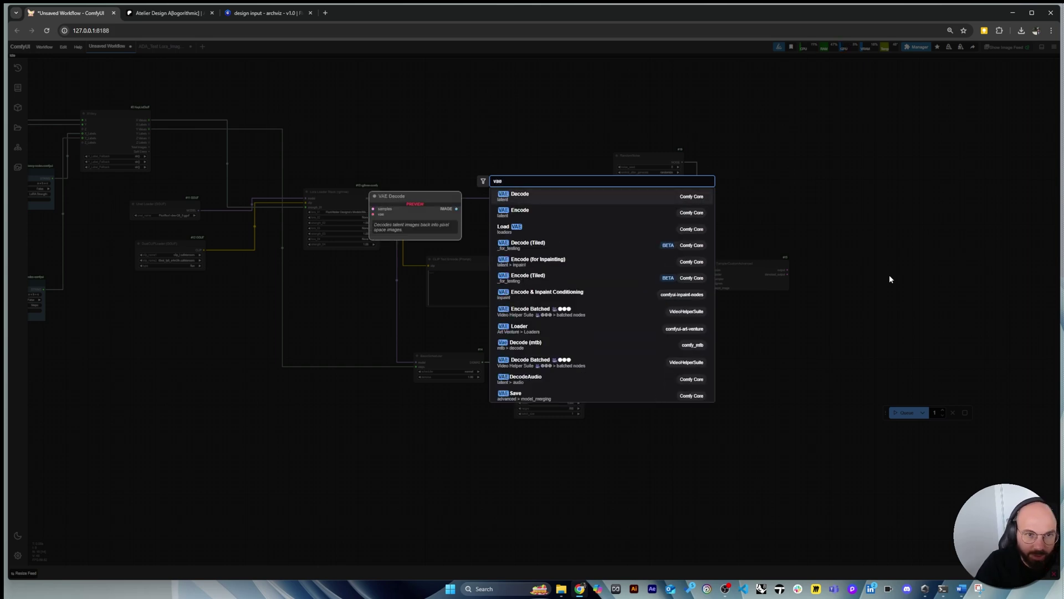
pyautogui.click(620, 197)
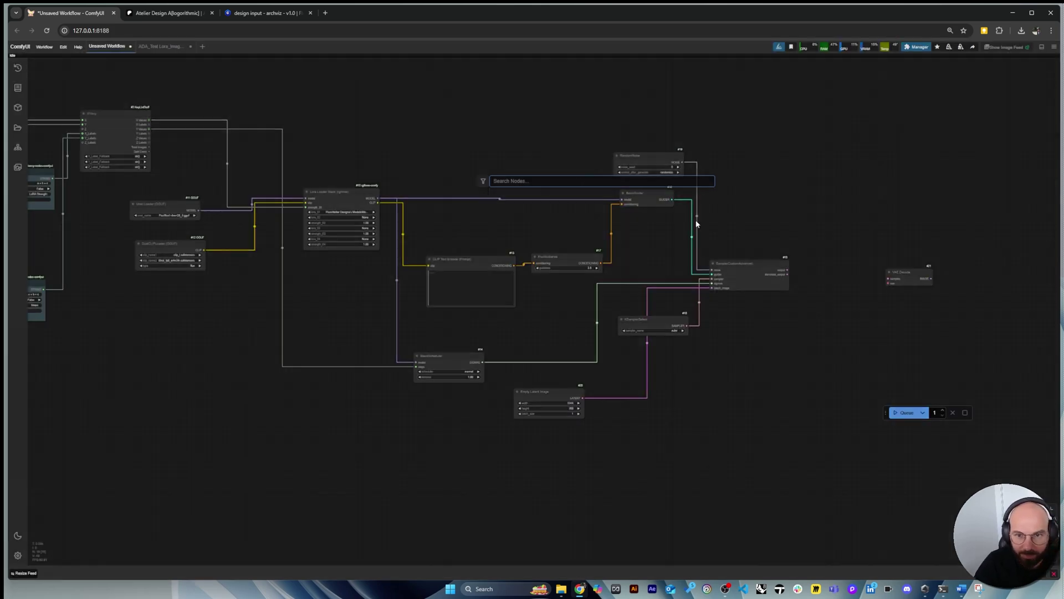
pyautogui.scroll(2, 777, 272)
pyautogui.moveTo(781, 270); pyautogui.dragTo(920, 245)
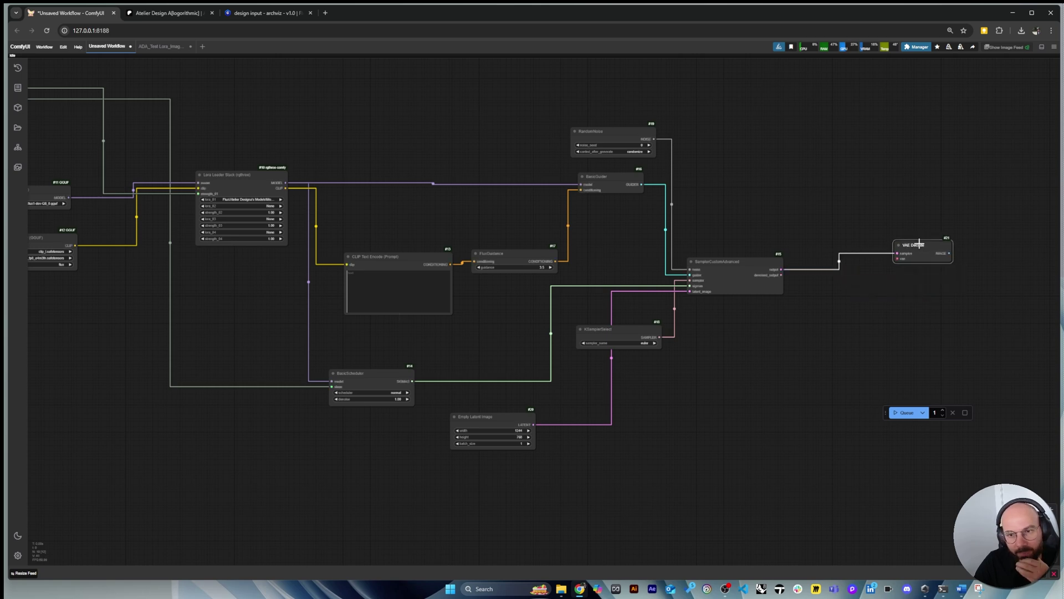
# Add a Load VAE node below SamplerCustomAdvanced and choose flux\ae.safetensors as its vae_name
pyautogui.doubleClick(797, 361)
pyautogui.write('vae')
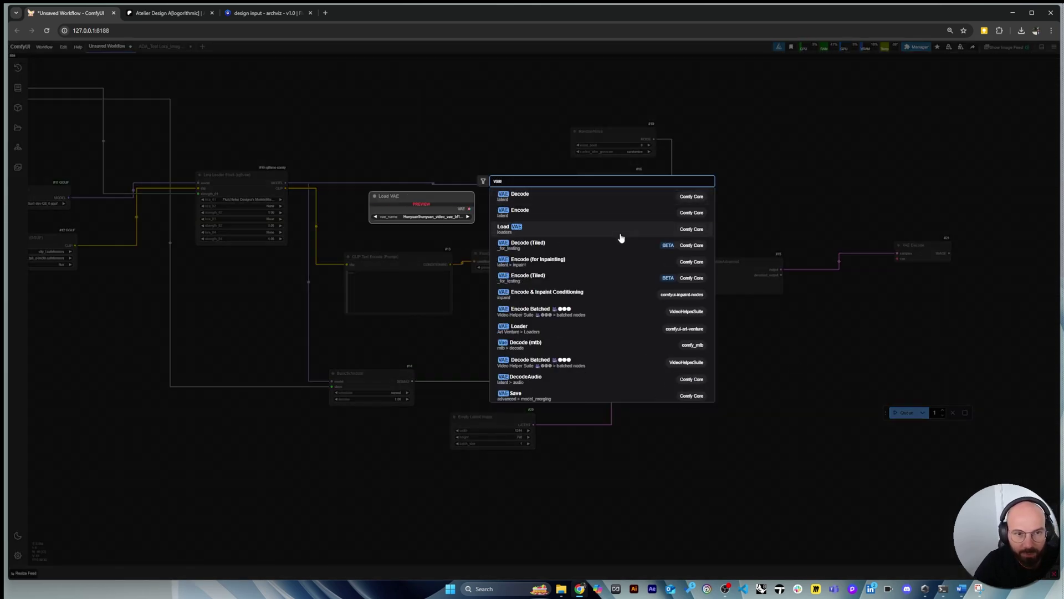
pyautogui.click(568, 230)
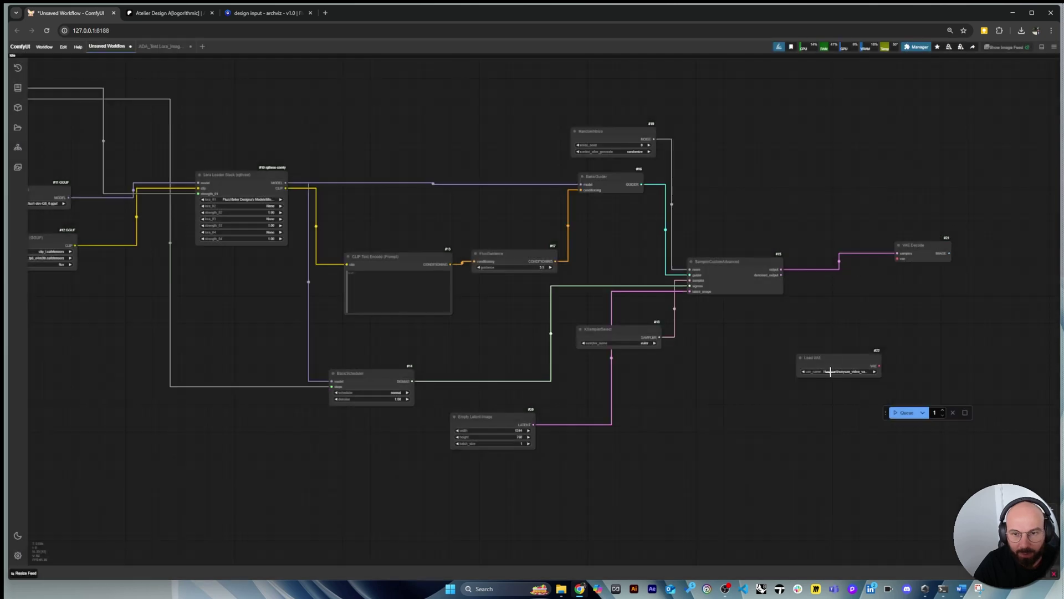
pyautogui.moveTo(842, 370); pyautogui.dragTo(797, 342)
pyautogui.click(796, 341)
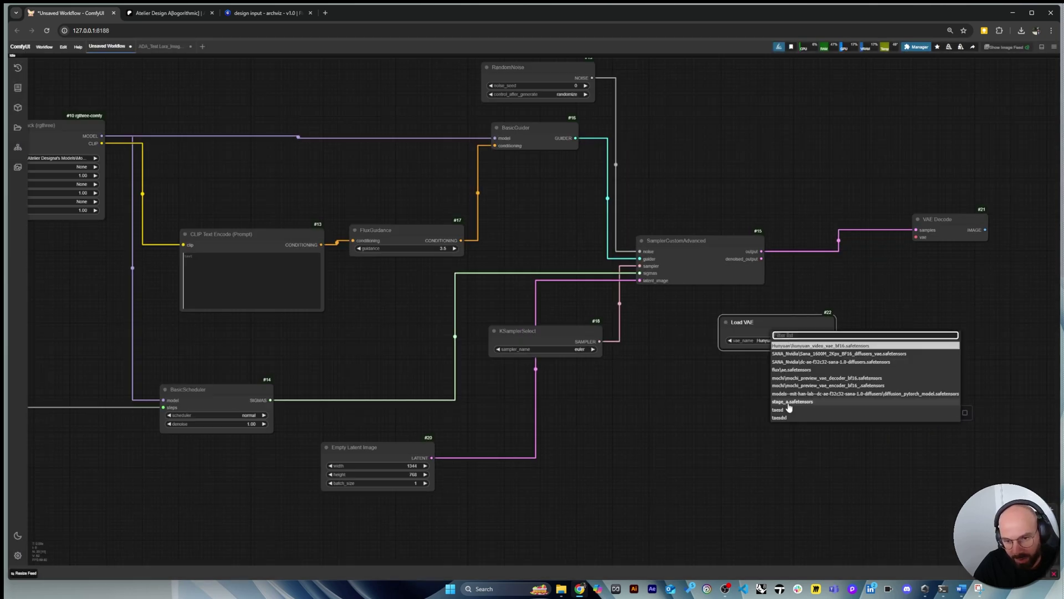
pyautogui.click(792, 369)
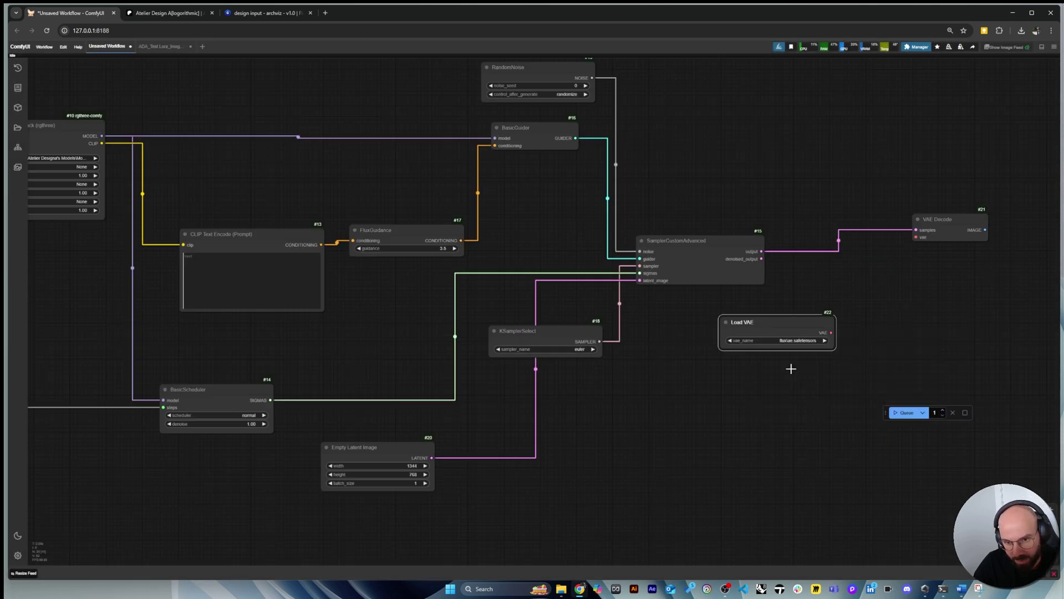
pyautogui.scroll(3, 818, 344)
pyautogui.scroll(4, 775, 355)
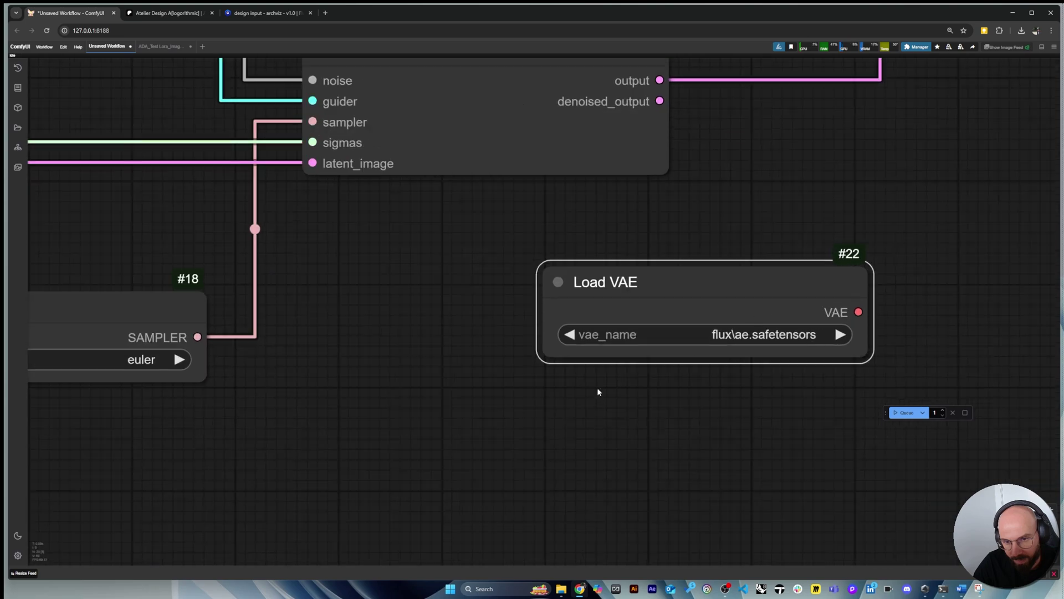
# Connect Load VAE's VAE output to VAE Decode's vae input and reposition the VAE Decode node slightly
pyautogui.scroll(-5, 599, 388)
pyautogui.scroll(1, 700, 361)
pyautogui.scroll(2, 699, 366)
pyautogui.moveTo(685, 360); pyautogui.dragTo(837, 190)
pyautogui.moveTo(876, 161); pyautogui.dragTo(909, 175)
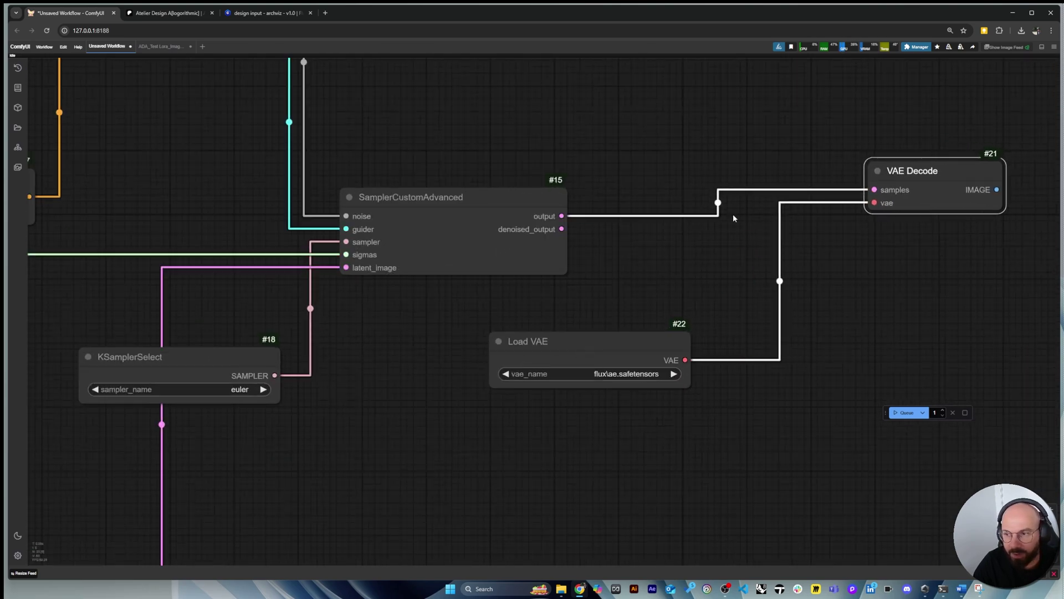
# Add a Save Image node beyond VAE Decode and connect the decoded IMAGE output to its images input
pyautogui.scroll(-3, 733, 214)
pyautogui.doubleClick(877, 298)
pyautogui.write('save')
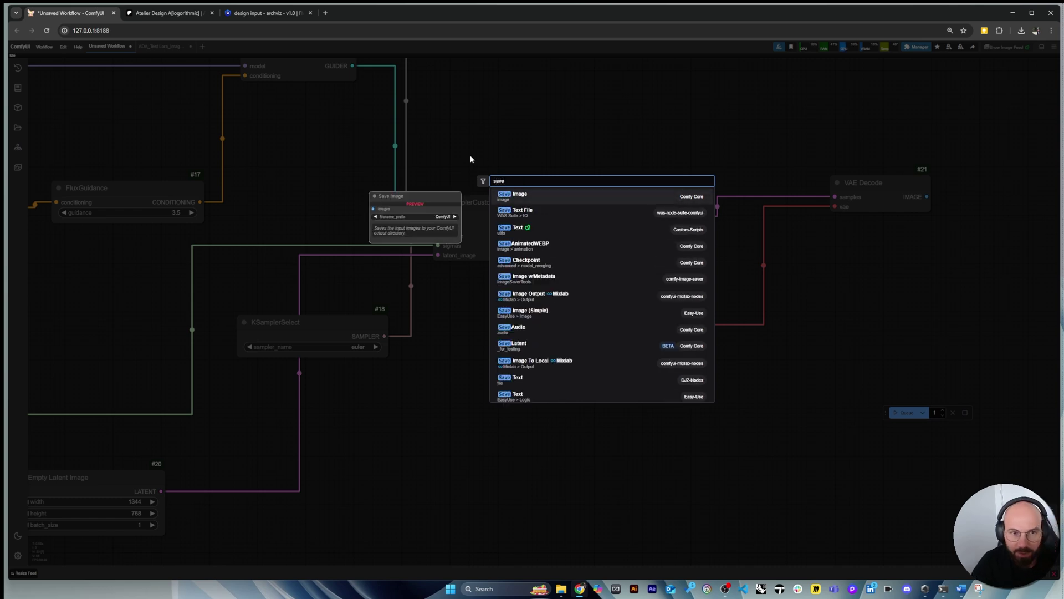
pyautogui.click(547, 198)
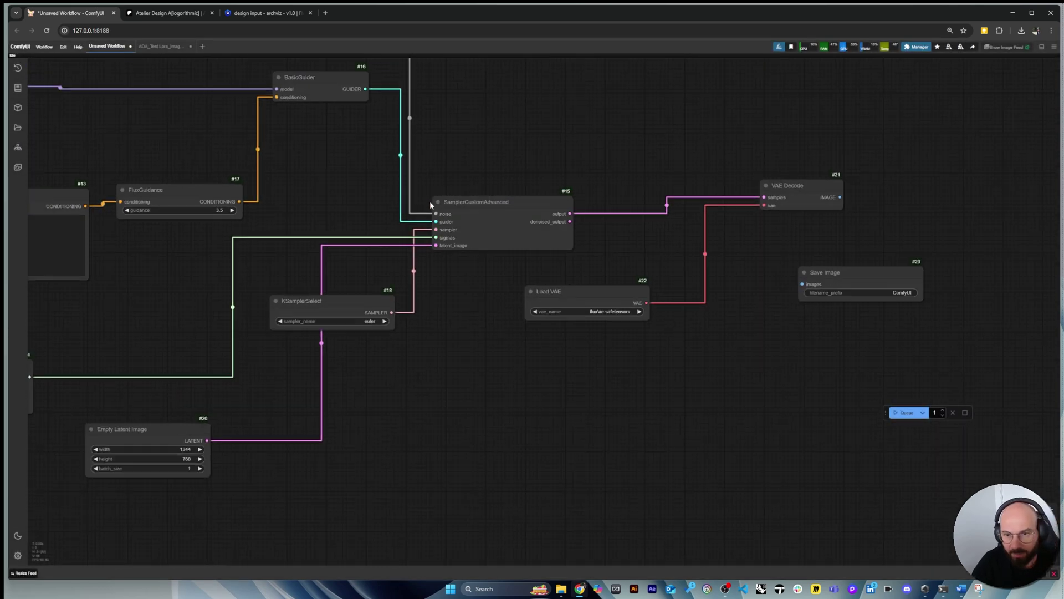
pyautogui.moveTo(817, 276); pyautogui.dragTo(912, 276)
pyautogui.moveTo(803, 197); pyautogui.dragTo(971, 232)
# Review the whole node chain and view the example image grid comparing LoRA strengths with step counts
pyautogui.scroll(-5, 889, 272)
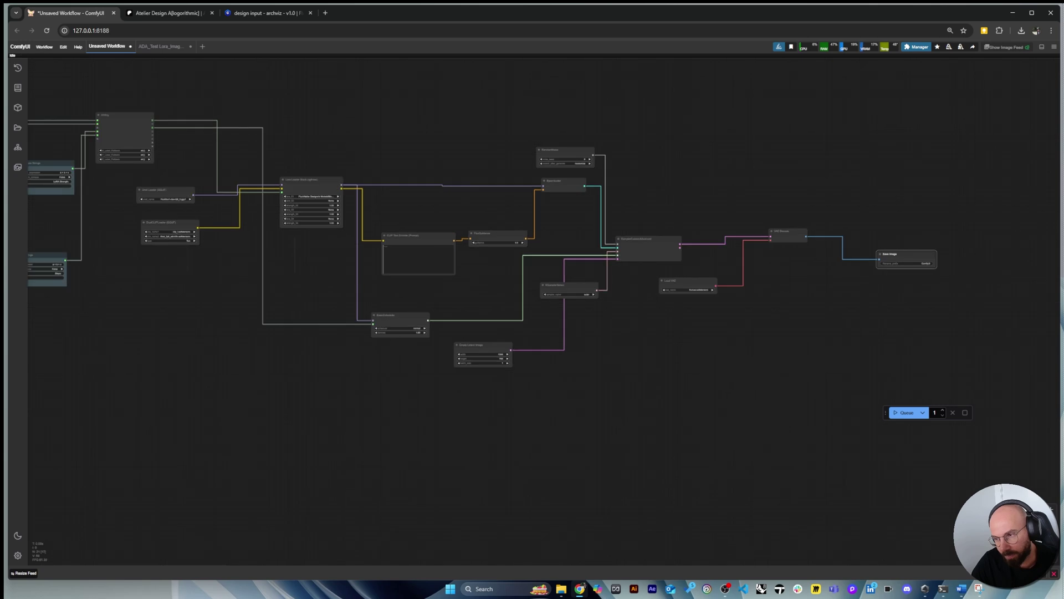
pyautogui.scroll(-3, 802, 355)
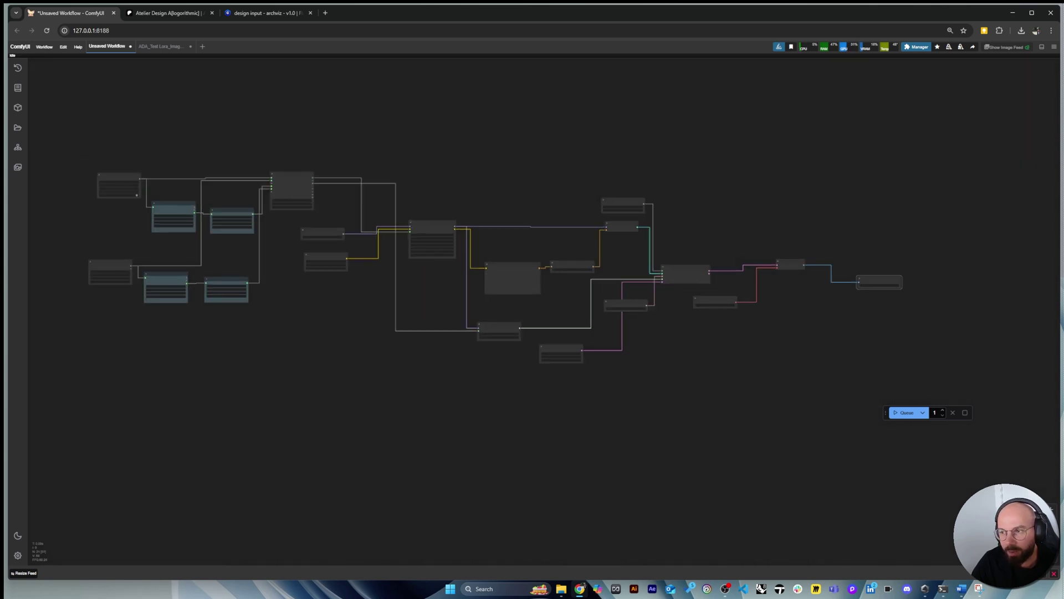
pyautogui.scroll(5, 891, 281)
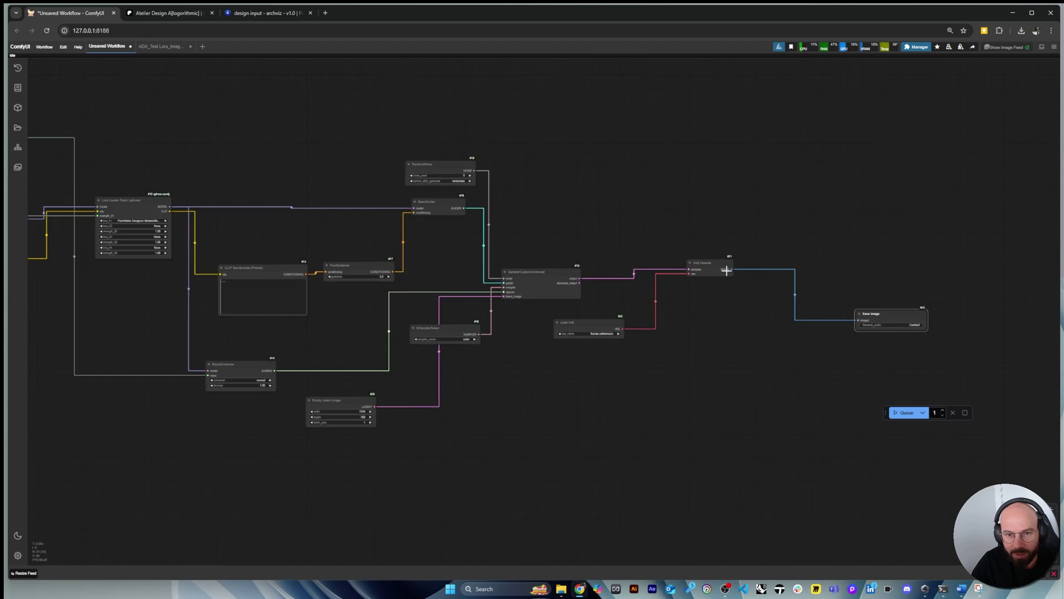
pyautogui.click(733, 276)
pyautogui.scroll(3, 891, 318)
pyautogui.click(889, 319)
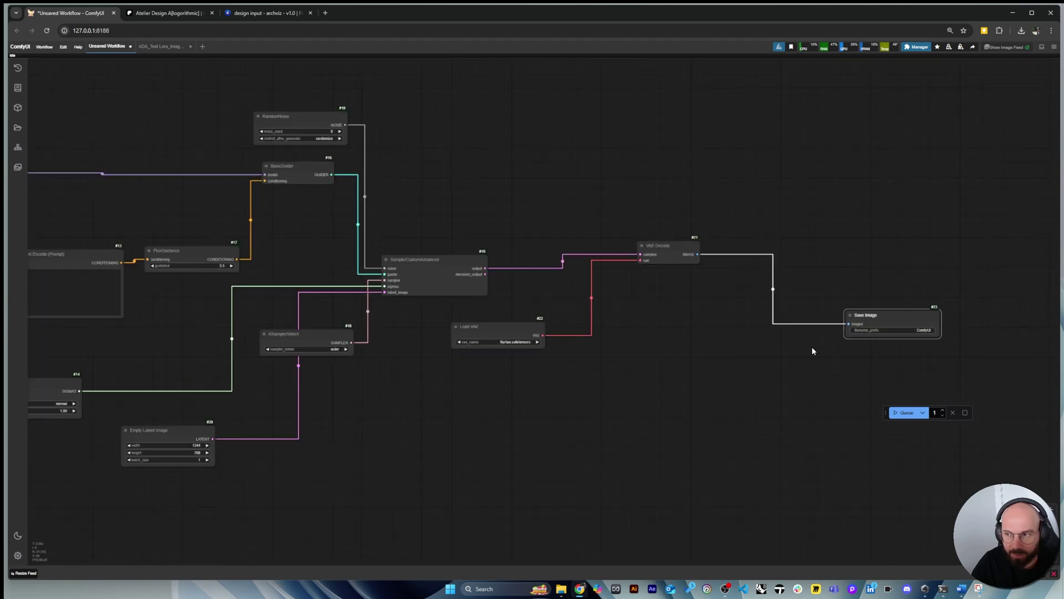
pyautogui.scroll(-3, 782, 370)
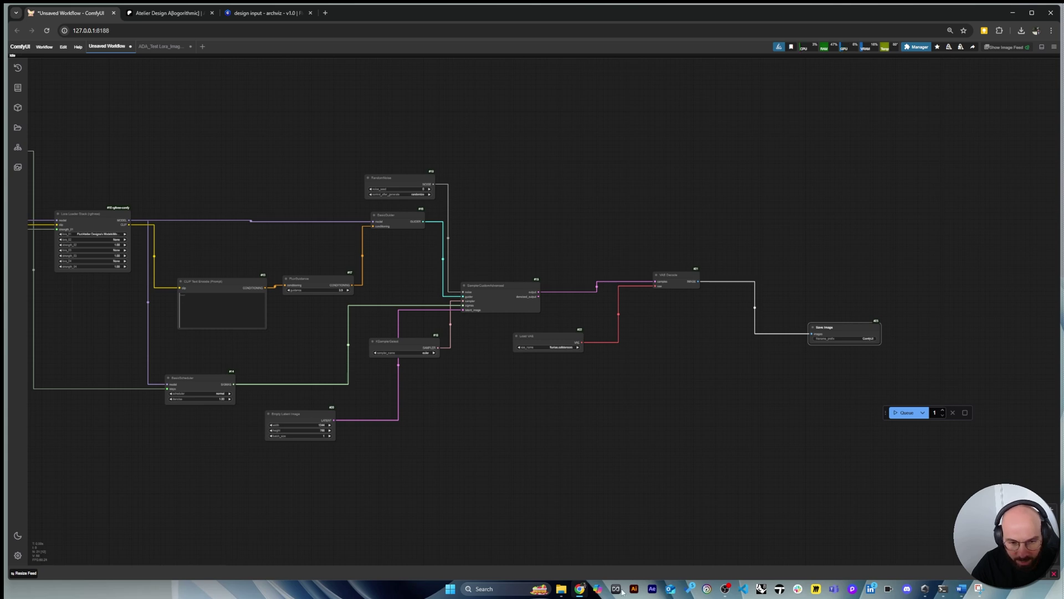
pyautogui.click(565, 563)
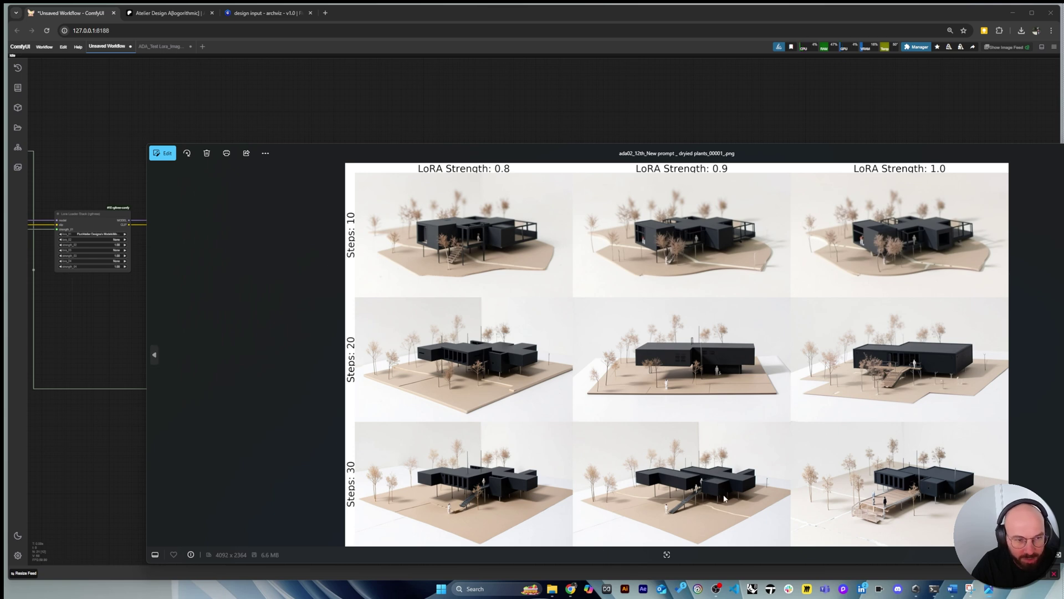
pyautogui.press('Escape')
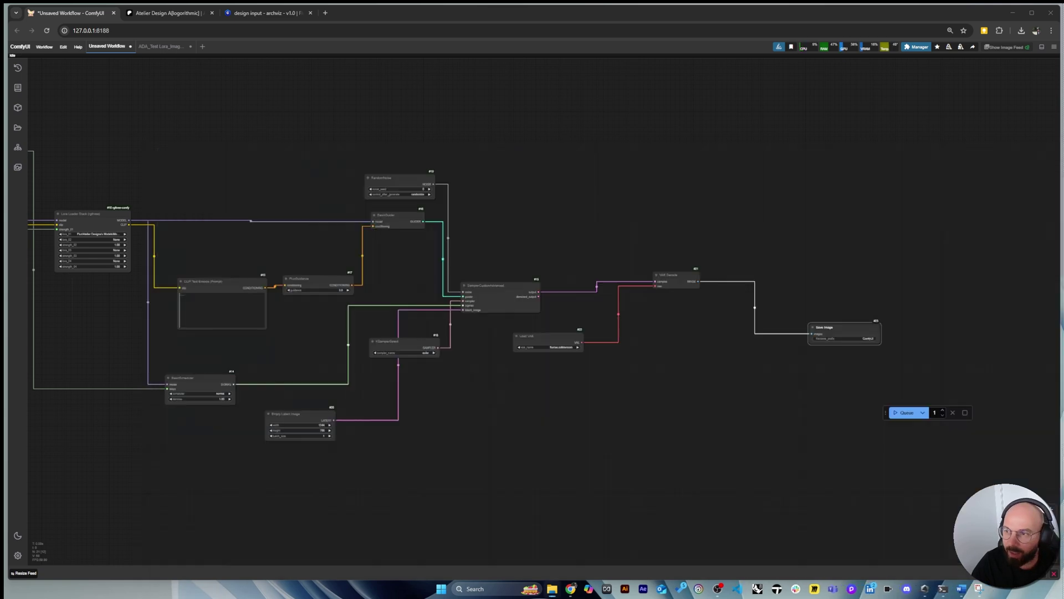
# Add the KepListStuff XYImage node above Save Image and connect VAE Decode's IMAGE output to its images input
pyautogui.doubleClick(814, 213)
pyautogui.write('XY in')
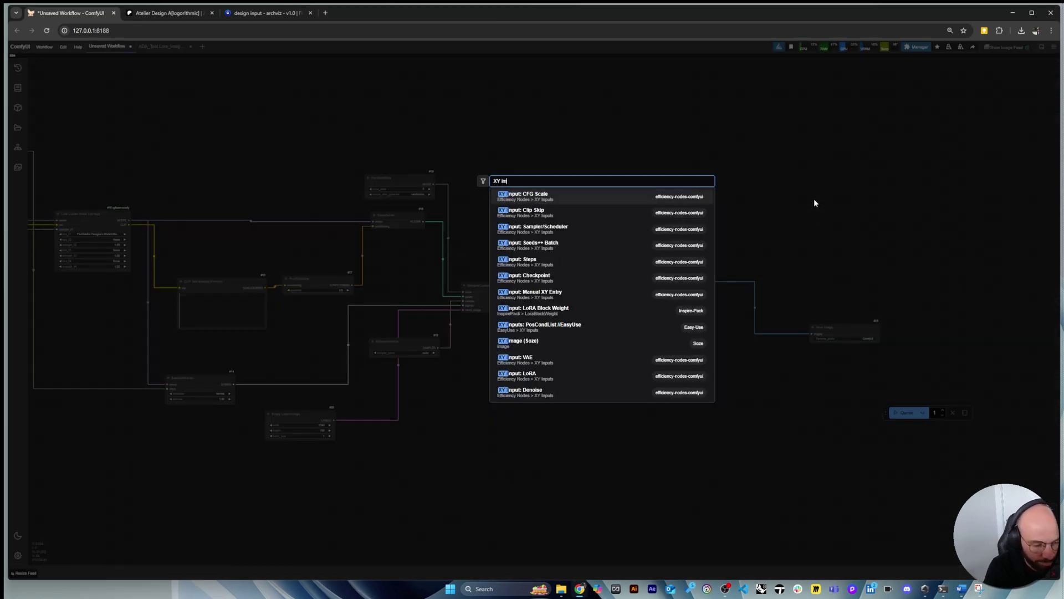
pyautogui.press('BackSpace')
pyautogui.write('mag')
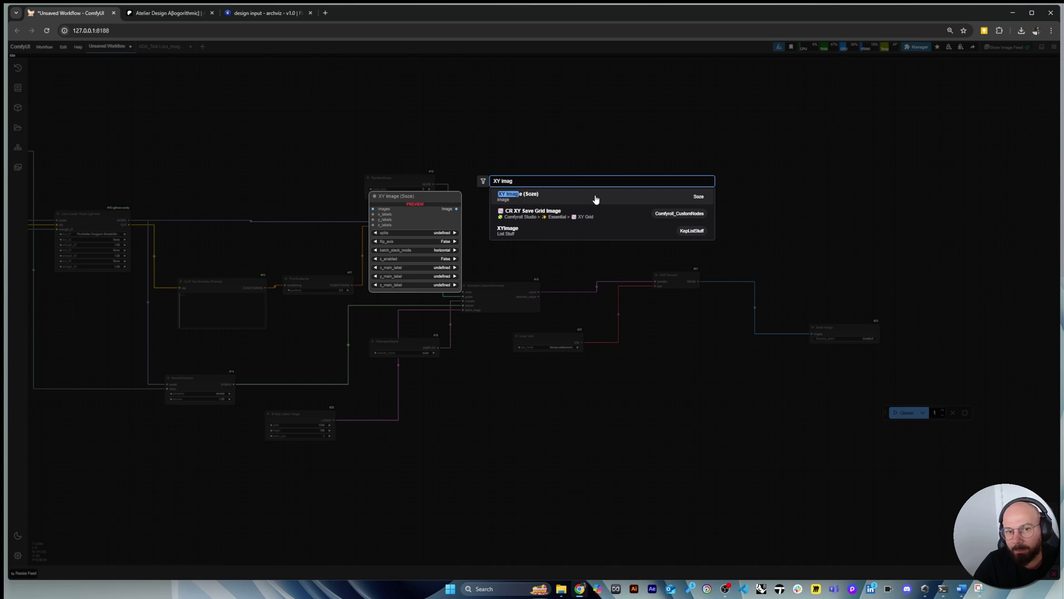
pyautogui.click(599, 239)
pyautogui.scroll(3, 821, 255)
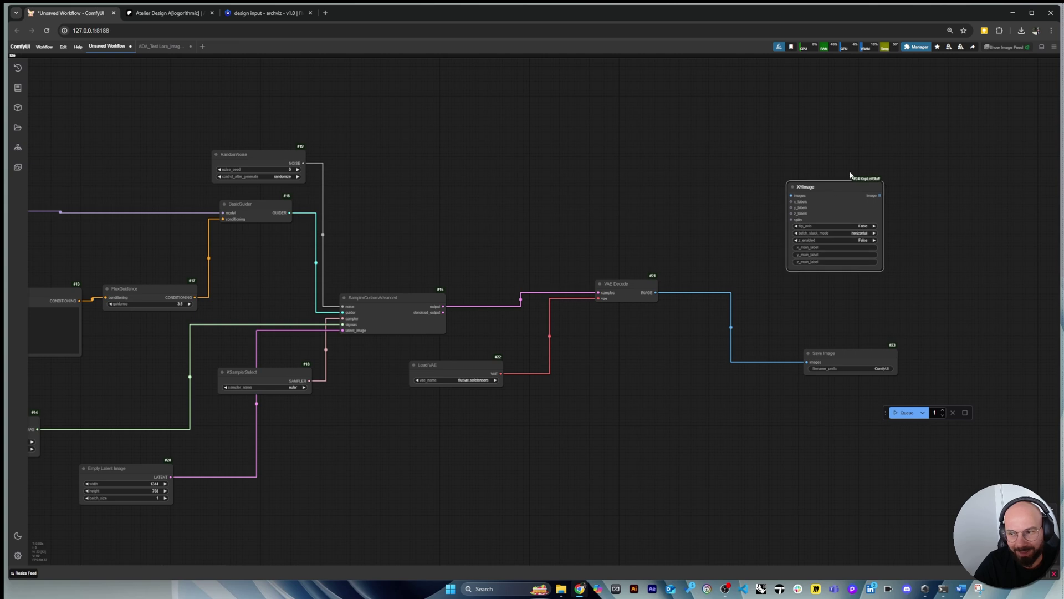
pyautogui.moveTo(655, 292); pyautogui.dragTo(792, 195)
pyautogui.scroll(4, 801, 200)
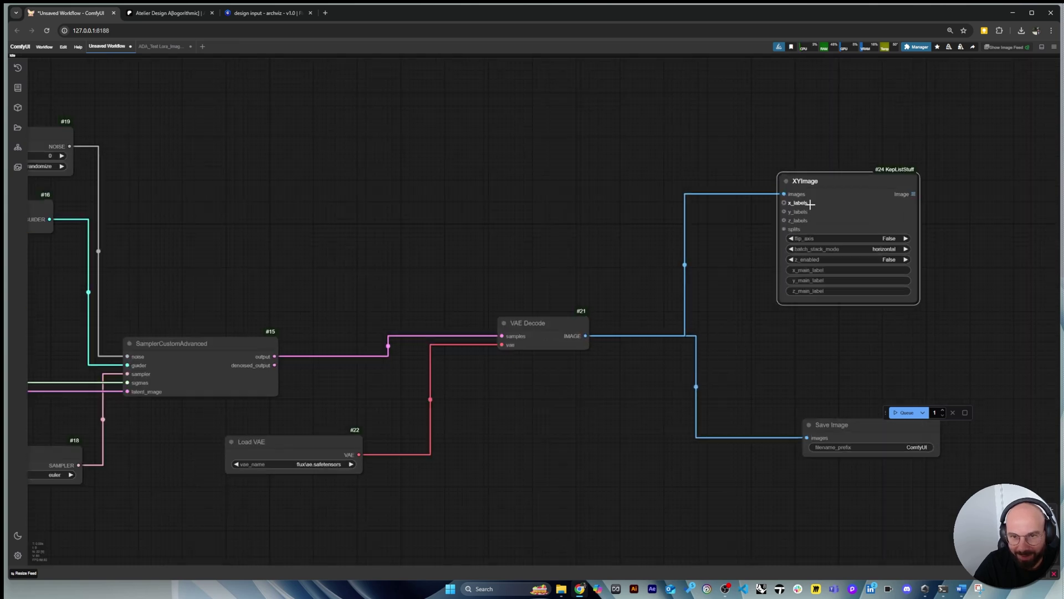
# Move the XYImage node above the Lora Loader Stack, close to the XYAny node
pyautogui.scroll(-2, 1001, 299)
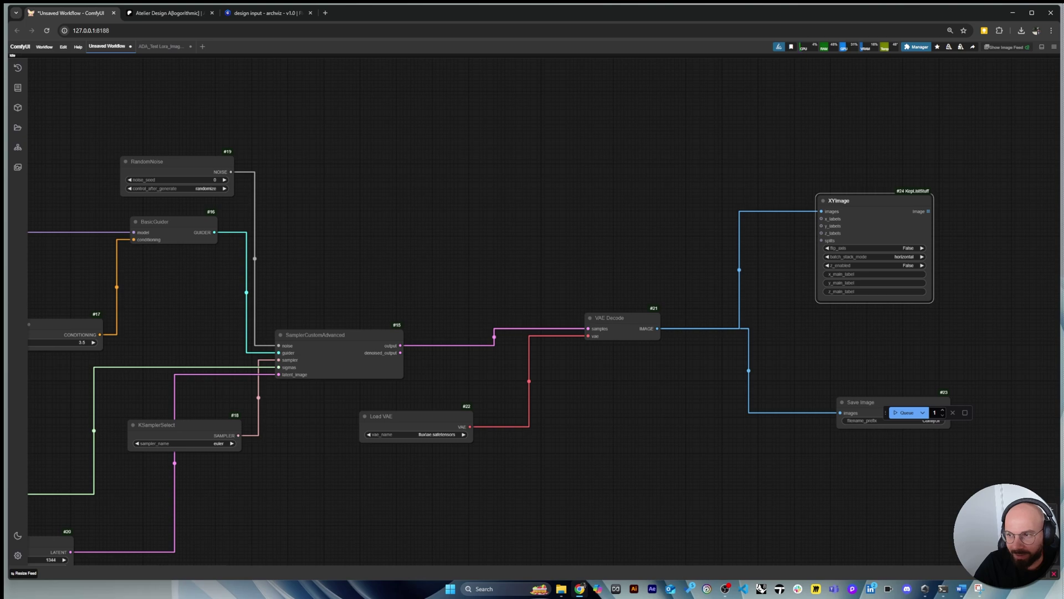
pyautogui.scroll(-4, 870, 256)
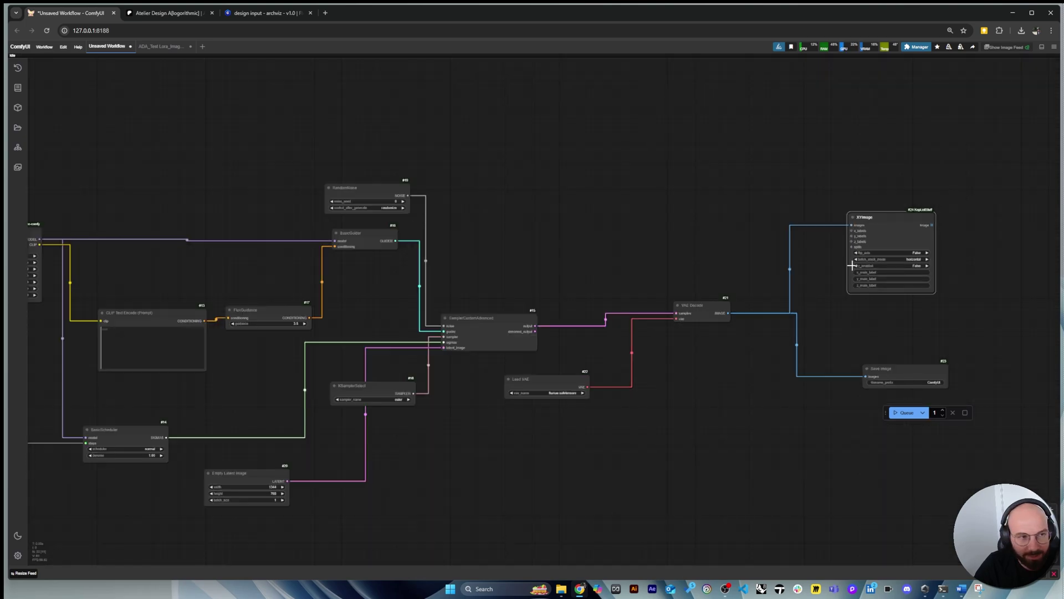
pyautogui.scroll(3, 343, 259)
pyautogui.scroll(-4, 388, 238)
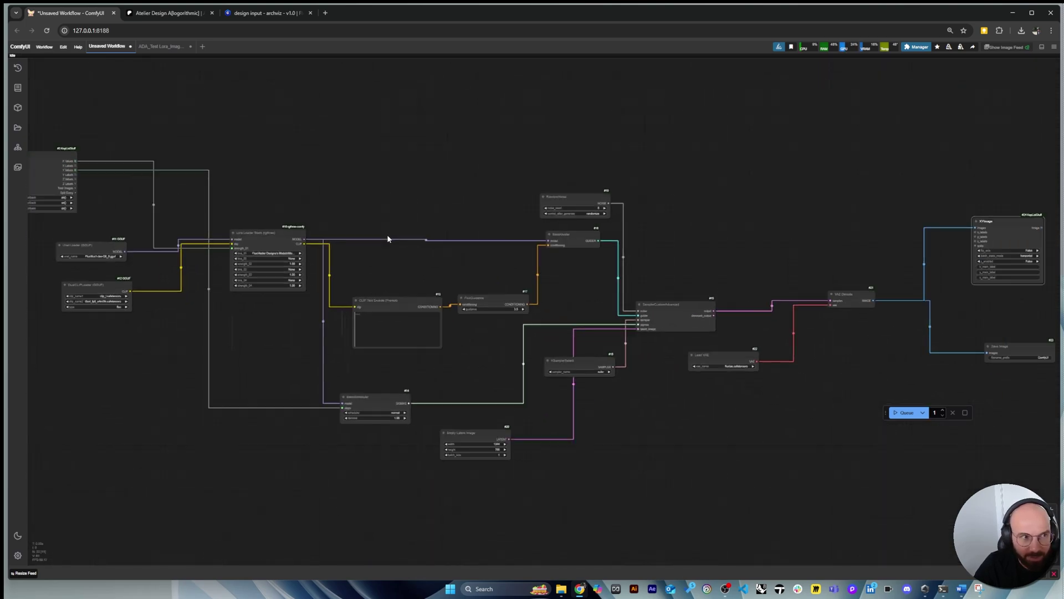
pyautogui.moveTo(860, 229); pyautogui.dragTo(432, 140)
pyautogui.scroll(6, 99, 104)
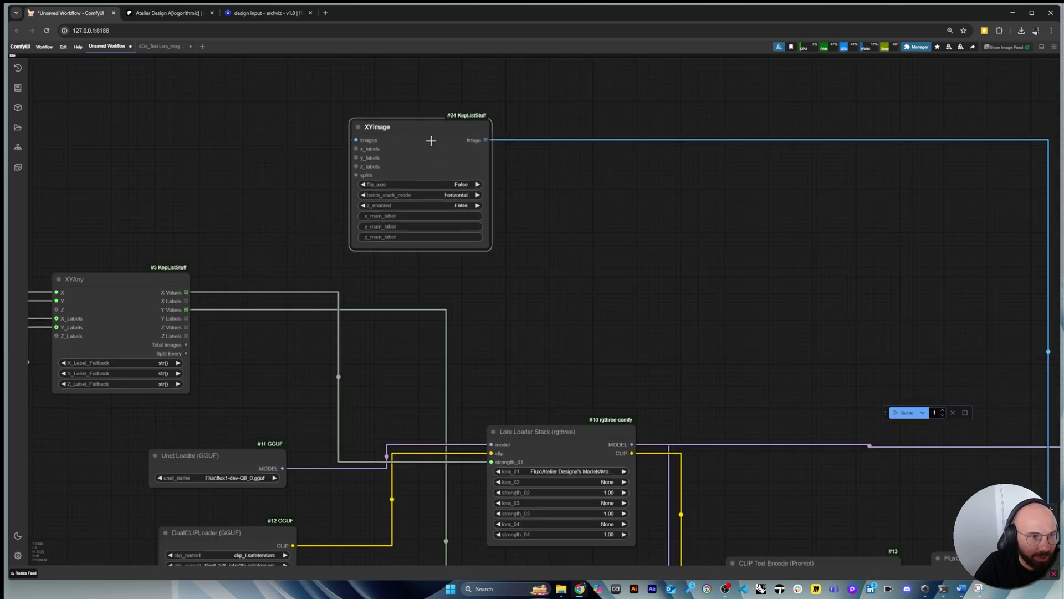
# Connect XYAny's X Labels, Y Labels and Split Every outputs to XYImage's x_labels, y_labels and z_labels inputs
pyautogui.scroll(3, 155, 273)
pyautogui.moveTo(204, 312); pyautogui.dragTo(441, 115)
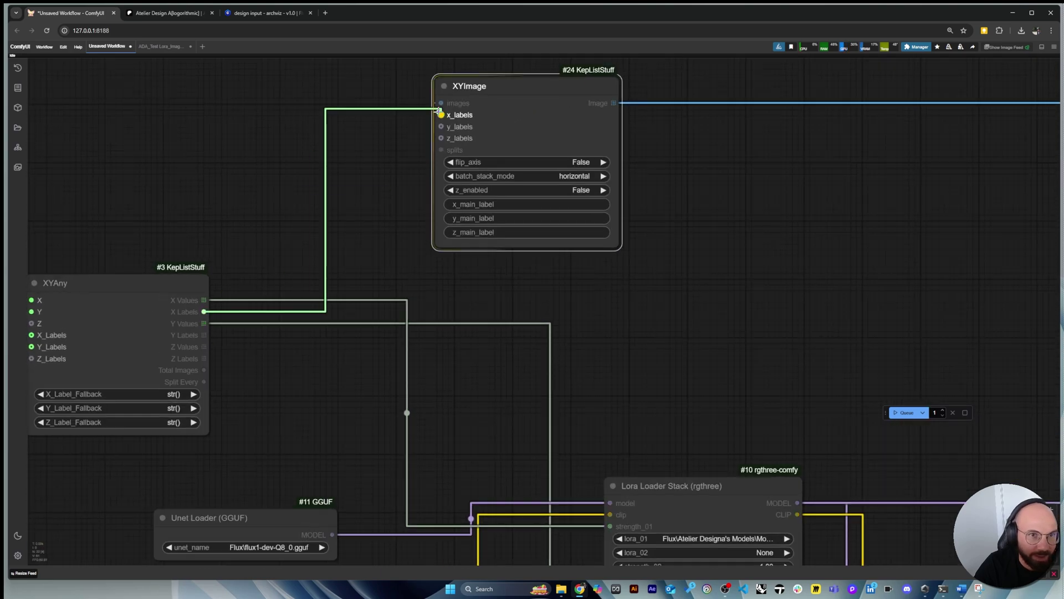
pyautogui.moveTo(204, 335); pyautogui.dragTo(439, 126)
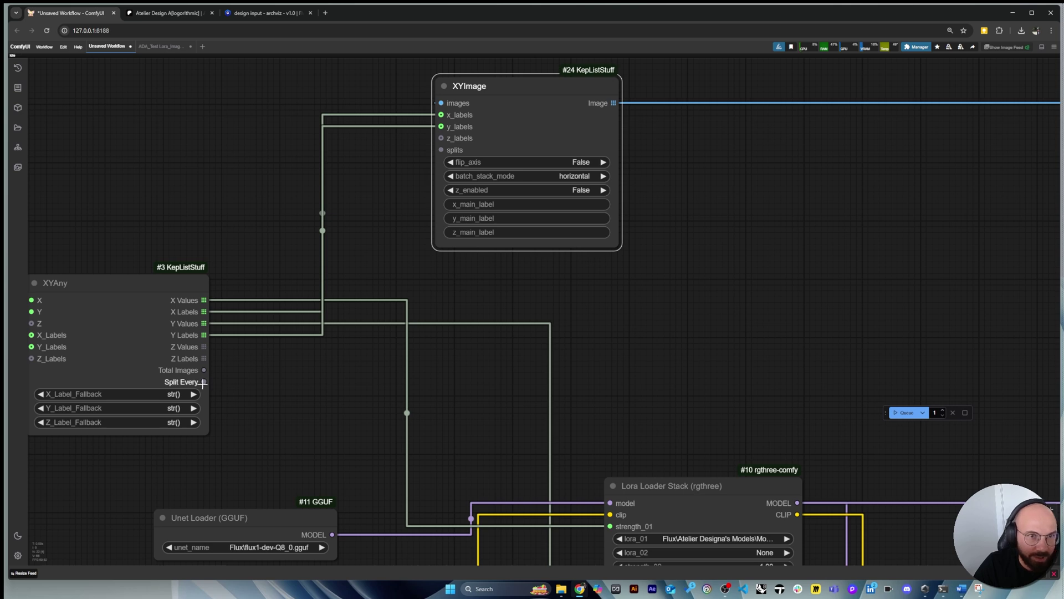
pyautogui.moveTo(203, 383); pyautogui.dragTo(442, 138)
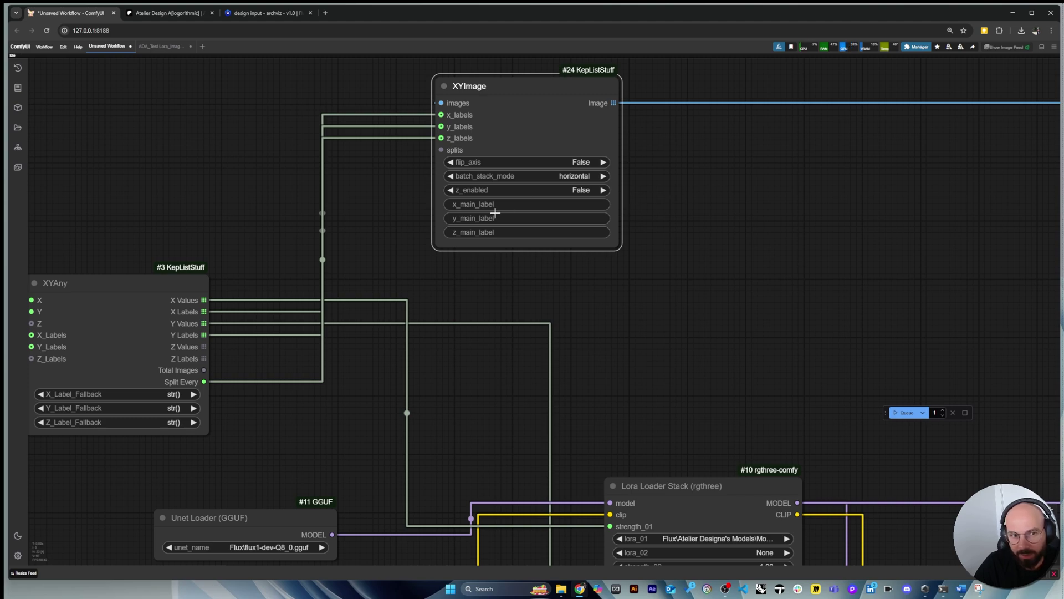
# Move the XYImage node to the end of the chain above Save Image, and shift Save Image slightly away from VAE Decode
pyautogui.scroll(-4, 340, 213)
pyautogui.scroll(-5, 341, 186)
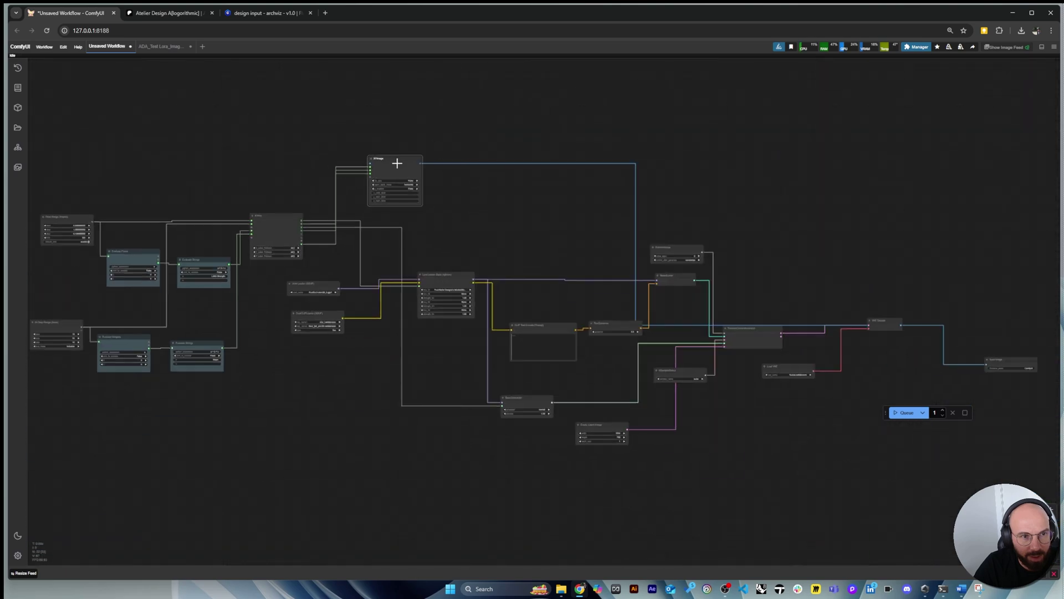
pyautogui.moveTo(401, 162); pyautogui.dragTo(868, 210)
pyautogui.scroll(-2, 864, 224)
pyautogui.scroll(2, 864, 221)
pyautogui.scroll(3, 942, 261)
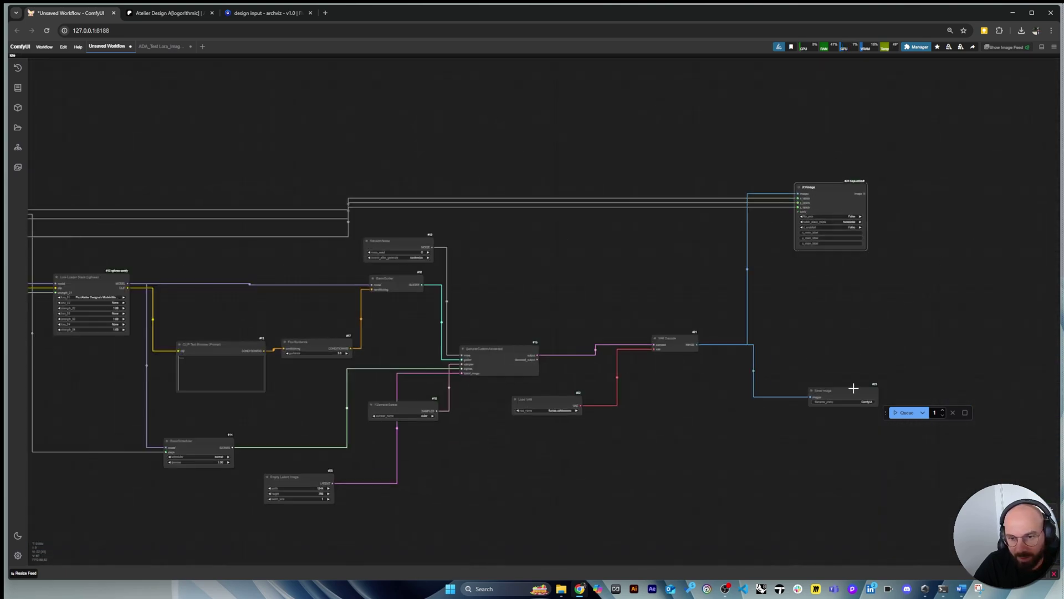
pyautogui.moveTo(848, 389); pyautogui.dragTo(866, 384)
# Add a second Save Image node beside XYImage and connect XYImage's Image output to its images input
pyautogui.hotkey('ctrl', 'v')
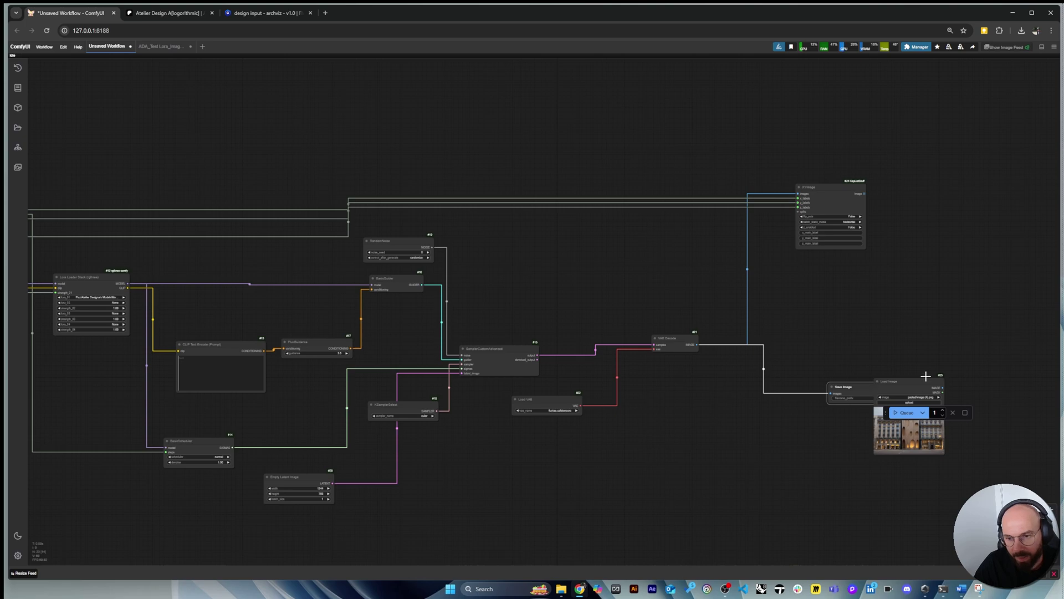
pyautogui.press('Delete')
pyautogui.doubleClick(942, 237)
pyautogui.write('sva')
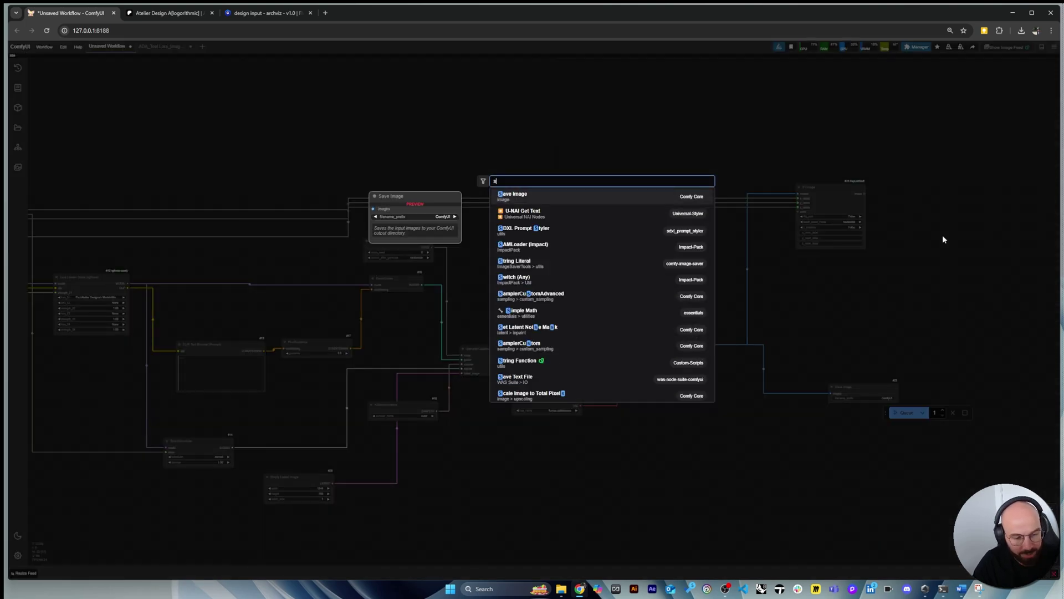
pyautogui.press('BackSpace')
pyautogui.press('BackSpace')
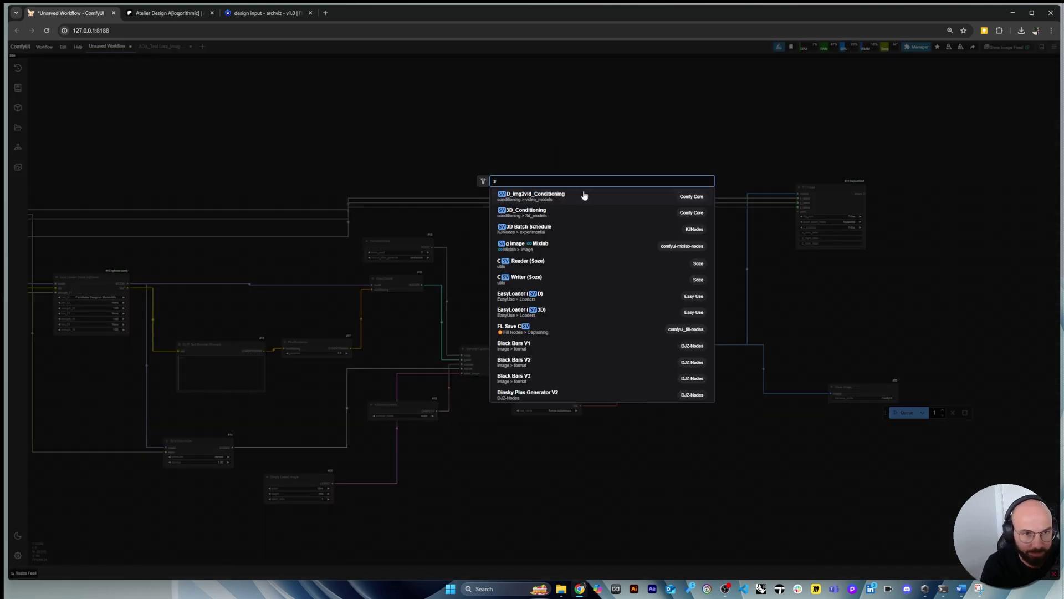
pyautogui.write('ave image')
pyautogui.press('Return')
pyautogui.scroll(1, 942, 226)
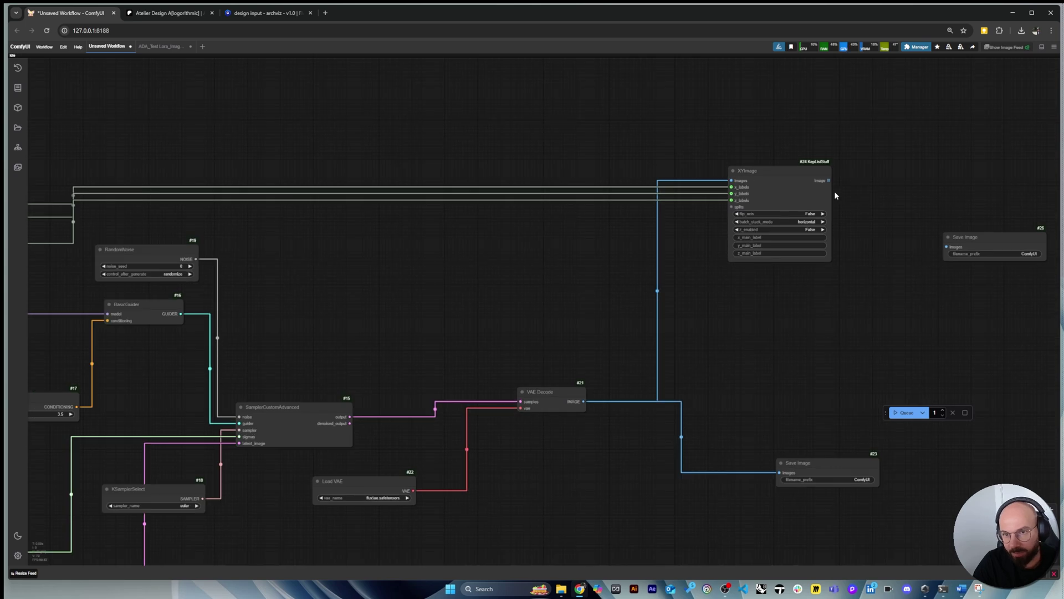
pyautogui.moveTo(830, 180); pyautogui.dragTo(935, 154)
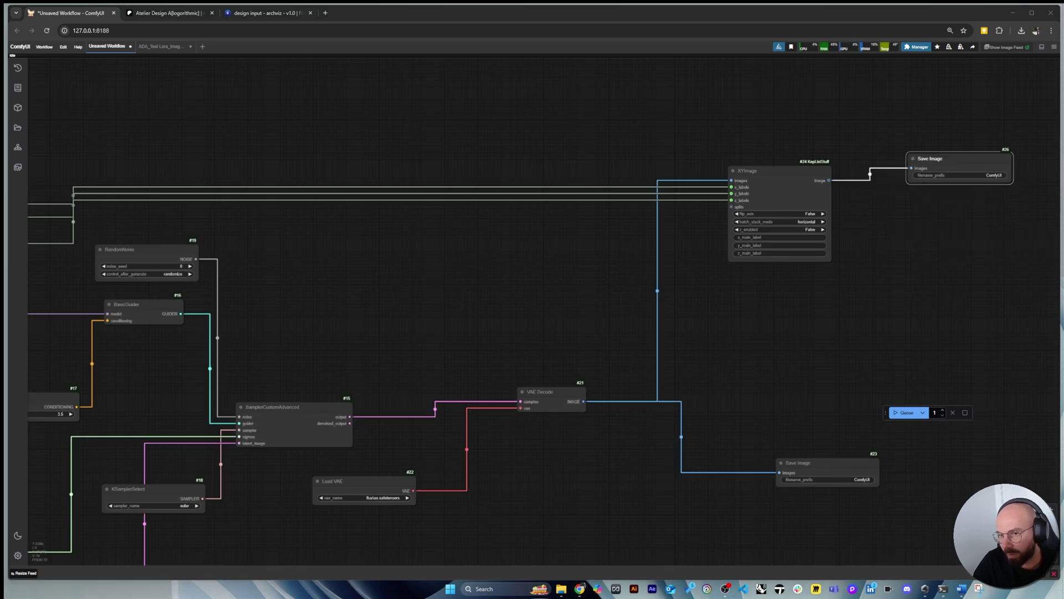
pyautogui.moveTo(957, 157); pyautogui.dragTo(938, 158)
# Fill the CLIP Text Encode node with the prompt for a minimal rounded courtyard house model built from white foam board
pyautogui.scroll(-3, 922, 242)
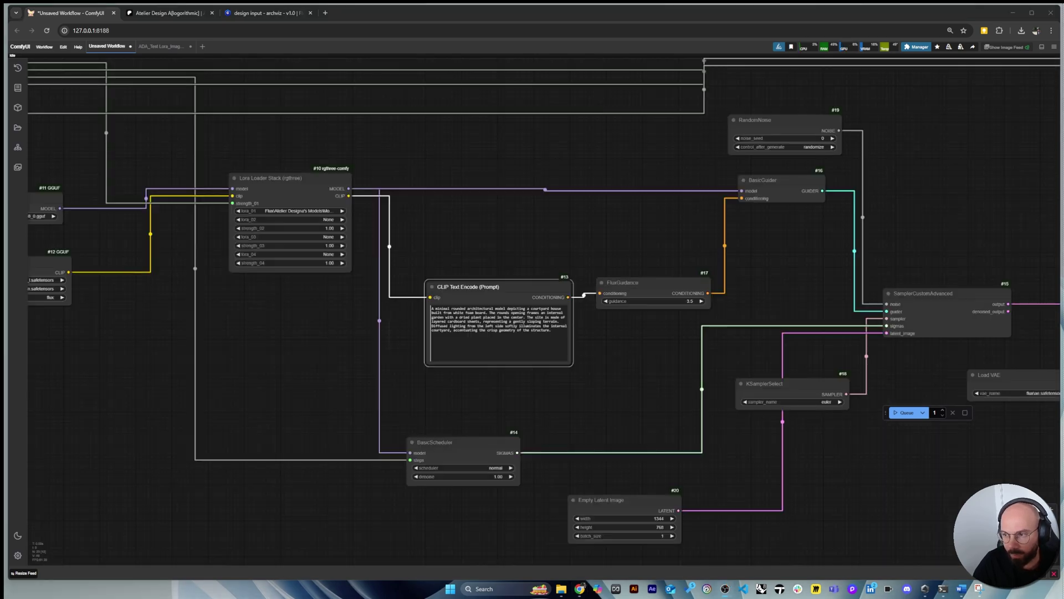
pyautogui.scroll(-3, 740, 230)
pyautogui.scroll(4, 639, 259)
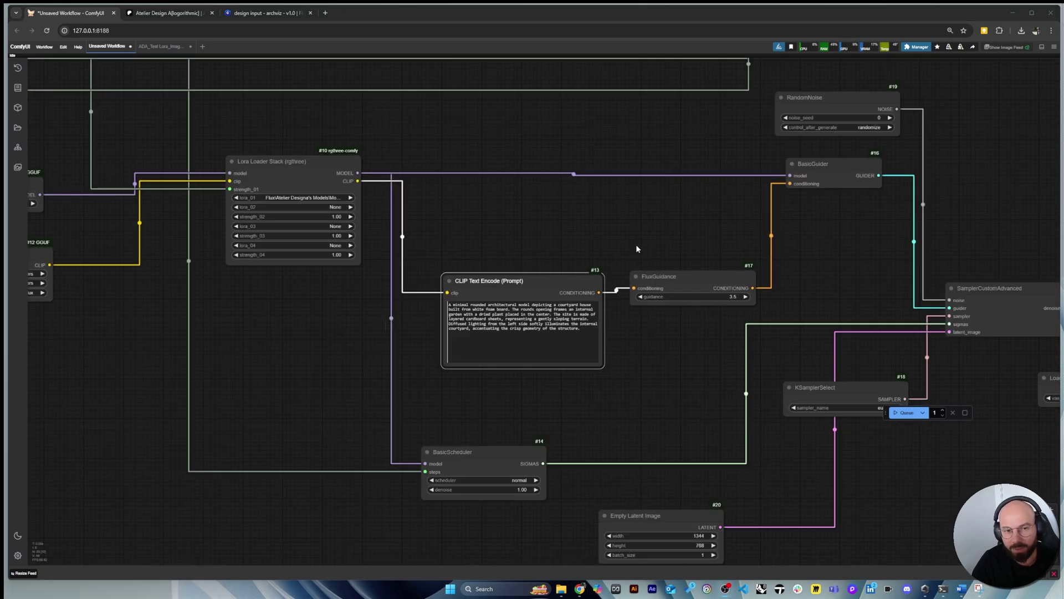
pyautogui.scroll(6, 550, 396)
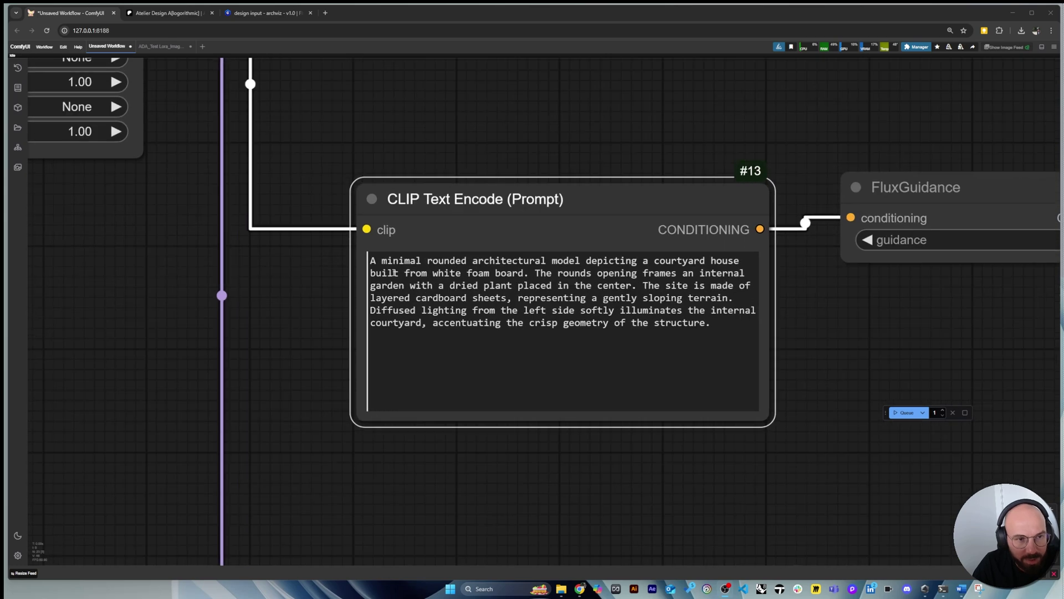
# Highlight the prompt's opening words and check the LoRA files available for lora_01 in the Lora Loader Stack
pyautogui.moveTo(373, 261); pyautogui.dragTo(625, 261)
pyautogui.scroll(-5, 648, 276)
pyautogui.scroll(2, 604, 155)
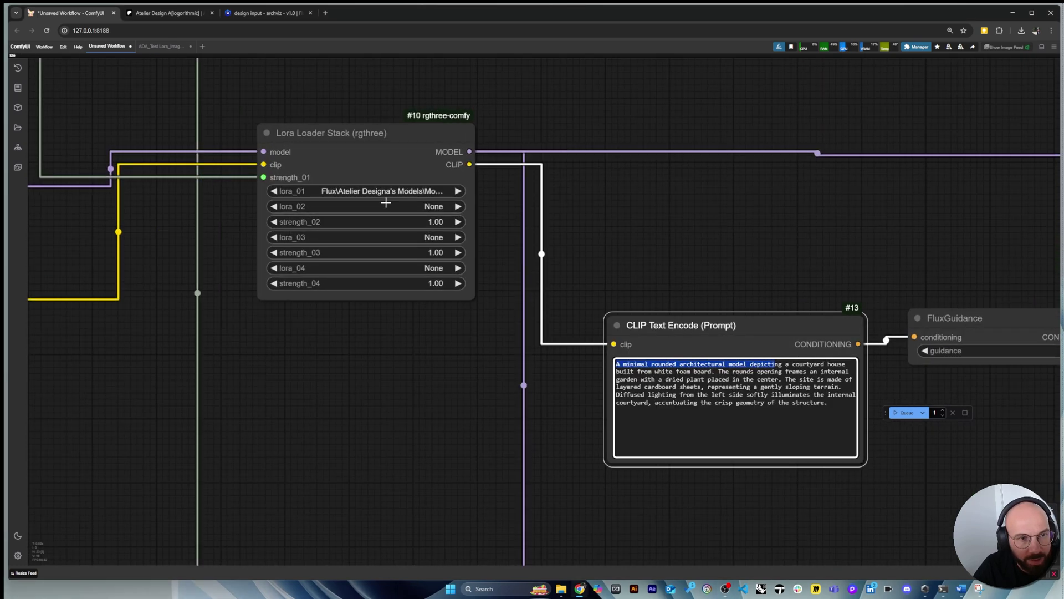
pyautogui.click(399, 191)
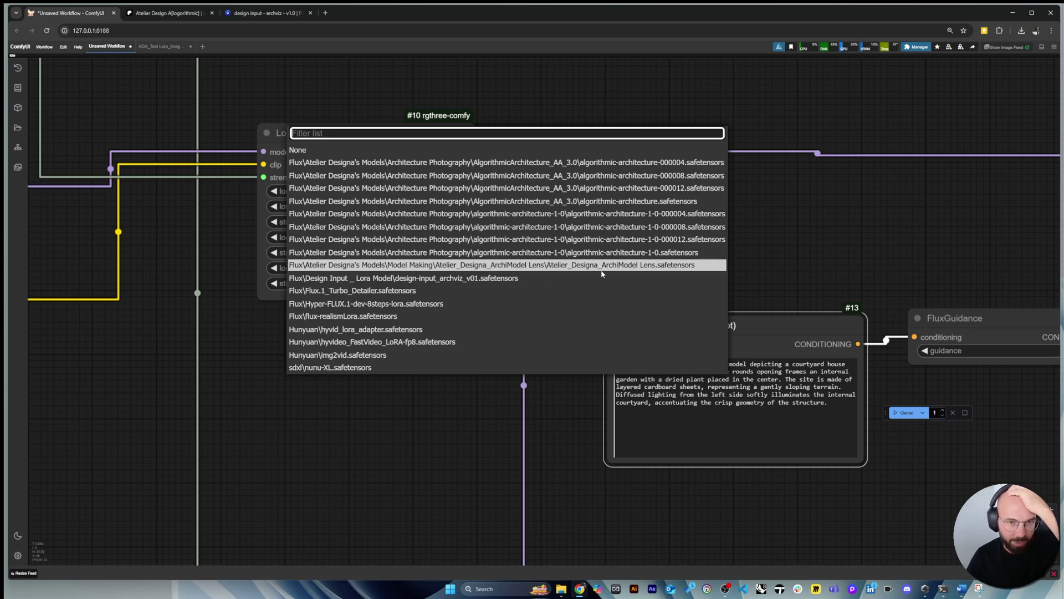
pyautogui.click(797, 258)
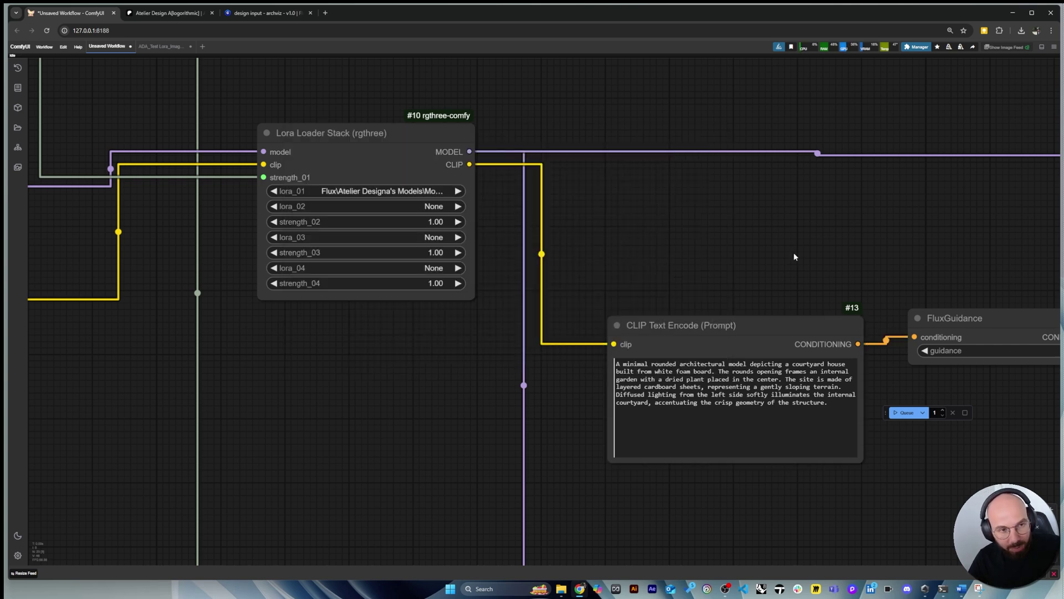
# Review the first sentence of the CLIP Text Encode prompt, highlighting the material description "white foam board"
pyautogui.scroll(4, 864, 472)
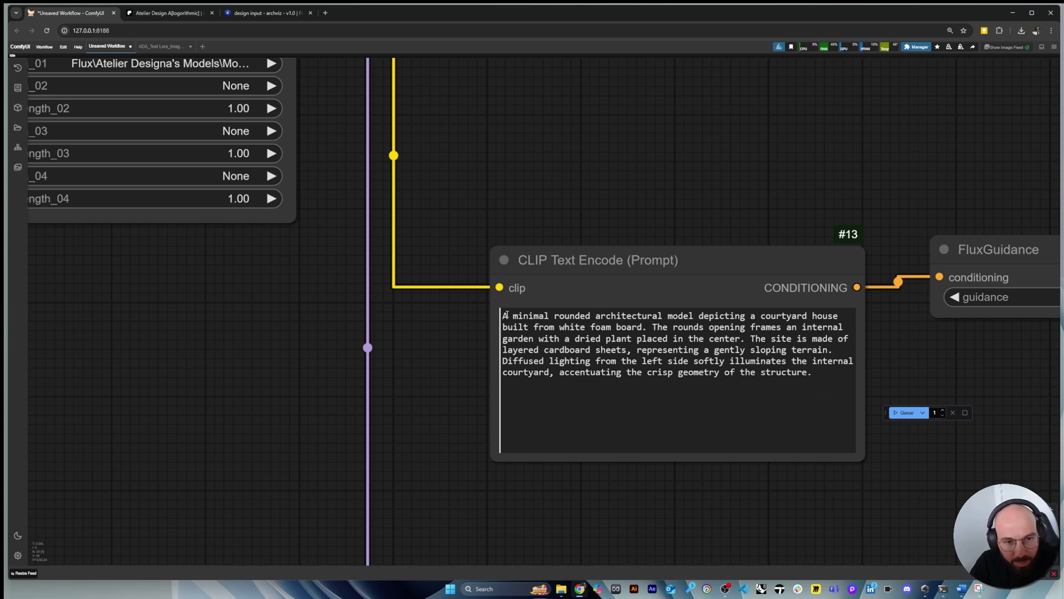
pyautogui.moveTo(507, 315); pyautogui.dragTo(647, 327)
pyautogui.click(648, 327)
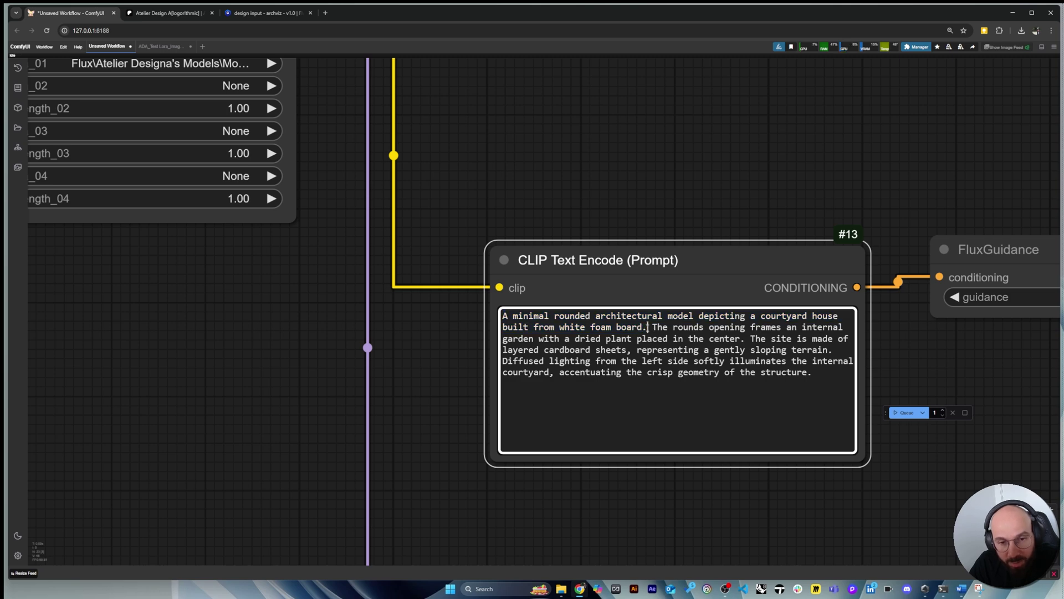
pyautogui.moveTo(561, 327); pyautogui.dragTo(645, 329)
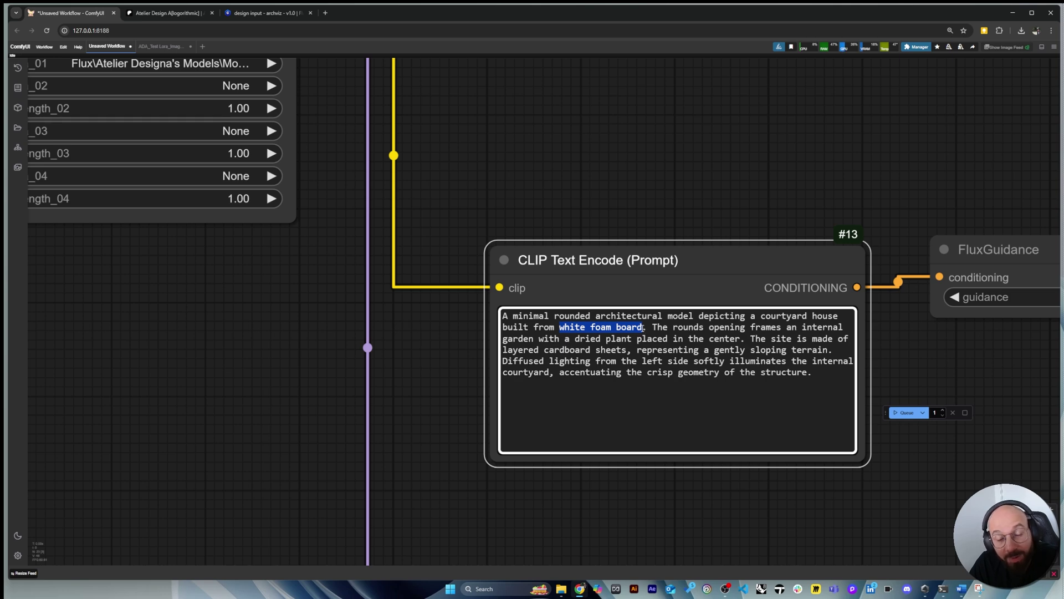
pyautogui.click(643, 328)
pyautogui.moveTo(559, 327); pyautogui.dragTo(643, 328)
pyautogui.click(625, 333)
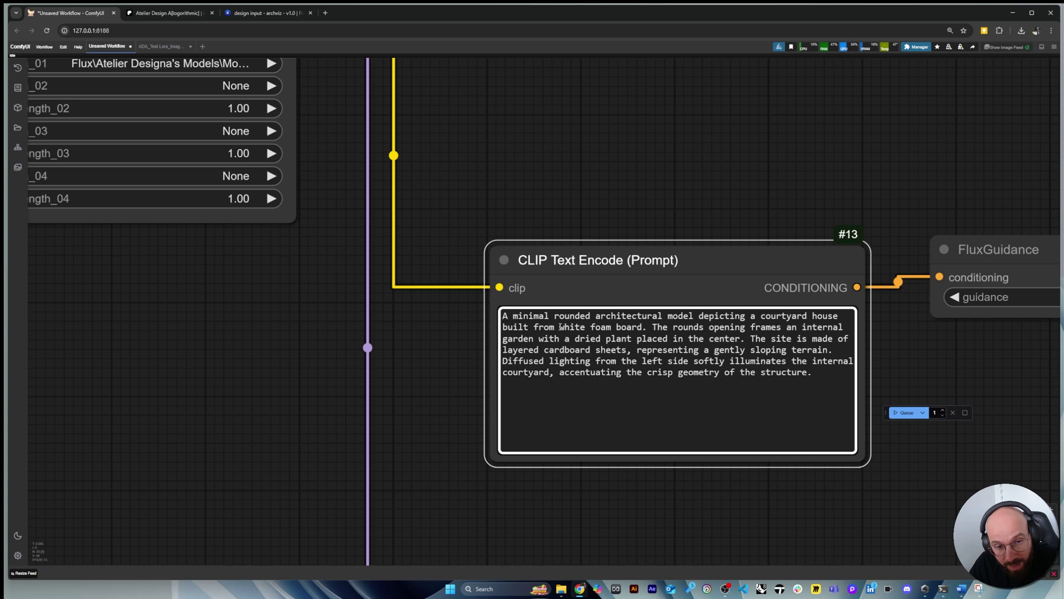
pyautogui.moveTo(558, 327); pyautogui.dragTo(643, 328)
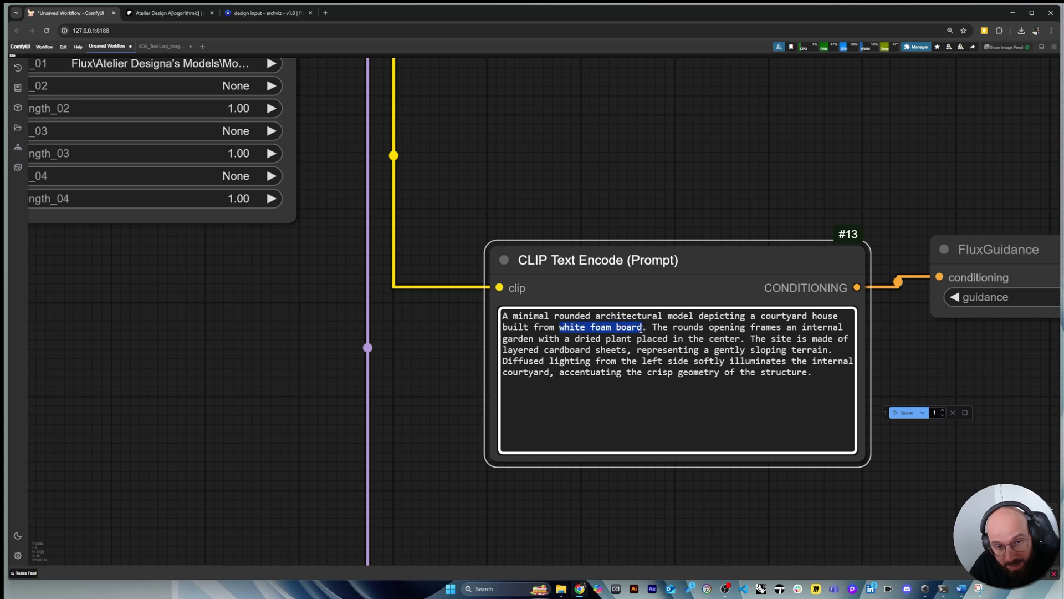
pyautogui.click(617, 340)
pyautogui.moveTo(555, 328); pyautogui.dragTo(643, 326)
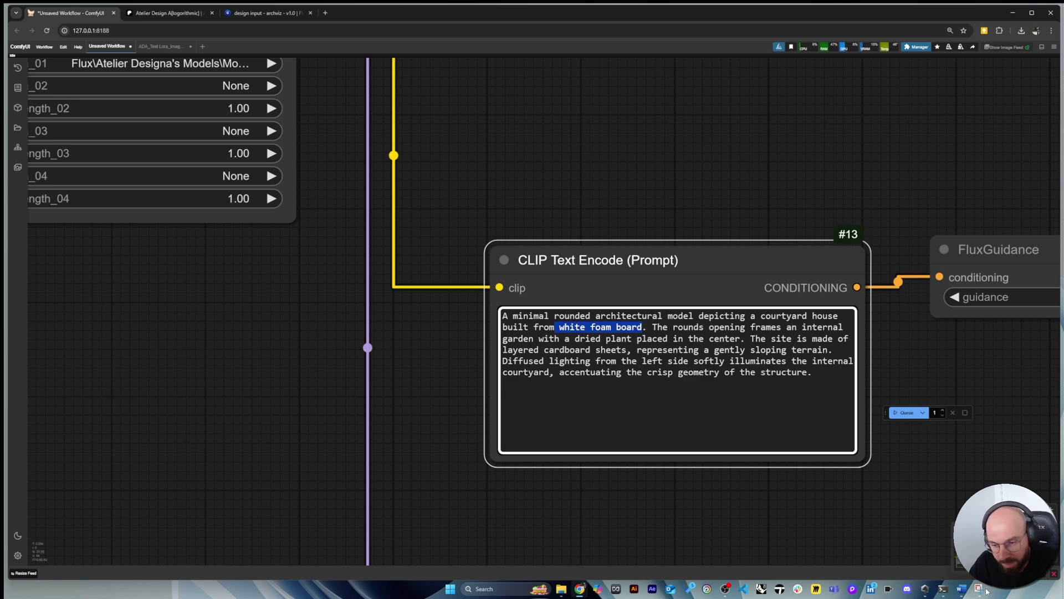
# Switch to the Word document Atelier_Designa_ArchiModel Lens_Notes, widen its window and read through the overall prompt examples
pyautogui.press('super+e')
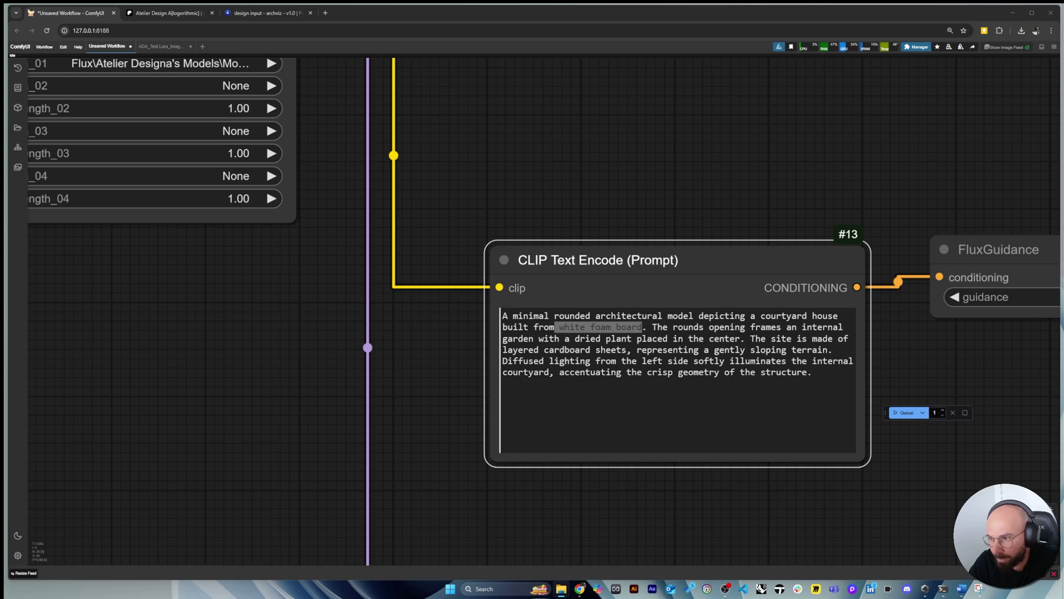
pyautogui.hotkey('alt', 'Tab')
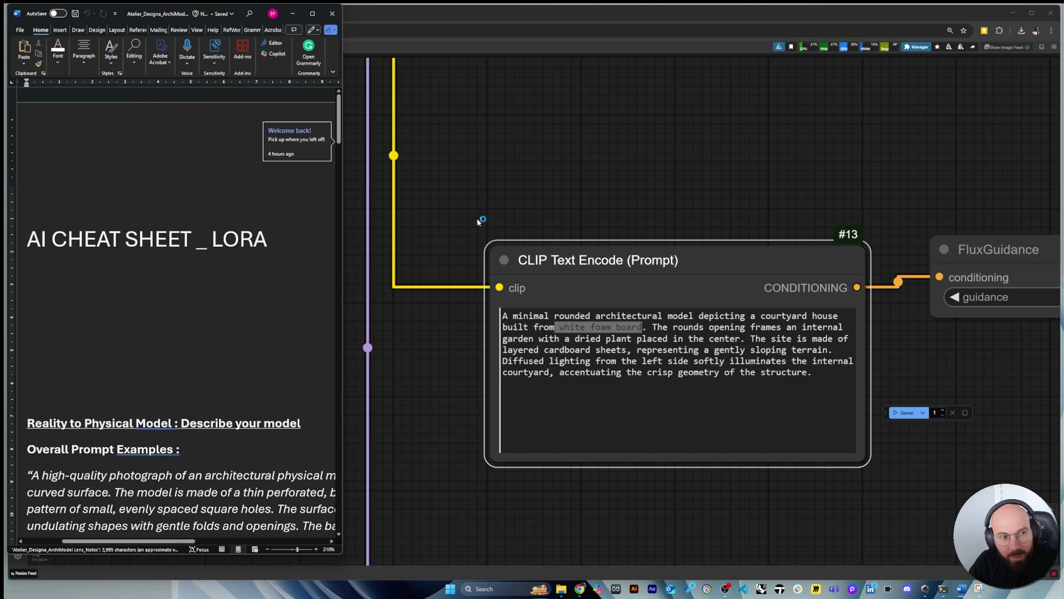
pyautogui.moveTo(342, 105); pyautogui.dragTo(846, 131)
pyautogui.scroll(-3, 543, 340)
pyautogui.scroll(-5, 543, 340)
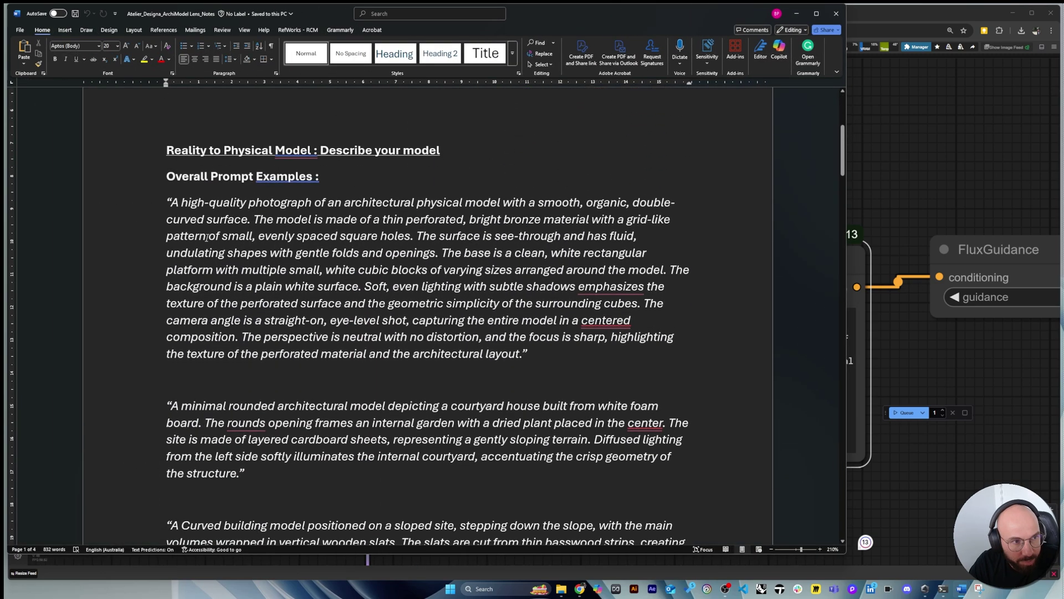
pyautogui.moveTo(185, 209); pyautogui.dragTo(410, 330)
pyautogui.scroll(-15, 407, 416)
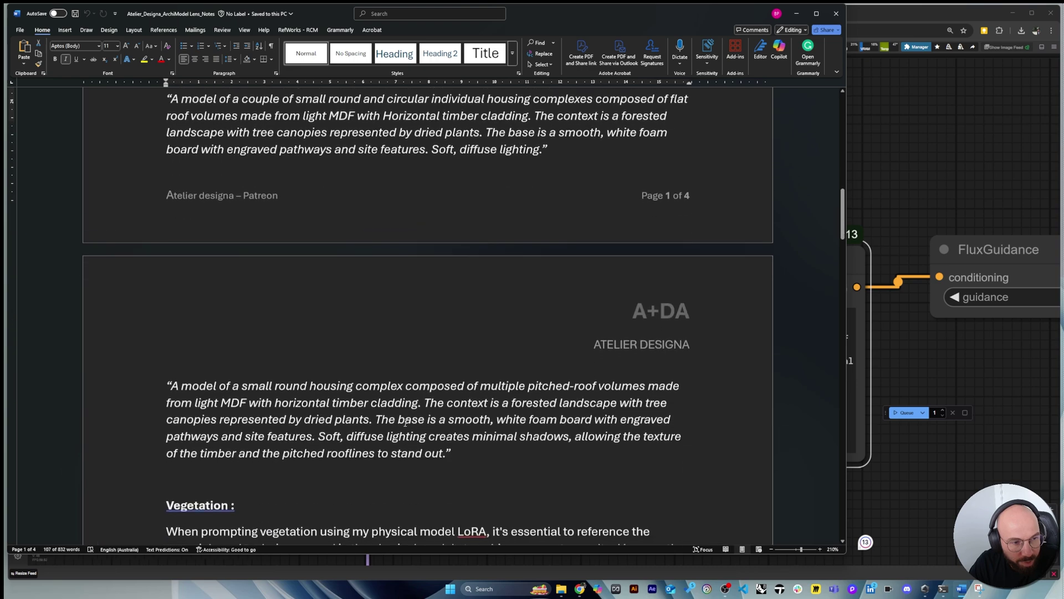
# Review the vegetation, lighting and material wording in the Word prompt notes, and return to the ComfyUI workflow
pyautogui.scroll(1, 191, 259)
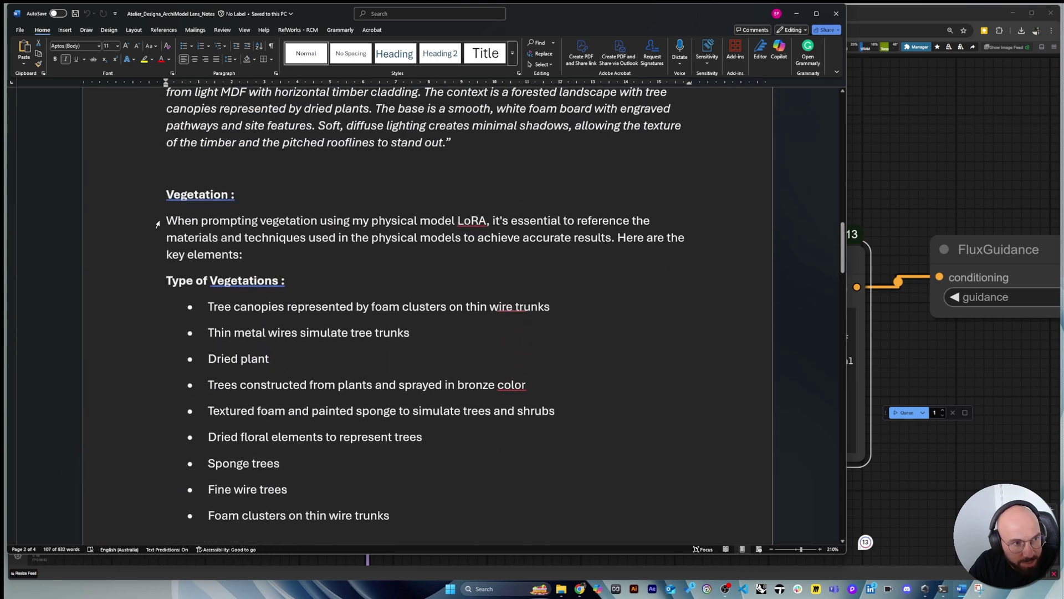
pyautogui.moveTo(167, 220); pyautogui.dragTo(242, 253)
pyautogui.click(234, 194)
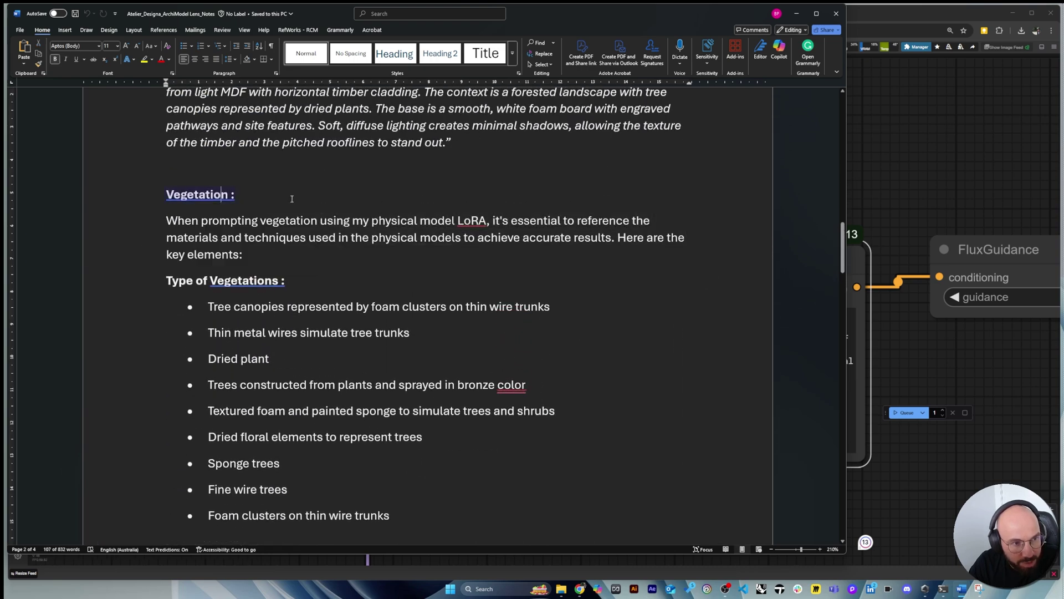
pyautogui.scroll(-6, 448, 268)
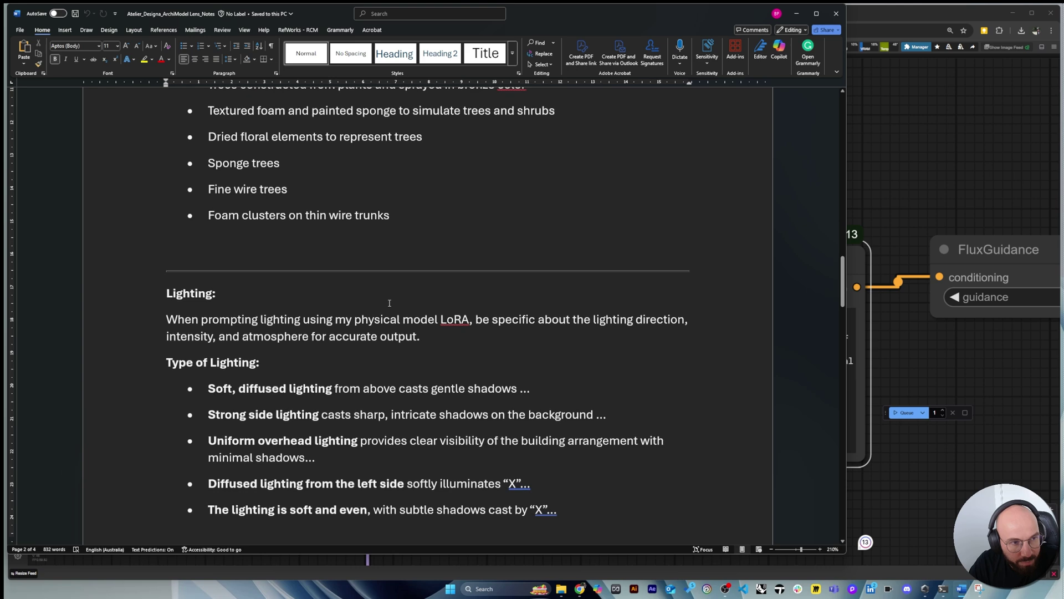
pyautogui.scroll(-4, 290, 316)
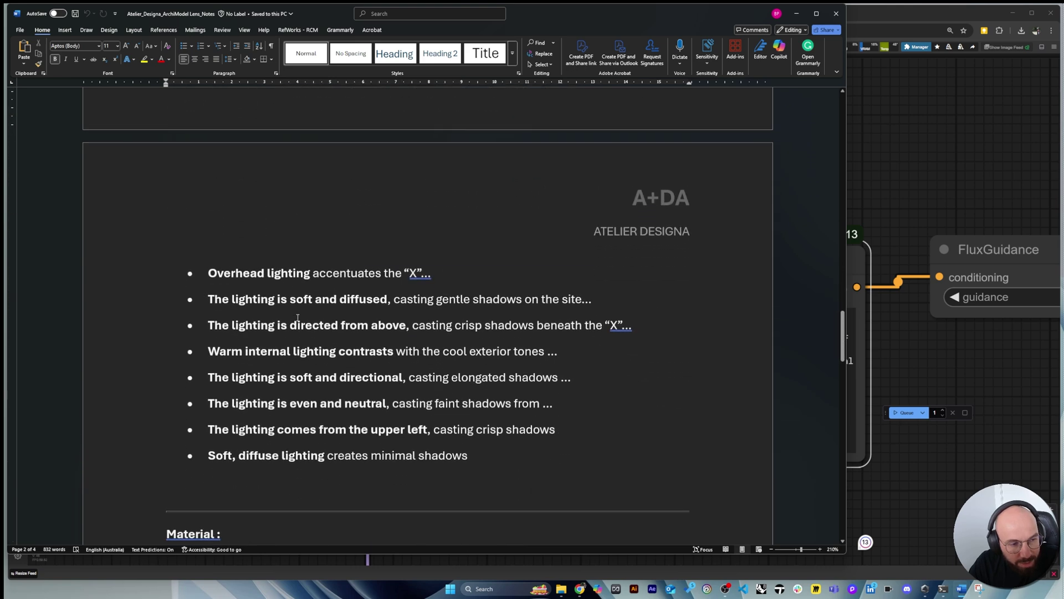
pyautogui.moveTo(242, 351); pyautogui.dragTo(499, 351)
pyautogui.scroll(-6, 498, 351)
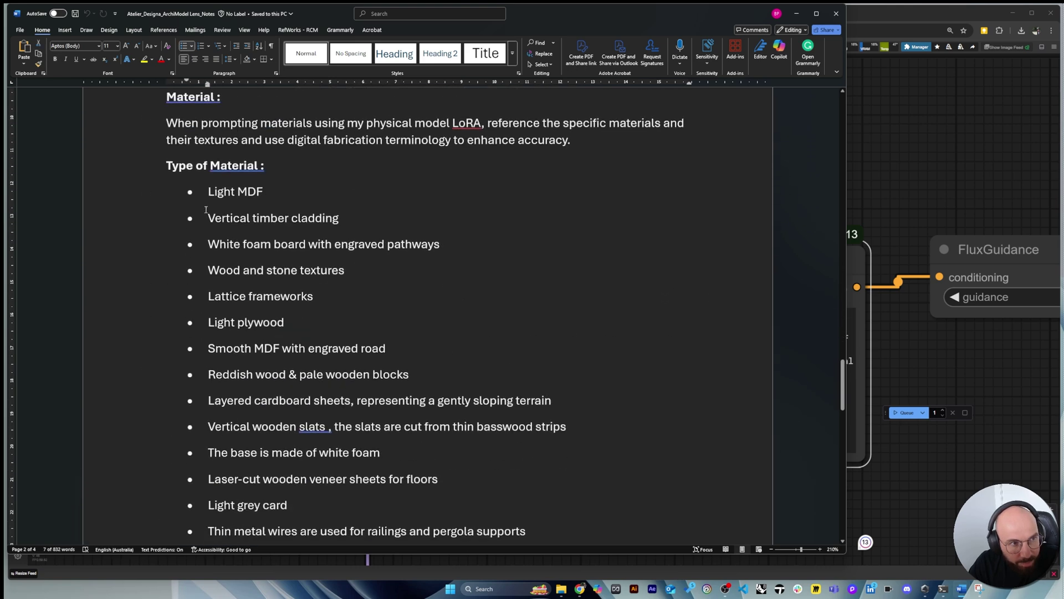
pyautogui.moveTo(253, 349); pyautogui.dragTo(370, 371)
pyautogui.scroll(-1, 363, 349)
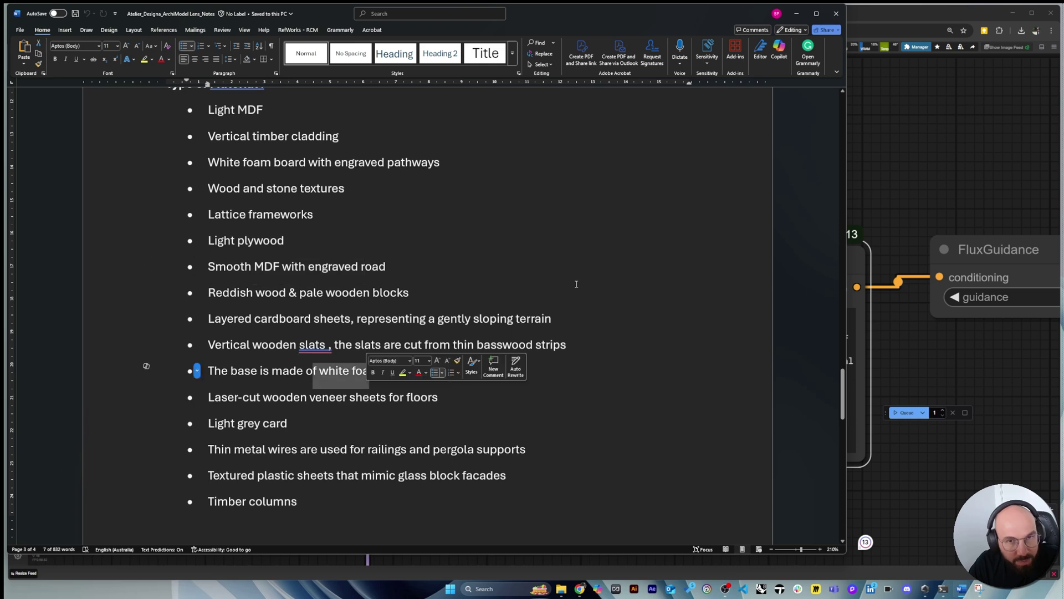
pyautogui.click(796, 18)
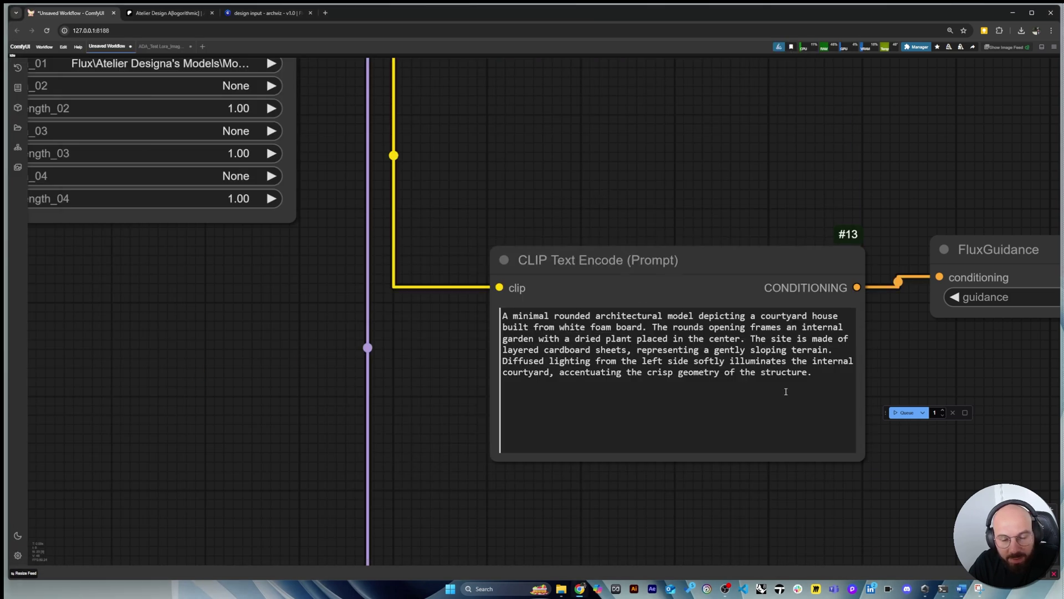
# Examine the prompt's wording on the layered cardboard site, the rounded opening and the dried plant in the CLIP Text Encode node
pyautogui.click(748, 339)
pyautogui.moveTo(751, 339); pyautogui.dragTo(628, 351)
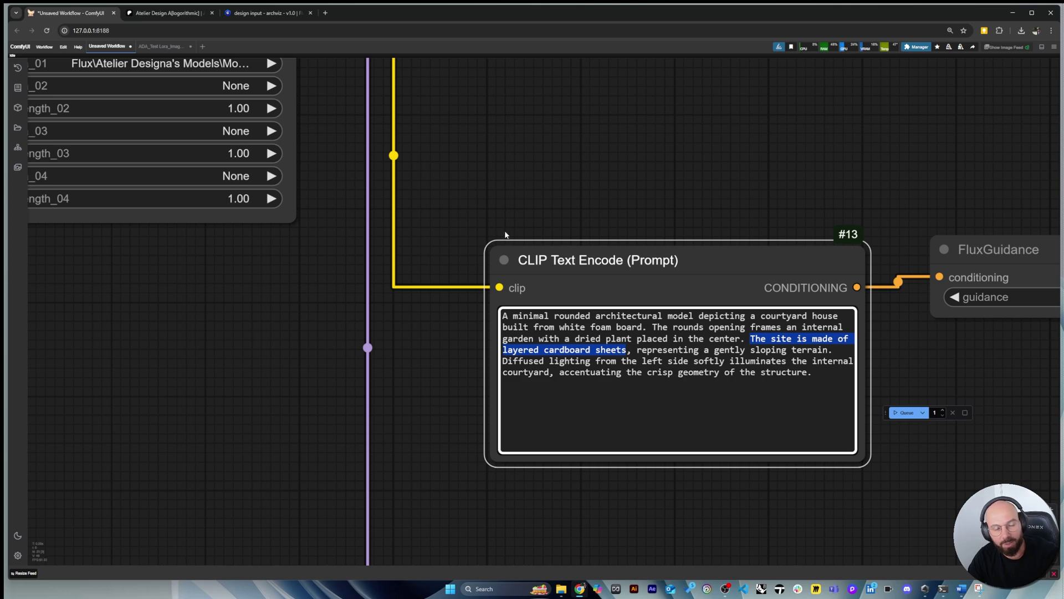
pyautogui.click(707, 239)
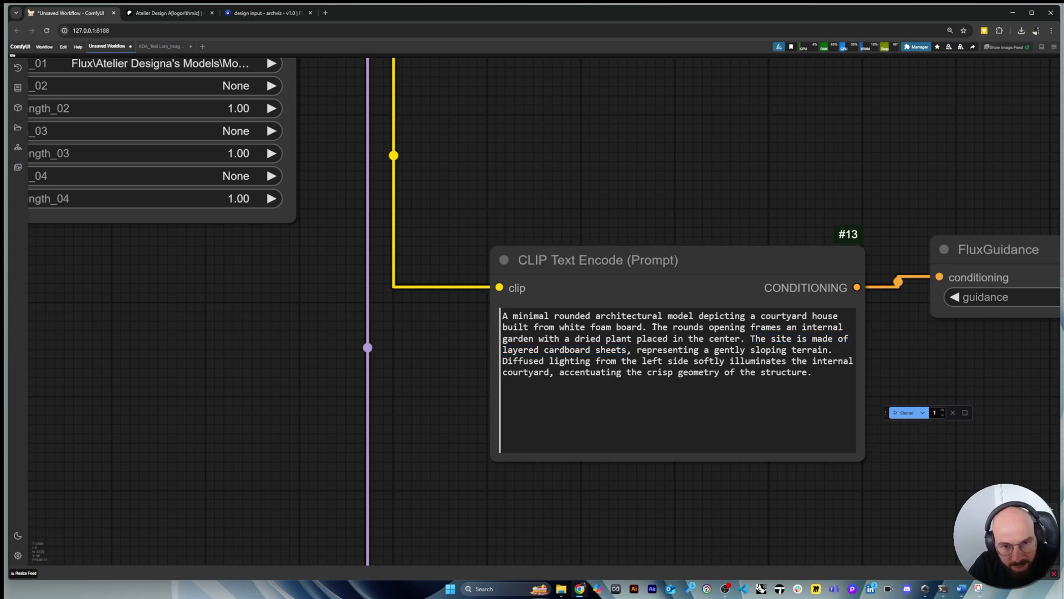
pyautogui.moveTo(652, 326); pyautogui.dragTo(801, 327)
pyautogui.click(623, 327)
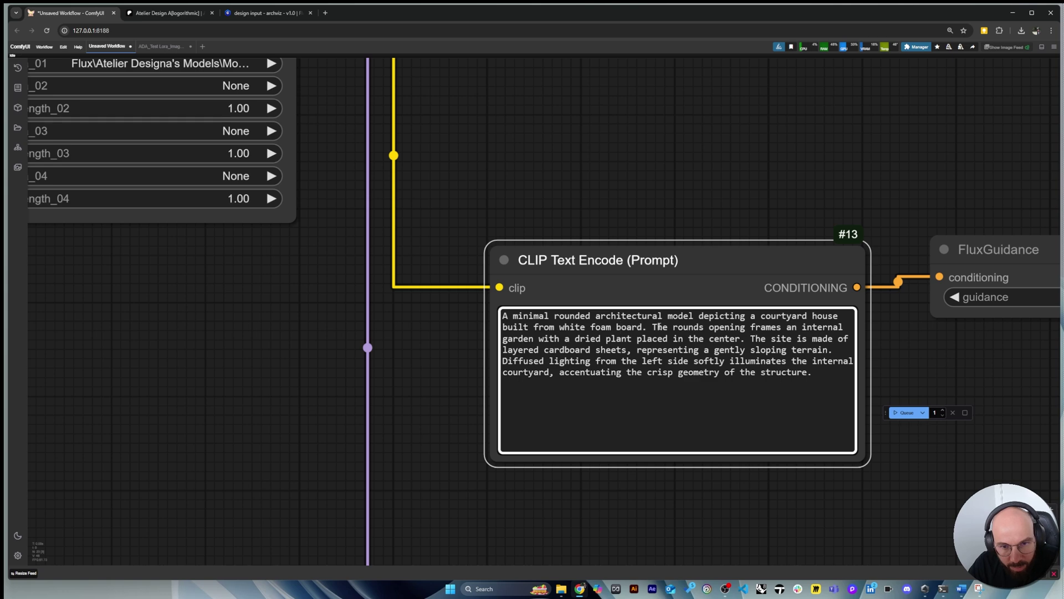
pyautogui.moveTo(653, 326); pyautogui.dragTo(741, 339)
pyautogui.click(576, 338)
pyautogui.click(589, 339)
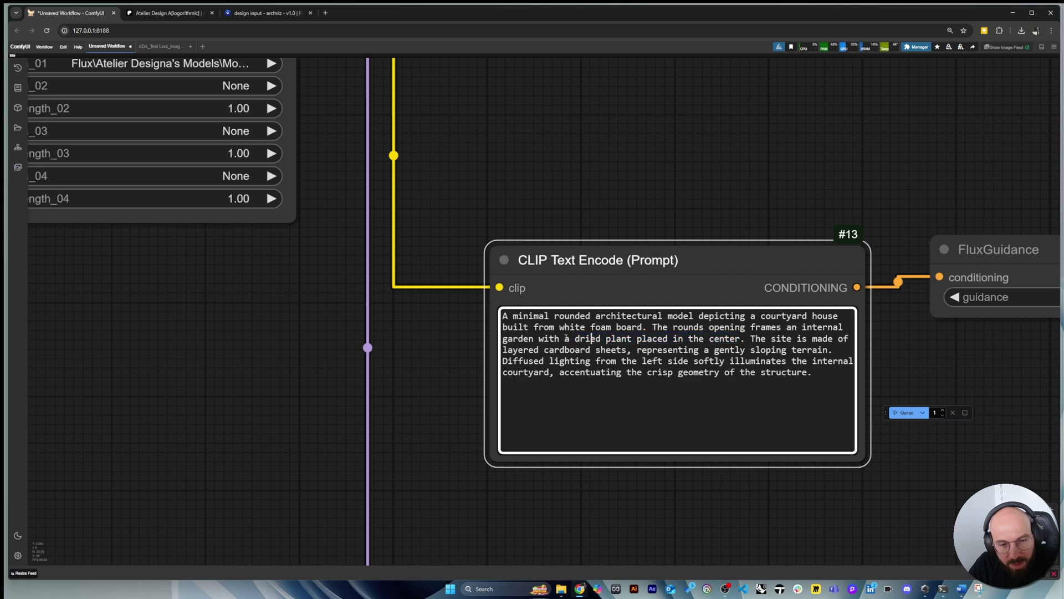
pyautogui.moveTo(575, 339); pyautogui.dragTo(633, 339)
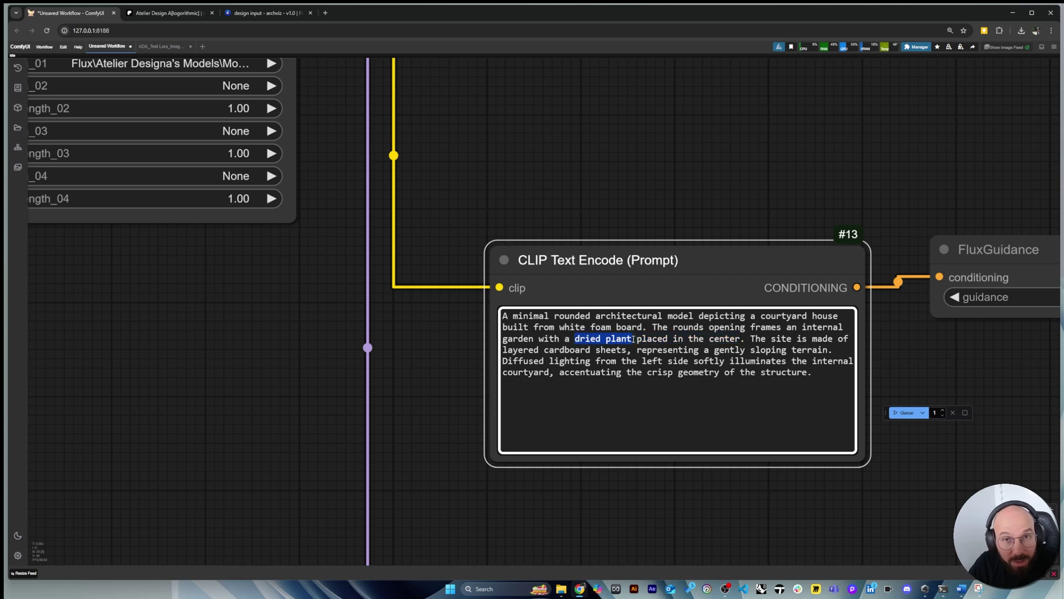
pyautogui.click(633, 339)
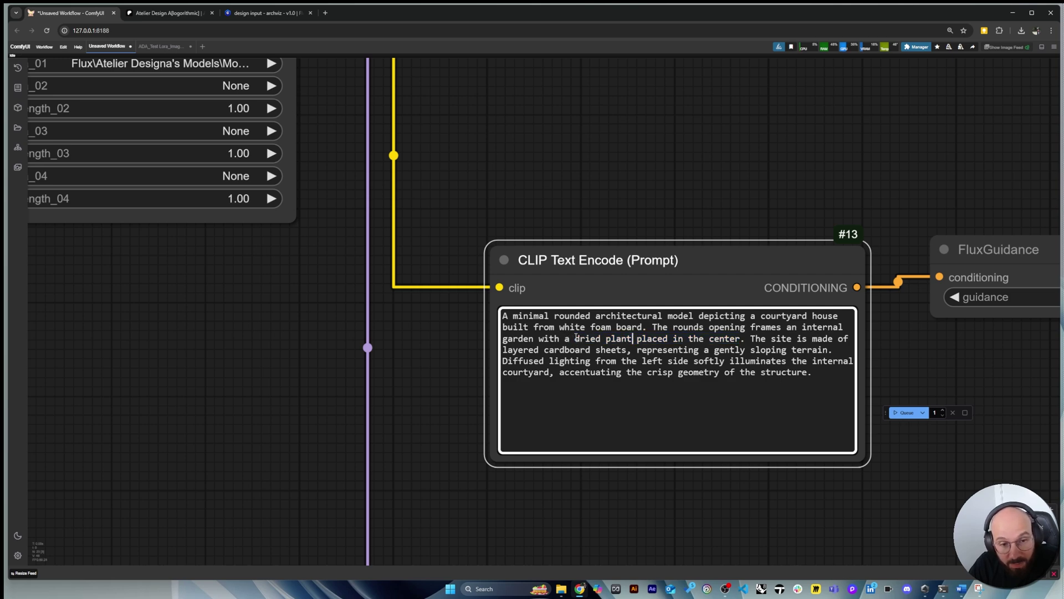
pyautogui.moveTo(575, 338); pyautogui.dragTo(632, 339)
pyautogui.click(606, 331)
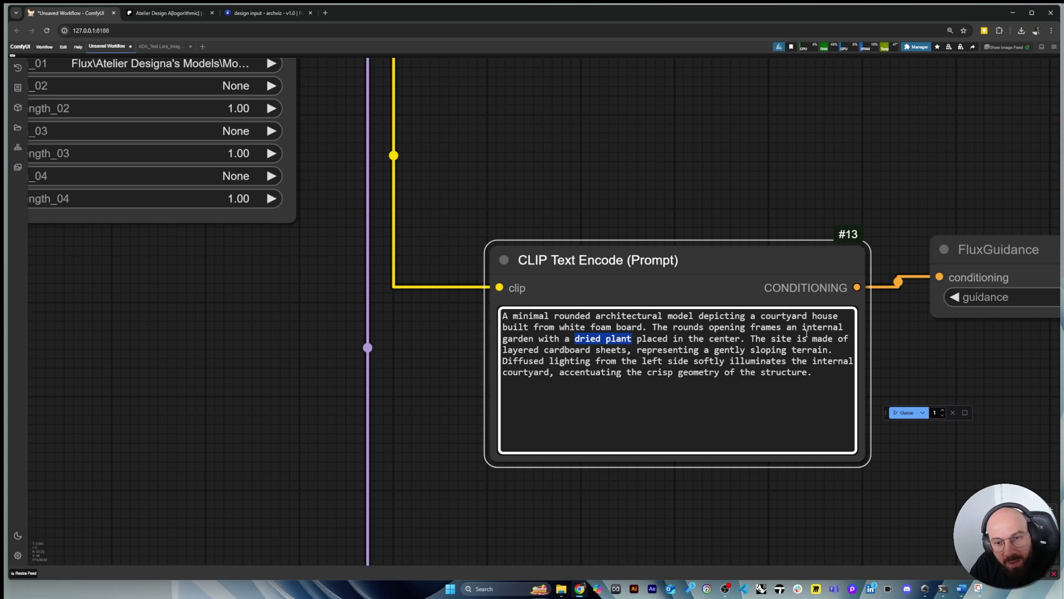
# Examine the prompt's wording on the gently sloping terrain, diffused lighting from the left and crisp geometry of the structure
pyautogui.moveTo(752, 339); pyautogui.dragTo(831, 351)
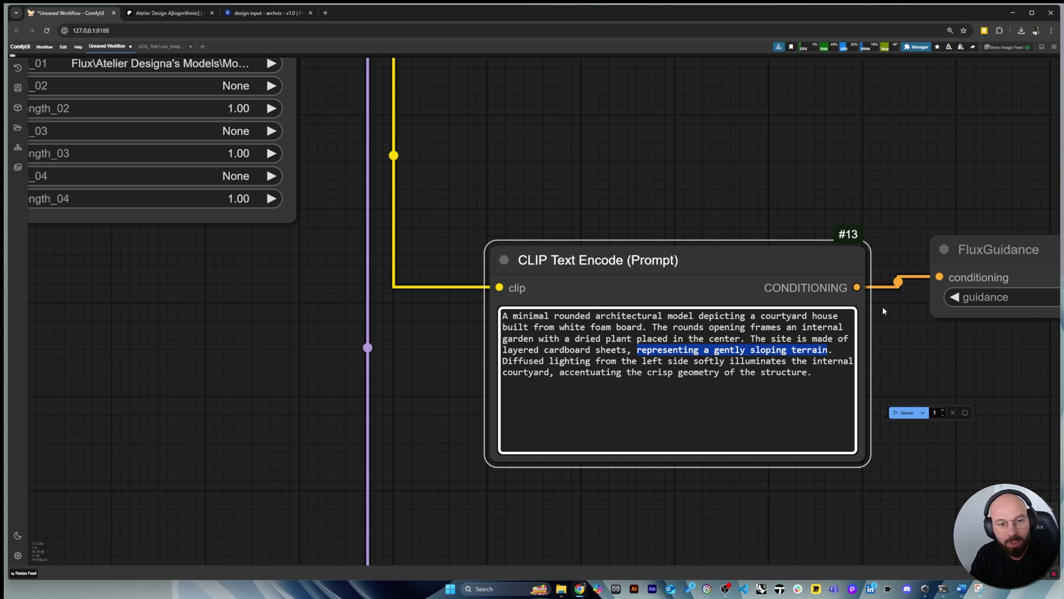
pyautogui.moveTo(523, 350); pyautogui.dragTo(637, 351)
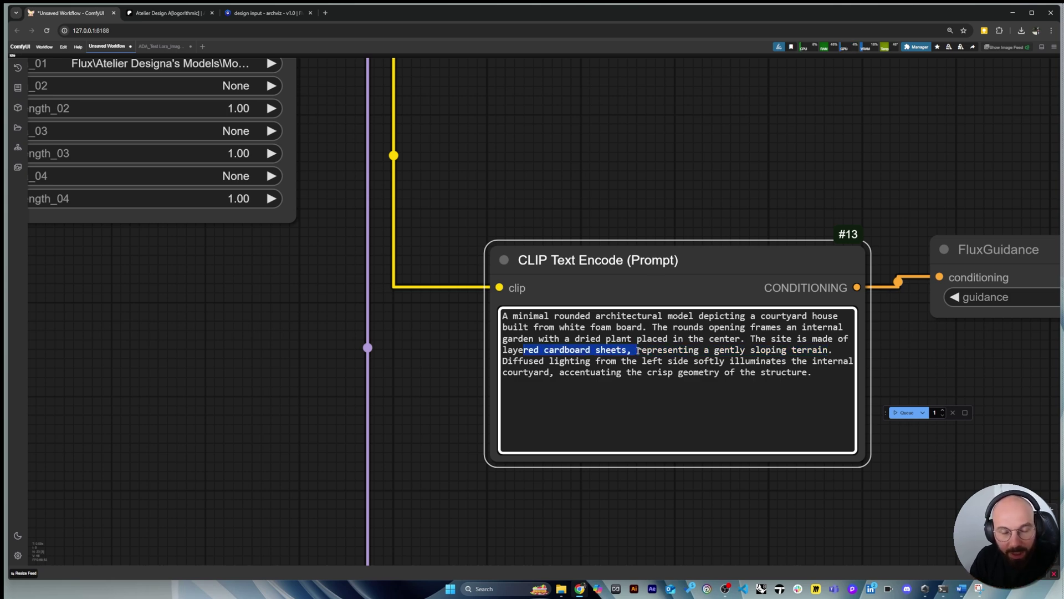
pyautogui.click(566, 362)
pyautogui.moveTo(506, 361); pyautogui.dragTo(591, 361)
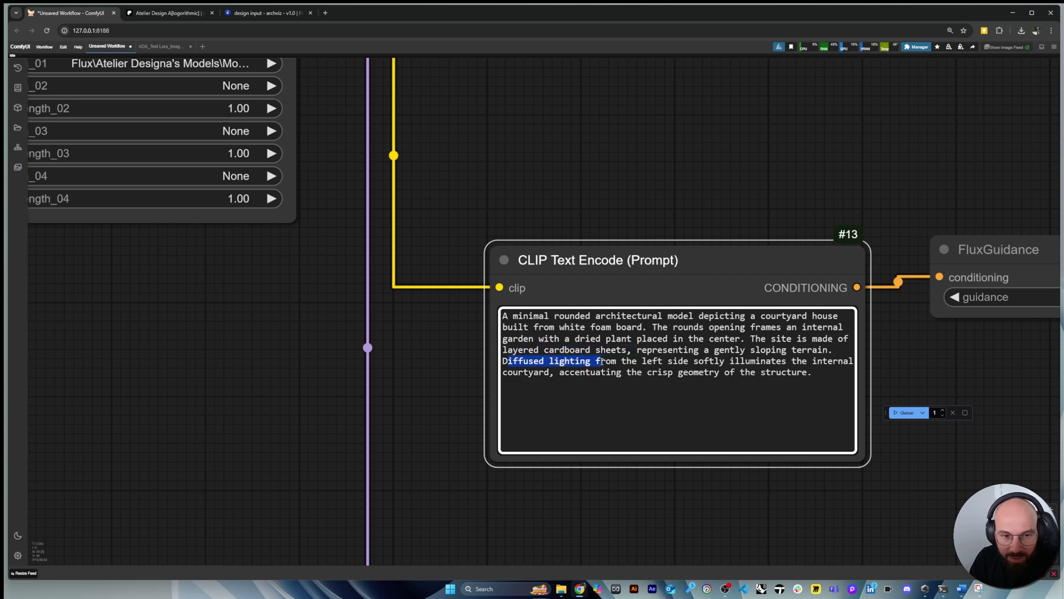
pyautogui.click(630, 372)
pyautogui.moveTo(503, 362); pyautogui.dragTo(670, 358)
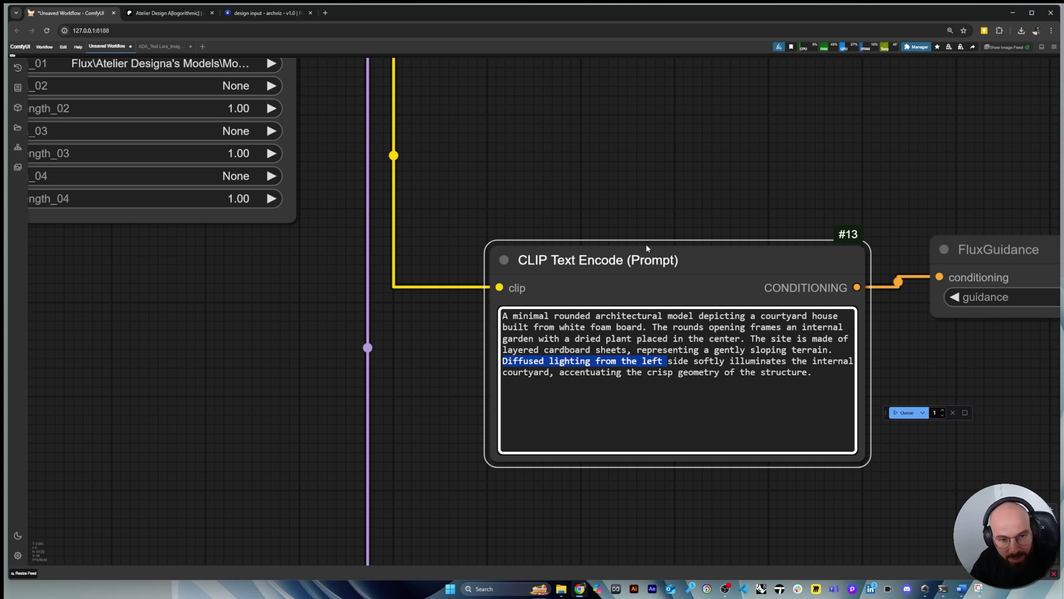
pyautogui.moveTo(579, 373); pyautogui.dragTo(782, 372)
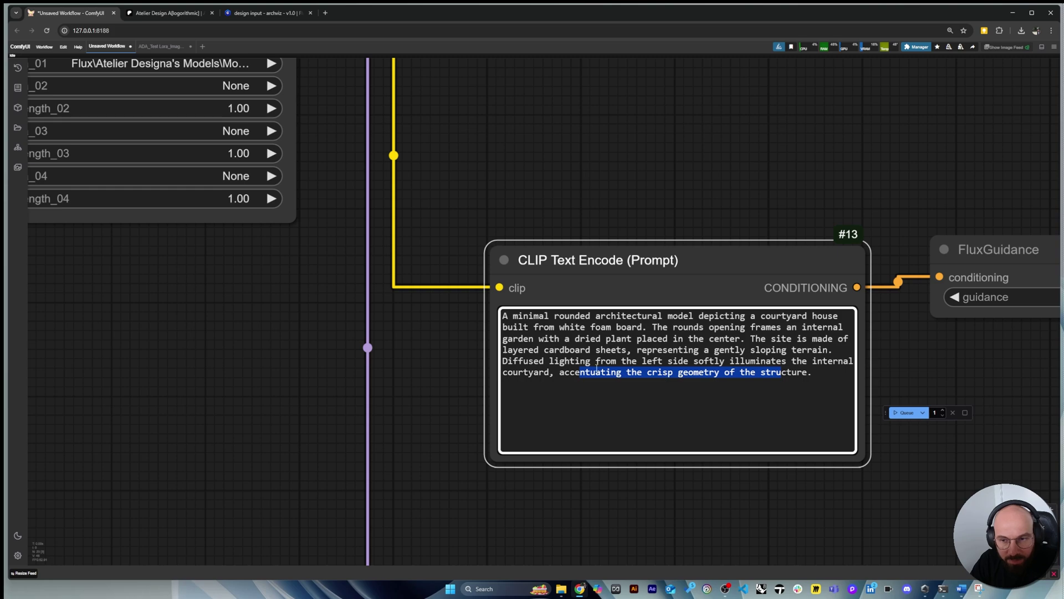
# Move the BasicScheduler node slightly closer beneath the CLIP Text Encode node and queue the workflow
pyautogui.scroll(-10, 495, 192)
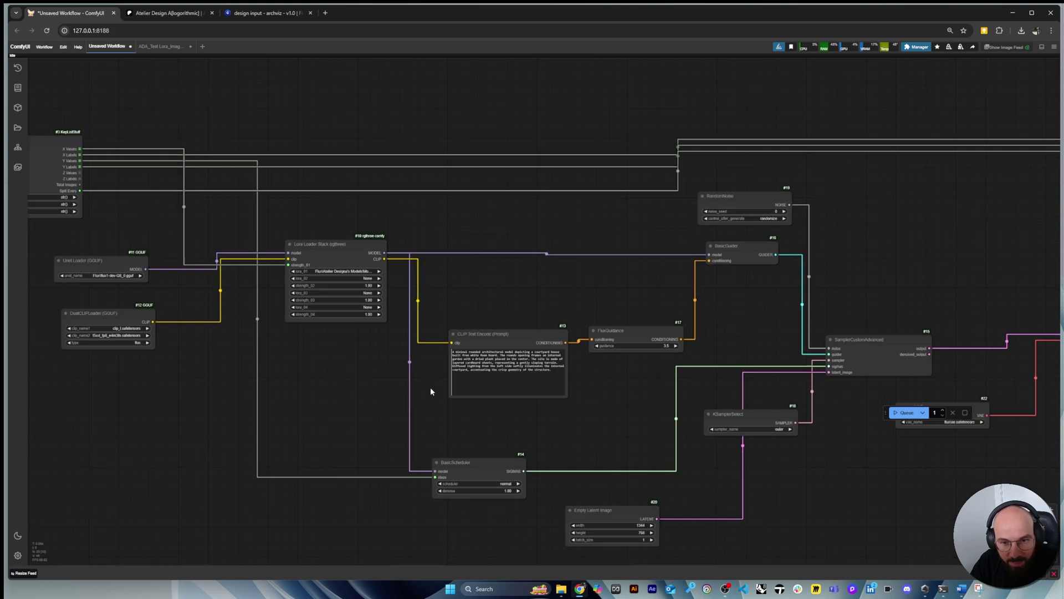
pyautogui.scroll(2, 642, 438)
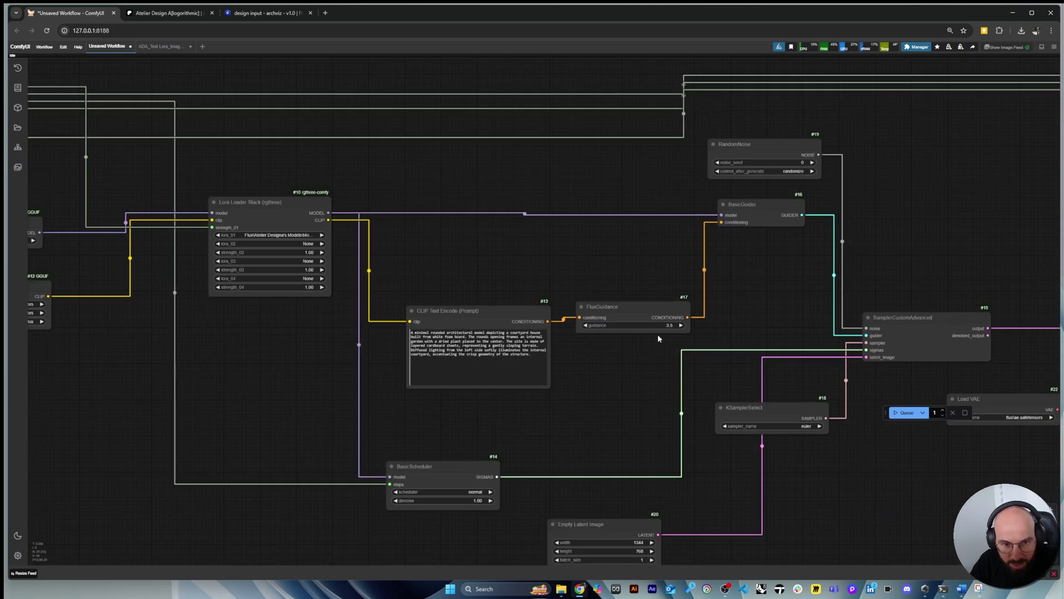
pyautogui.scroll(-3, 604, 247)
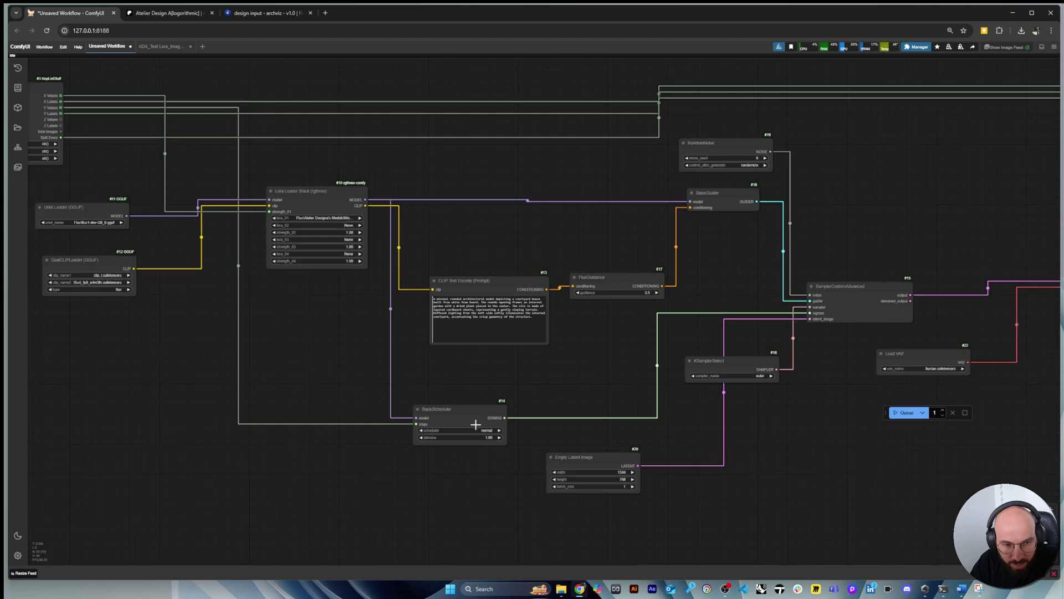
pyautogui.moveTo(476, 425); pyautogui.dragTo(481, 391)
pyautogui.scroll(-10, 464, 430)
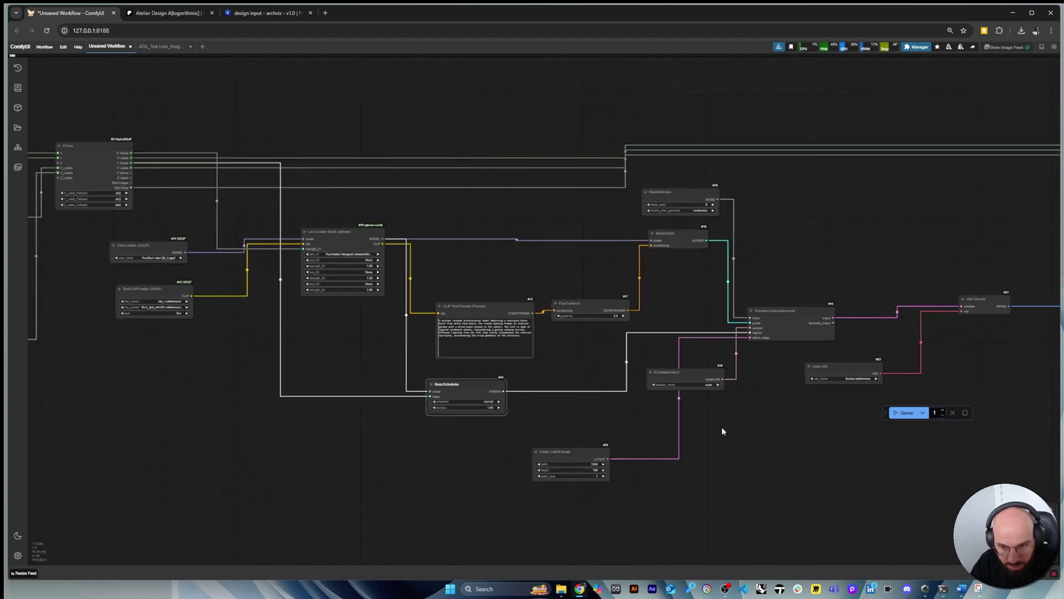
pyautogui.scroll(5, 923, 396)
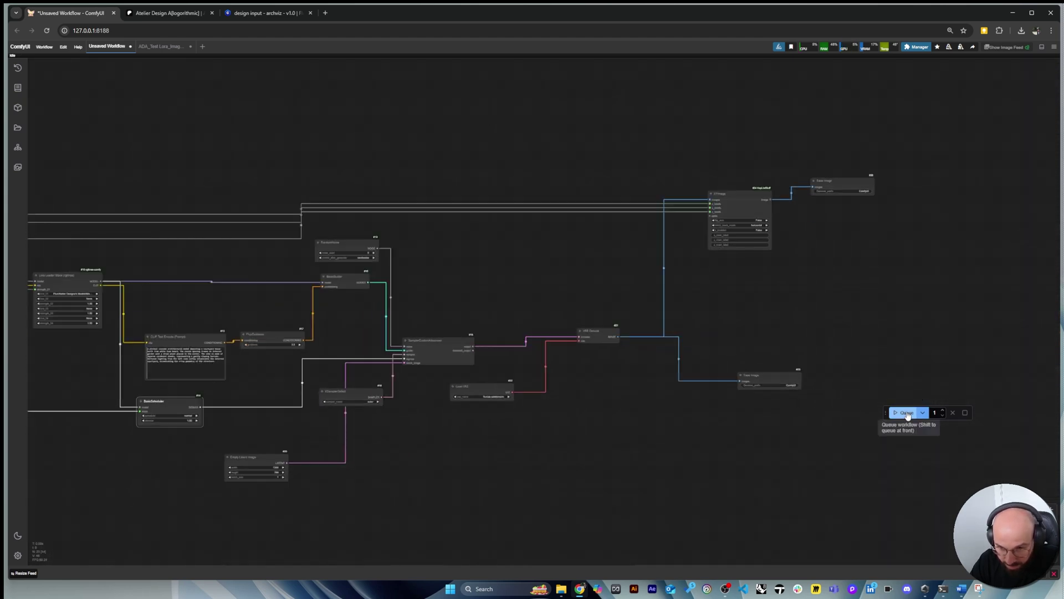
pyautogui.click(905, 412)
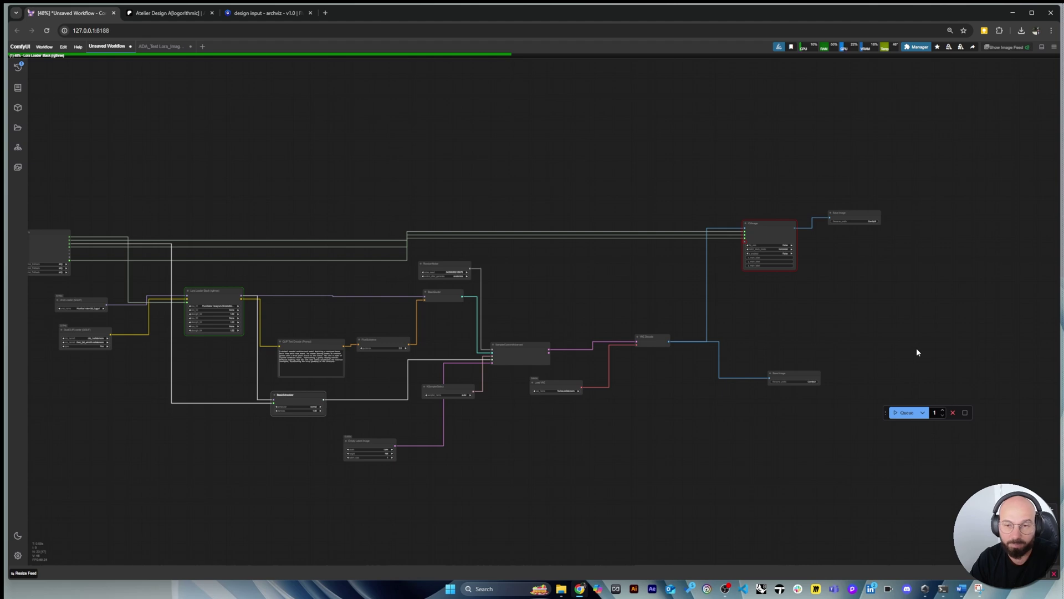
# Connect the XYAny node's Split Every output to the XYImage node's splits input and remove the link to z_labels
pyautogui.scroll(3, 776, 288)
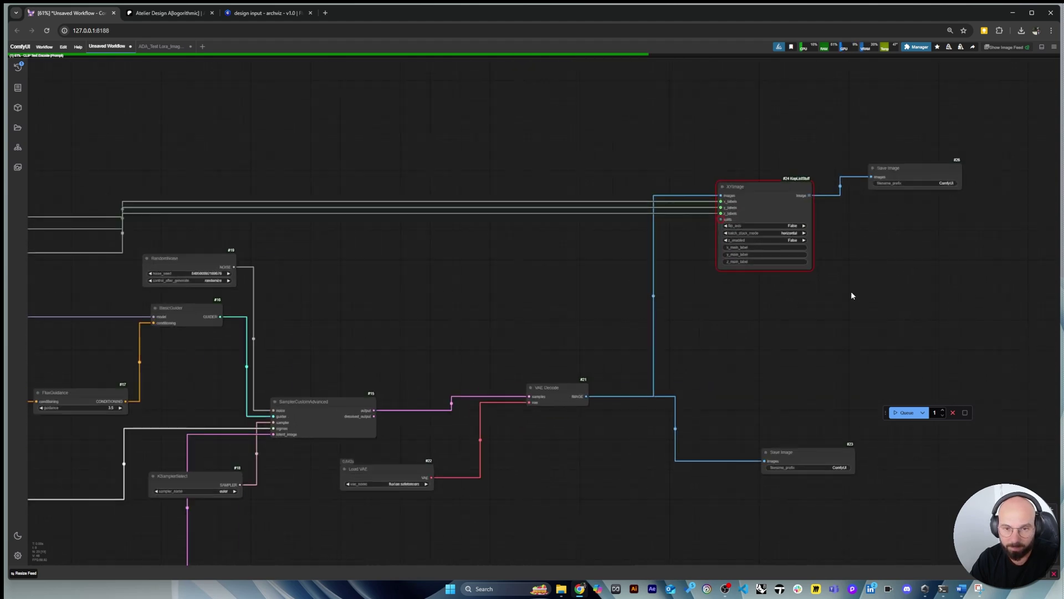
pyautogui.scroll(-4, 940, 287)
pyautogui.scroll(5, 249, 281)
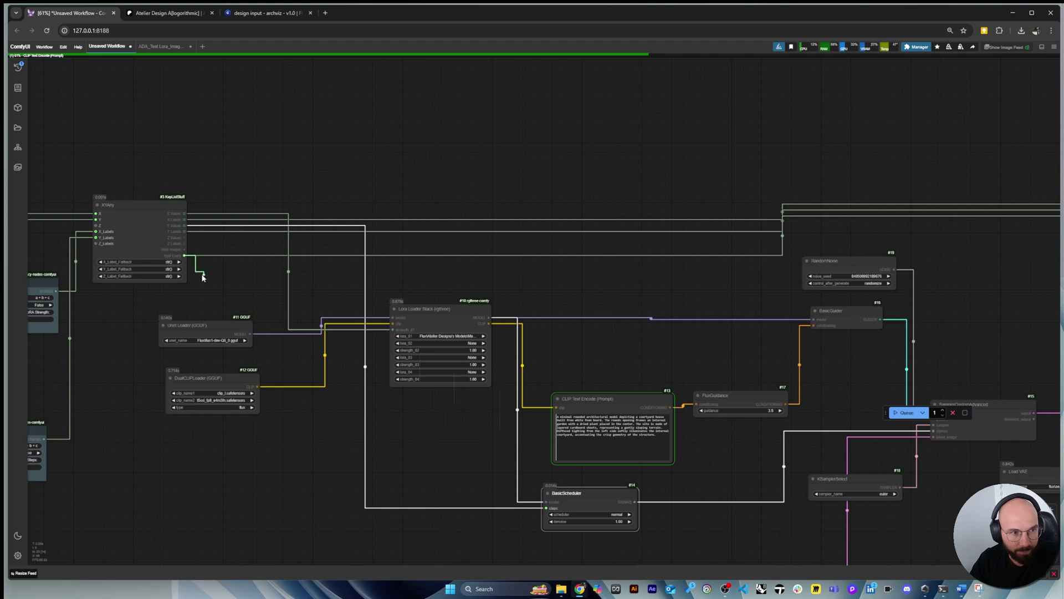
pyautogui.scroll(-3, 198, 273)
pyautogui.scroll(5, 798, 268)
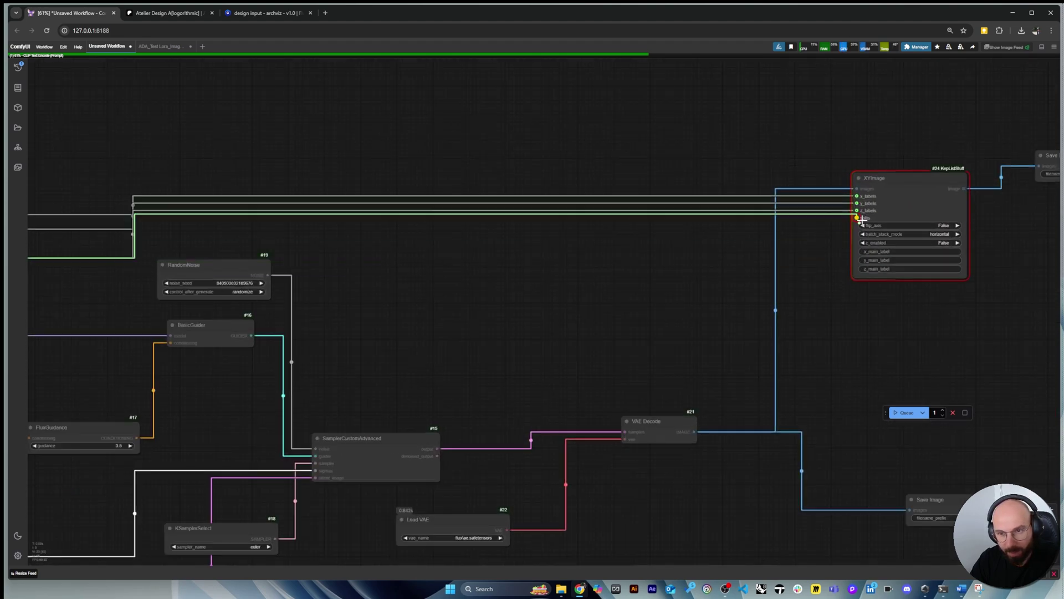
pyautogui.scroll(4, 866, 209)
pyautogui.moveTo(853, 211); pyautogui.dragTo(638, 147)
pyautogui.click(639, 148)
pyautogui.click(741, 133)
pyautogui.scroll(-3, 675, 252)
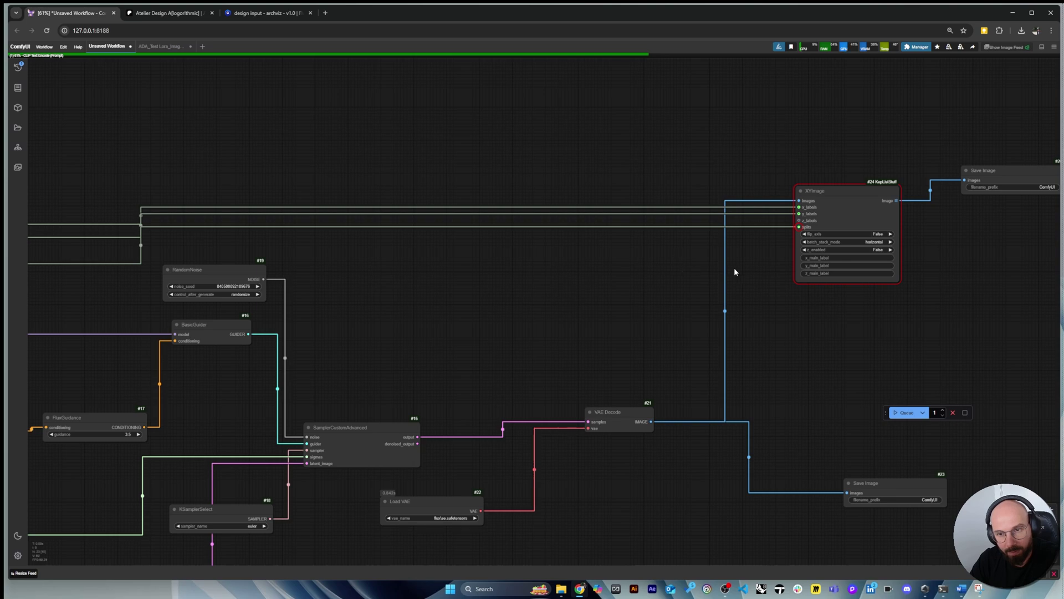
pyautogui.scroll(-1, 832, 288)
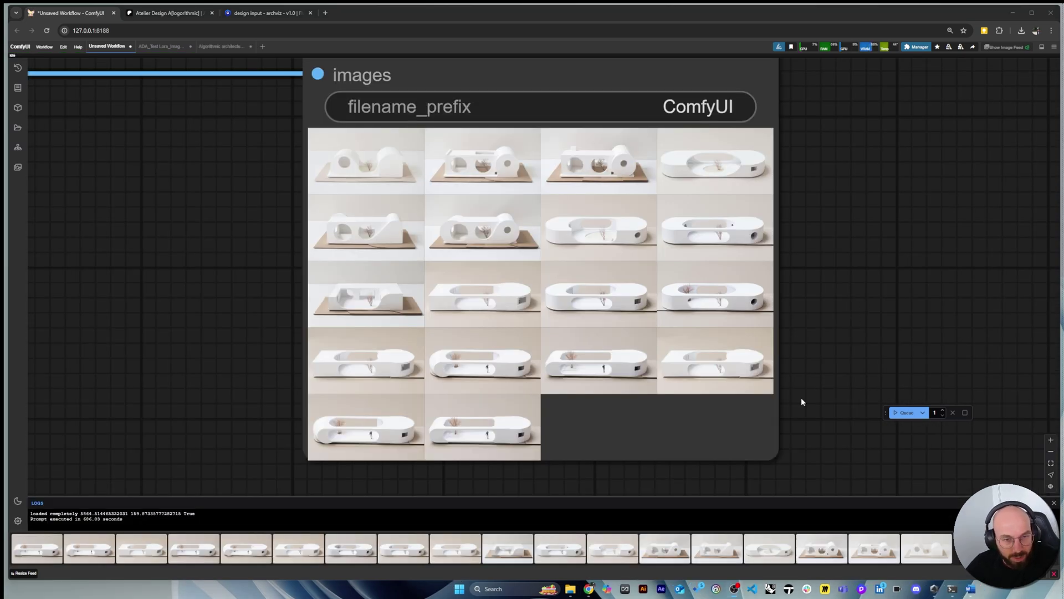
# Examine the generated images in the Save Image node and the Split Every link between the XYAny and XYImage nodes
pyautogui.scroll(-8, 863, 379)
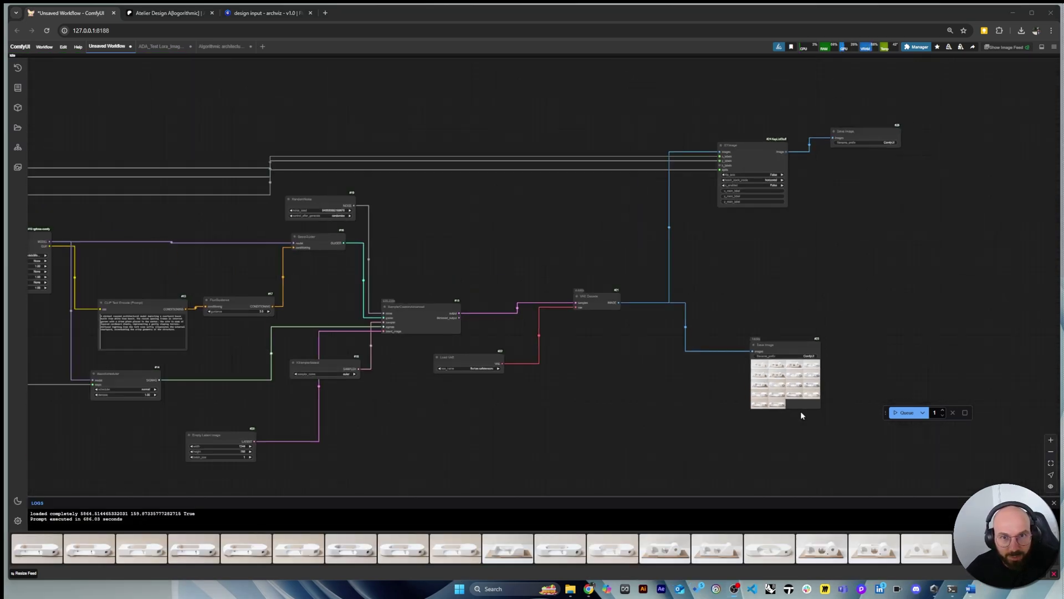
pyautogui.scroll(2, 729, 139)
pyautogui.scroll(9, 730, 139)
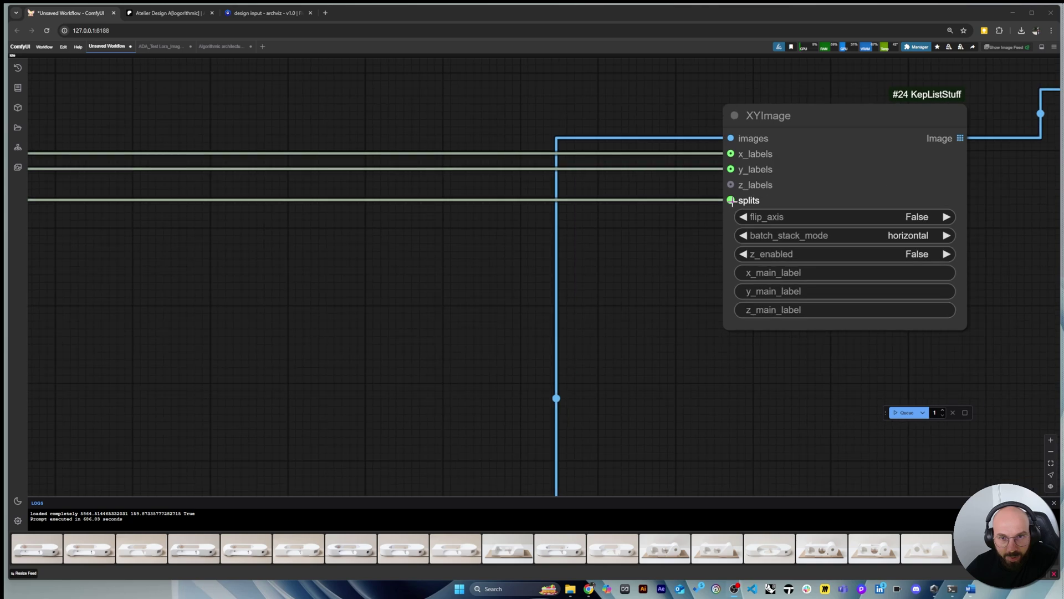
pyautogui.scroll(-8, 892, 119)
pyautogui.scroll(5, 421, 156)
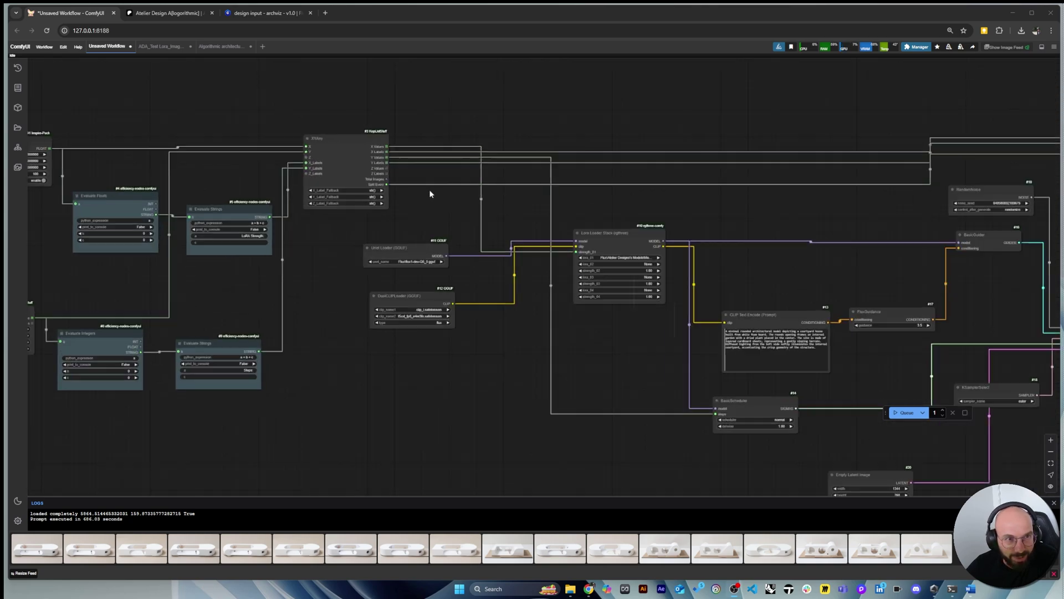
pyautogui.scroll(3, 388, 189)
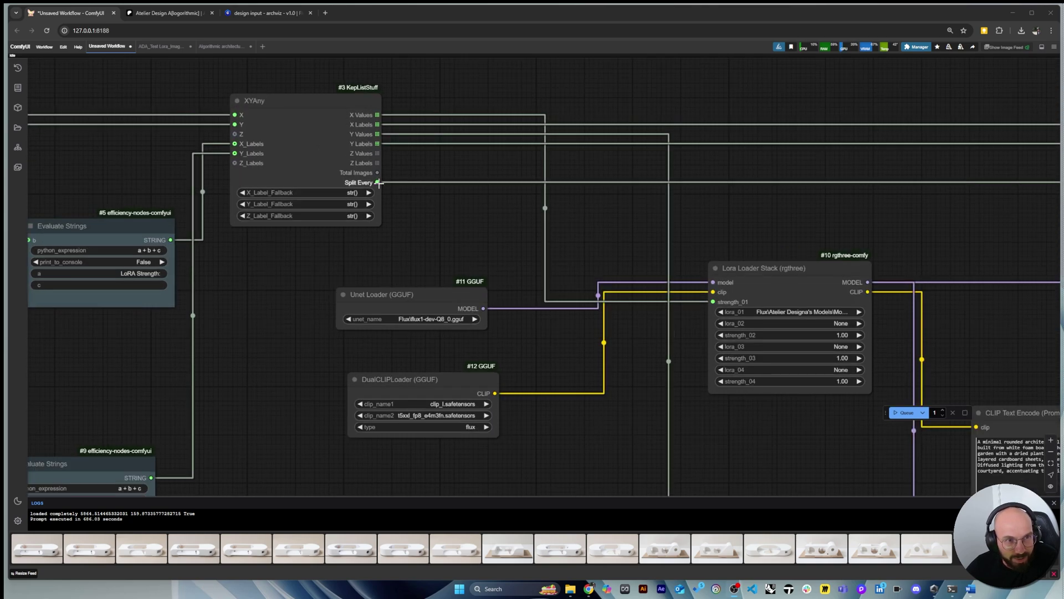
pyautogui.scroll(-3, 261, 287)
pyautogui.scroll(-3, 261, 287)
pyautogui.scroll(8, 946, 214)
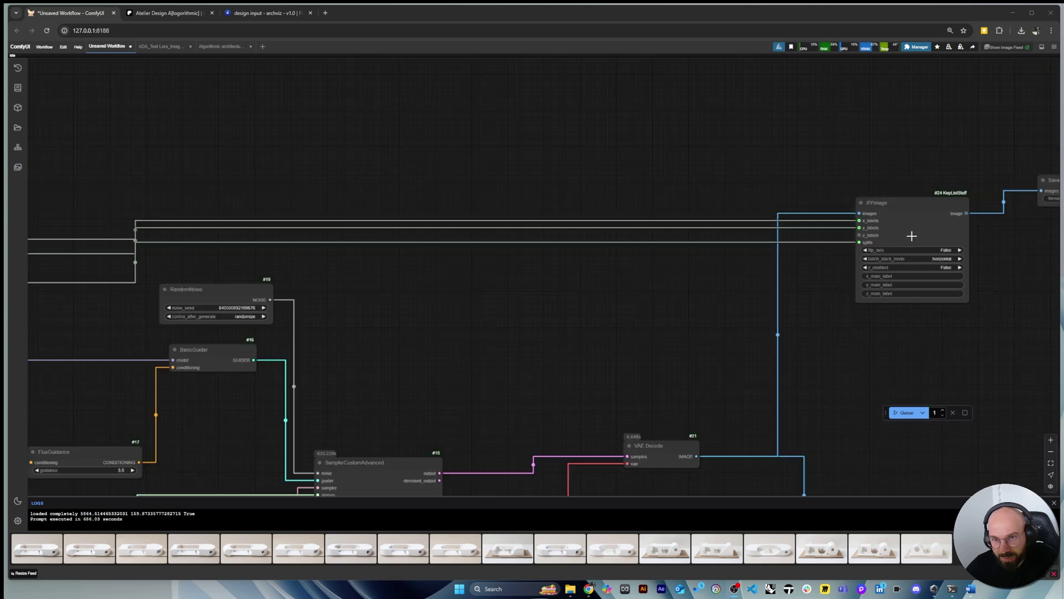
# Examine the XYImage node's label and splits inputs and the grid of generated thumbnails in the Save Image node below it
pyautogui.scroll(4, 872, 243)
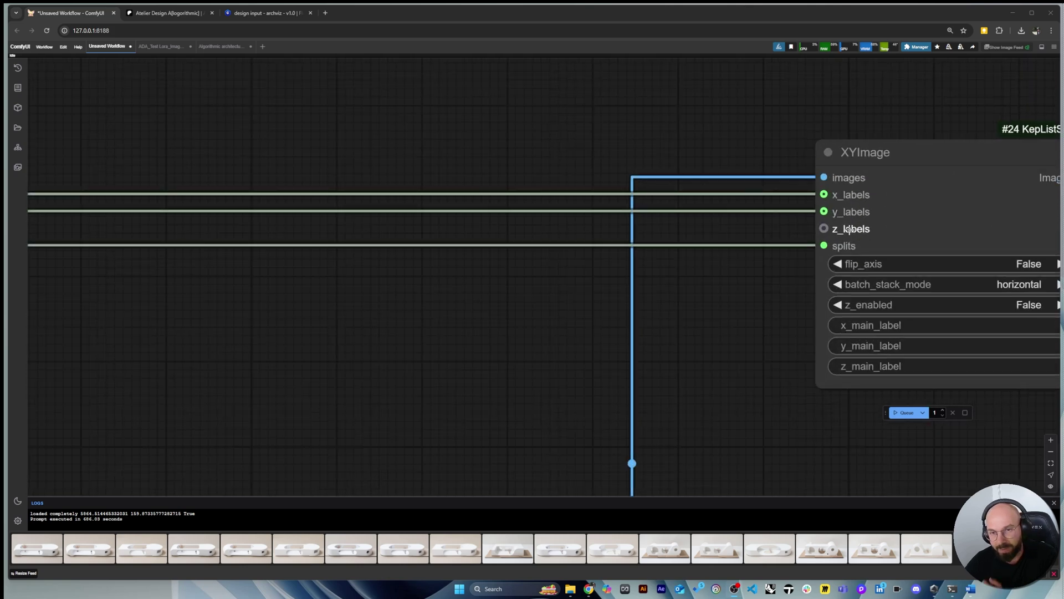
pyautogui.scroll(-1, 703, 120)
pyautogui.scroll(-10, 702, 119)
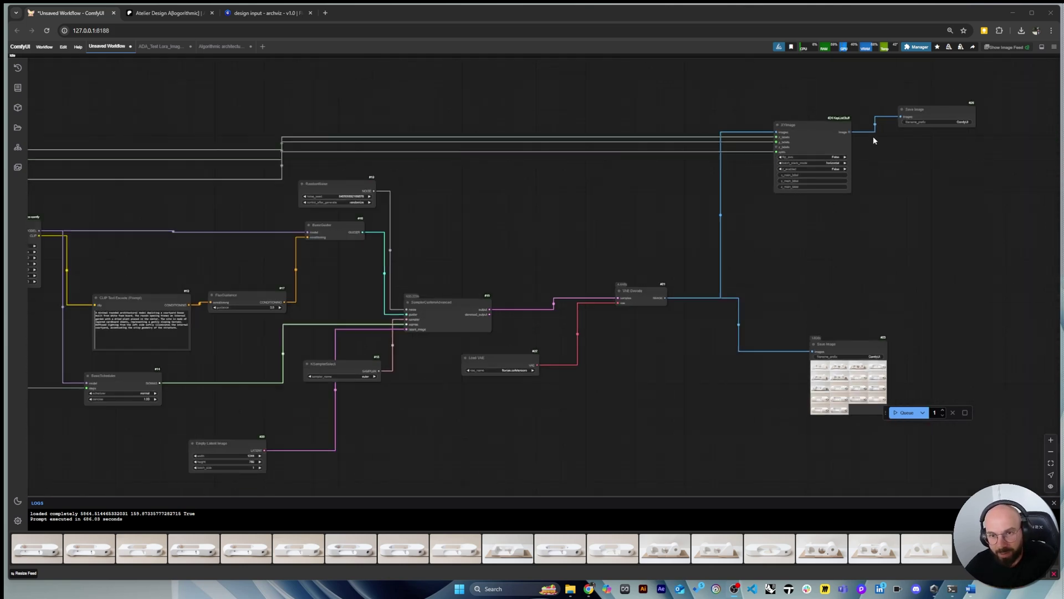
pyautogui.scroll(7, 885, 139)
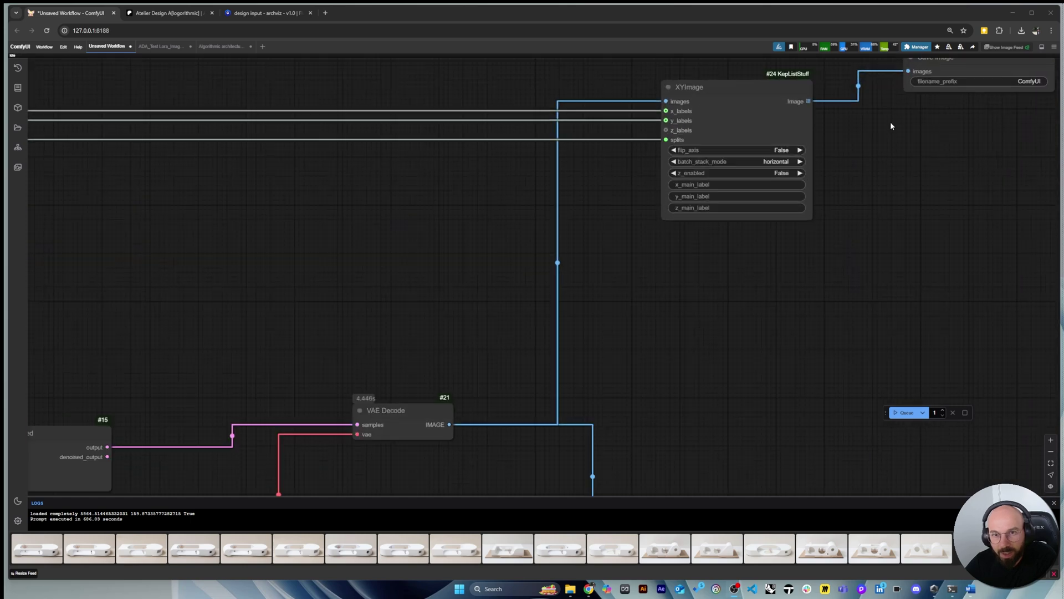
pyautogui.scroll(-7, 852, 318)
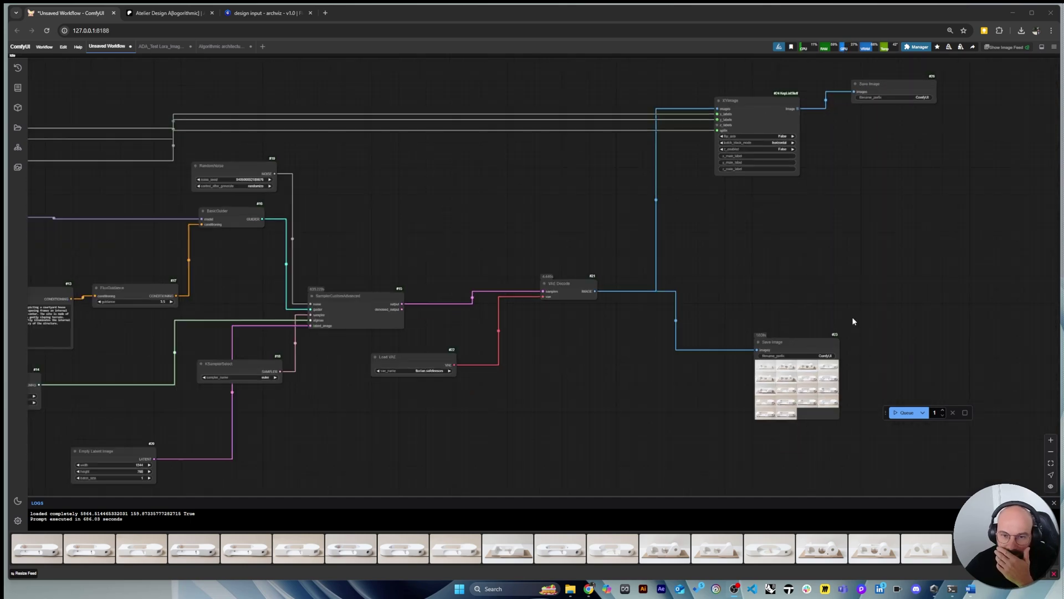
pyautogui.scroll(7, 801, 424)
pyautogui.scroll(5, 834, 430)
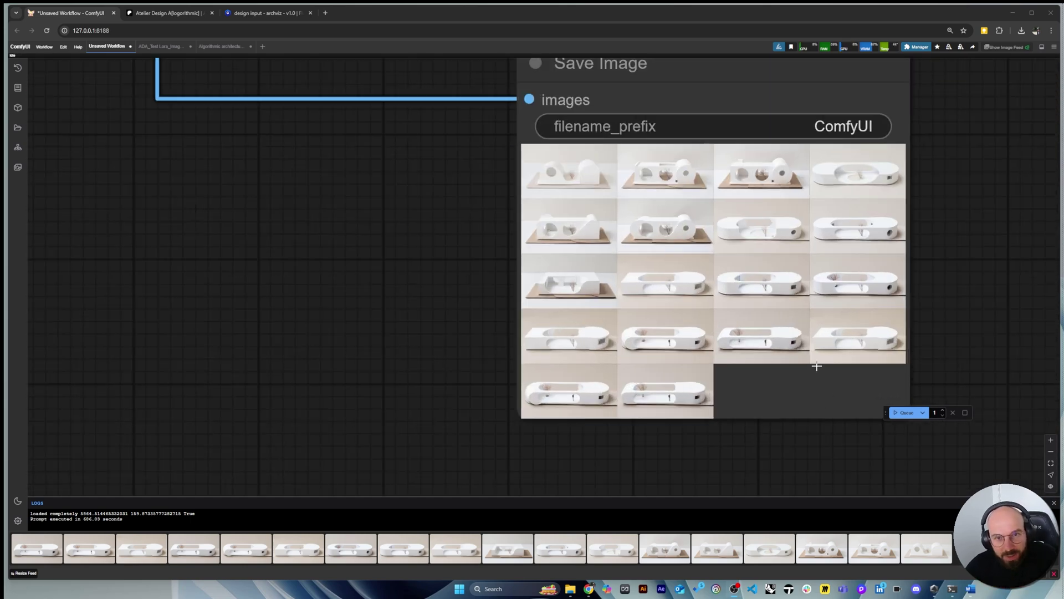
pyautogui.scroll(2, 806, 177)
pyautogui.scroll(-1, 488, 175)
pyautogui.scroll(2, 490, 167)
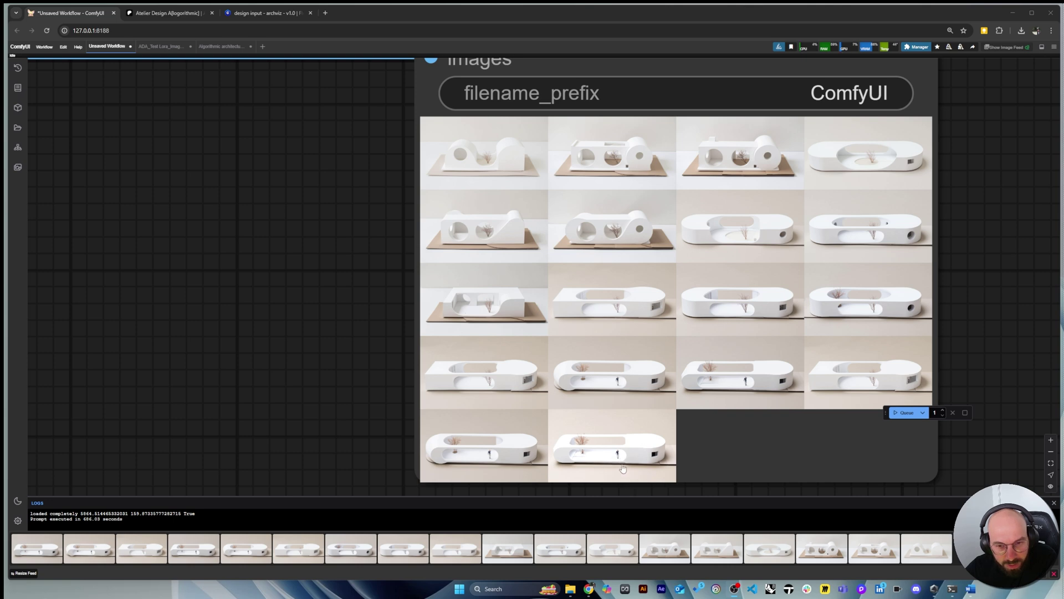
pyautogui.scroll(3, 665, 486)
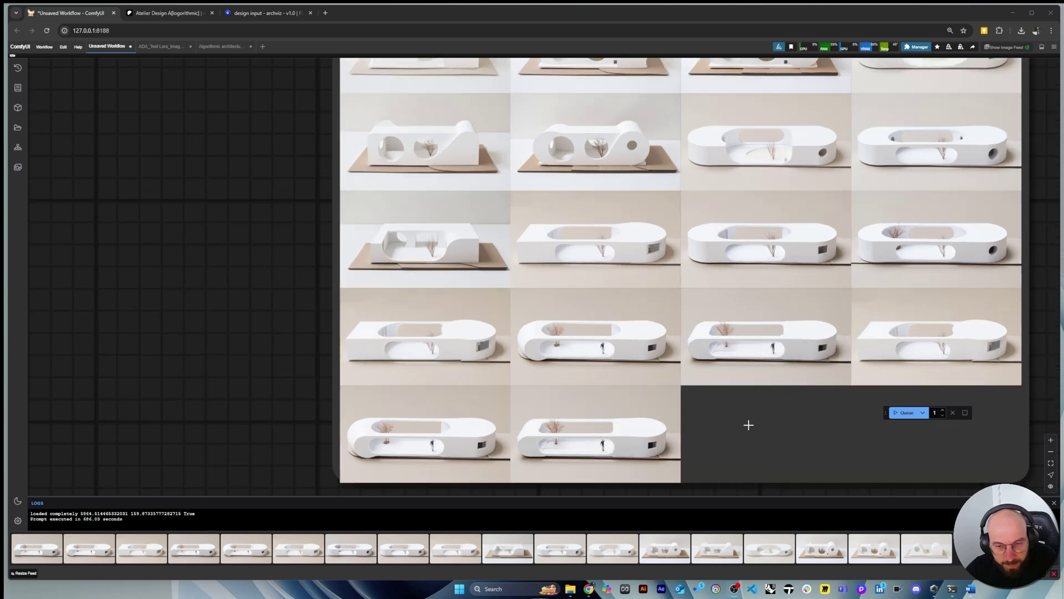
pyautogui.scroll(-3, 749, 424)
pyautogui.scroll(6, 633, 477)
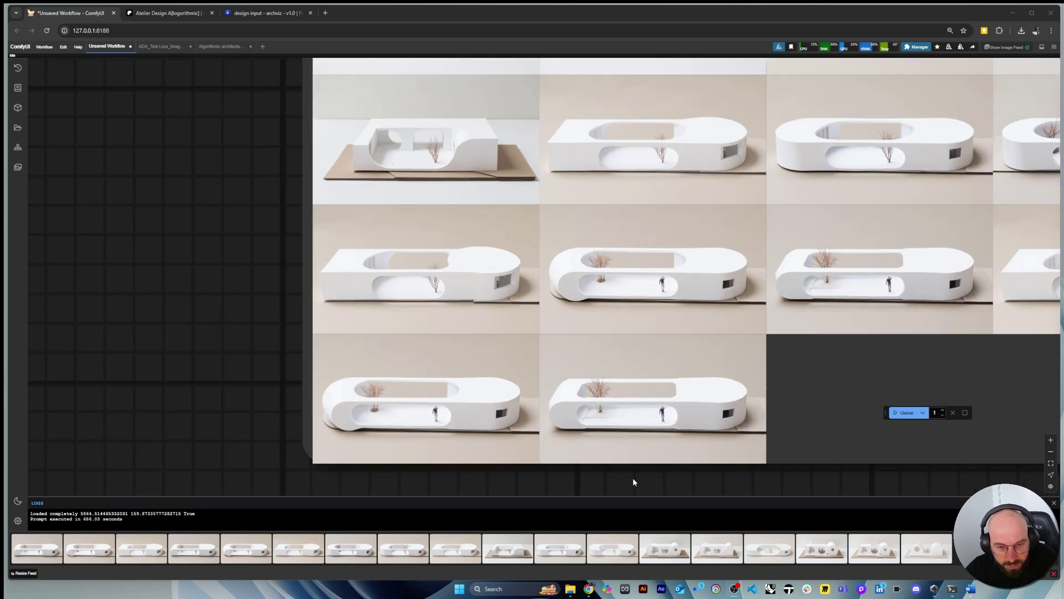
pyautogui.scroll(-5, 652, 475)
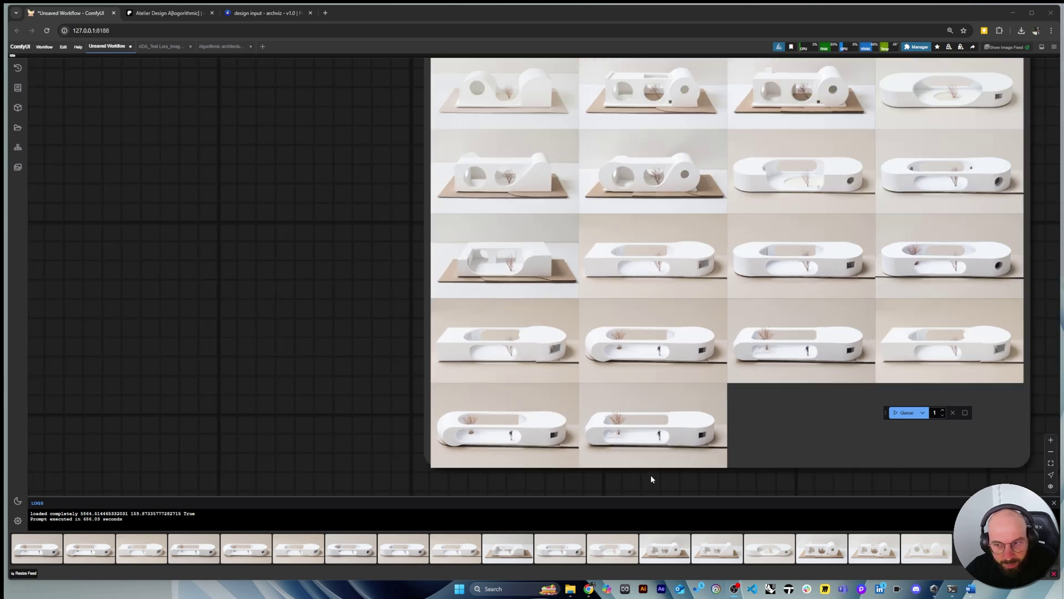
pyautogui.scroll(-1, 669, 465)
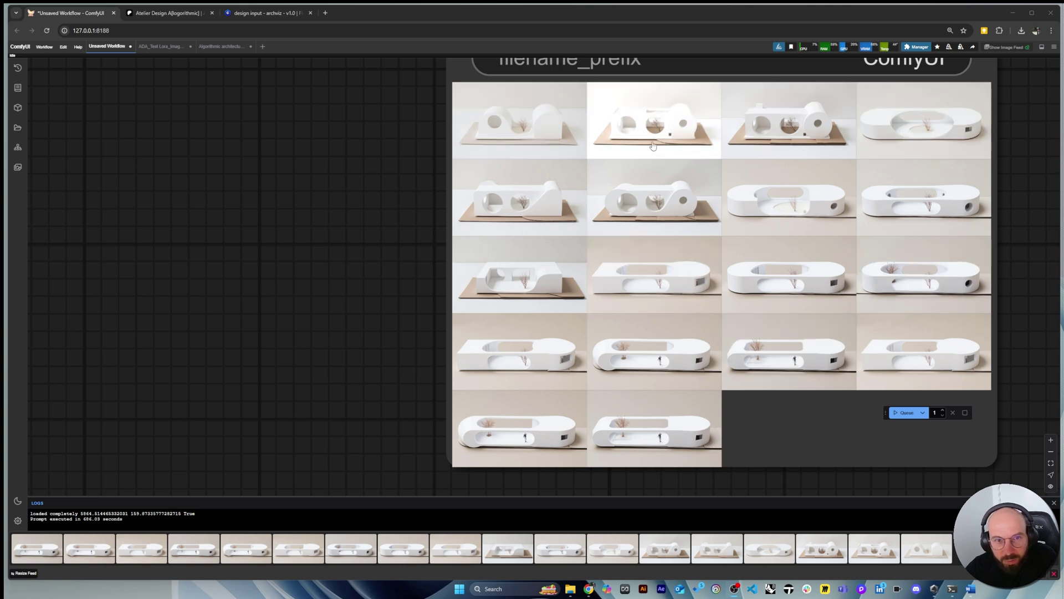
# Enlarge the third generated image in the Save Image node and move that node directly beside the CLIP Text Encode node
pyautogui.click(826, 132)
pyautogui.scroll(-5, 998, 283)
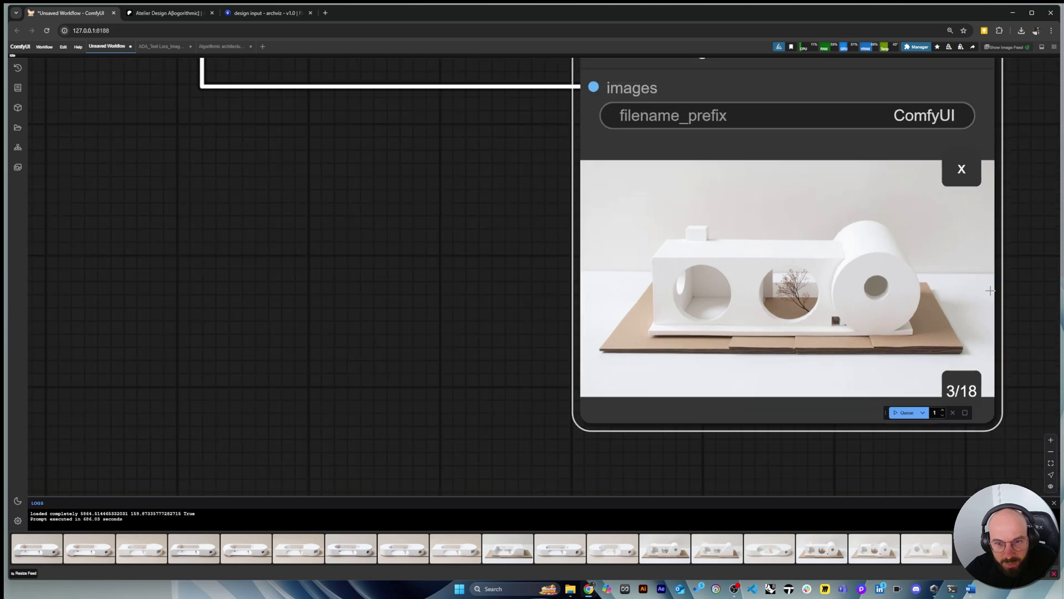
pyautogui.scroll(-8, 998, 284)
pyautogui.scroll(-2, 887, 221)
pyautogui.moveTo(803, 183); pyautogui.dragTo(179, 174)
pyautogui.scroll(6, 119, 183)
pyautogui.scroll(4, 119, 182)
pyautogui.scroll(-3, 901, 250)
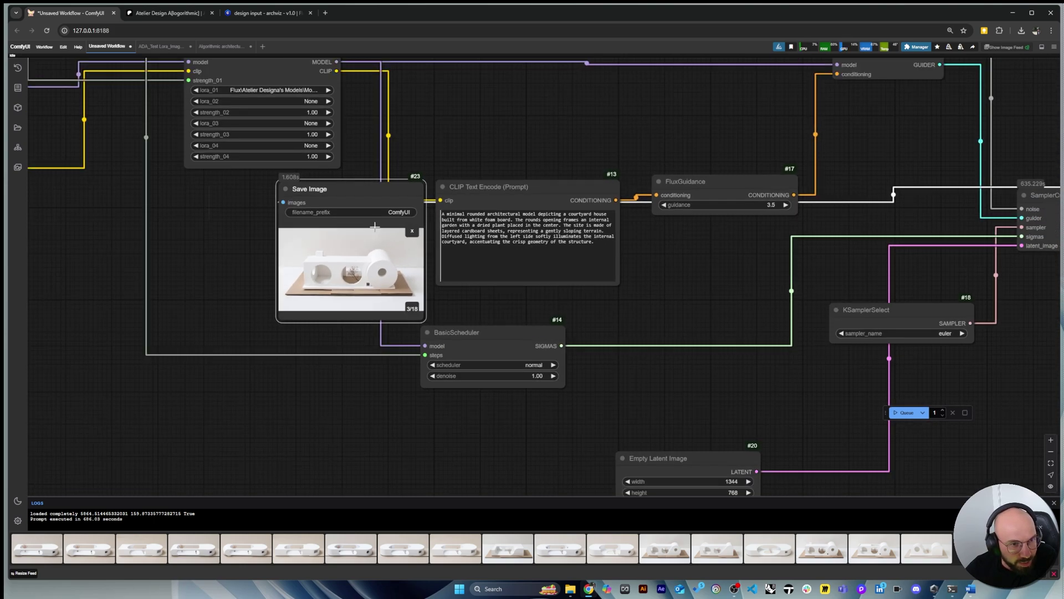
pyautogui.scroll(7, 292, 245)
pyautogui.scroll(2, 333, 270)
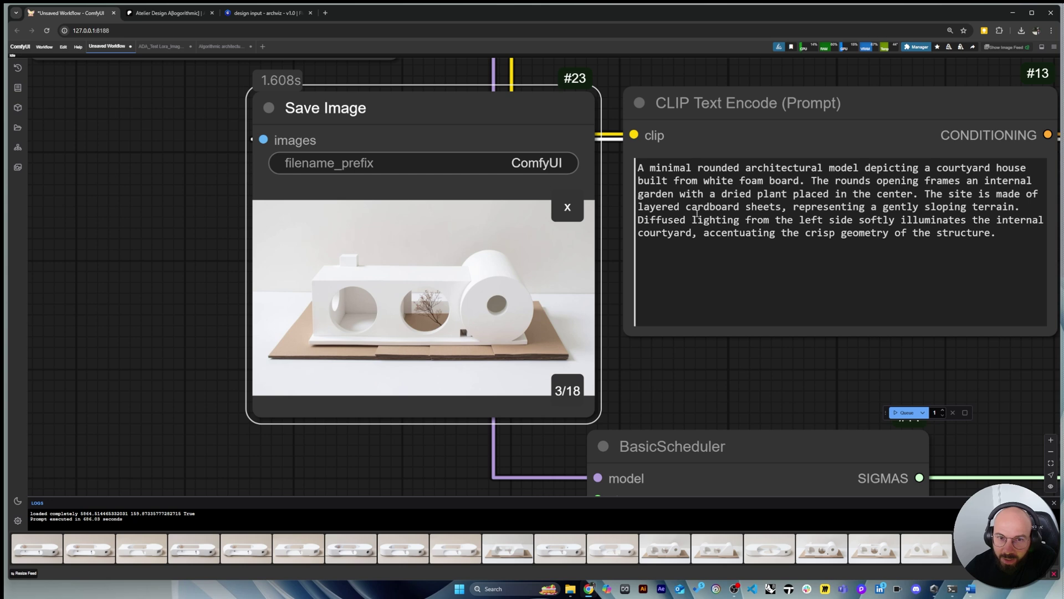
# Compare the enlarged image with the prompt's wording on cardboard sheets, gently sloping terrain, diffused lighting and the minimal rounded architectural model
pyautogui.moveTo(692, 203); pyautogui.dragTo(722, 205)
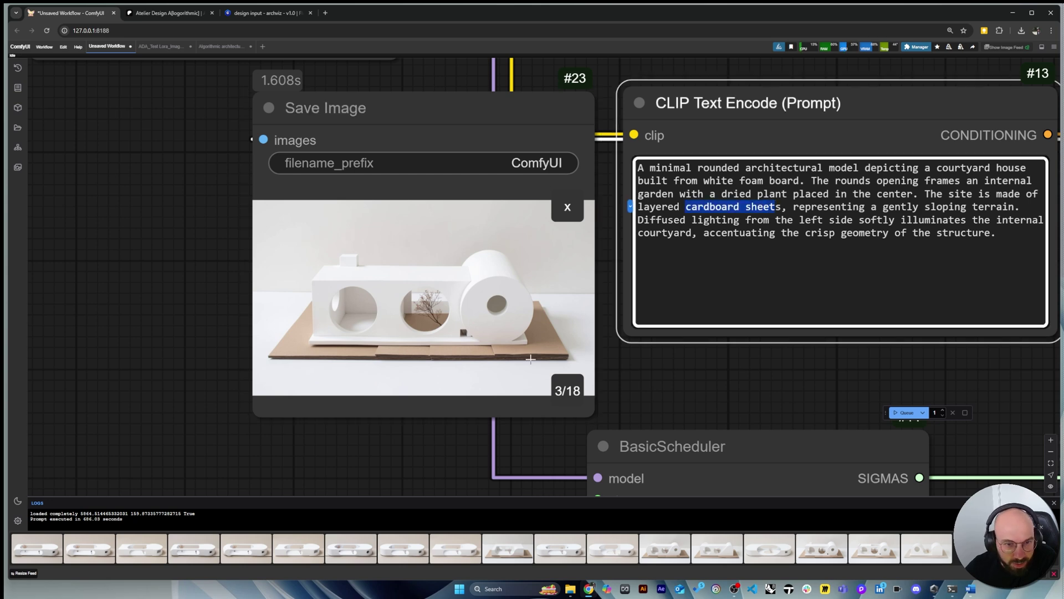
pyautogui.moveTo(798, 207); pyautogui.dragTo(1015, 207)
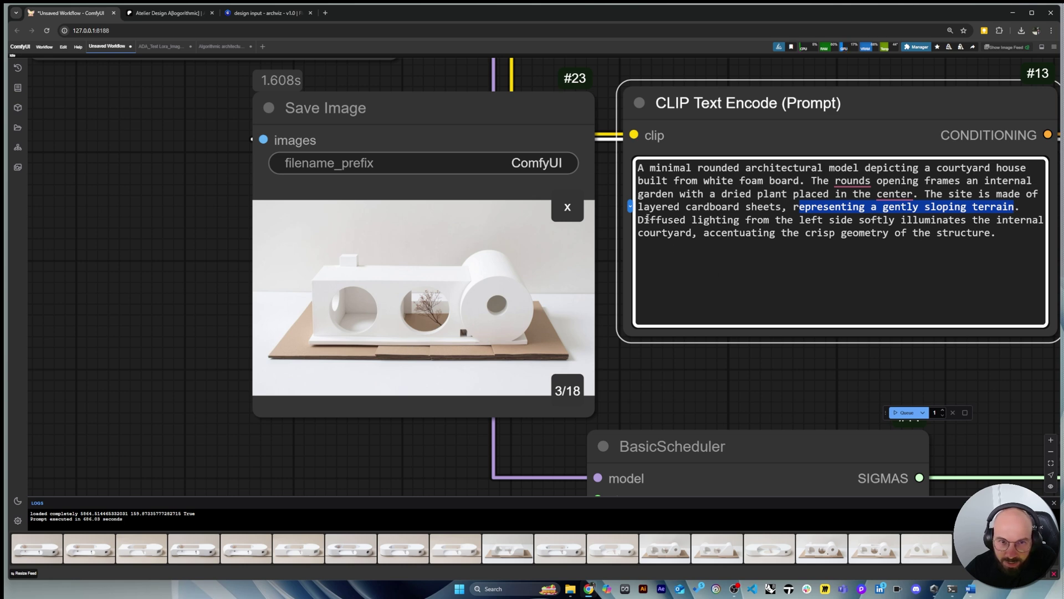
pyautogui.moveTo(638, 219); pyautogui.dragTo(834, 220)
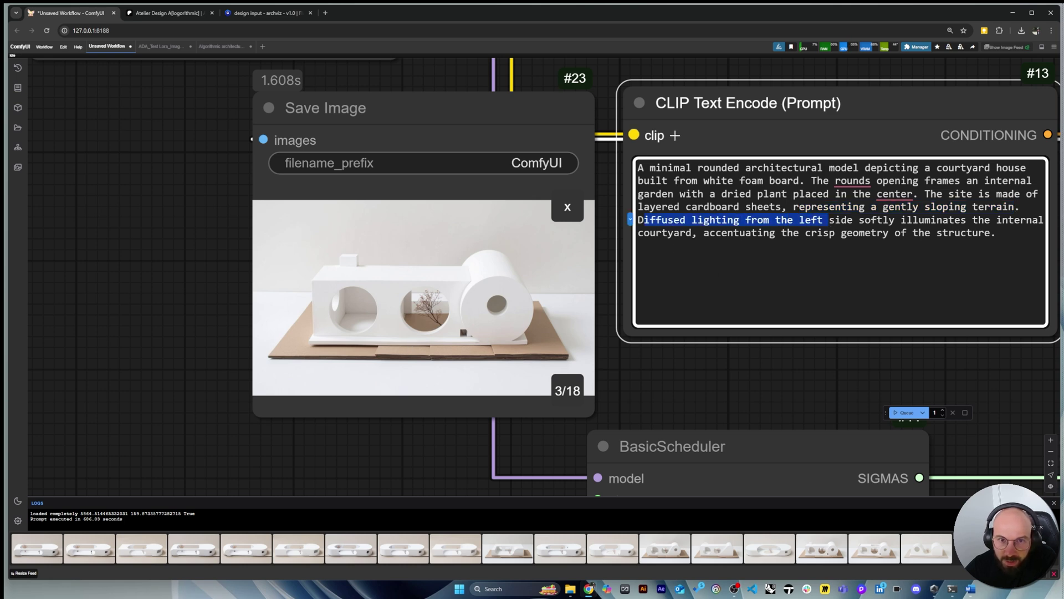
pyautogui.moveTo(673, 168); pyautogui.dragTo(920, 167)
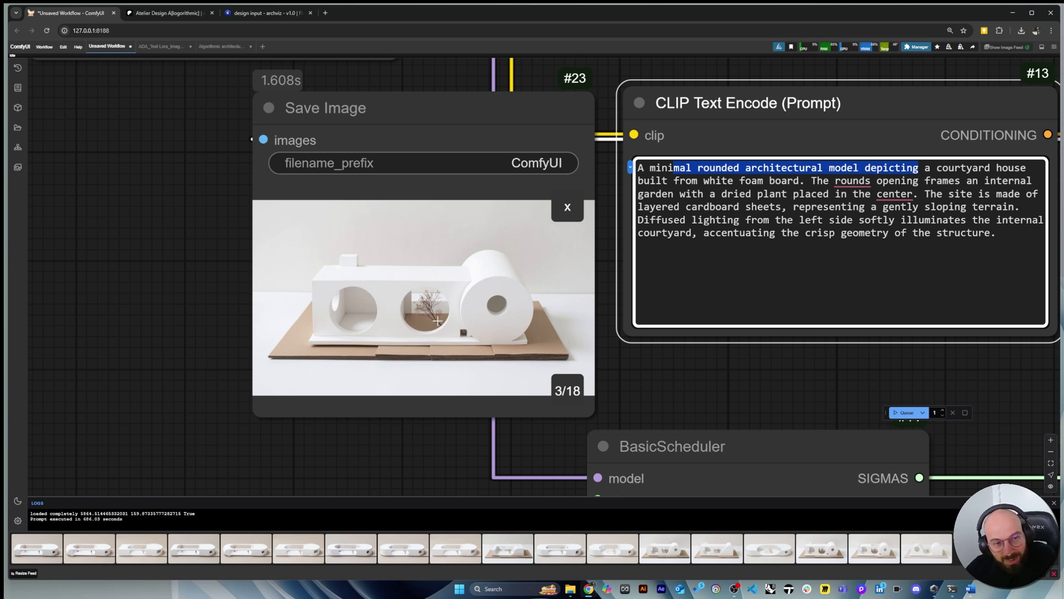
pyautogui.scroll(7, 432, 329)
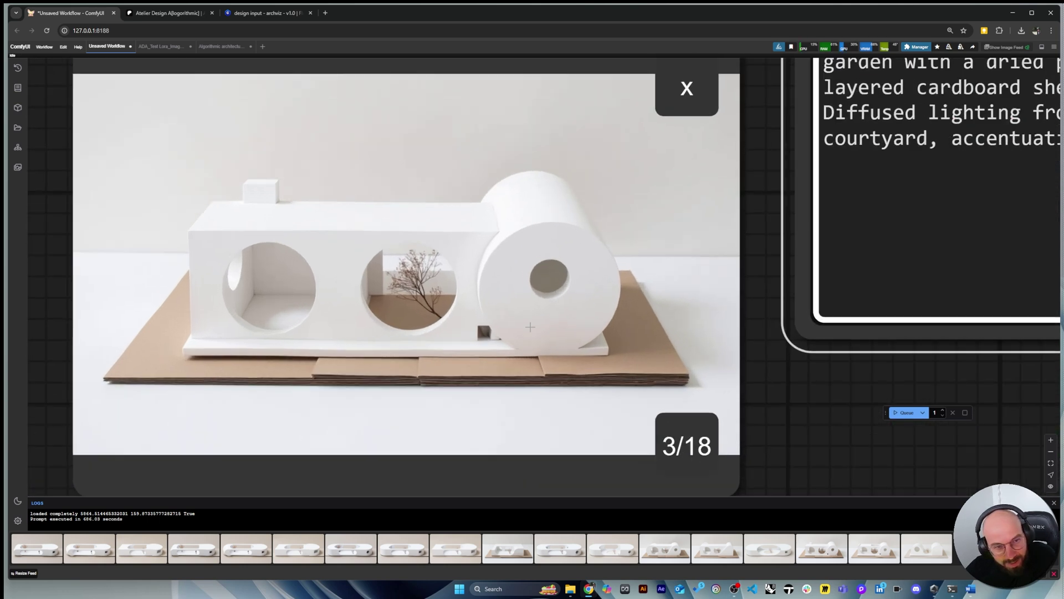
pyautogui.scroll(-5, 431, 345)
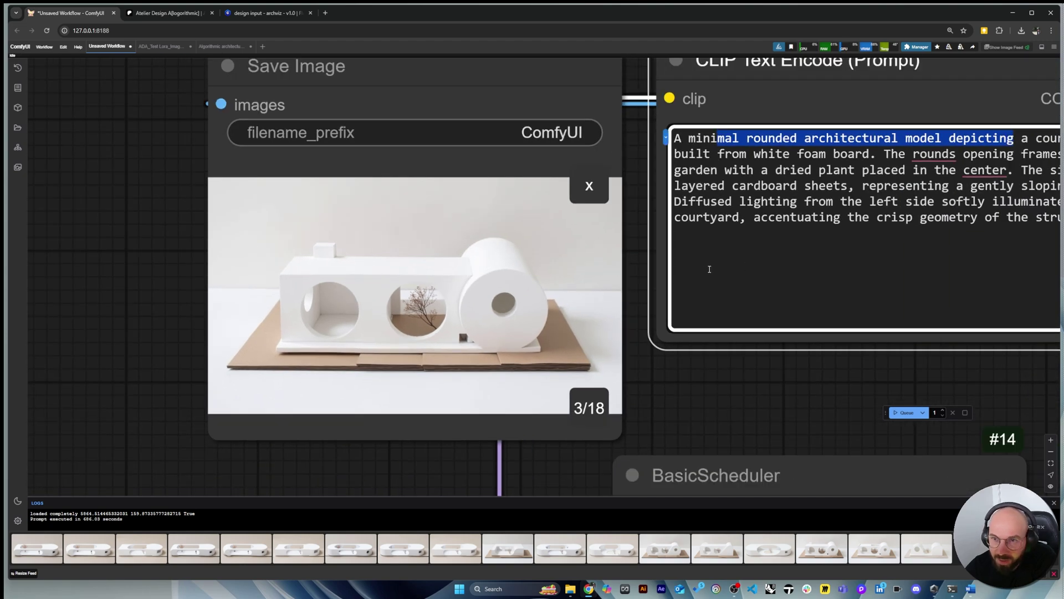
pyautogui.scroll(-5, 717, 367)
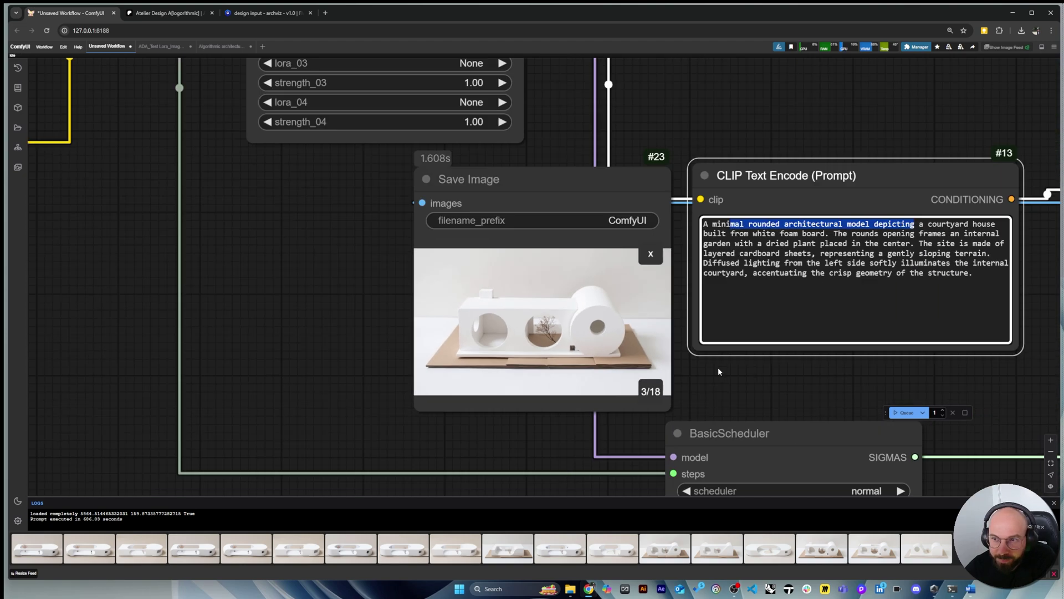
pyautogui.scroll(2, 1010, 313)
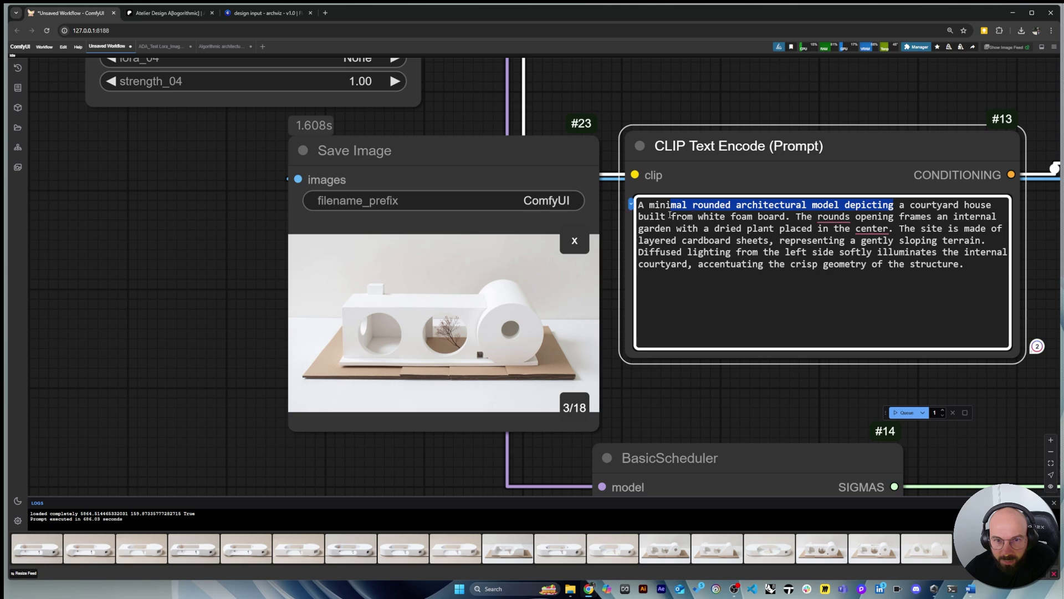
# Compare the enlarged image with the prompt's wording on white foam board and the rounds opening framing an internal garden
pyautogui.moveTo(672, 216); pyautogui.dragTo(787, 217)
pyautogui.scroll(5, 564, 338)
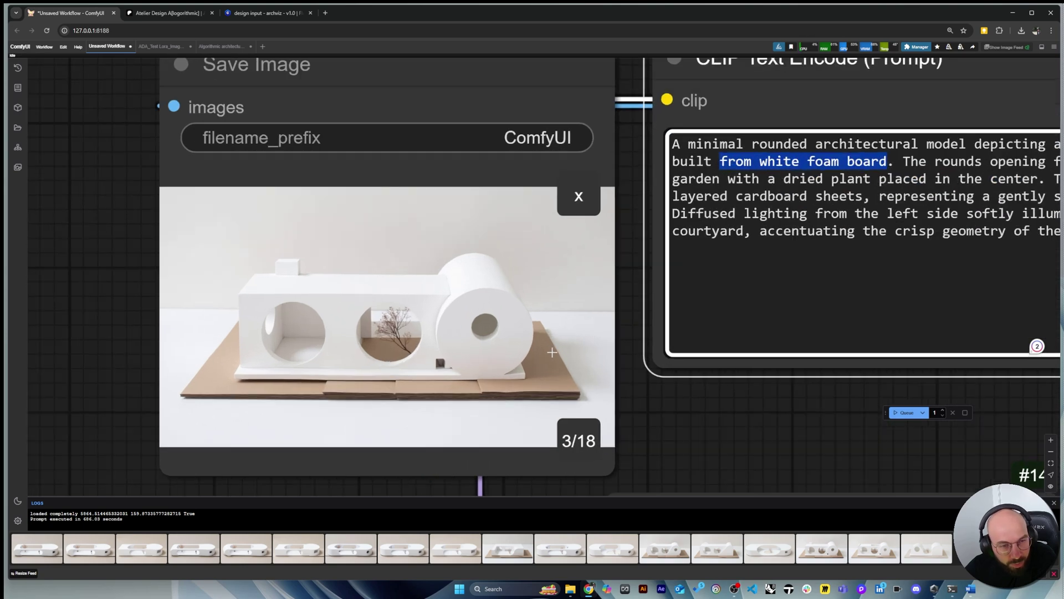
pyautogui.scroll(-4, 372, 382)
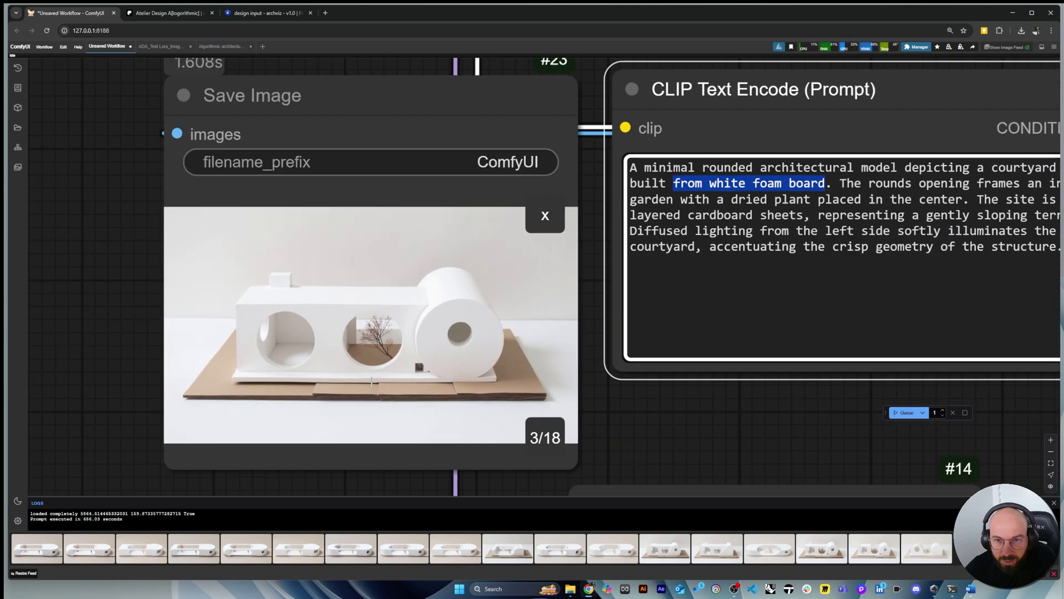
pyautogui.moveTo(759, 218); pyautogui.dragTo(954, 226)
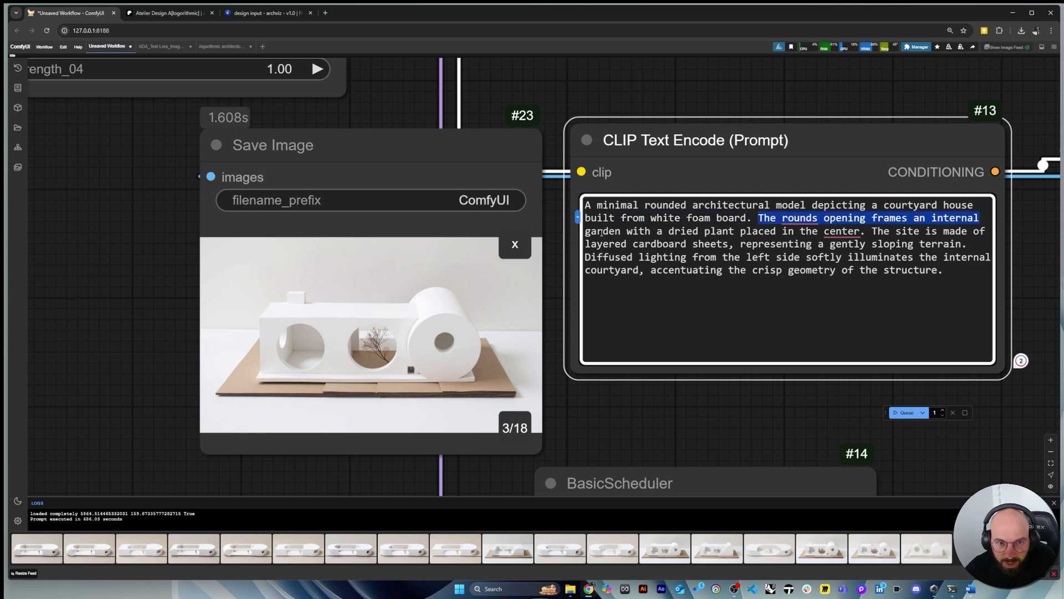
pyautogui.moveTo(601, 233); pyautogui.dragTo(954, 258)
pyautogui.click(757, 244)
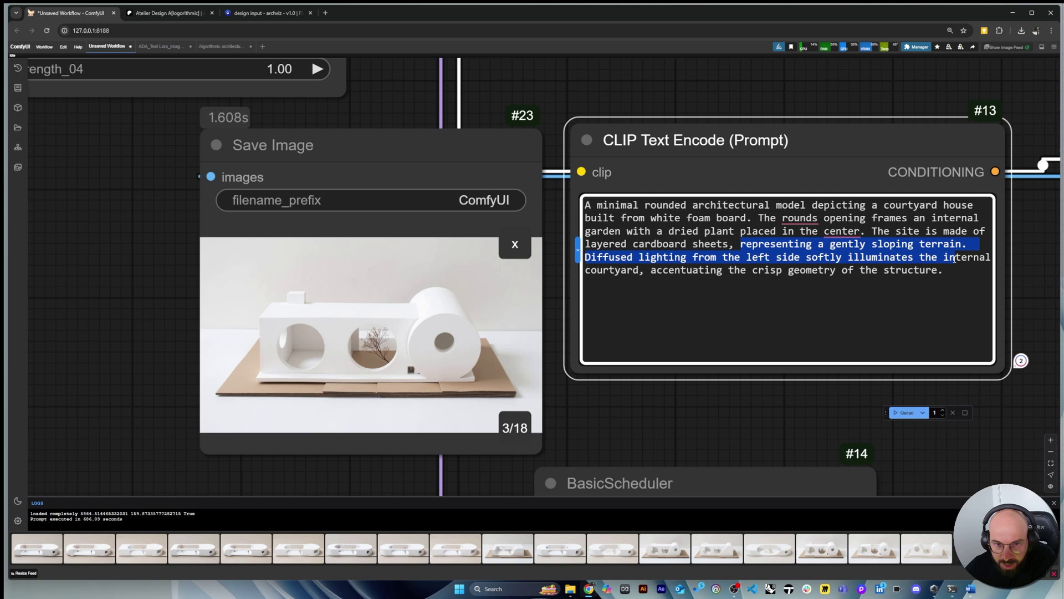
pyautogui.click(828, 281)
# Move the Save Image node back to the output end of the workflow, beyond the VAE Decode node and below XYImage
pyautogui.scroll(-4, 344, 286)
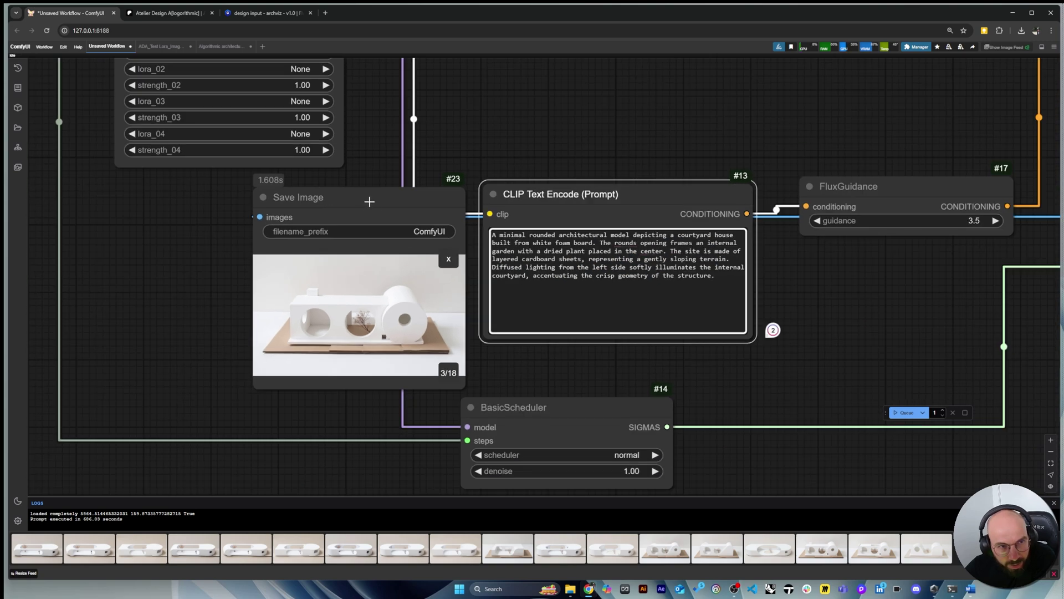
pyautogui.scroll(-8, 369, 201)
pyautogui.moveTo(291, 243); pyautogui.dragTo(748, 196)
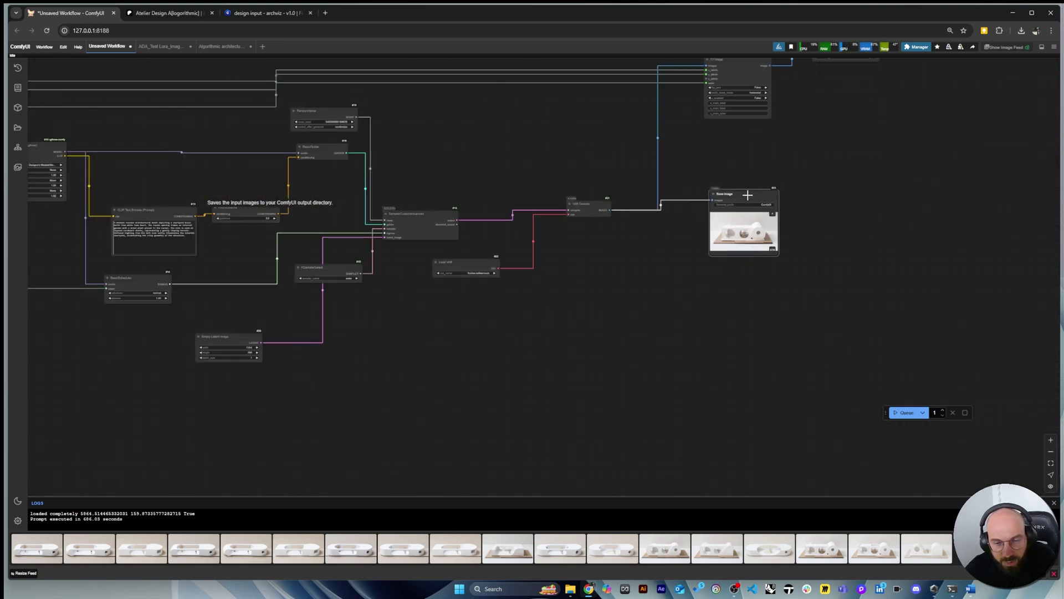
# Examine the enlarged third image in the Save Image node and its place in the workflow
pyautogui.scroll(9, 738, 227)
pyautogui.scroll(-5, 946, 243)
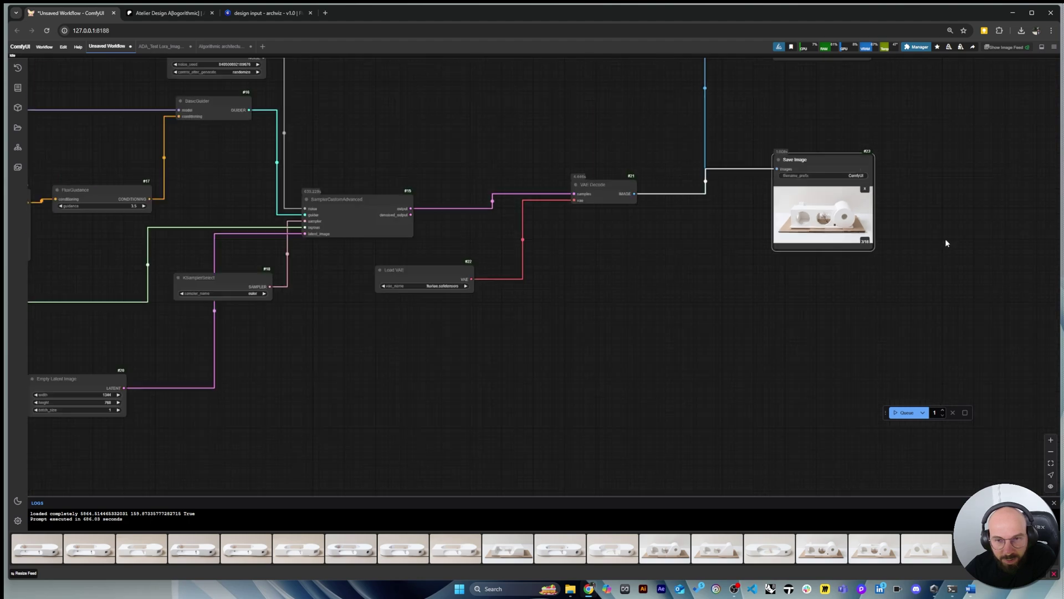
pyautogui.scroll(8, 946, 242)
pyautogui.scroll(-7, 960, 311)
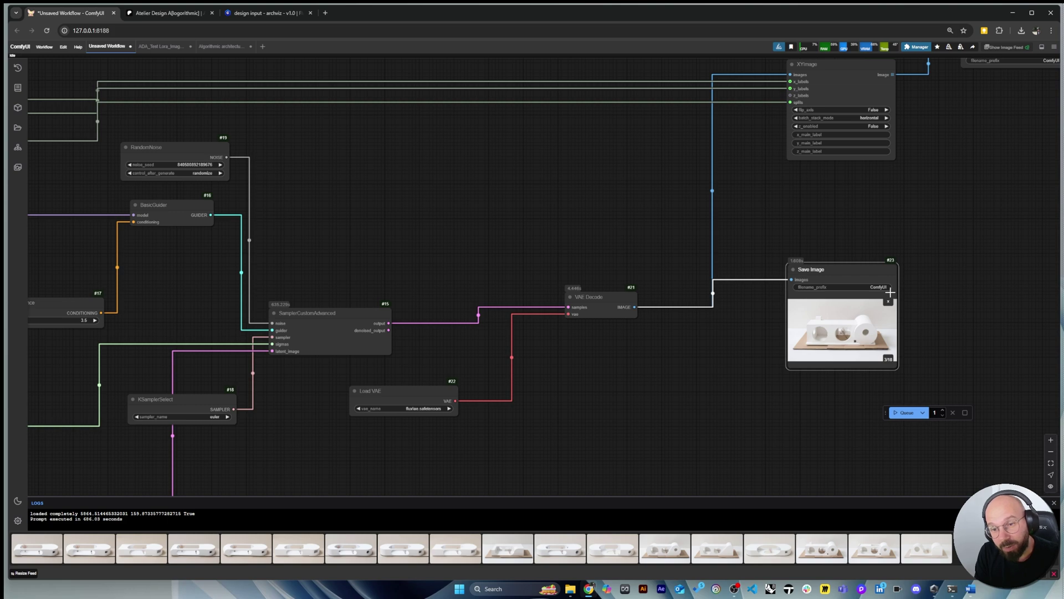
pyautogui.scroll(15, 880, 332)
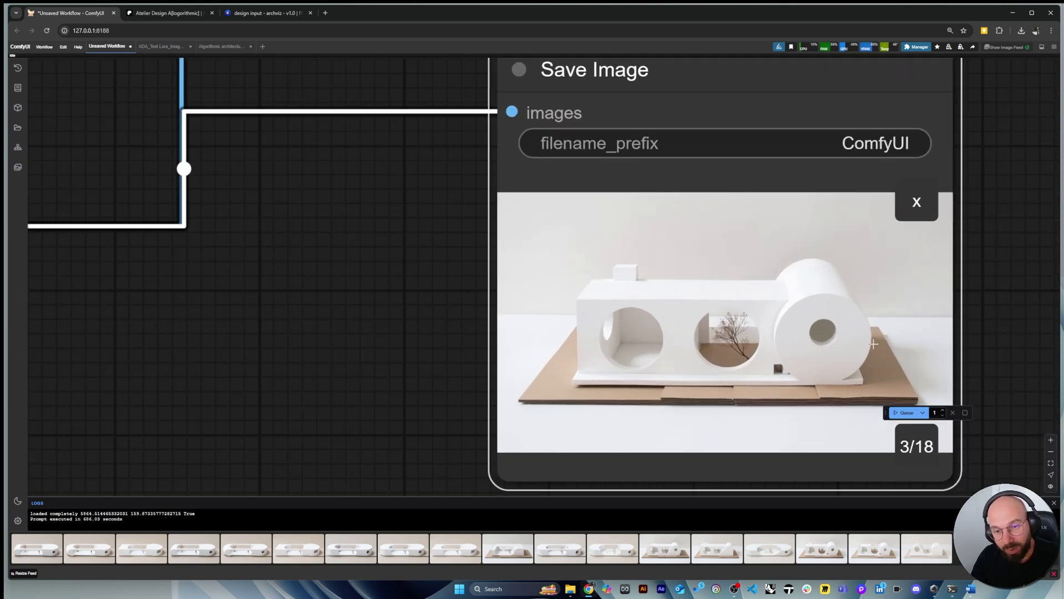
pyautogui.scroll(-15, 882, 331)
pyautogui.scroll(-2, 951, 327)
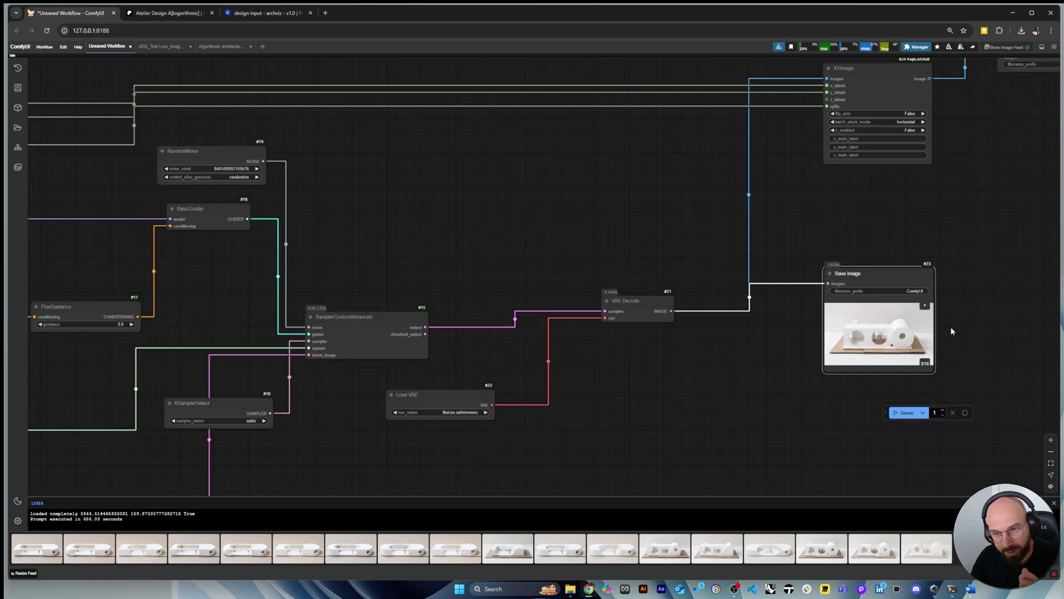
# Replace the prompt with the copied one describing a double-curved, perforated bright bronze physical model, and enlarge the CLIP Text Encode node to fit it
pyautogui.scroll(-3, 952, 313)
pyautogui.scroll(3, 274, 340)
pyautogui.scroll(-1, 275, 343)
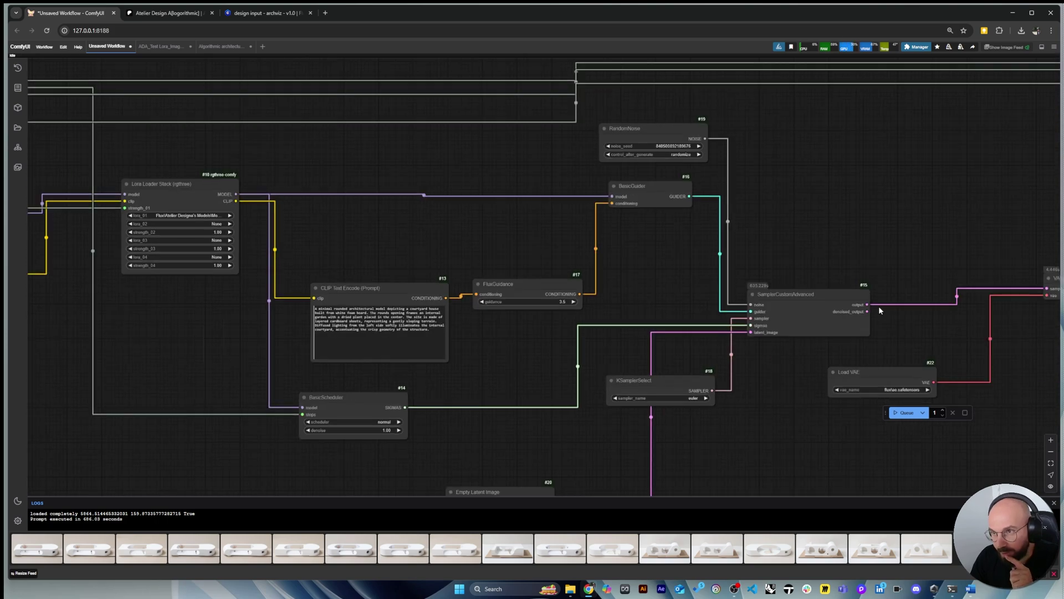
pyautogui.hotkey('ctrl', 'a')
pyautogui.hotkey('ctrl', 'v')
pyautogui.scroll(-2, 632, 166)
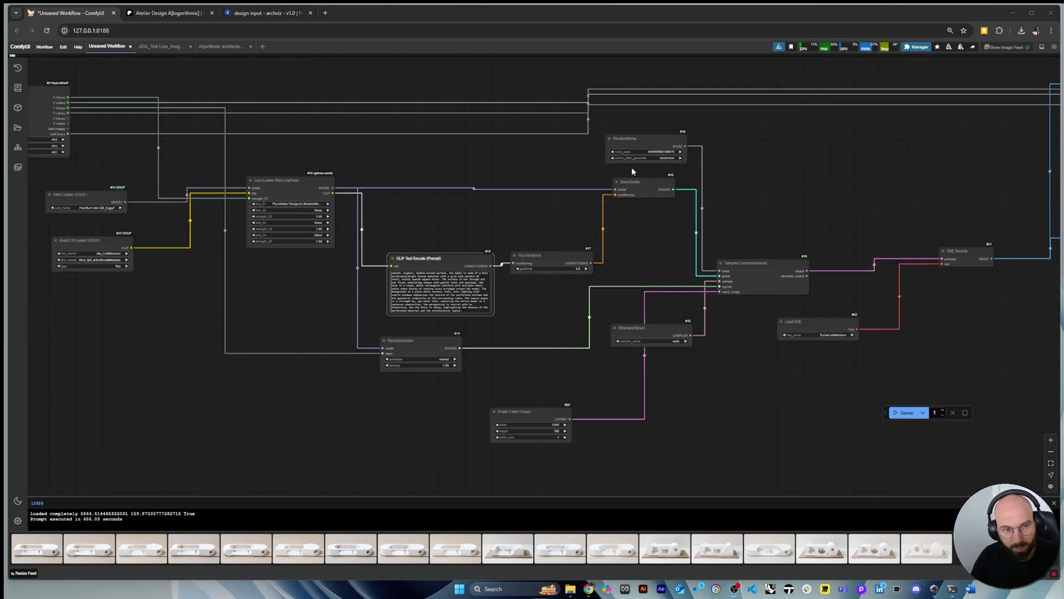
pyautogui.scroll(6, 444, 336)
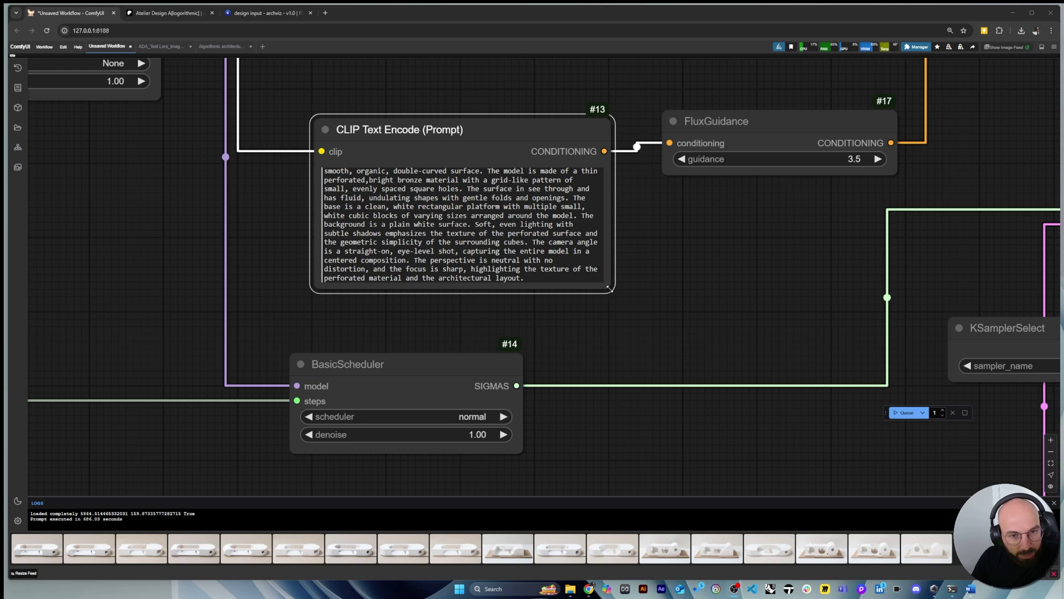
pyautogui.moveTo(610, 288); pyautogui.dragTo(637, 334)
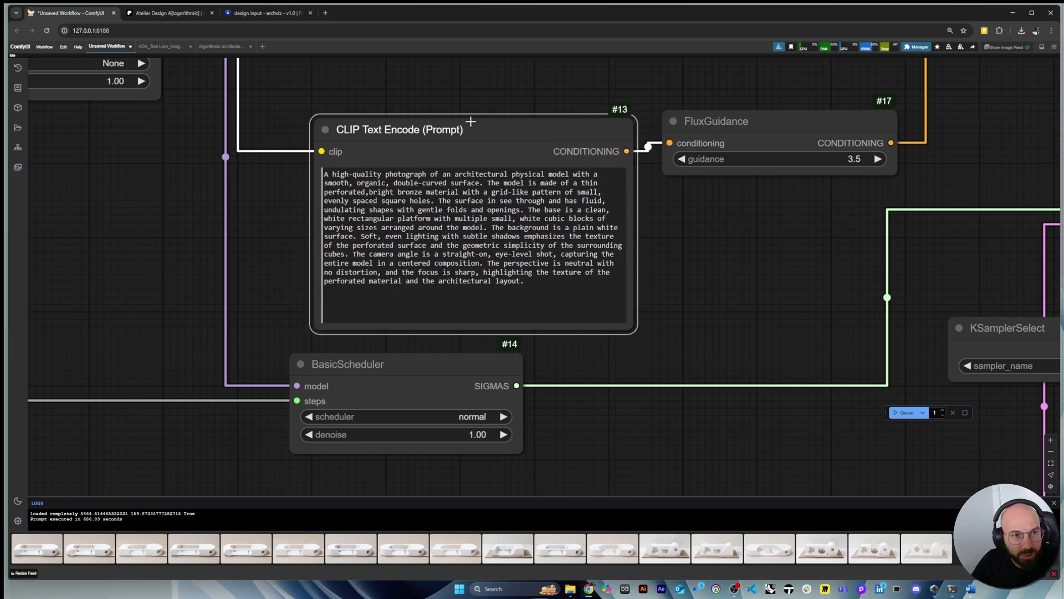
# Move the CLIP Text Encode node away from the FluxGuidance and BasicScheduler nodes to leave a wider gap around it
pyautogui.moveTo(471, 122); pyautogui.dragTo(425, 113)
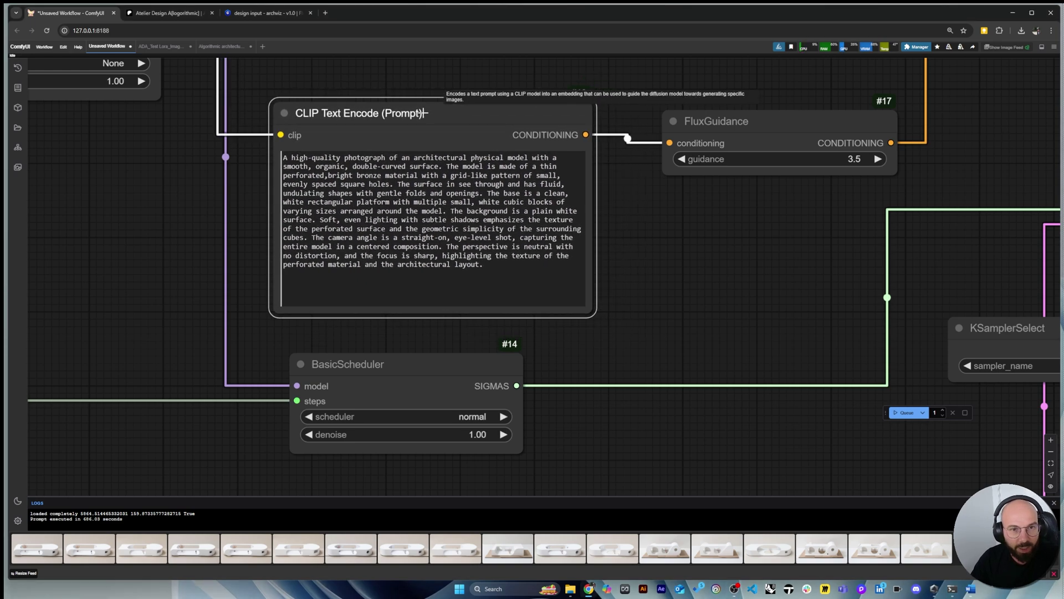
pyautogui.scroll(-3, 653, 328)
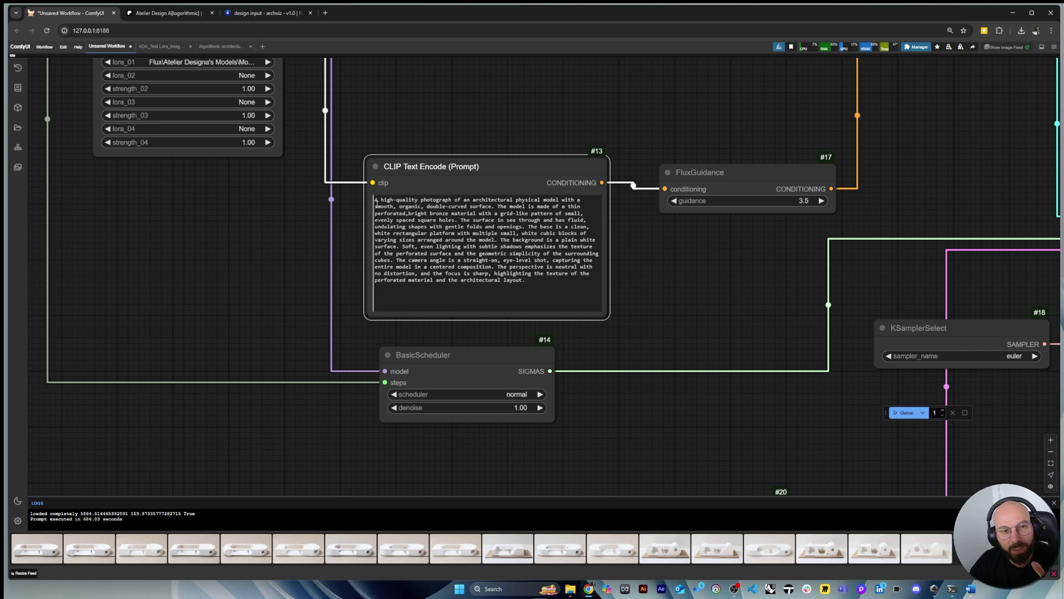
pyautogui.scroll(3, 444, 194)
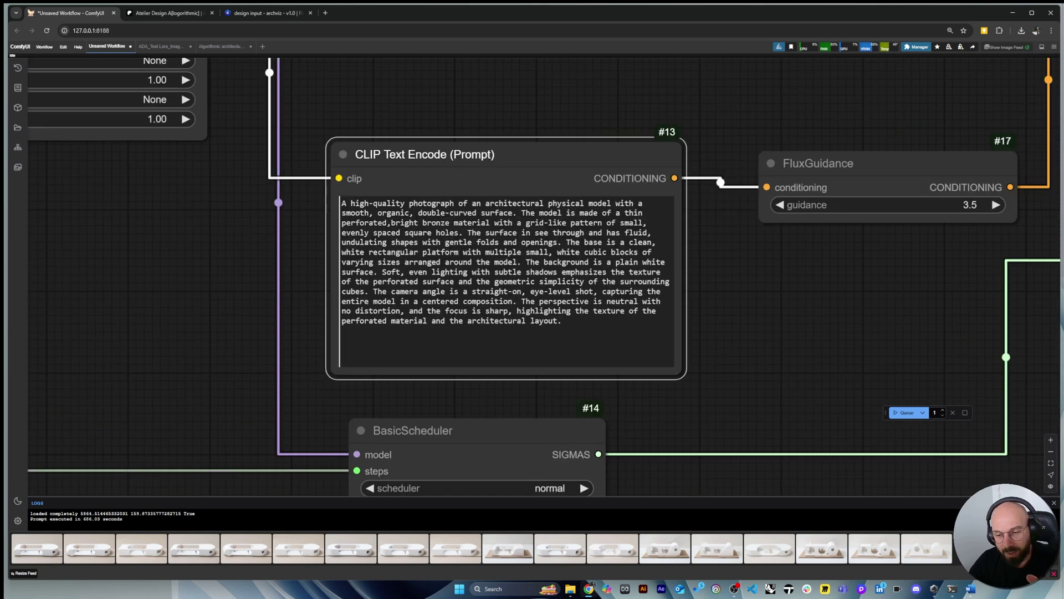
# Switch to the Word notes, review the list of model material types, and return to the ComfyUI workflow
pyautogui.click(971, 589)
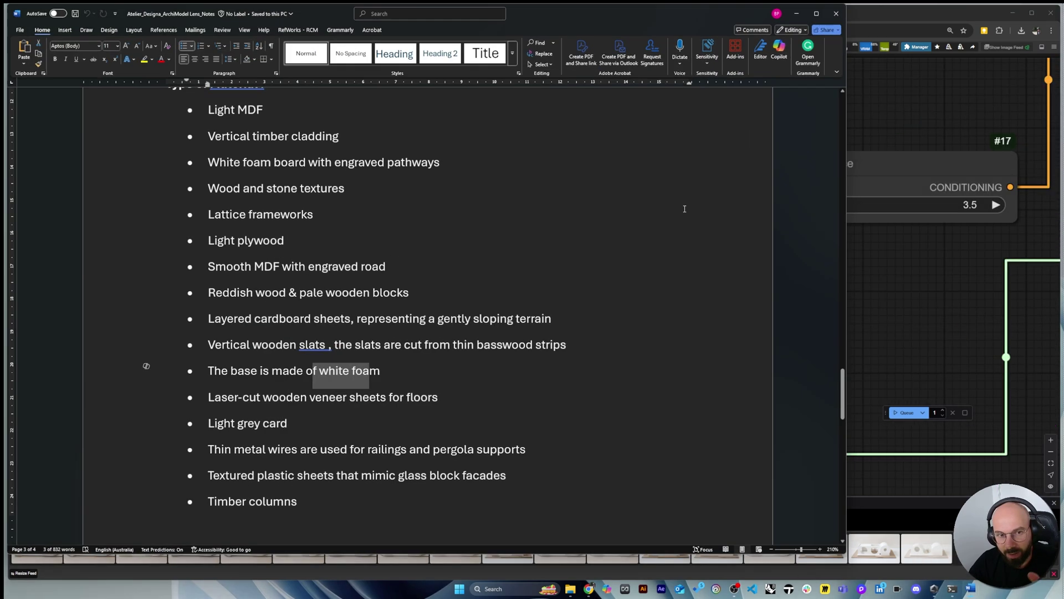
pyautogui.scroll(5, 364, 310)
pyautogui.moveTo(145, 233); pyautogui.dragTo(145, 302)
pyautogui.click(466, 343)
pyautogui.click(797, 13)
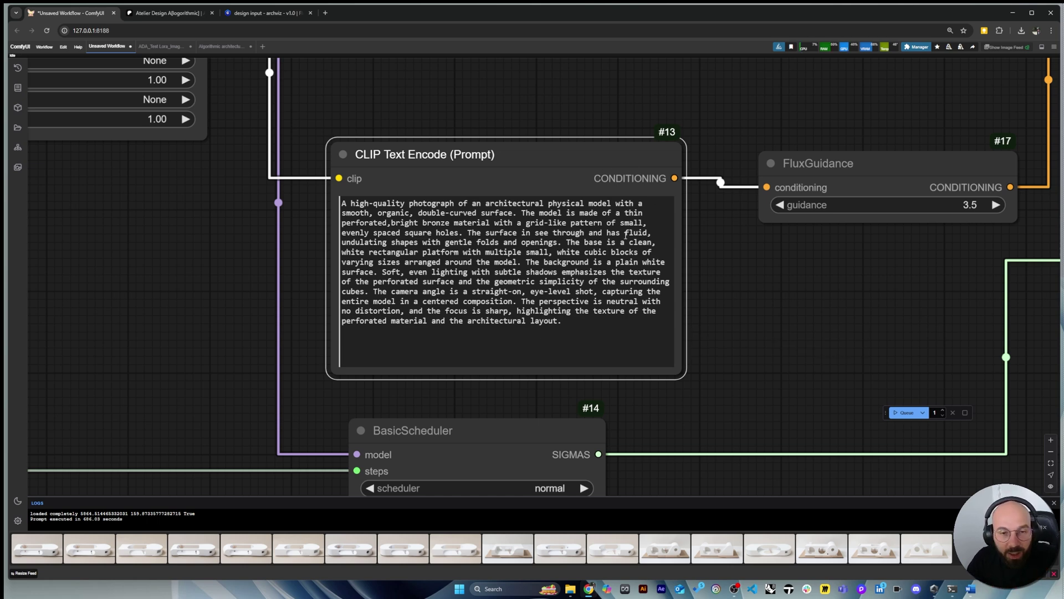
# Read the prompt's opening part on the double-curved form, the perforated bright bronze material and the see-through surface with folds and openings
pyautogui.scroll(1, 682, 316)
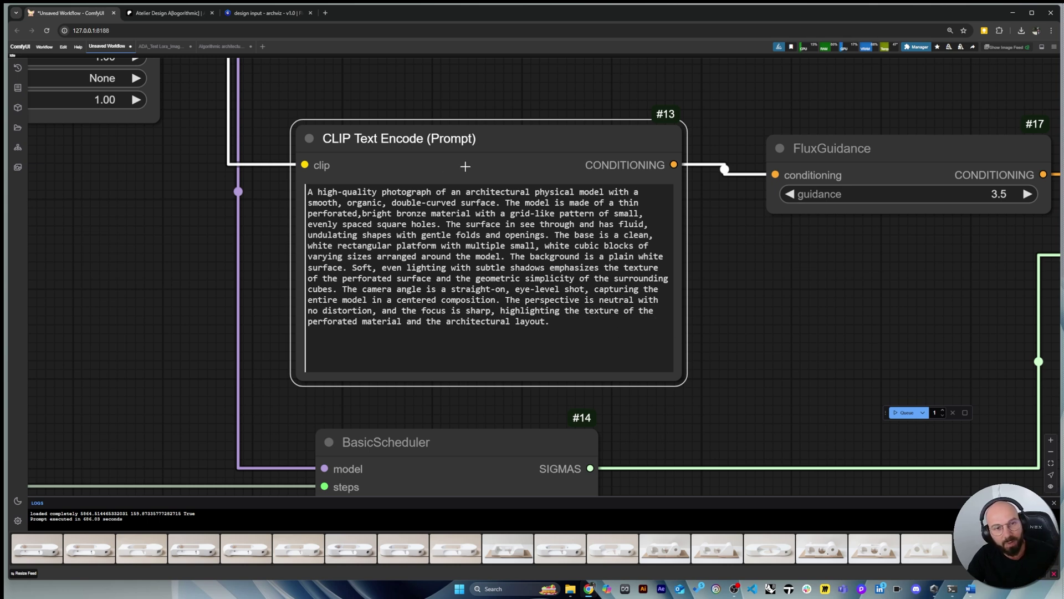
pyautogui.scroll(3, 421, 188)
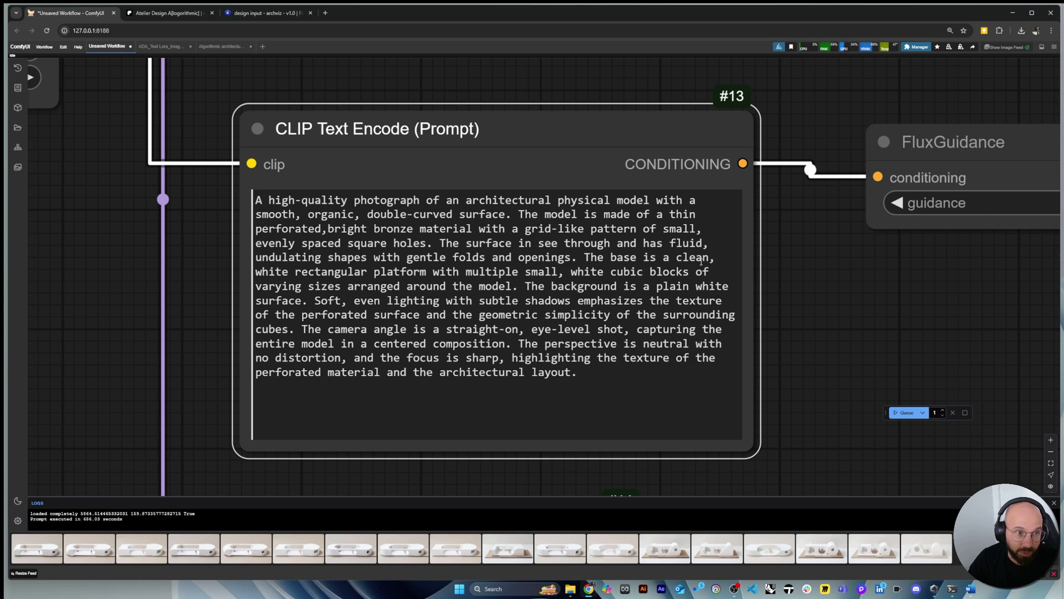
pyautogui.moveTo(256, 200); pyautogui.dragTo(663, 199)
pyautogui.moveTo(255, 214); pyautogui.dragTo(478, 228)
pyautogui.moveTo(479, 229); pyautogui.dragTo(584, 229)
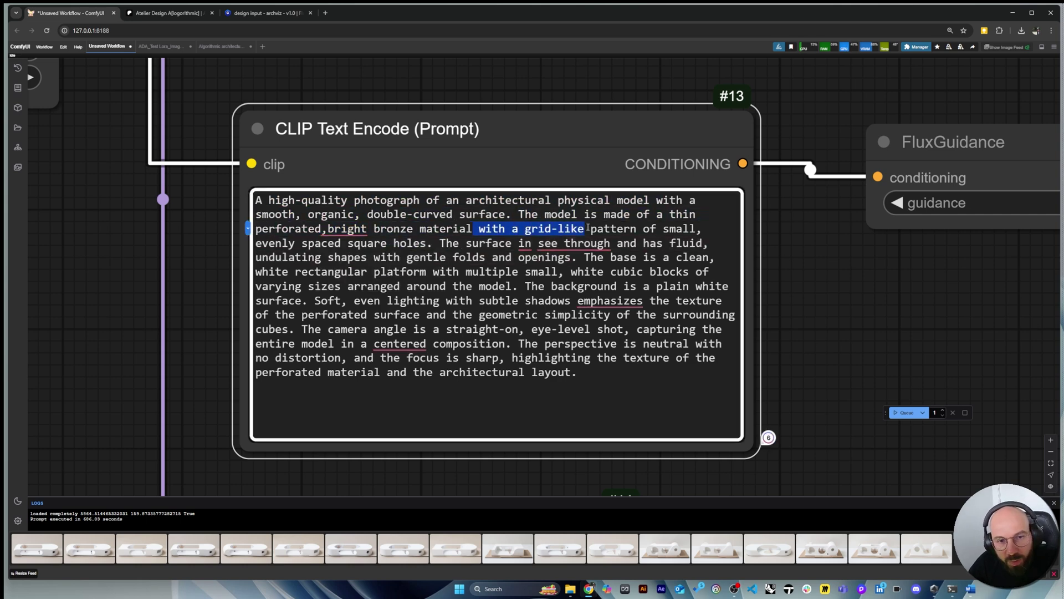
pyautogui.click(643, 228)
pyautogui.moveTo(255, 243); pyautogui.dragTo(696, 257)
pyautogui.click(646, 258)
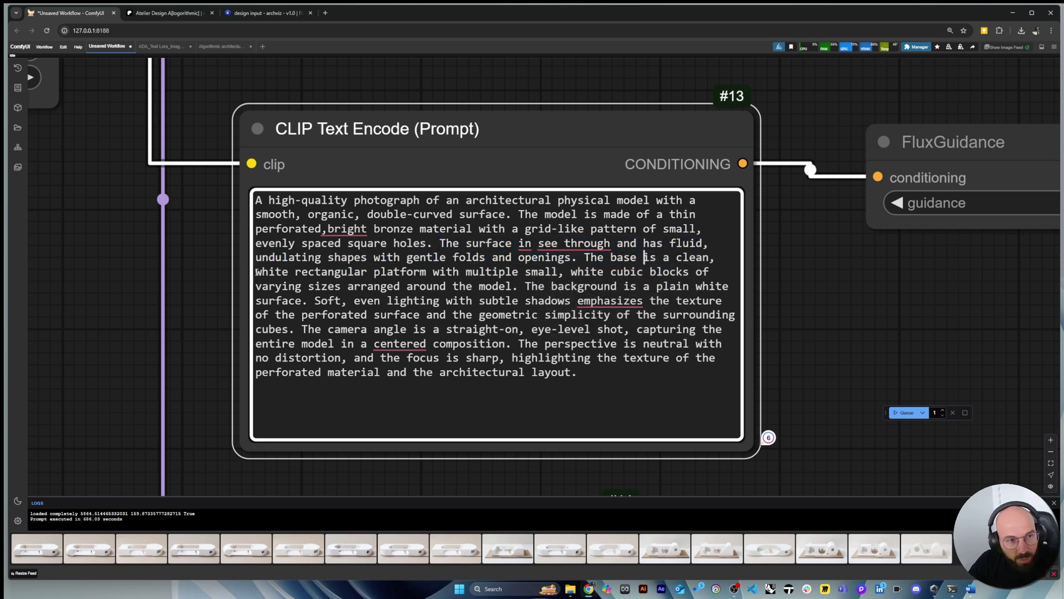
# Read the rest of the prompt on the white platform with cubic blocks, background, lighting, camera angle and perspective
pyautogui.moveTo(255, 272); pyautogui.dragTo(524, 286)
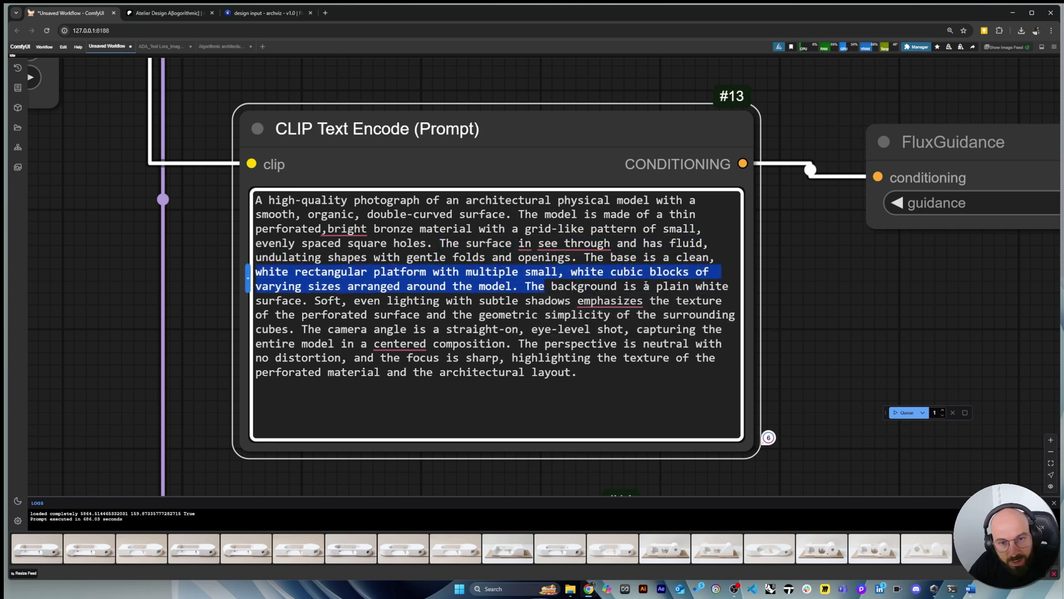
pyautogui.moveTo(639, 287); pyautogui.dragTo(733, 286)
pyautogui.moveTo(315, 301); pyautogui.dragTo(516, 301)
pyautogui.moveTo(532, 300); pyautogui.dragTo(652, 319)
pyautogui.moveTo(447, 314); pyautogui.dragTo(294, 329)
pyautogui.moveTo(302, 329); pyautogui.dragTo(660, 344)
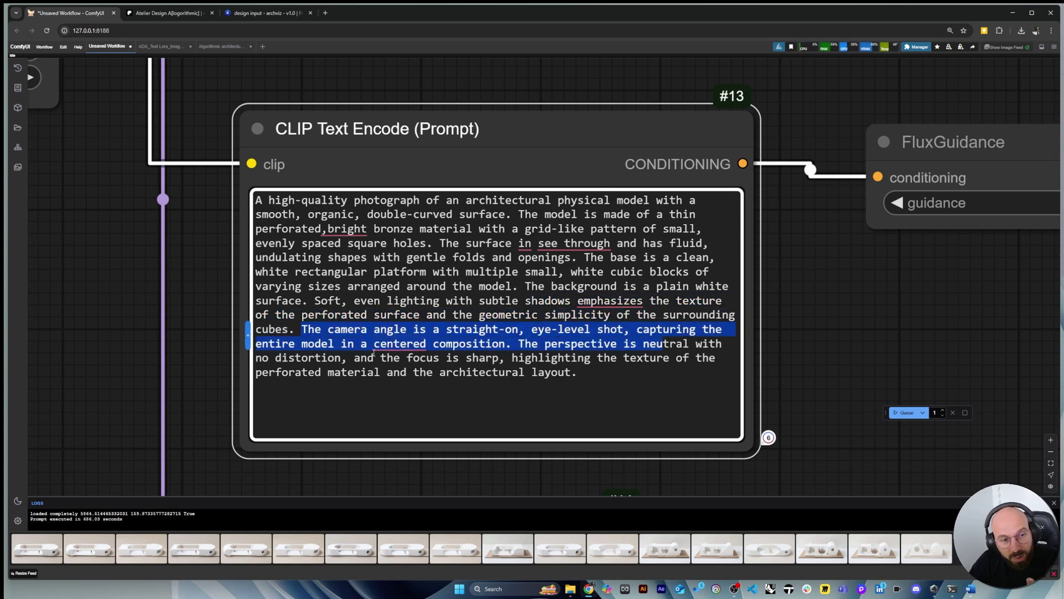
pyautogui.moveTo(526, 343); pyautogui.dragTo(581, 376)
pyautogui.click(571, 372)
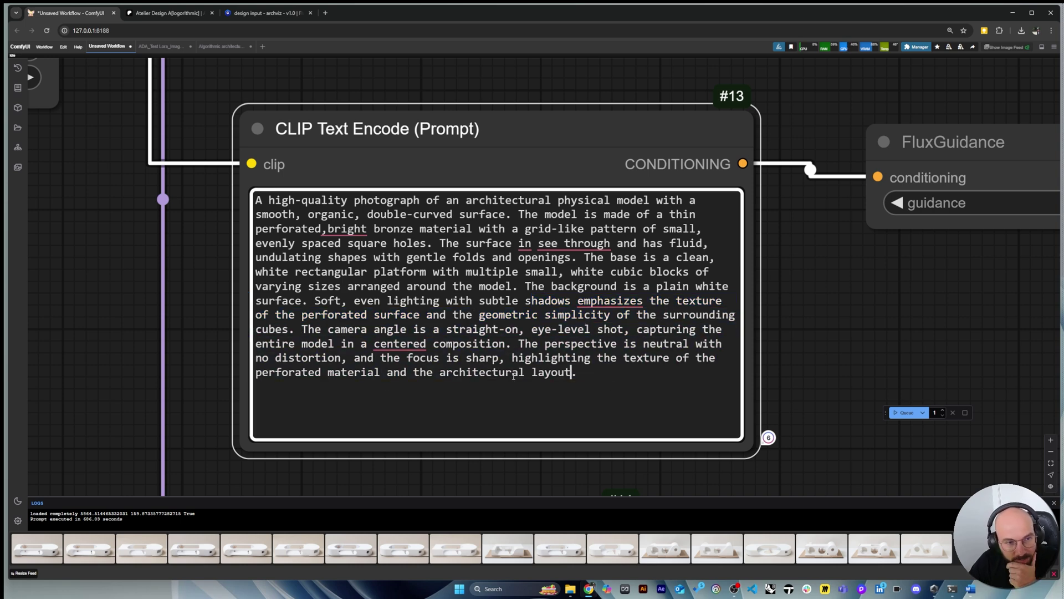
# Look over the whole workflow after the run and examine the XY grid in the Save Image node beyond XYImage
pyautogui.scroll(-5, 572, 393)
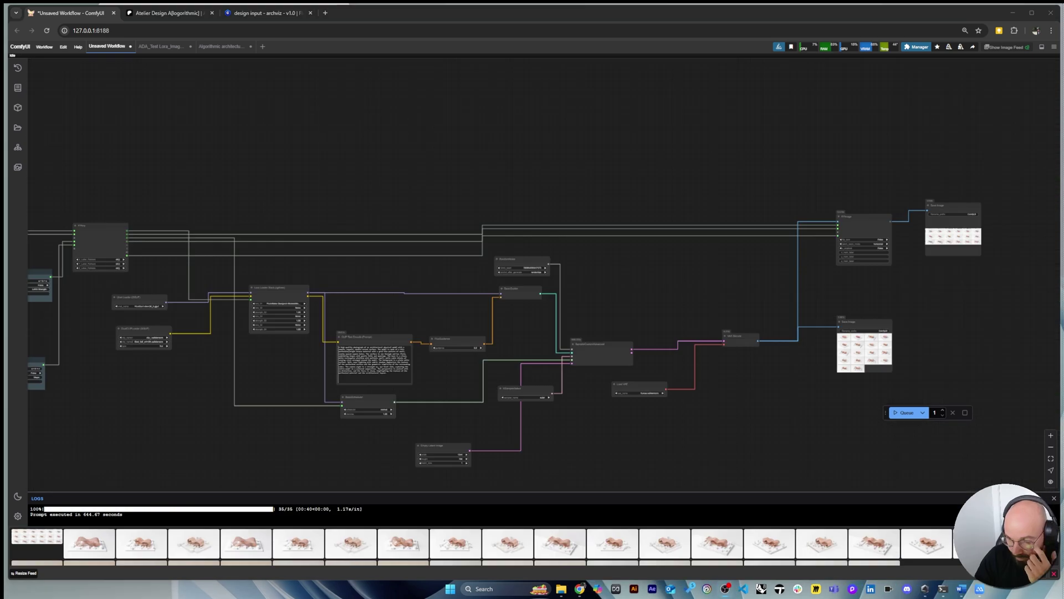
pyautogui.scroll(-4, 620, 281)
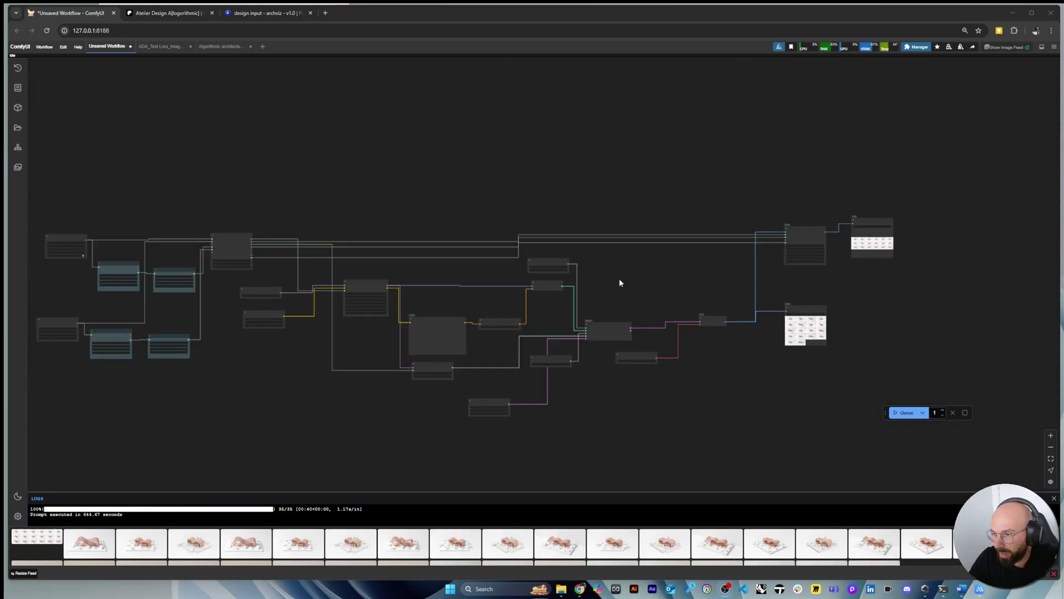
pyautogui.scroll(6, 872, 237)
pyautogui.scroll(10, 833, 224)
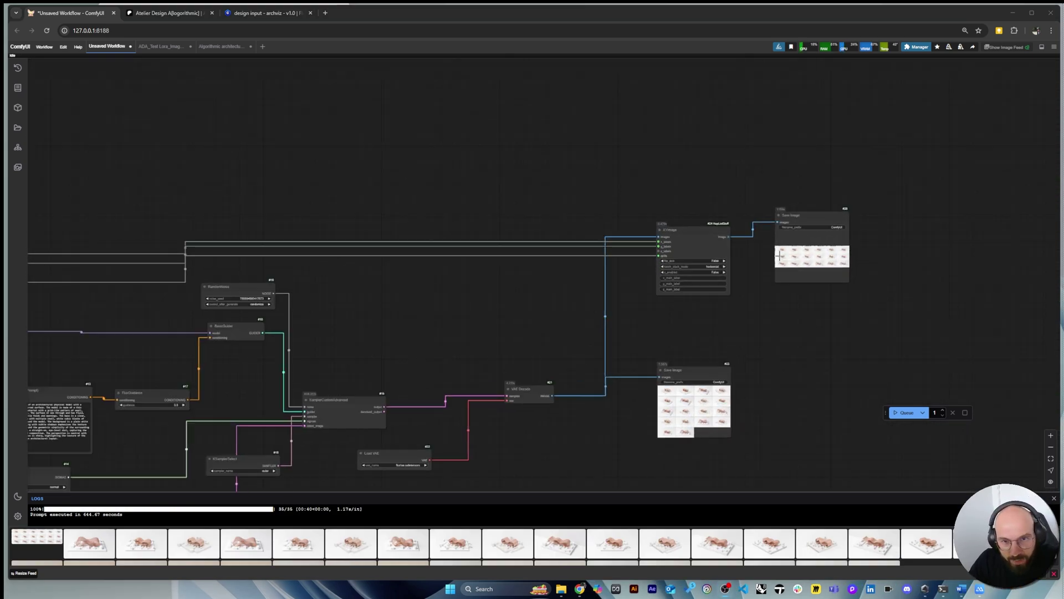
pyautogui.scroll(-6, 850, 220)
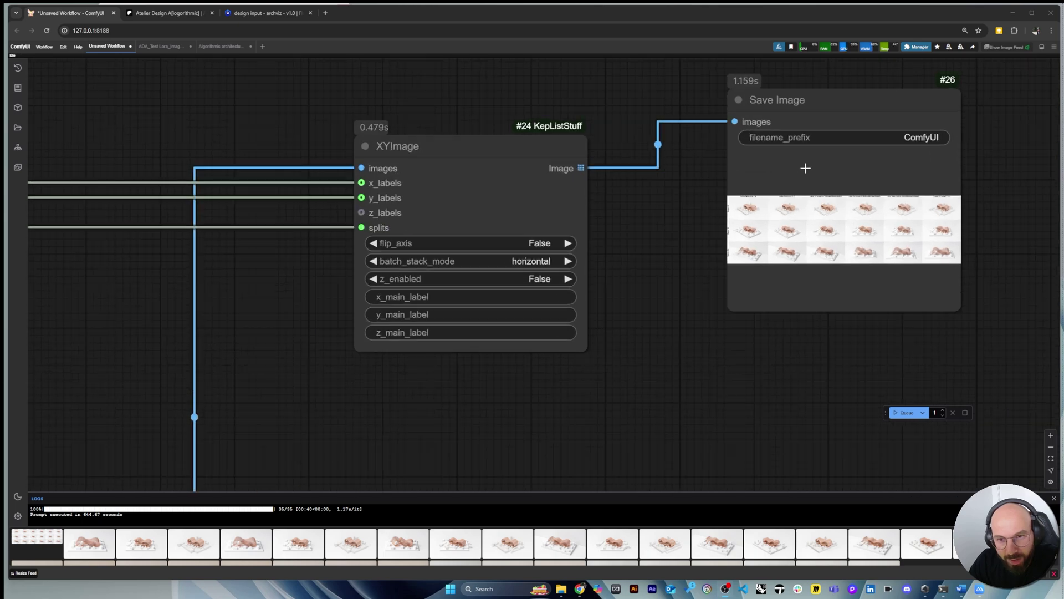
# Examine the individual bronze model images in the Save Image node fed by VAE Decode
pyautogui.scroll(5, 651, 439)
pyautogui.scroll(8, 651, 439)
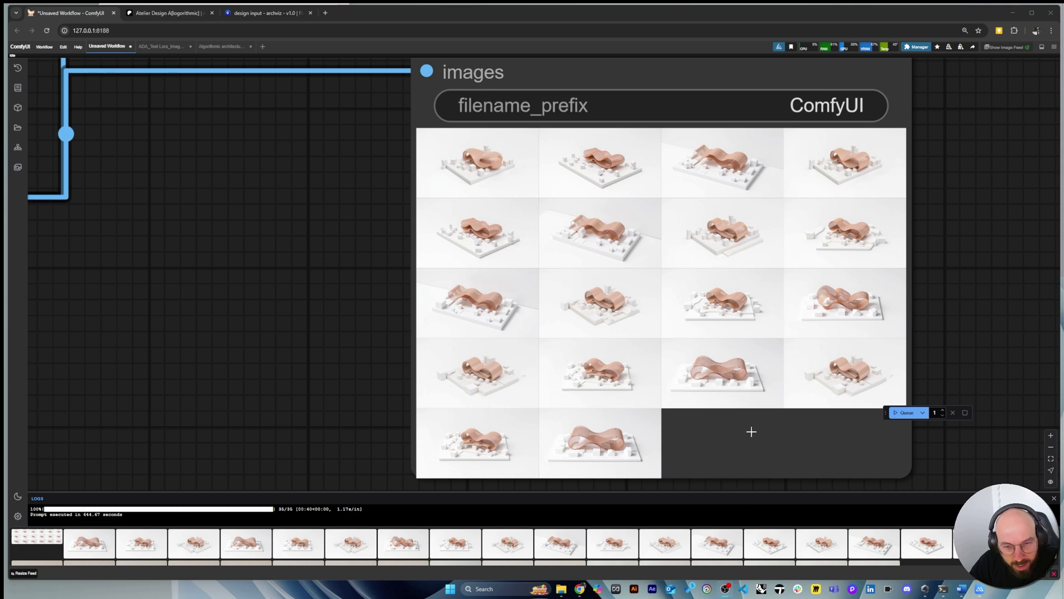
pyautogui.scroll(2, 751, 430)
pyautogui.scroll(-2, 653, 465)
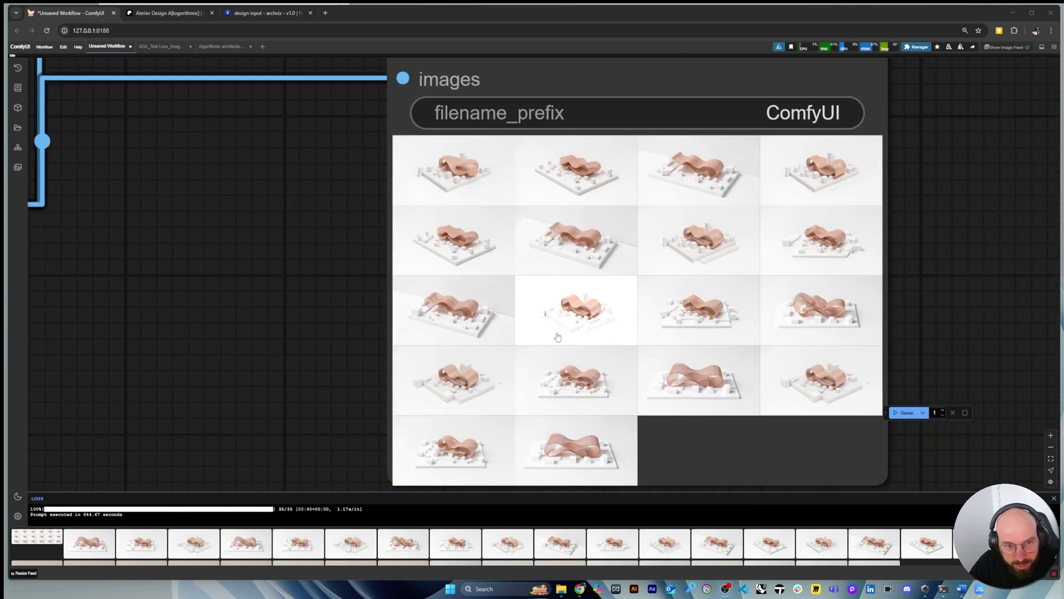
pyautogui.scroll(-6, 705, 475)
pyautogui.scroll(-4, 557, 457)
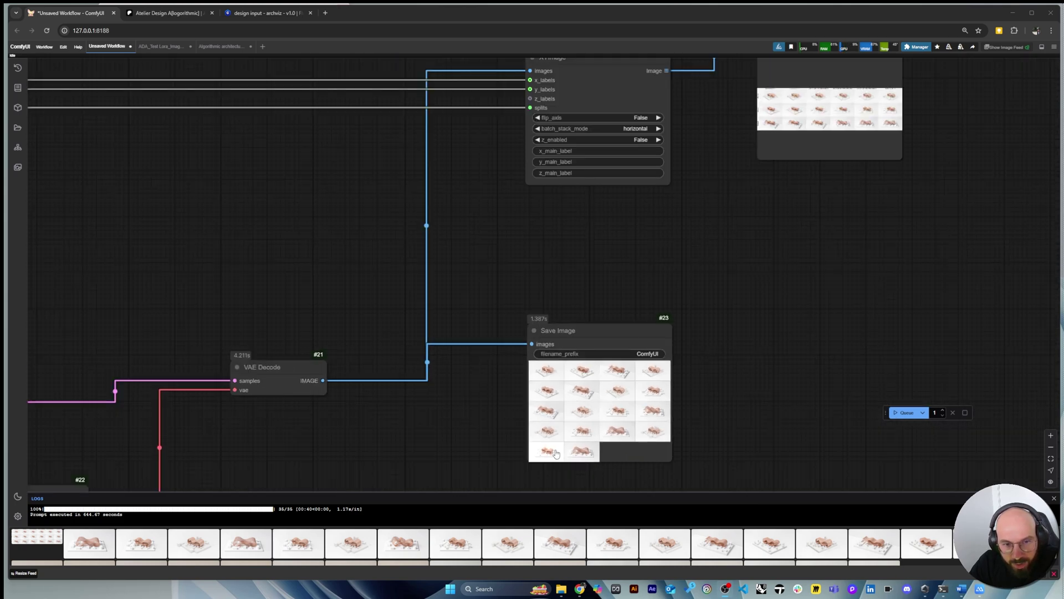
# Check the XY grid's Save Image node and open the full-size grid ComfyUI_01927_ from the output folder
pyautogui.scroll(5, 834, 201)
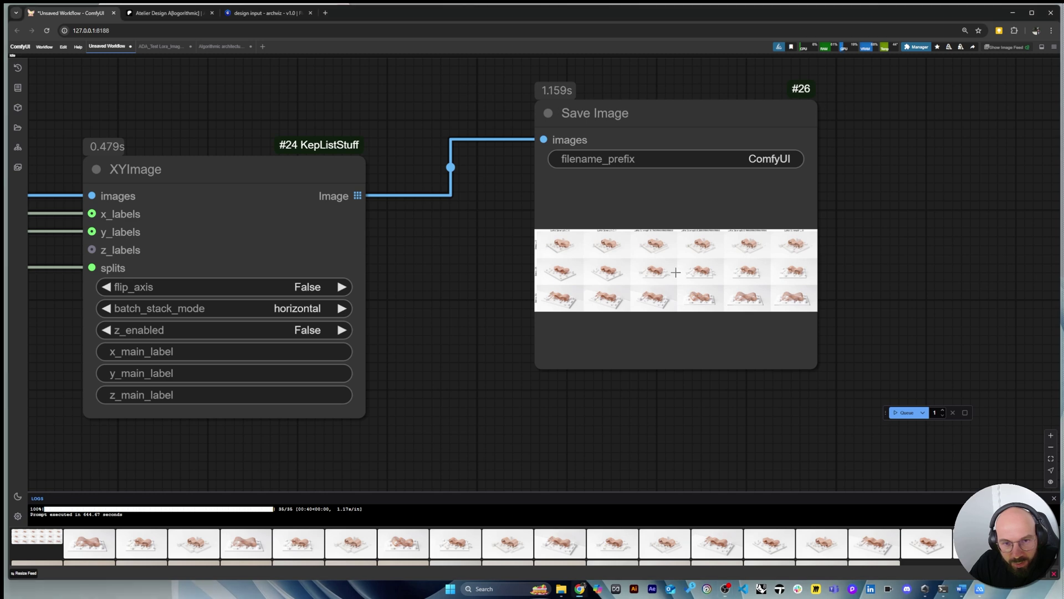
pyautogui.click(675, 255)
pyautogui.scroll(2, 671, 244)
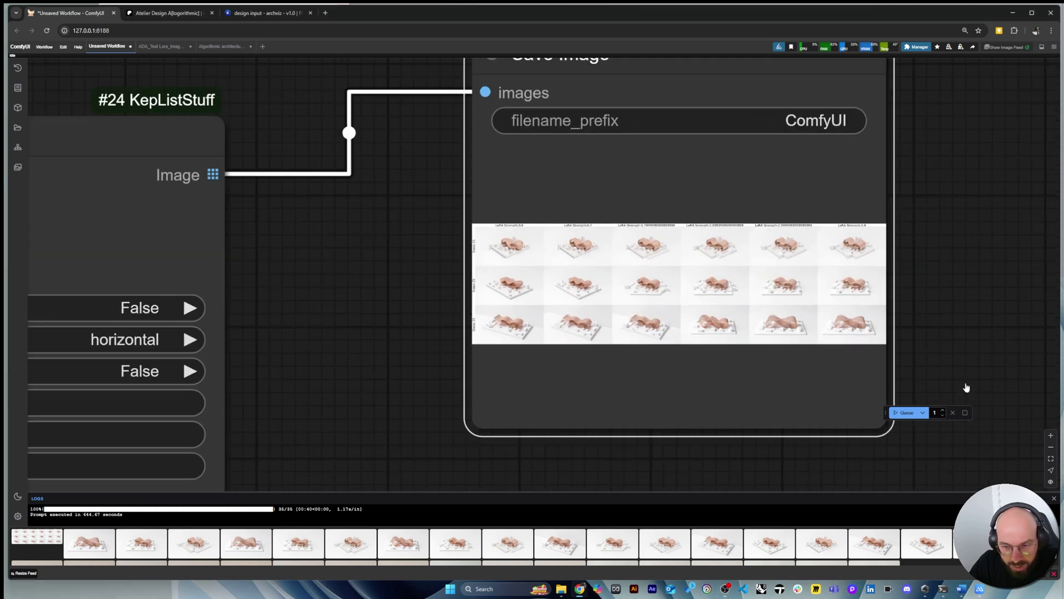
pyautogui.moveTo(561, 586)
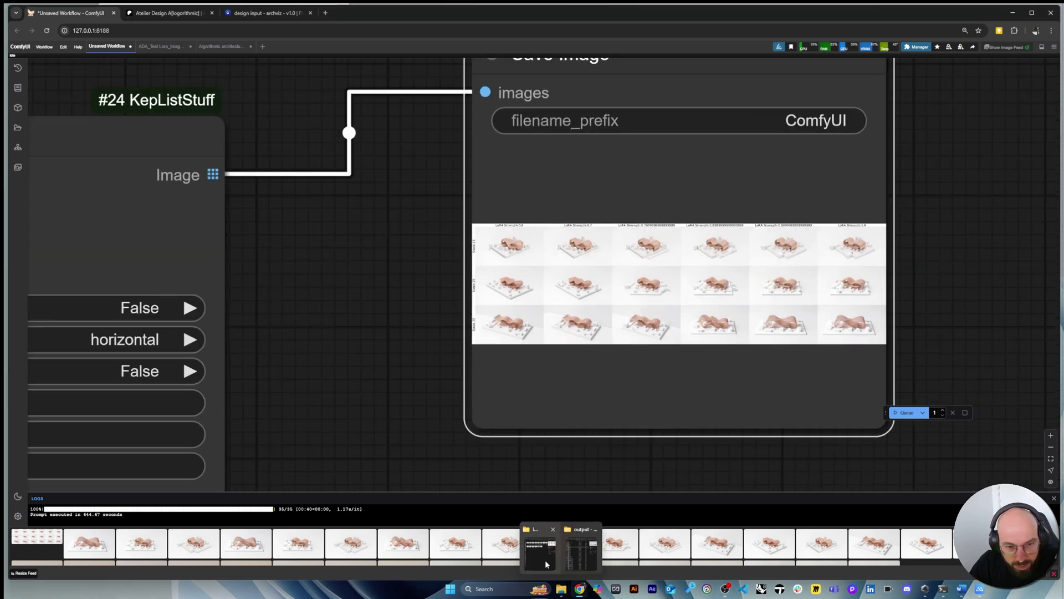
pyautogui.click(579, 561)
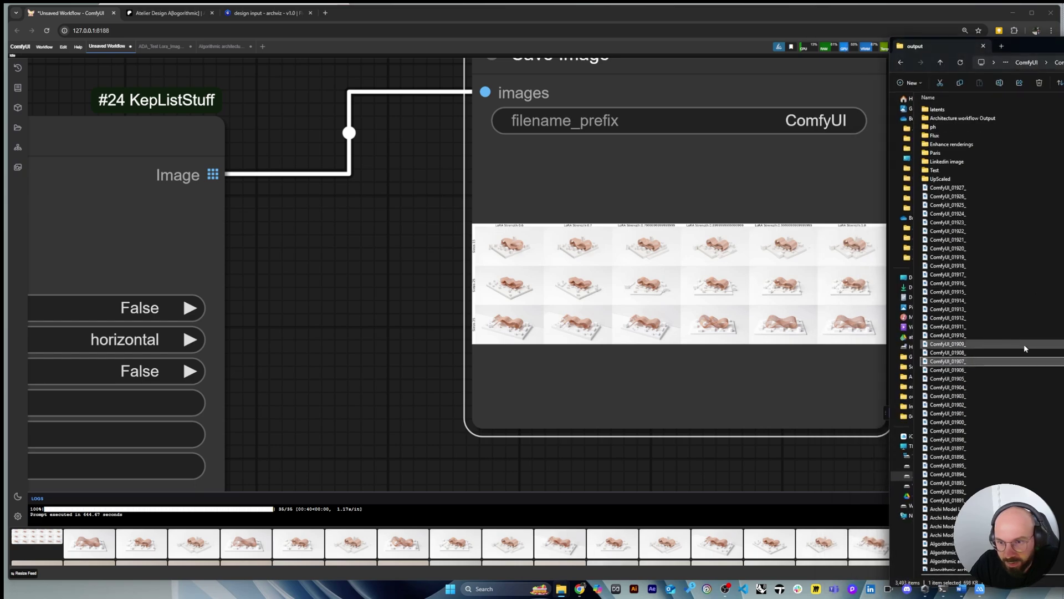
pyautogui.doubleClick(948, 187)
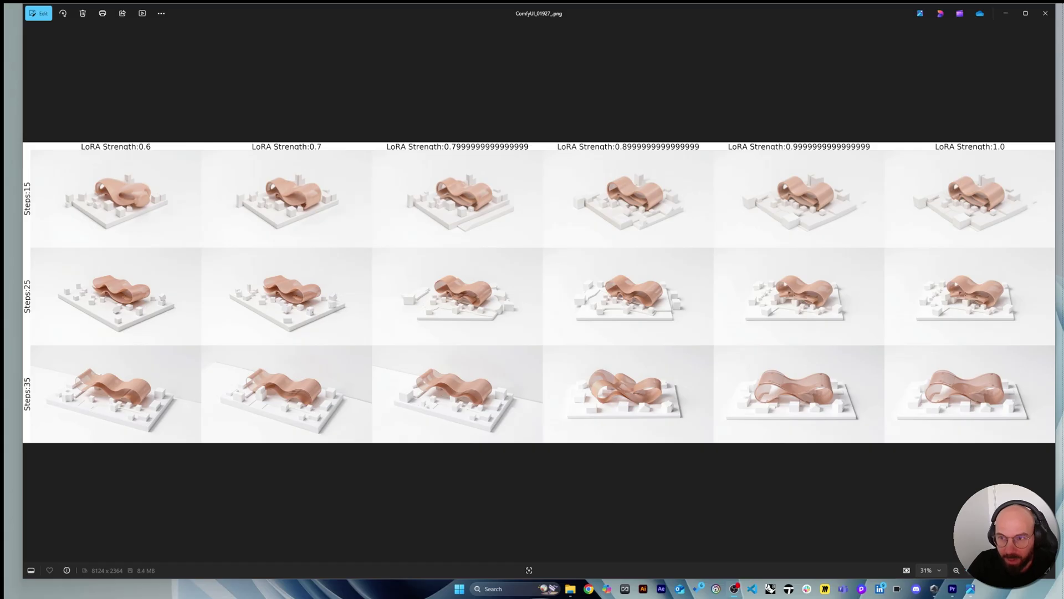
# Compare the 15-step and 25-step rows of the enlarged grid across the LoRA strengths, starting from 0.6
pyautogui.scroll(1, 937, 205)
pyautogui.scroll(-1, 941, 228)
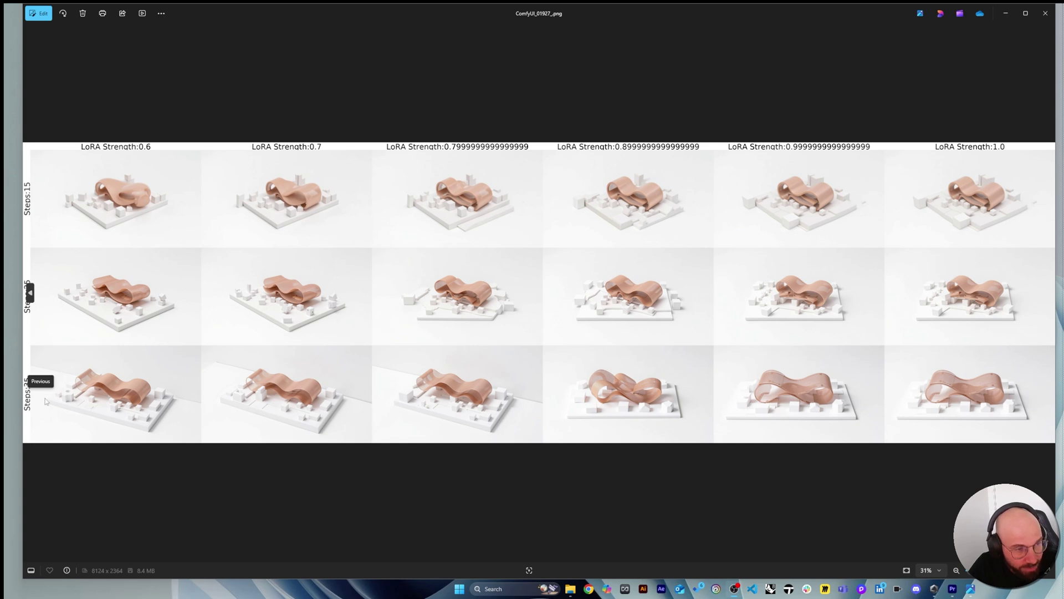
pyautogui.scroll(5, 261, 362)
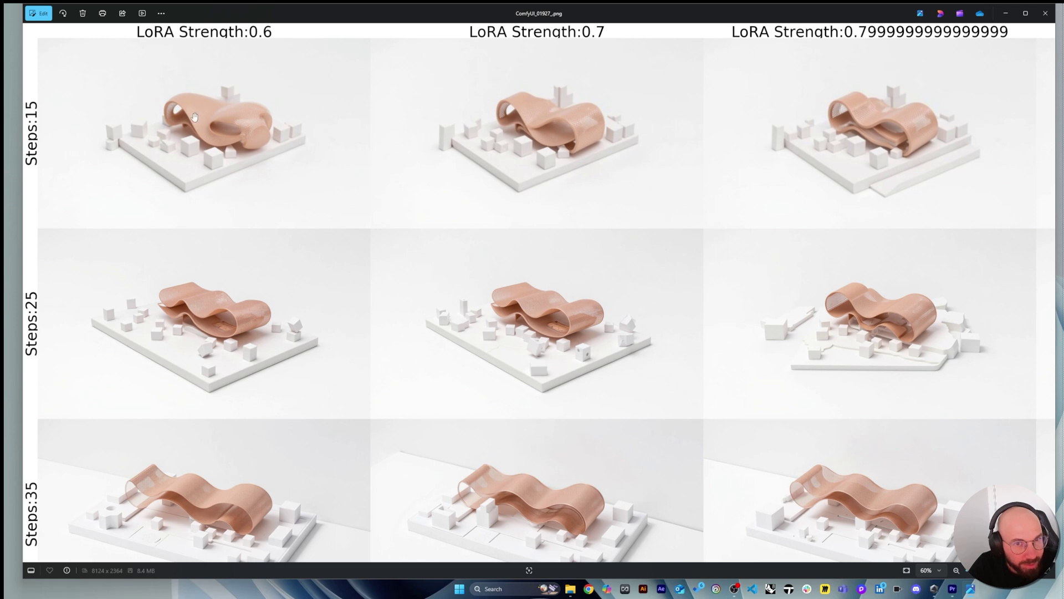
pyautogui.hscroll(5, 323, 214)
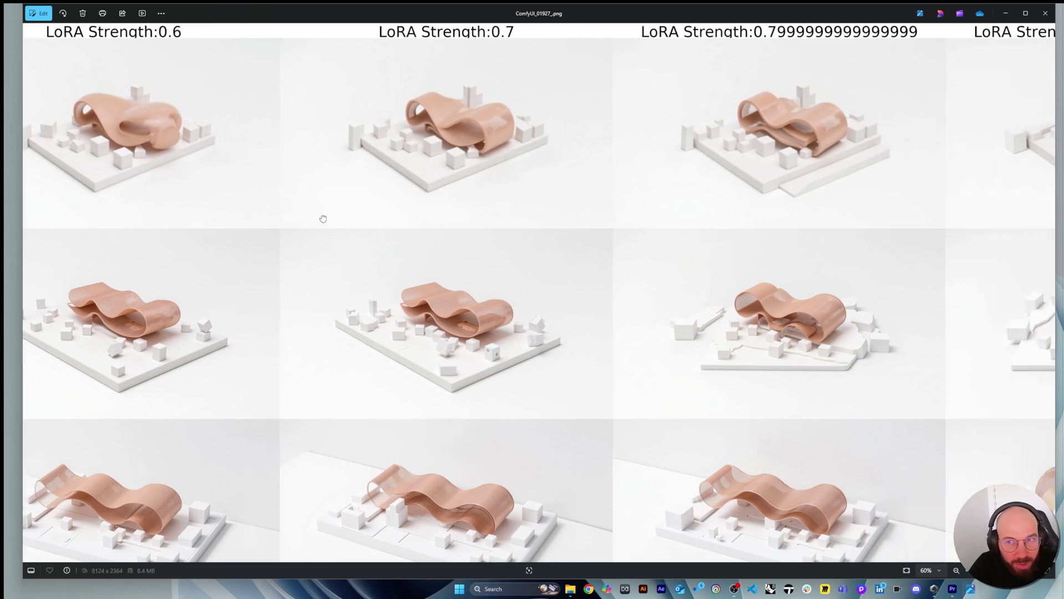
pyautogui.hscroll(5, 718, 250)
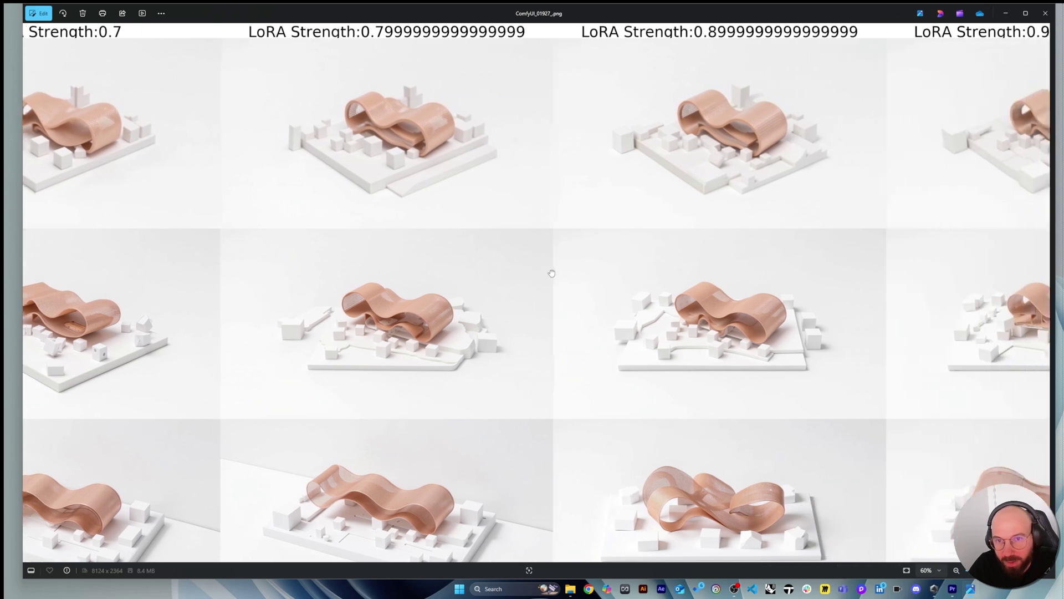
pyautogui.scroll(-2, 959, 348)
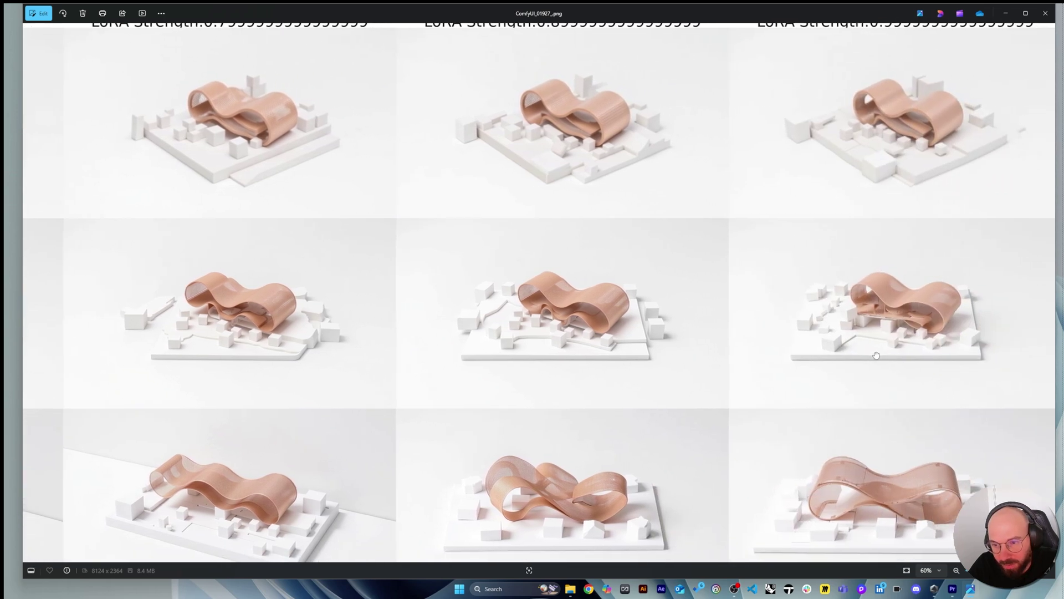
# Compare the 35-step row with the rows above it, going back and forth across the LoRA strengths
pyautogui.hscroll(-6, 641, 451)
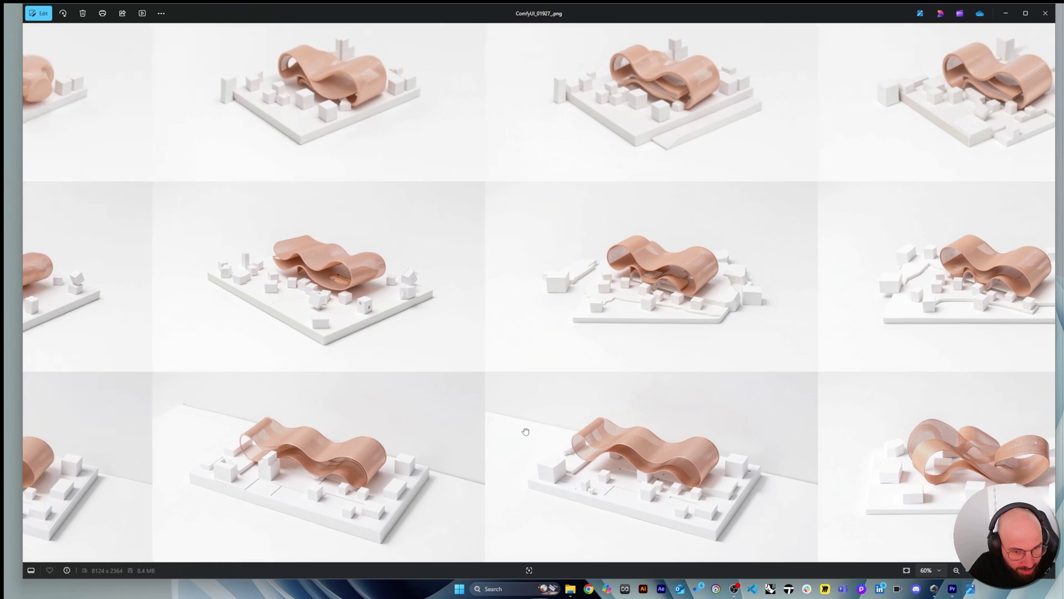
pyautogui.hscroll(7, 527, 433)
pyautogui.hscroll(-3, 693, 424)
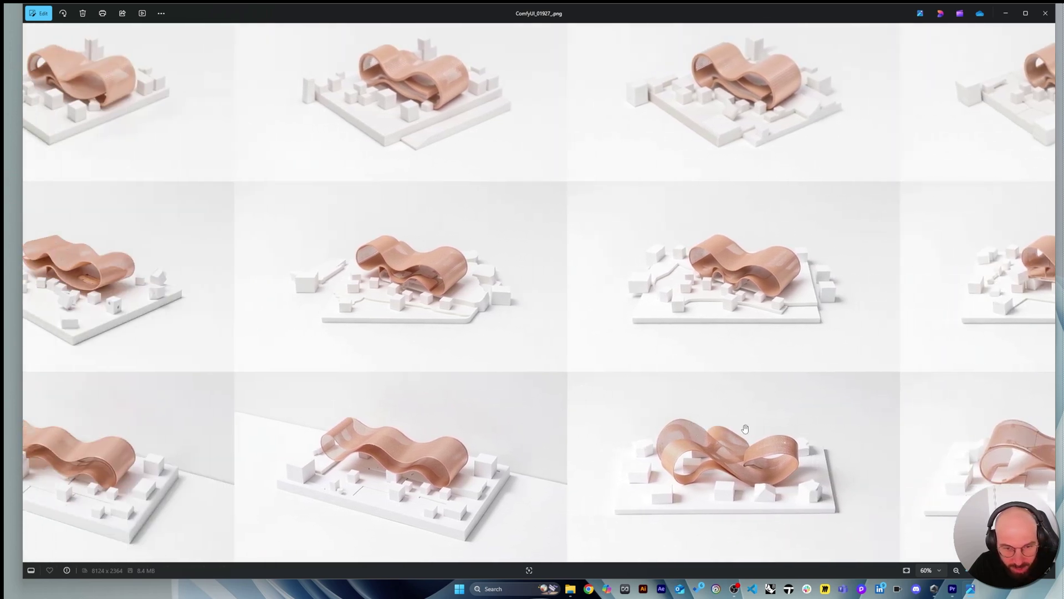
pyautogui.hscroll(3, 743, 432)
pyautogui.scroll(2, 750, 436)
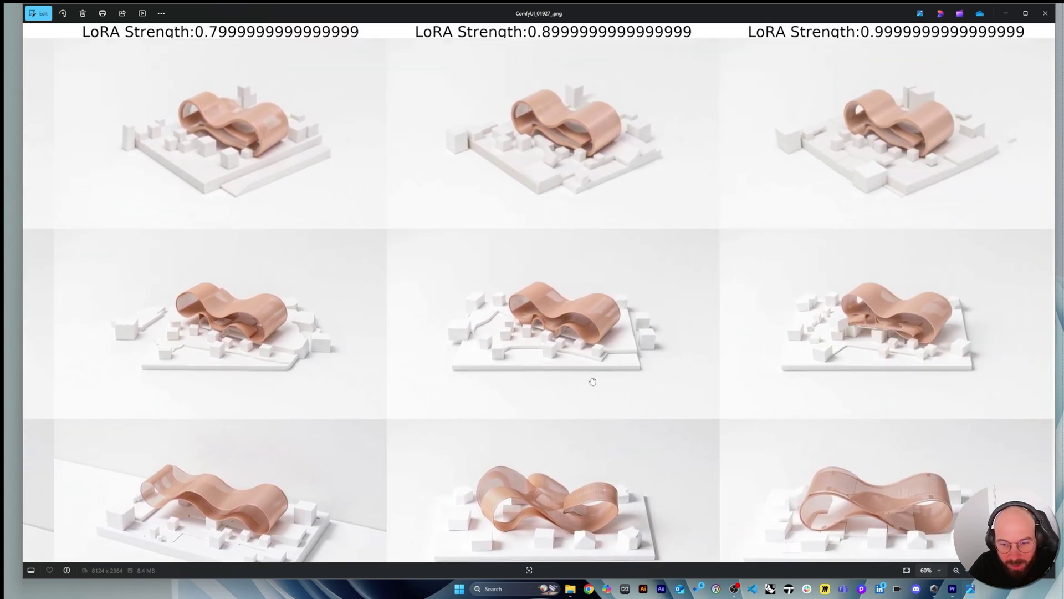
pyautogui.scroll(-1, 592, 381)
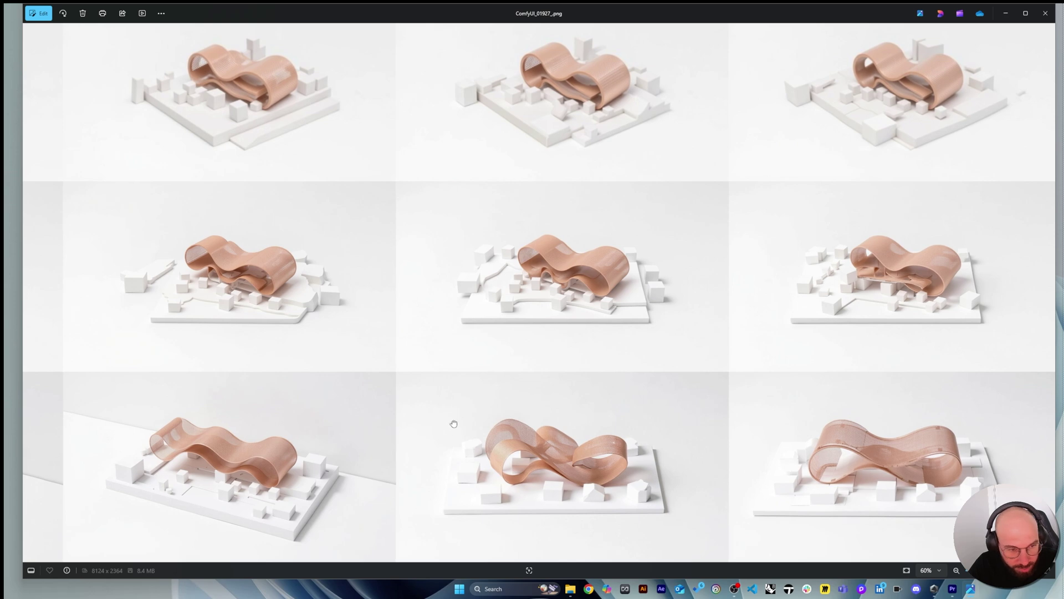
pyautogui.hscroll(-1, 451, 431)
pyautogui.hscroll(-2, 403, 455)
pyautogui.hscroll(-5, 403, 454)
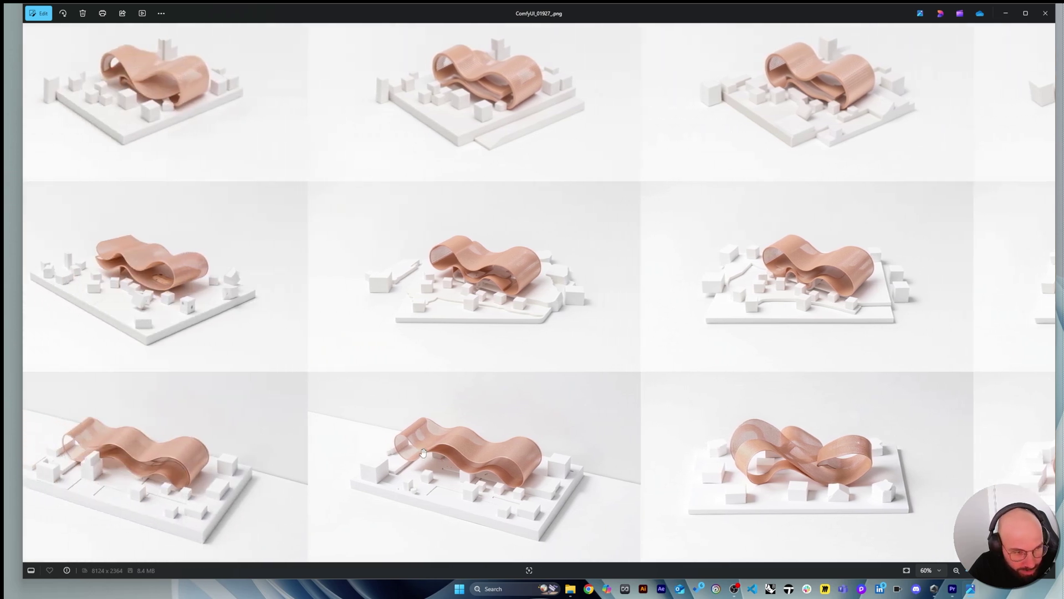
pyautogui.hscroll(-2, 501, 421)
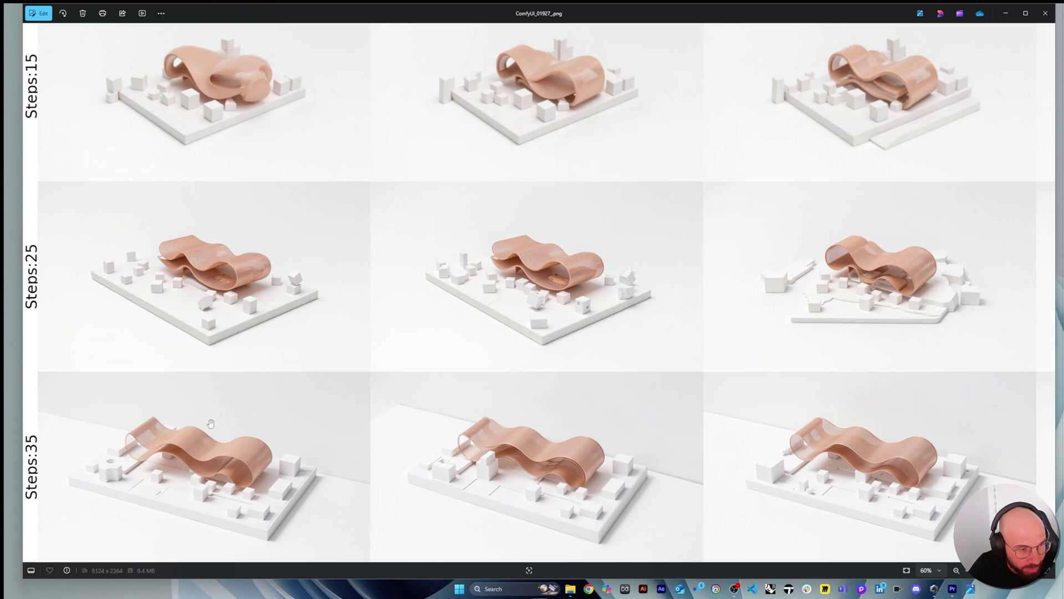
# Compare the 25-step and 35-step rows of the grid across LoRA strengths 0.6 to 0.9
pyautogui.scroll(2, 303, 232)
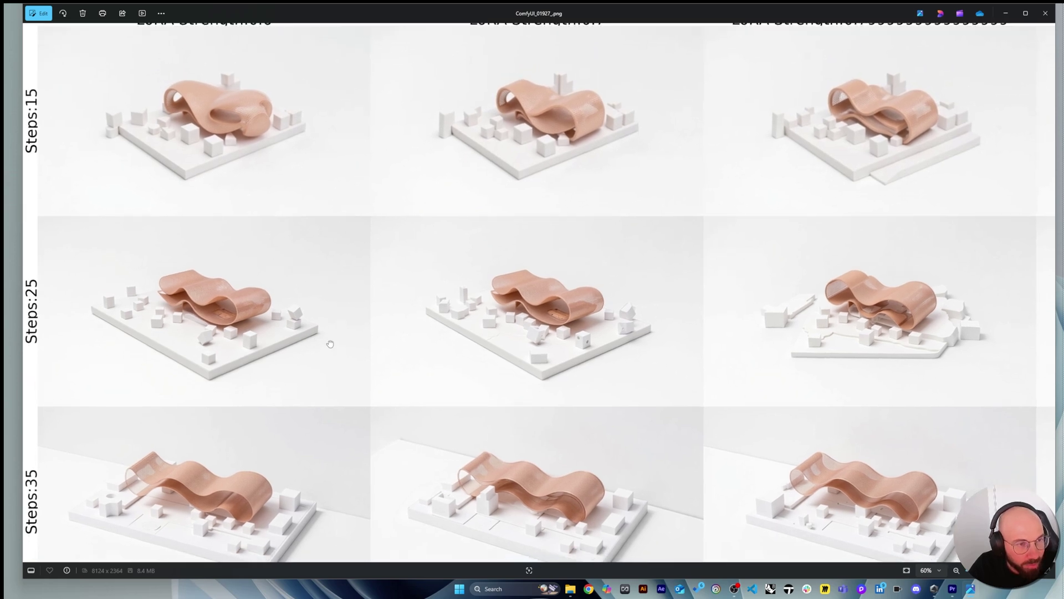
pyautogui.scroll(-2, 413, 347)
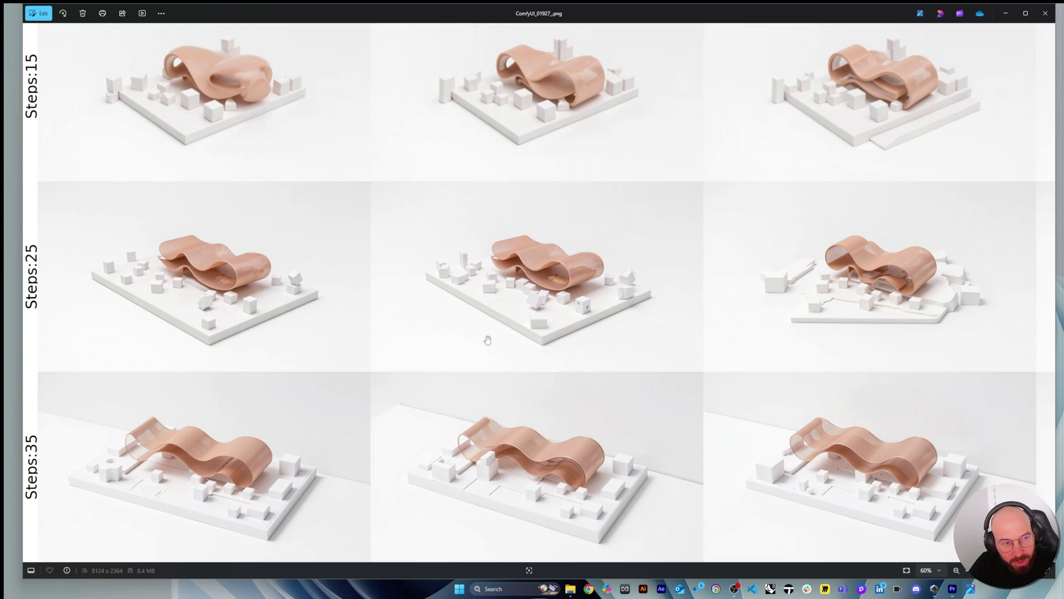
pyautogui.scroll(3, 305, 355)
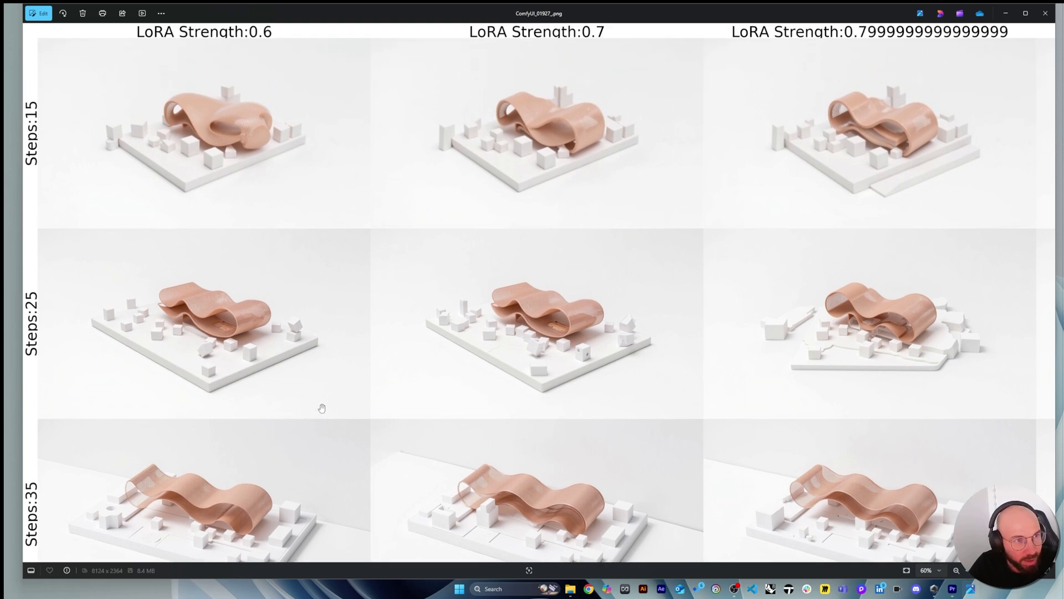
pyautogui.scroll(-2, 375, 346)
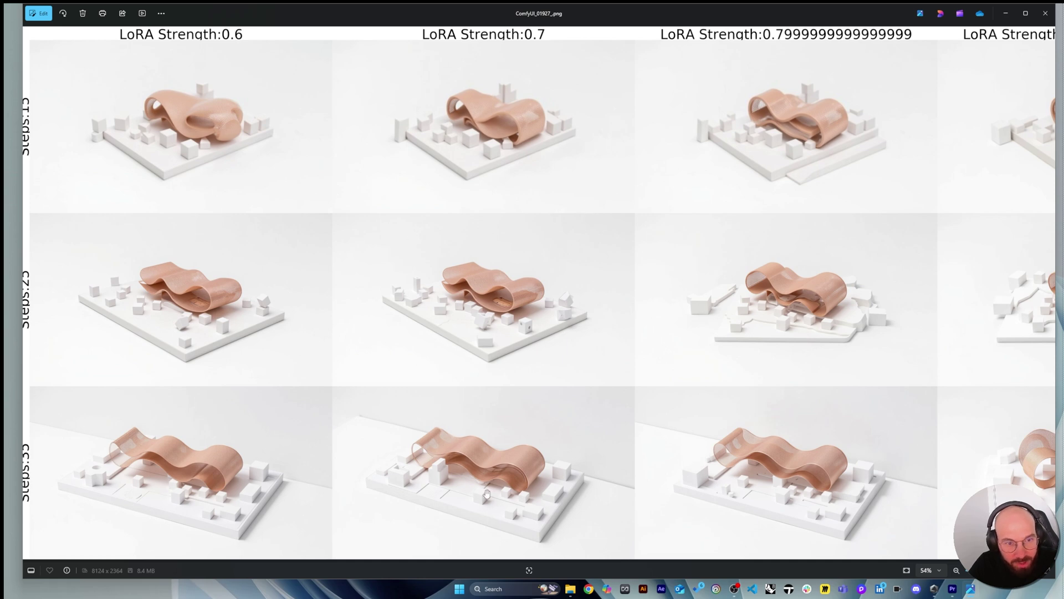
pyautogui.moveTo(486, 494); pyautogui.dragTo(334, 523)
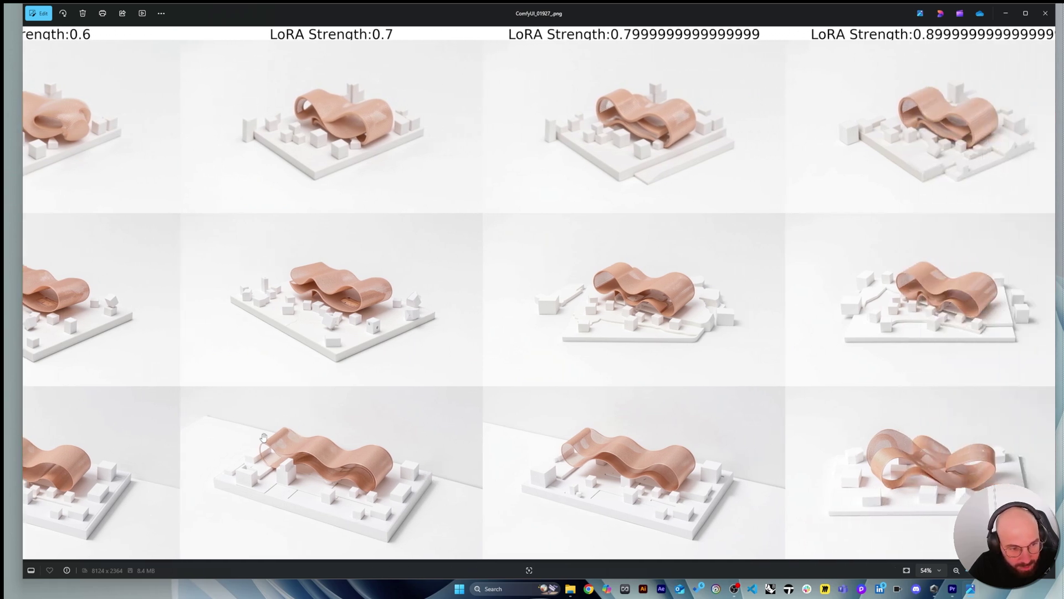
pyautogui.moveTo(339, 442); pyautogui.dragTo(486, 415)
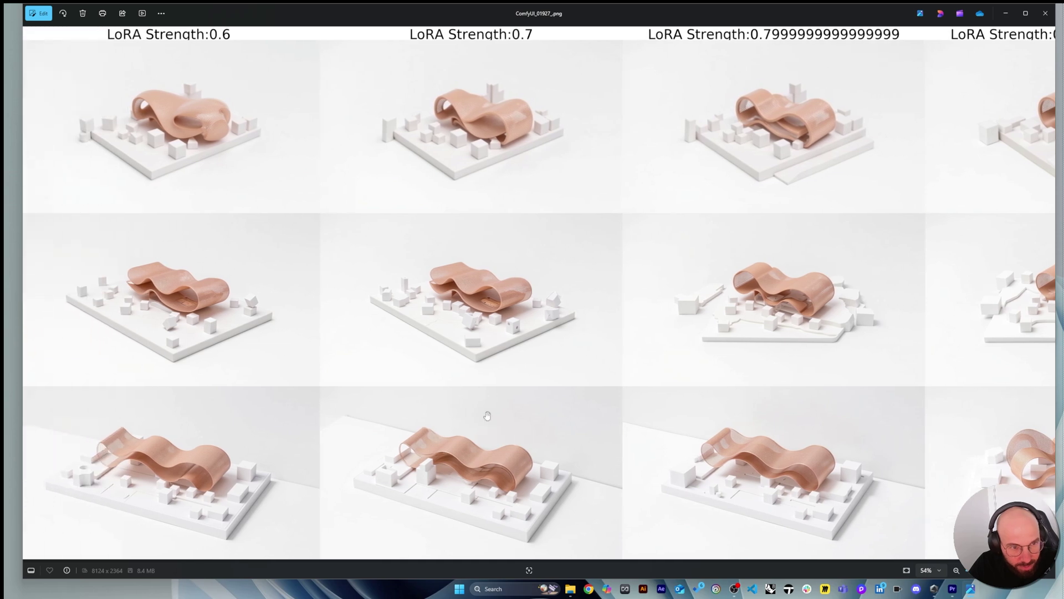
# Examine the 25-step models close up at LoRA strengths 0.7, 0.8 and 0.9
pyautogui.scroll(5, 418, 288)
pyautogui.scroll(-5, 530, 311)
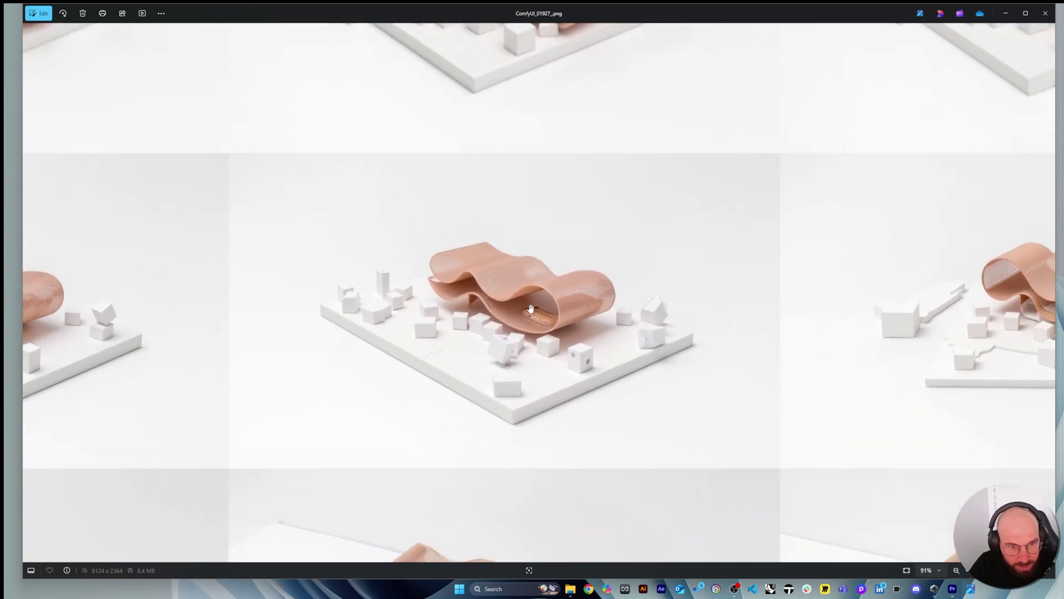
pyautogui.scroll(-1, 522, 279)
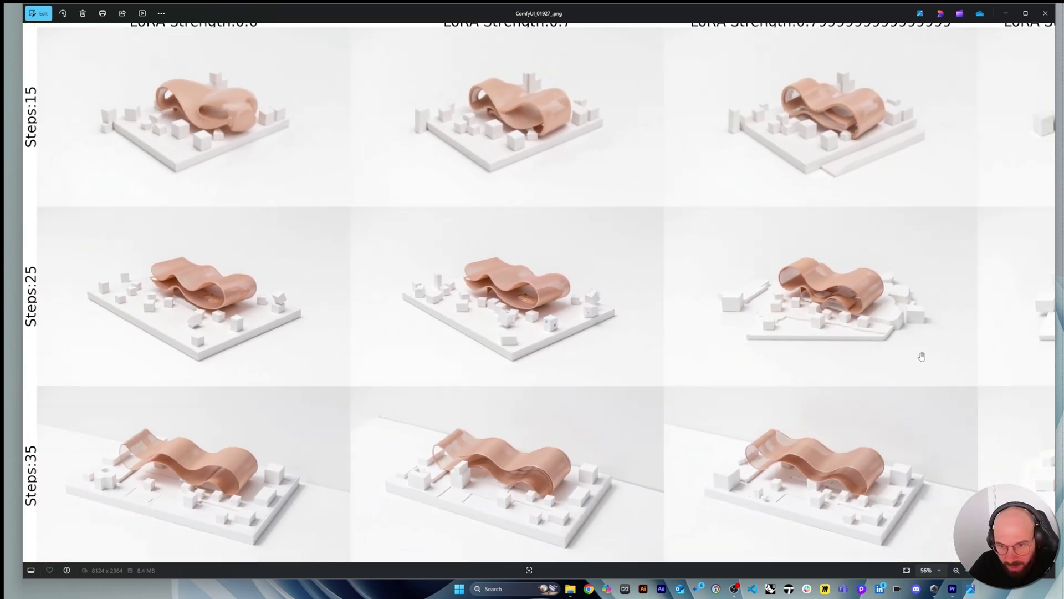
pyautogui.scroll(4, 701, 293)
pyautogui.scroll(1, 701, 293)
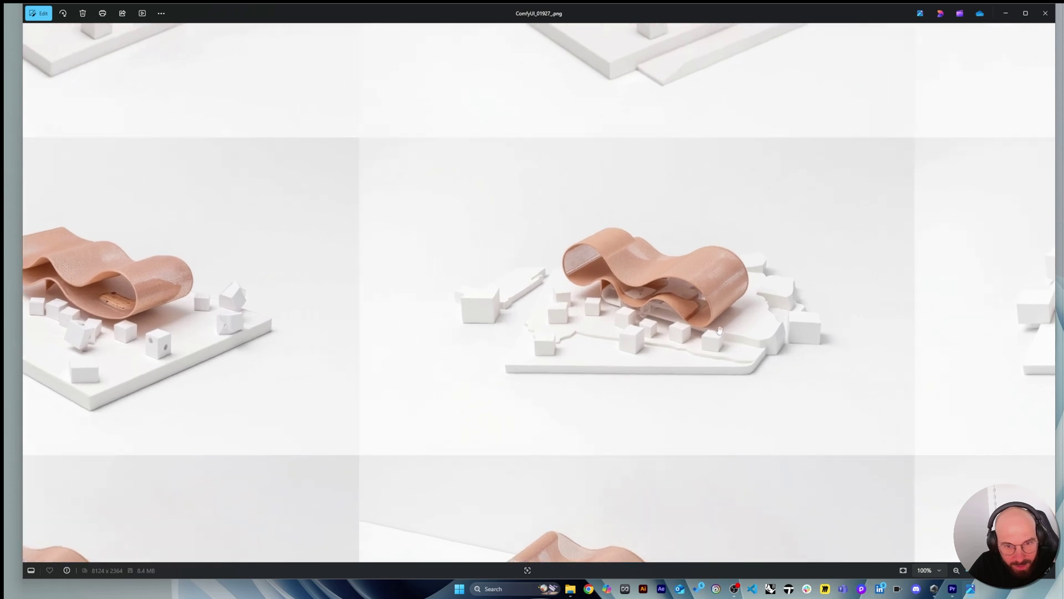
pyautogui.scroll(-2, 617, 306)
pyautogui.moveTo(617, 306); pyautogui.dragTo(400, 283)
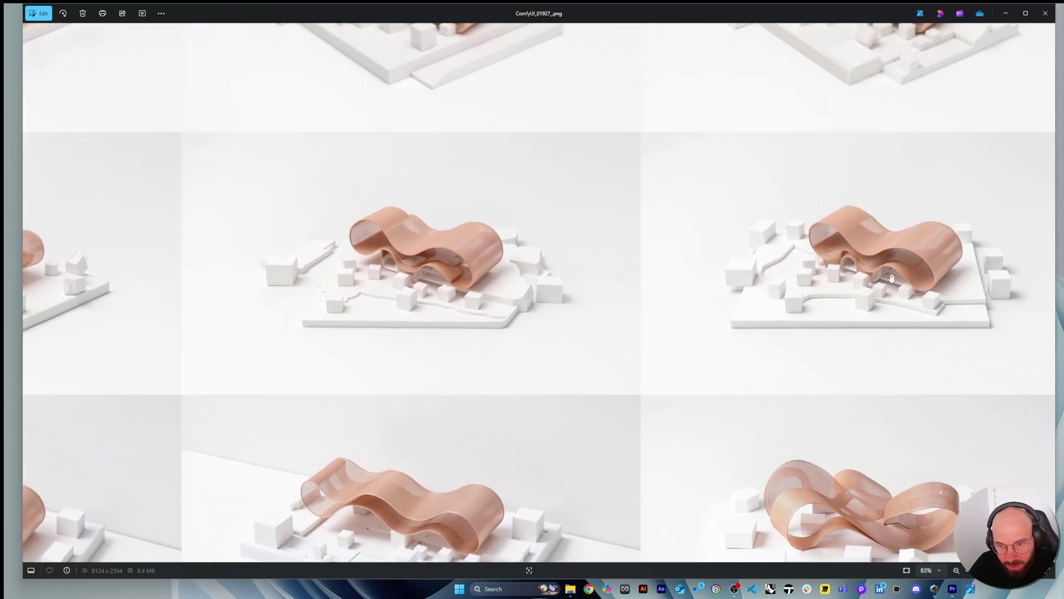
pyautogui.scroll(-2, 892, 277)
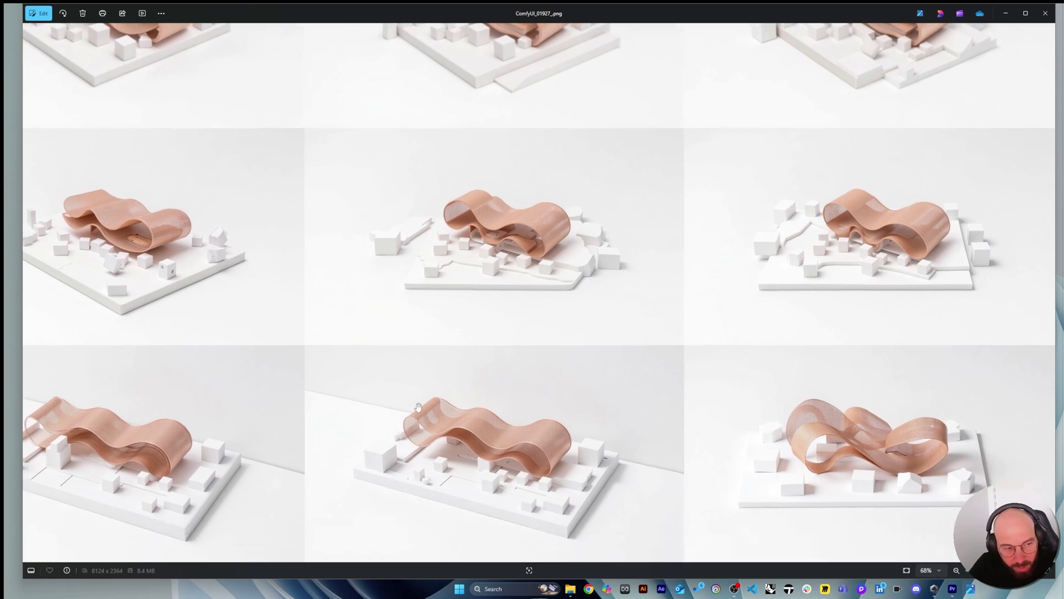
# Inspect the 35-step model at LoRA strength 0.9 in close-up against its neighbours in the grid
pyautogui.moveTo(418, 408); pyautogui.dragTo(447, 394)
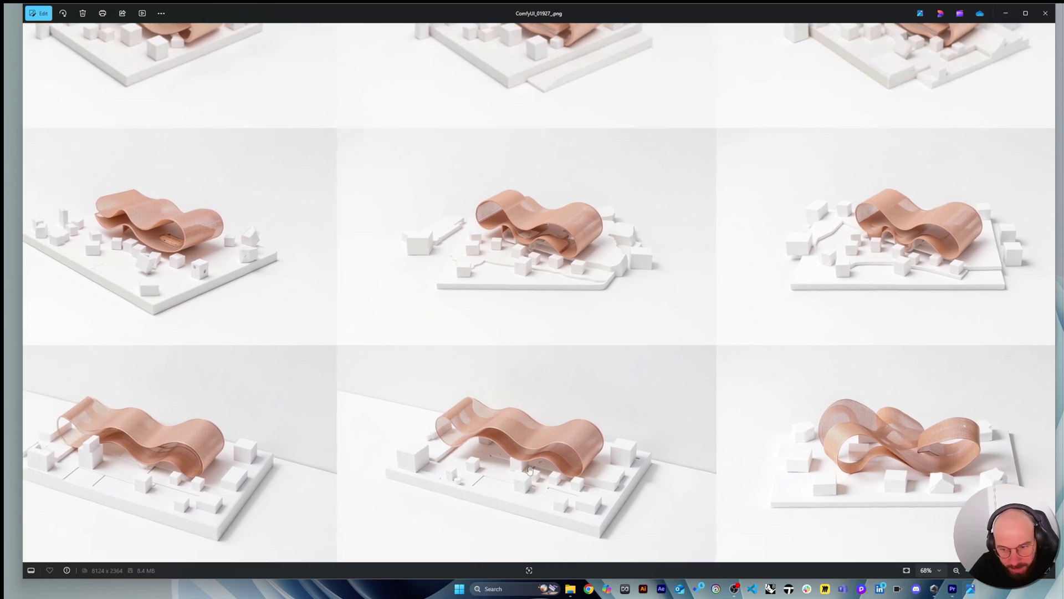
pyautogui.scroll(5, 834, 462)
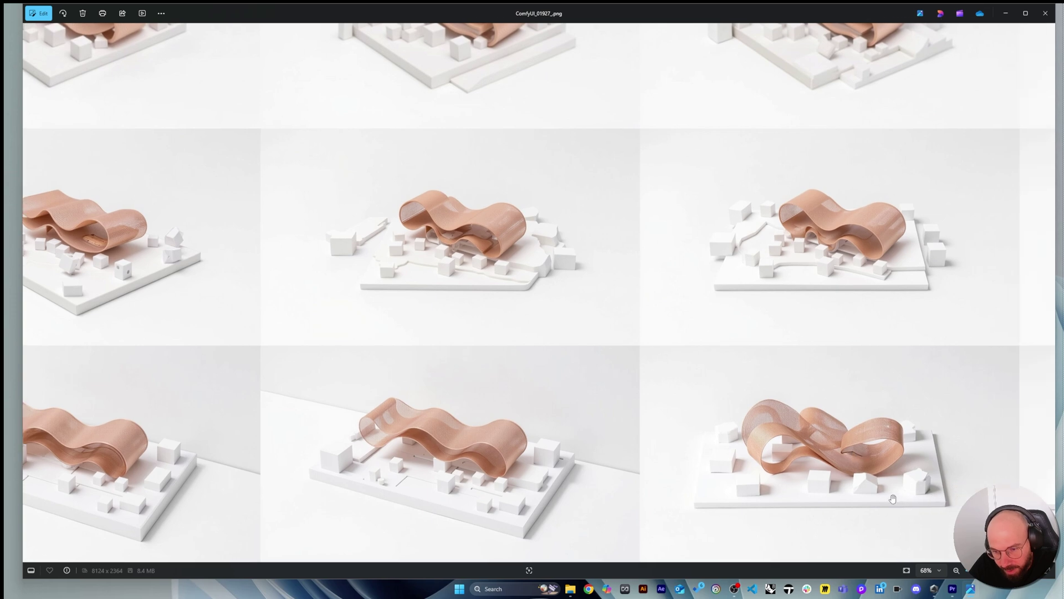
pyautogui.scroll(4, 932, 511)
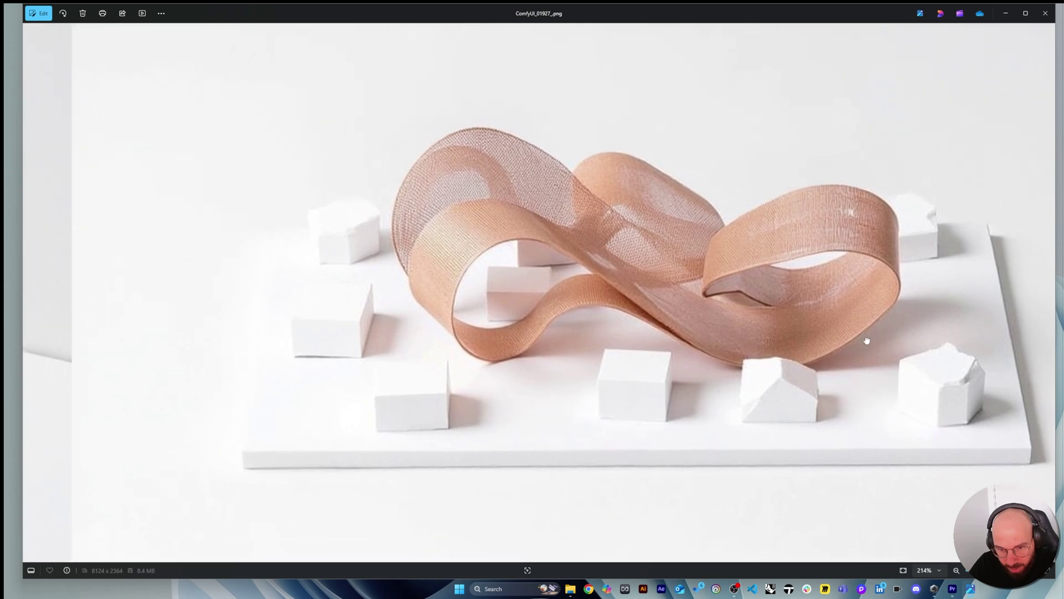
pyautogui.scroll(-5, 910, 371)
pyautogui.scroll(-4, 930, 410)
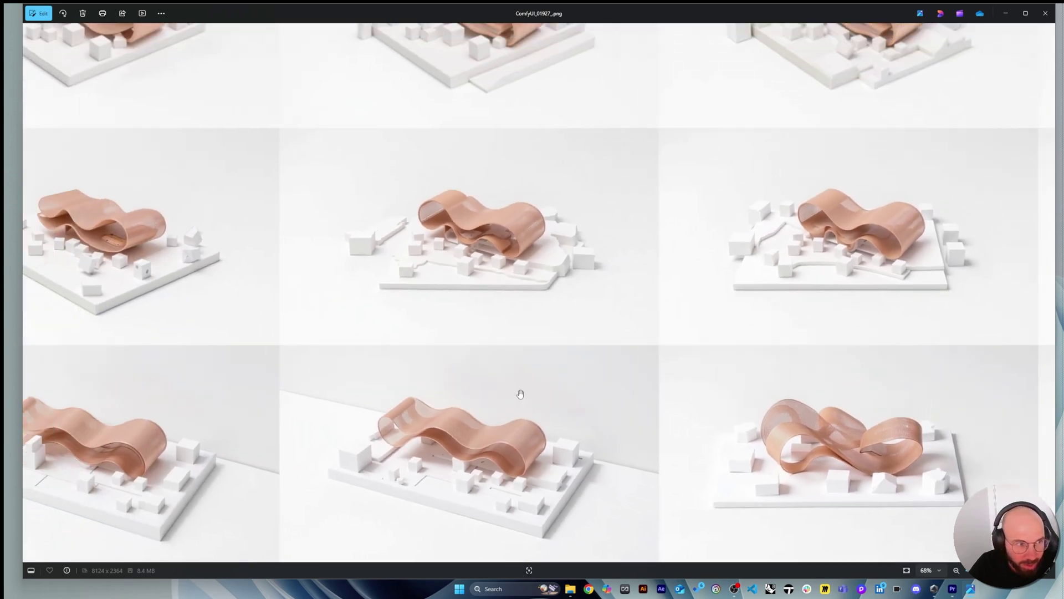
# Compare the 35-step model at LoRA strength 0.7 with the 25-step and 15-step versions above it
pyautogui.scroll(3, 167, 462)
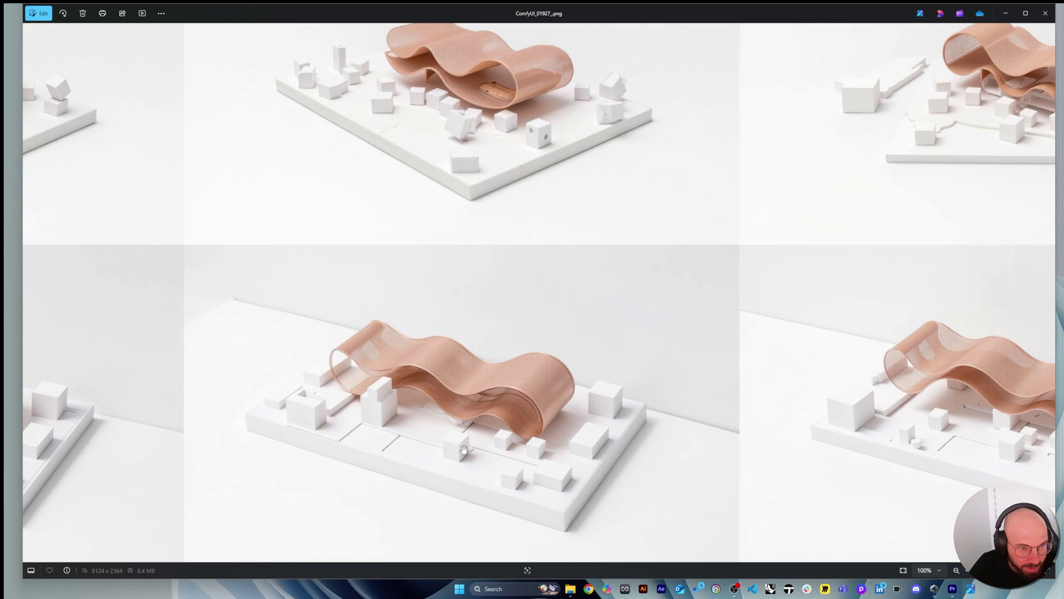
pyautogui.scroll(10, 464, 449)
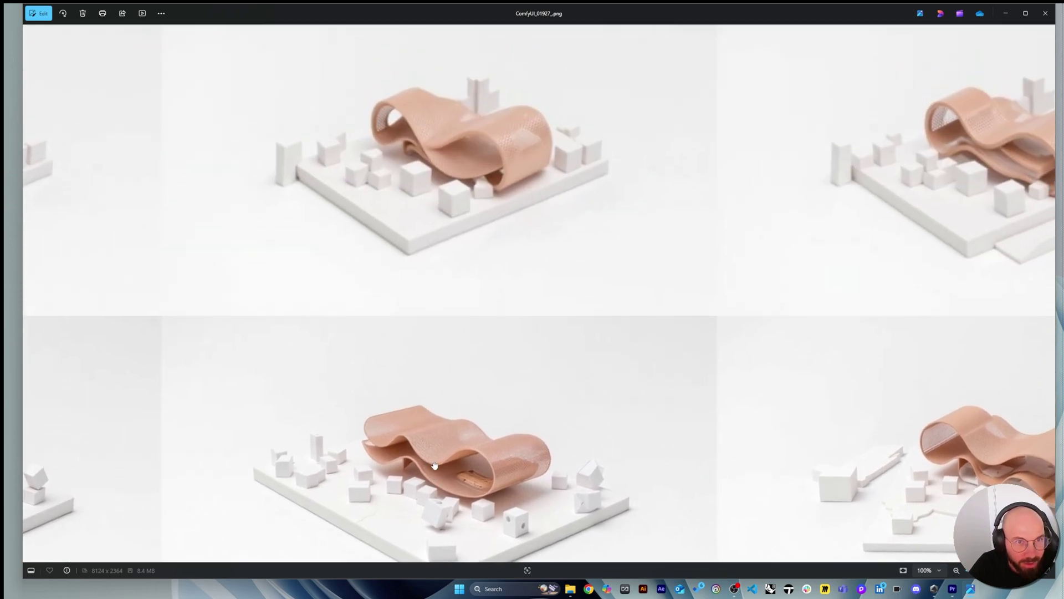
pyautogui.scroll(-2, 435, 466)
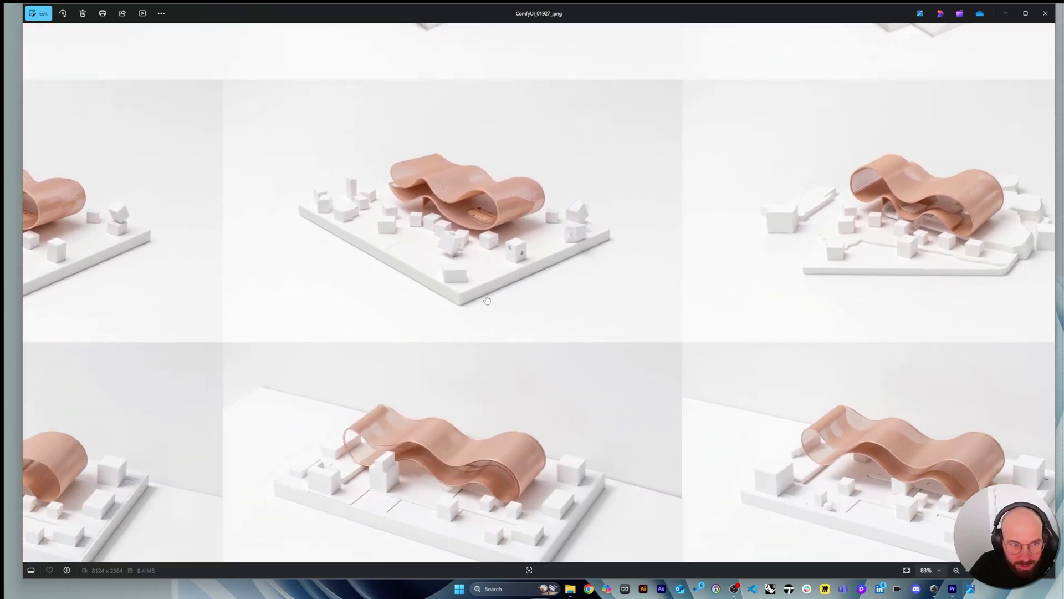
pyautogui.moveTo(447, 475); pyautogui.dragTo(448, 382)
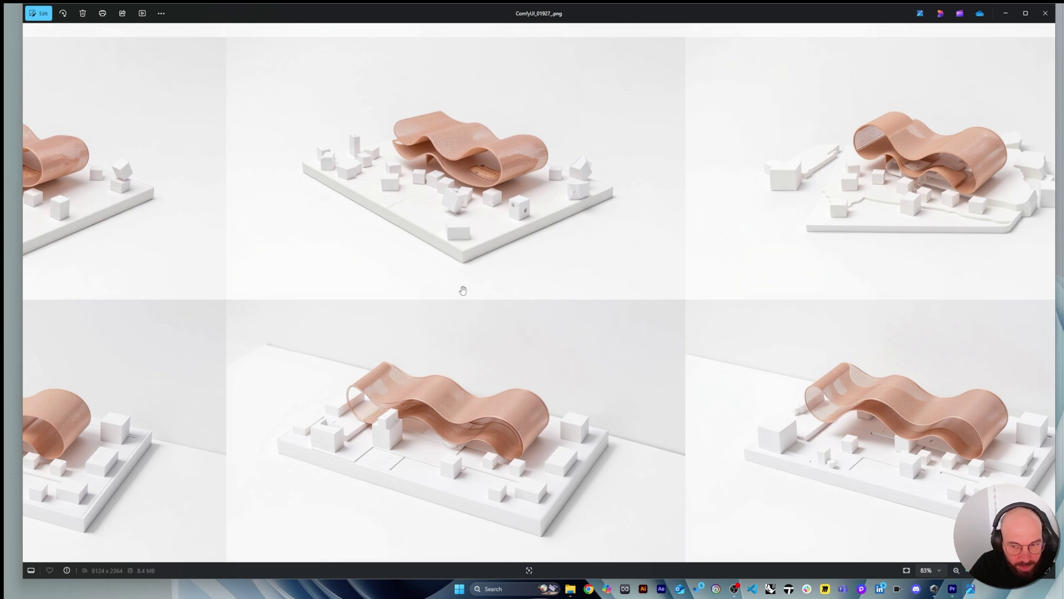
pyautogui.scroll(-3, 463, 290)
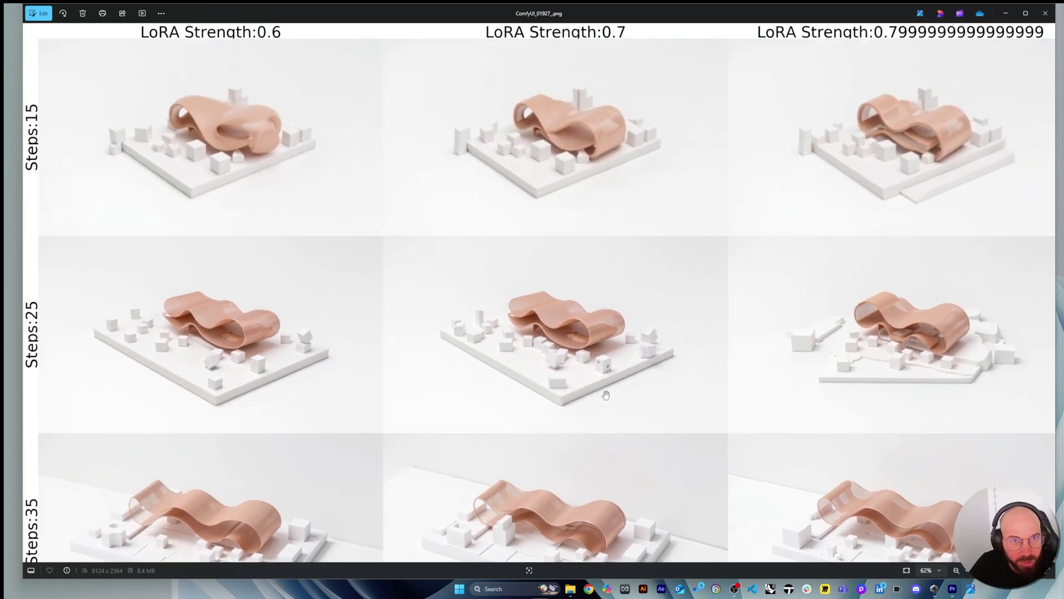
pyautogui.moveTo(566, 368); pyautogui.dragTo(575, 279)
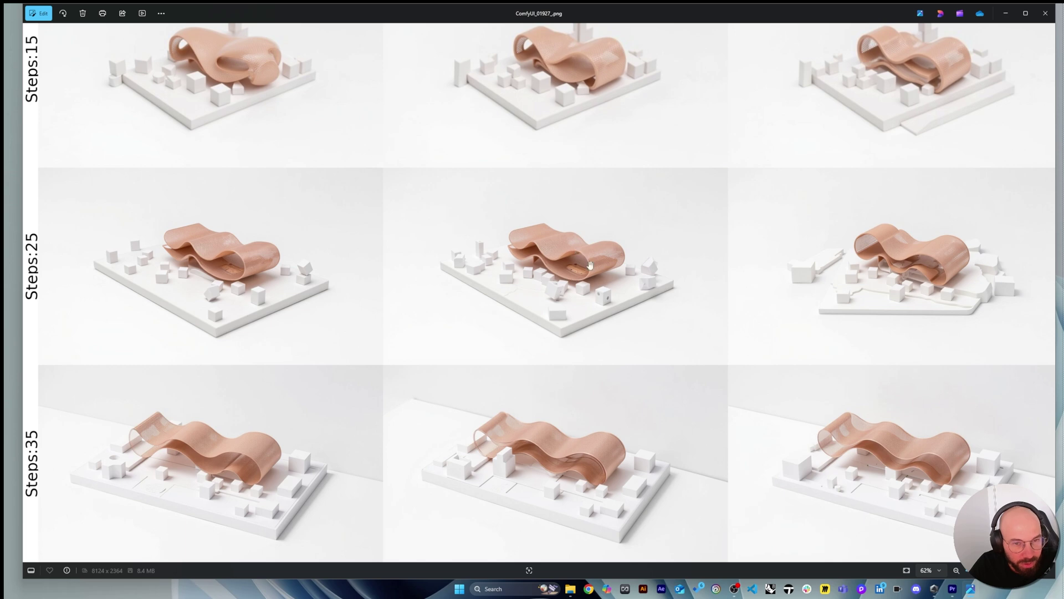
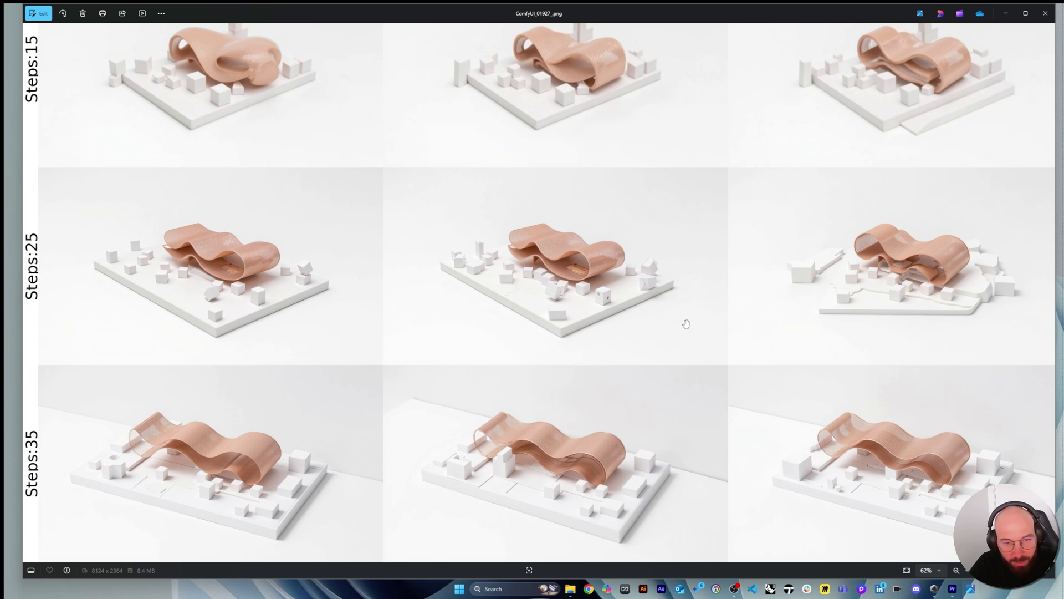
# Switch back to ComfyUI and look over the workflow from the image outputs to the model loaders
pyautogui.hotkey('alt', 'Tab')
pyautogui.scroll(-3, 843, 264)
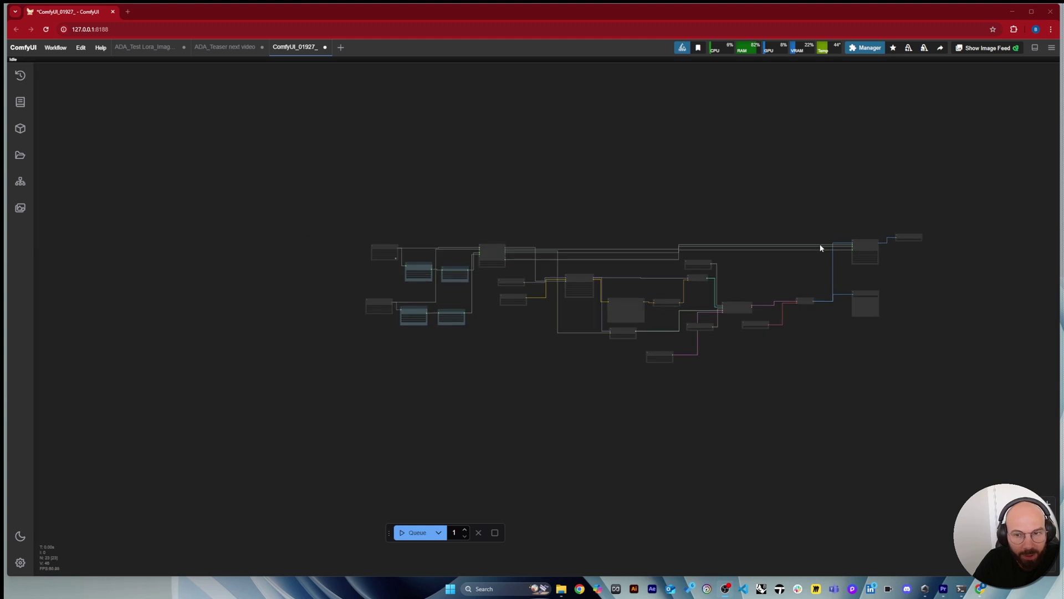
pyautogui.scroll(5, 819, 244)
pyautogui.scroll(-3, 815, 258)
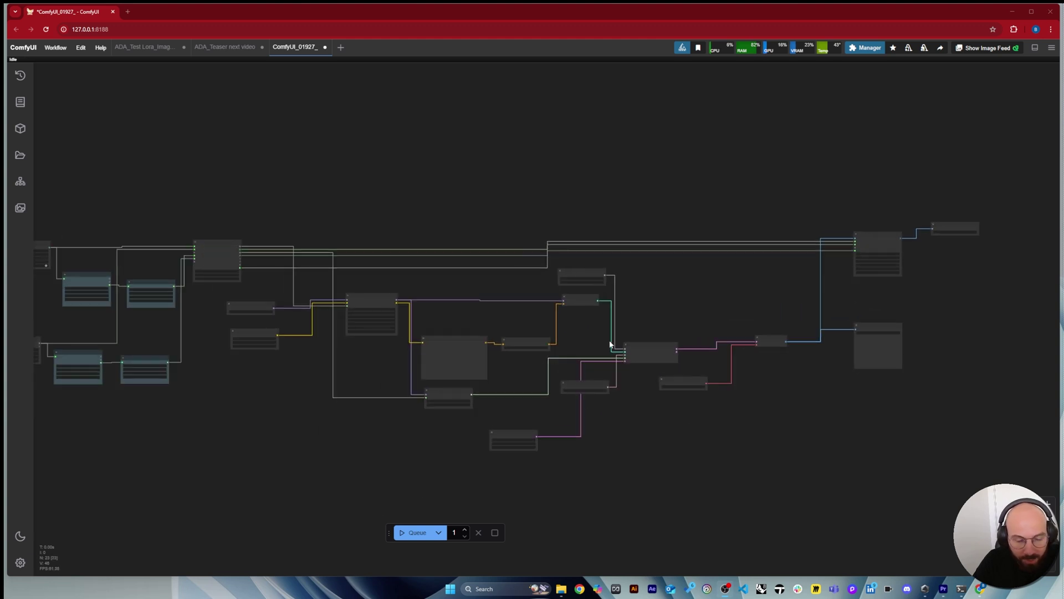
pyautogui.scroll(5, 719, 297)
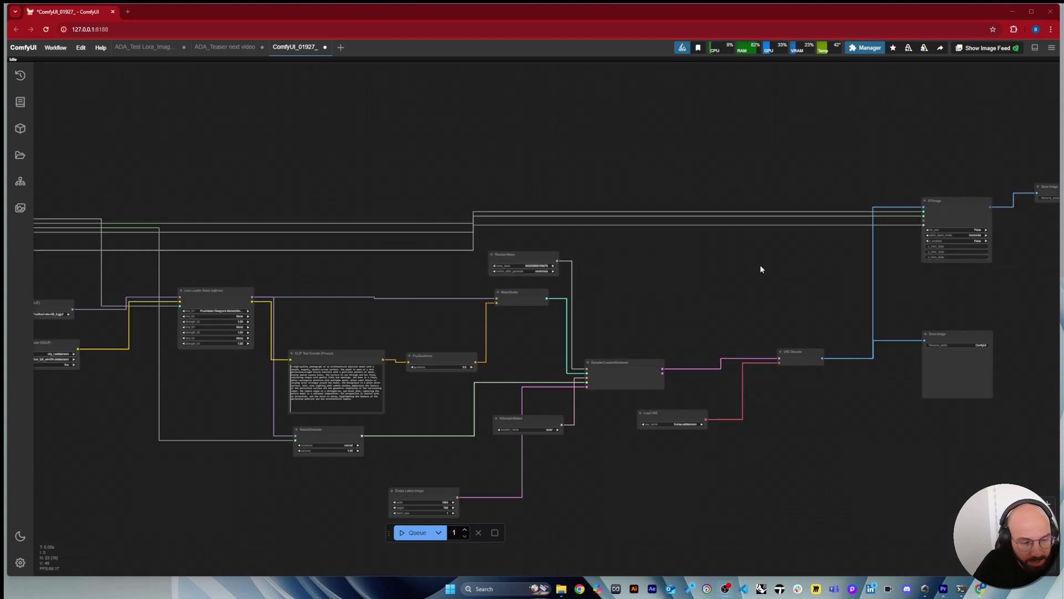
pyautogui.scroll(2, 690, 271)
pyautogui.scroll(-3, 705, 278)
pyautogui.scroll(-1, 240, 335)
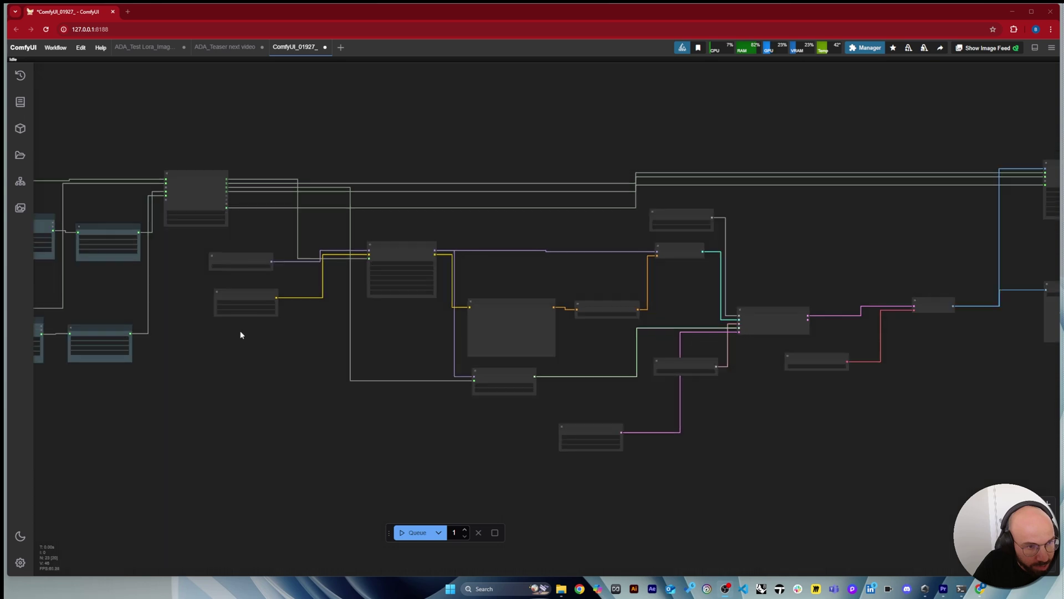
# Delete the XYAny node together with the Float Range, Int Step Range and all Evaluate nodes feeding it
pyautogui.scroll(3, 230, 337)
pyautogui.scroll(-3, 230, 338)
pyautogui.scroll(5, 227, 246)
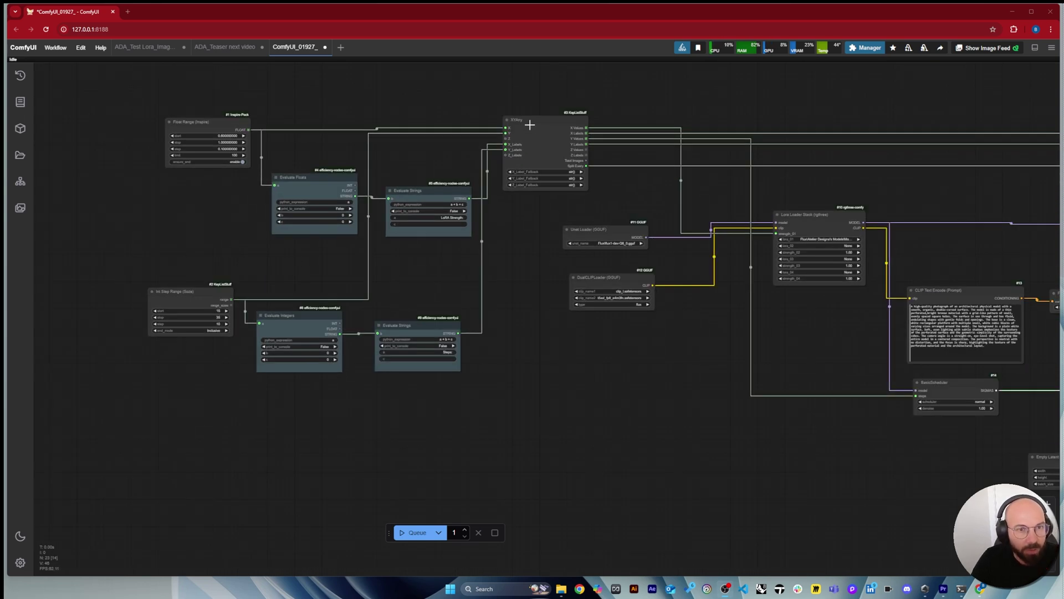
pyautogui.scroll(3, 136, 136)
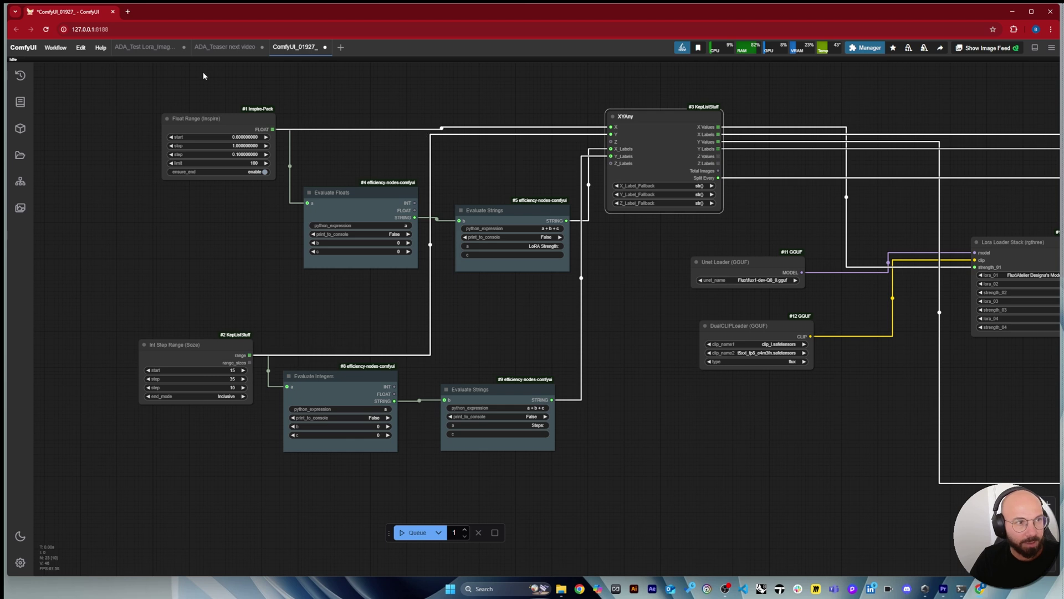
pyautogui.scroll(-4, 321, 157)
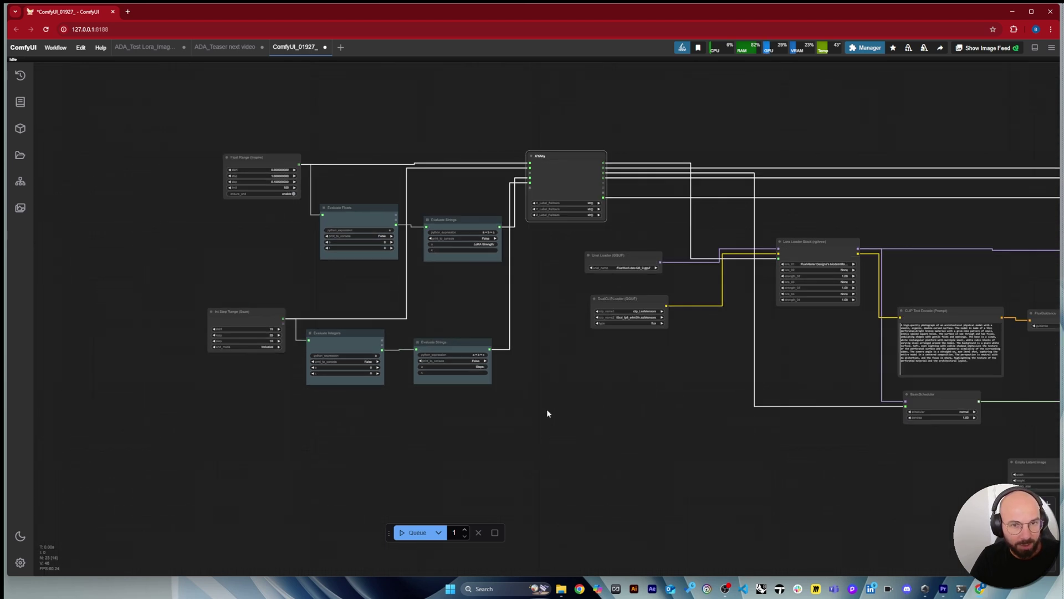
pyautogui.moveTo(403, 256); pyautogui.dragTo(111, 105)
pyautogui.press('Delete')
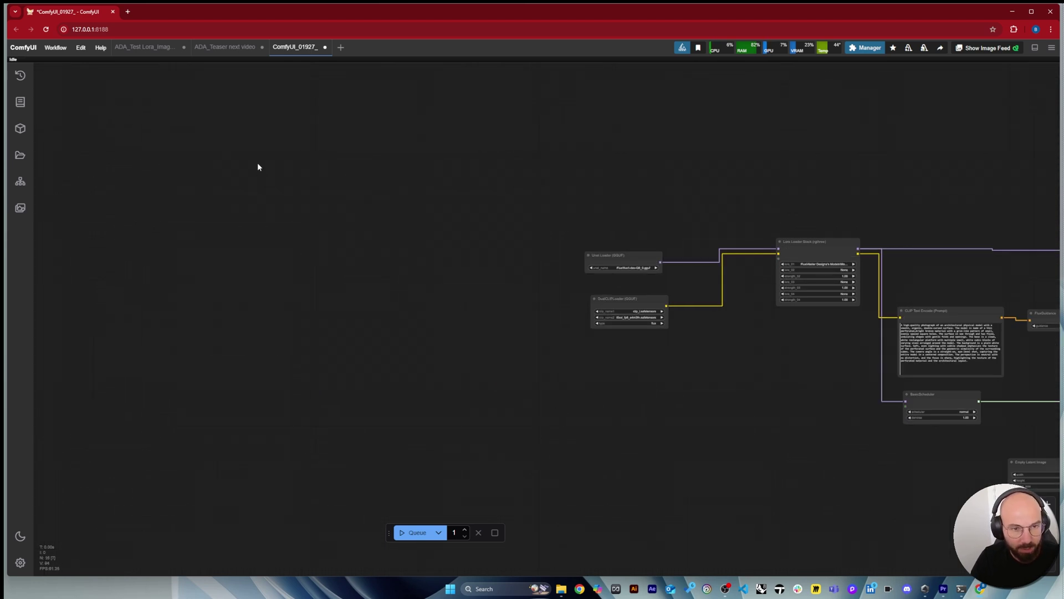
# Convert the Lora Loader Stack's strength_01 input back to a widget and set it to 0.7
pyautogui.scroll(-2, 222, 172)
pyautogui.scroll(7, 566, 195)
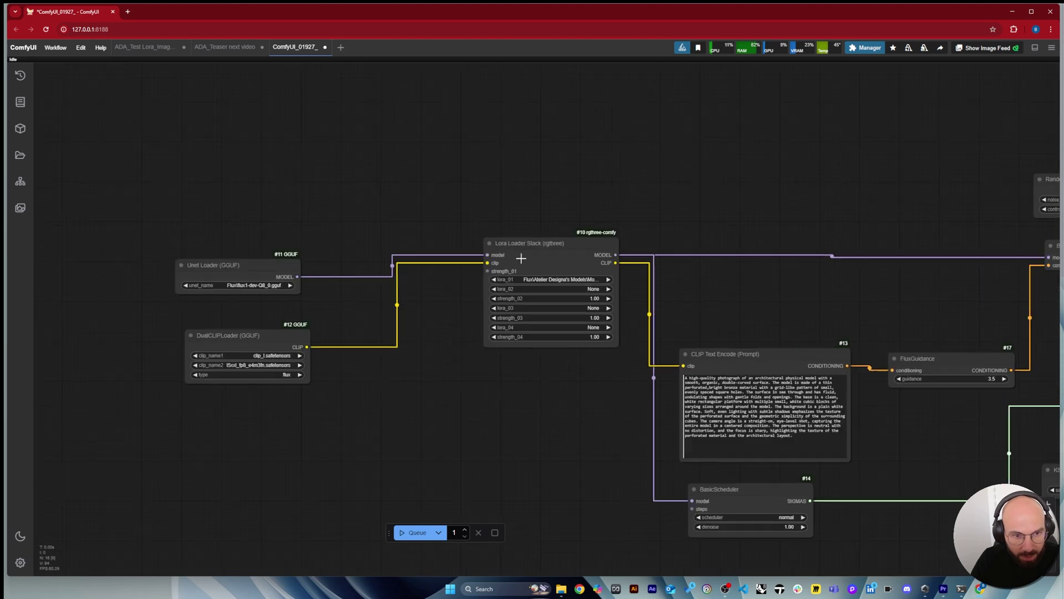
pyautogui.scroll(2, 505, 274)
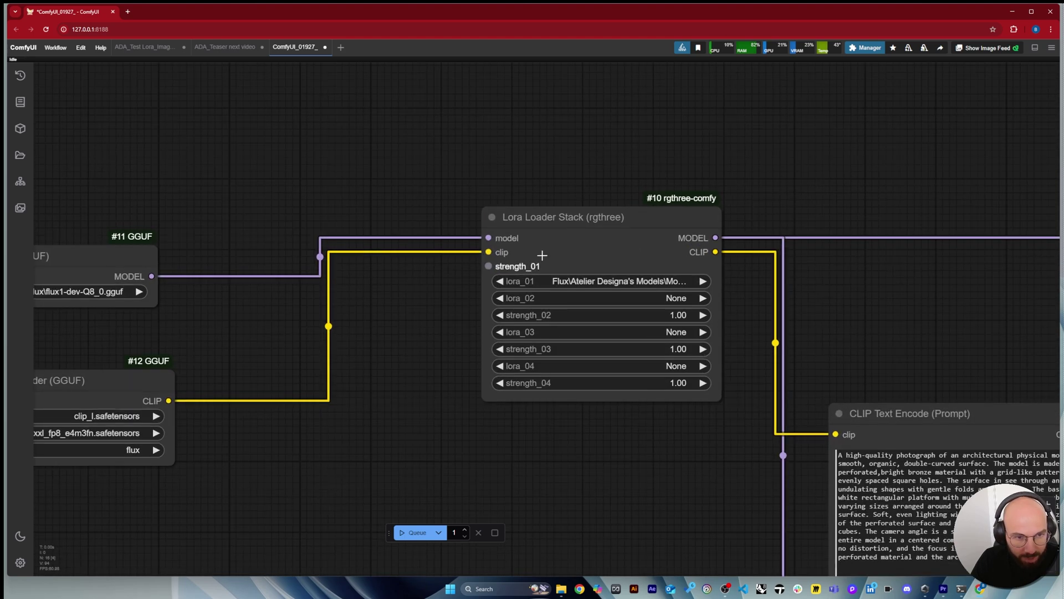
pyautogui.rightClick(575, 239)
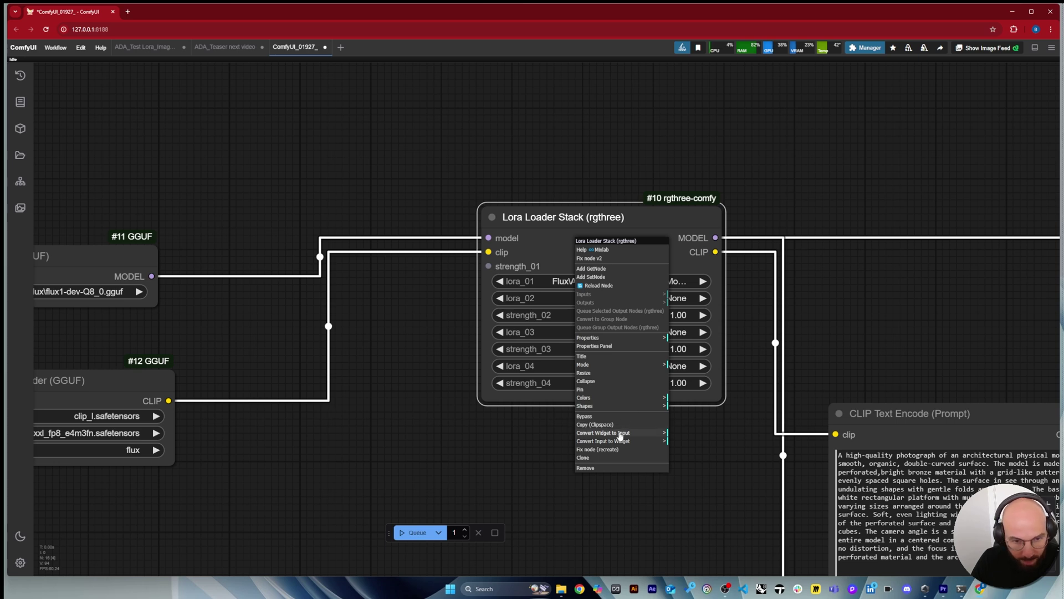
pyautogui.moveTo(644, 441)
pyautogui.click(695, 441)
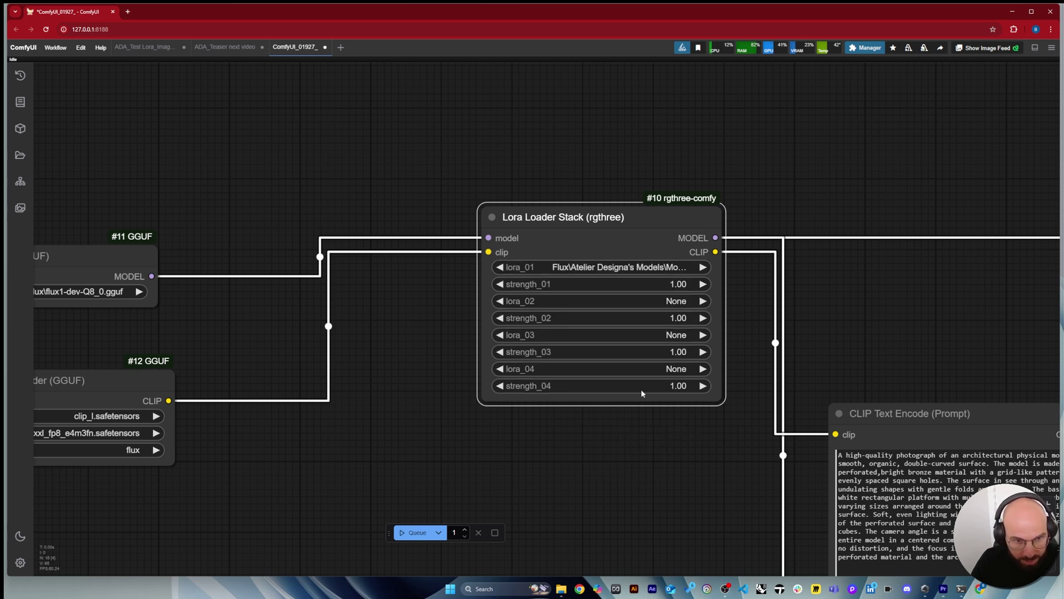
pyautogui.click(672, 285)
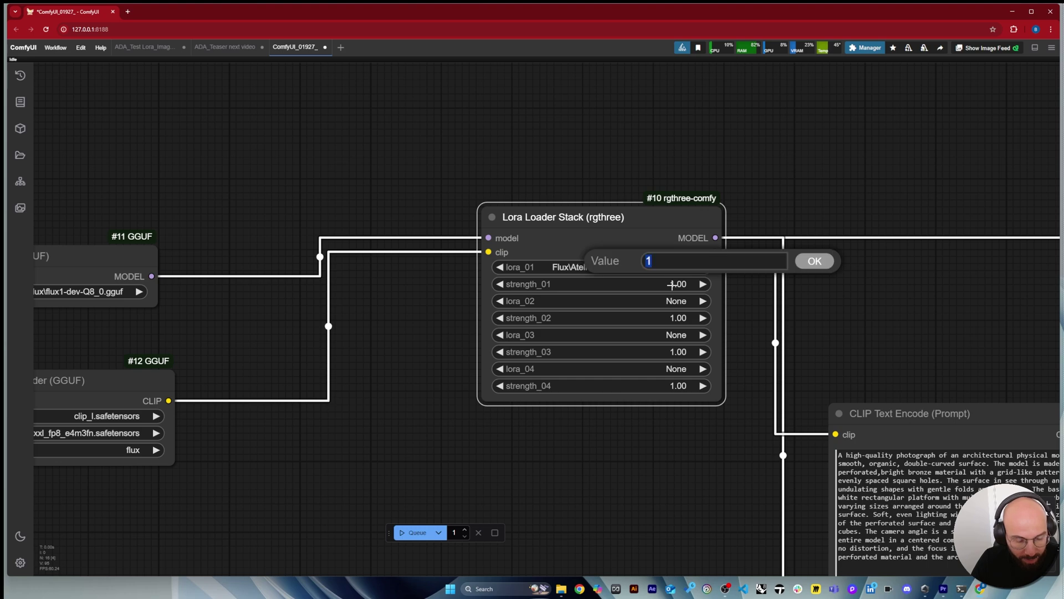
pyautogui.write('0.7')
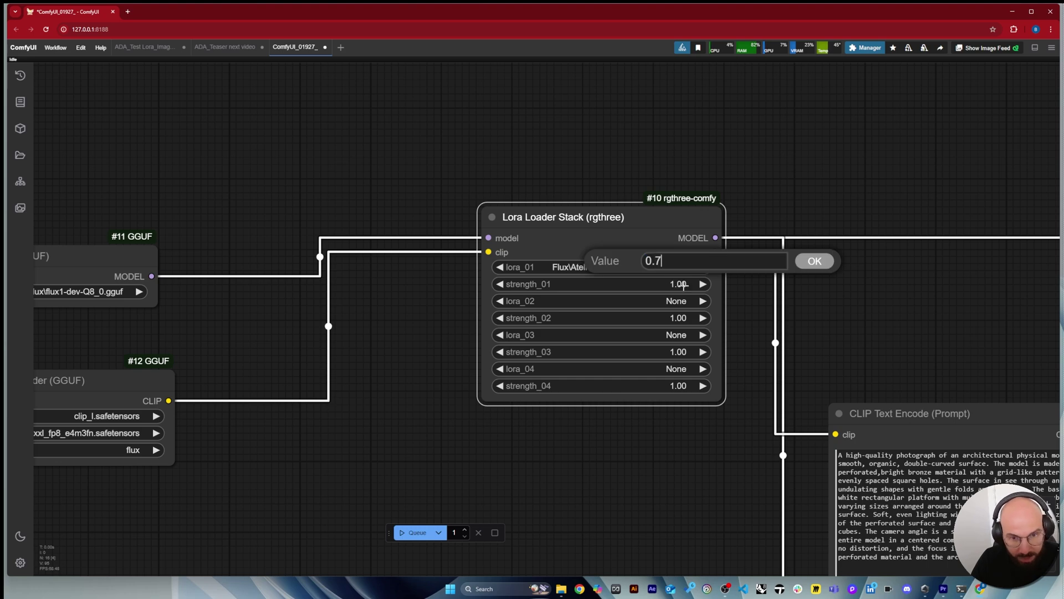
pyautogui.click(814, 262)
# Convert the BasicScheduler's steps input back to a widget and set it to 25
pyautogui.scroll(-8, 639, 213)
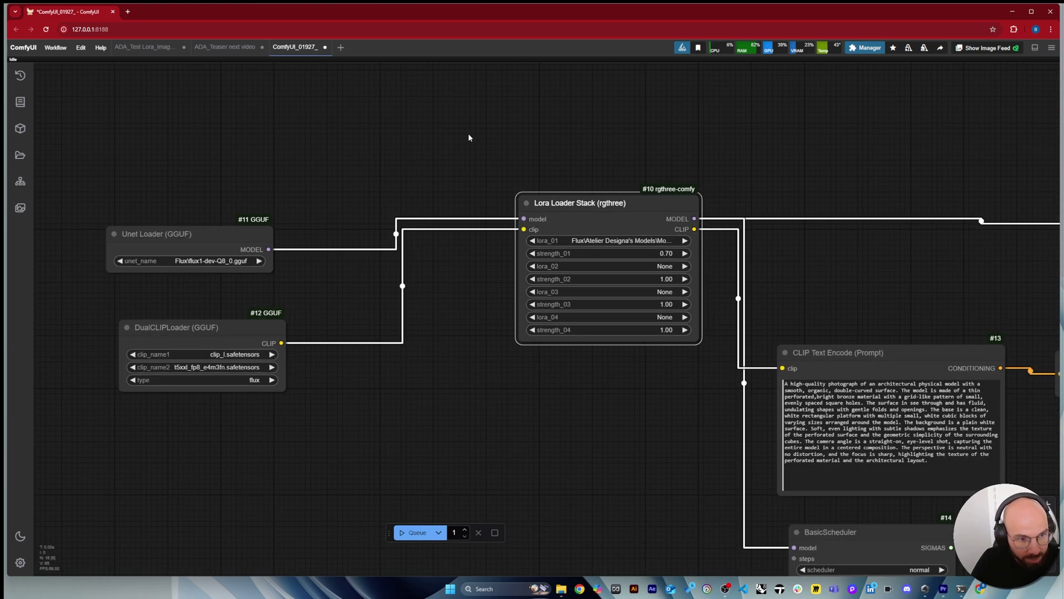
pyautogui.scroll(-4, 339, 176)
pyautogui.scroll(6, 601, 365)
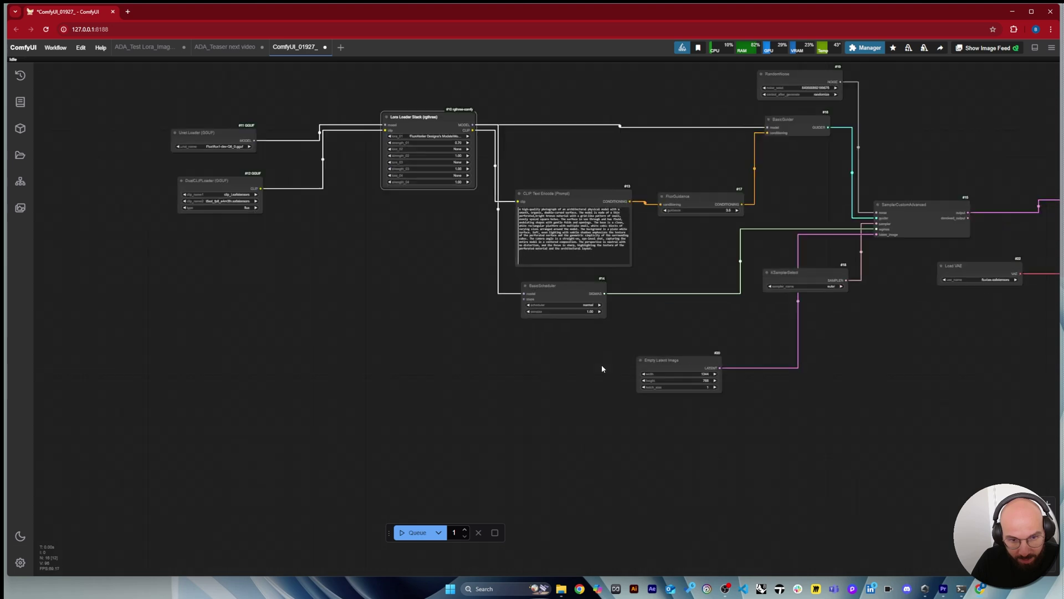
pyautogui.scroll(3, 404, 275)
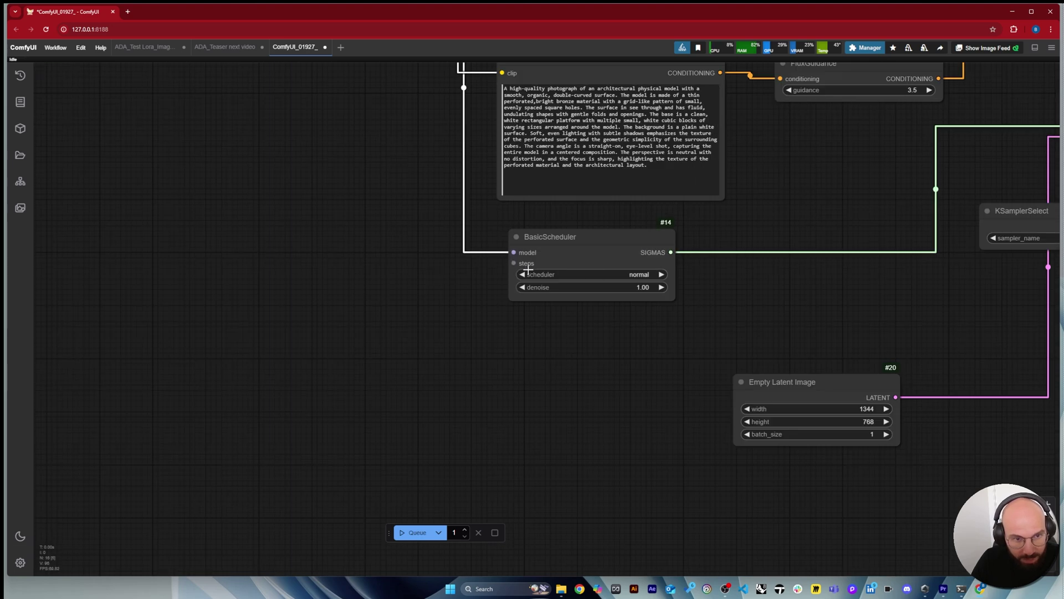
pyautogui.rightClick(582, 245)
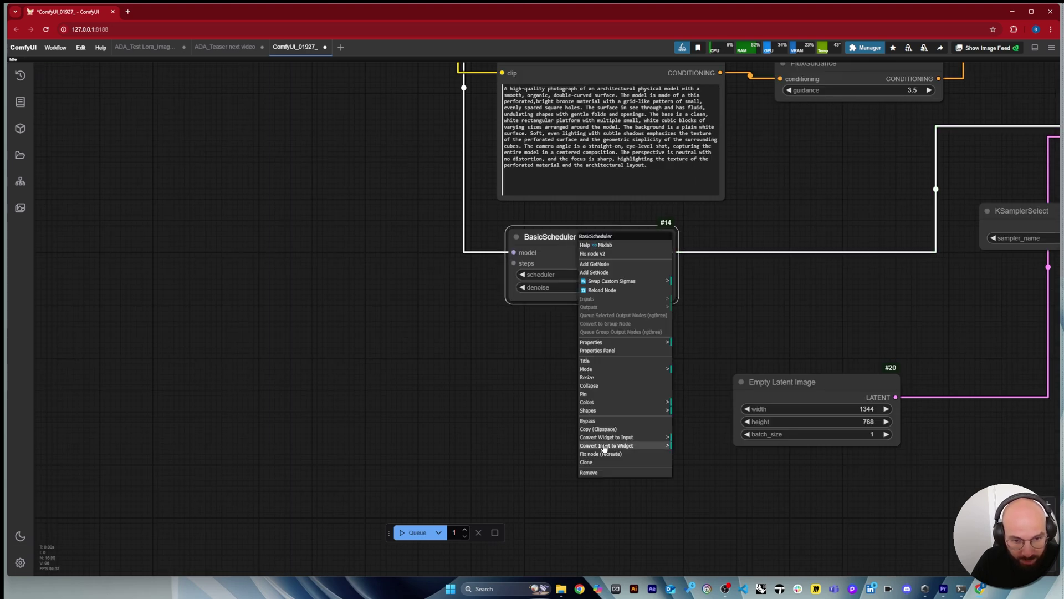
pyautogui.moveTo(604, 446)
pyautogui.click(692, 445)
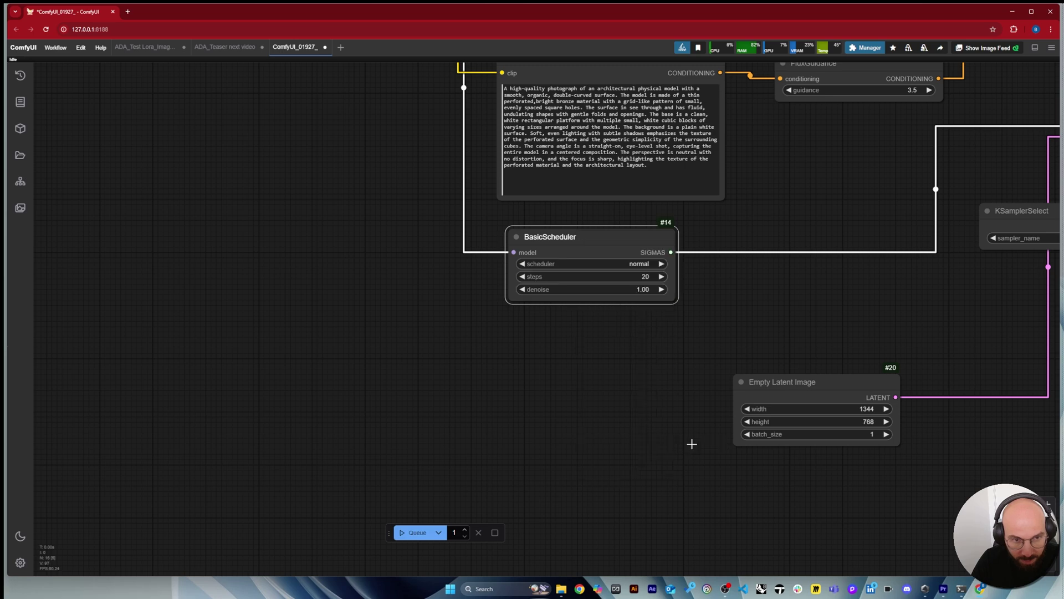
pyautogui.scroll(3, 531, 306)
pyautogui.click(692, 272)
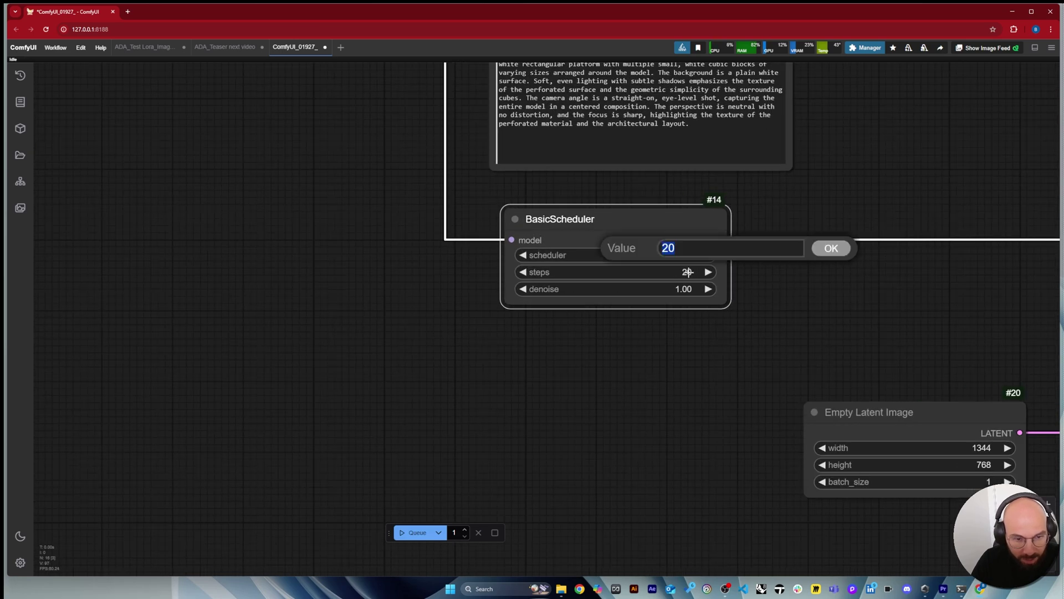
pyautogui.write('25')
pyautogui.click(830, 248)
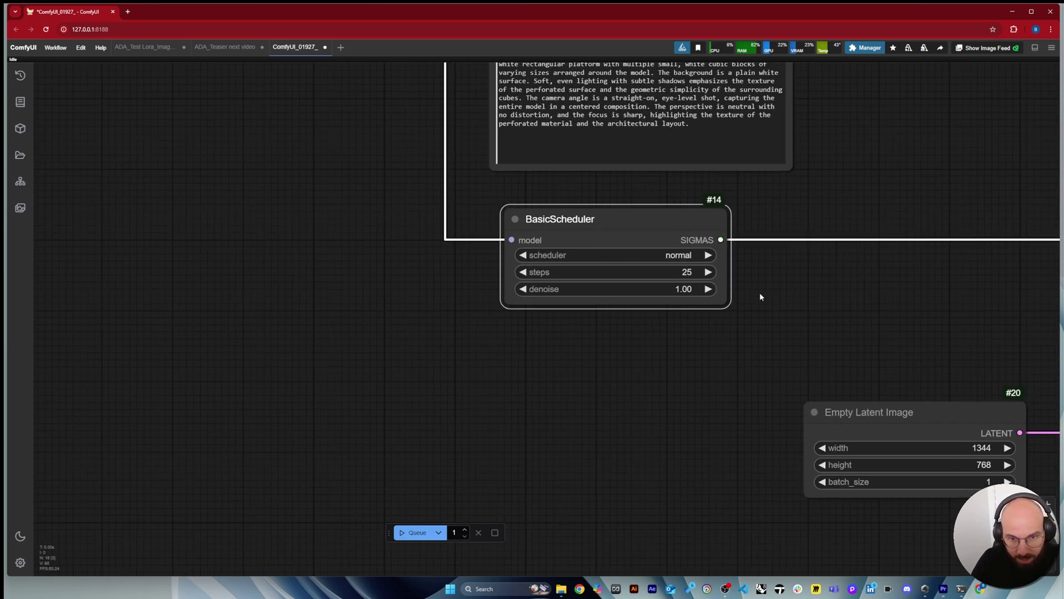
# Move the Empty Latent Image node closer to the BasicScheduler and set its batch_size to 4
pyautogui.scroll(-2, 630, 240)
pyautogui.scroll(-2, 605, 362)
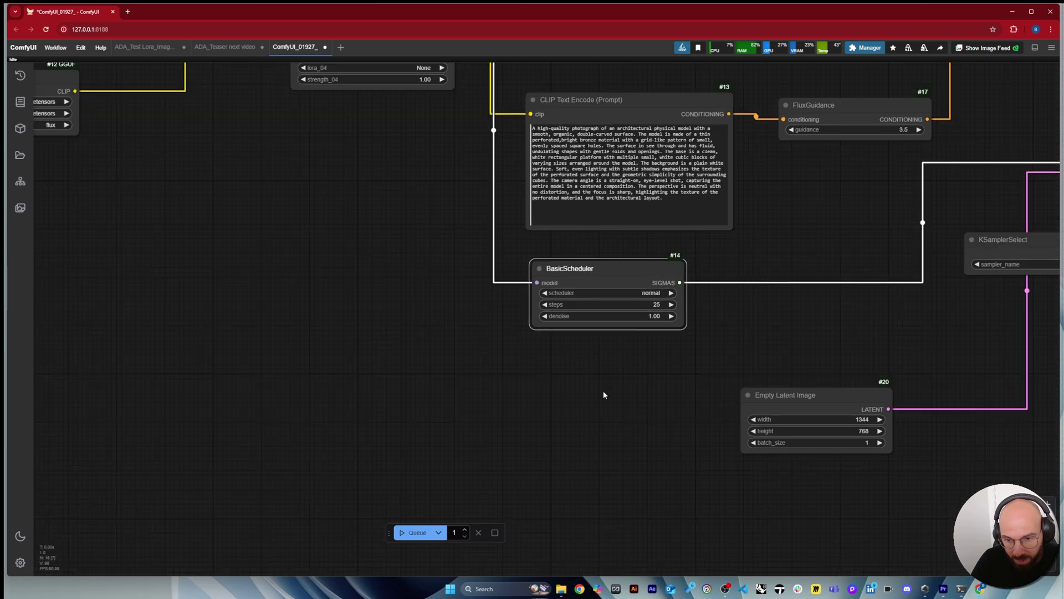
pyautogui.moveTo(755, 398); pyautogui.dragTo(636, 392)
pyautogui.scroll(3, 743, 460)
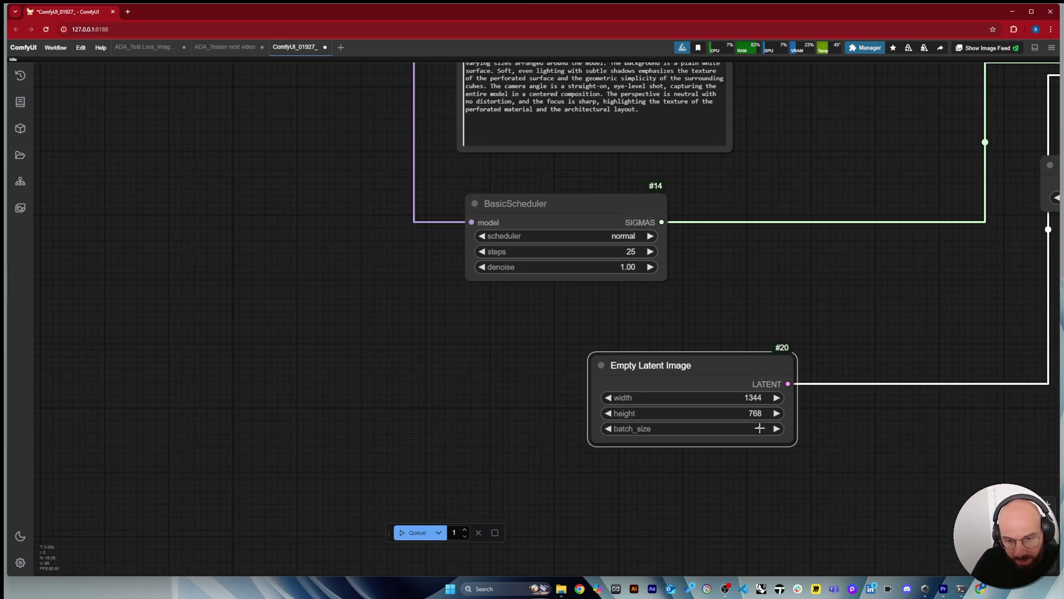
pyautogui.click(759, 428)
pyautogui.write('4')
pyautogui.click(893, 404)
# Delete the grid image node and its Save Image node, and move the remaining Save Image closer to VAE Decode
pyautogui.scroll(-4, 522, 408)
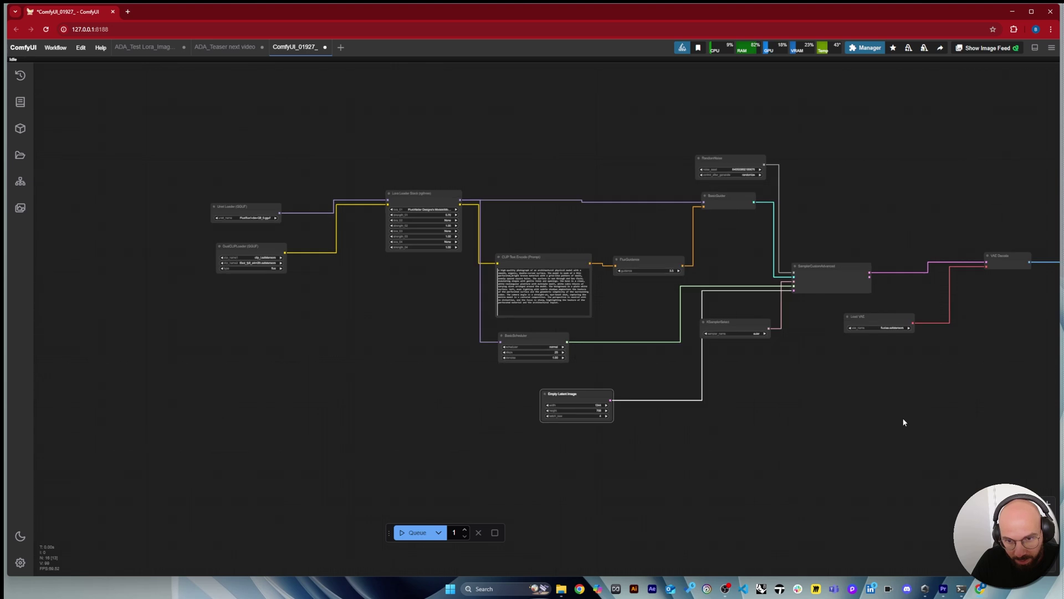
pyautogui.scroll(2, 612, 383)
pyautogui.scroll(-10, 650, 324)
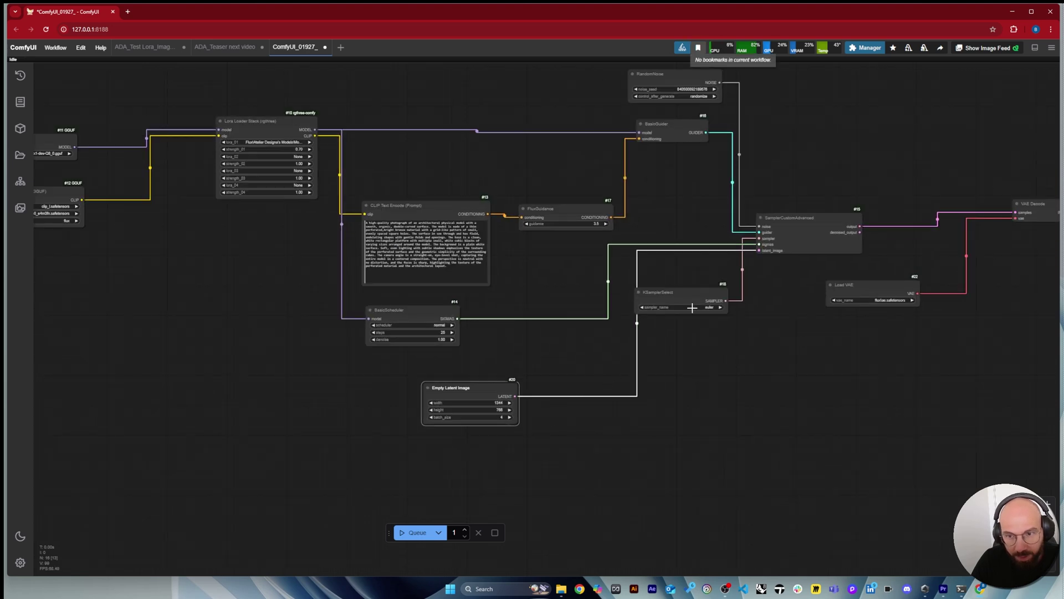
pyautogui.scroll(12, 896, 222)
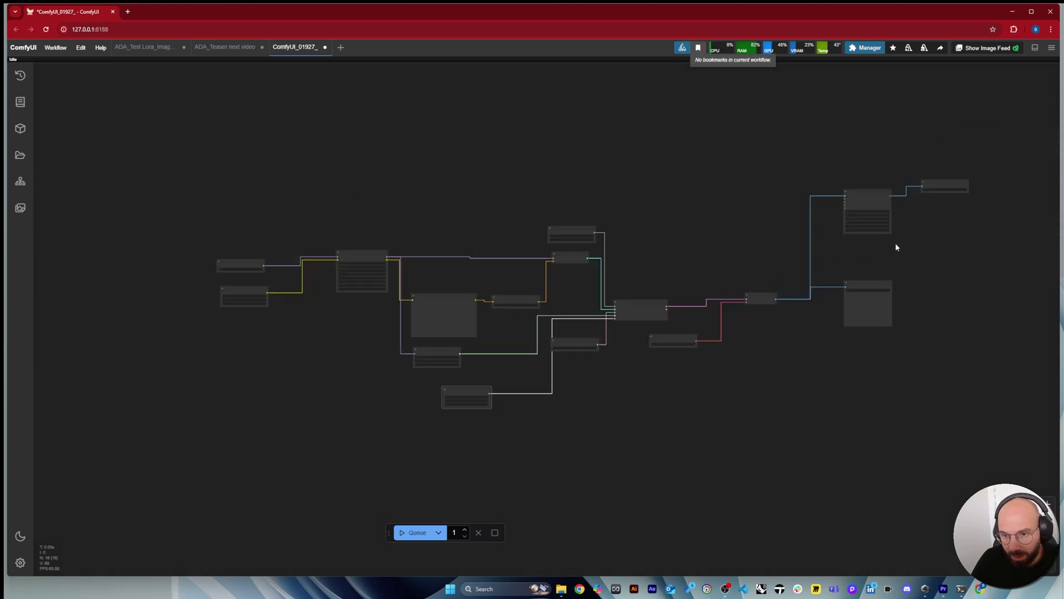
pyautogui.press('Delete')
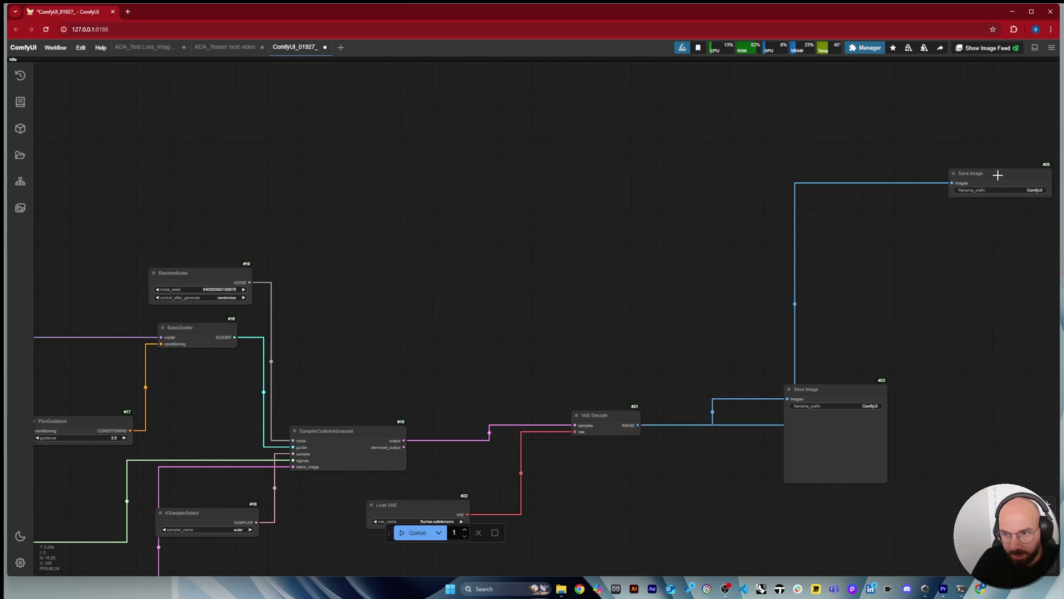
pyautogui.click(971, 173)
pyautogui.press('Delete')
pyautogui.scroll(-1, 863, 273)
pyautogui.moveTo(833, 370); pyautogui.dragTo(794, 372)
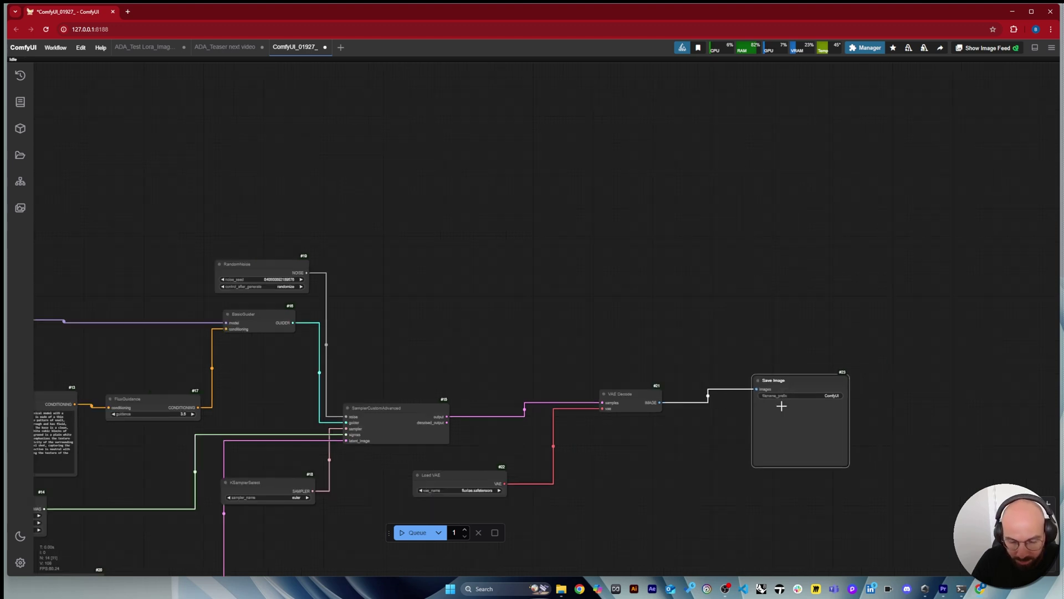
pyautogui.scroll(-4, 983, 271)
pyautogui.scroll(2, 848, 328)
pyautogui.scroll(2, 560, 360)
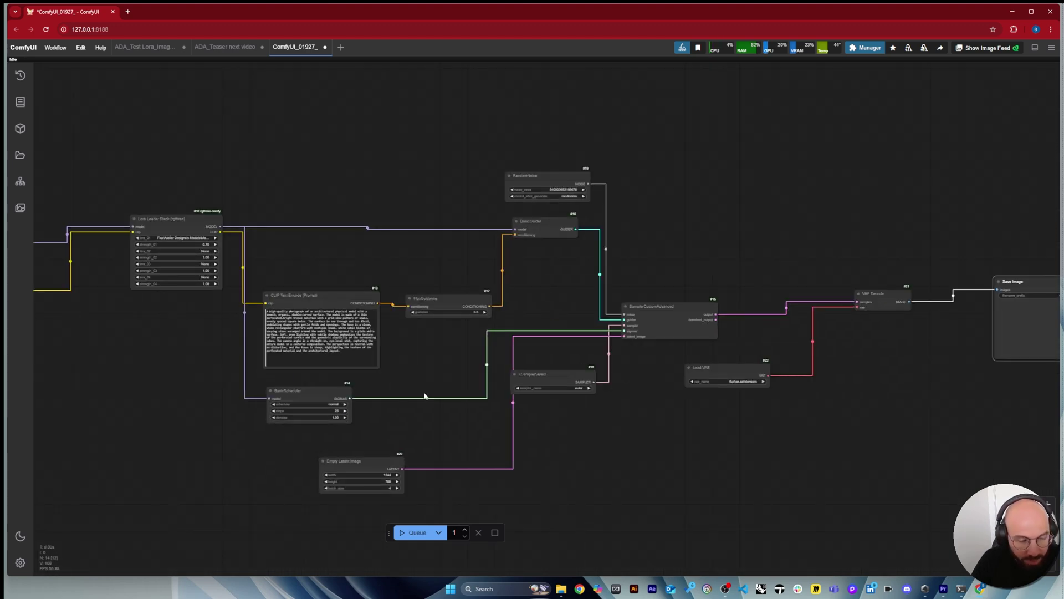
pyautogui.scroll(-2, 494, 374)
pyautogui.scroll(3, 251, 356)
pyautogui.scroll(-2, 253, 359)
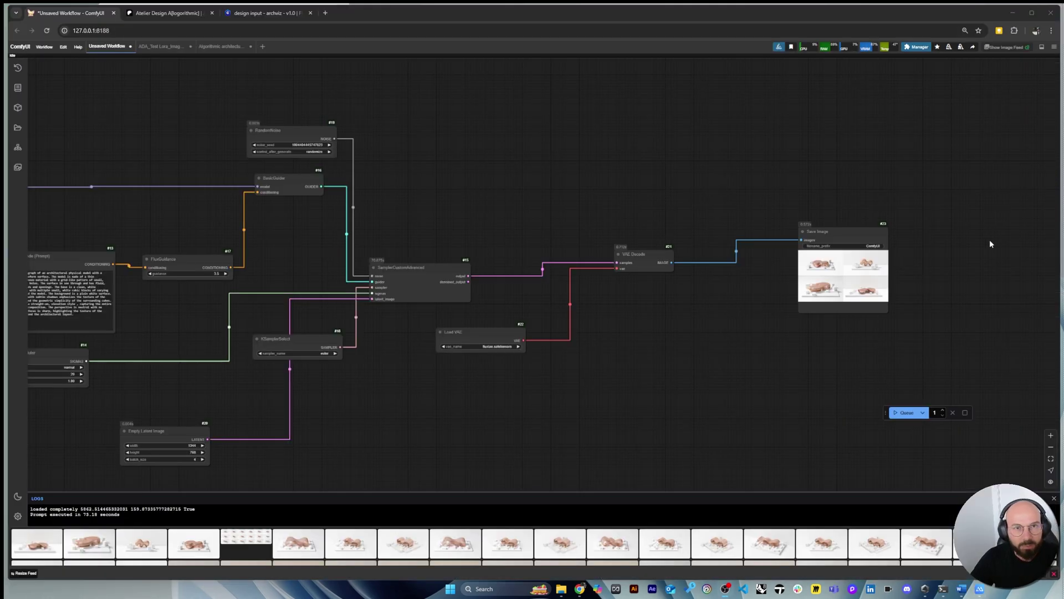
# Open the second of the four generated images in the Save Image node and examine it up close
pyautogui.scroll(4, 861, 328)
pyautogui.scroll(3, 868, 299)
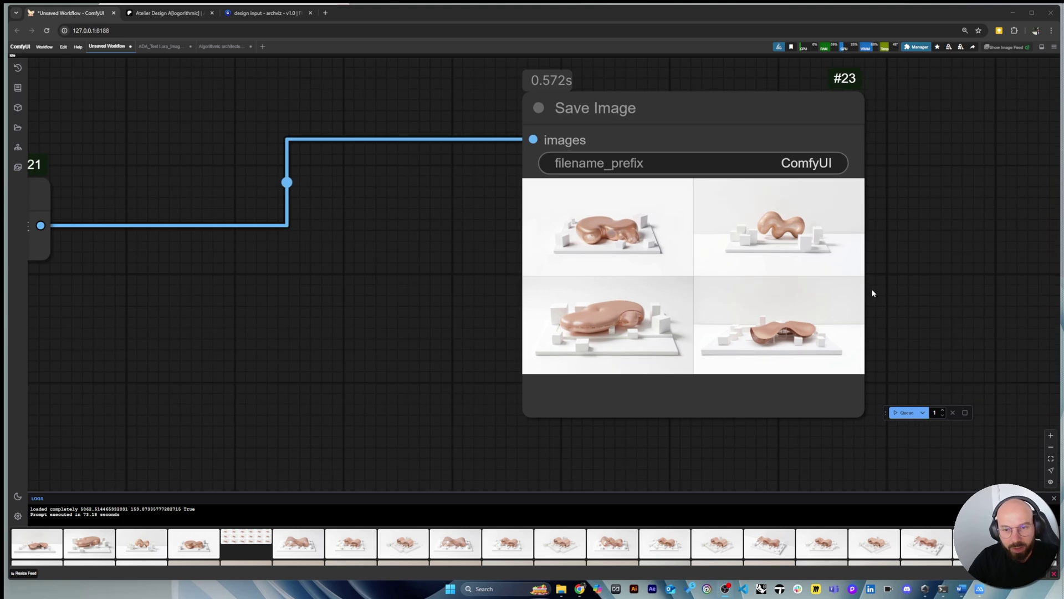
pyautogui.scroll(2, 877, 244)
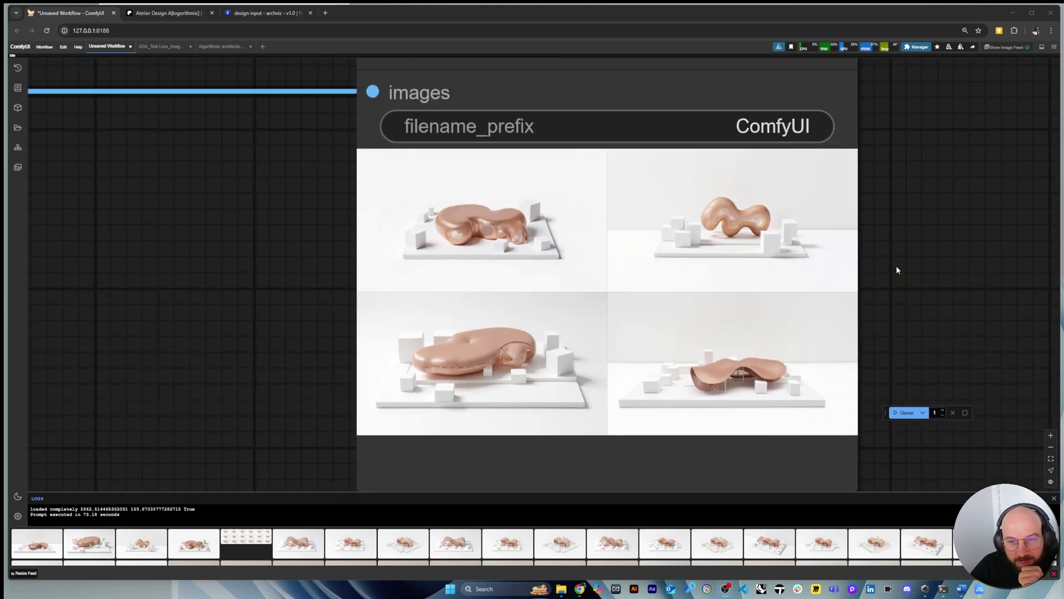
pyautogui.click(737, 231)
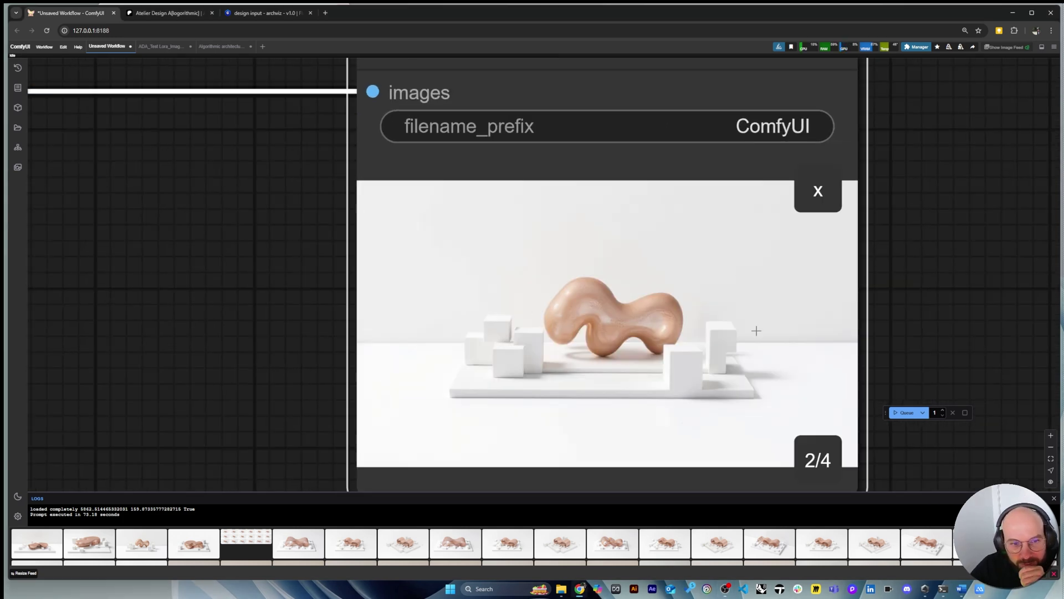
pyautogui.scroll(-3, 728, 257)
pyautogui.scroll(5, 746, 418)
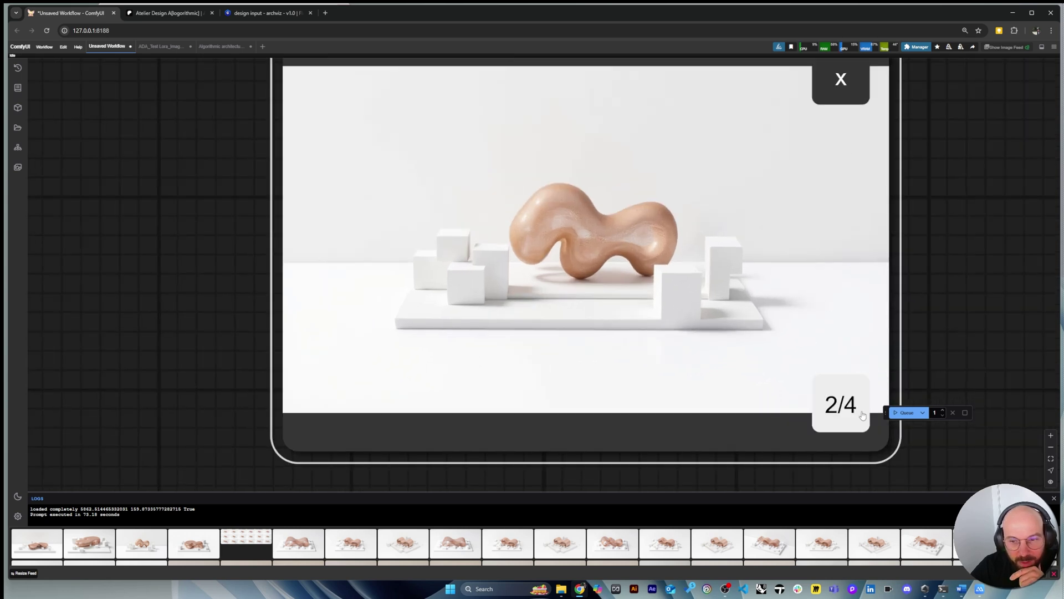
# View the third and fourth generated images and examine the fourth model's perforated surface up close
pyautogui.click(846, 407)
pyautogui.scroll(-2, 952, 384)
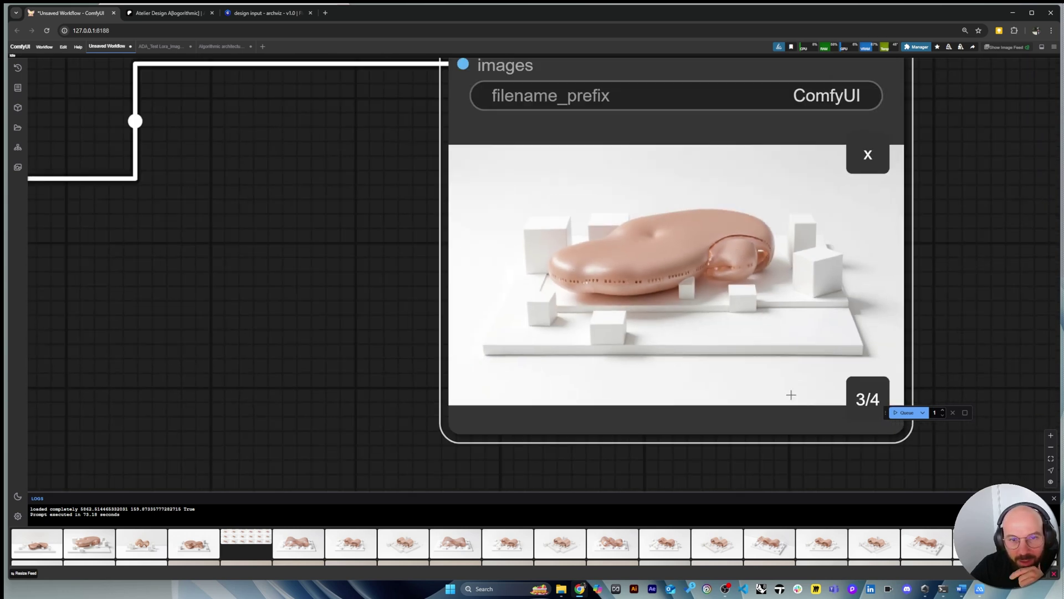
pyautogui.click(870, 408)
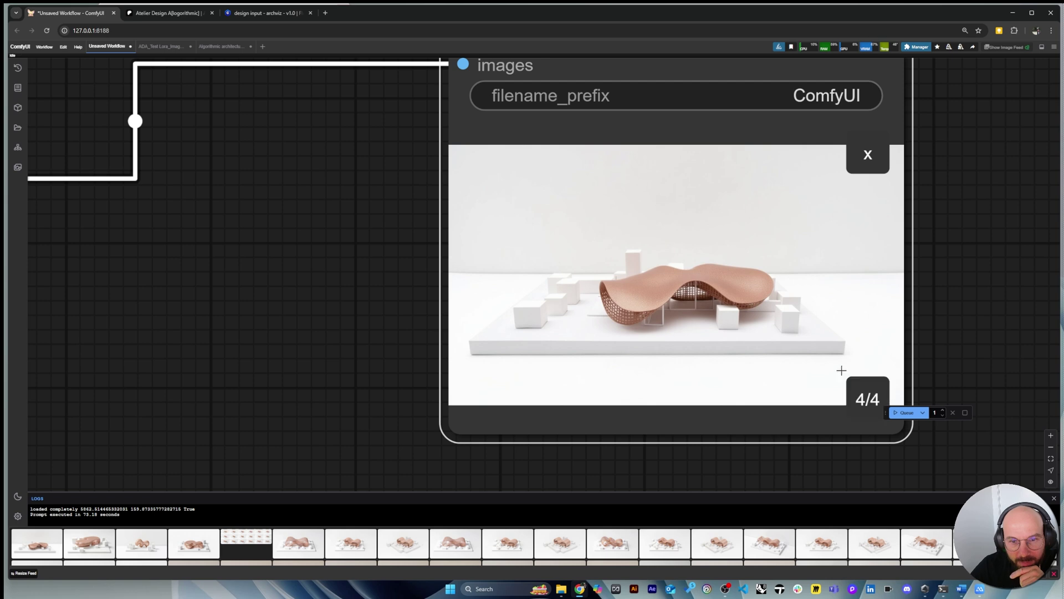
pyautogui.scroll(2, 841, 368)
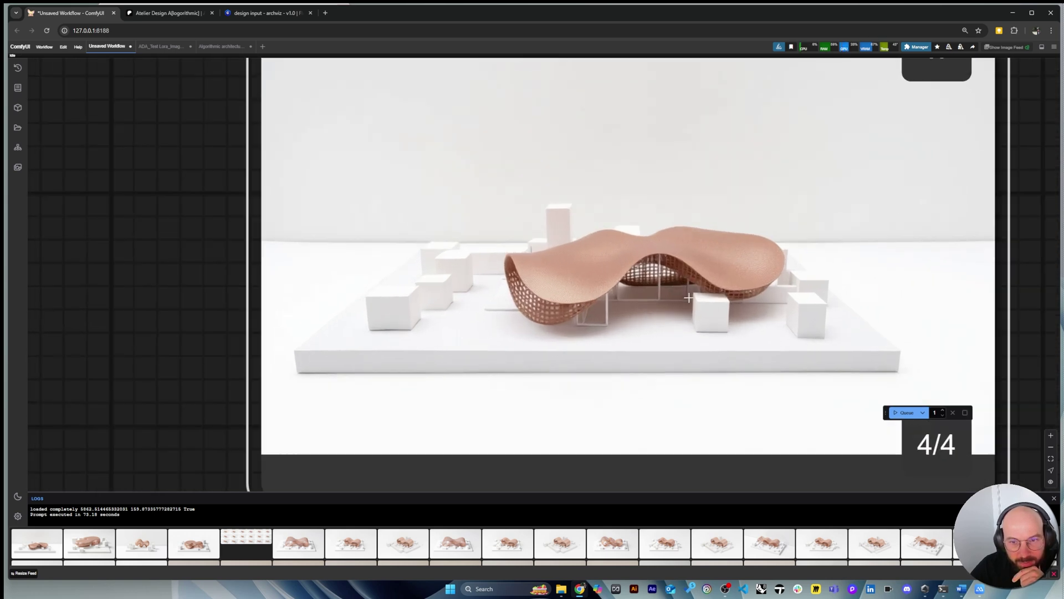
pyautogui.scroll(-4, 723, 311)
# Examine the first generated image's surface and openings up close, and advance again to the second image
pyautogui.click(832, 377)
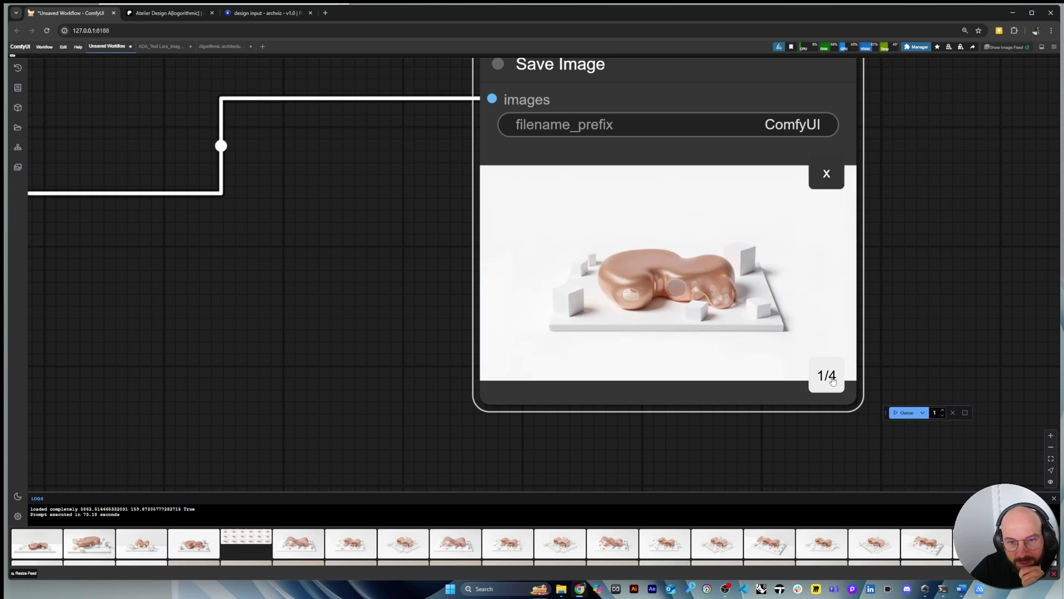
pyautogui.scroll(5, 832, 388)
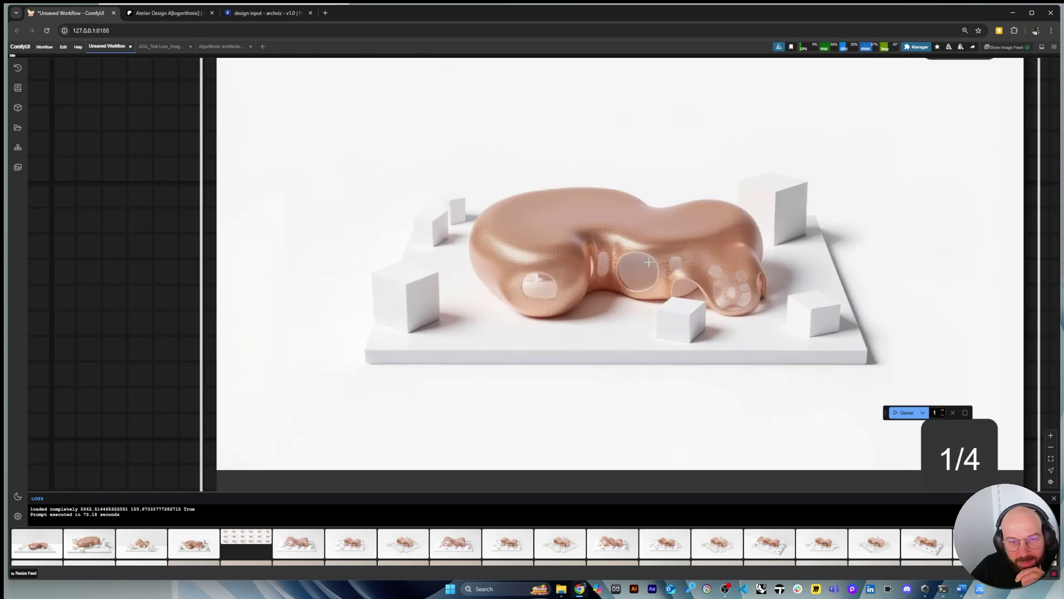
pyautogui.scroll(-3, 668, 270)
pyautogui.scroll(1, 669, 264)
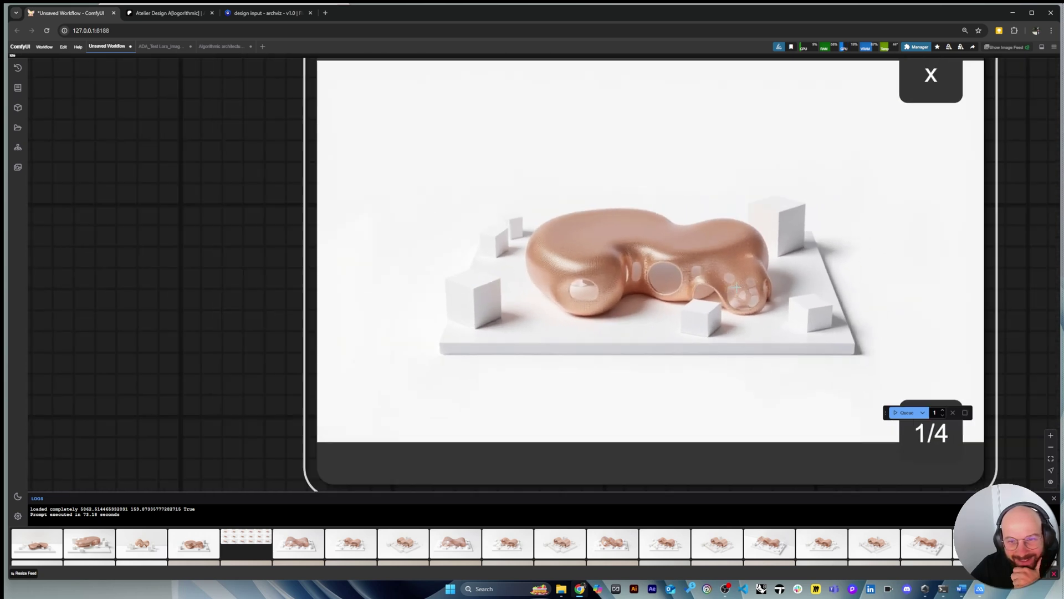
pyautogui.scroll(-3, 736, 287)
pyautogui.scroll(5, 745, 294)
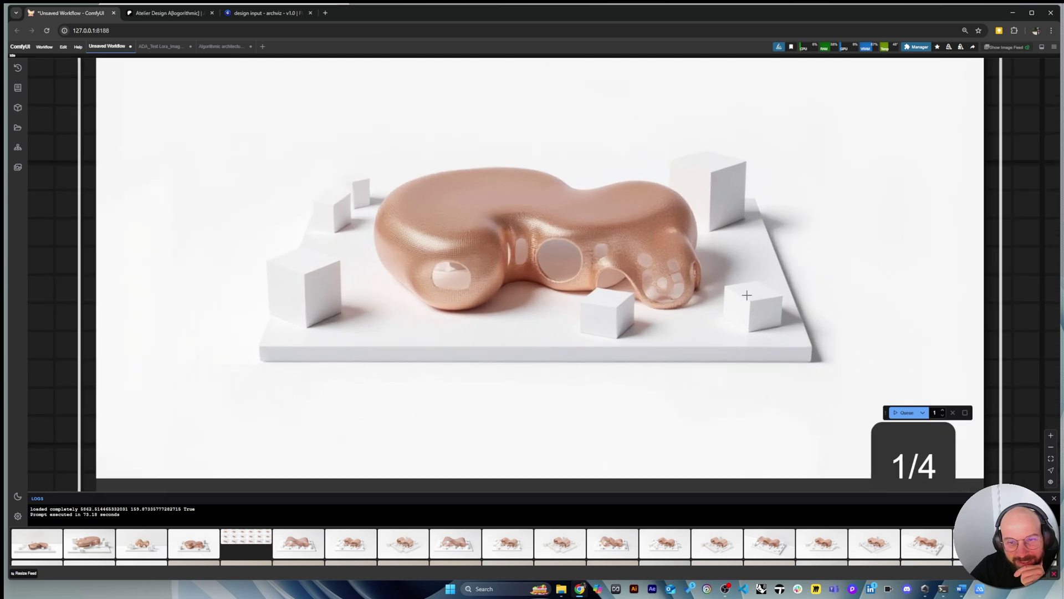
pyautogui.scroll(-4, 734, 303)
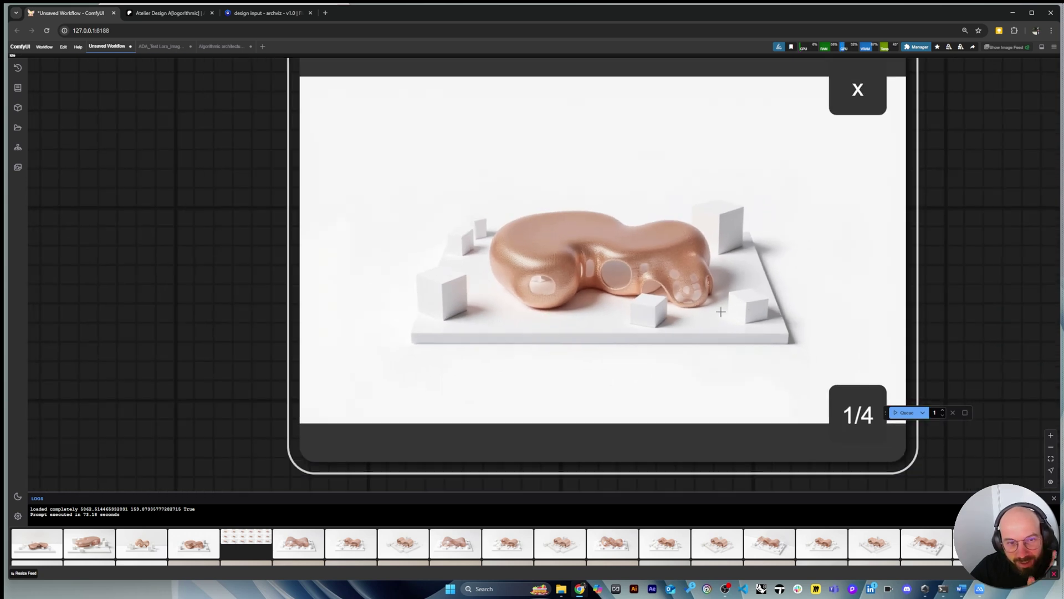
pyautogui.click(800, 380)
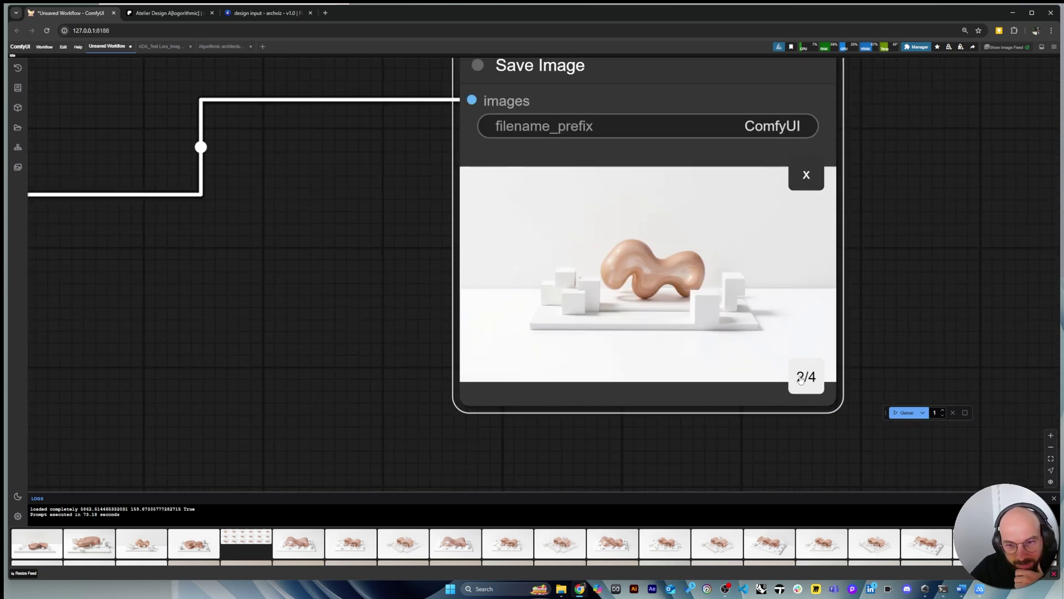
# Examine the second generated image up close, and cycle through the third, fourth and first images back to the second
pyautogui.scroll(-10, 643, 294)
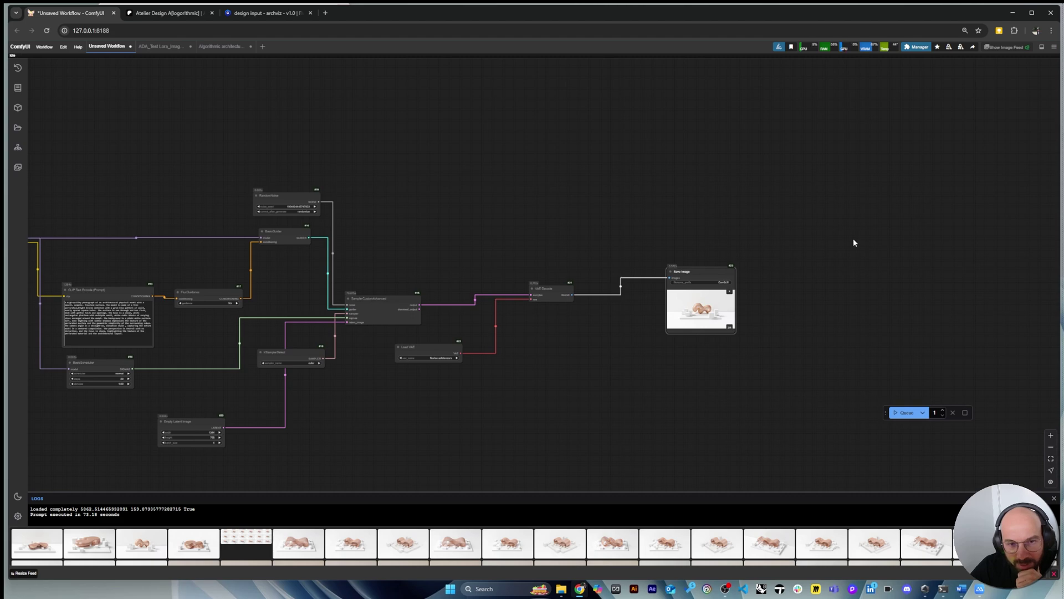
pyautogui.scroll(8, 732, 316)
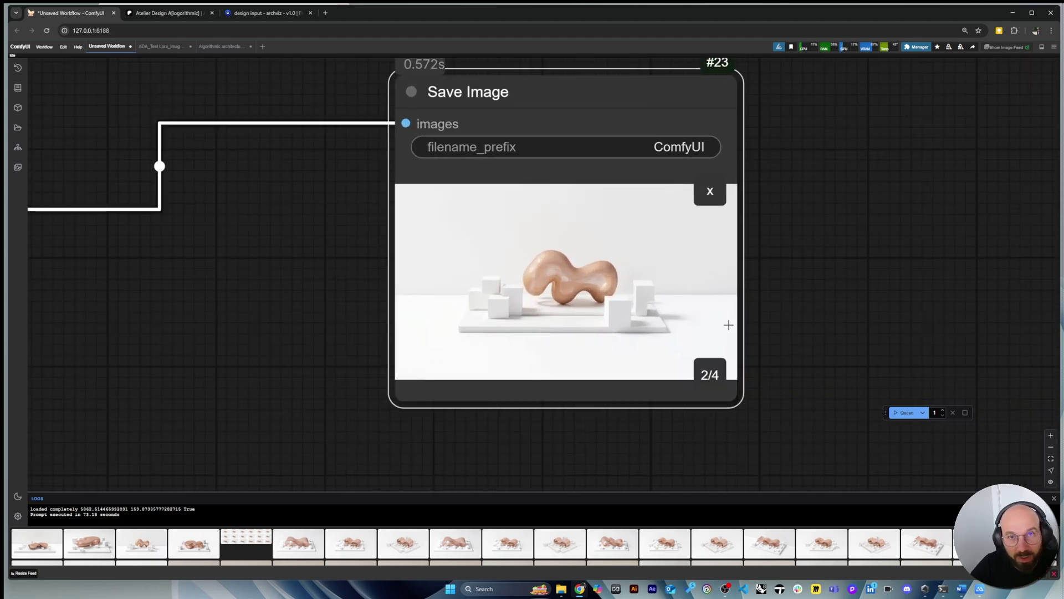
pyautogui.scroll(6, 633, 305)
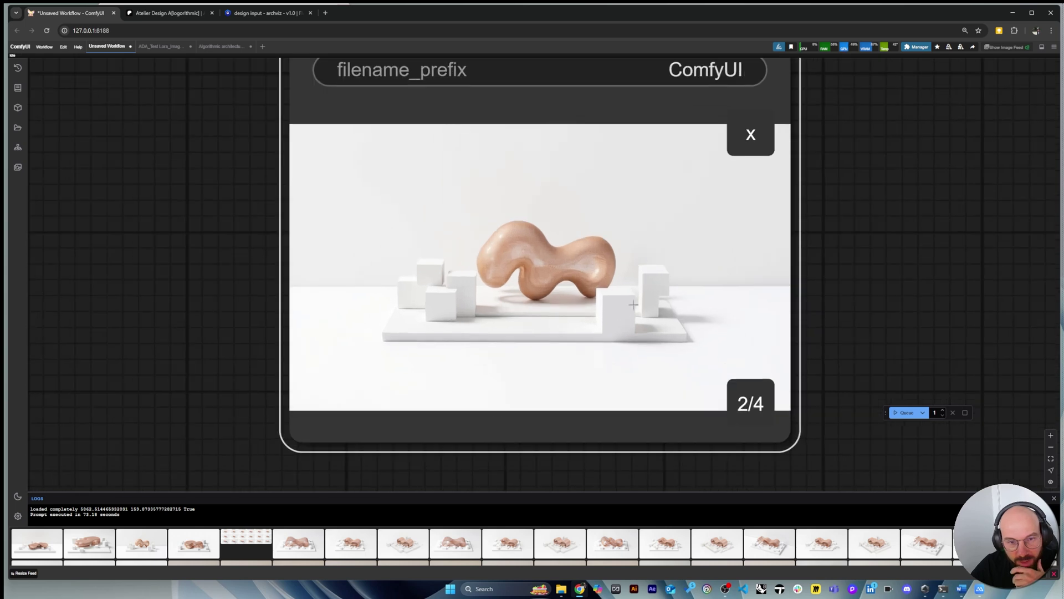
pyautogui.scroll(-3, 607, 294)
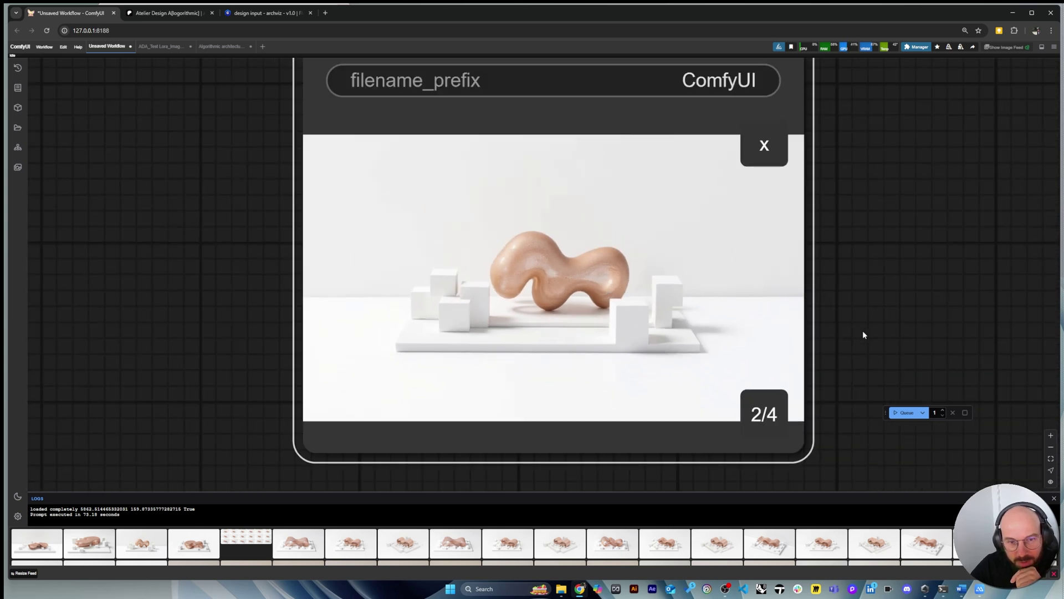
pyautogui.click(771, 416)
pyautogui.click(764, 418)
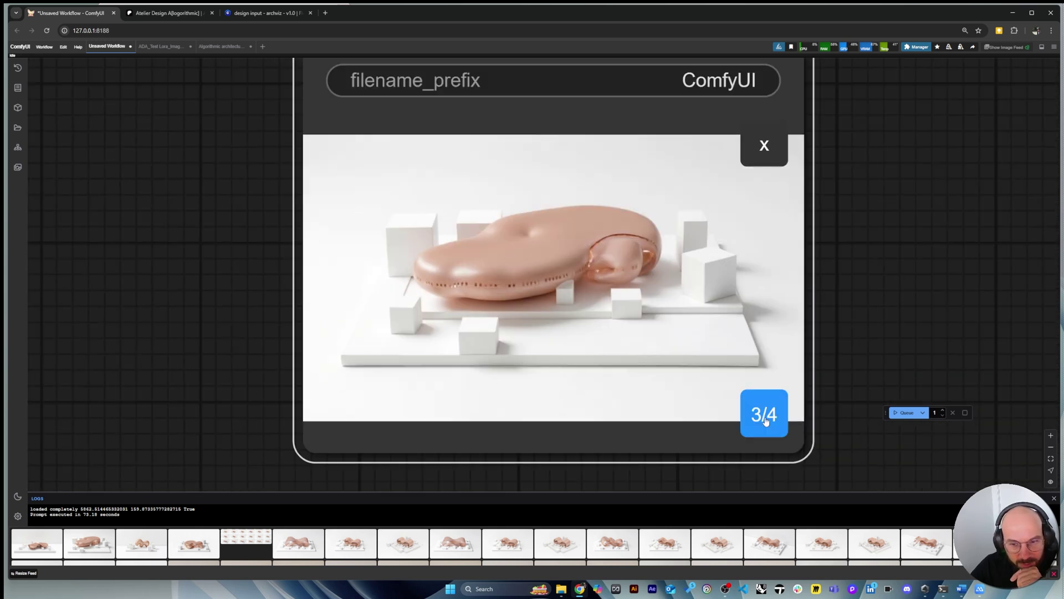
pyautogui.click(759, 420)
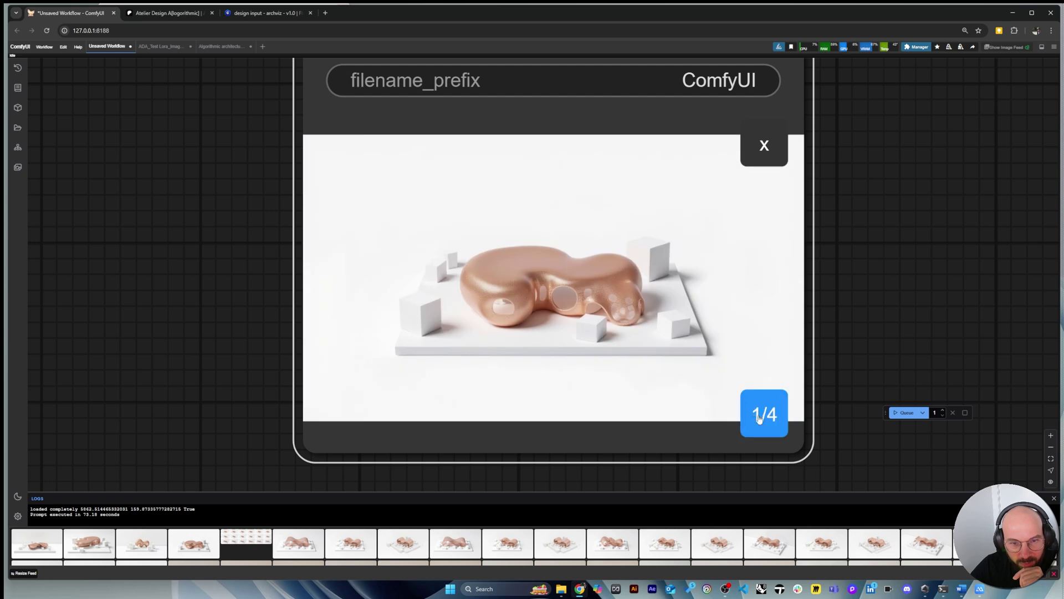
pyautogui.click(764, 416)
# View the second image from further away in the Save Image node, and advance through the third to the fourth image
pyautogui.scroll(-3, 882, 343)
pyautogui.scroll(4, 900, 351)
pyautogui.scroll(-5, 902, 355)
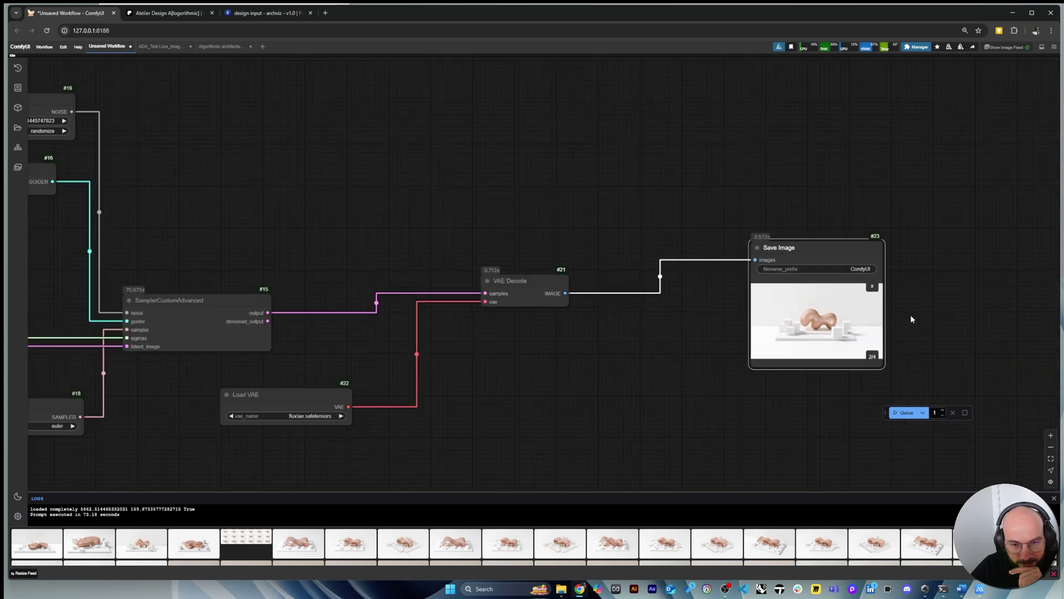
pyautogui.scroll(4, 911, 314)
pyautogui.click(875, 369)
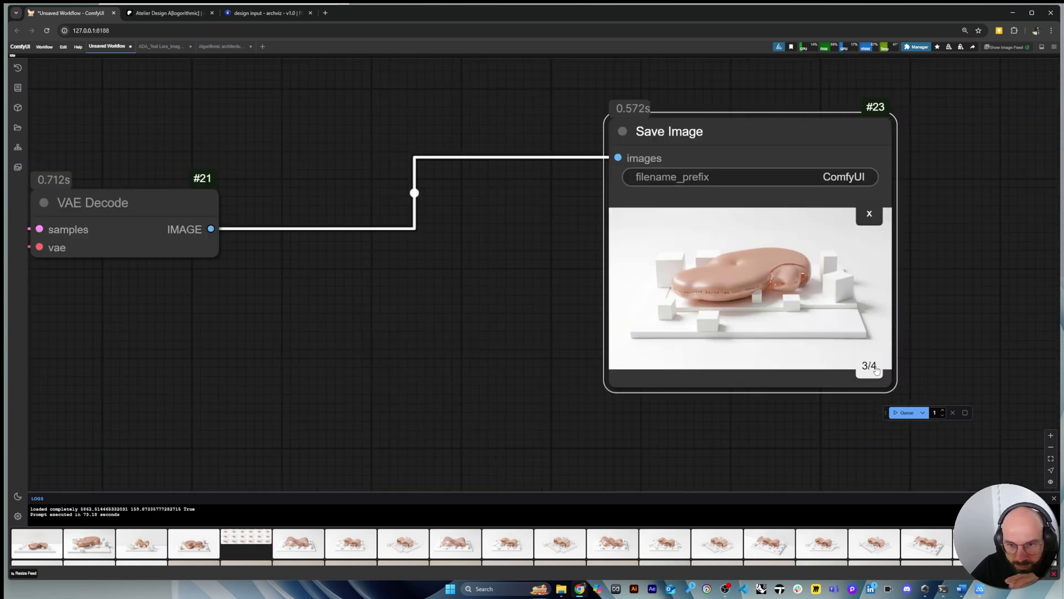
pyautogui.click(876, 370)
pyautogui.scroll(-12, 943, 221)
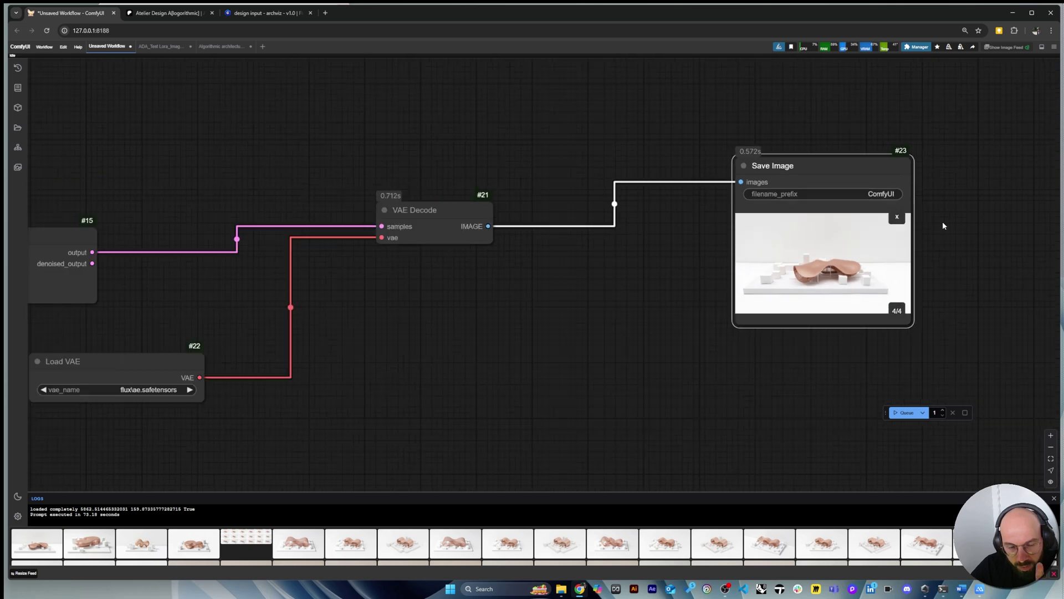
# In the CLIP Text Encode prompt, insert "front" before "elevation style" and "large" before "smooth, organic, freeform surface"
pyautogui.scroll(10, 139, 258)
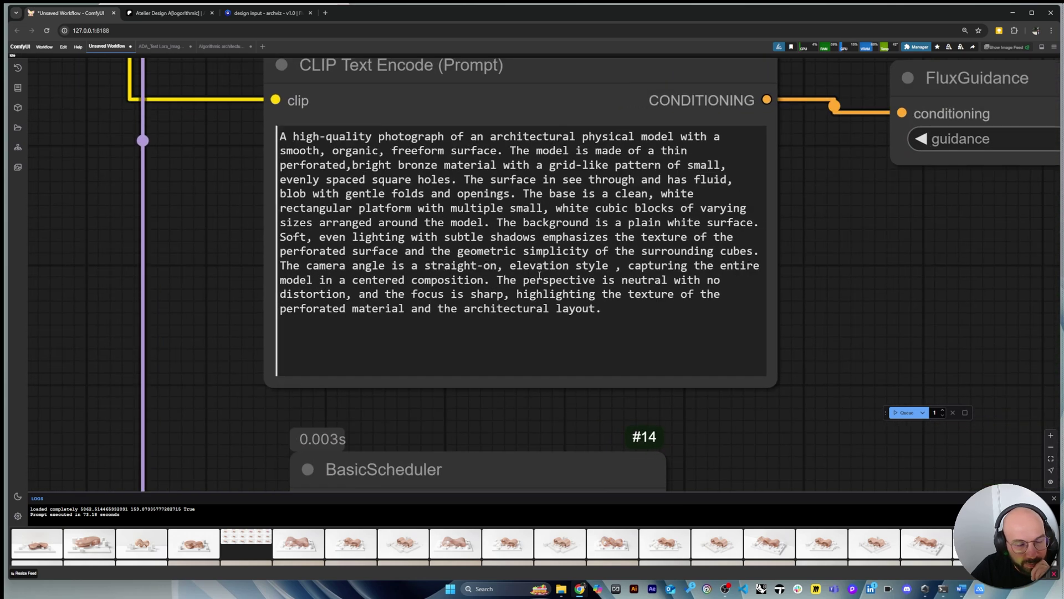
pyautogui.click(500, 267)
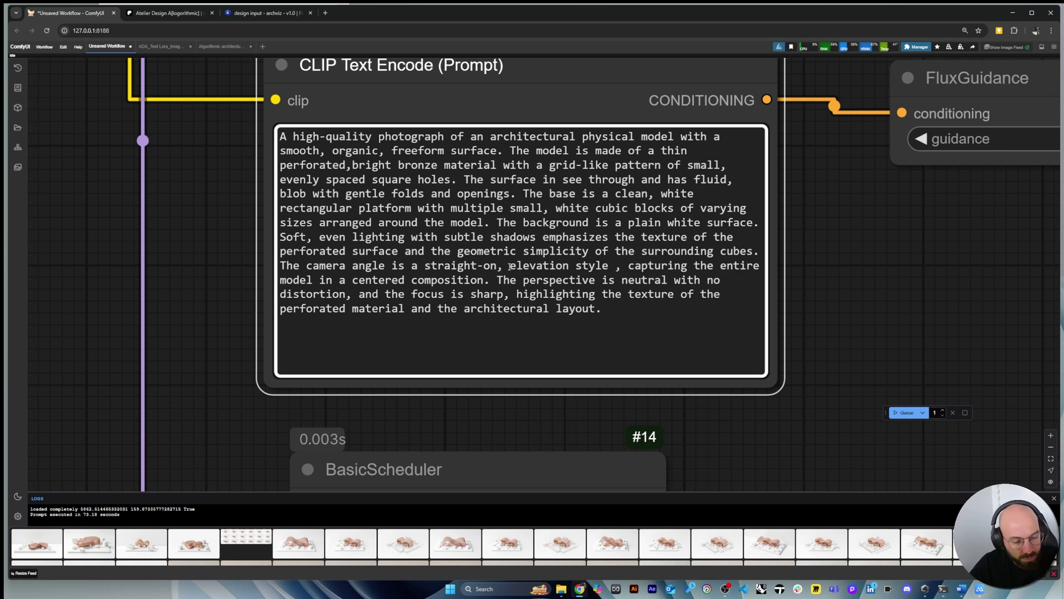
pyautogui.write('front')
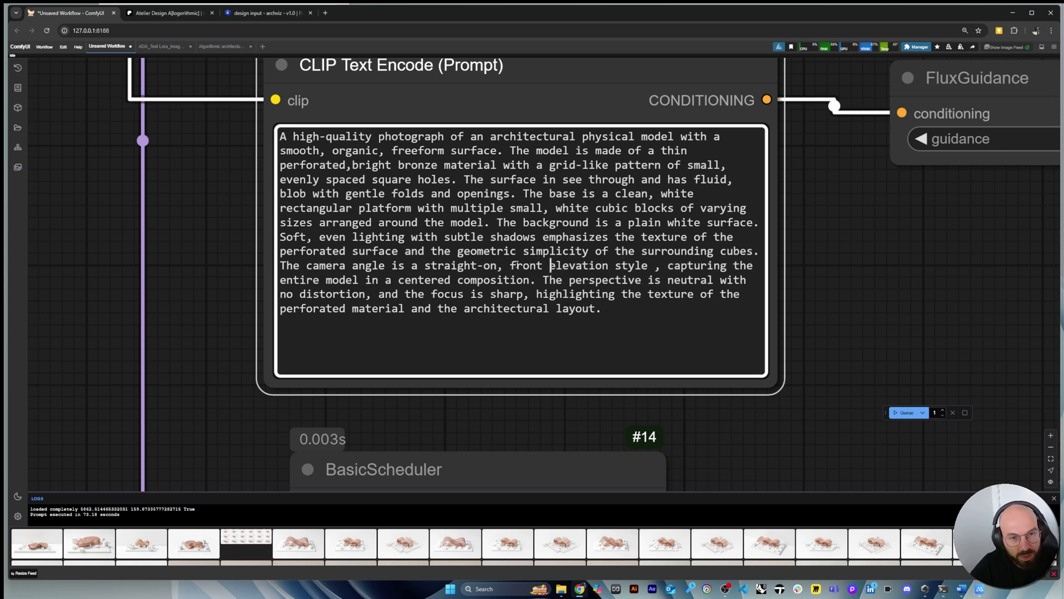
pyautogui.scroll(-2, 219, 308)
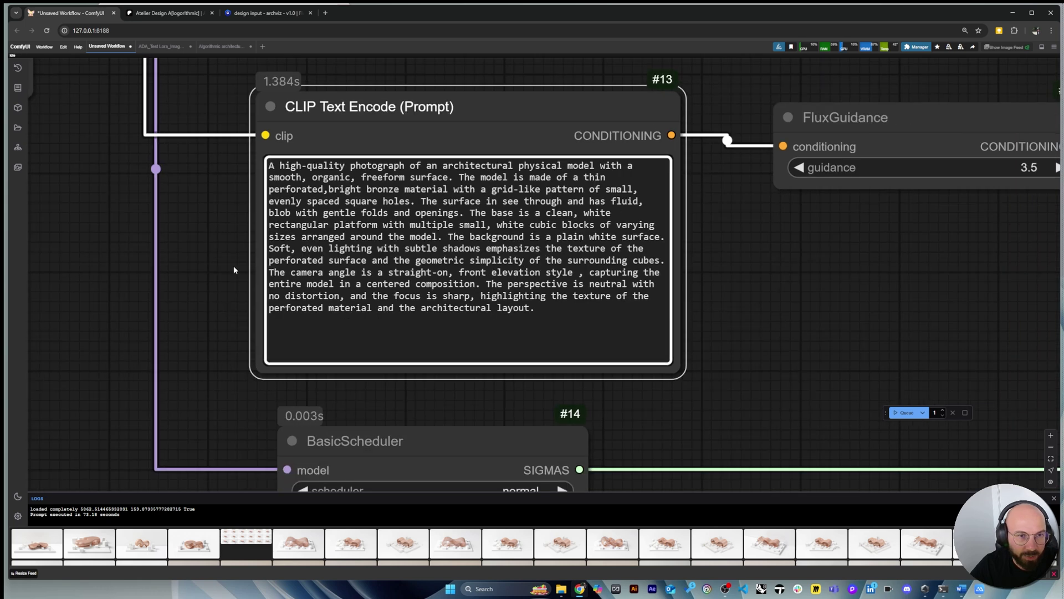
pyautogui.scroll(3, 234, 265)
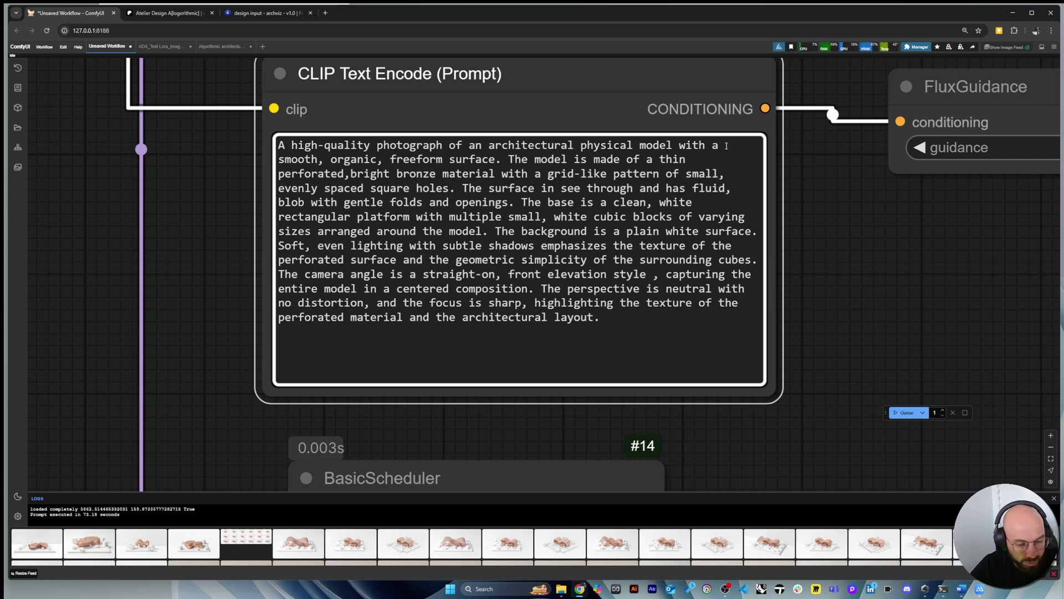
pyautogui.write('larg')
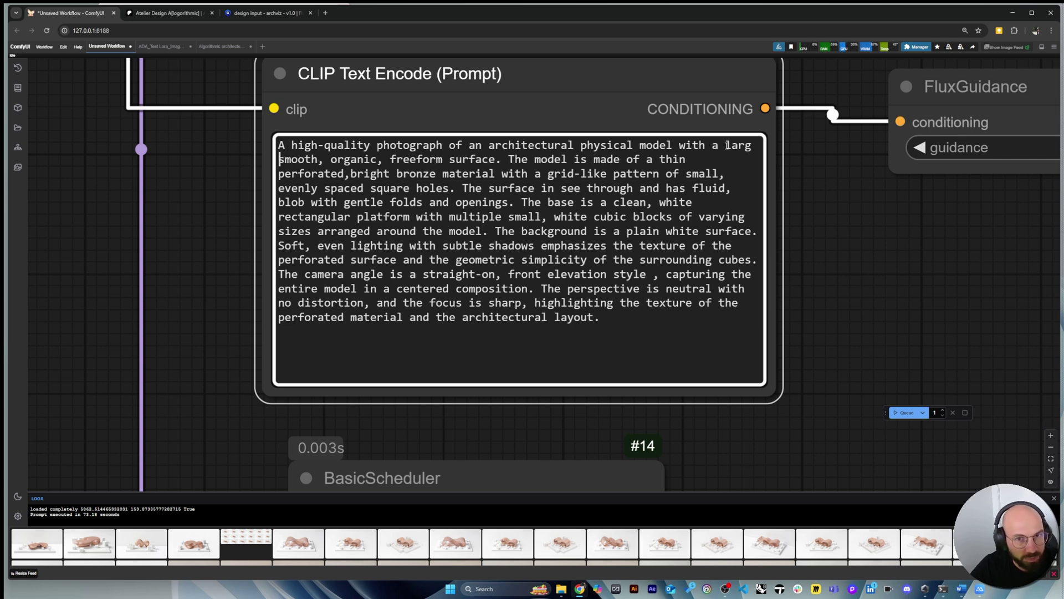
pyautogui.click(749, 148)
pyautogui.write('e')
# Queue the workflow with the edited prompt to generate a new batch of images
pyautogui.scroll(-10, 213, 192)
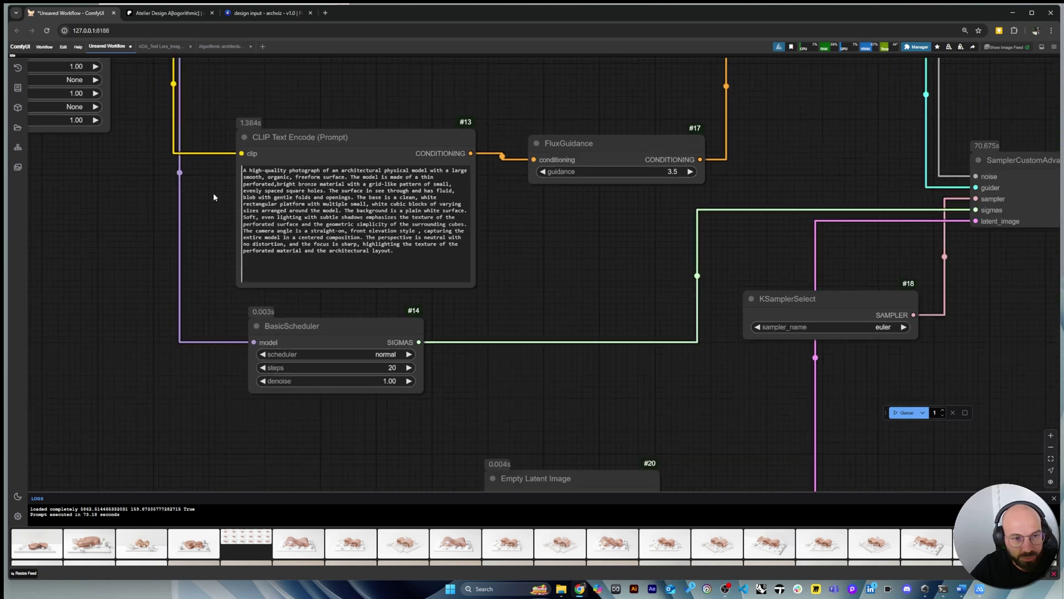
pyautogui.scroll(-5, 213, 192)
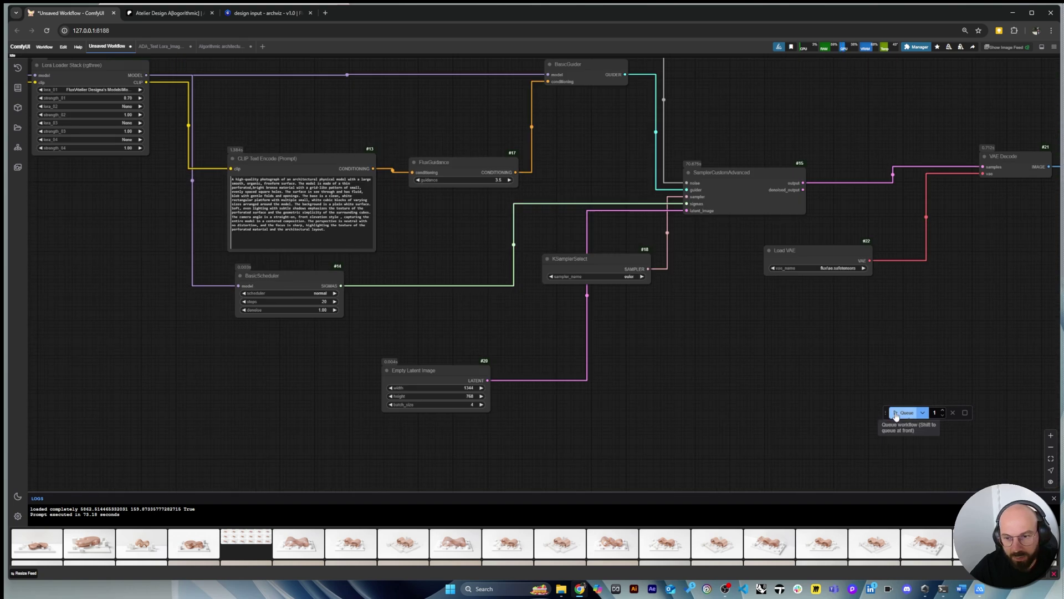
pyautogui.click(897, 413)
pyautogui.scroll(-2, 292, 346)
pyautogui.scroll(-2, 388, 349)
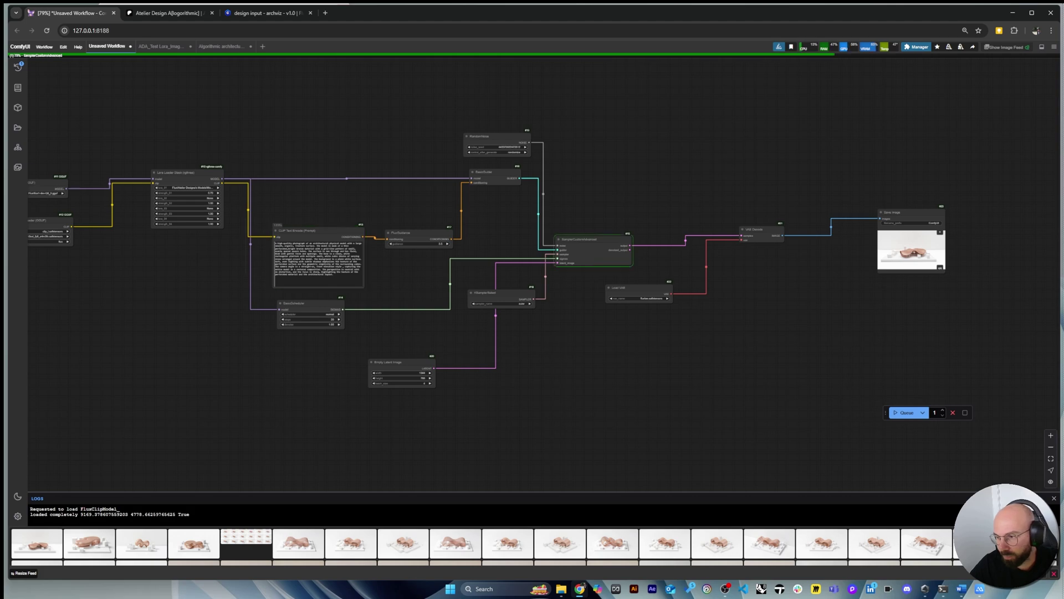
# Examine the four newly generated images in the Save Image node, comparing their camera angles, model shapes and surface perforation
pyautogui.scroll(20, 964, 243)
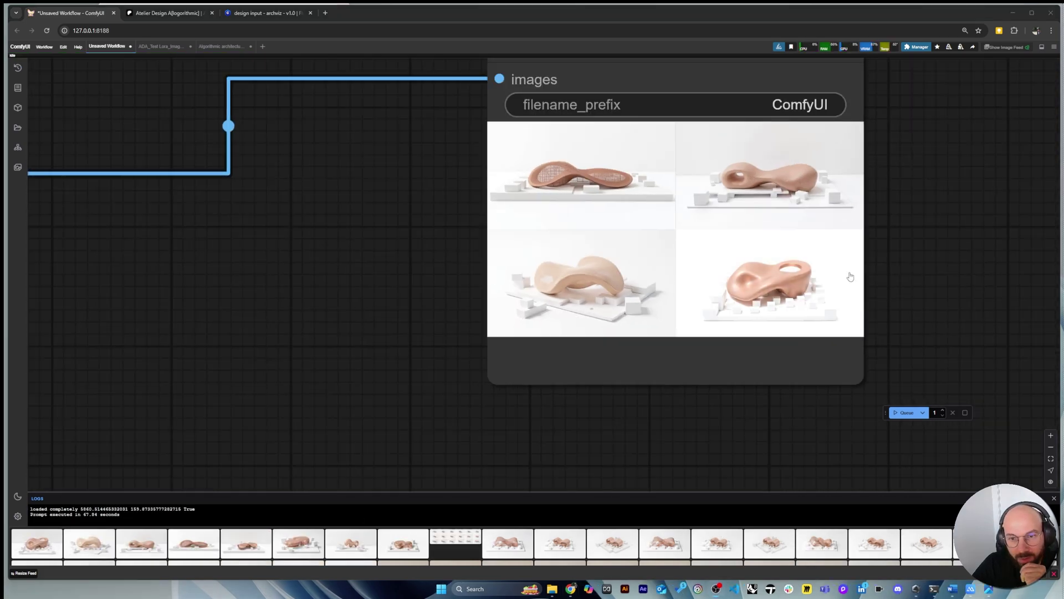
pyautogui.scroll(2, 965, 222)
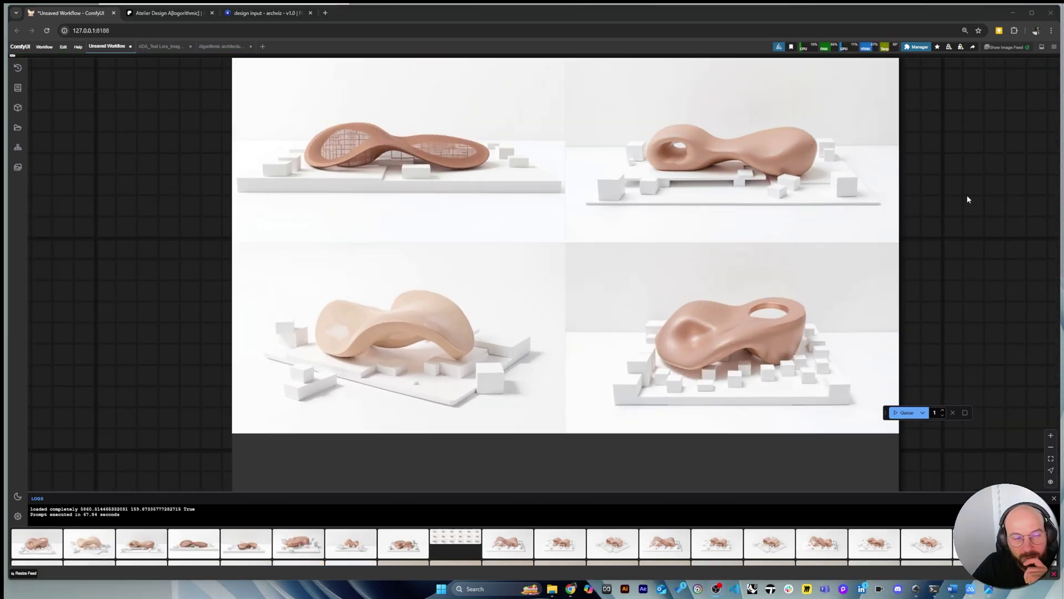
pyautogui.scroll(-1, 969, 197)
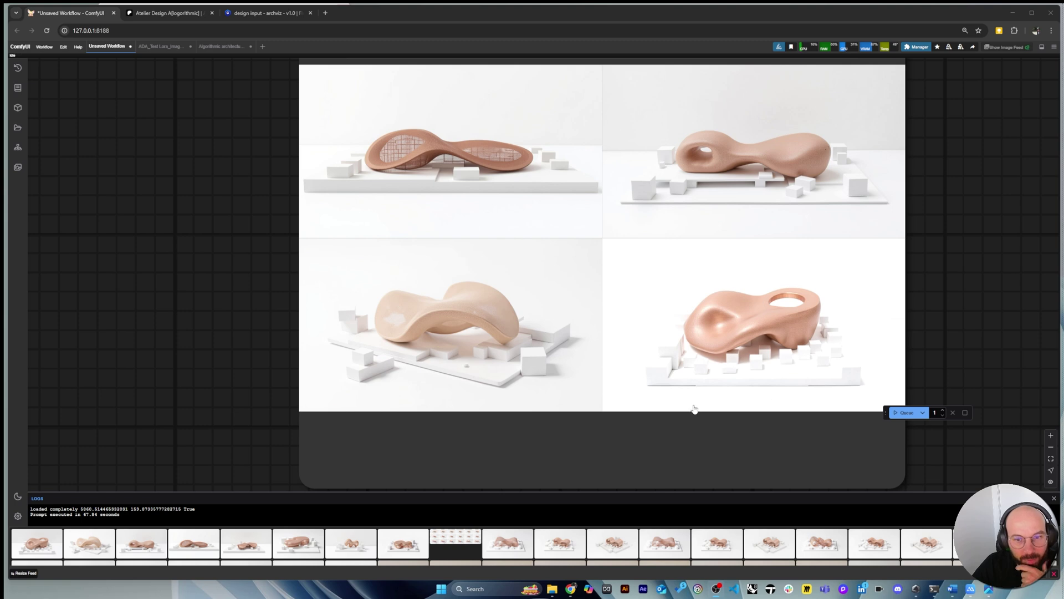
pyautogui.scroll(2, 695, 409)
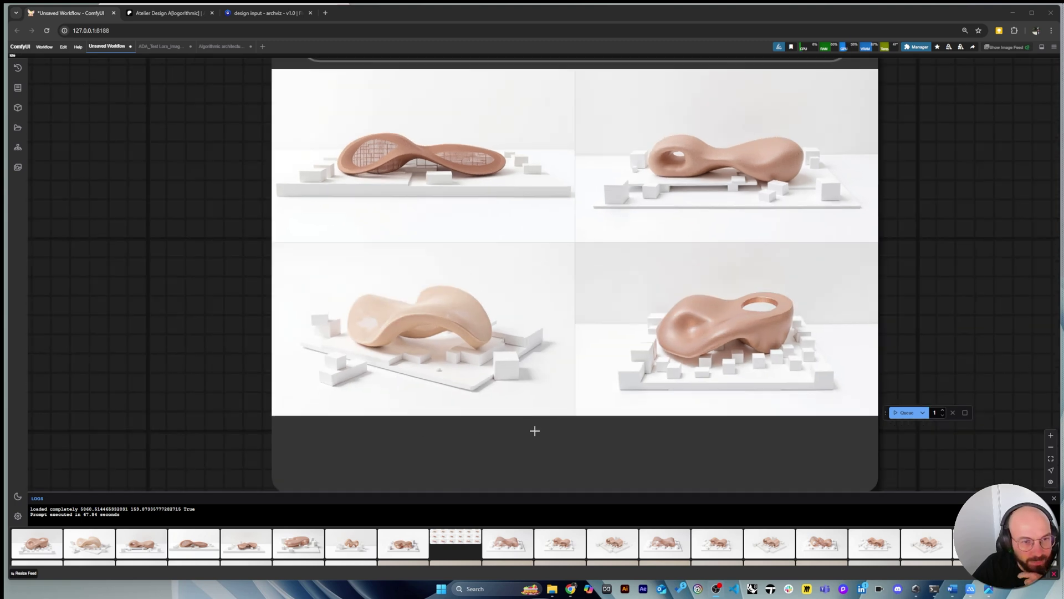
pyautogui.scroll(-3, 535, 427)
pyautogui.scroll(-1, 883, 271)
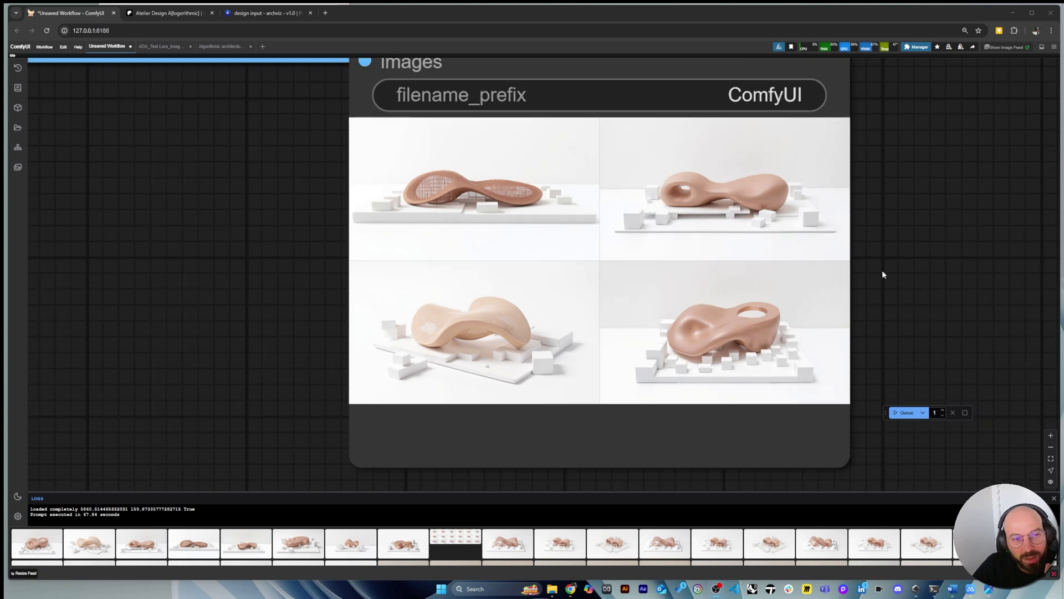
pyautogui.scroll(2, 884, 274)
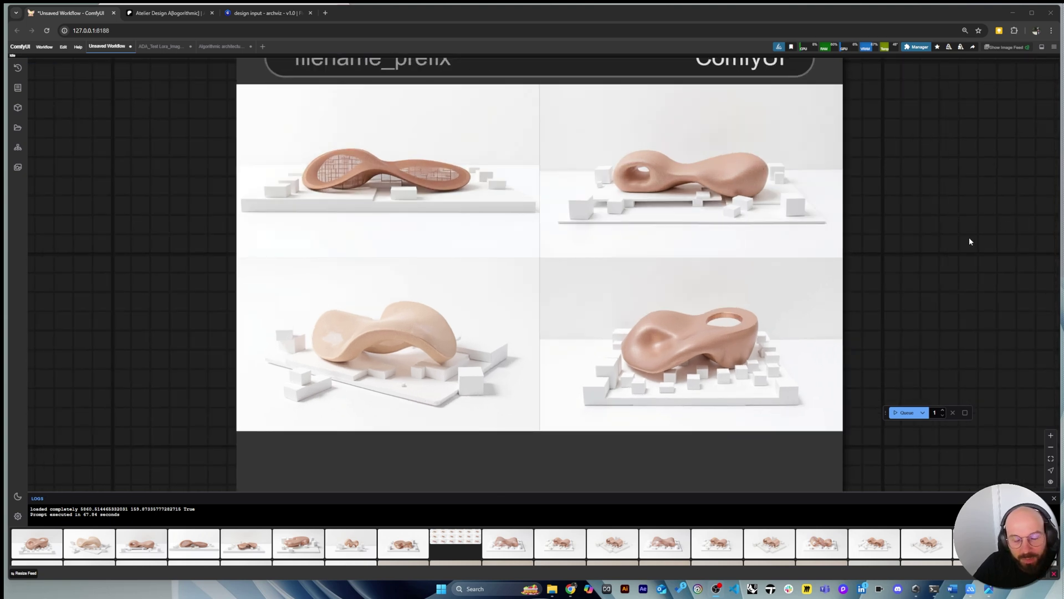
pyautogui.scroll(-1, 915, 287)
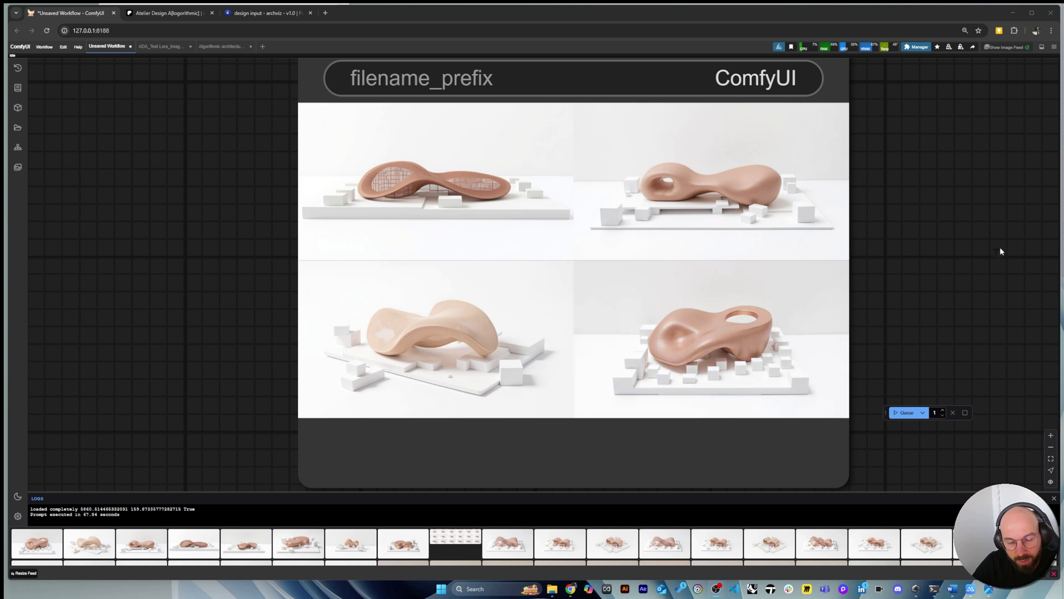
pyautogui.scroll(-1, 992, 256)
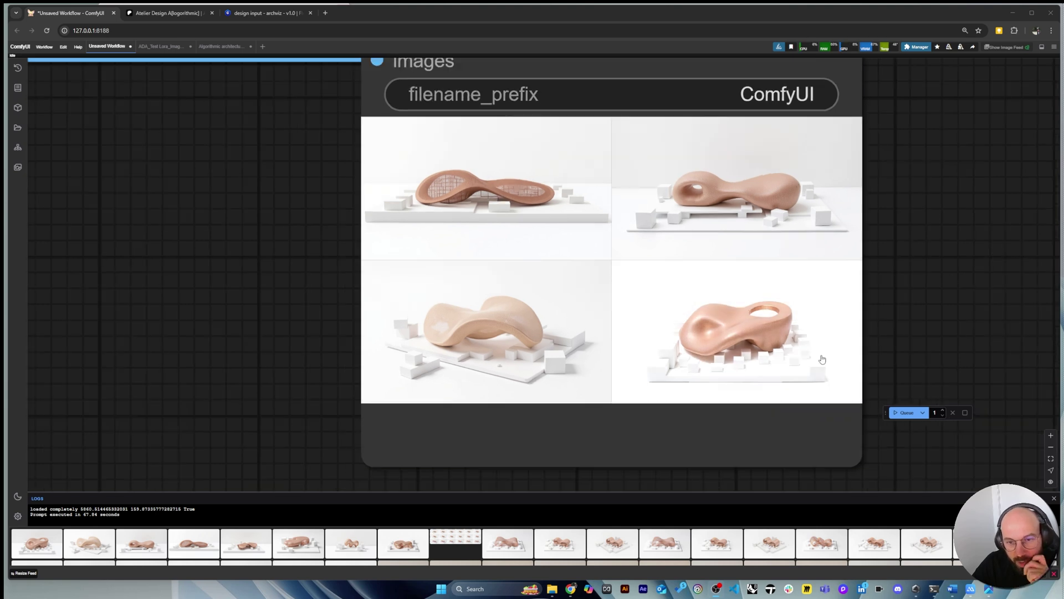
pyautogui.scroll(4, 993, 253)
# In the CLIP Text Encode prompt, add "The model is in a forest represented by" after "arranged around the model."
pyautogui.scroll(-5, 953, 308)
pyautogui.scroll(-6, 953, 313)
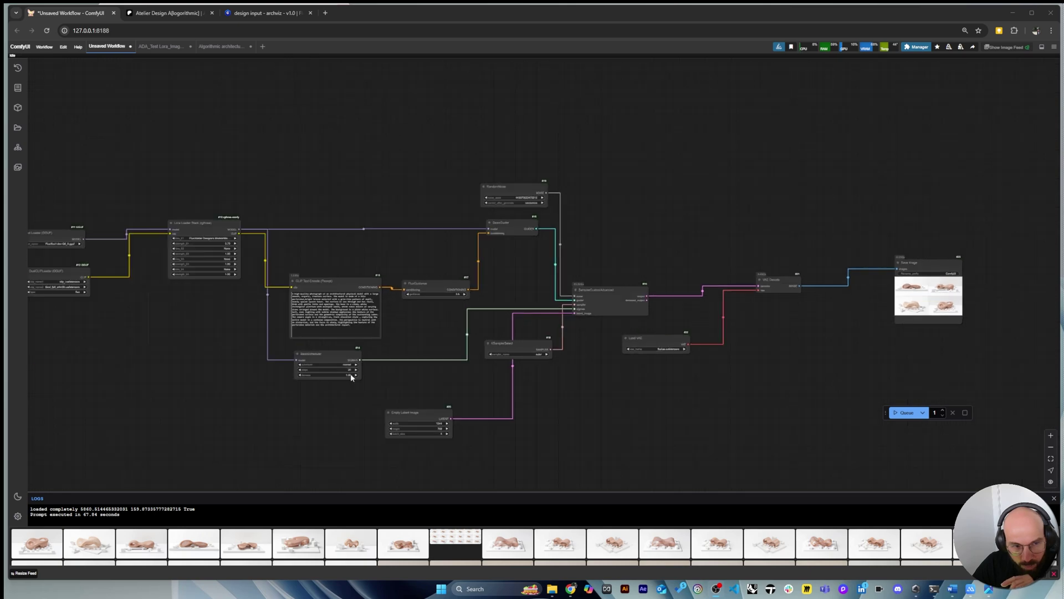
pyautogui.scroll(6, 303, 258)
pyautogui.scroll(3, 302, 252)
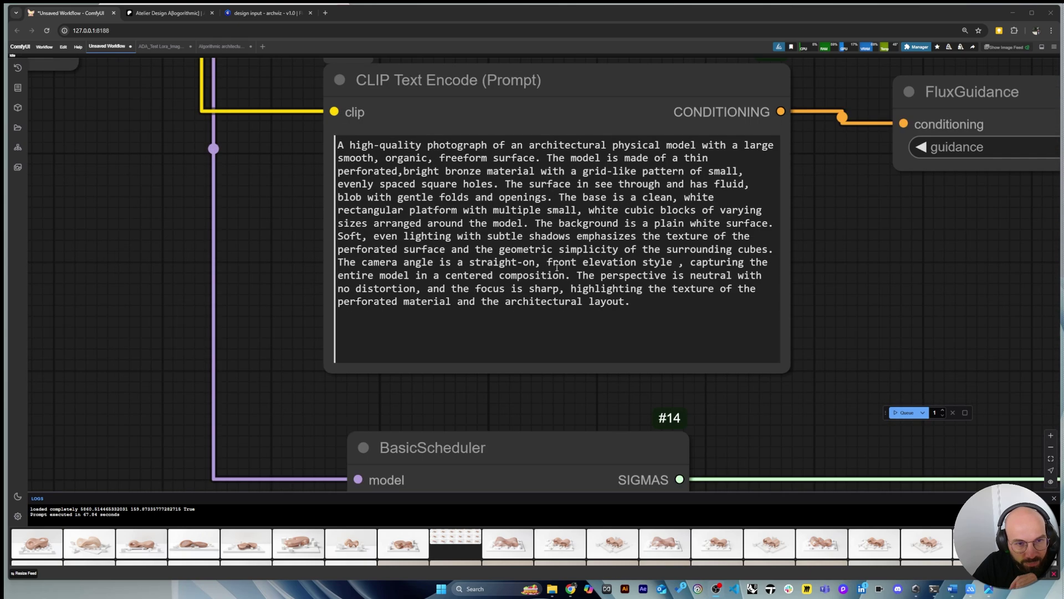
pyautogui.scroll(3, 498, 252)
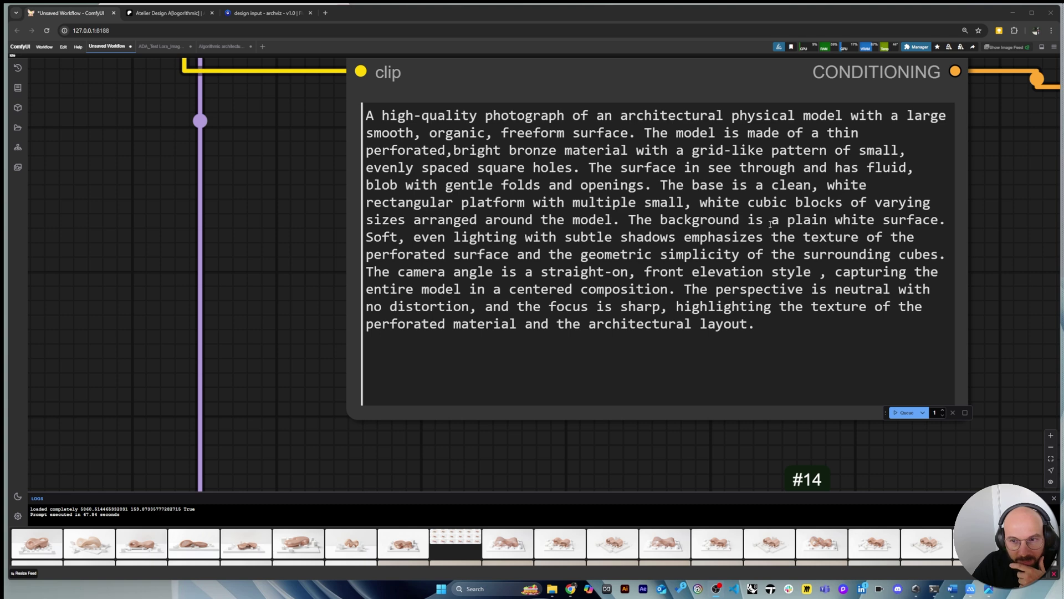
pyautogui.scroll(-1, 299, 306)
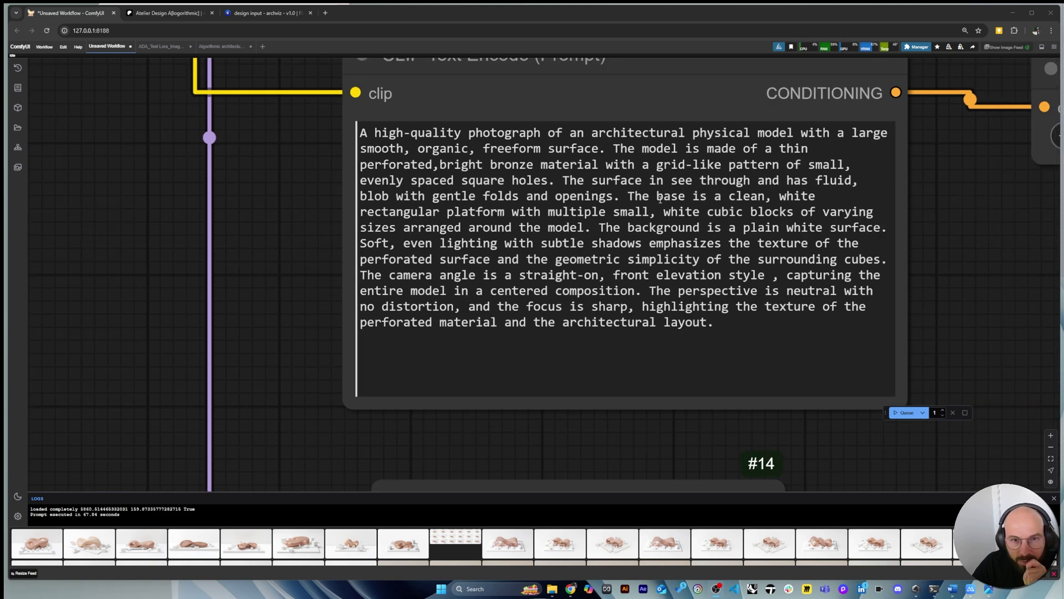
pyautogui.click(736, 195)
pyautogui.click(589, 228)
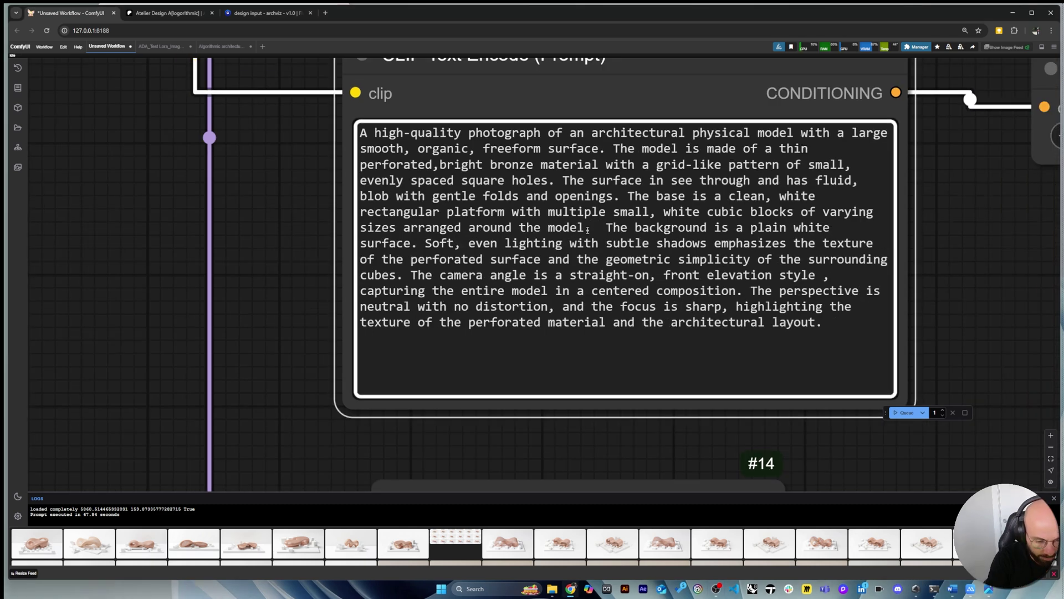
pyautogui.write('The model is in a forest ')
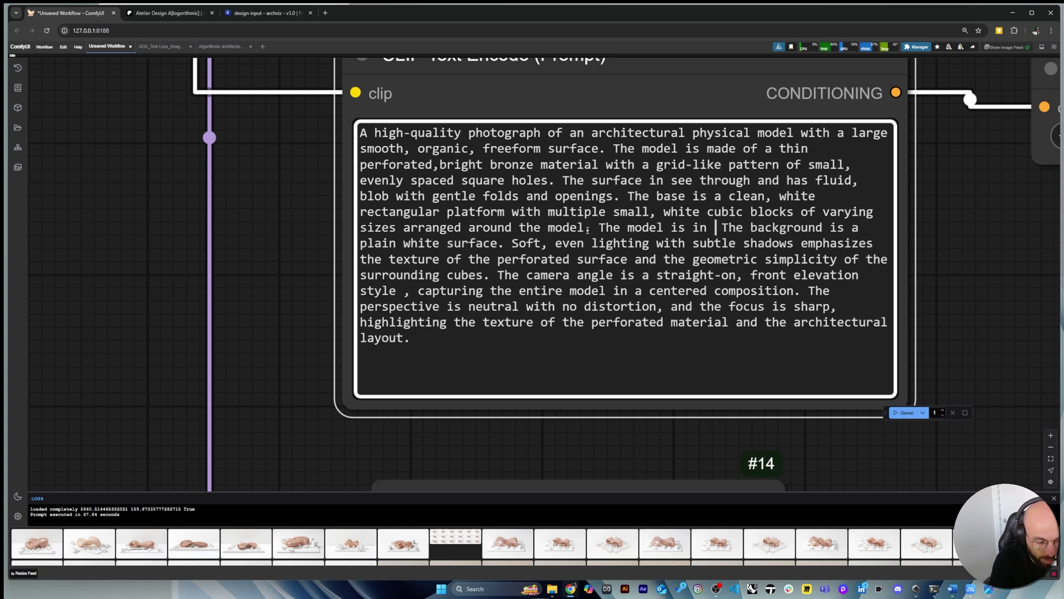
pyautogui.write('represented by')
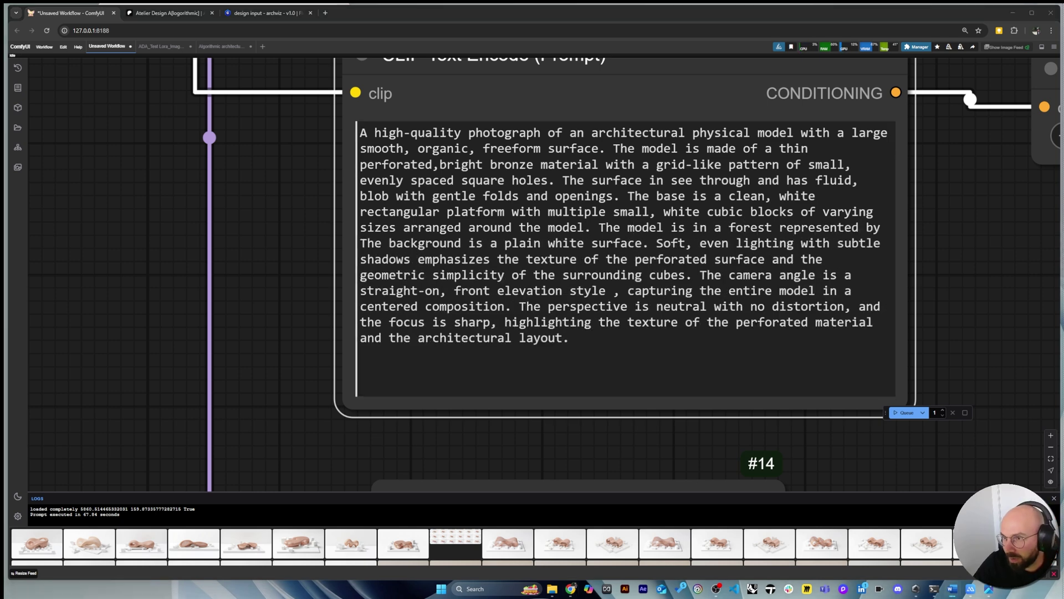
# Complete the forest sentence with "Dried floral elements to represent trees" after "represented by", without a leading bullet
pyautogui.click(659, 239)
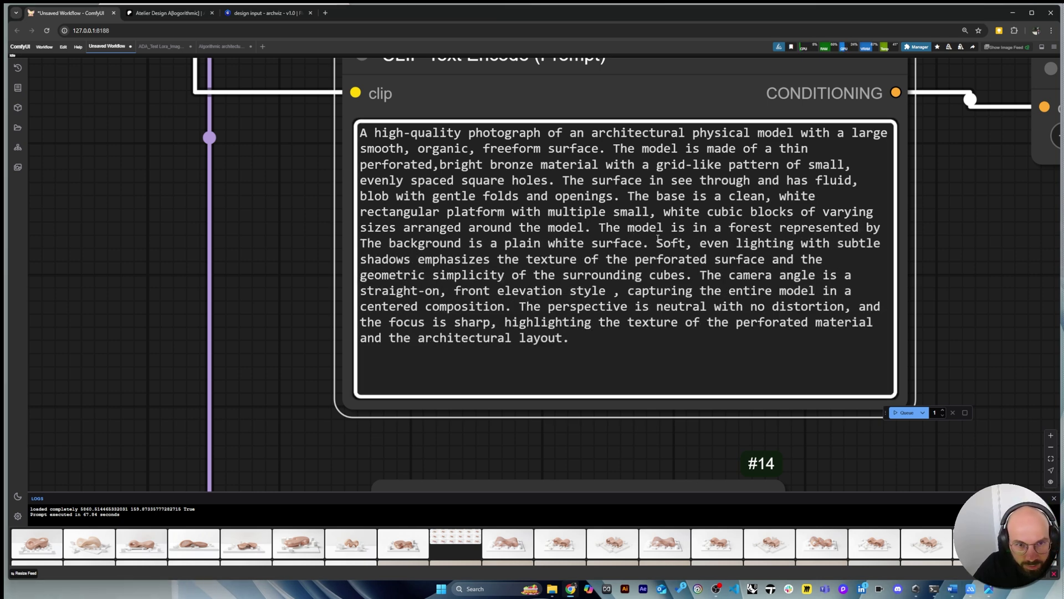
pyautogui.write('• Dried floral elements to represent trees')
pyautogui.press('Delete')
pyautogui.press('Delete')
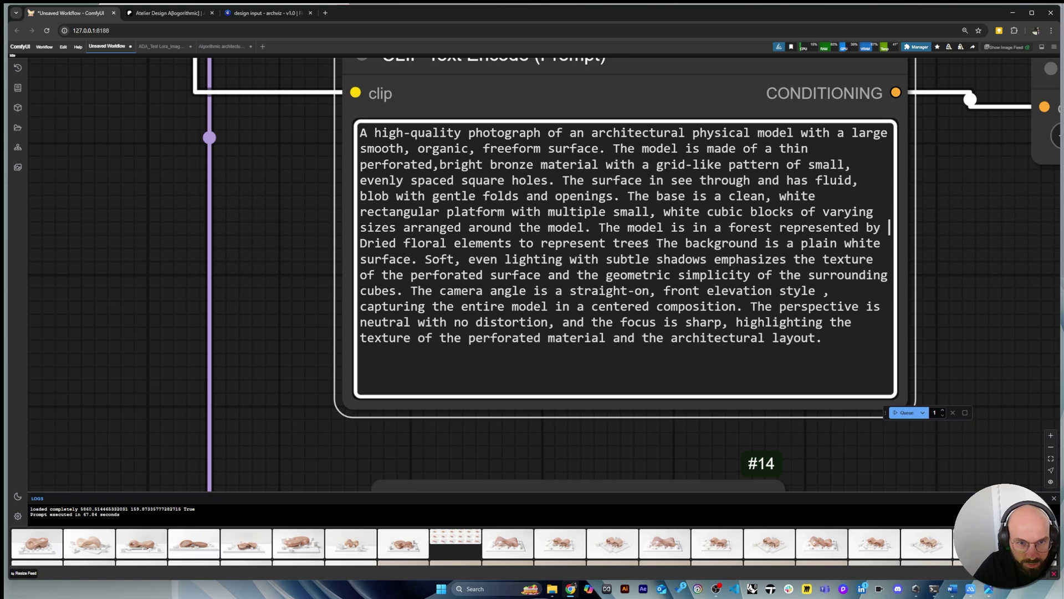
# End the dried-floral sentence in the CLIP Text Encode prompt with a period after "trees" and queue the workflow for a new batch
pyautogui.click(299, 240)
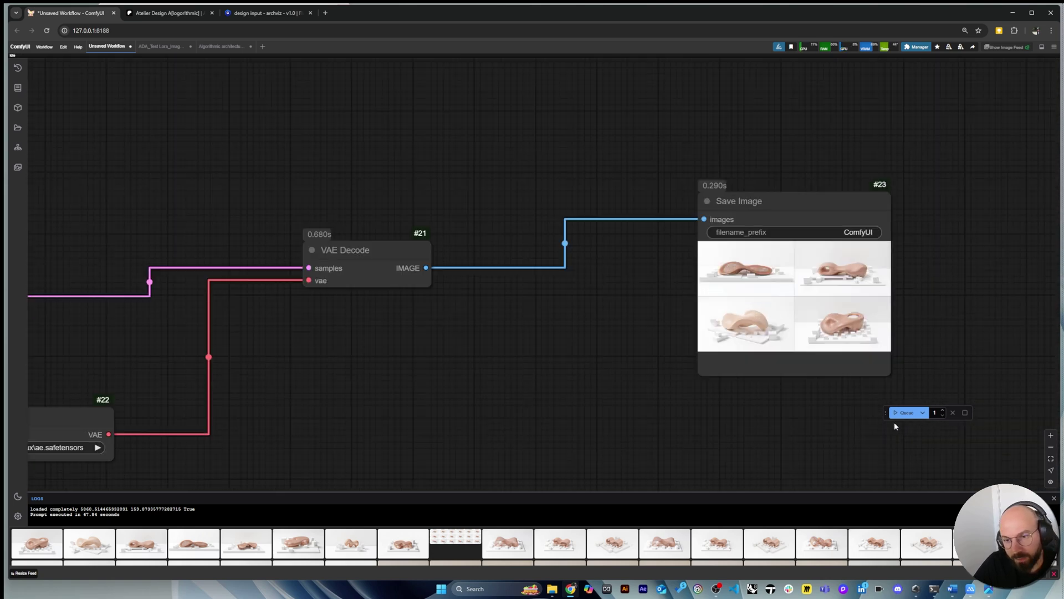
pyautogui.scroll(6, 943, 305)
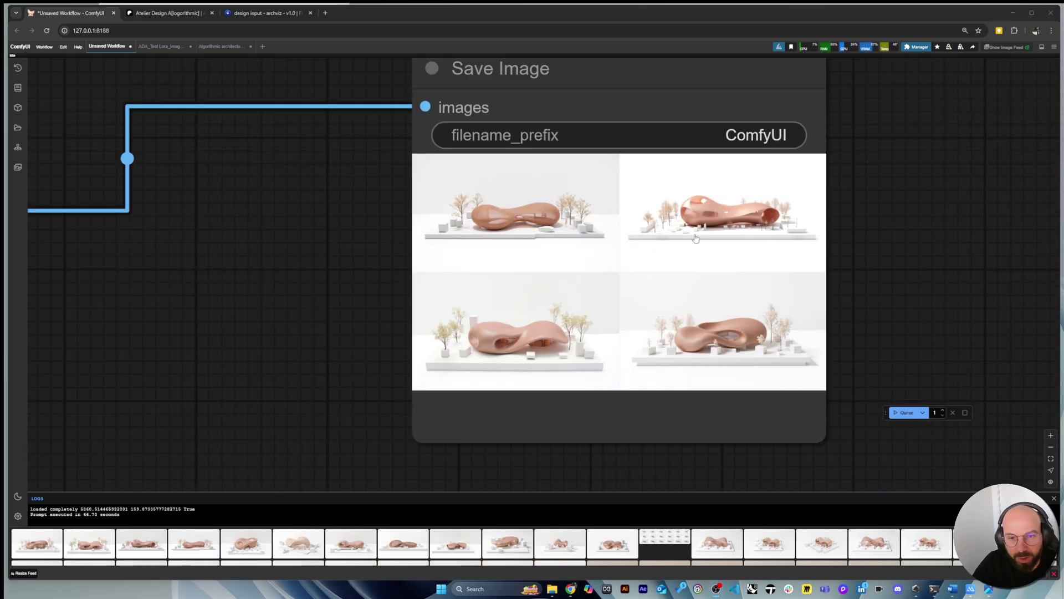
# Examine the four new images in the Save Image node, comparing the dried-floral trees, front-elevation views, model forms and surrounding white blocks
pyautogui.scroll(4, 782, 266)
pyautogui.scroll(-3, 782, 265)
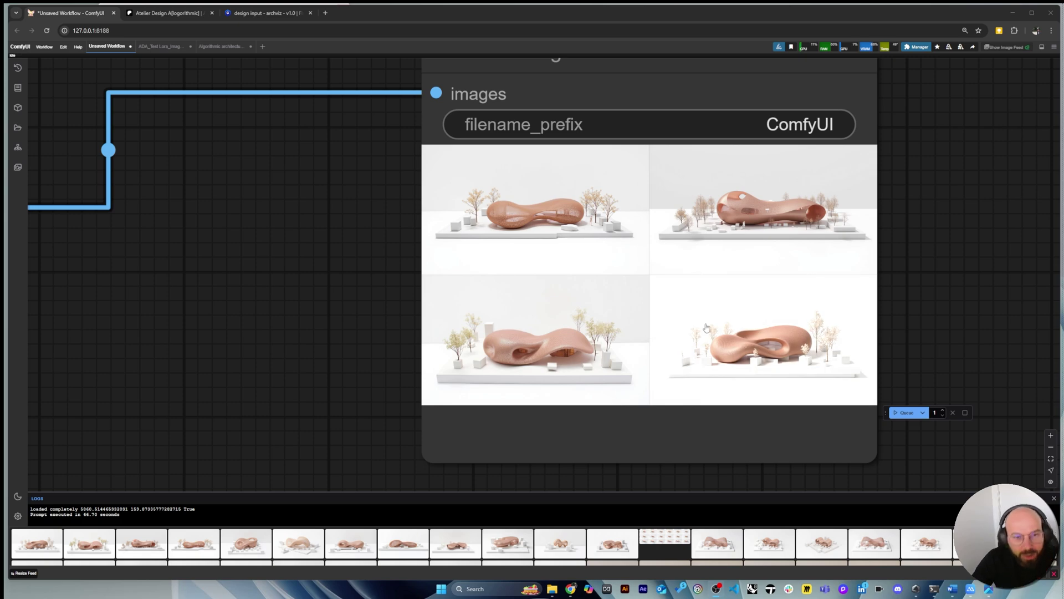
pyautogui.scroll(3, 776, 258)
pyautogui.scroll(4, 864, 191)
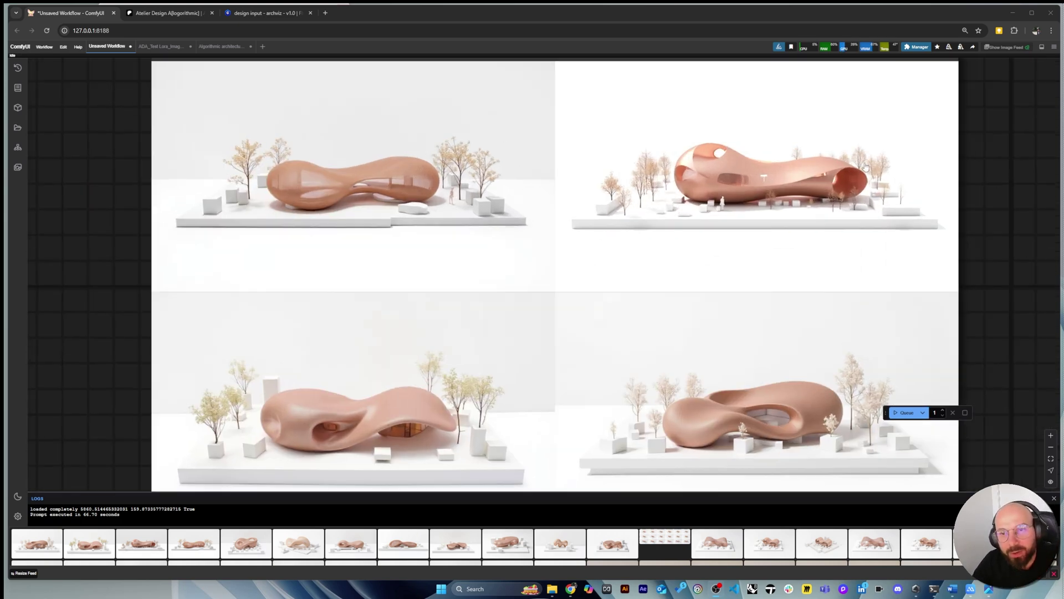
pyautogui.scroll(-4, 733, 191)
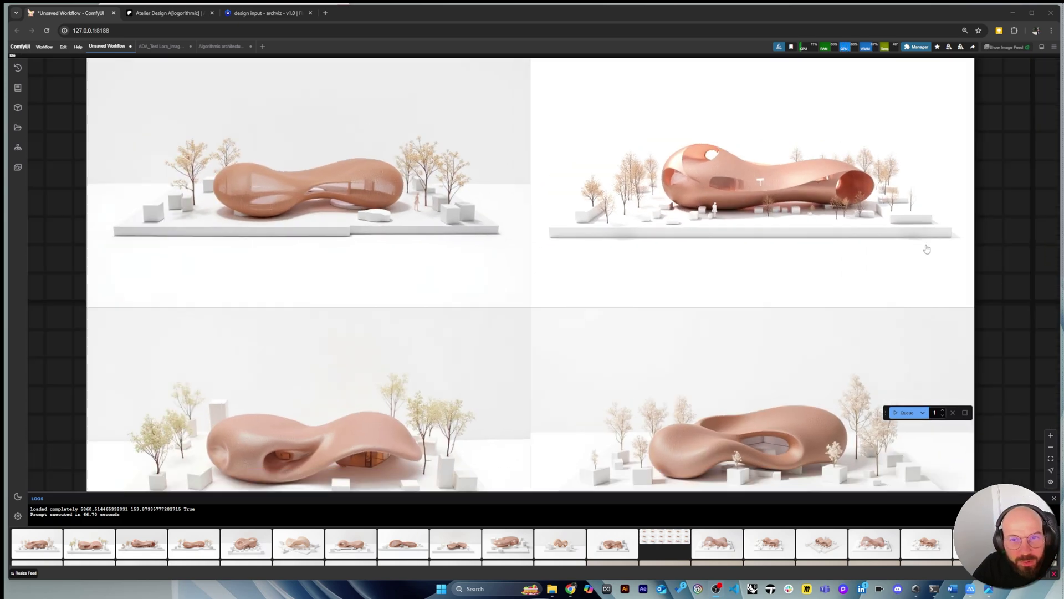
pyautogui.scroll(4, 979, 220)
pyautogui.scroll(3, 516, 319)
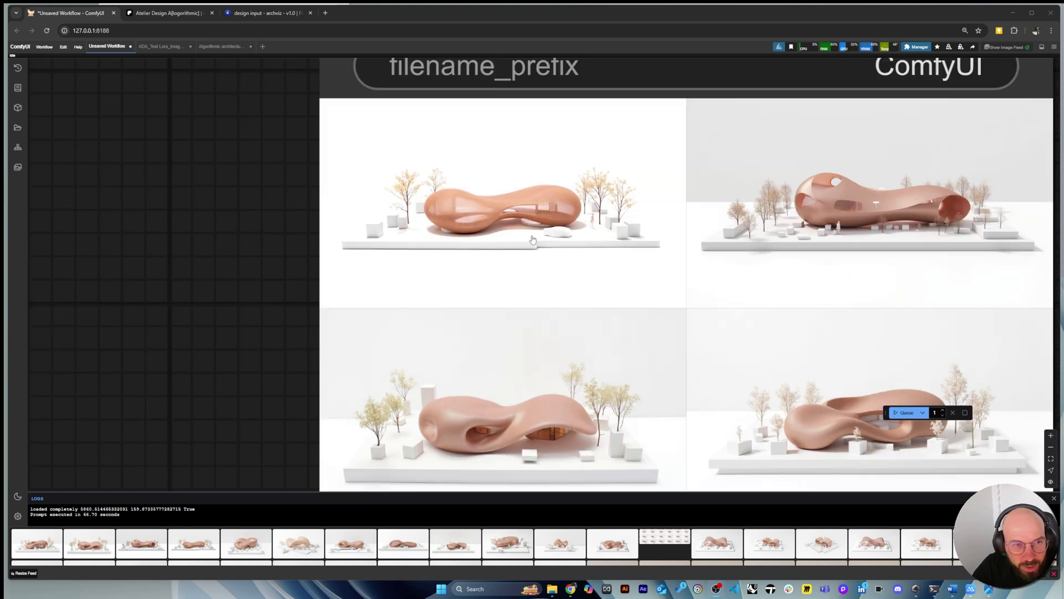
pyautogui.scroll(-1, 204, 142)
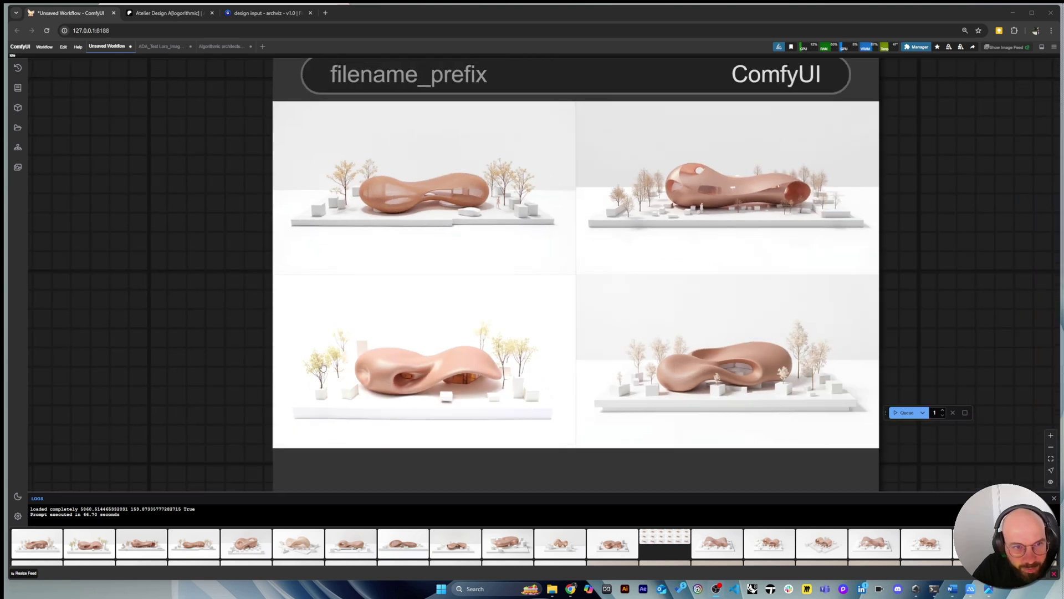
pyautogui.scroll(2, 407, 455)
pyautogui.scroll(-2, 434, 454)
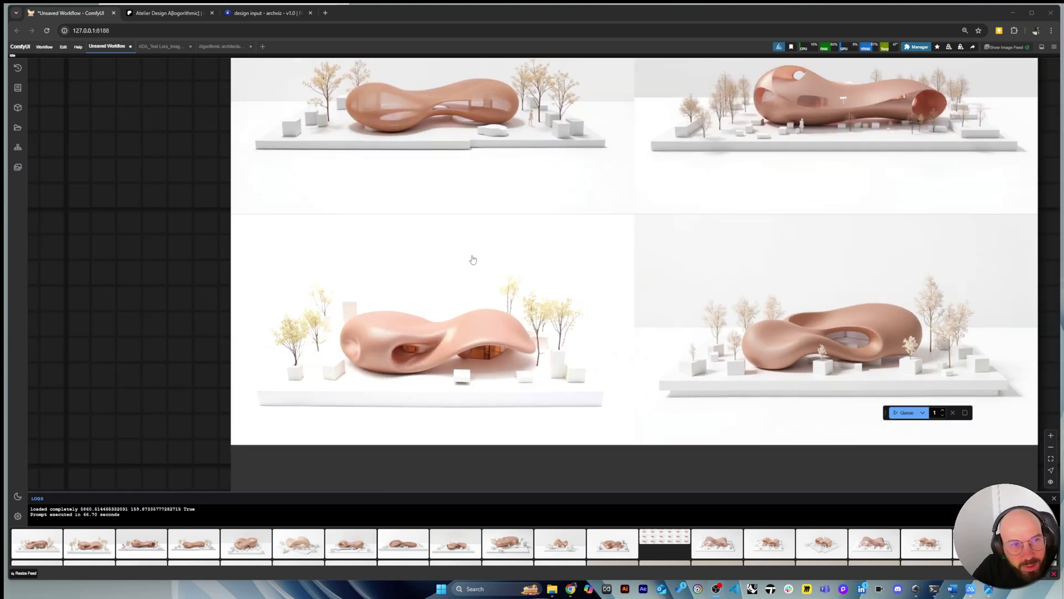
pyautogui.scroll(-1, 466, 113)
pyautogui.scroll(1, 466, 114)
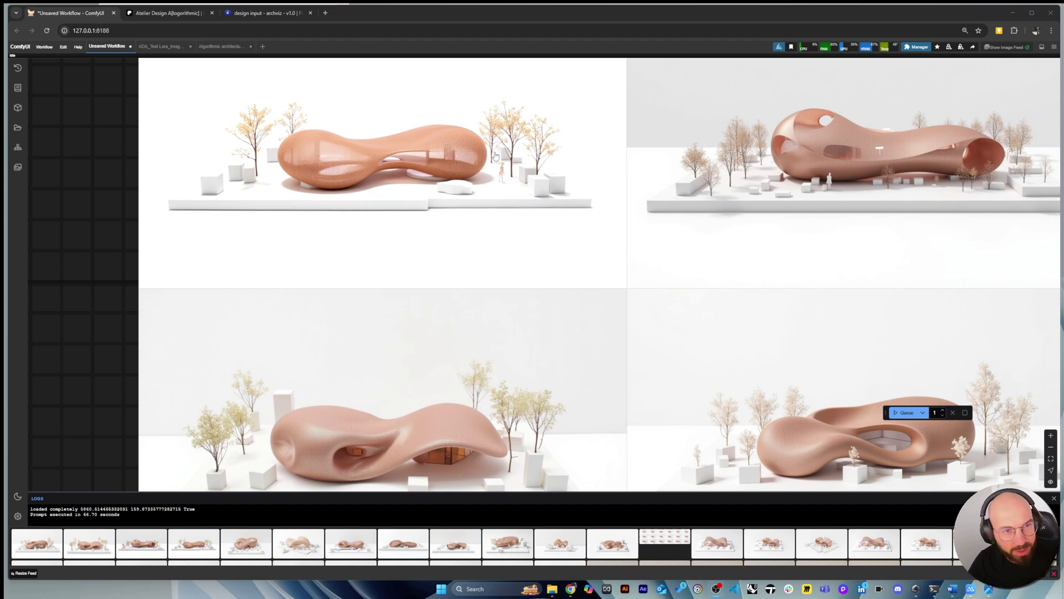
pyautogui.scroll(-2, 496, 157)
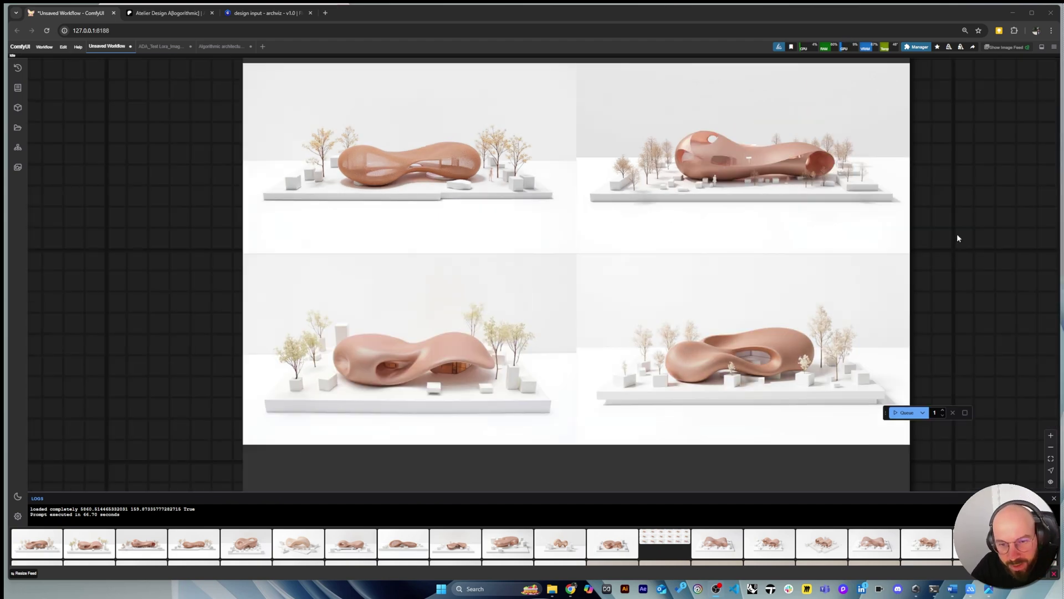
pyautogui.scroll(3, 937, 207)
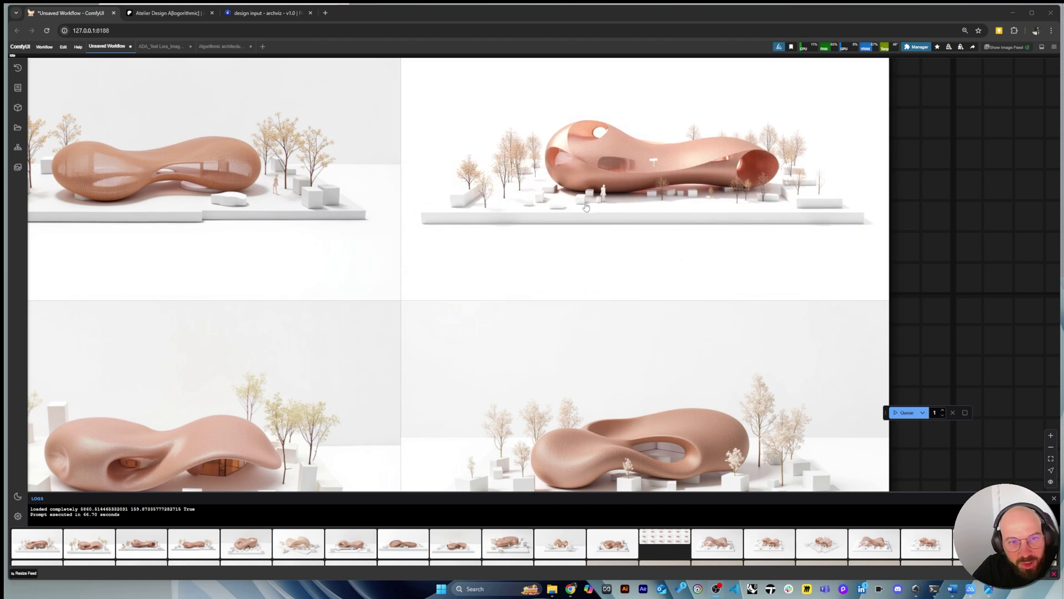
pyautogui.scroll(-2, 927, 221)
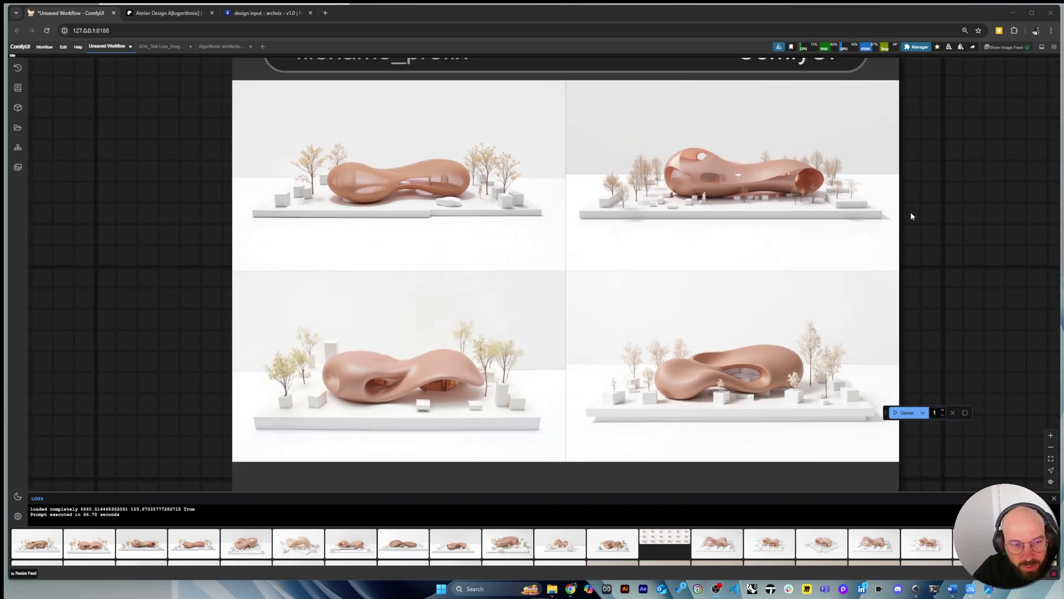
pyautogui.scroll(3, 505, 444)
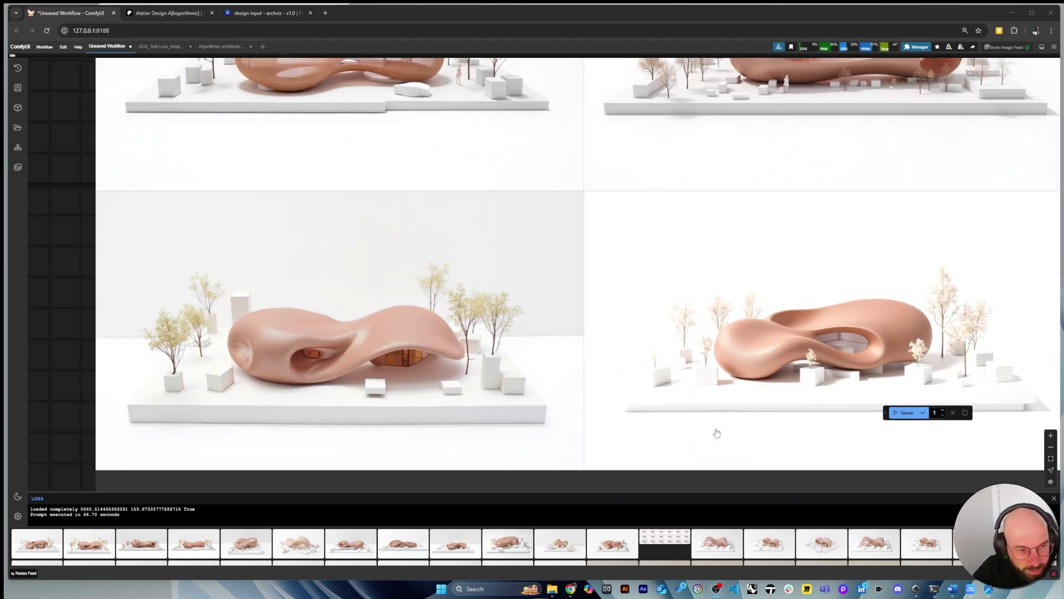
pyautogui.scroll(-4, 716, 433)
pyautogui.scroll(-2, 1024, 329)
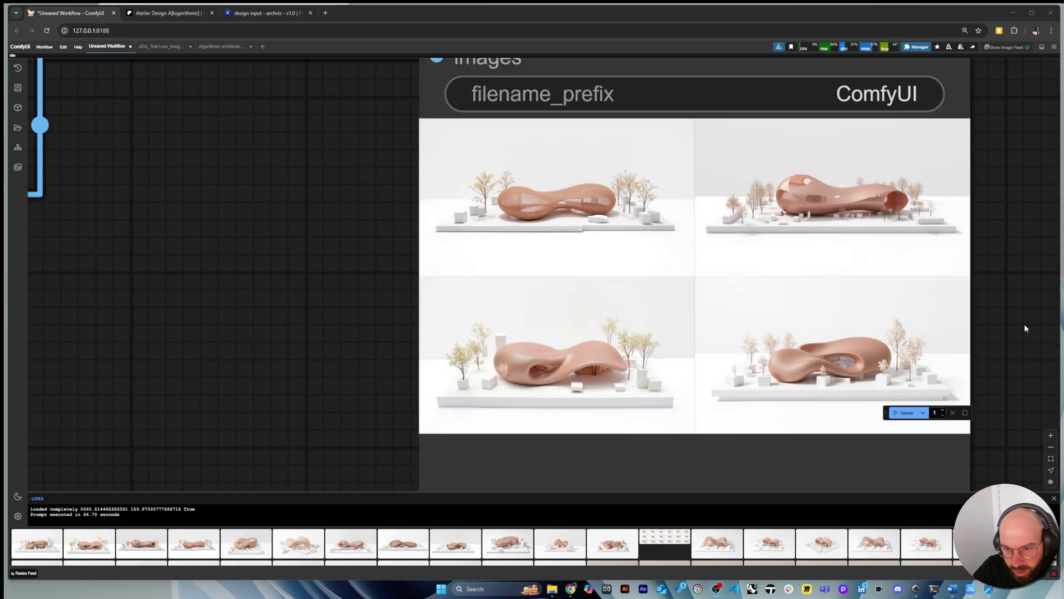
pyautogui.scroll(-3, 1024, 328)
pyautogui.scroll(2, 1025, 329)
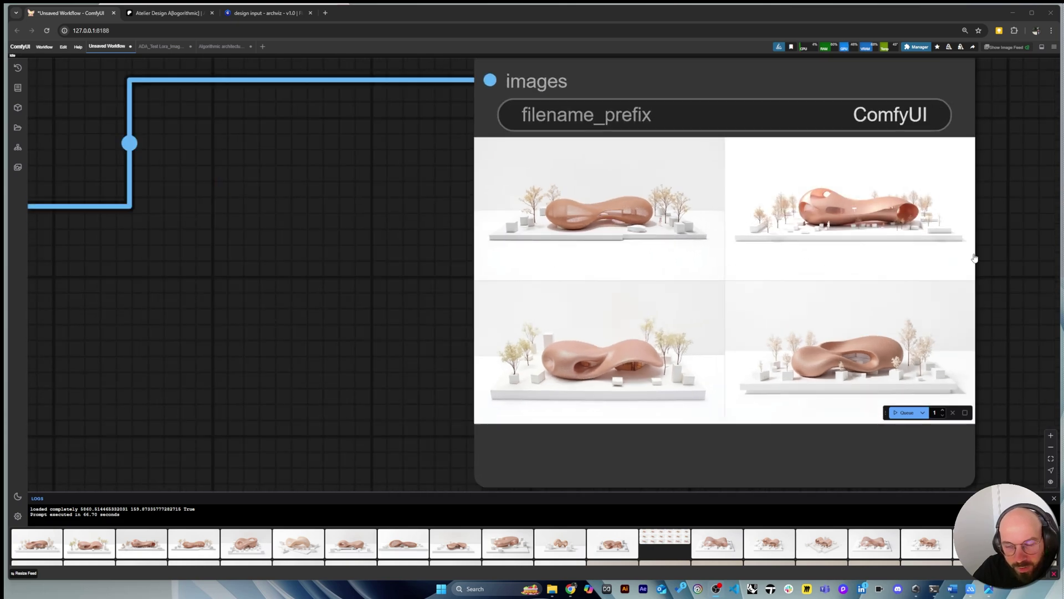
# Change the cubic blocks' colour to "black" in the CLIP Text Encode prompt and queue the workflow for another batch
pyautogui.scroll(-5, 1010, 249)
pyautogui.scroll(-3, 801, 344)
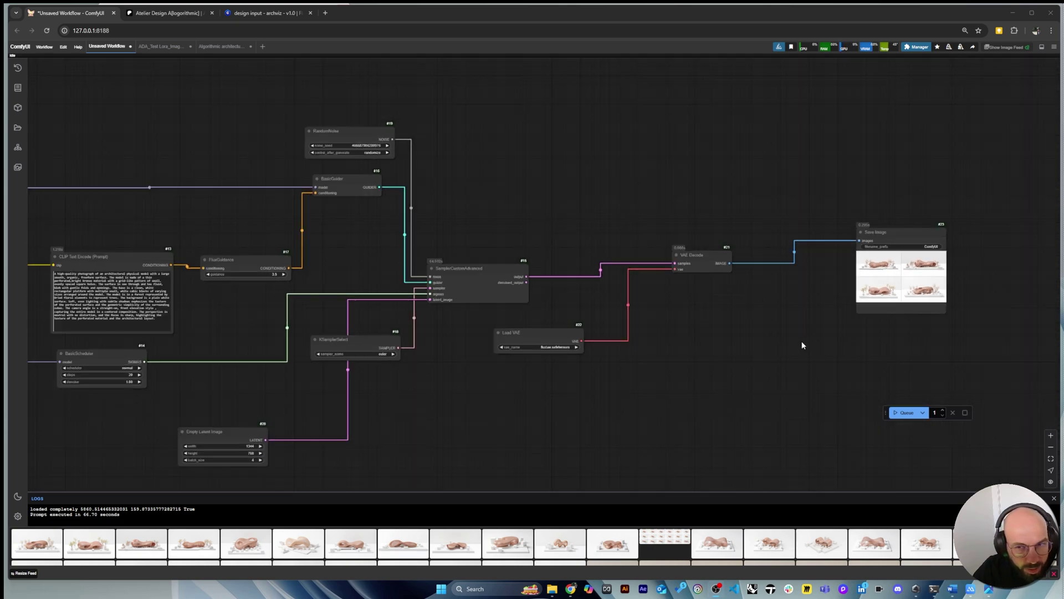
pyautogui.scroll(6, 78, 272)
pyautogui.scroll(8, 78, 272)
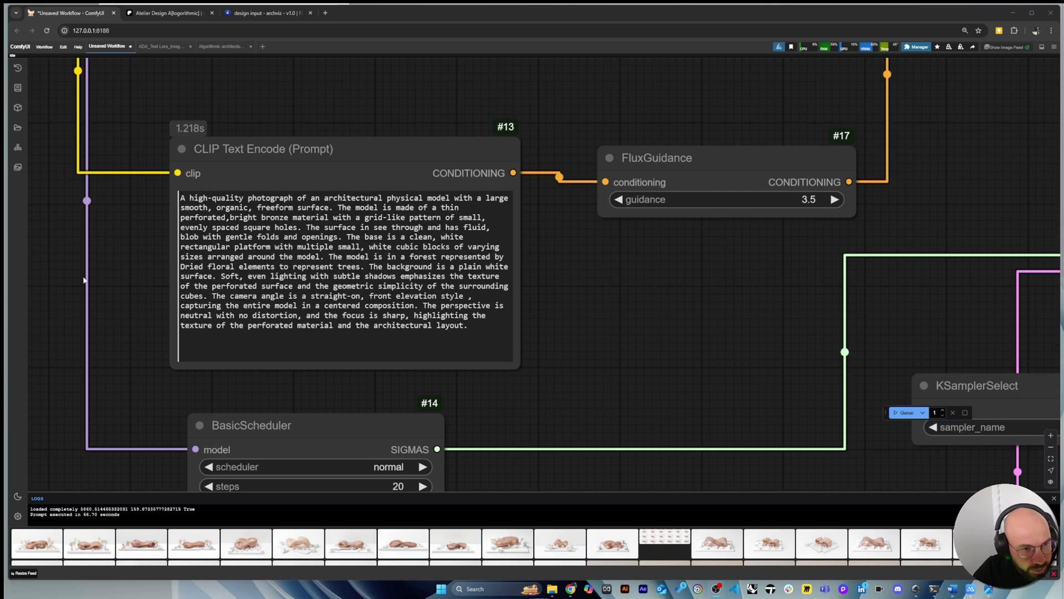
pyautogui.doubleClick(636, 211)
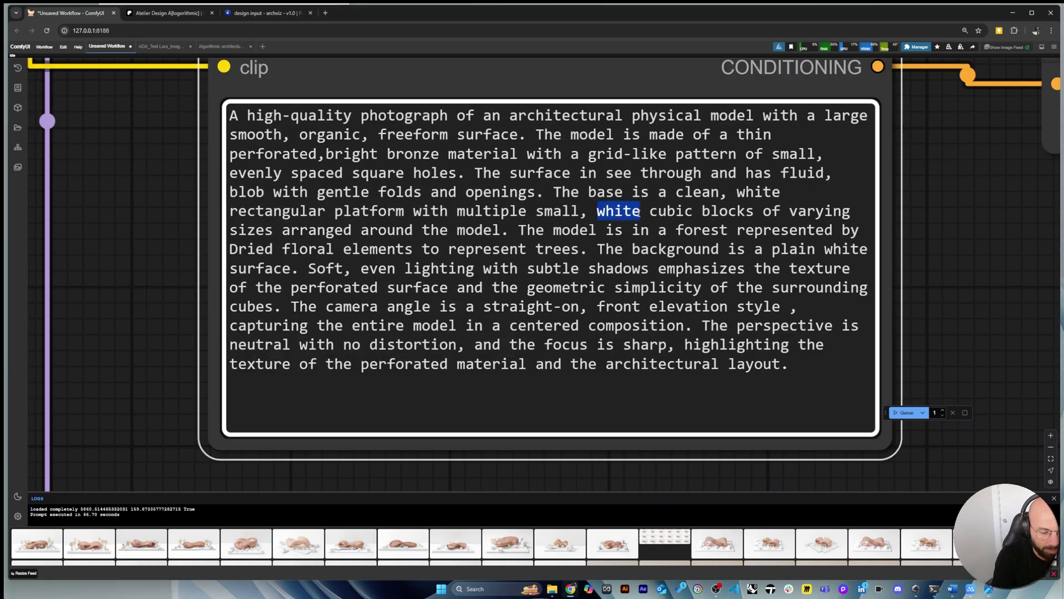
pyautogui.write('black')
pyautogui.scroll(-10, 628, 224)
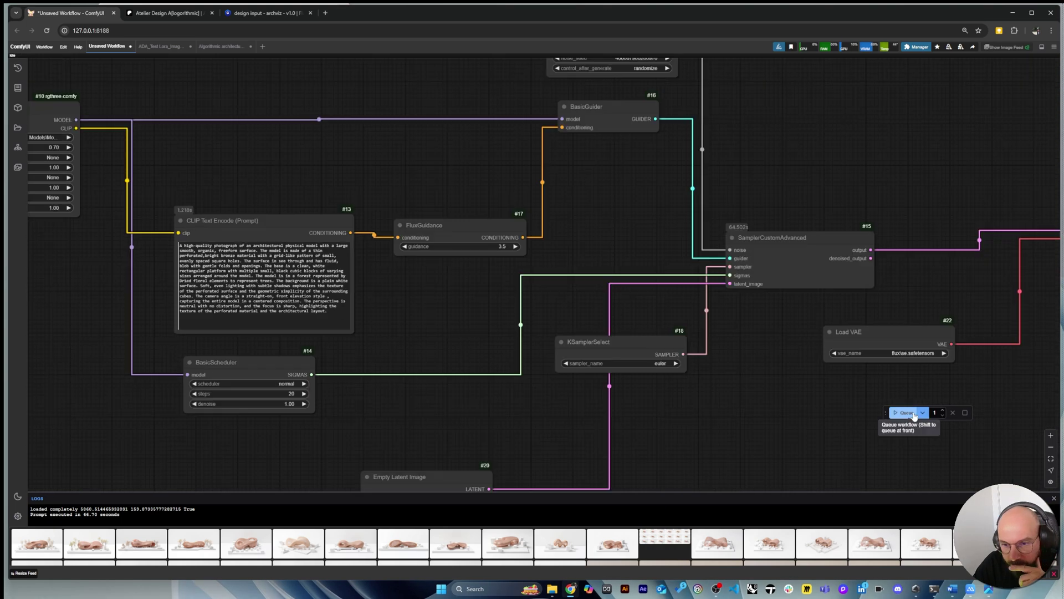
pyautogui.click(906, 412)
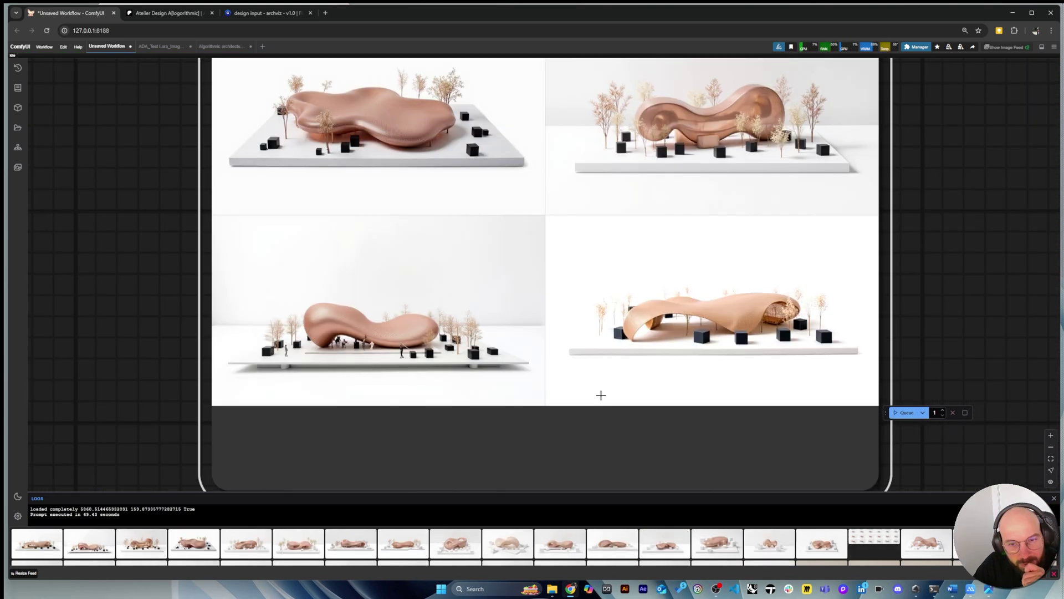
# Examine each of the four black-cube images in the Save Image node, comparing model shapes, trees, camera angles and scale figures
pyautogui.scroll(-2, 601, 394)
pyautogui.scroll(-2, 825, 328)
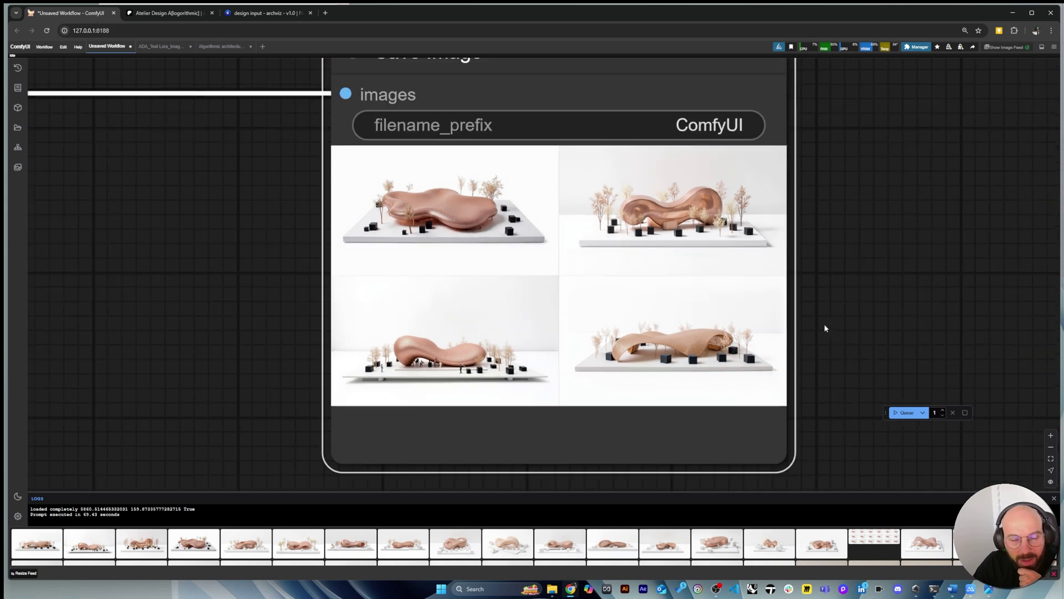
pyautogui.scroll(3, 837, 307)
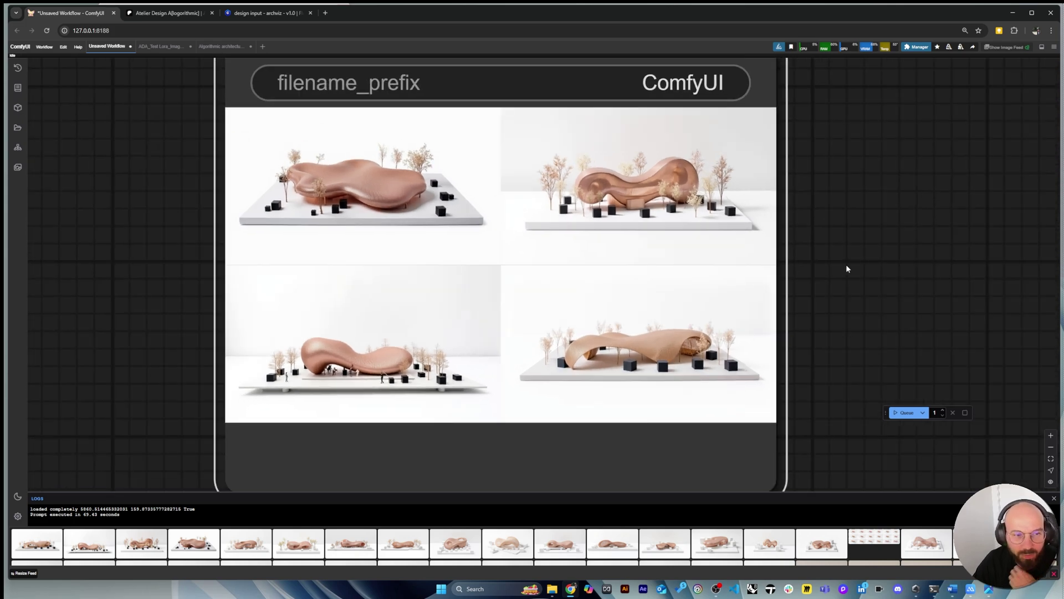
pyautogui.scroll(3, 565, 173)
pyautogui.scroll(2, 926, 227)
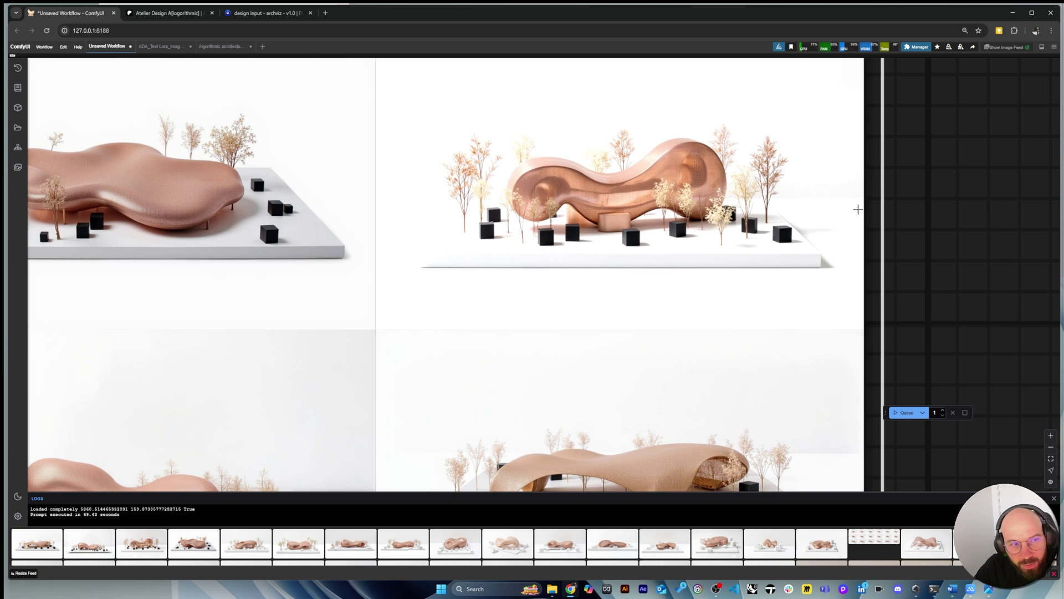
pyautogui.scroll(-2, 858, 209)
pyautogui.scroll(2, 399, 246)
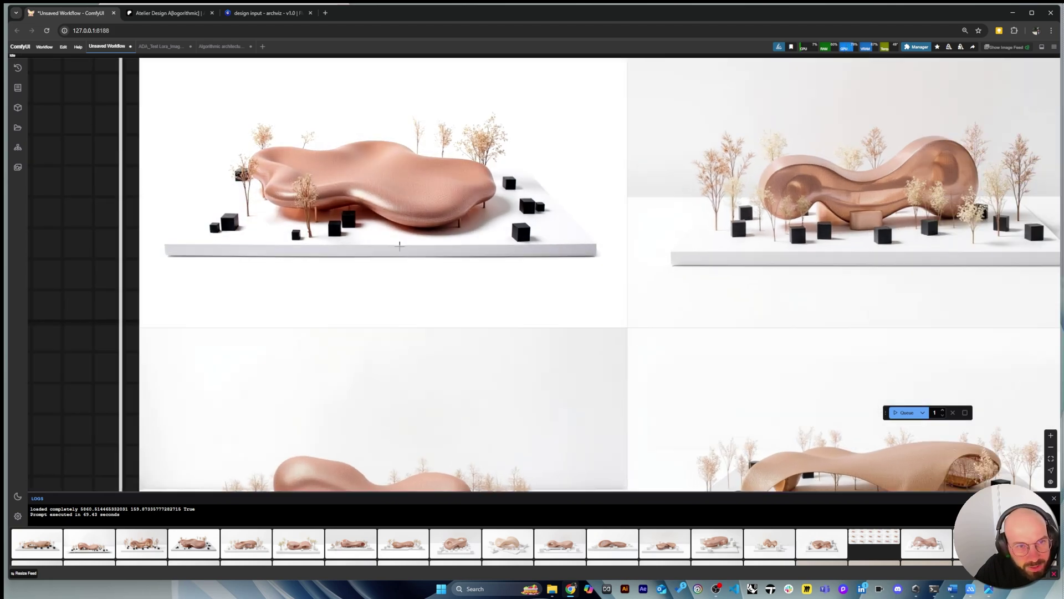
pyautogui.scroll(-3, 400, 246)
pyautogui.scroll(3, 388, 402)
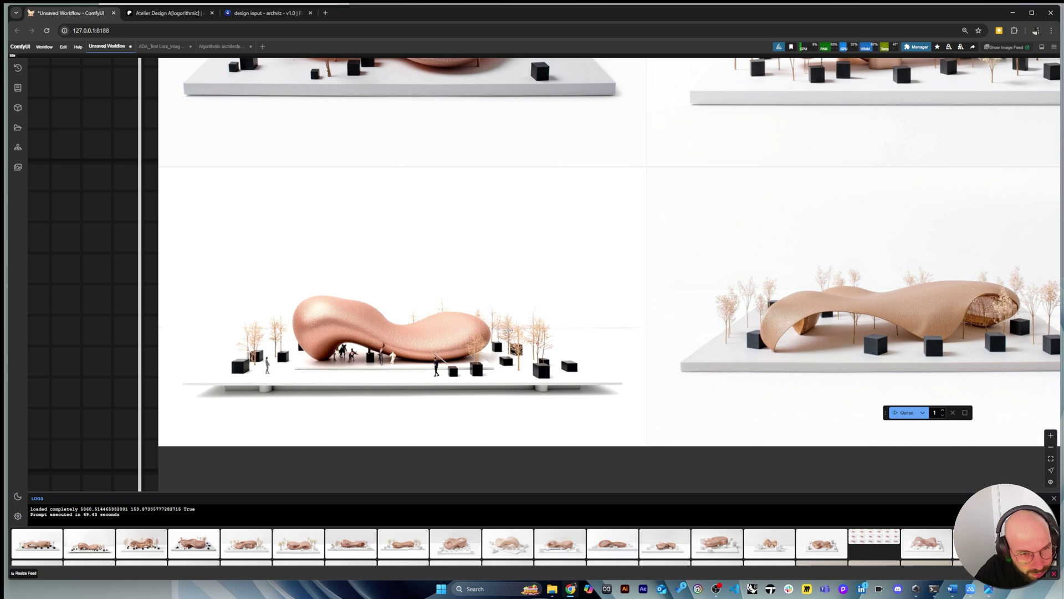
pyautogui.scroll(-1, 266, 336)
pyautogui.scroll(-1, 237, 441)
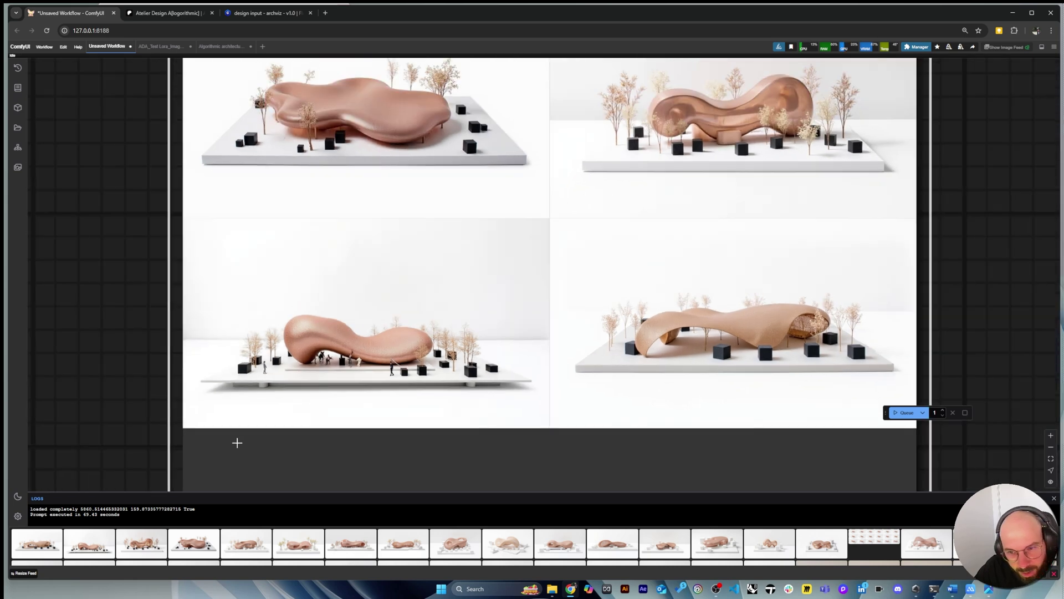
pyautogui.scroll(3, 889, 471)
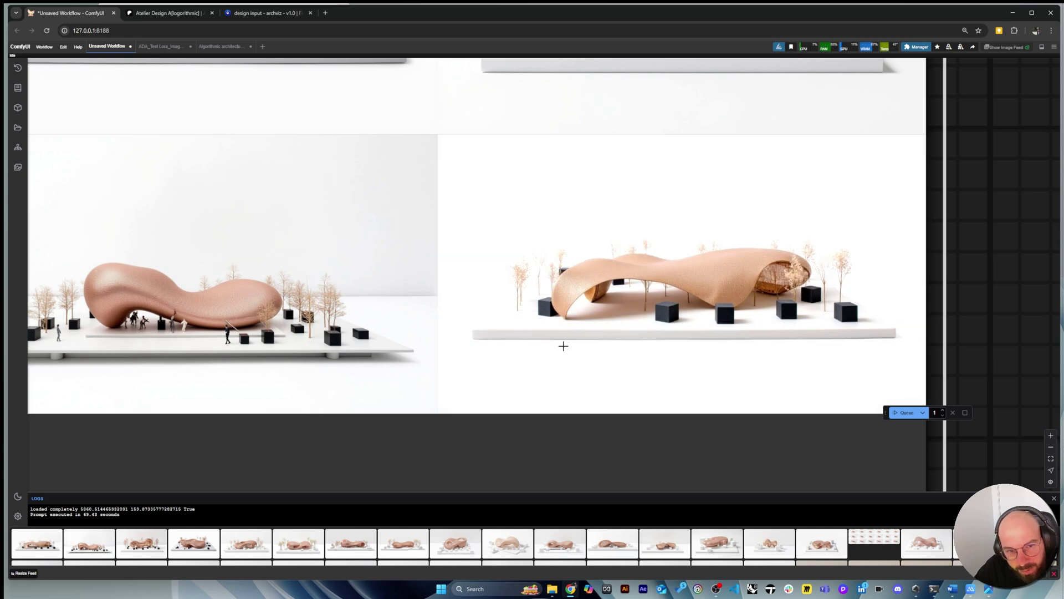
pyautogui.scroll(-3, 928, 331)
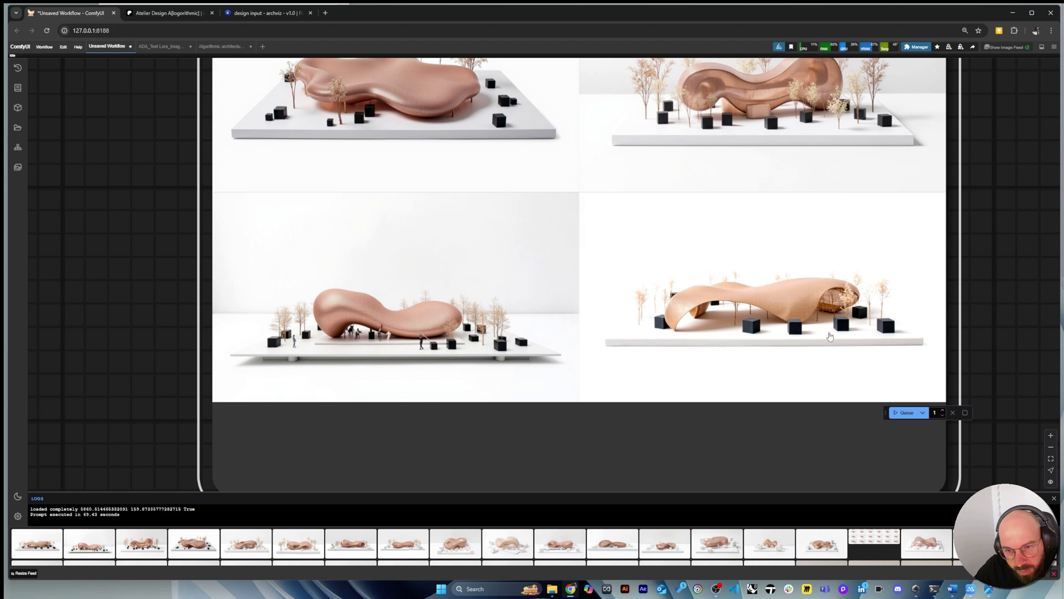
# Describe the base as a clean, "cork" rectangular platform in the CLIP Text Encode prompt and queue the workflow for a new batch
pyautogui.scroll(-2, 1015, 368)
pyautogui.scroll(-8, 1013, 364)
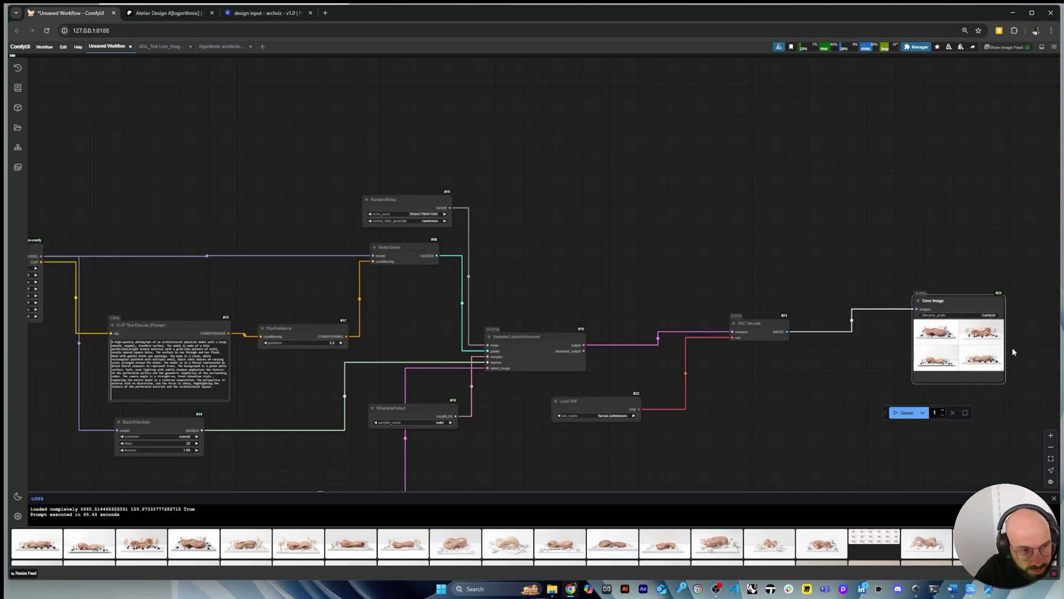
pyautogui.scroll(10, 214, 379)
pyautogui.doubleClick(742, 235)
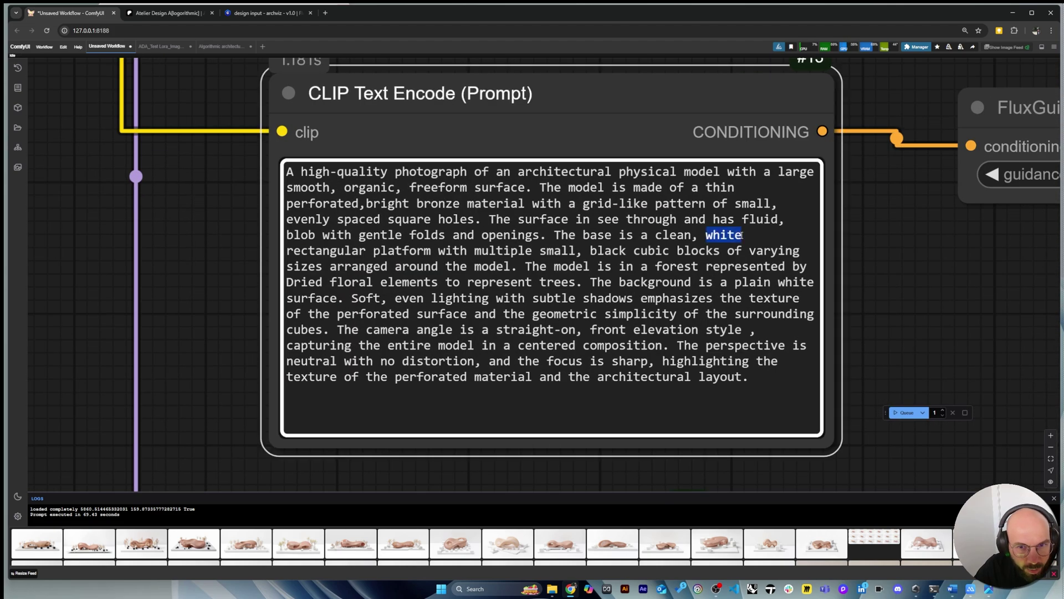
pyautogui.write('cork')
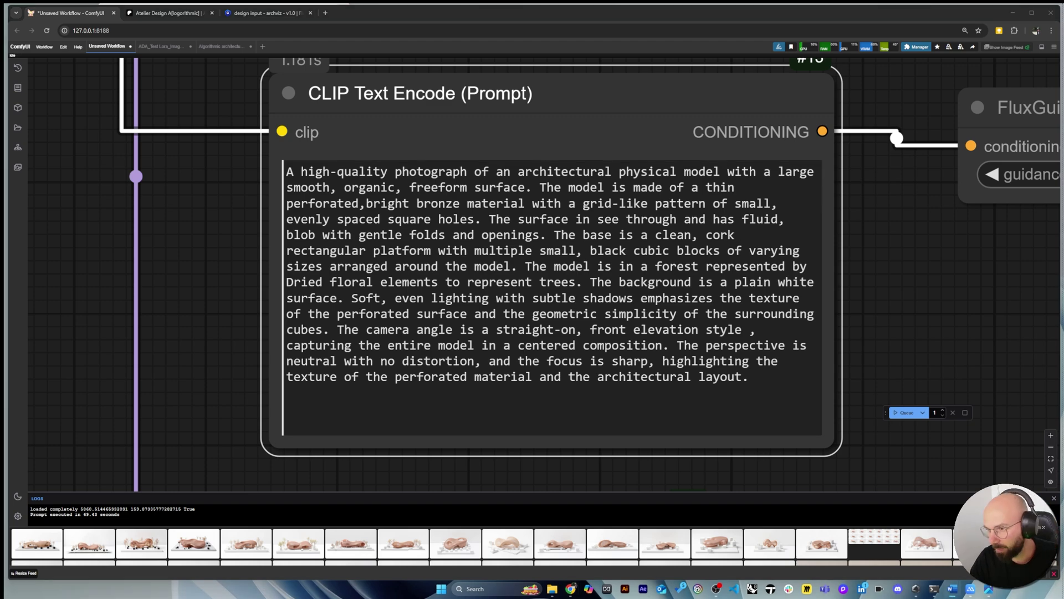
pyautogui.scroll(-5, 241, 279)
# Examine the four cork-base images in the Save Image node, comparing the base material, model forms, trees and black cubes
pyautogui.scroll(10, 642, 270)
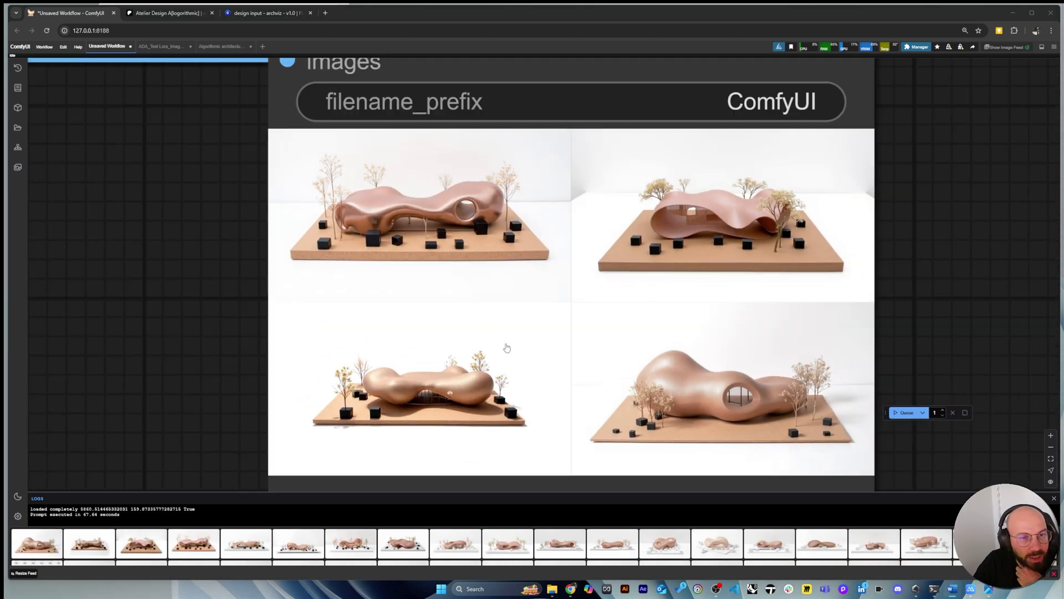
pyautogui.scroll(2, 643, 269)
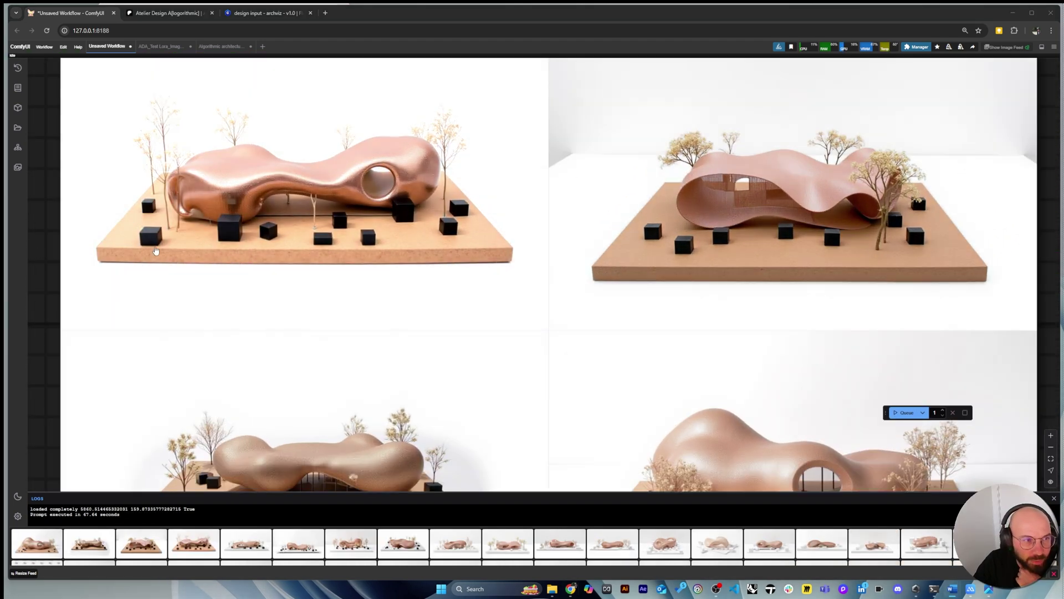
pyautogui.scroll(-3, 252, 249)
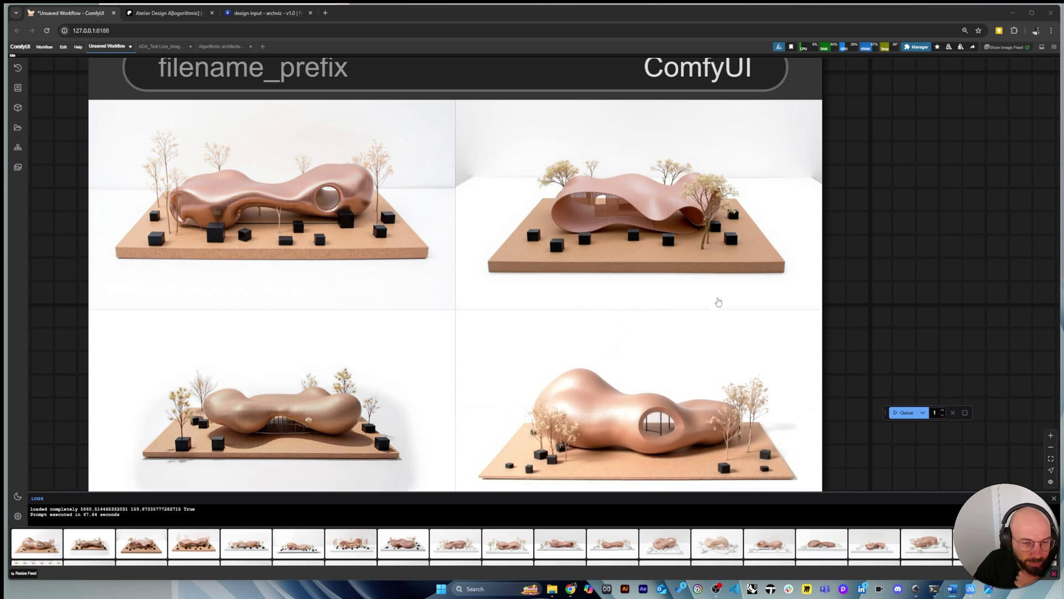
pyautogui.scroll(-2, 579, 452)
pyautogui.scroll(5, 578, 452)
pyautogui.scroll(-3, 739, 414)
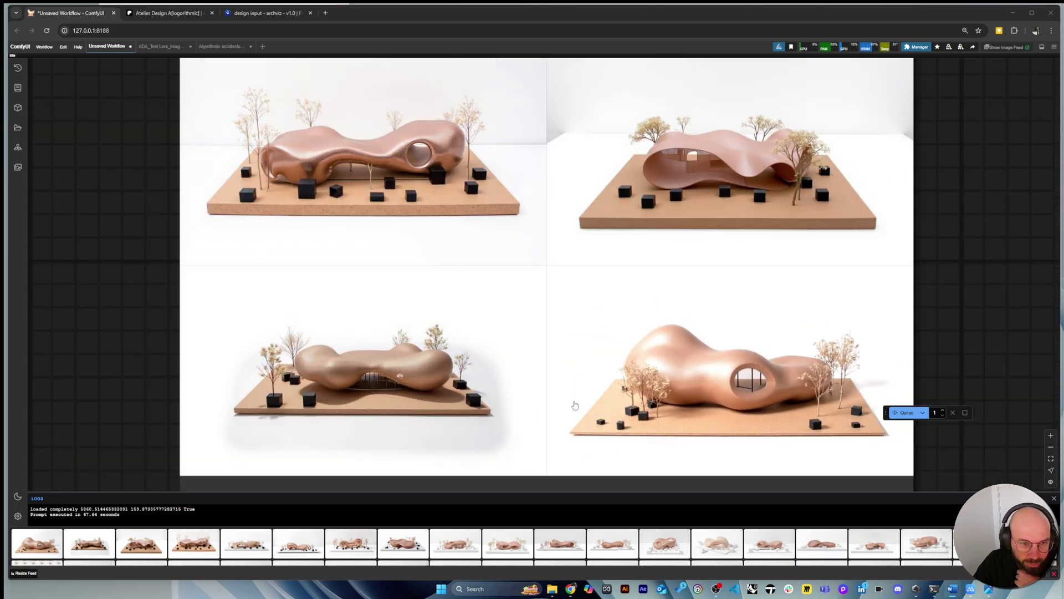
# Review the cork-base batch again up close and as a whole, checking each model's openings, surface finish, cube placement and tree scale
pyautogui.scroll(-2, 910, 329)
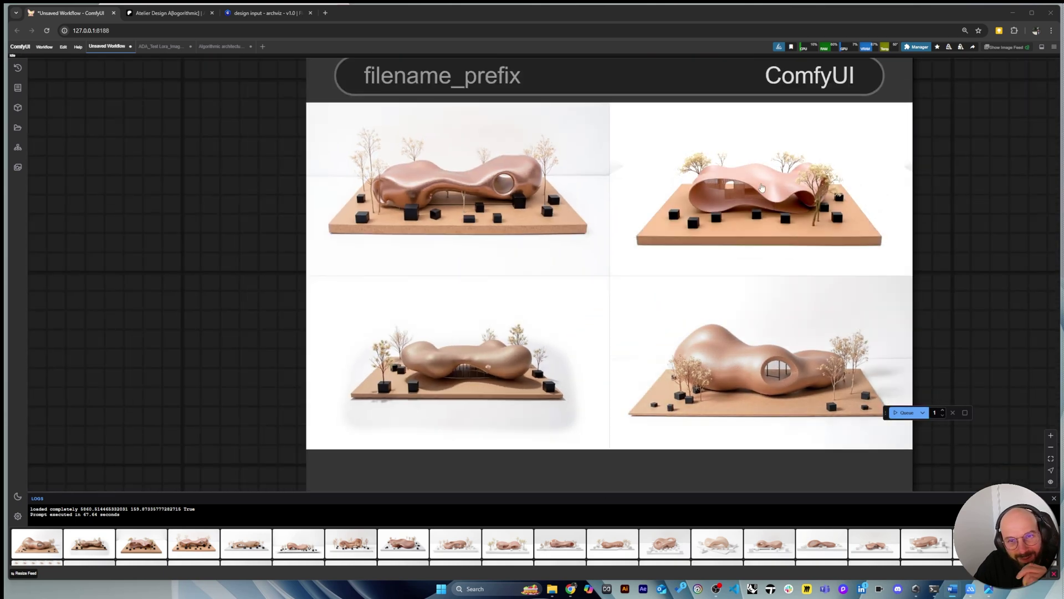
pyautogui.scroll(2, 688, 461)
pyautogui.scroll(3, 774, 406)
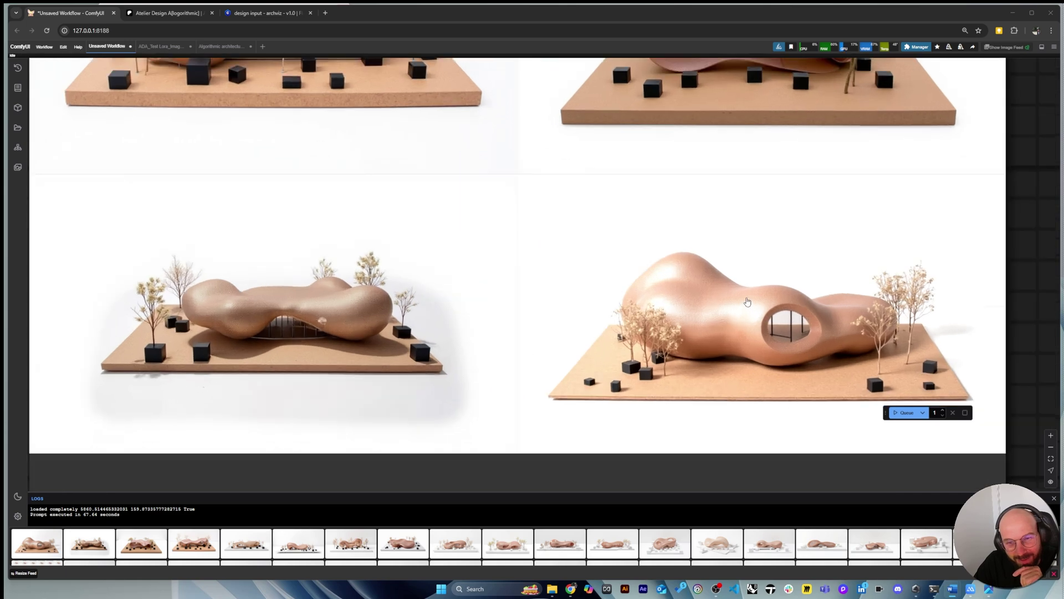
pyautogui.scroll(-2, 796, 368)
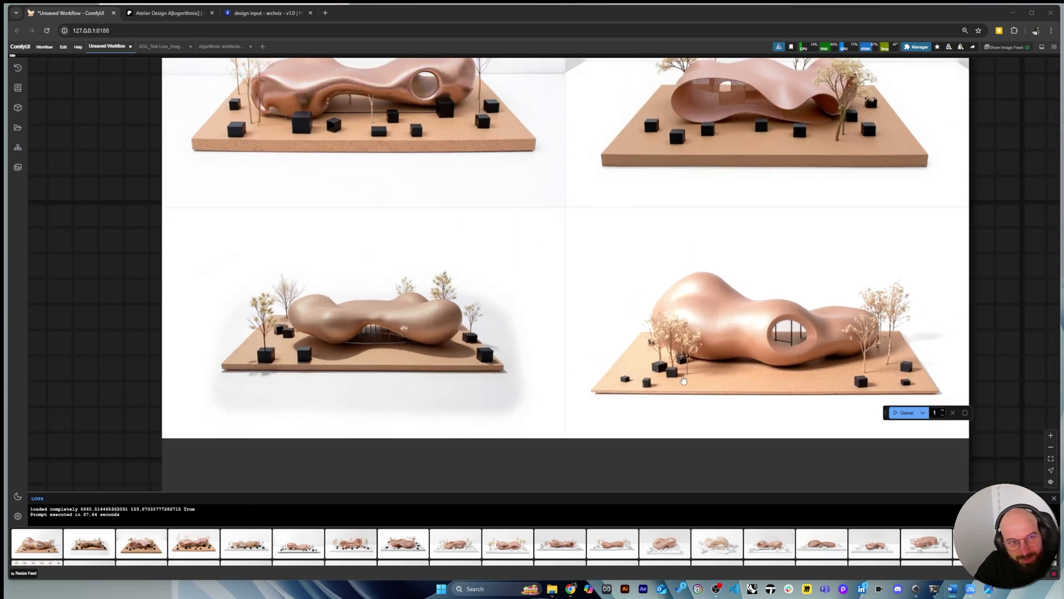
pyautogui.scroll(-2, 683, 380)
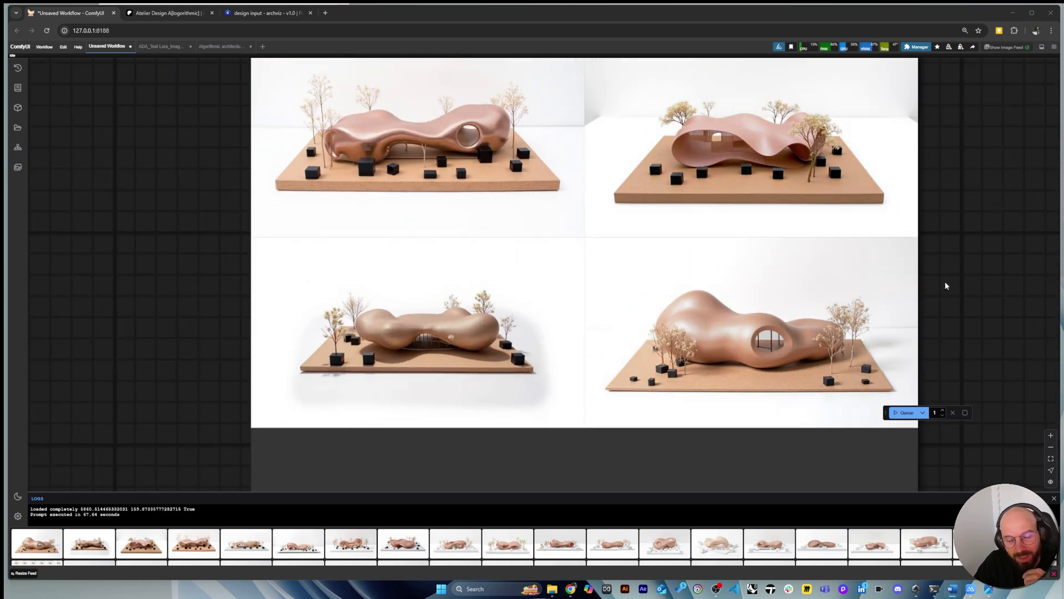
pyautogui.scroll(-2, 945, 285)
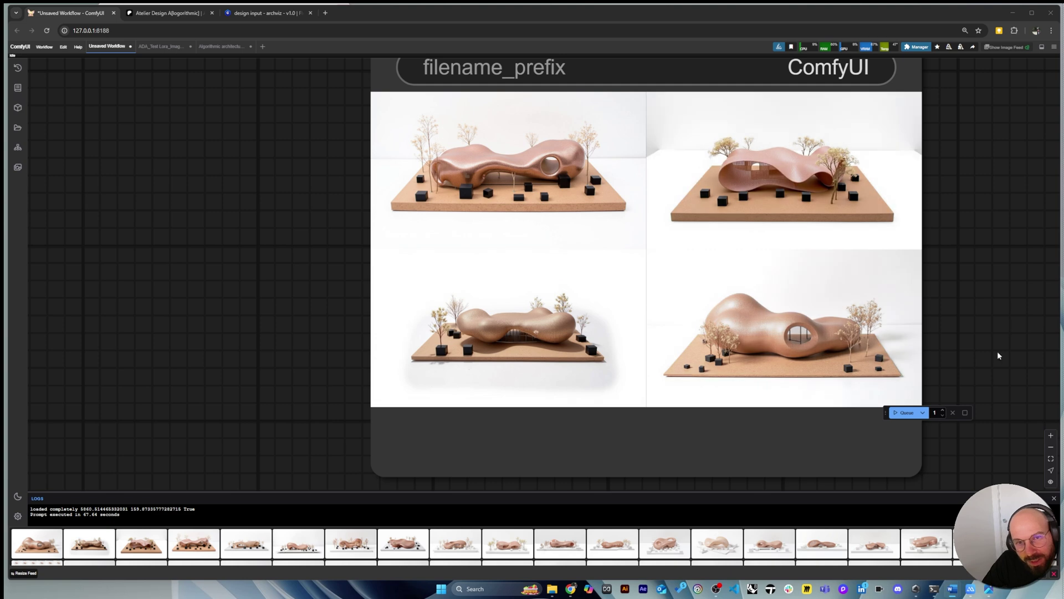
pyautogui.scroll(3, 959, 283)
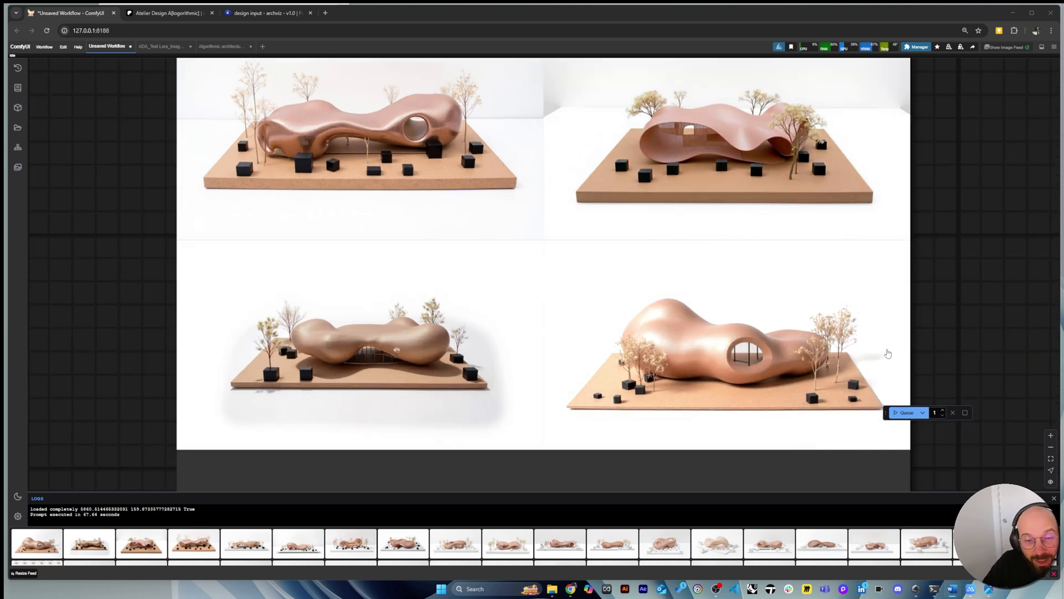
pyautogui.scroll(-2, 907, 321)
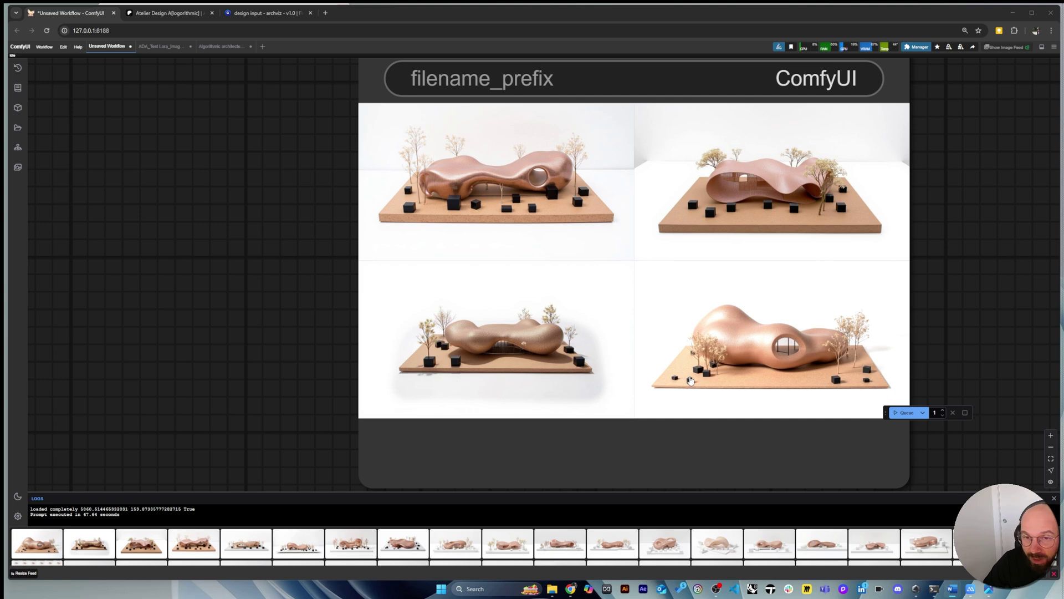
pyautogui.scroll(3, 914, 200)
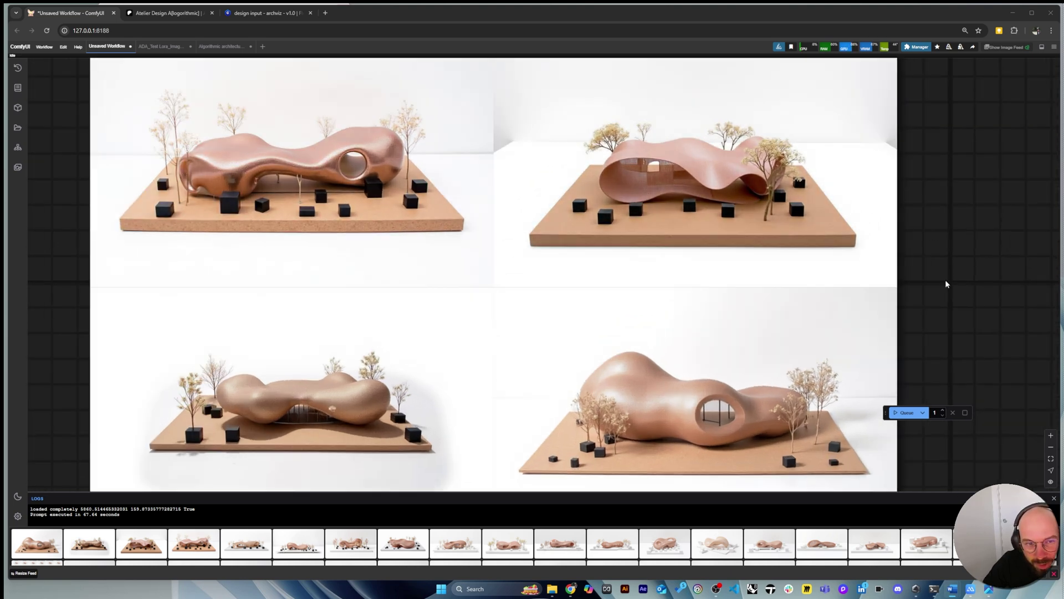
pyautogui.scroll(-2, 947, 281)
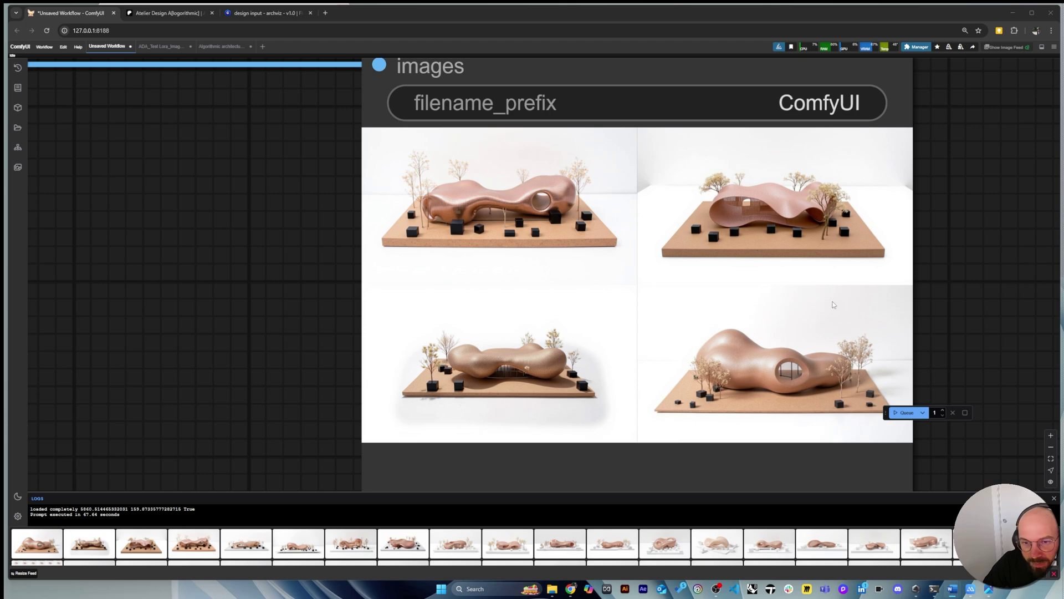
# Replace the freeform bronze description in the CLIP Text Encode prompt with "minimal architecture volume, continous pitch rooves and facade with same material made out of stone and timber lattrice"
pyautogui.scroll(-15, 967, 300)
pyautogui.scroll(-3, 980, 315)
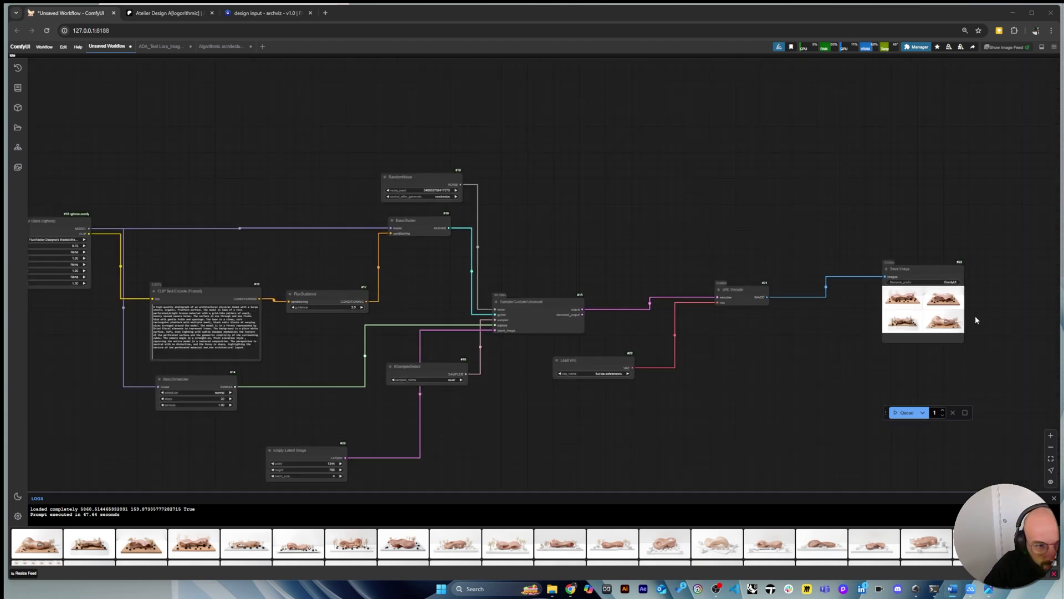
pyautogui.scroll(9, 972, 281)
pyautogui.scroll(-7, 976, 281)
pyautogui.scroll(5, 273, 291)
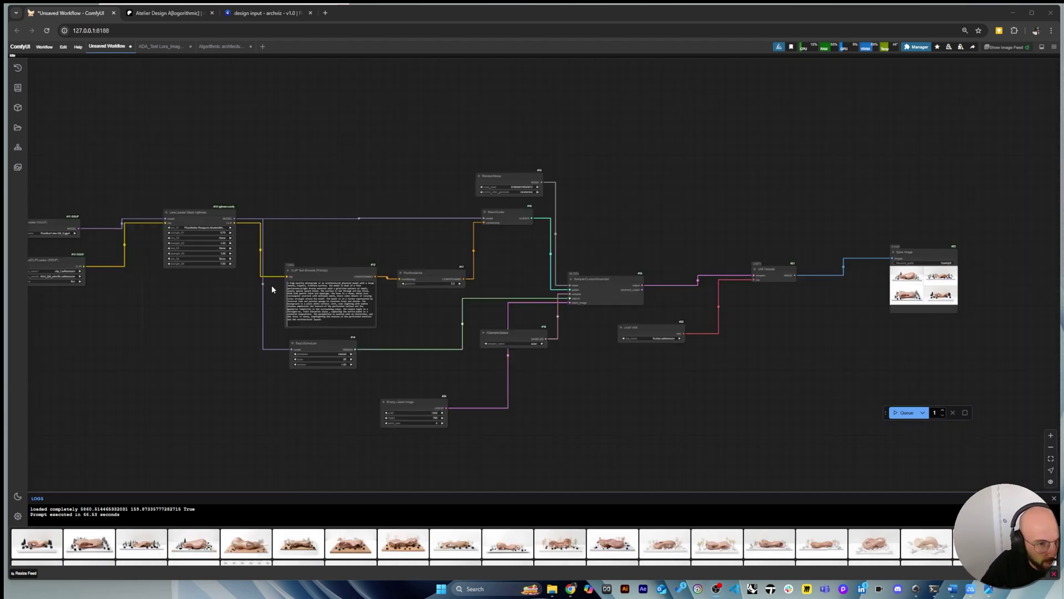
pyautogui.scroll(5, 281, 312)
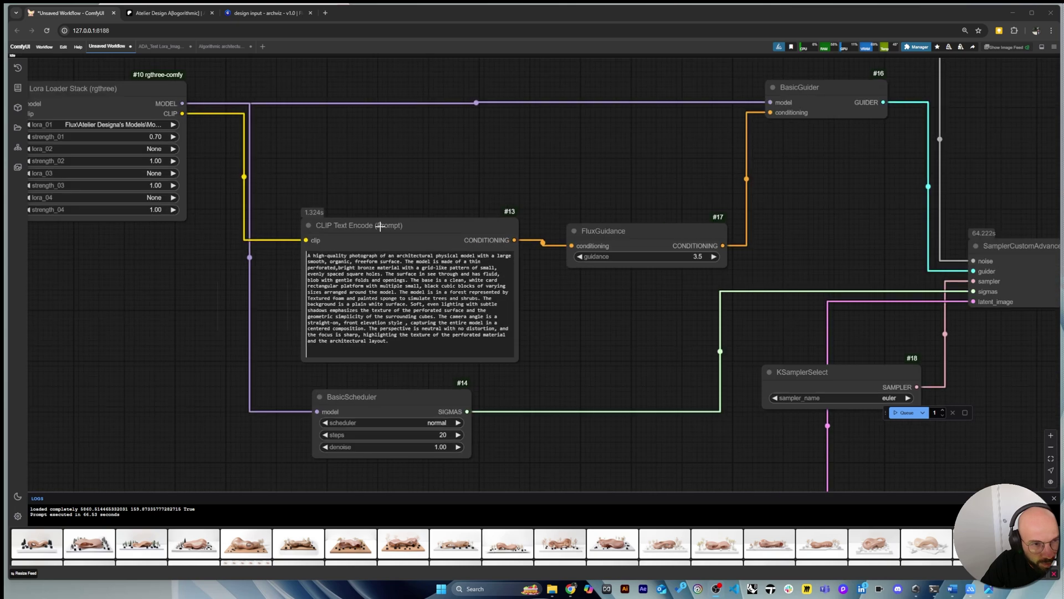
pyautogui.scroll(1, 225, 383)
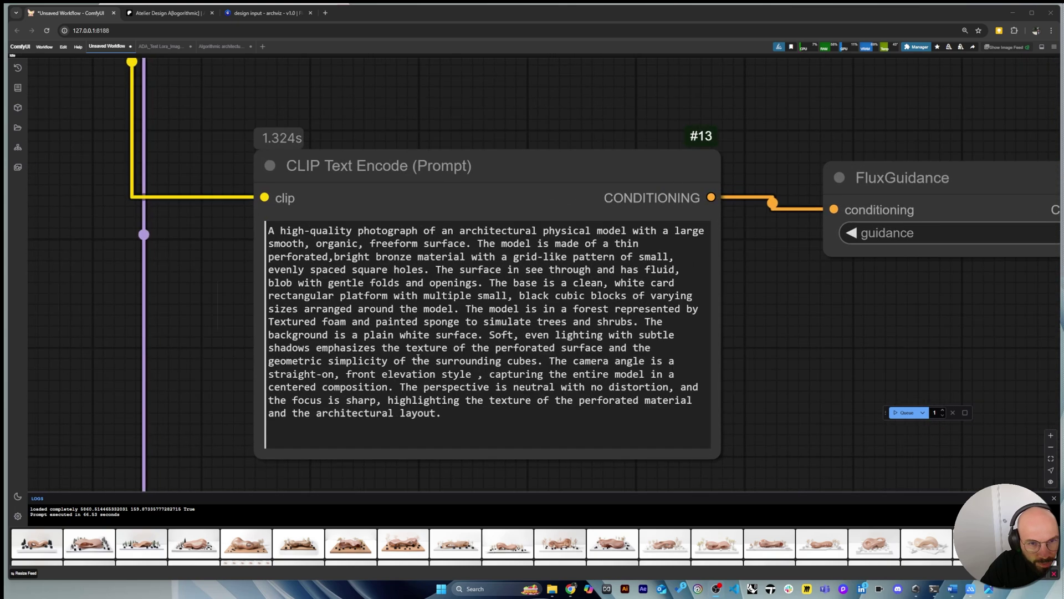
pyautogui.click(415, 244)
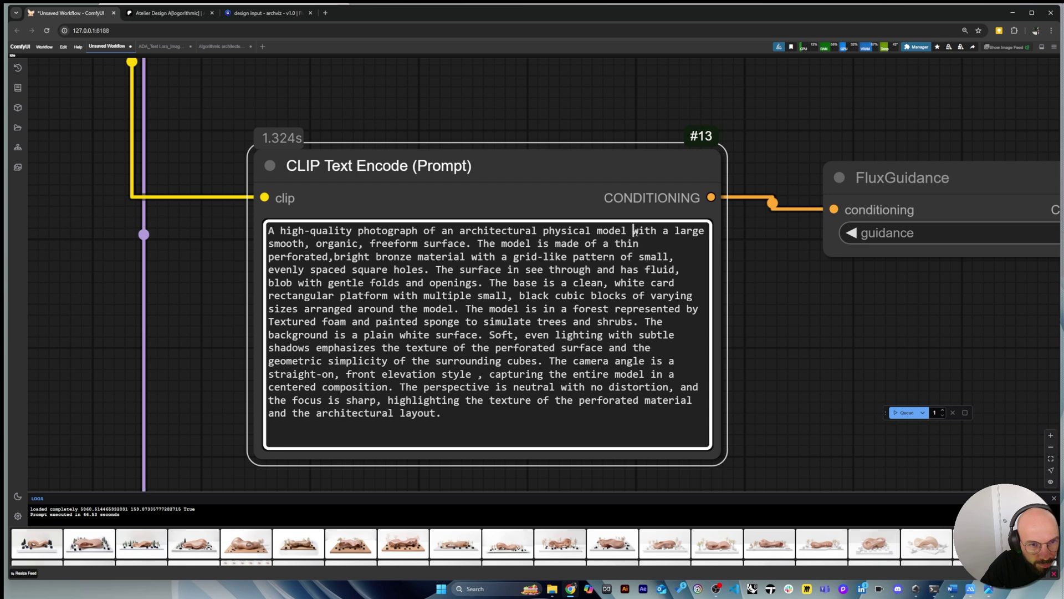
pyautogui.moveTo(632, 230); pyautogui.dragTo(474, 282)
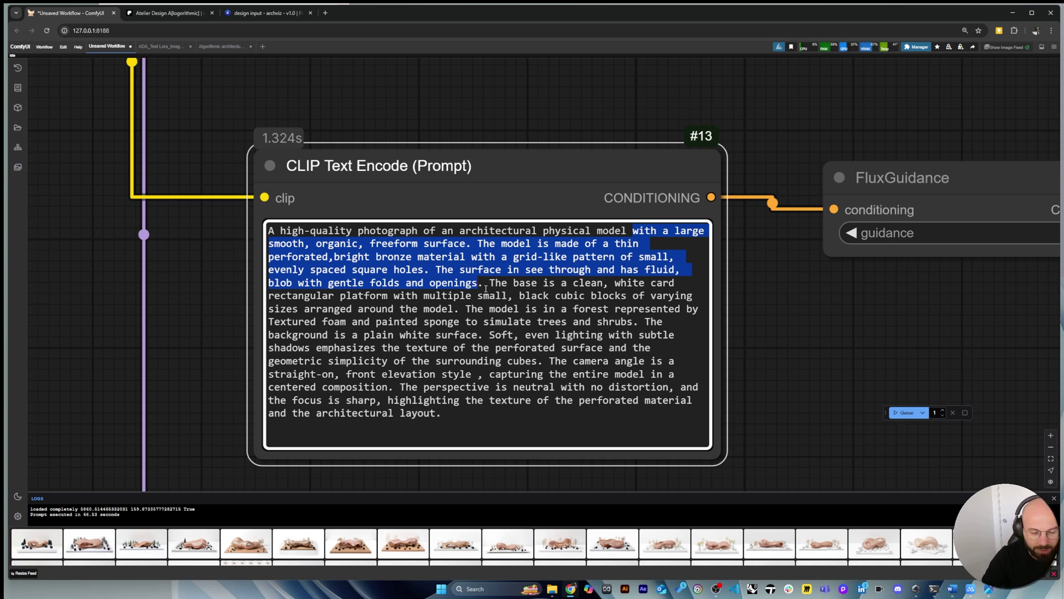
pyautogui.press('BackSpace')
pyautogui.write('minimal architecture volume, continous pitch ')
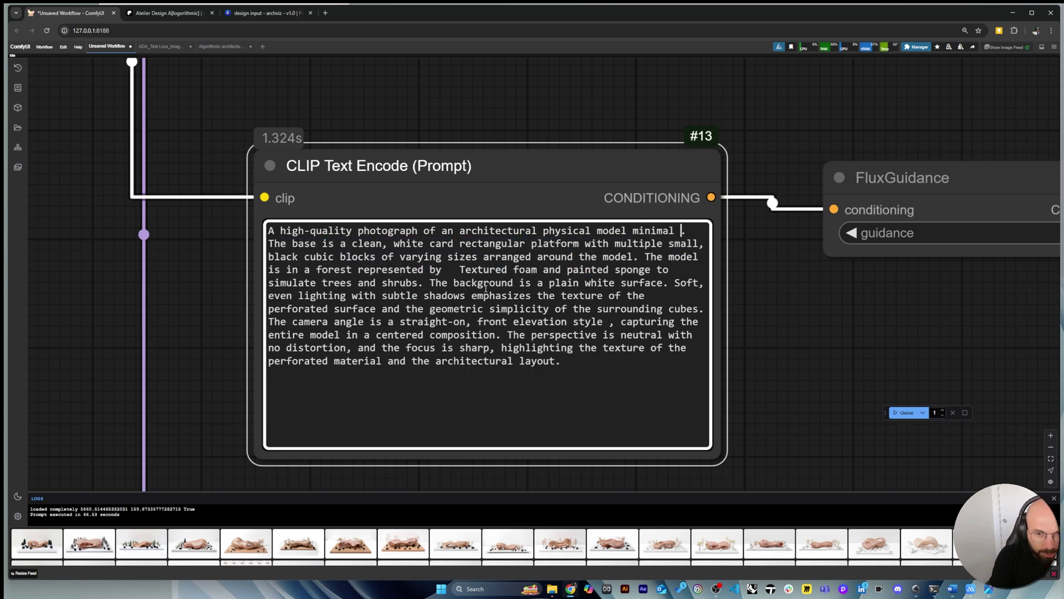
pyautogui.write('rooves and facade with same material made out of stone and timbe')
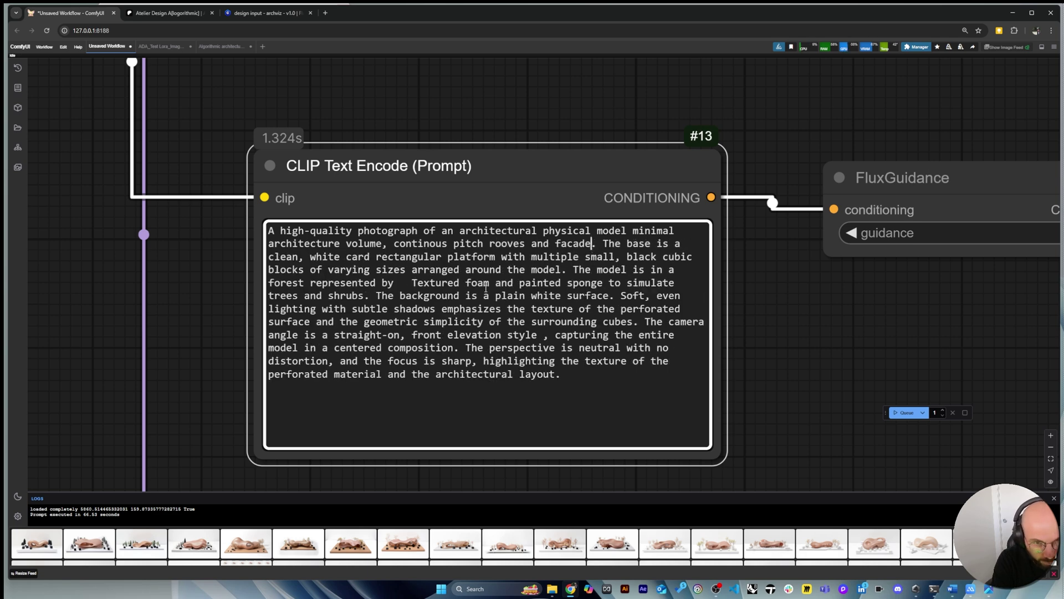
pyautogui.write('r lattrice . The base is a clean, white card')
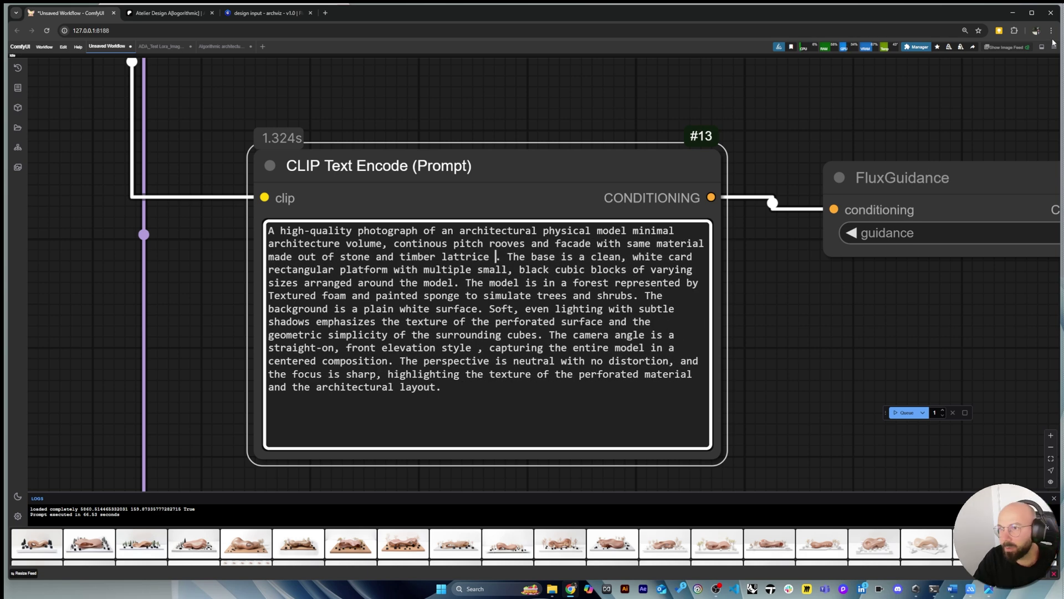
# Correct "lattrice" to "lattice" in the prompt and replace the black cubic blocks phrase with "engraved pathways"
pyautogui.click(444, 309)
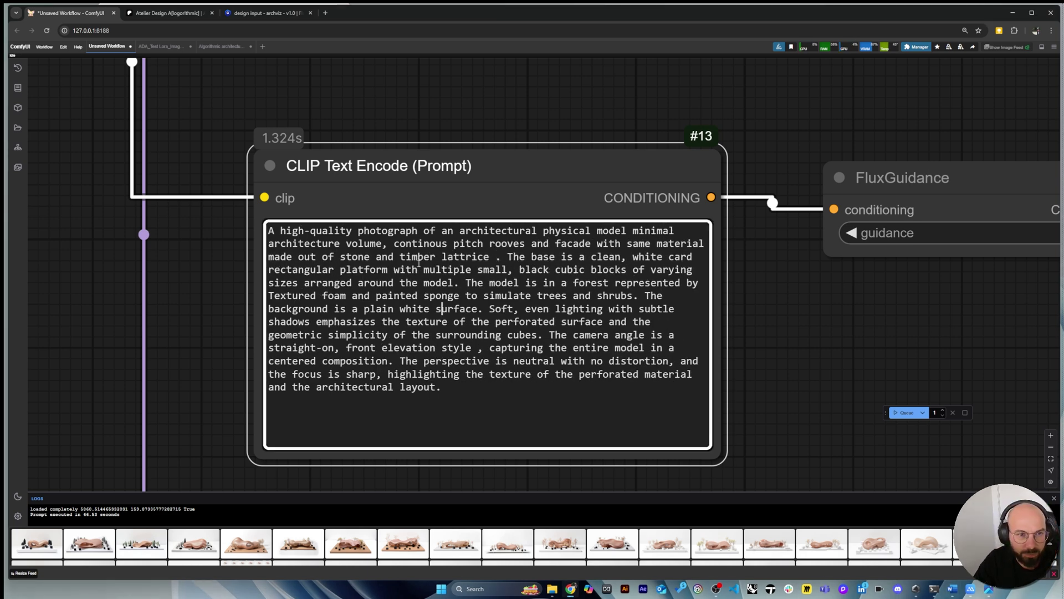
pyautogui.click(475, 256)
pyautogui.press('BackSpace')
pyautogui.moveTo(424, 270); pyautogui.dragTo(454, 282)
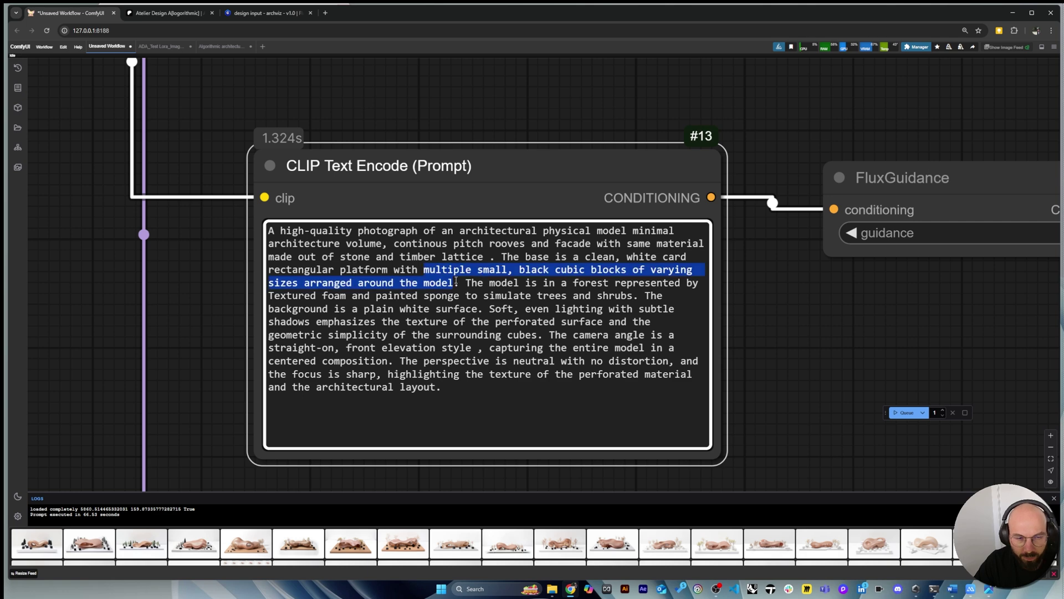
pyautogui.write('engraved pathways')
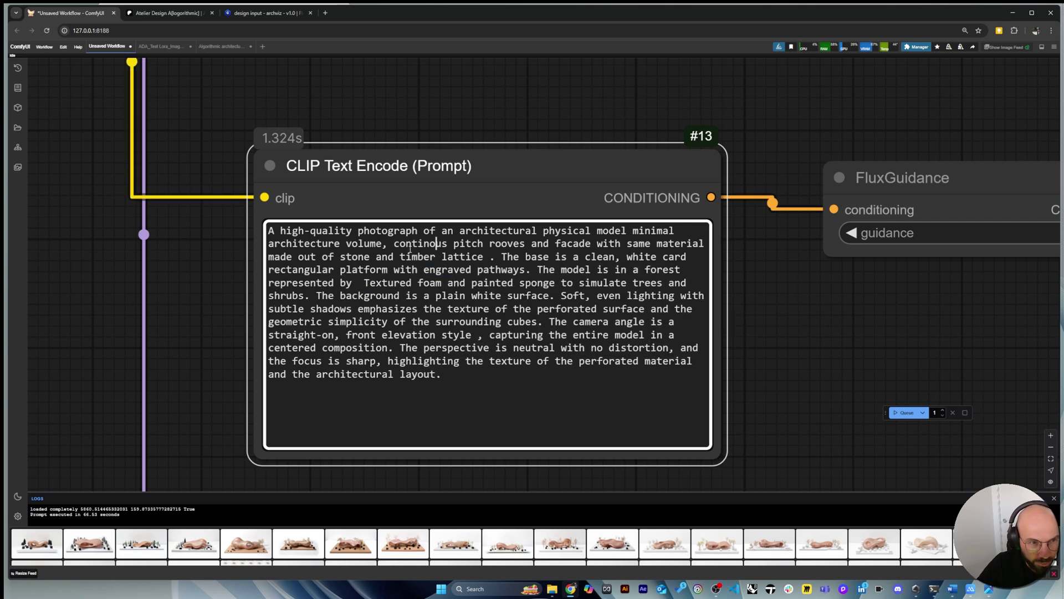
# Reword the prompt's opening to "of a few minimal architecture volume, with same material continously accross pitch rooves and facade"
pyautogui.click(628, 230)
pyautogui.write('of a few')
pyautogui.hotkey('ctrl', 'Right')
pyautogui.hotkey('ctrl', 'Right')
pyautogui.hotkey('ctrl', 'Right')
pyautogui.write('with ')
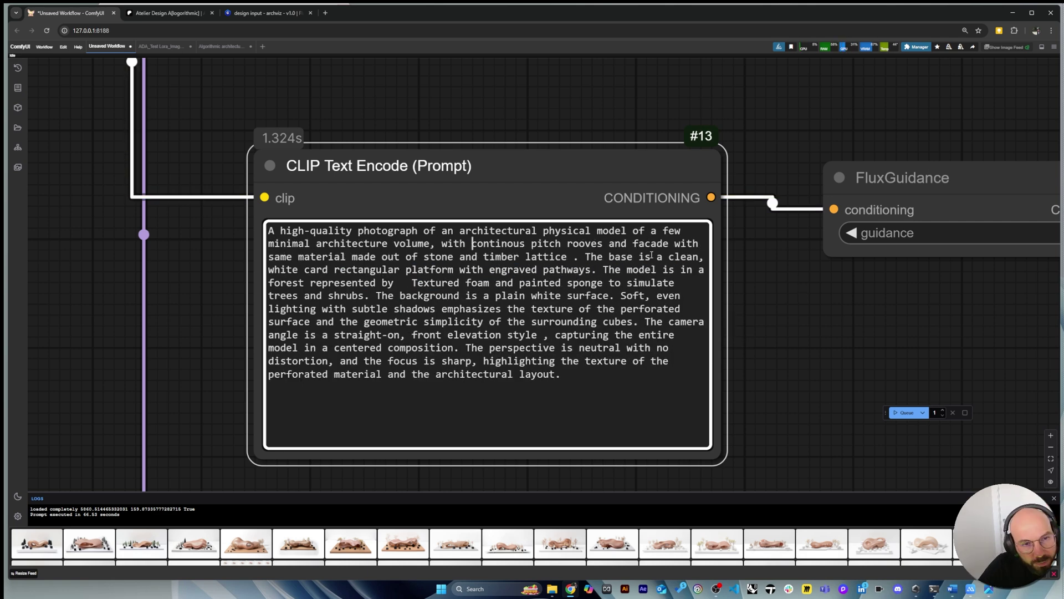
pyautogui.write('same material')
pyautogui.hotkey('ctrl', 'Right')
pyautogui.press('Left')
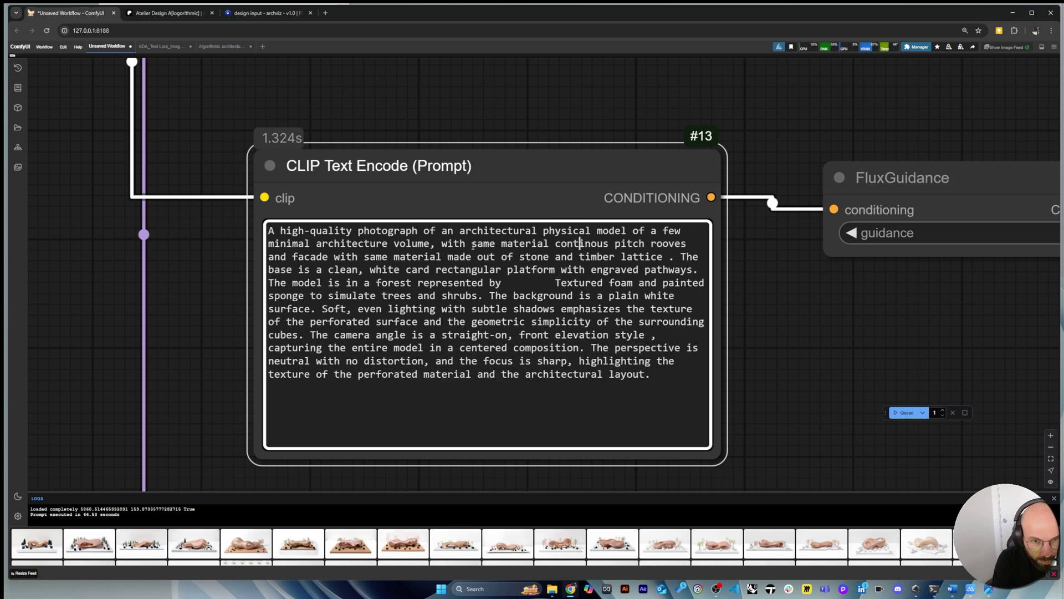
pyautogui.write('ly accross')
# Turn the material wording after "facade" into its own sentence: "Some volume are made out of stone and some are made of timber lattice."
pyautogui.hotkey('ctrl', 'Right')
pyautogui.hotkey('ctrl', 'Right')
pyautogui.hotkey('ctrl', 'Right')
pyautogui.hotkey('ctrl', 'Right')
pyautogui.press('Left')
pyautogui.write('. Some volume')
pyautogui.hotkey('ctrl', 'Delete')
pyautogui.hotkey('ctrl', 'Delete')
pyautogui.hotkey('ctrl', 'Delete')
pyautogui.write('are')
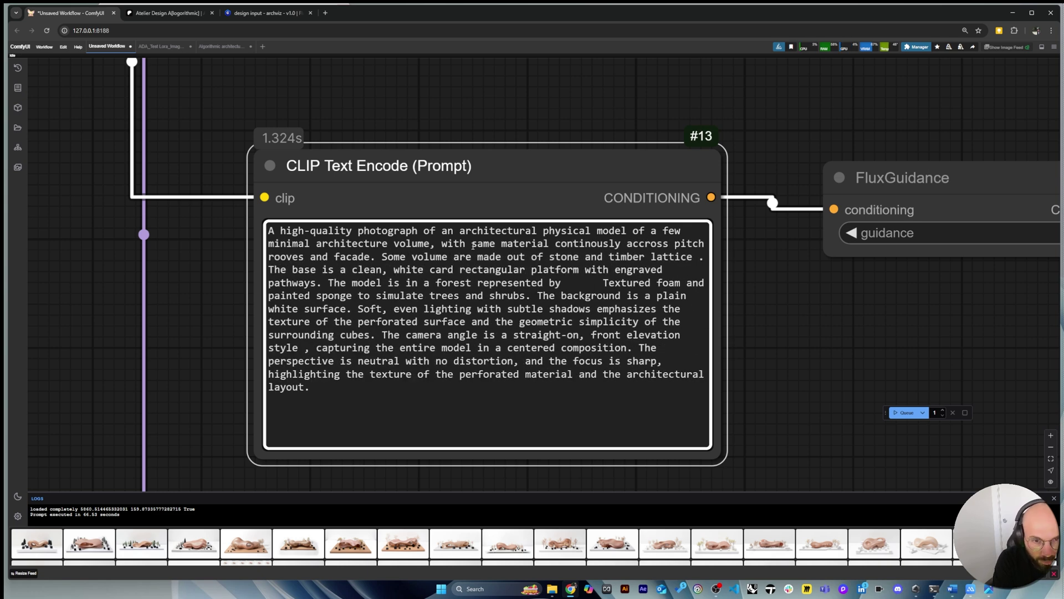
pyautogui.hotkey('ctrl', 'Right')
pyautogui.hotkey('ctrl', 'Right')
pyautogui.hotkey('ctrl', 'Right')
pyautogui.hotkey('ctrl', 'Right')
pyautogui.hotkey('ctrl', 'Right')
pyautogui.hotkey('ctrl', 'Right')
pyautogui.write('some are made of')
pyautogui.hotkey('ctrl', 'Right')
pyautogui.hotkey('ctrl', 'Right')
pyautogui.press('BackSpace')
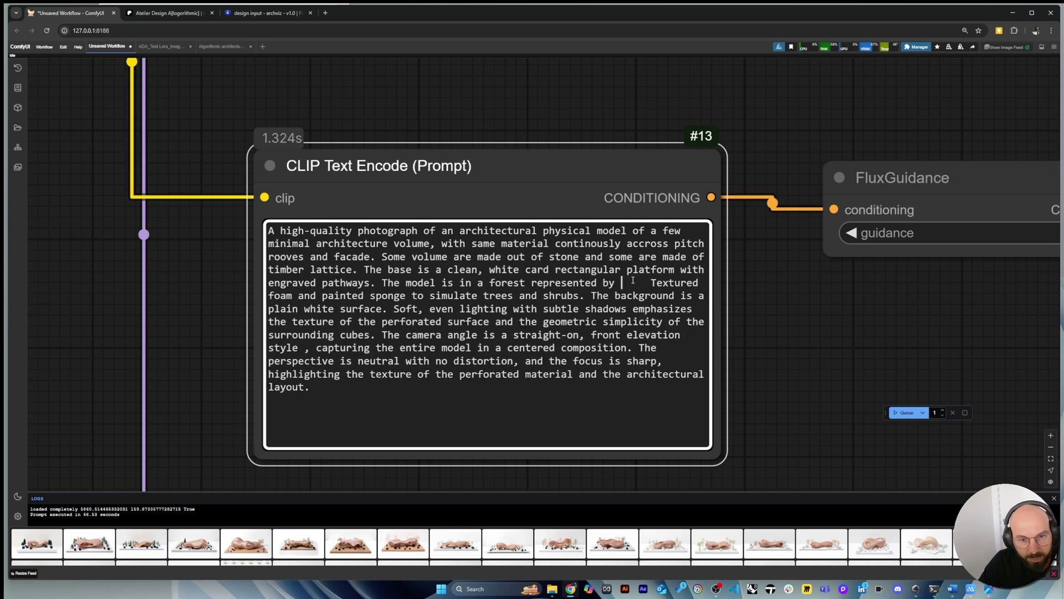
# Change the forest's representation from textured foam and painted sponge to "dried plants" in the prompt and queue the workflow for a new batch
pyautogui.press('Down')
pyautogui.press('Down')
pyautogui.press('Home')
pyautogui.press('BackSpace')
pyautogui.hotkey('ctrl', 'shift', 'Right')
pyautogui.hotkey('ctrl', 'shift', 'Right')
pyautogui.hotkey('ctrl', 'shift', 'Right')
pyautogui.hotkey('ctrl', 'shift', 'Right')
pyautogui.hotkey('ctrl', 'shift', 'Right')
pyautogui.hotkey('ctrl', 'shift', 'Right')
pyautogui.hotkey('ctrl', 'shift', 'Right')
pyautogui.hotkey('ctrl', 'shift', 'Right')
pyautogui.hotkey('ctrl', 'shift', 'Right')
pyautogui.hotkey('ctrl', 'shift', 'Right')
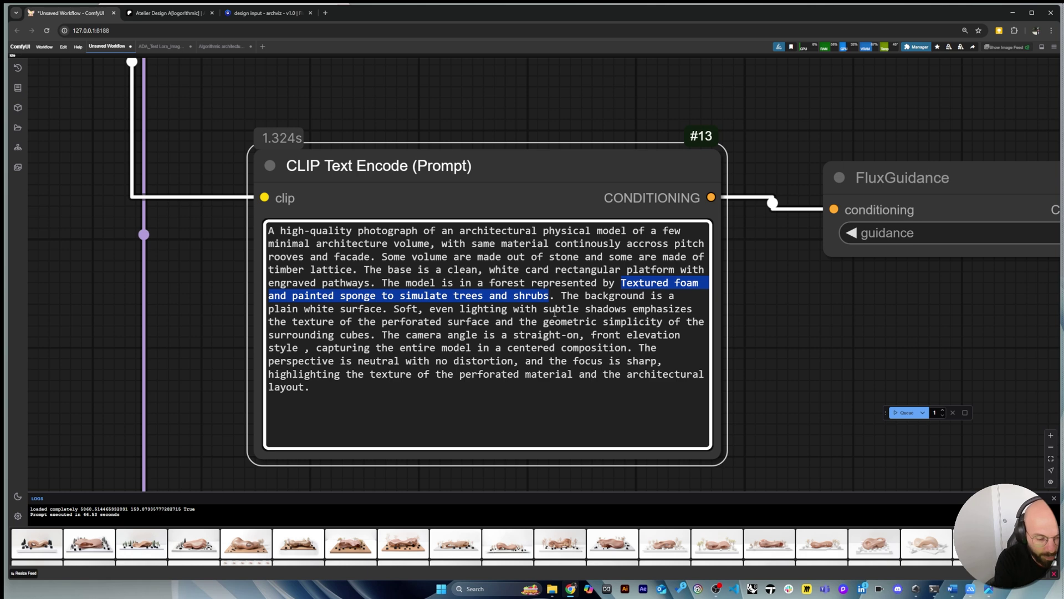
pyautogui.write('dried')
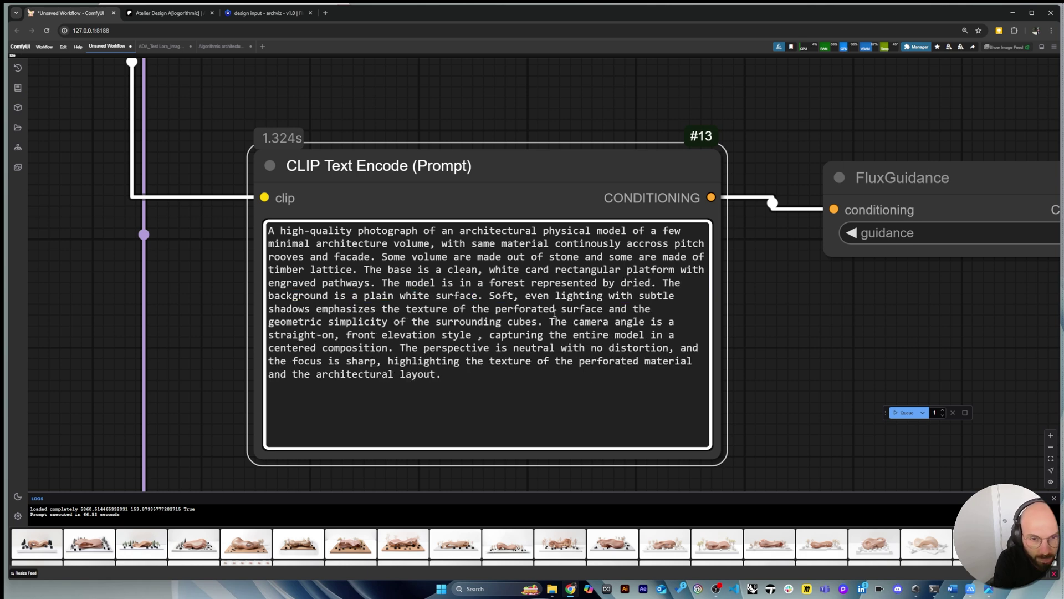
pyautogui.write(' plants')
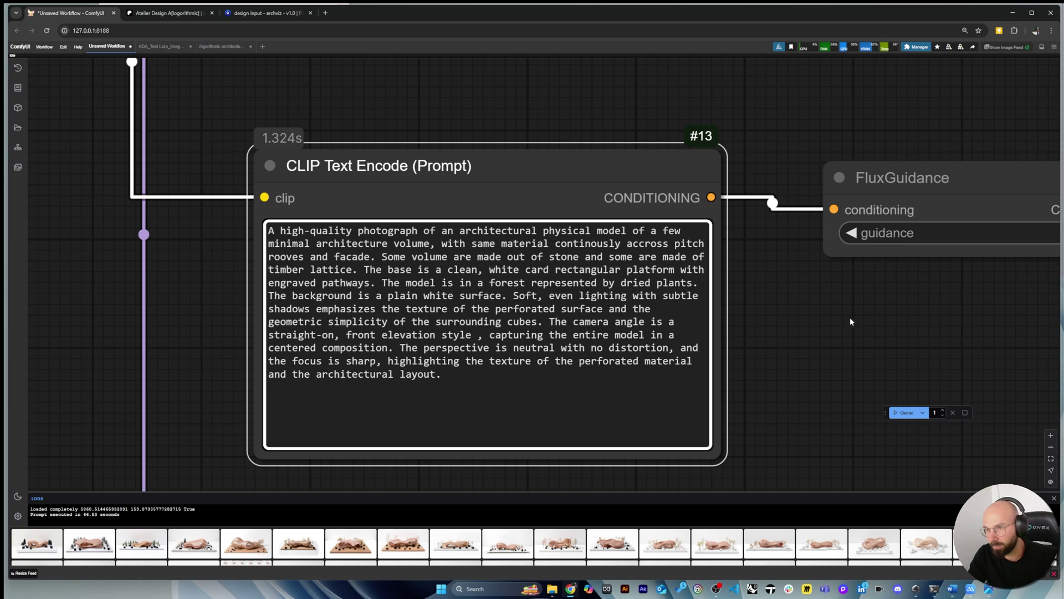
pyautogui.click(790, 372)
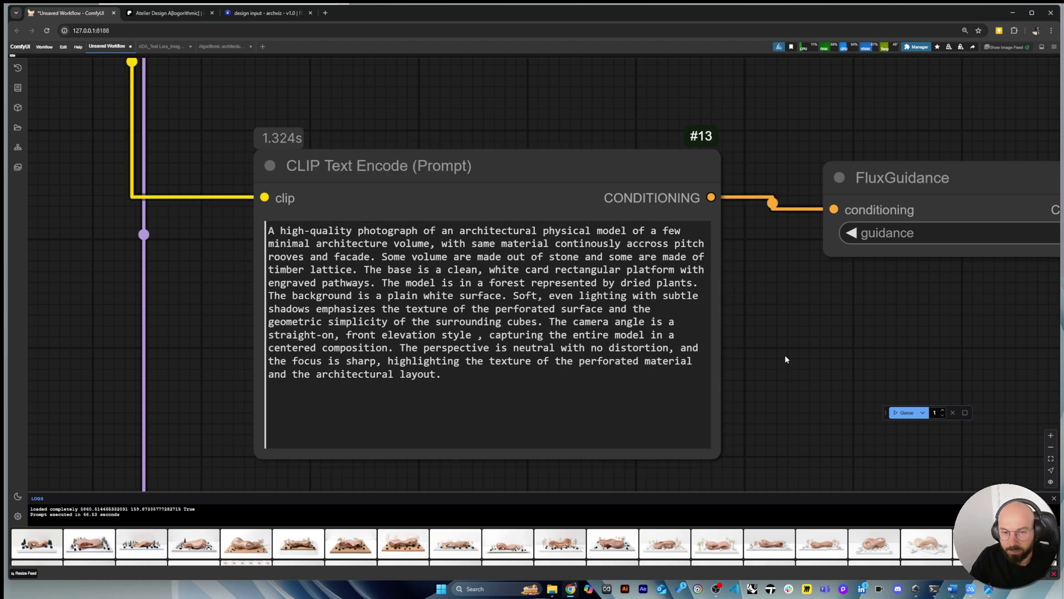
pyautogui.click(907, 413)
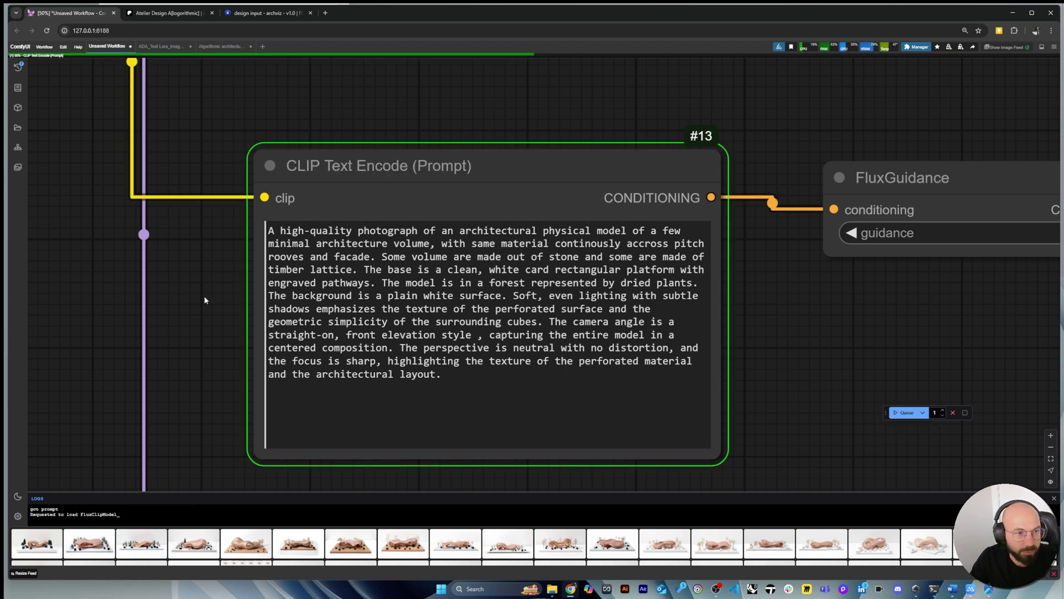
# Examine the newly generated batch of stone and timber models in the Save Image node, focusing on the first image
pyautogui.scroll(-10, 203, 300)
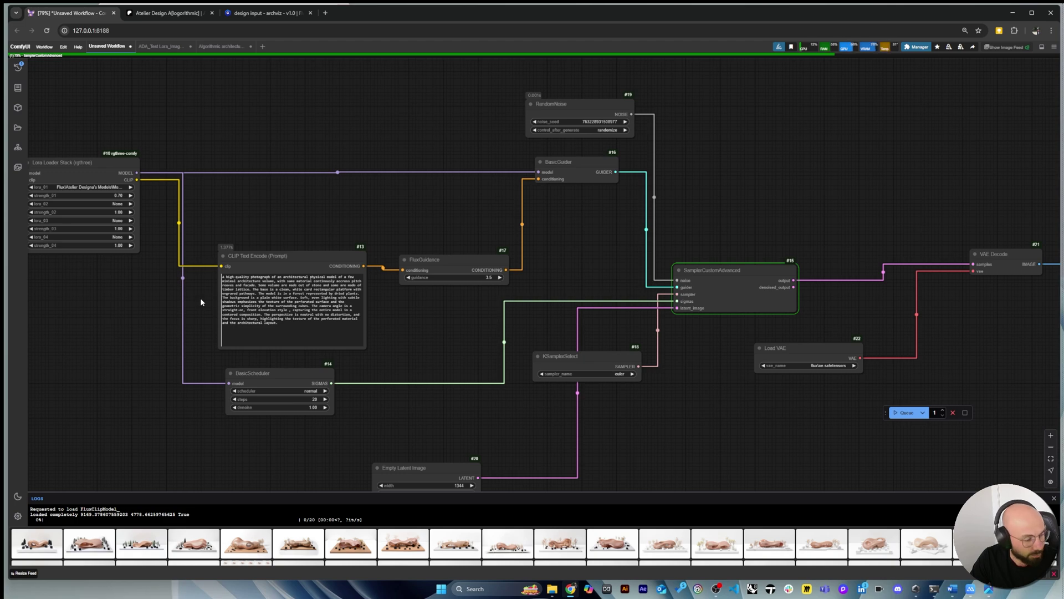
pyautogui.scroll(-3, 418, 209)
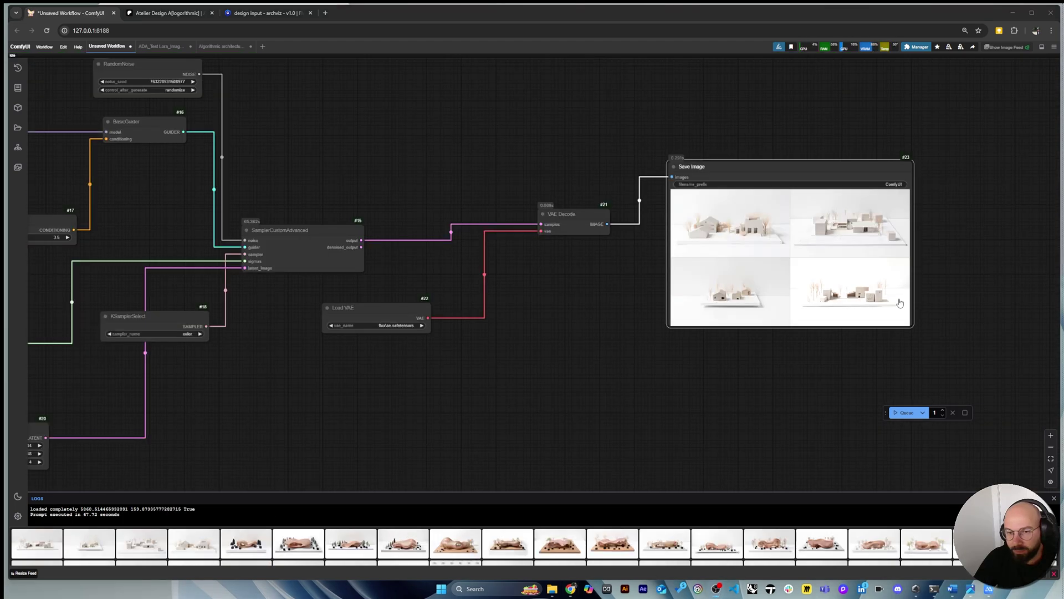
pyautogui.scroll(5, 912, 322)
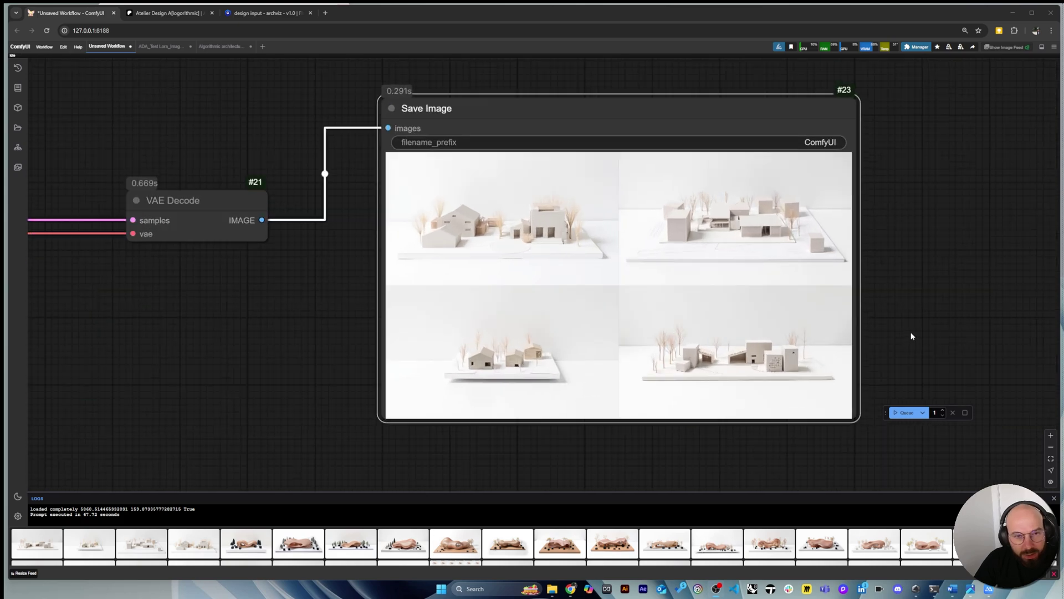
pyautogui.scroll(5, 912, 336)
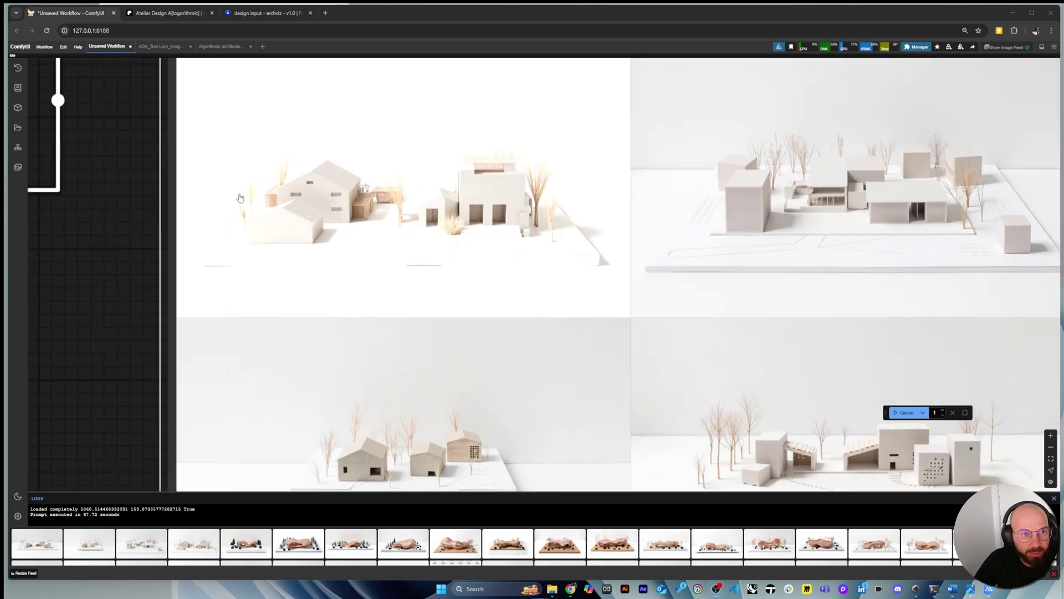
pyautogui.scroll(2, 108, 290)
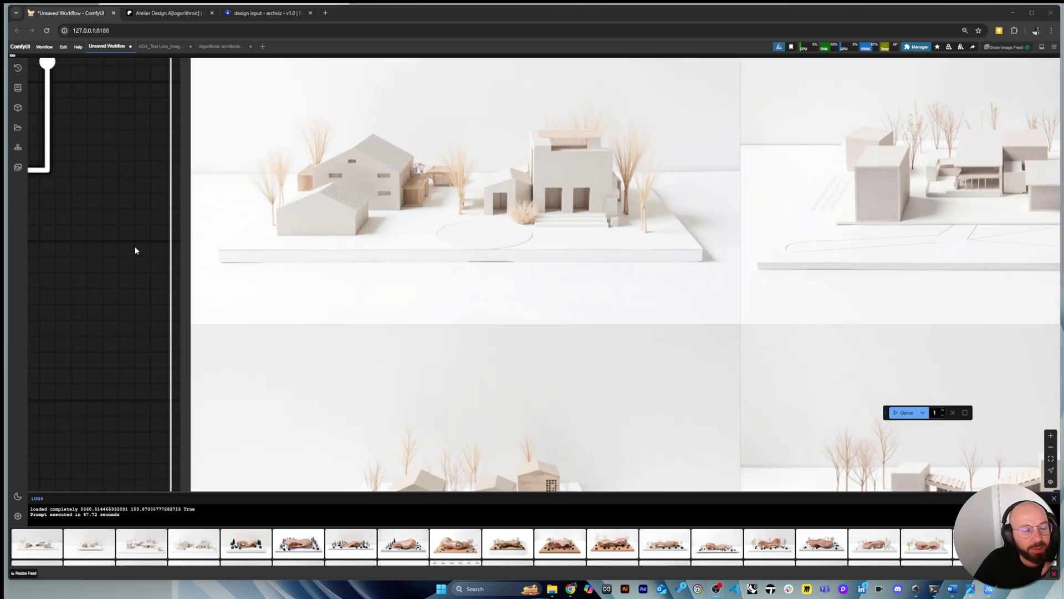
pyautogui.scroll(1, 135, 254)
pyautogui.scroll(-2, 141, 289)
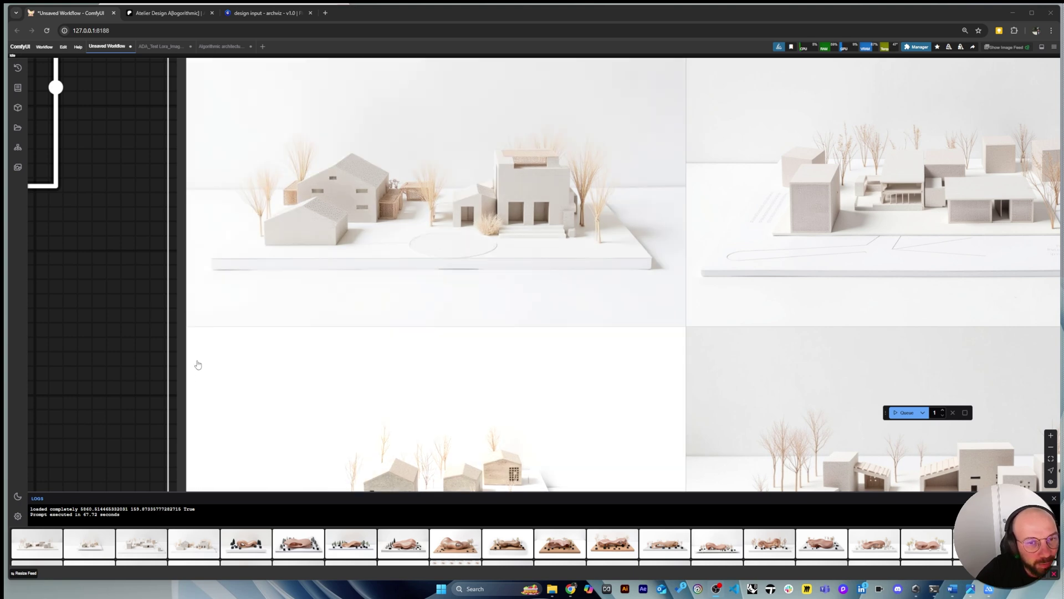
# Enlarge the first image of the batch to inspect its pitched-roof volumes, and return to the four-image grid
pyautogui.click(479, 211)
pyautogui.scroll(-4, 239, 286)
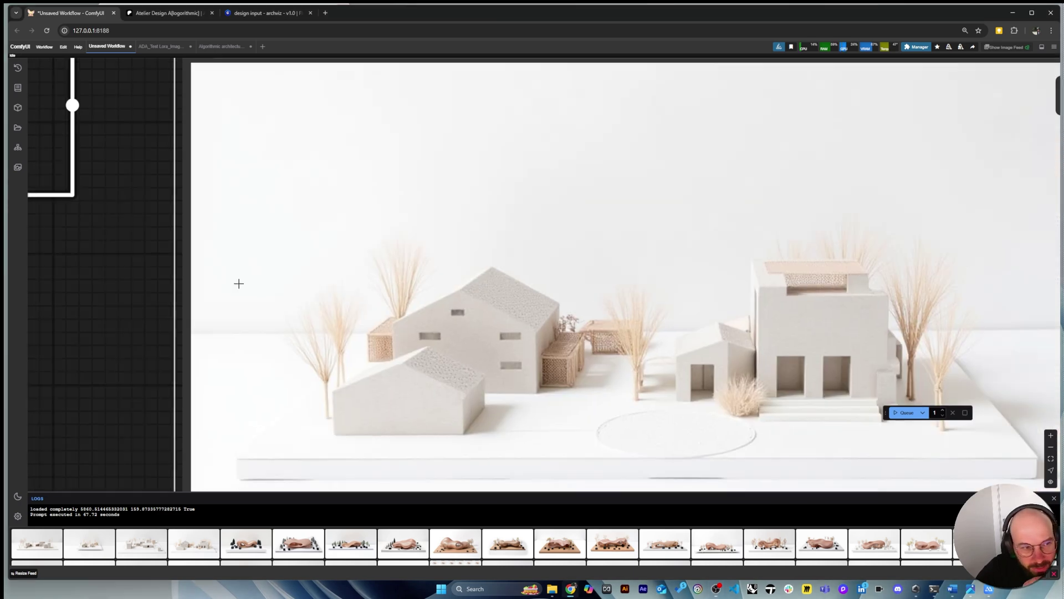
pyautogui.click(174, 319)
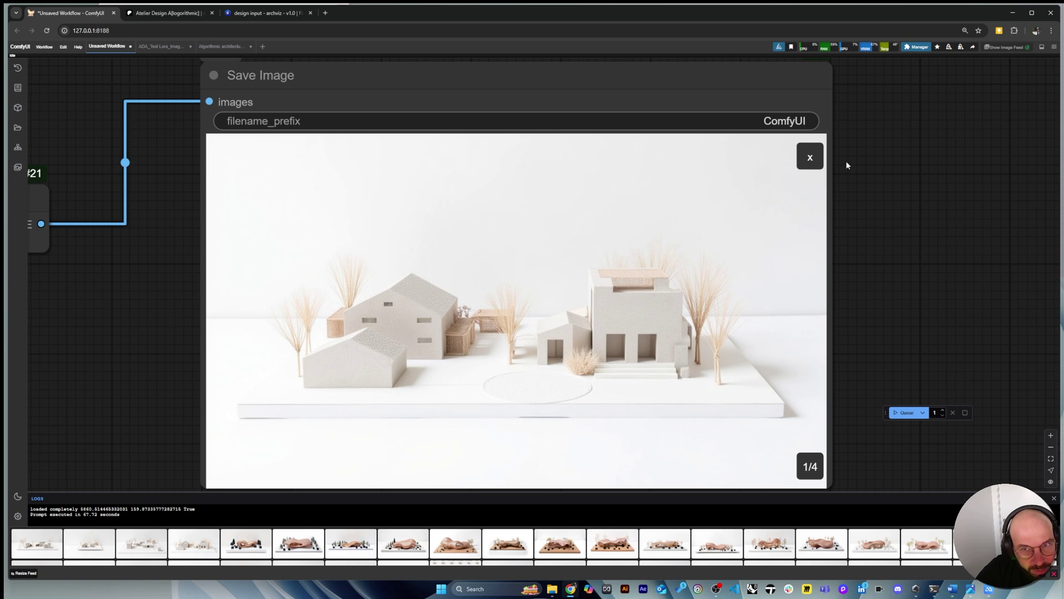
pyautogui.click(809, 157)
# Inspect the second, fourth and third images of the batch up close within the Save Image grid
pyautogui.scroll(2, 733, 212)
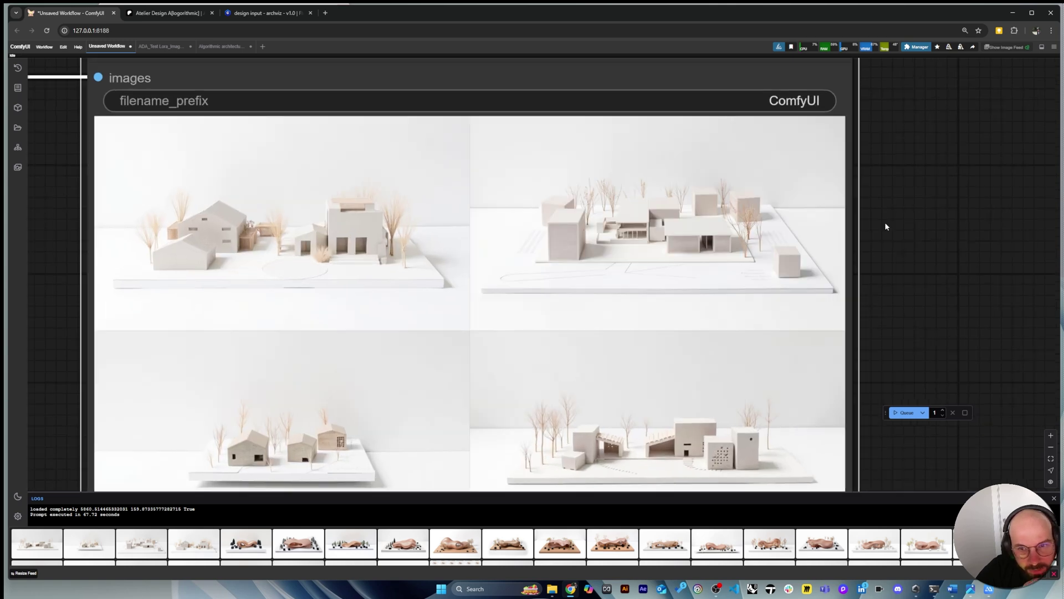
pyautogui.scroll(3, 885, 226)
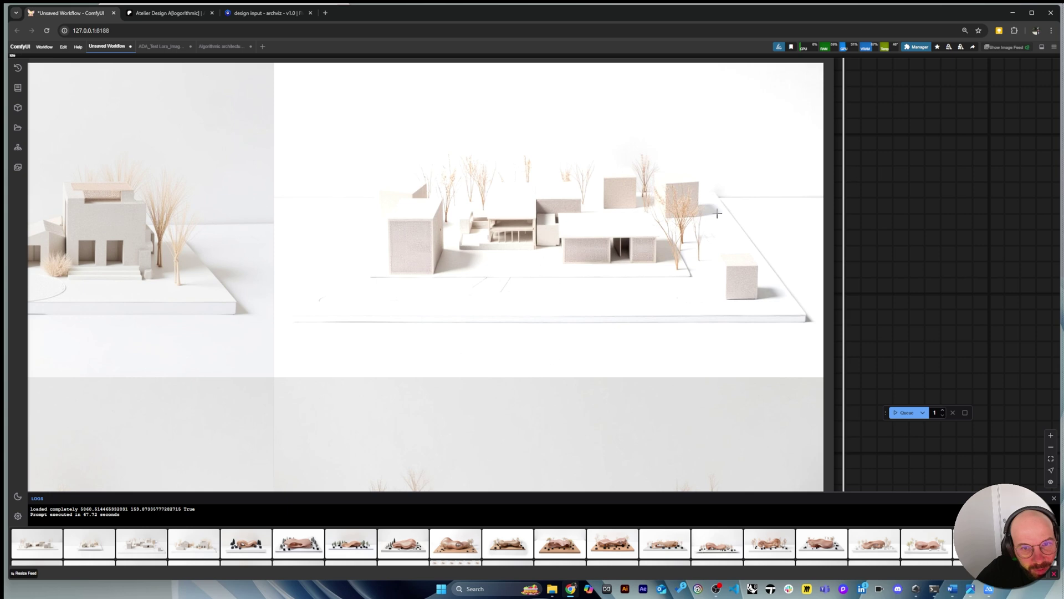
pyautogui.scroll(-3, 765, 196)
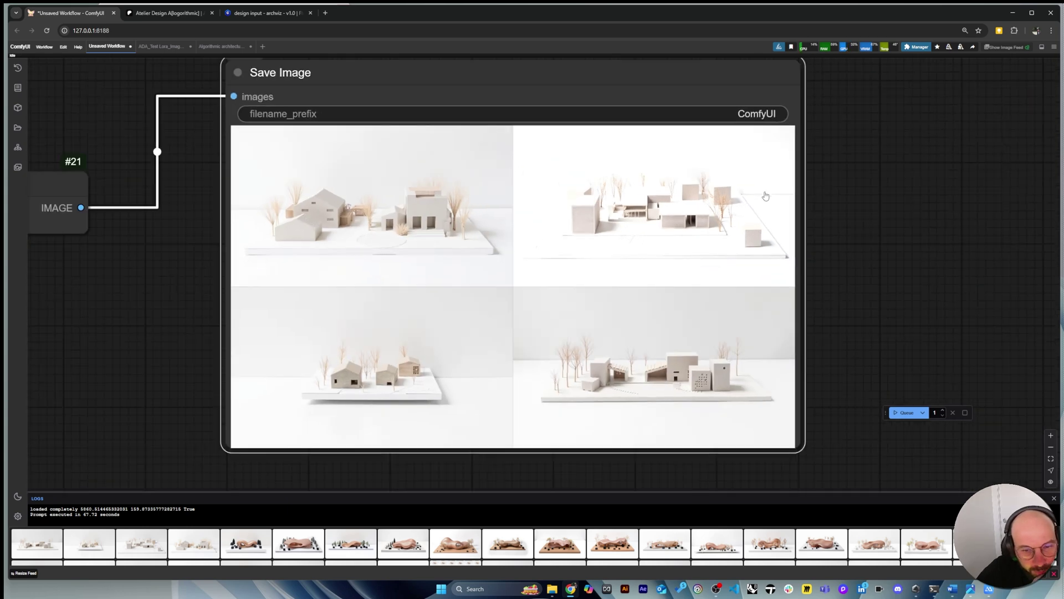
pyautogui.scroll(5, 677, 474)
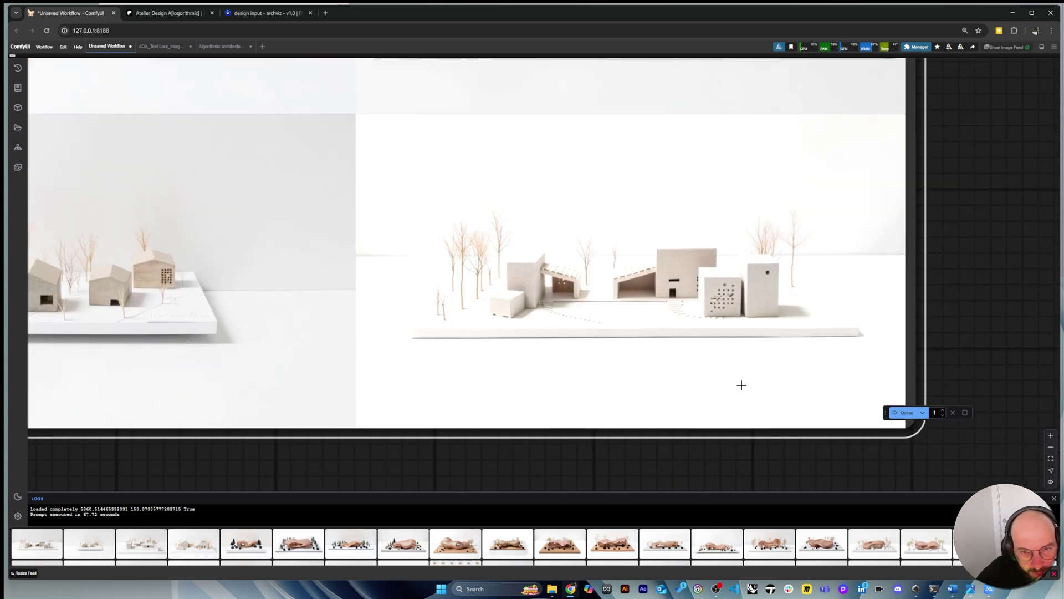
pyautogui.scroll(-3, 1002, 282)
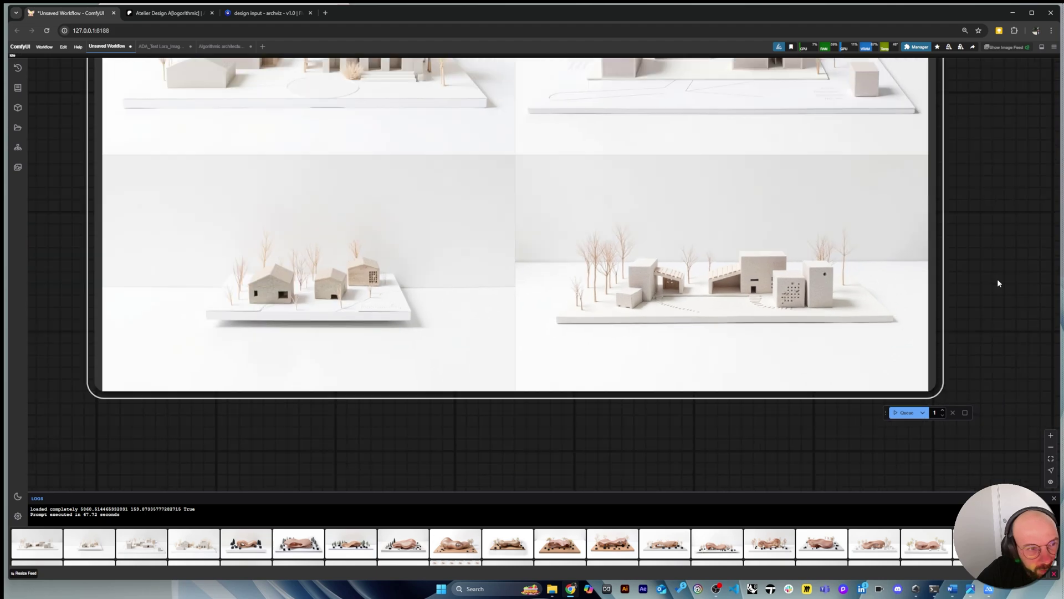
pyautogui.scroll(4, 256, 162)
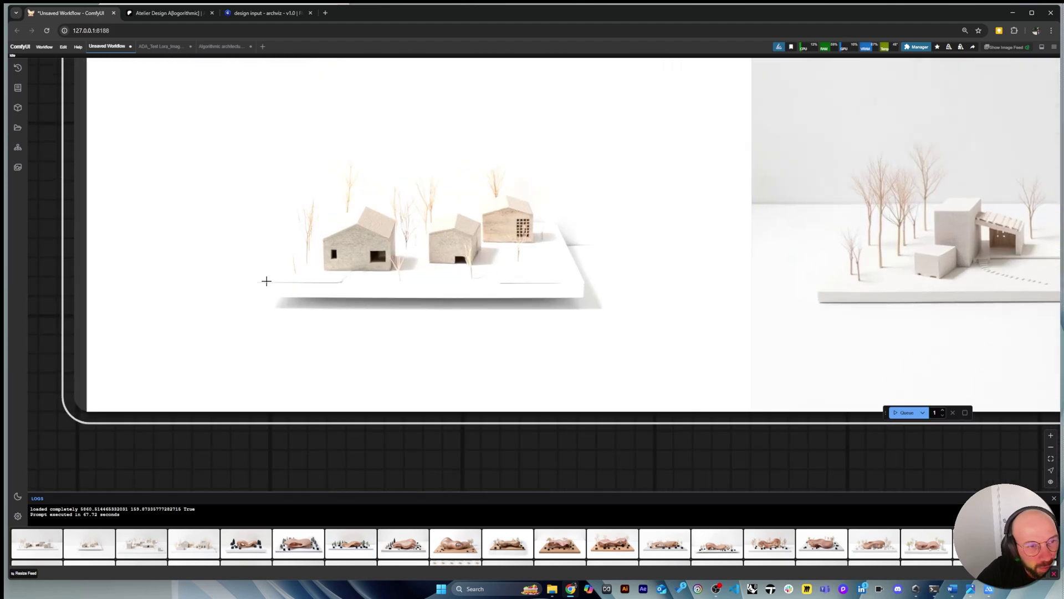
pyautogui.scroll(-3, 470, 423)
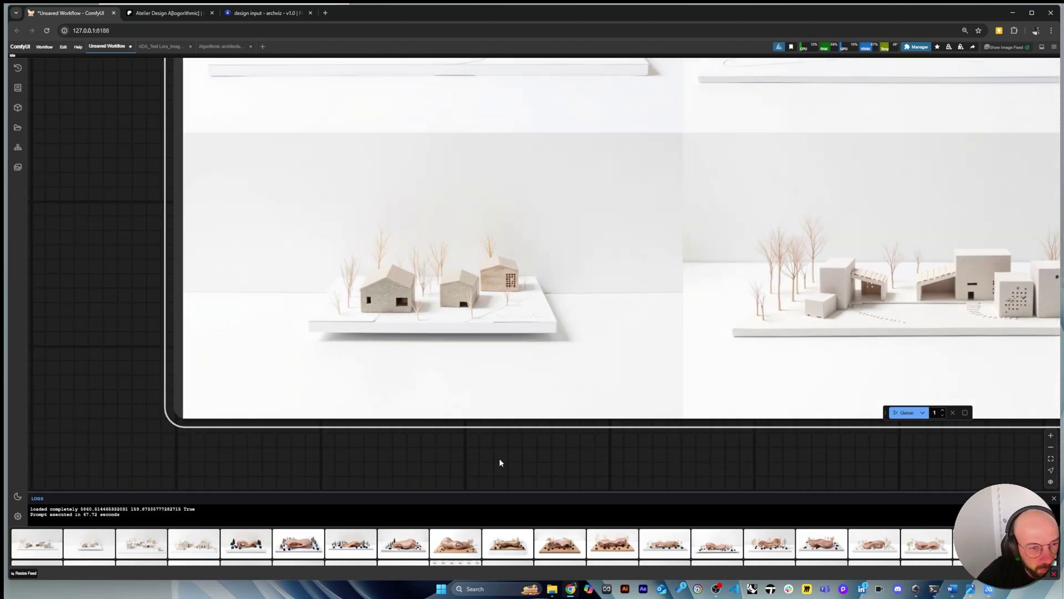
# Enlarge the third image, showing the small pitched-roof houses, and return to the overview of all four images
pyautogui.click(513, 283)
pyautogui.scroll(-4, 530, 331)
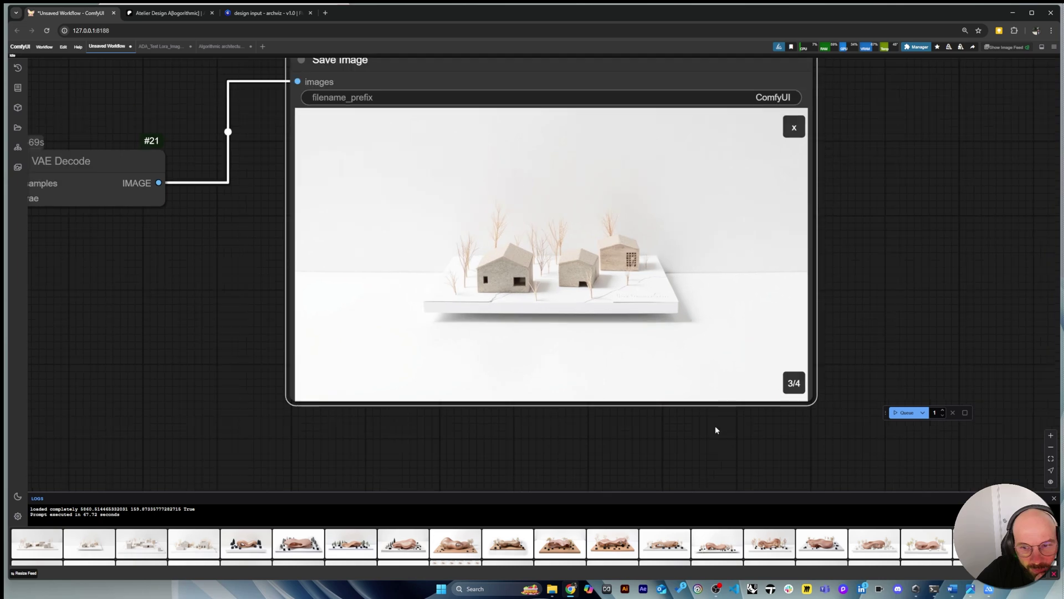
pyautogui.click(794, 125)
pyautogui.scroll(-3, 873, 344)
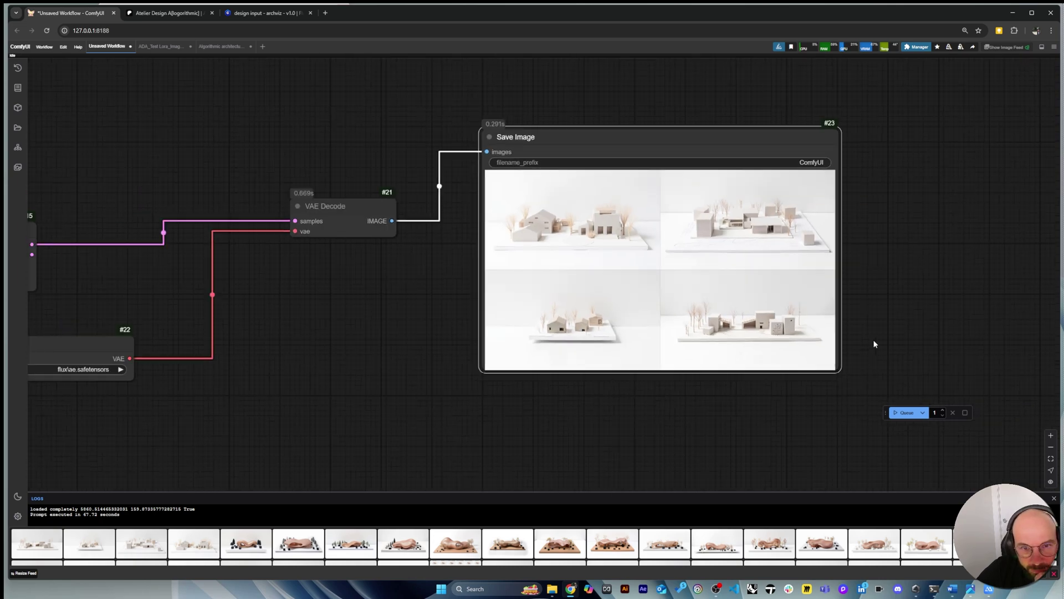
pyautogui.scroll(2, 884, 256)
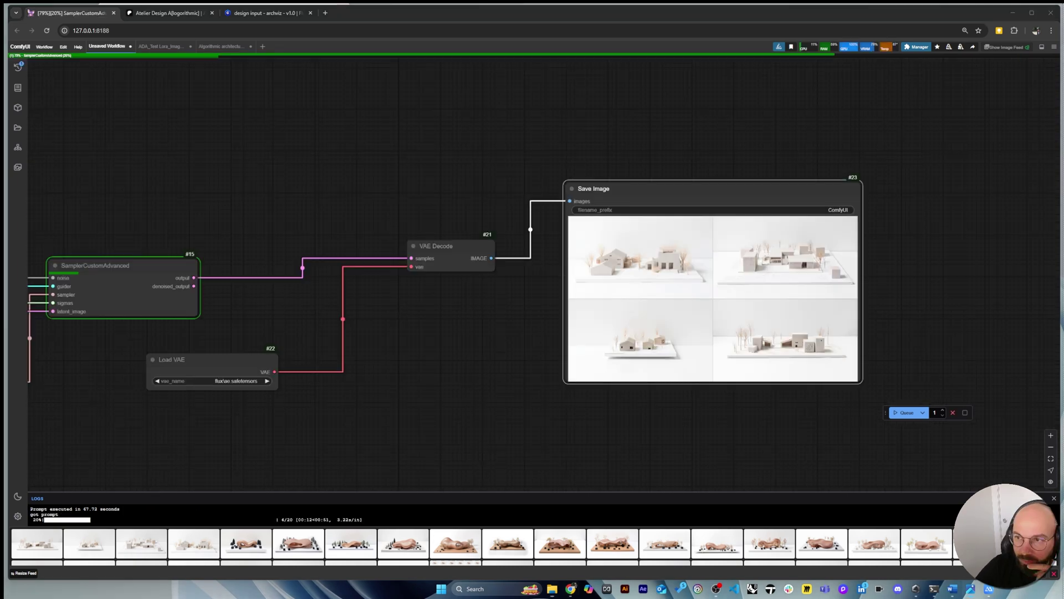
# Place the photo viewer showing Ada_02_correct one_00034_.png over the workflow and enlarge its window to examine the curved model
pyautogui.moveTo(599, 7); pyautogui.dragTo(253, 27)
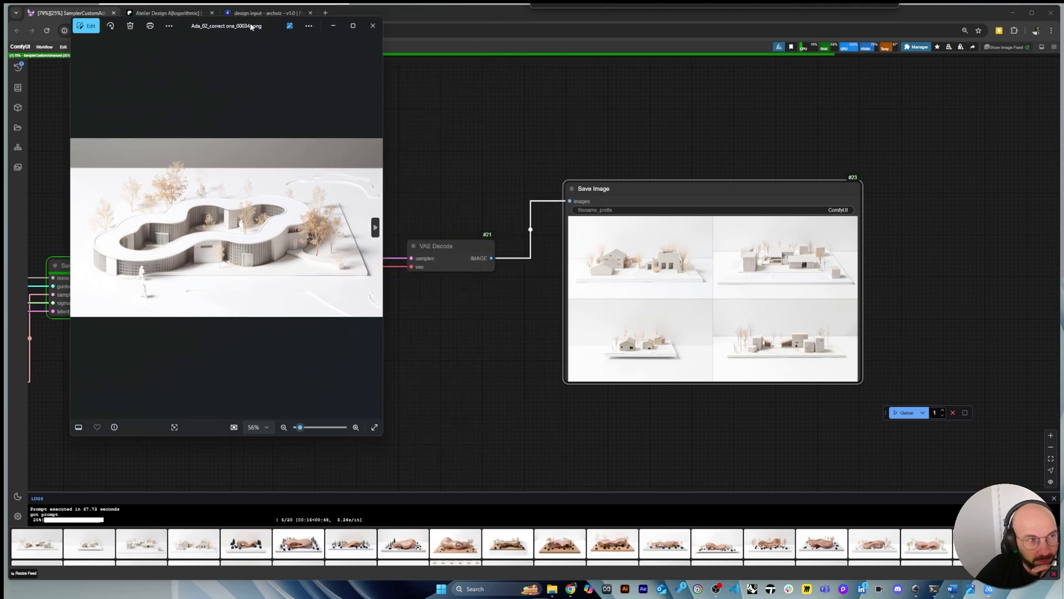
pyautogui.moveTo(384, 160); pyautogui.dragTo(1059, 161)
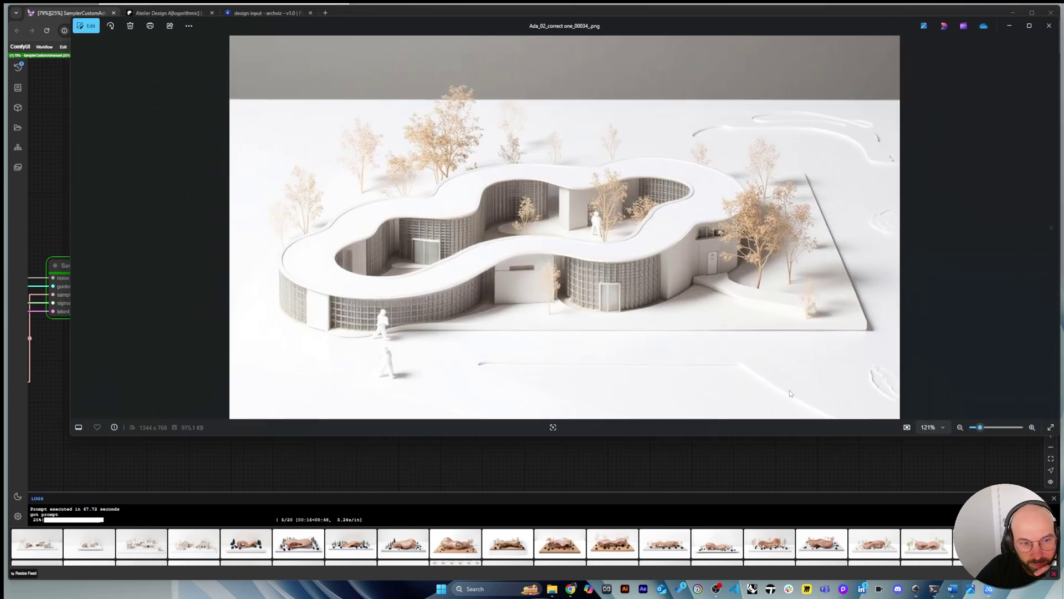
pyautogui.moveTo(432, 436); pyautogui.dragTo(432, 505)
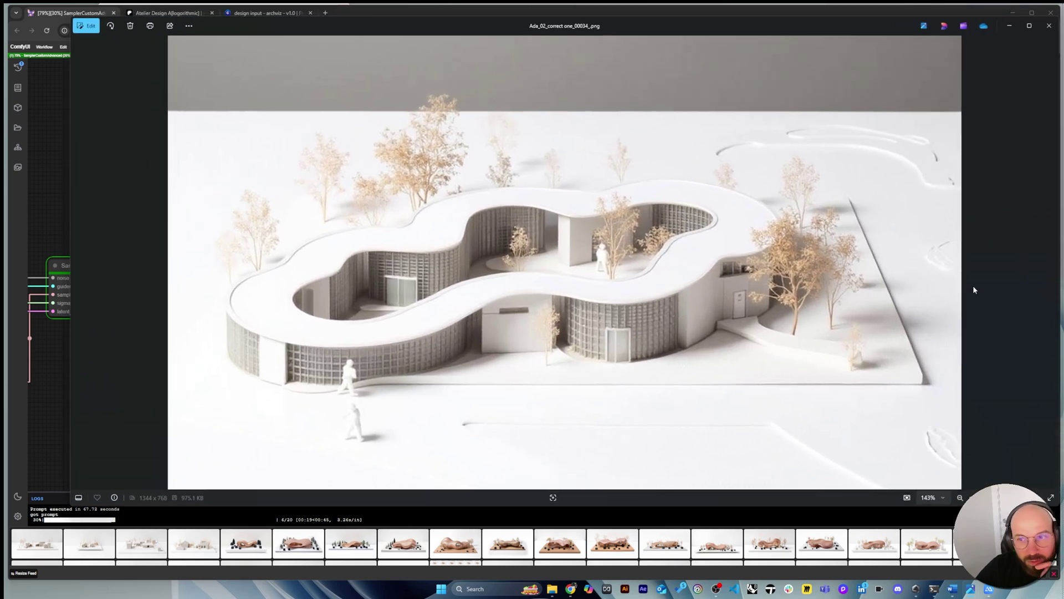
# Browse to the dried plants comparison grid and inspect the black building at 20 steps and LoRA strength 0.9
pyautogui.click(1051, 262)
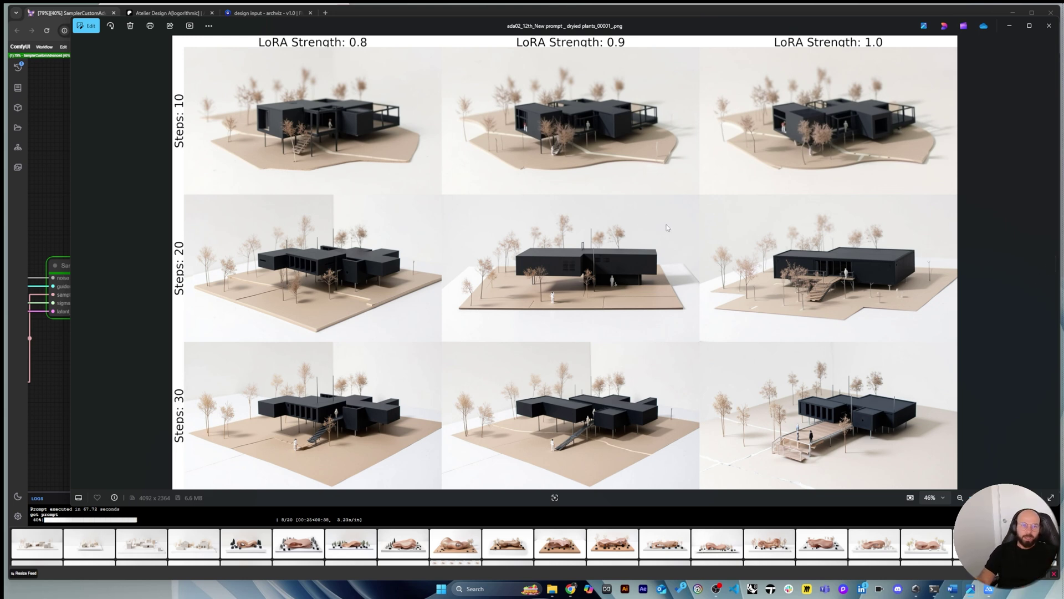
pyautogui.scroll(3, 547, 300)
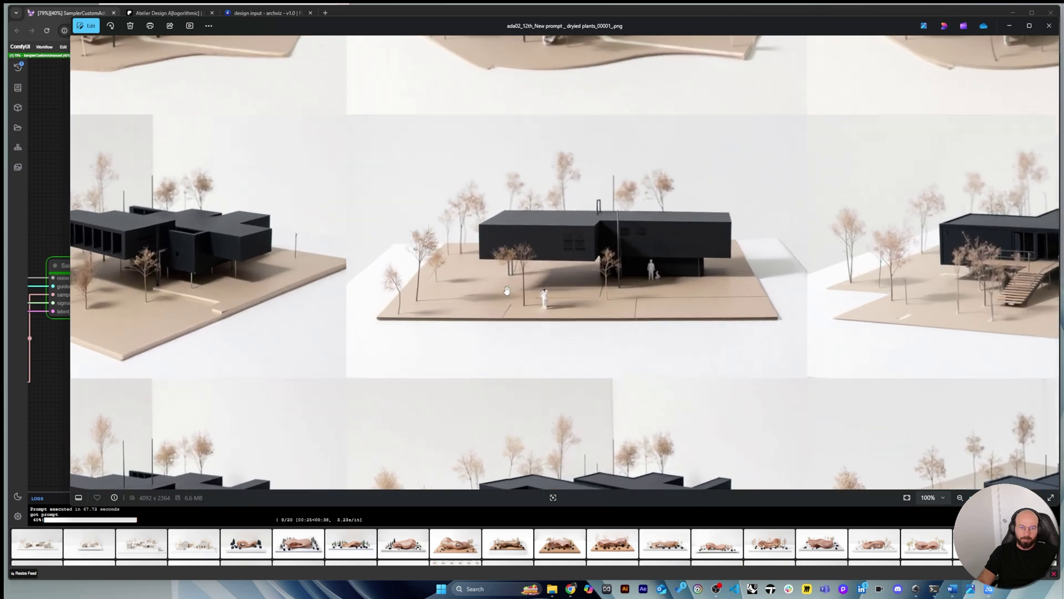
pyautogui.scroll(-3, 601, 289)
# Browse to the Curved volume_00001 grid and inspect the timber model at 20 steps and LoRA strength 1.0
pyautogui.press('Right')
pyautogui.press('Right')
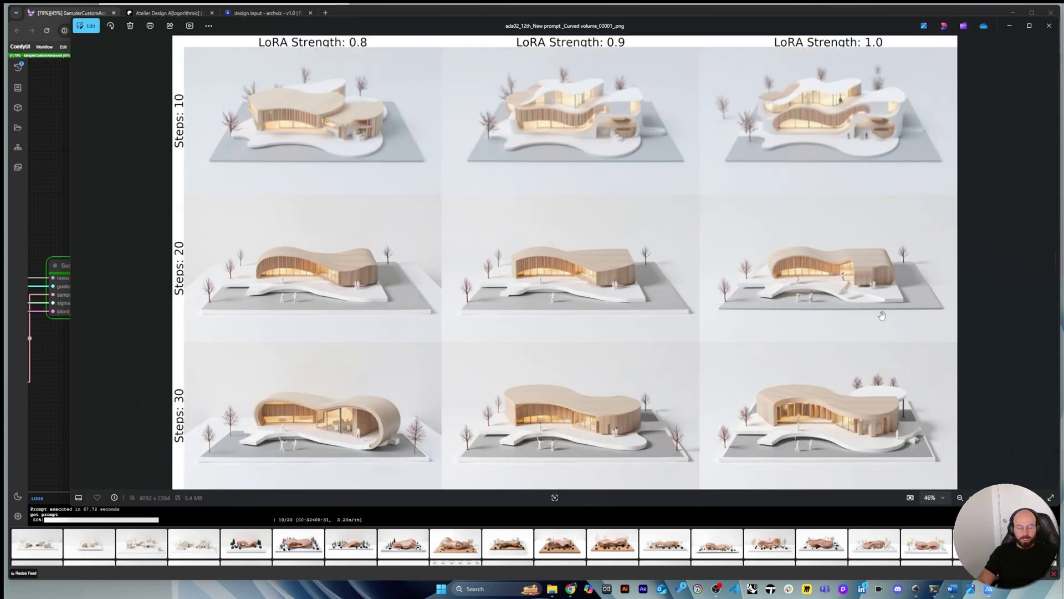
pyautogui.scroll(3, 882, 316)
pyautogui.scroll(1, 861, 245)
pyautogui.scroll(3, 861, 246)
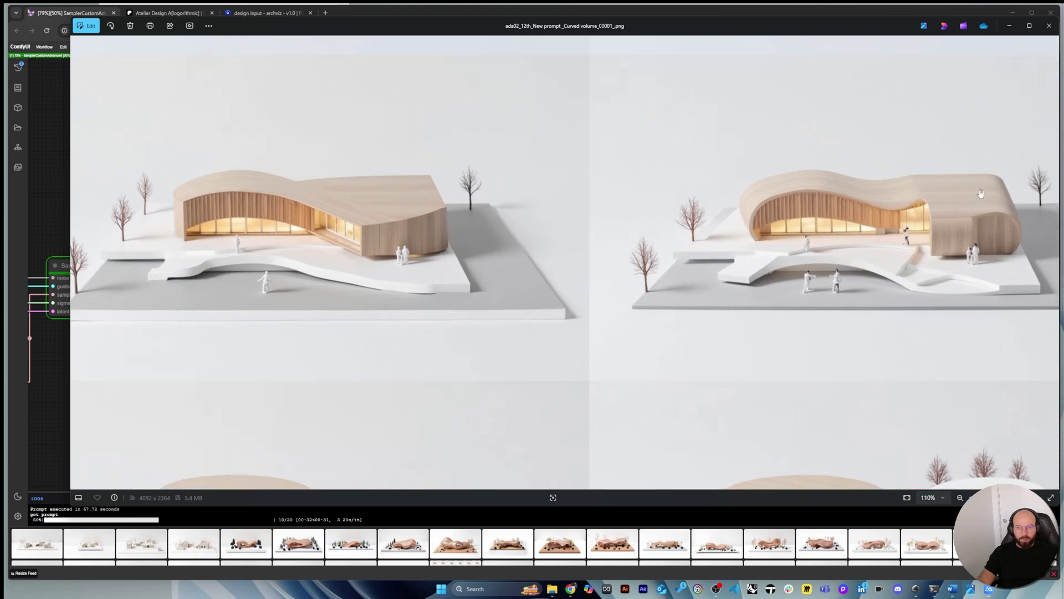
pyautogui.moveTo(861, 246); pyautogui.dragTo(685, 292)
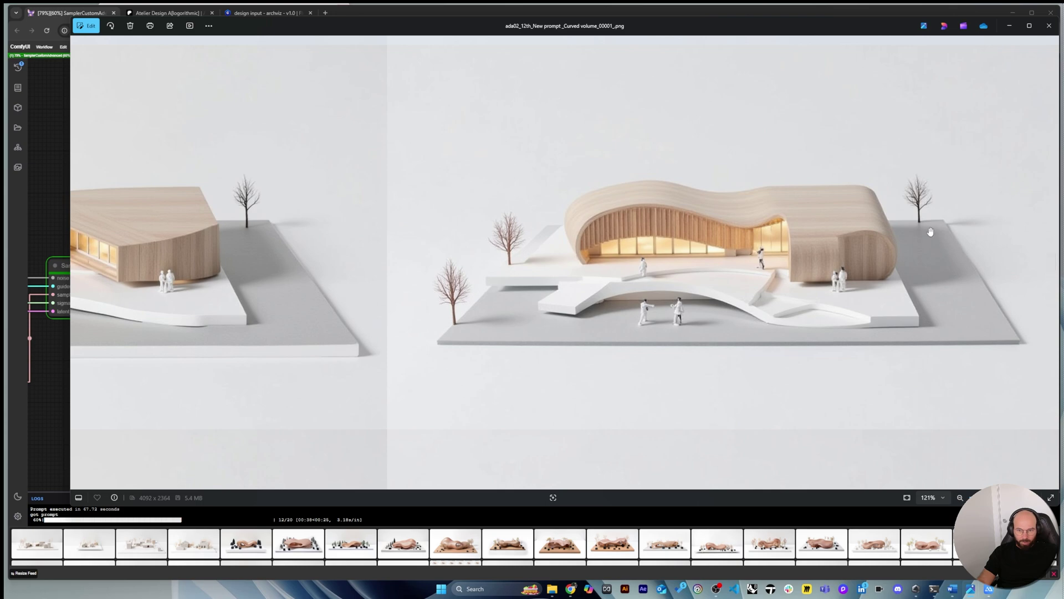
# Compare the 20-step and 30-step rows of the Curved volume_00001 grid across the LoRA strengths
pyautogui.scroll(-3, 901, 322)
pyautogui.scroll(-2, 903, 330)
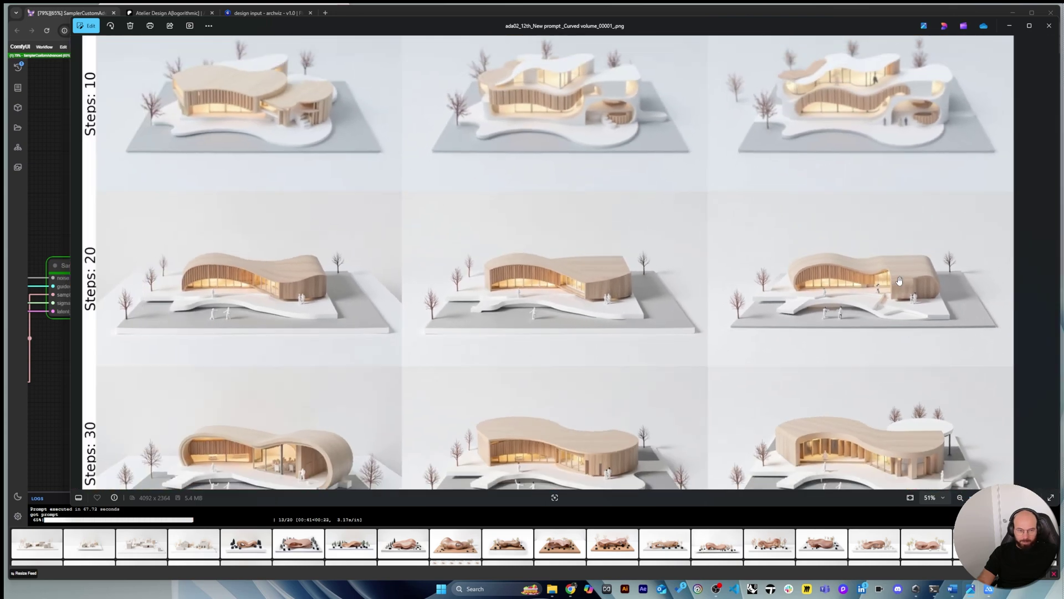
pyautogui.scroll(2, 574, 439)
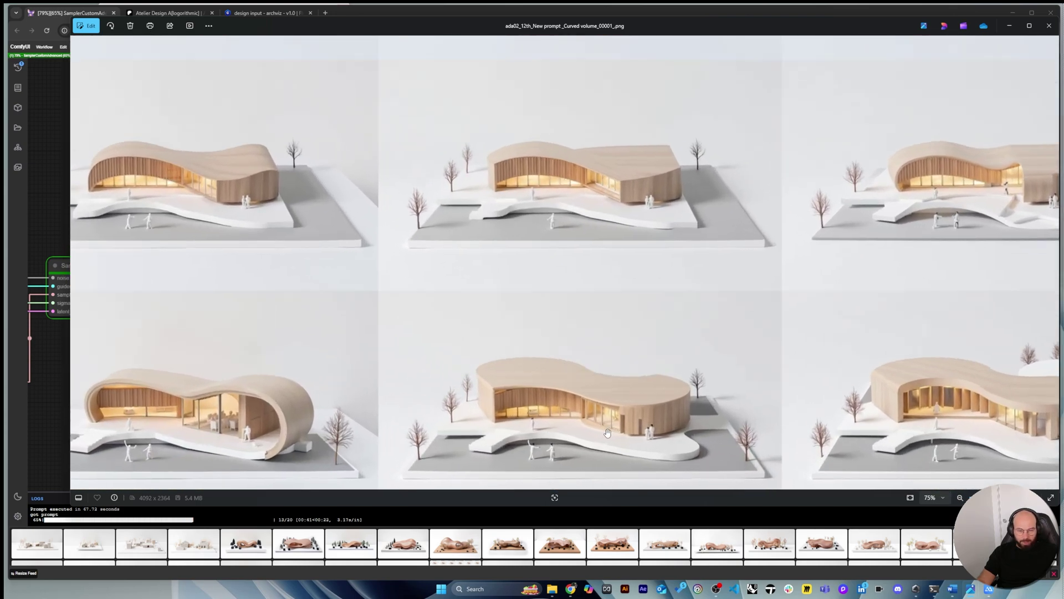
pyautogui.scroll(-2, 687, 370)
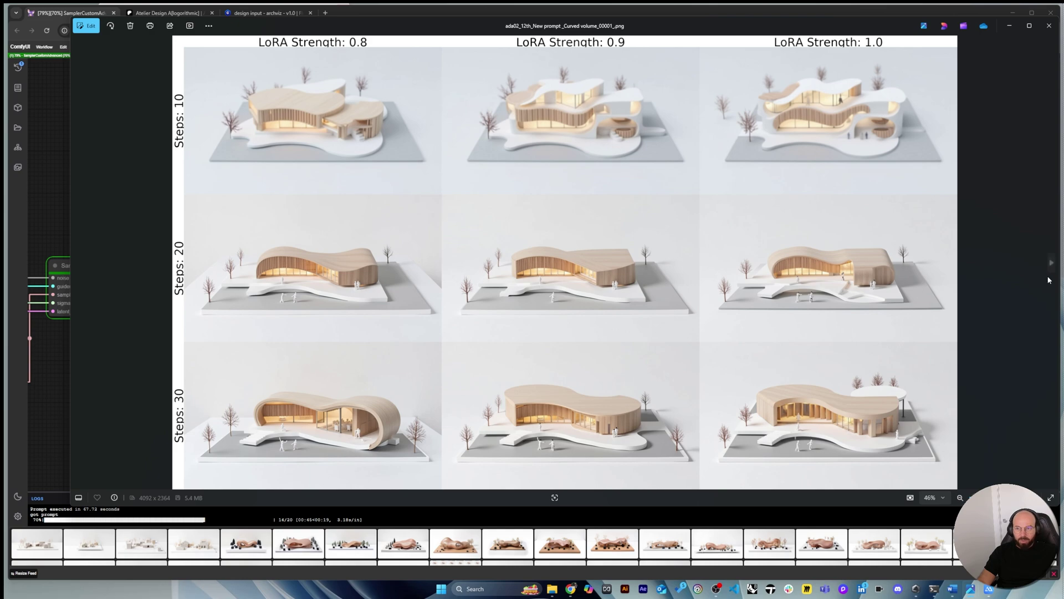
# Browse to the Curved volume_00004 grid and examine the round timber pavilions with dried trees
pyautogui.click(1052, 267)
pyautogui.scroll(5, 881, 377)
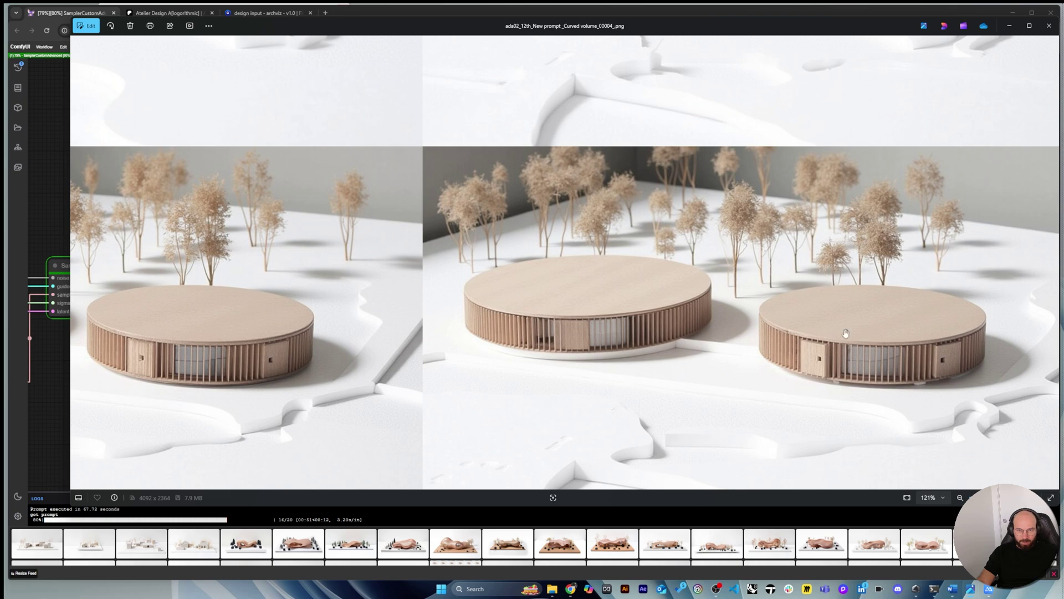
pyautogui.scroll(-3, 909, 269)
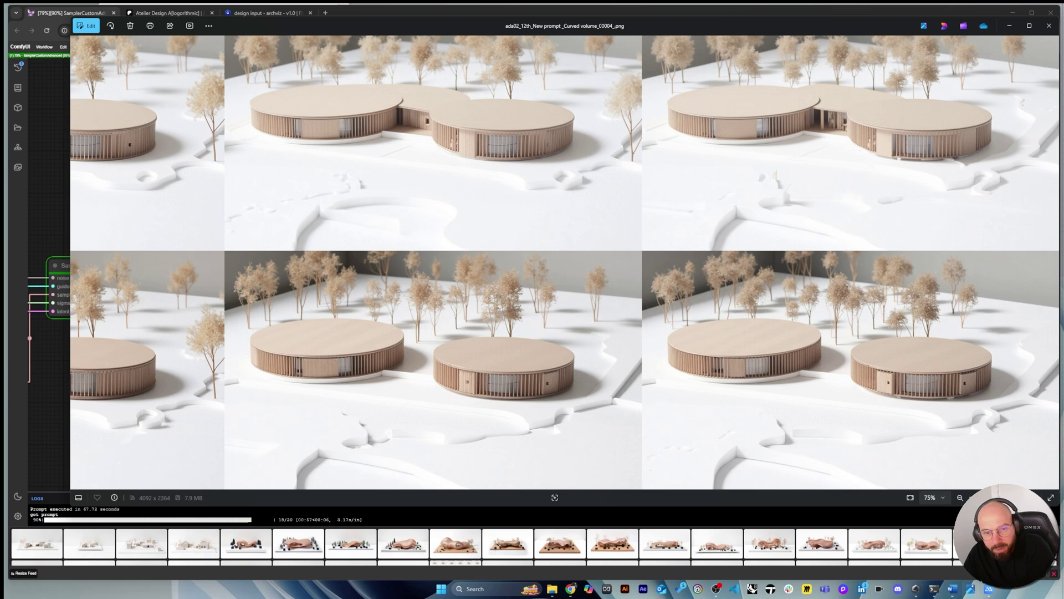
# Browse to the Curved volume_00006 grid and examine the sloping timber buildings in the 20-step and 30-step rows
pyautogui.press('Right')
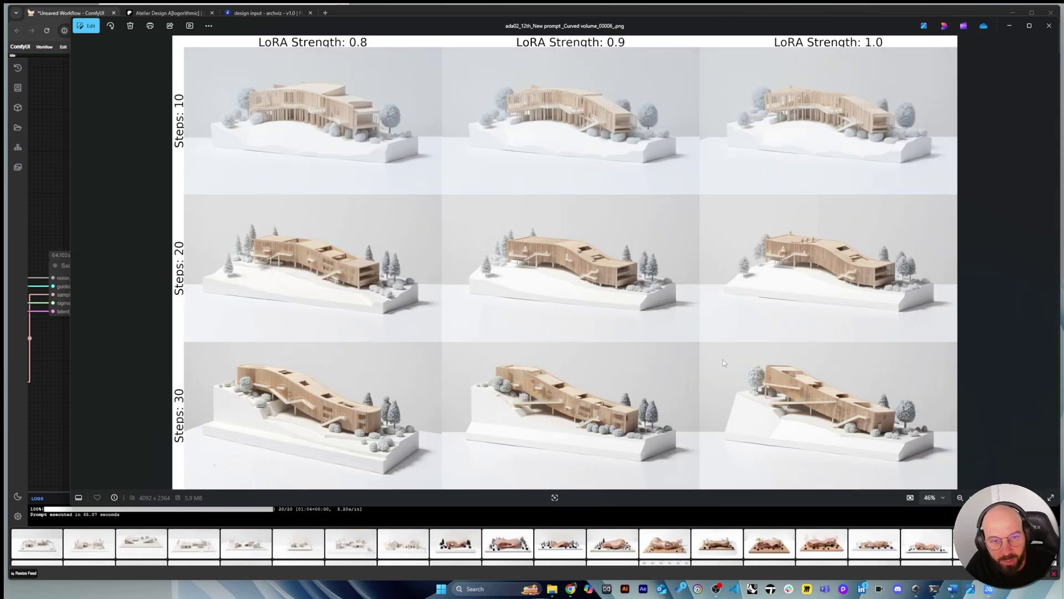
pyautogui.scroll(3, 539, 379)
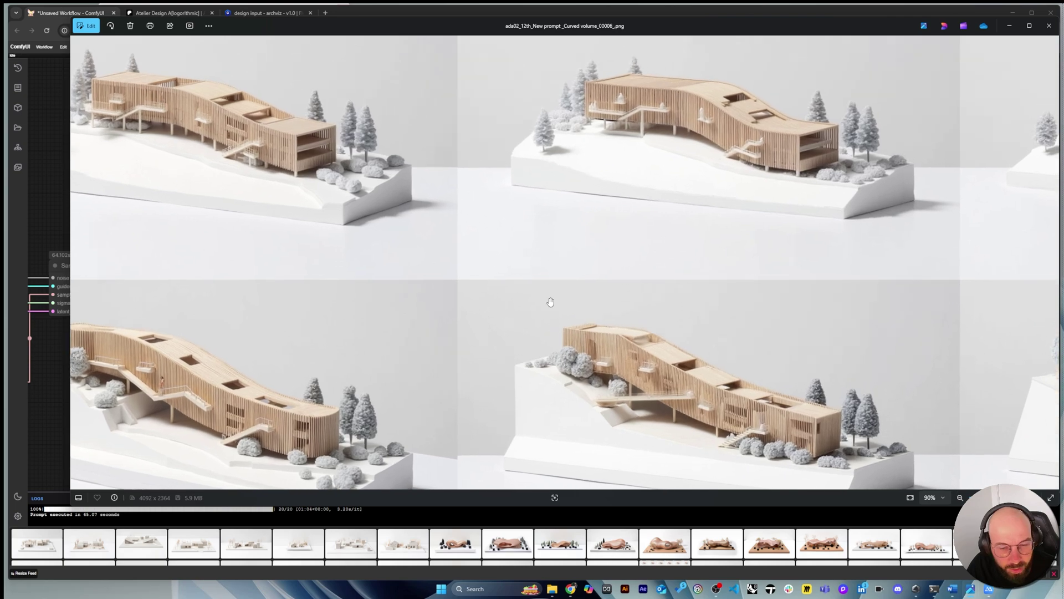
pyautogui.scroll(-2, 534, 302)
pyautogui.scroll(5, 593, 347)
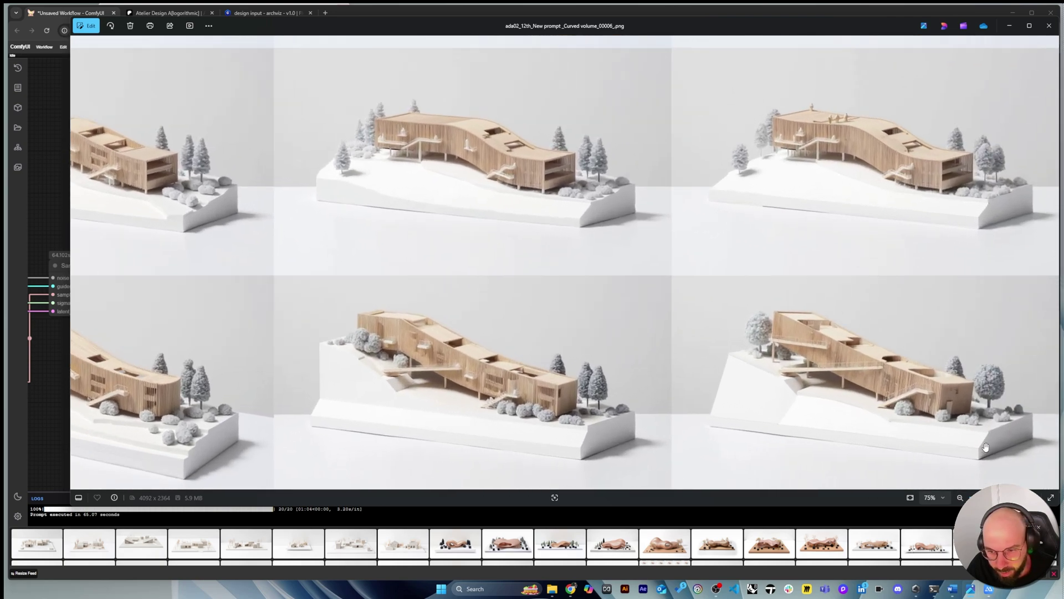
pyautogui.scroll(-3, 869, 396)
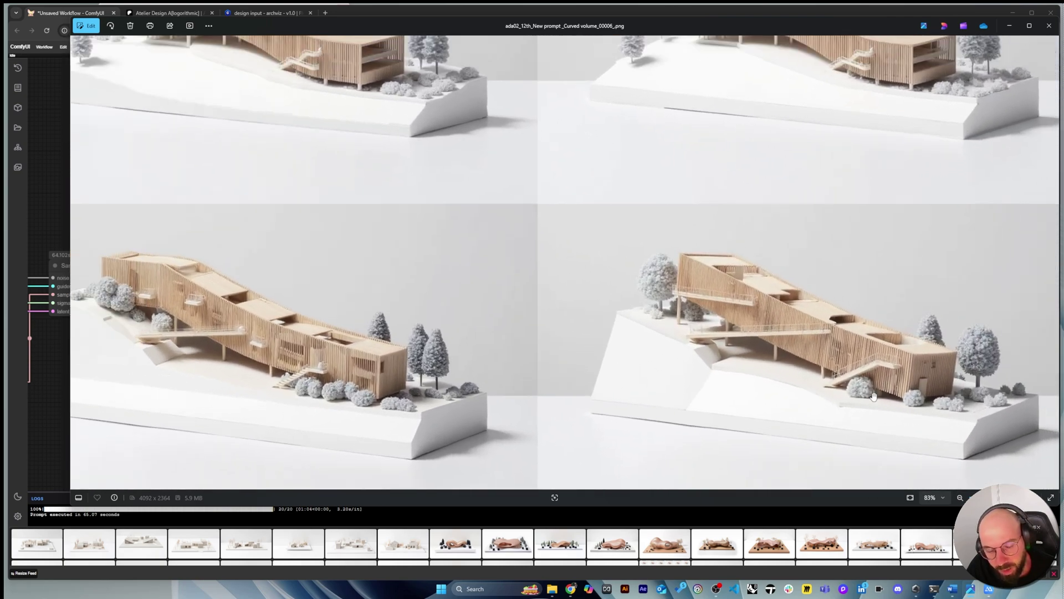
# Compare the sloping timber models across all step rows and LoRA strengths of the Curved volume_00006 grid
pyautogui.scroll(-2, 869, 396)
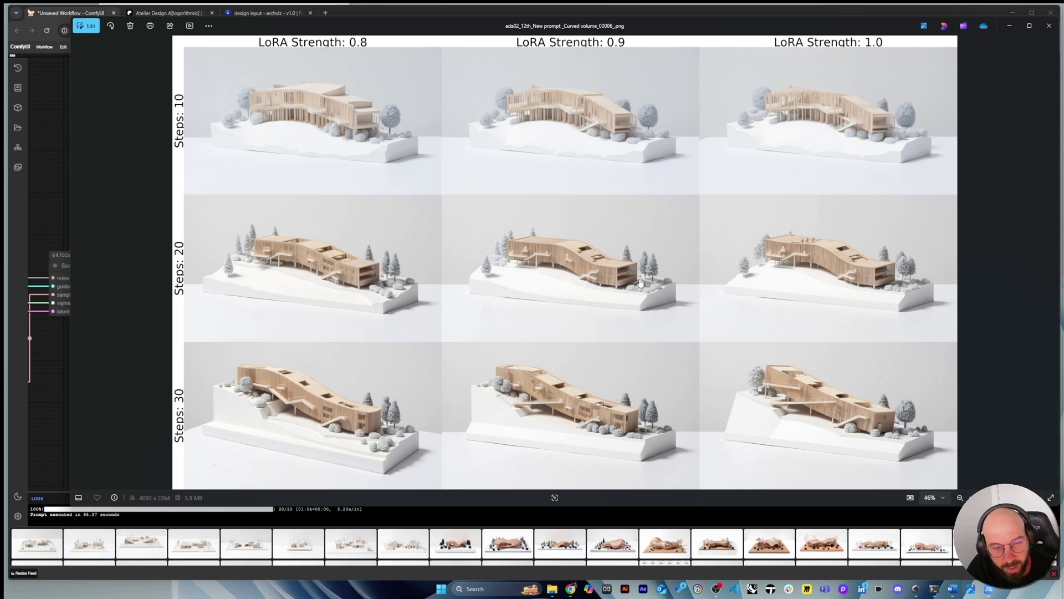
pyautogui.scroll(2, 641, 282)
pyautogui.scroll(-2, 693, 344)
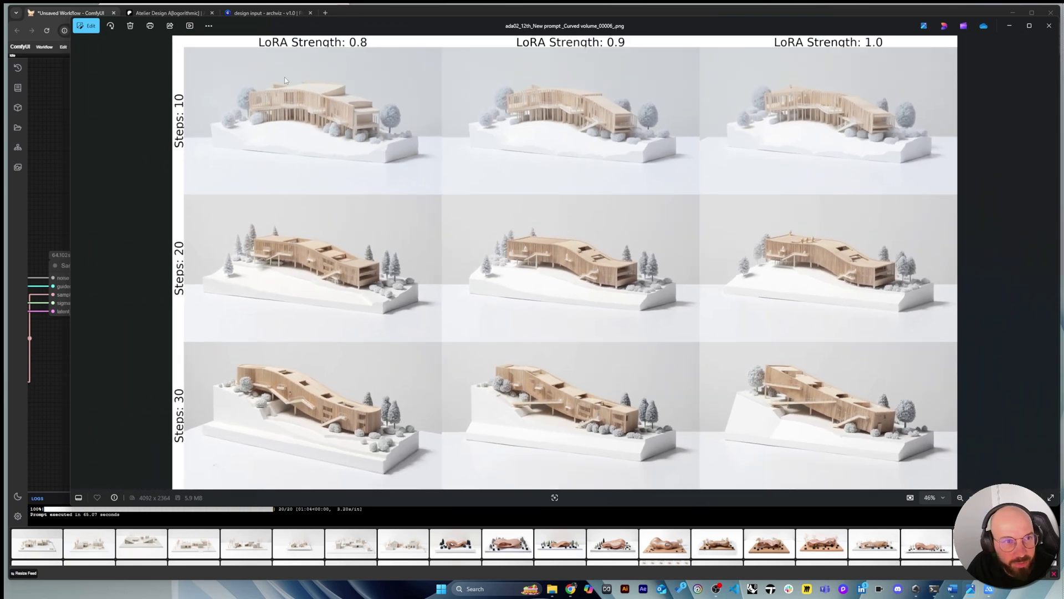
pyautogui.scroll(2, 285, 78)
pyautogui.scroll(-2, 300, 136)
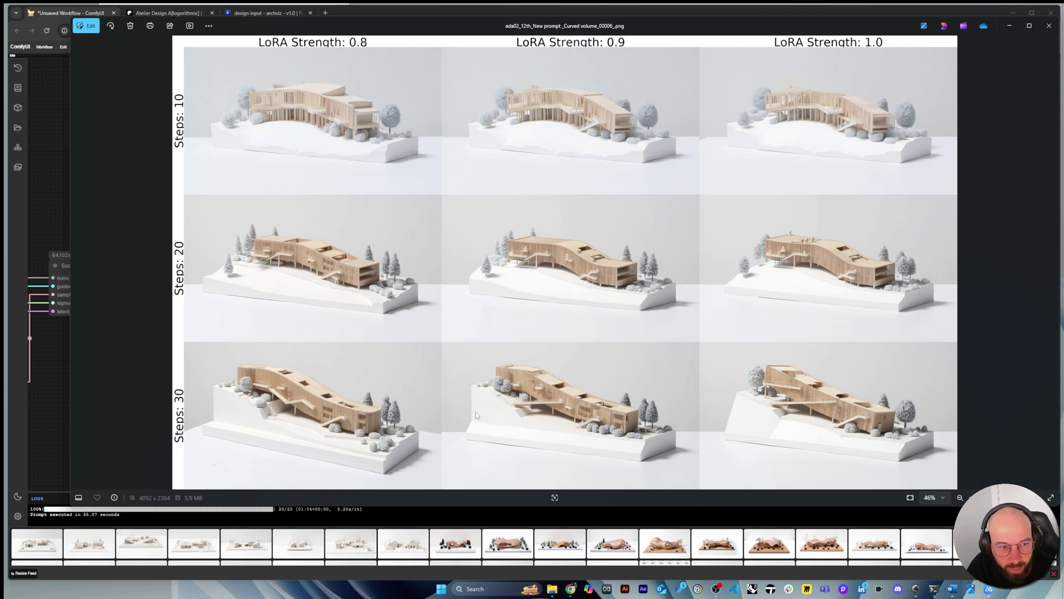
# Inspect the 20-step timber models at LoRA strengths 0.9 and 1.0 in the Curved volume_00006 grid
pyautogui.scroll(5, 258, 413)
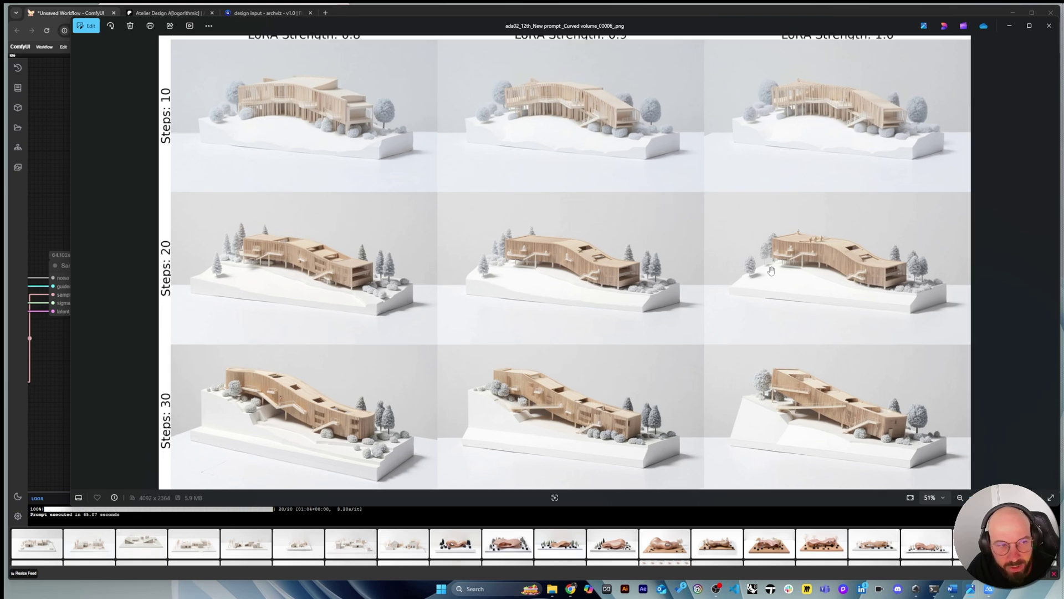
pyautogui.scroll(-3, 258, 413)
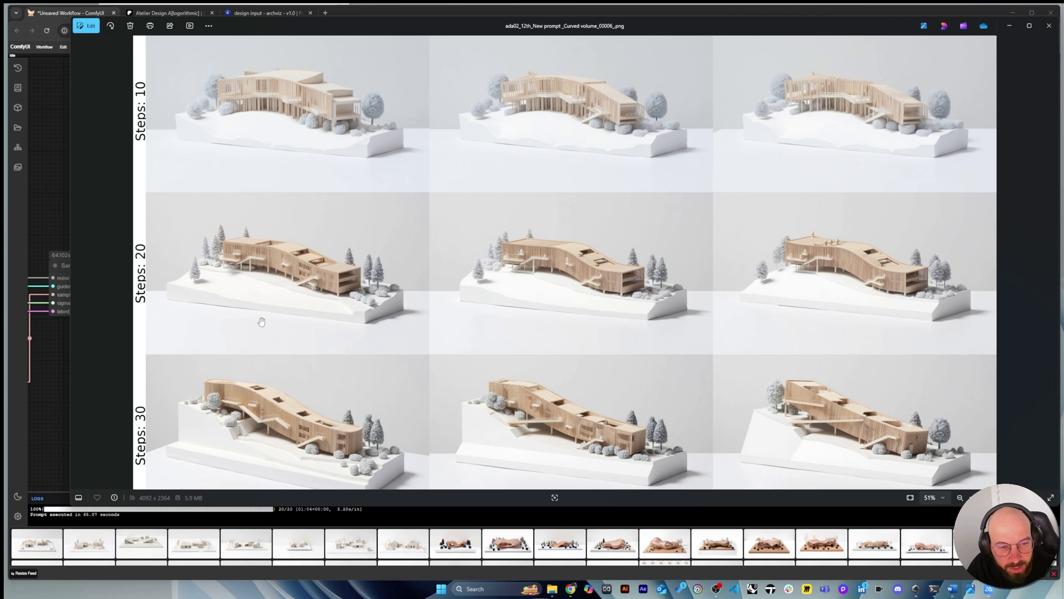
pyautogui.scroll(5, 260, 322)
pyautogui.moveTo(353, 277); pyautogui.dragTo(262, 286)
pyautogui.moveTo(616, 302); pyautogui.dragTo(340, 302)
pyautogui.scroll(-5, 585, 307)
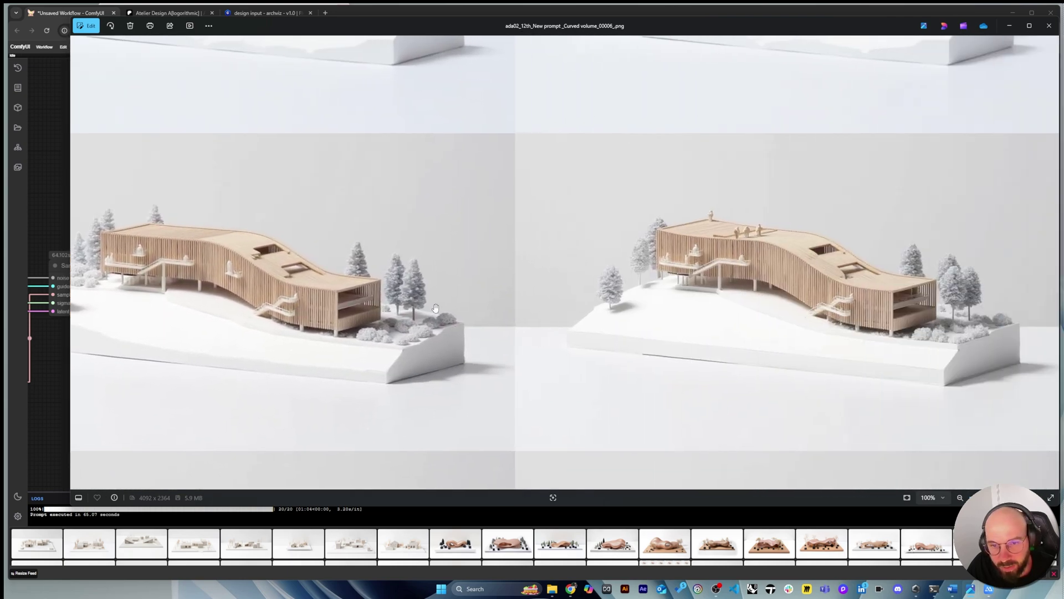
pyautogui.scroll(-2, 887, 312)
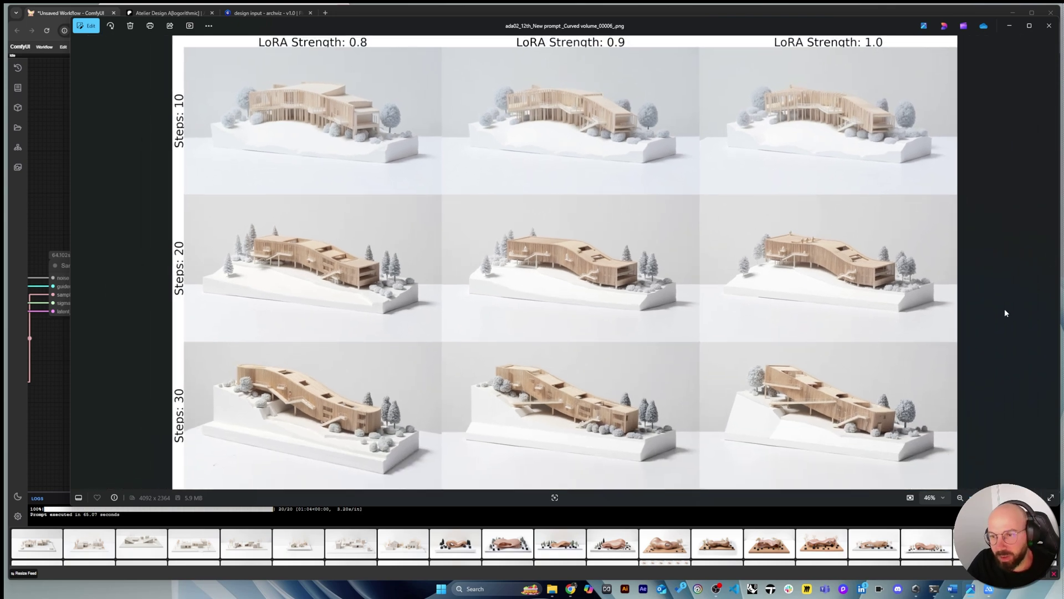
# Browse through the ADA2_12th grid and Algorithmic architecture_w1 images up to ComfyUI_01742, and close the image viewer
pyautogui.click(1054, 264)
pyautogui.click(1053, 264)
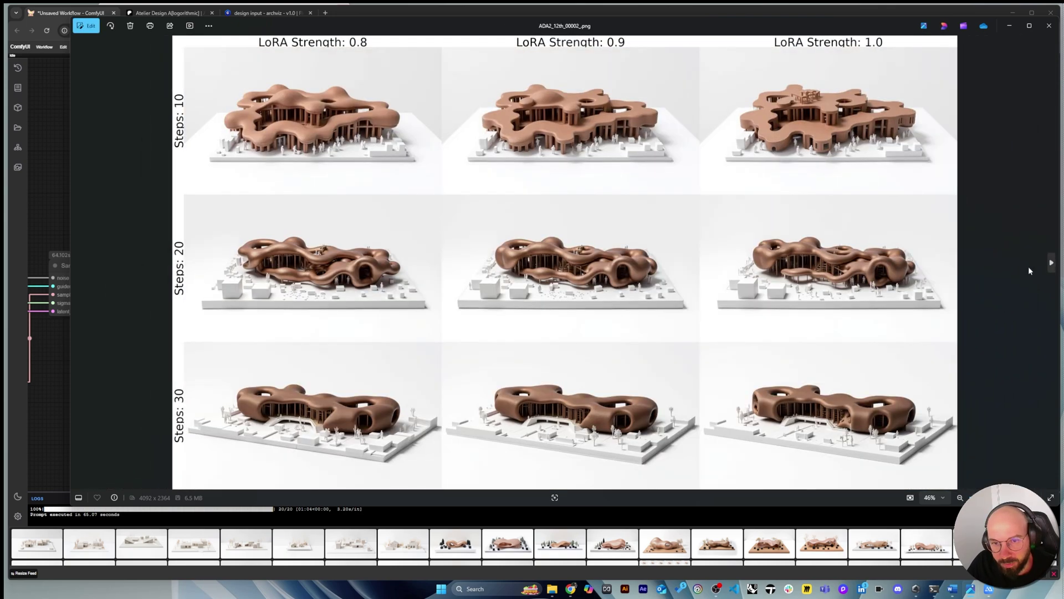
pyautogui.click(1053, 265)
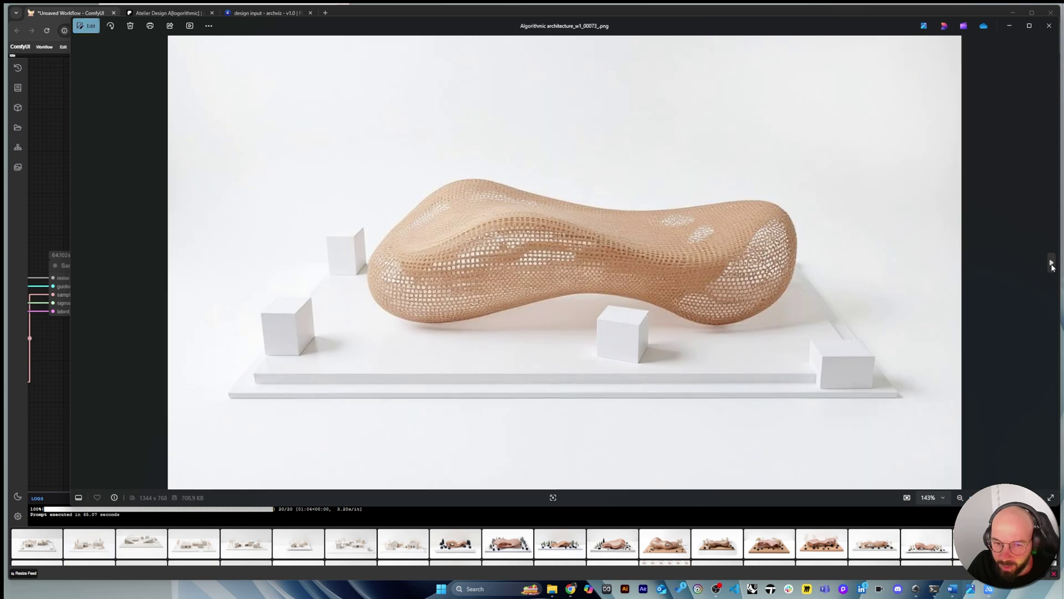
pyautogui.click(1053, 265)
pyautogui.click(1053, 265)
pyautogui.click(1053, 265)
pyautogui.click(1053, 265)
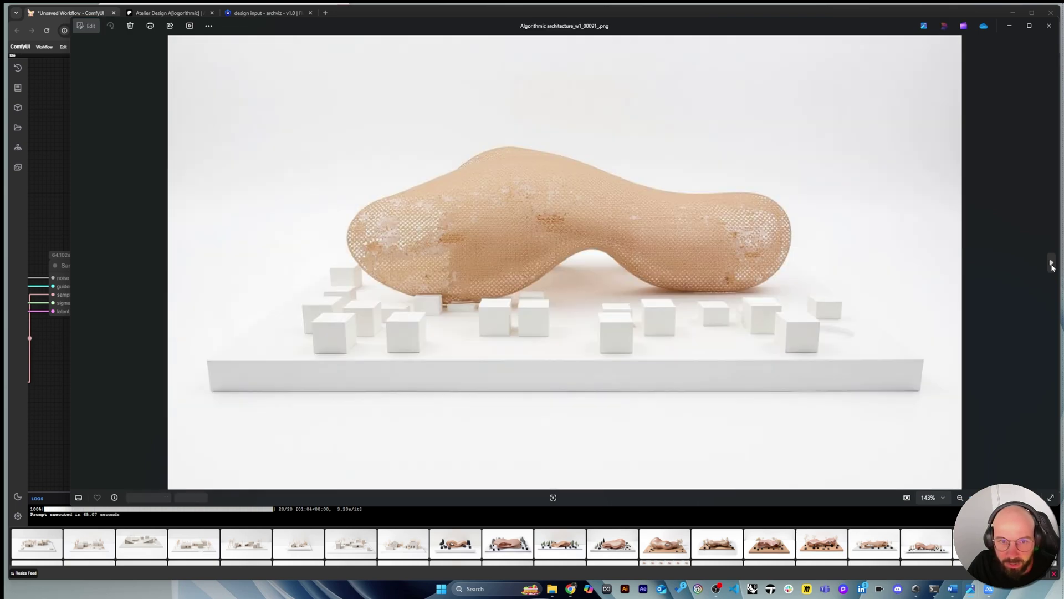
pyautogui.click(1053, 265)
pyautogui.click(1052, 265)
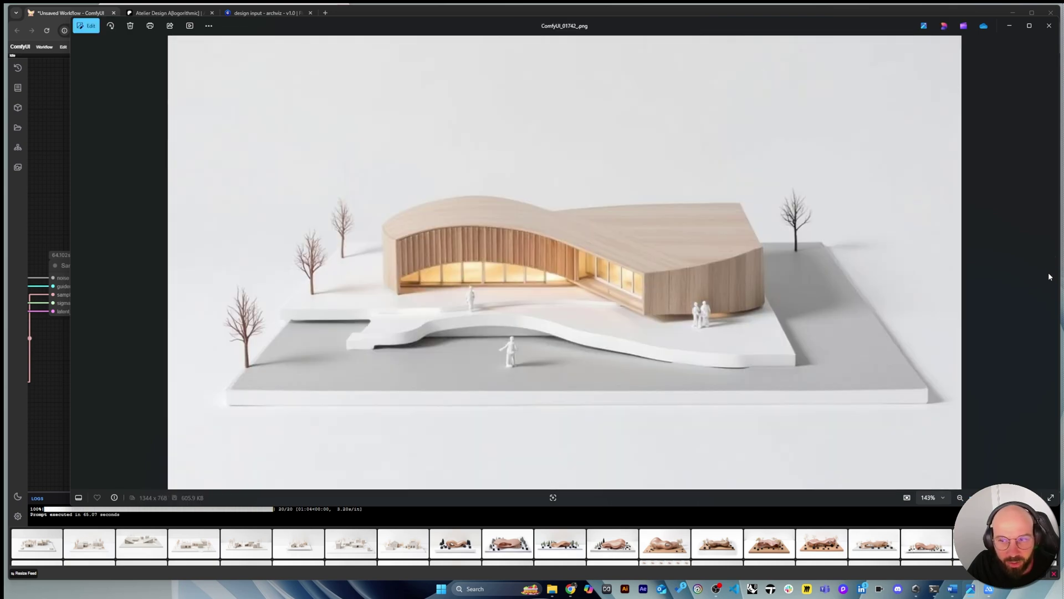
pyautogui.click(1049, 26)
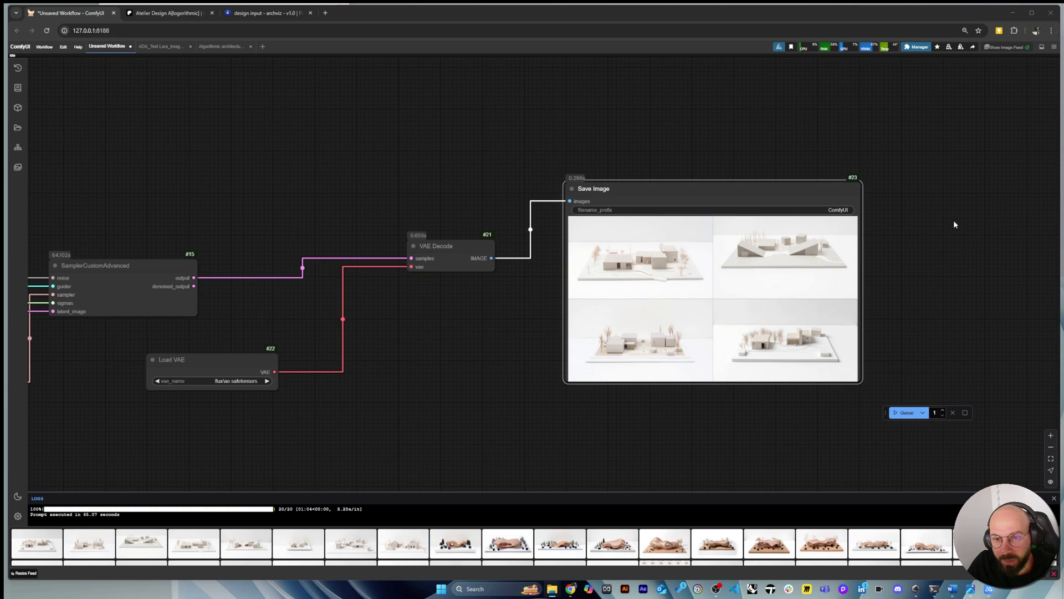
# Examine the latest four-image batch in the Save Image node and open its first image for a closer look
pyautogui.scroll(4, 896, 313)
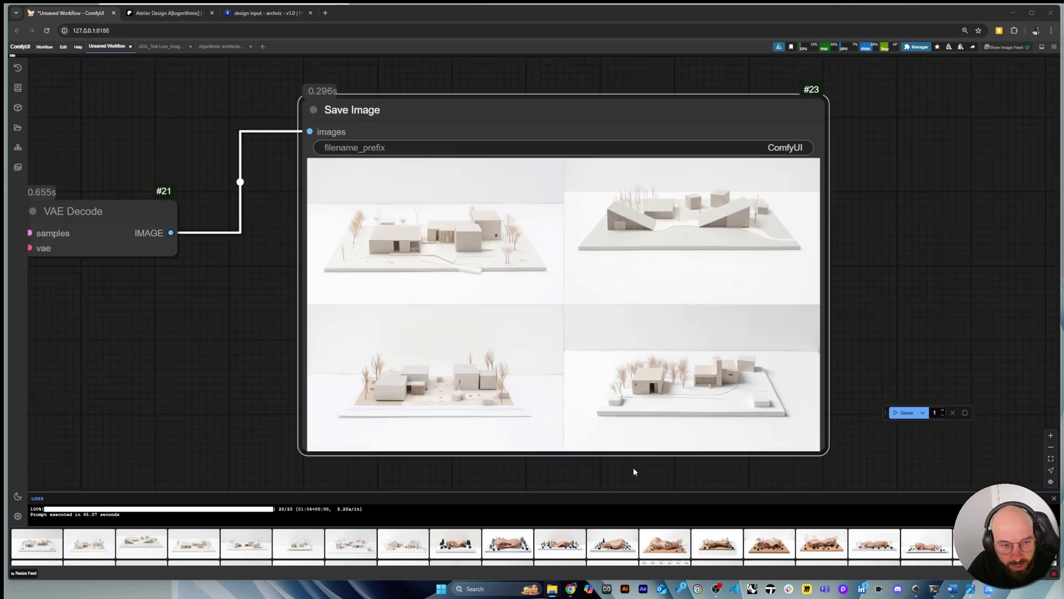
pyautogui.scroll(1, 633, 467)
pyautogui.scroll(1, 654, 469)
pyautogui.scroll(1, 961, 183)
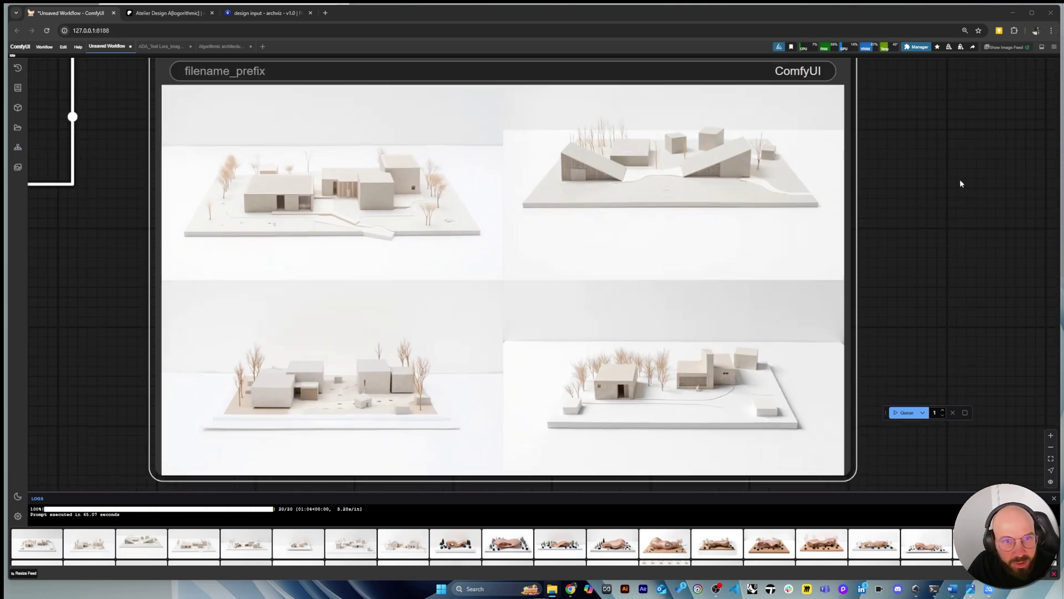
pyautogui.scroll(3, 95, 197)
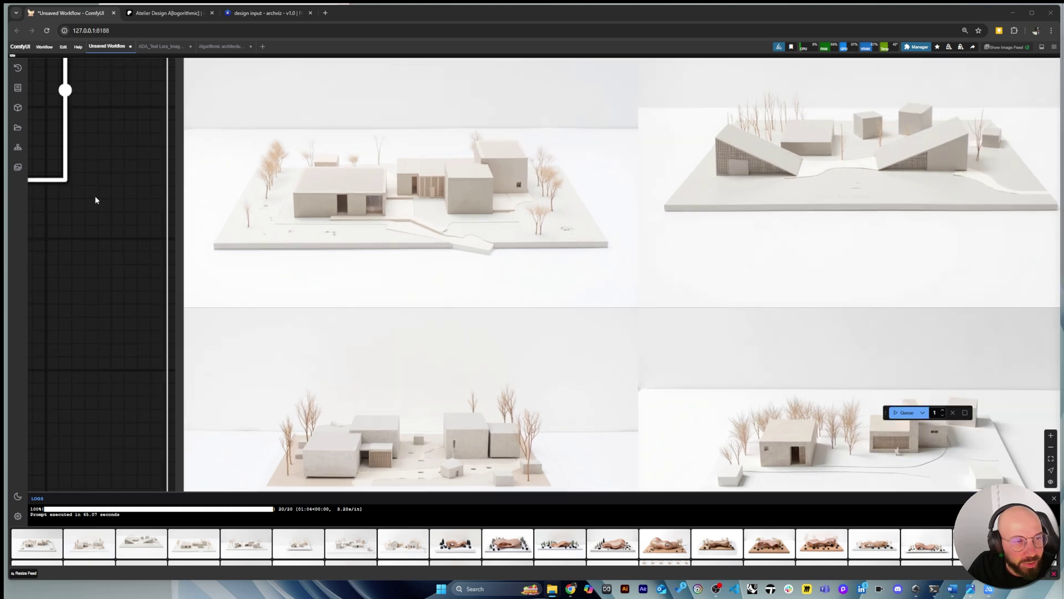
pyautogui.click(387, 202)
pyautogui.scroll(-3, 208, 153)
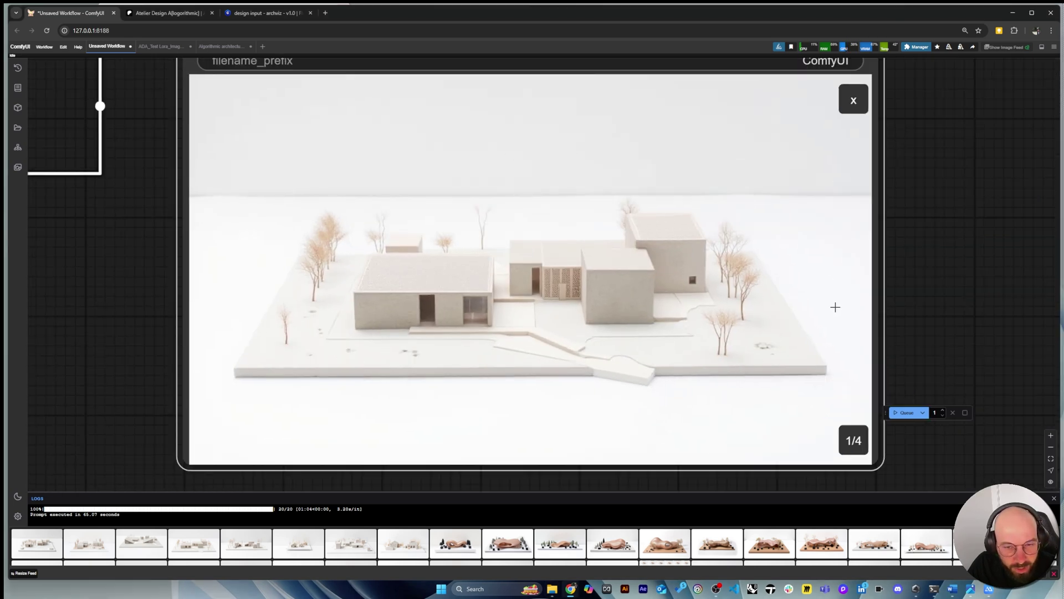
# Review the second, third and fourth images of the Save Image batch and return to the four-image overview
pyautogui.click(860, 445)
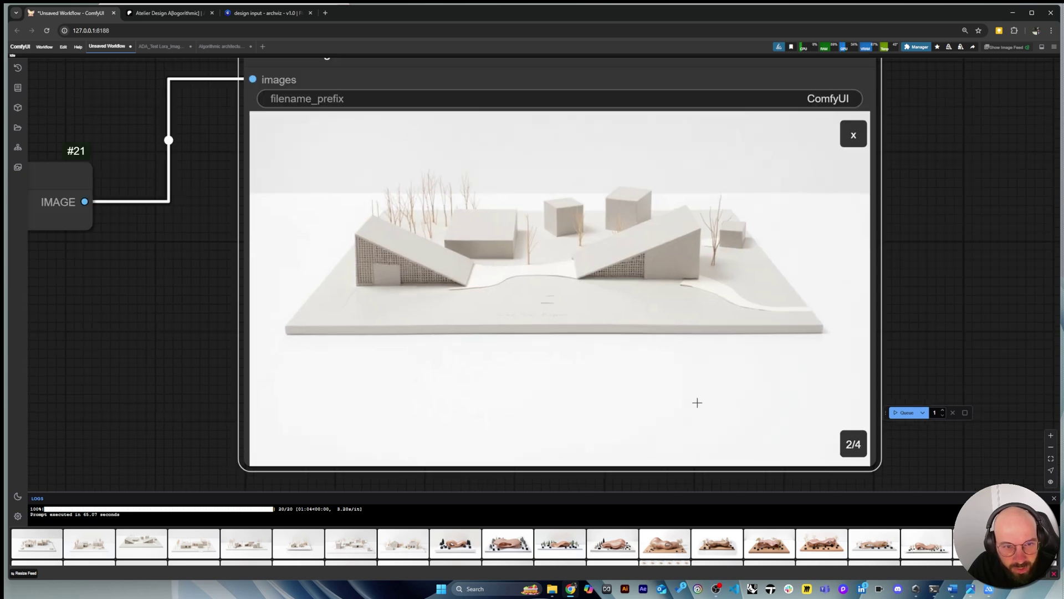
pyautogui.scroll(1, 542, 325)
pyautogui.scroll(-1, 636, 351)
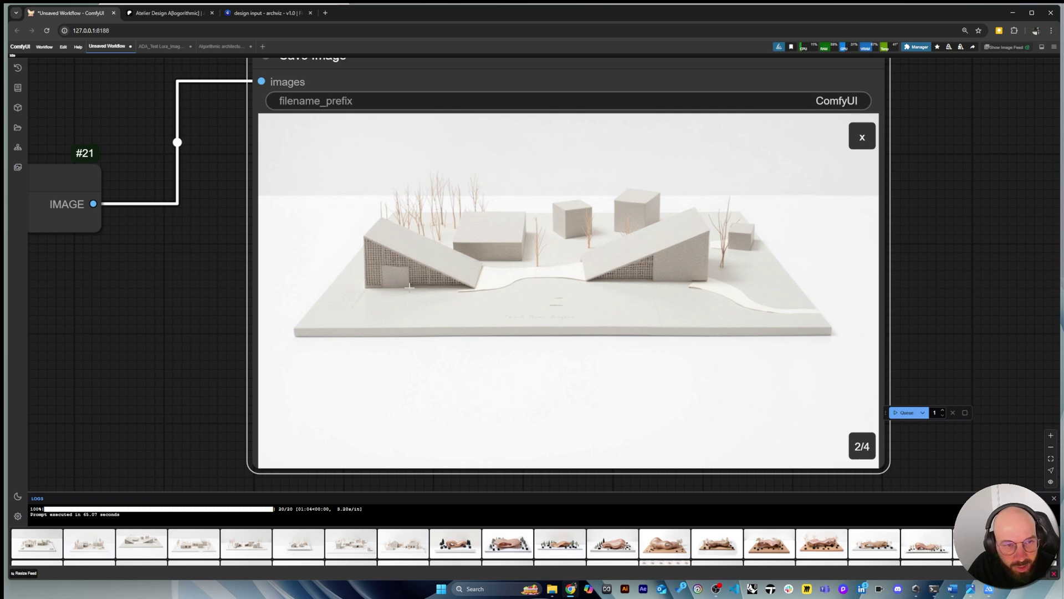
pyautogui.click(866, 450)
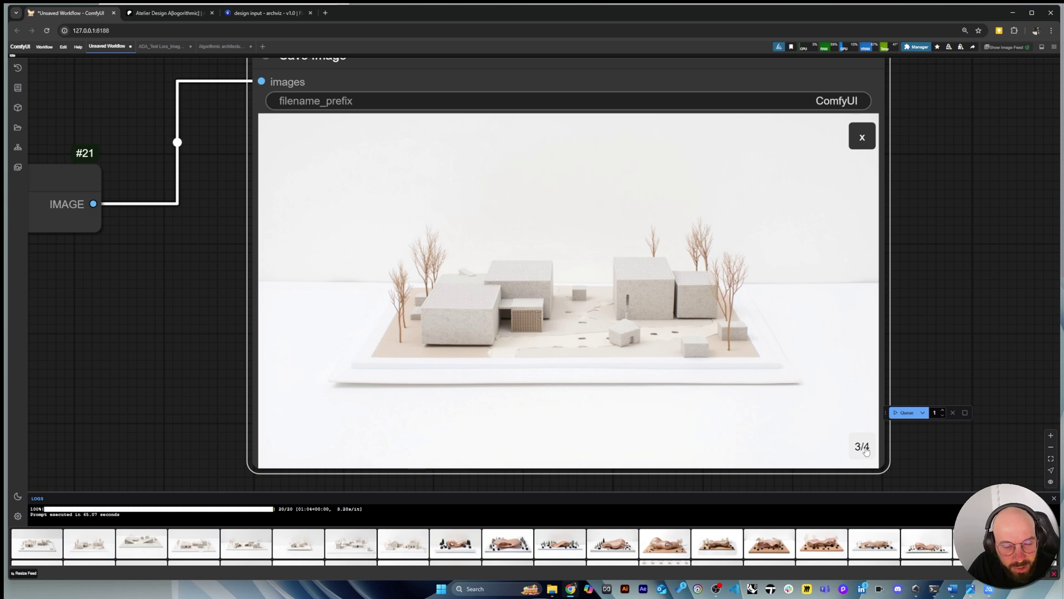
pyautogui.click(866, 451)
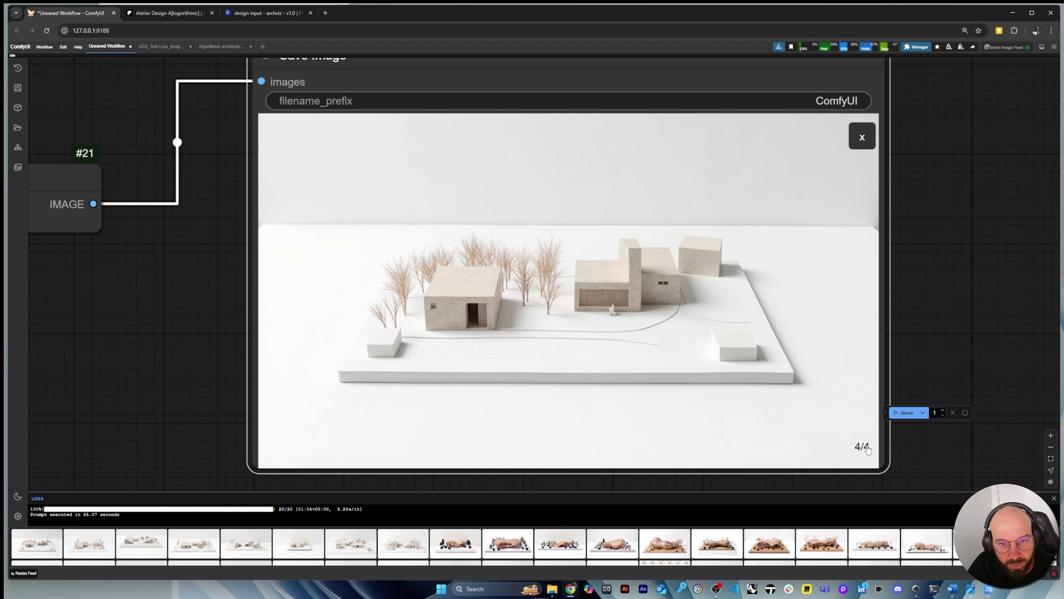
pyautogui.scroll(-2, 868, 450)
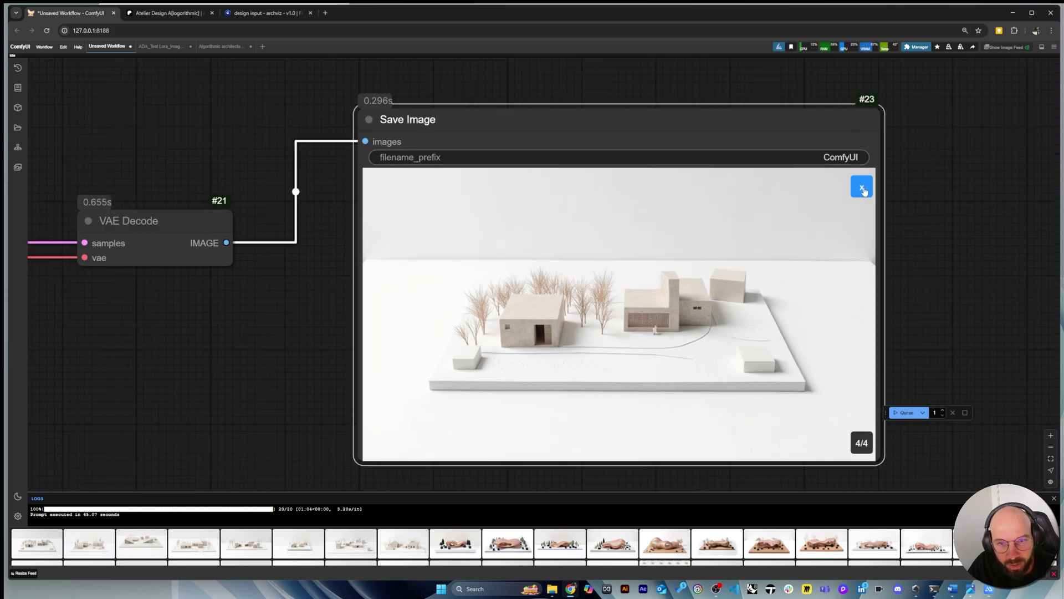
pyautogui.click(863, 188)
# Look over the whole Flux workflow from the LoRA and prompt nodes to the four generated models in Save Image
pyautogui.scroll(-4, 941, 275)
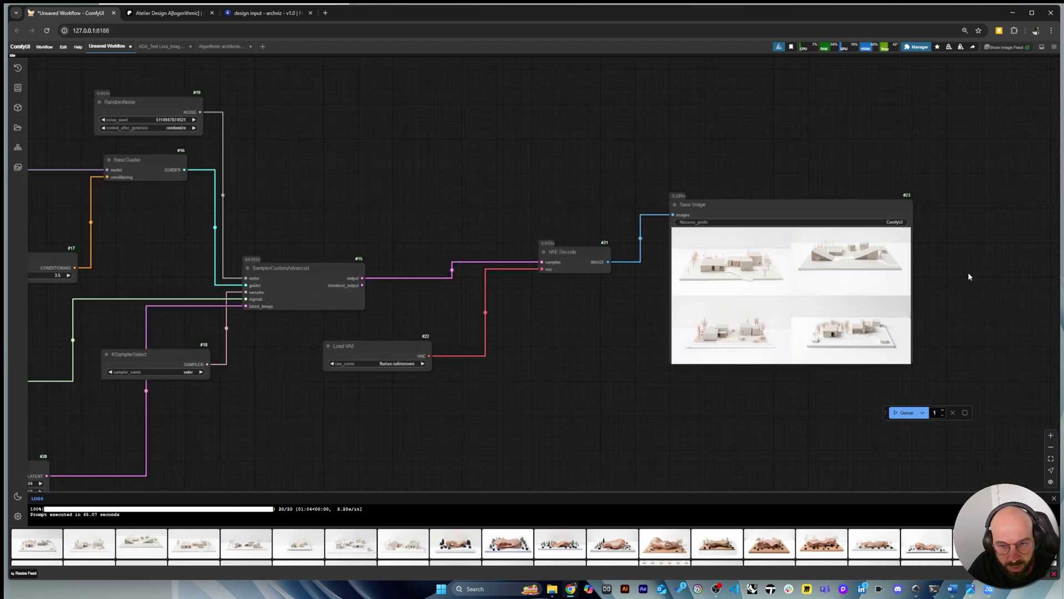
pyautogui.scroll(-5, 966, 287)
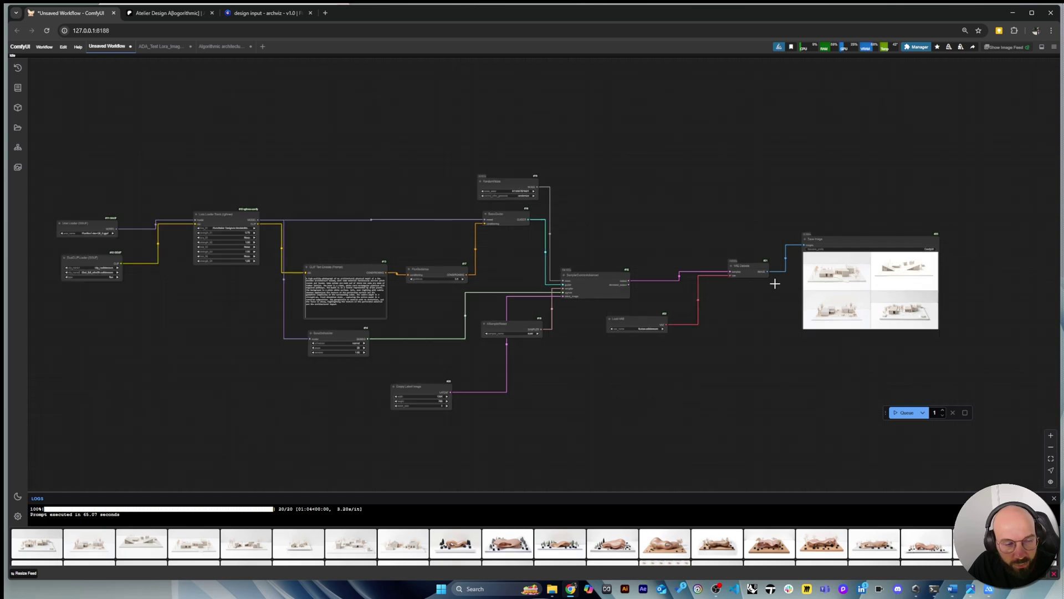
pyautogui.scroll(4, 261, 244)
pyautogui.scroll(-3, 336, 262)
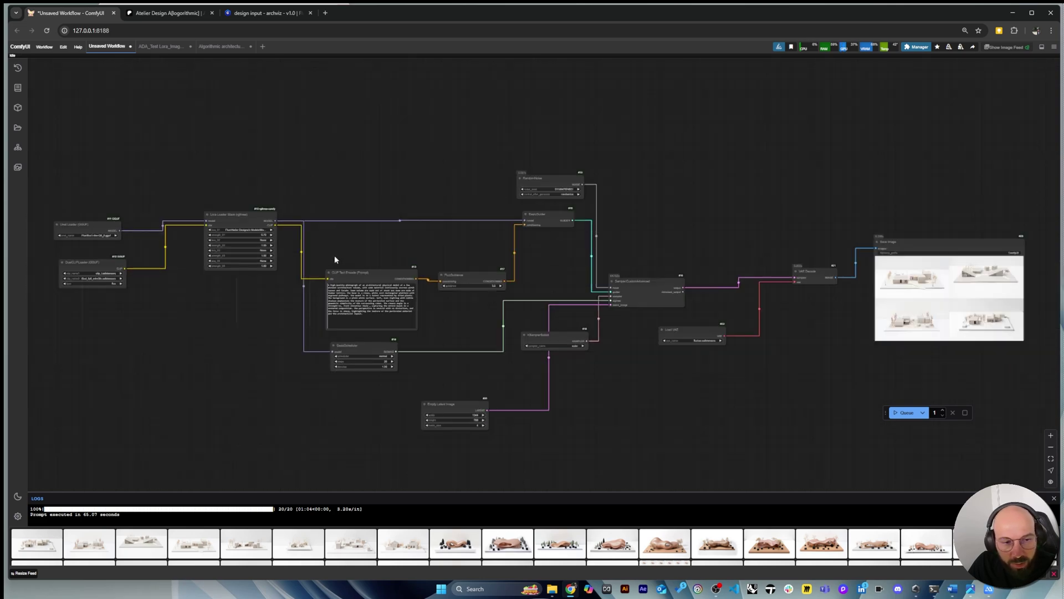
pyautogui.scroll(4, 885, 372)
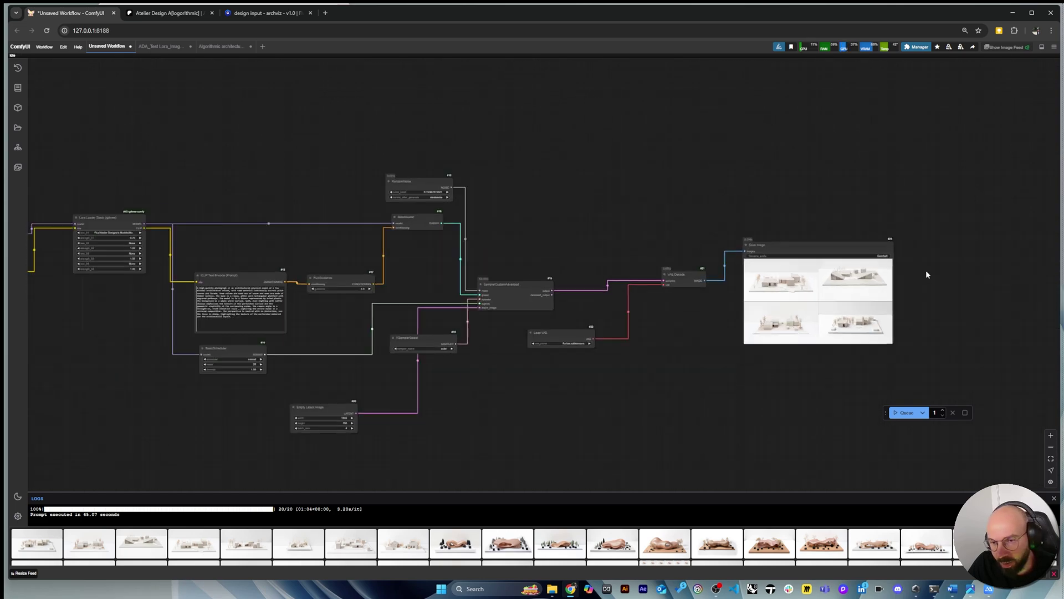
pyautogui.scroll(5, 963, 340)
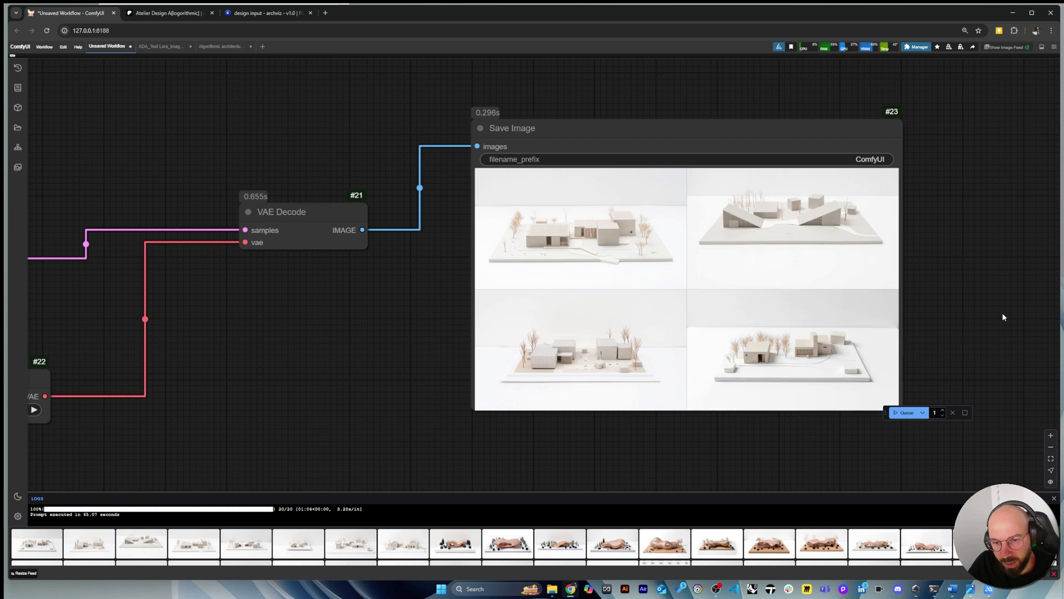
pyautogui.scroll(4, 962, 324)
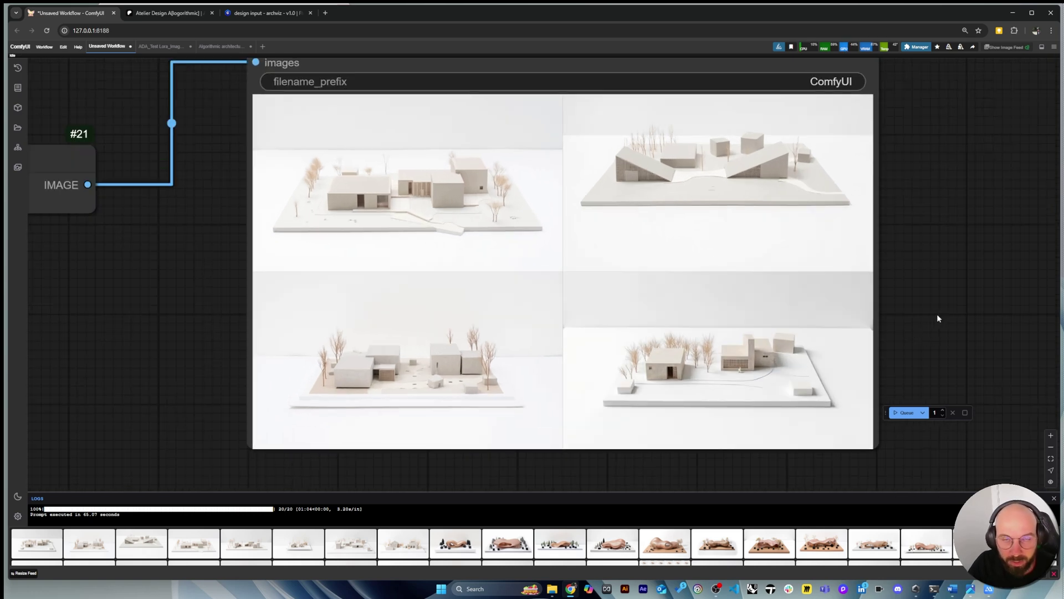
pyautogui.scroll(-5, 937, 314)
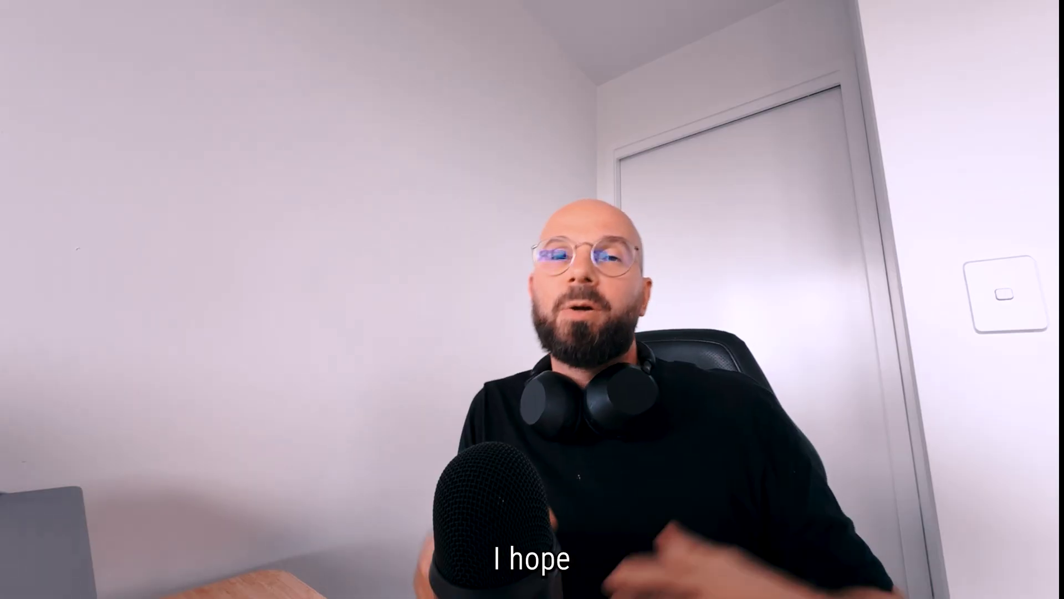